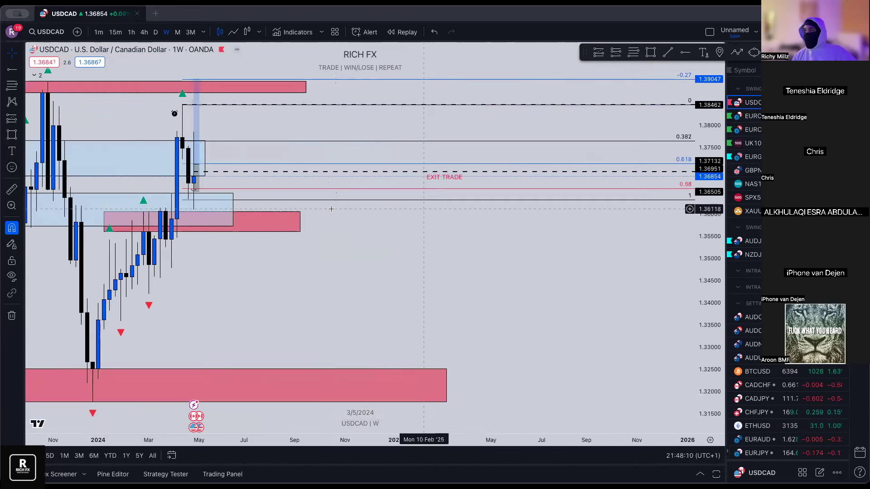
- Delete the lowest red zone, around 1.3200, from the weekly USDCAD chart
scroll(241, 244, up, 5)
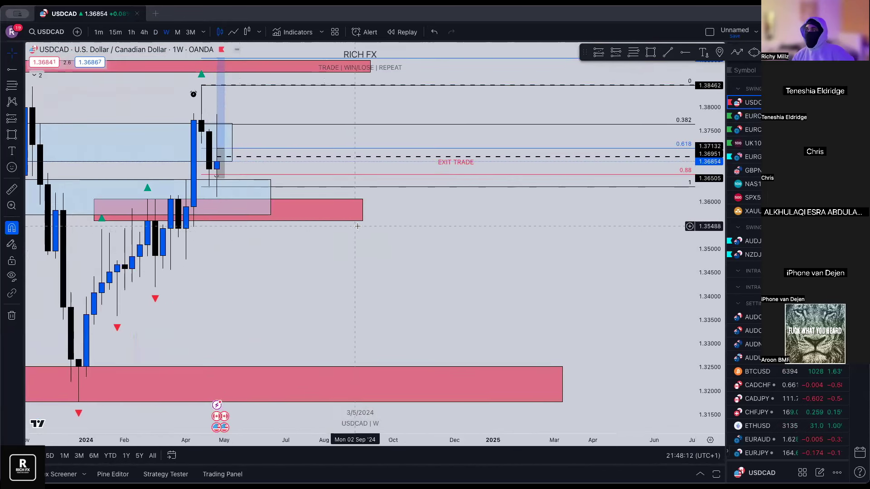
click(152, 376)
click(186, 359)
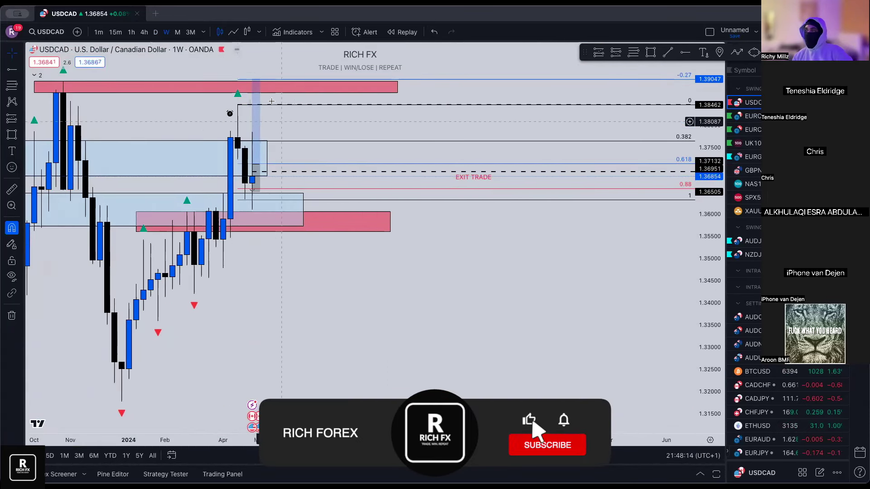
- Examine the weekly price action between the upper red zone and the blue zones around the current price
drag(202, 123, 230, 93)
click(231, 91)
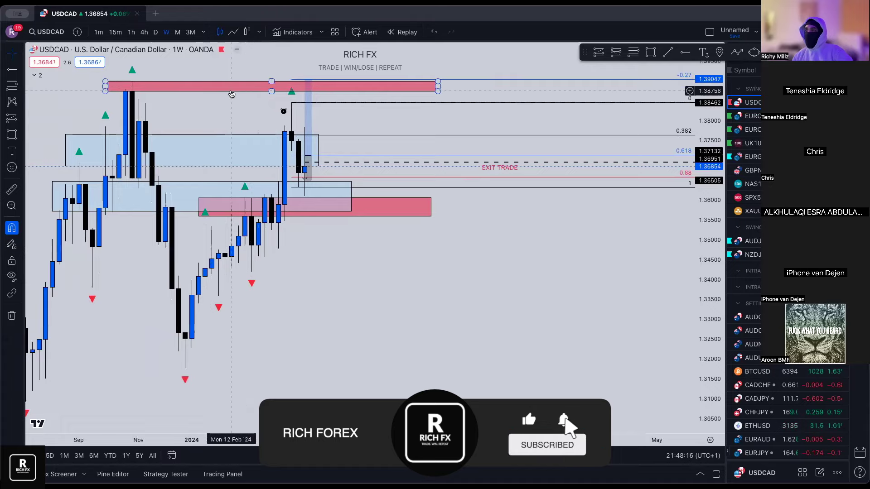
scroll(496, 232, up, 4)
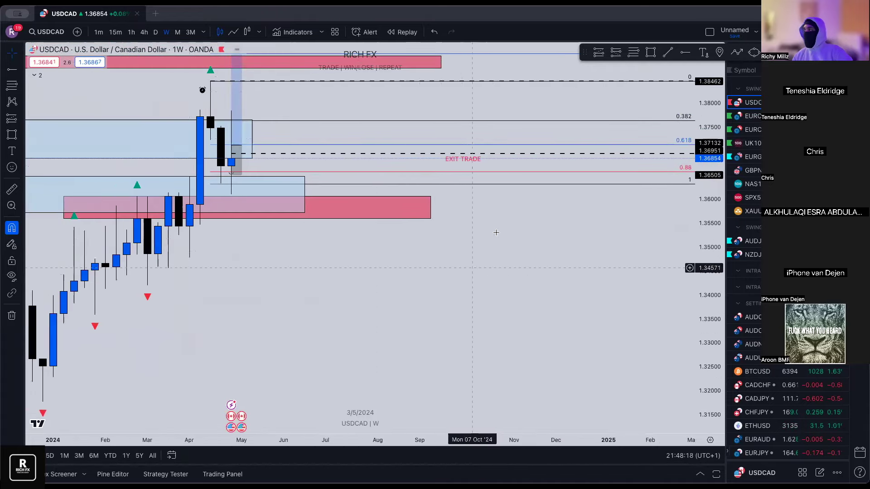
drag(485, 124, 610, 267)
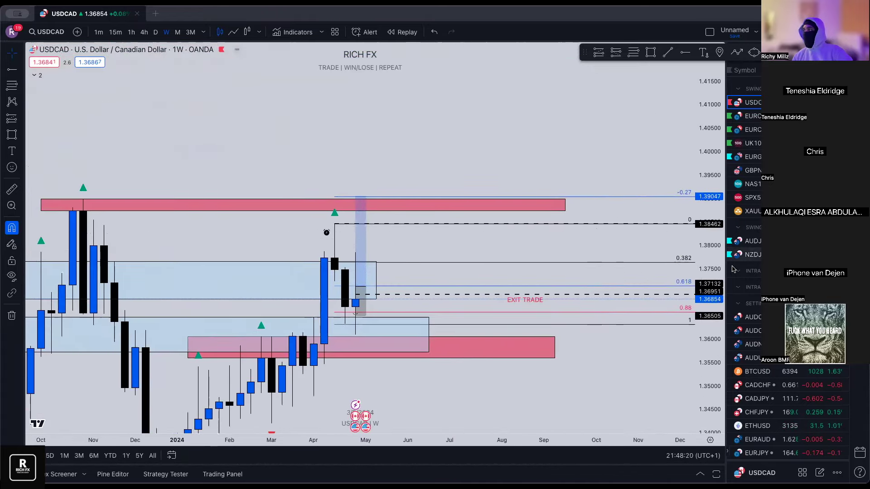
scroll(421, 248, up, 2)
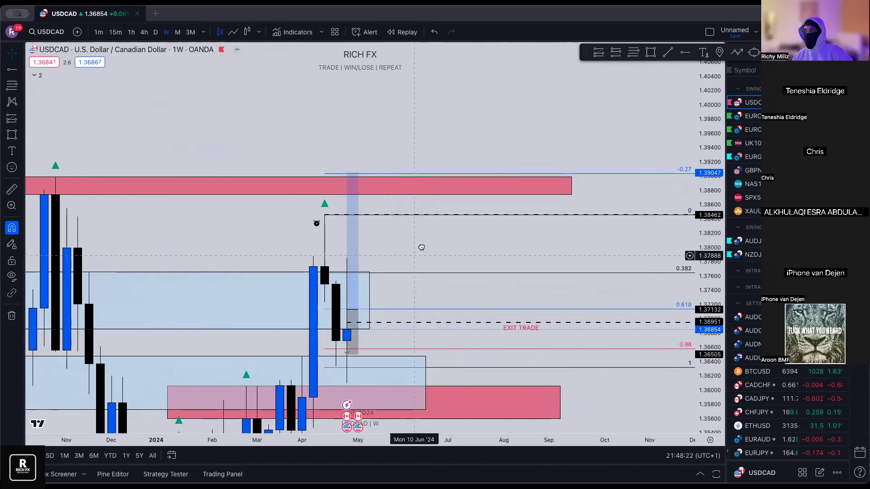
drag(421, 247, 430, 231)
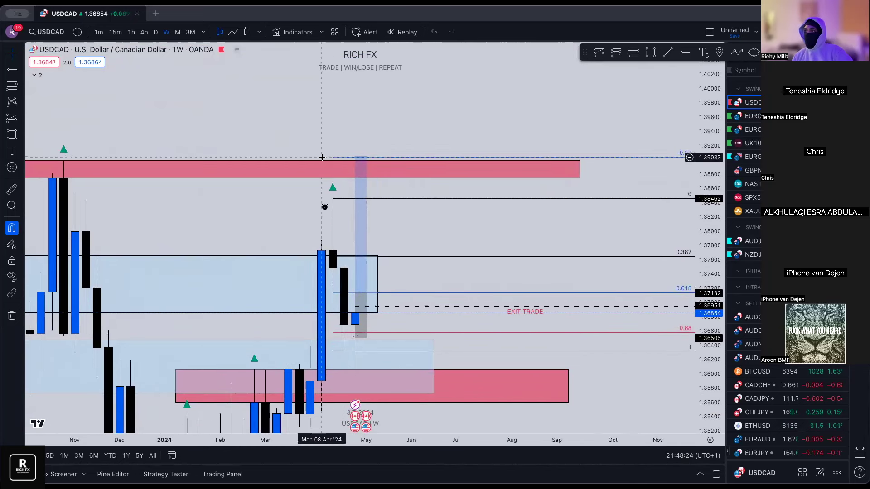
scroll(299, 272, up, 3)
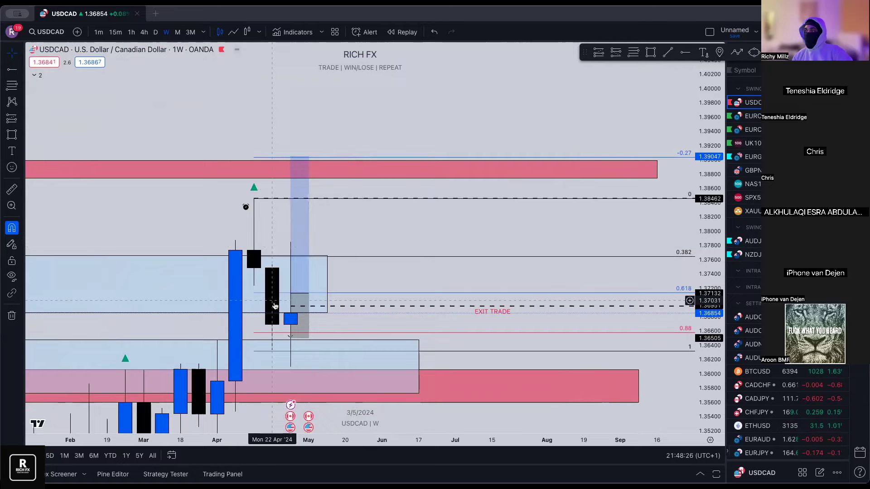
- Examine the long position's target and stop against the upper red zone, the recent high and the Fibonacci levels
click(289, 323)
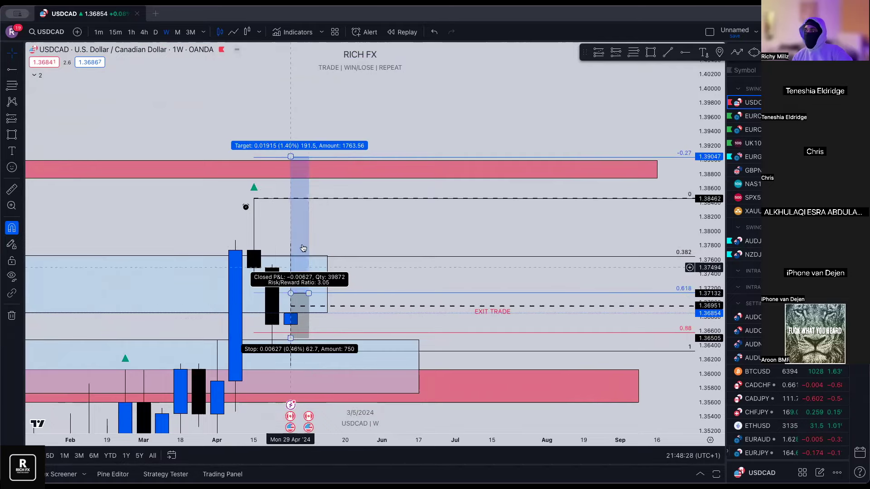
scroll(313, 272, up, 3)
drag(334, 225, 359, 202)
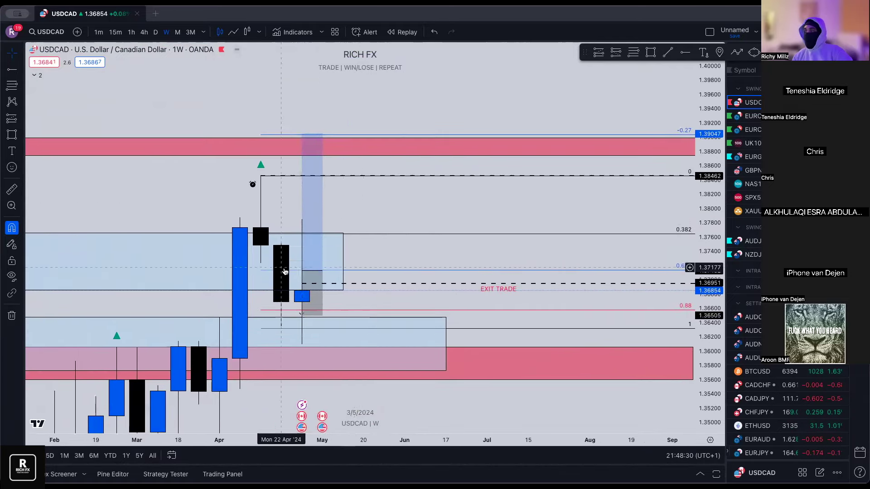
click(326, 156)
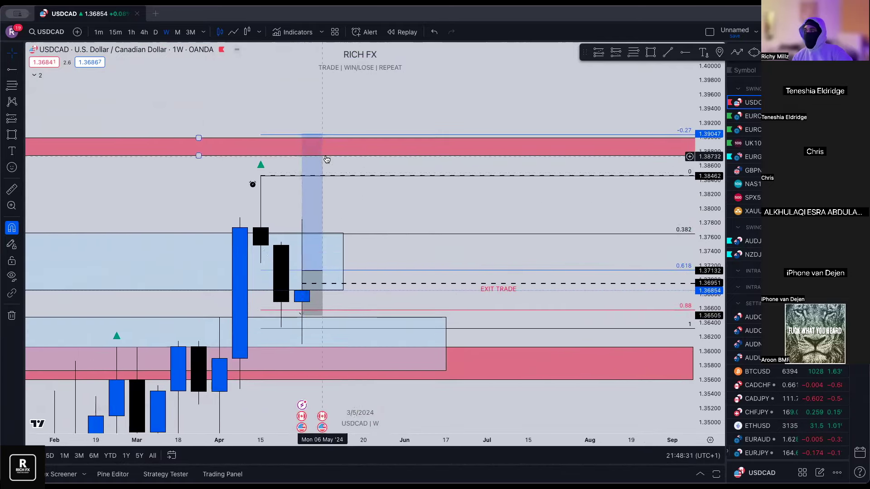
click(291, 170)
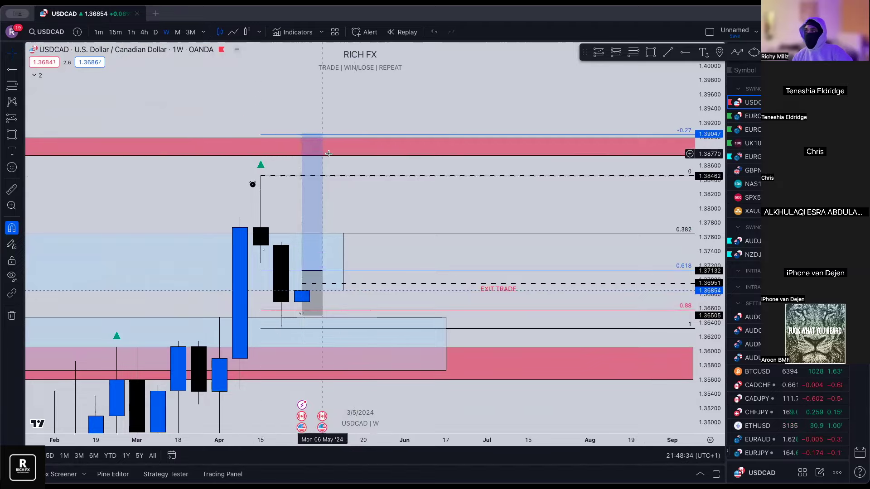
drag(343, 194, 351, 196)
click(322, 191)
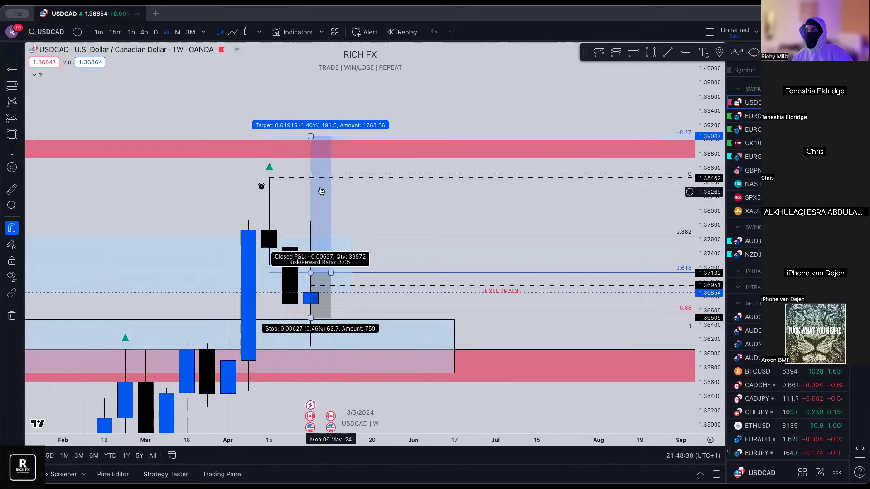
click(334, 181)
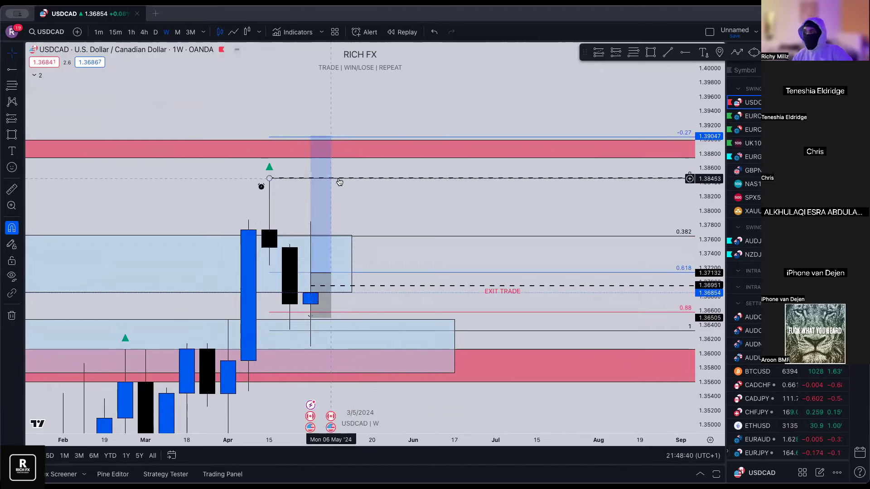
click(293, 160)
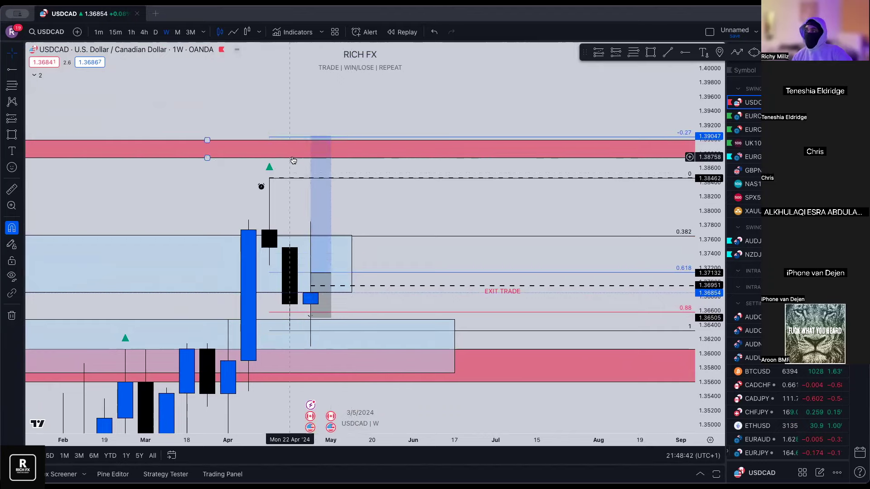
click(314, 180)
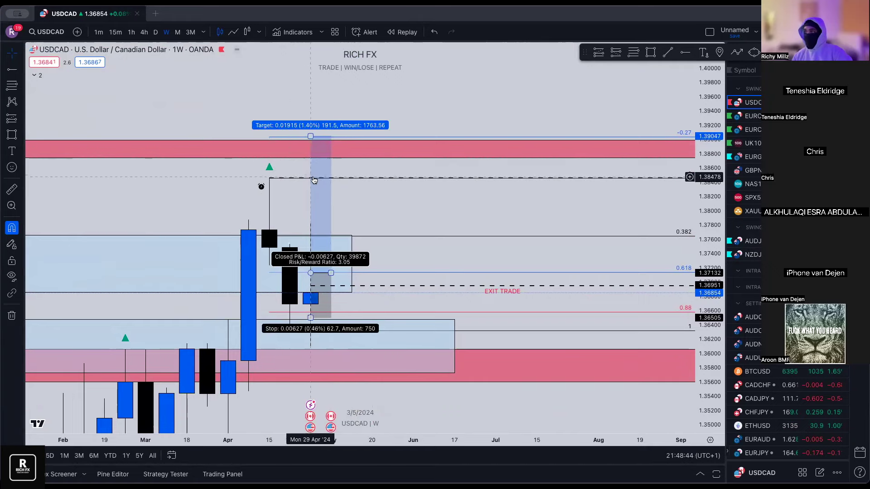
scroll(335, 163, up, 1)
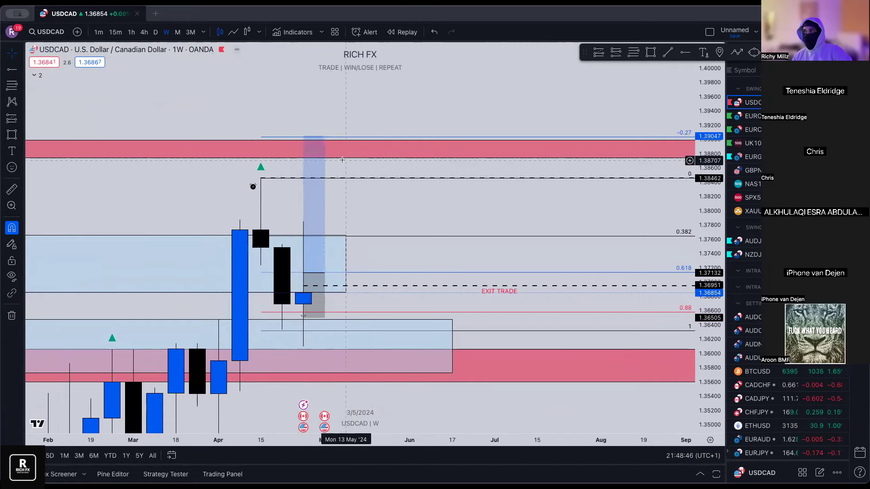
scroll(326, 173, down, 3)
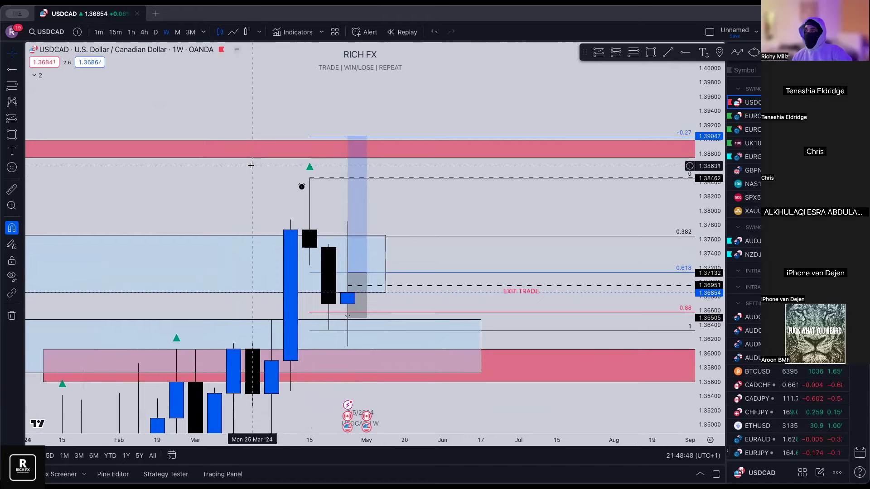
scroll(260, 179, down, 3)
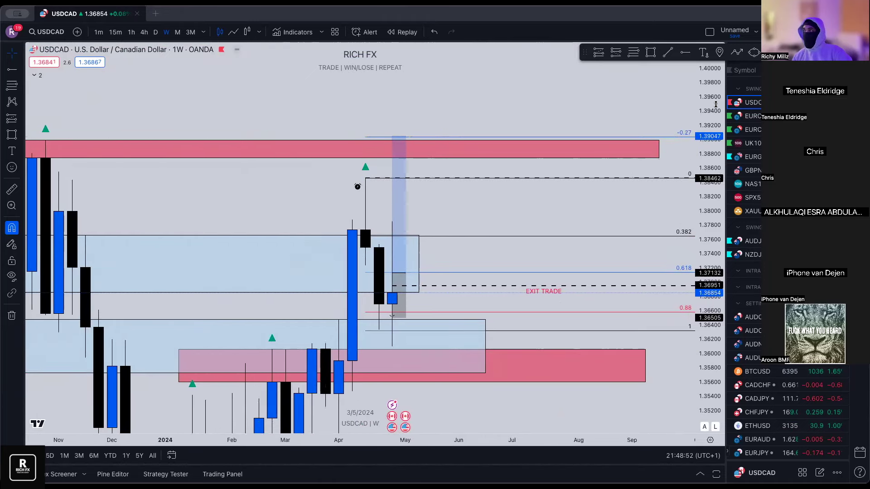
- Sketch a temporary price path from the current price up to the upper red zone and down to about 1.3800, and delete it
click(408, 170)
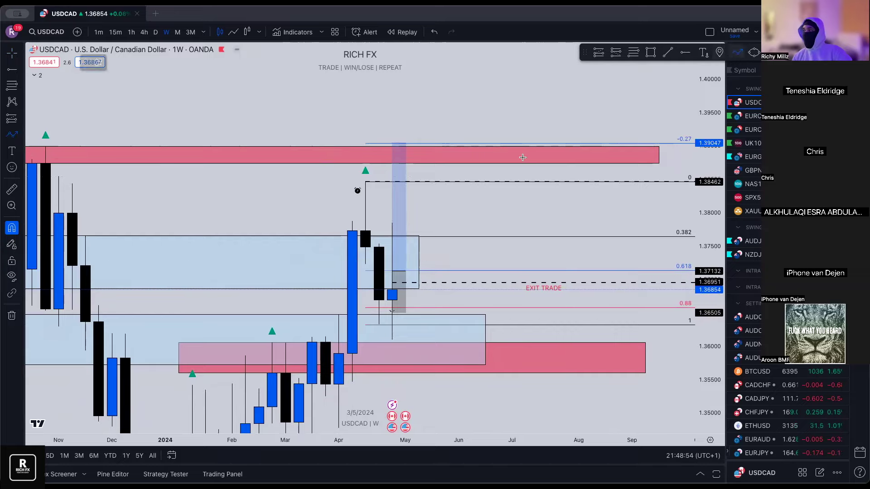
click(419, 162)
double_click(432, 215)
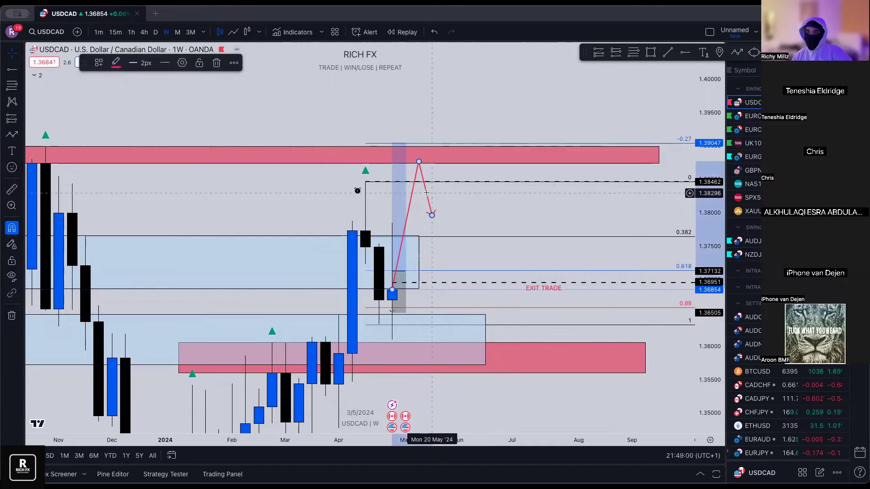
key(Delete)
- Delete the upper red zone just below the -0.27 Fibonacci level from the weekly chart
scroll(468, 280, down, 1)
scroll(467, 280, down, 4)
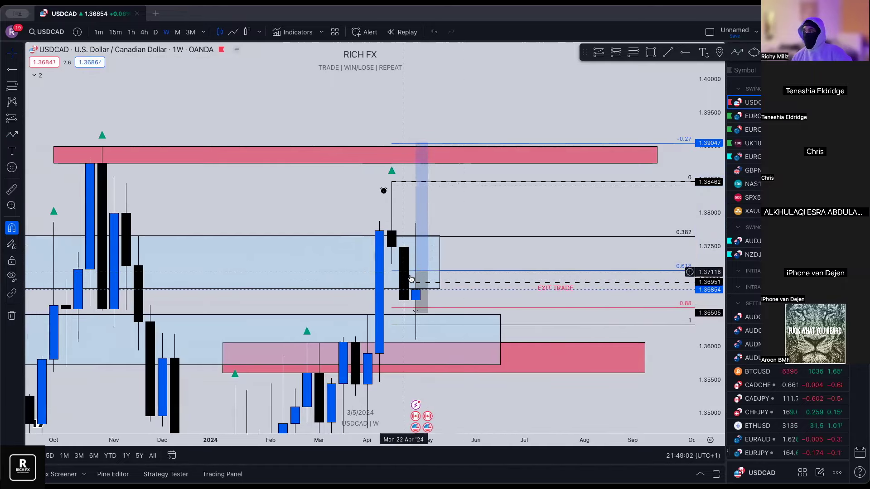
drag(316, 217, 298, 196)
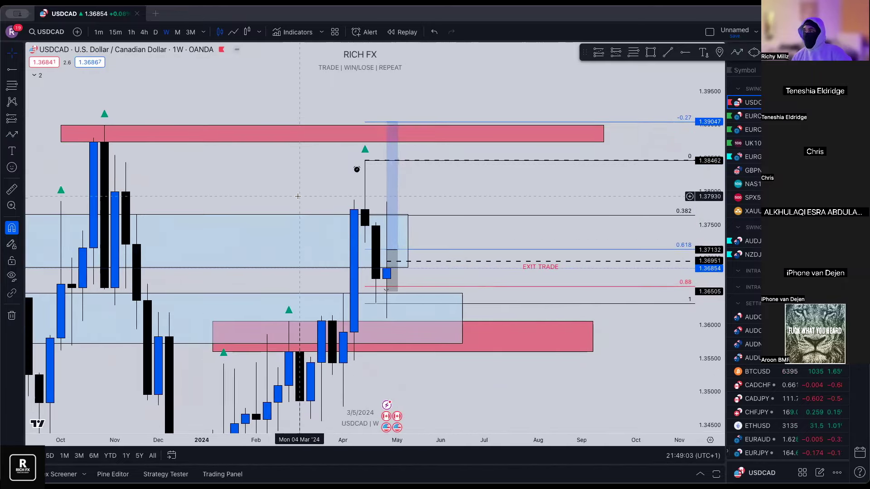
click(339, 136)
key(Delete)
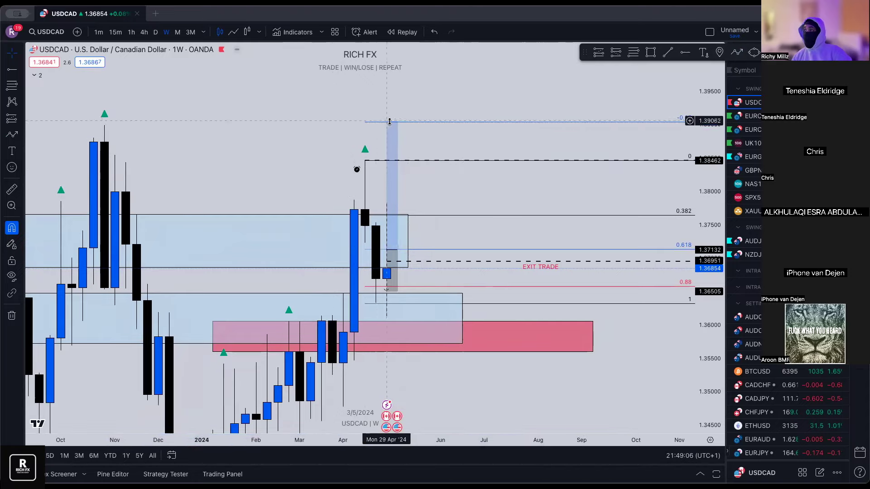
- Delete the long position and the dashed 1.38462 line at the recent high, including the line's alert
key(Delete)
key(Delete)
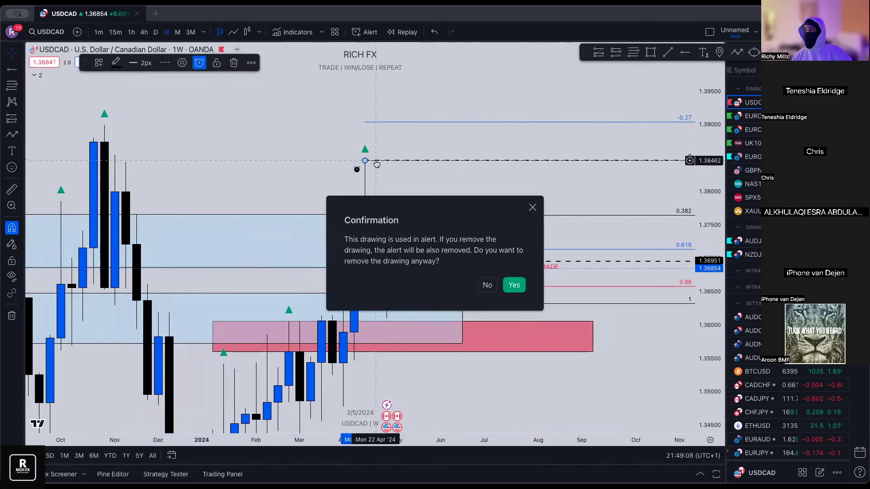
key(Return)
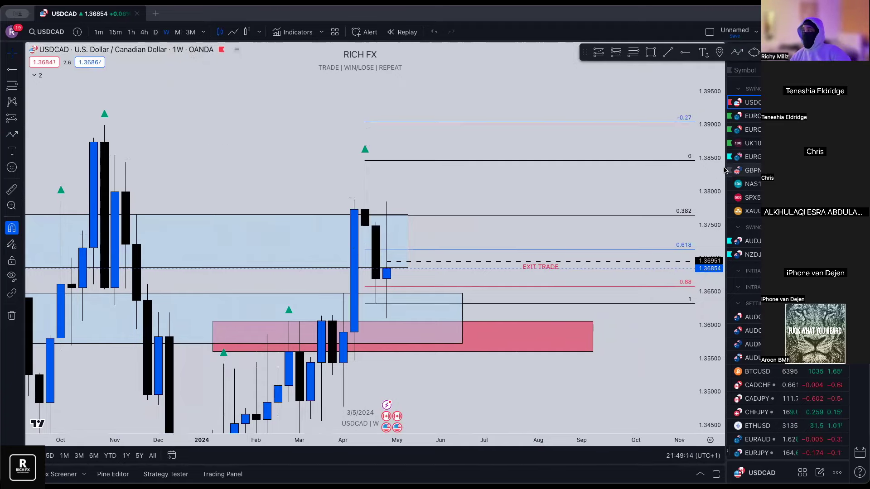
- Switch the chart to the daily timeframe and examine price action around the blue zones and Fibonacci levels
click(155, 32)
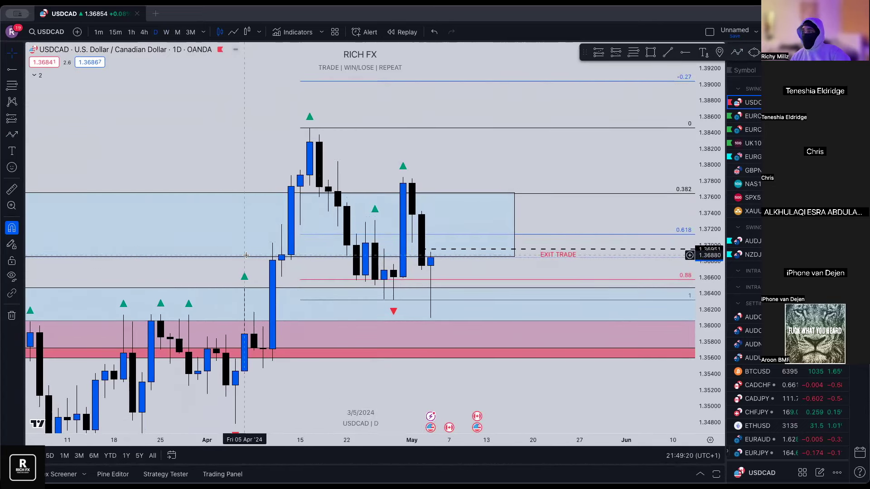
scroll(247, 258, down, 3)
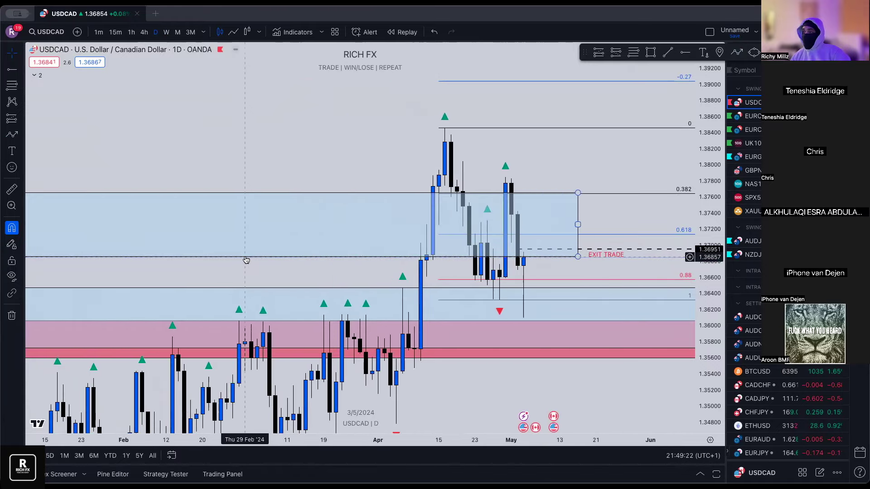
scroll(244, 258, down, 3)
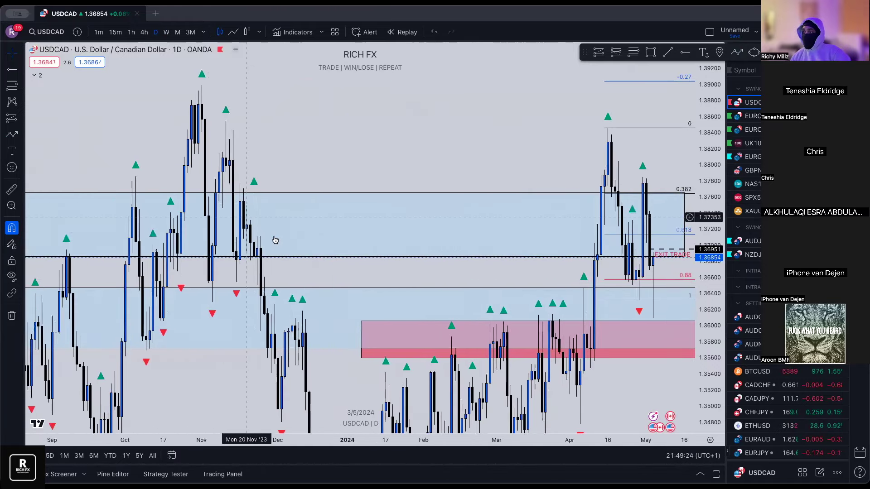
scroll(313, 227, up, 3)
scroll(547, 200, up, 5)
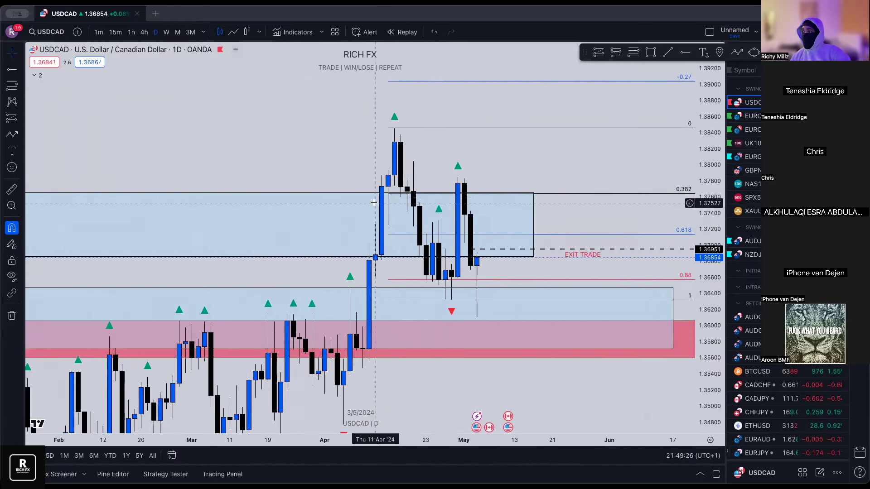
scroll(385, 136, left, 3)
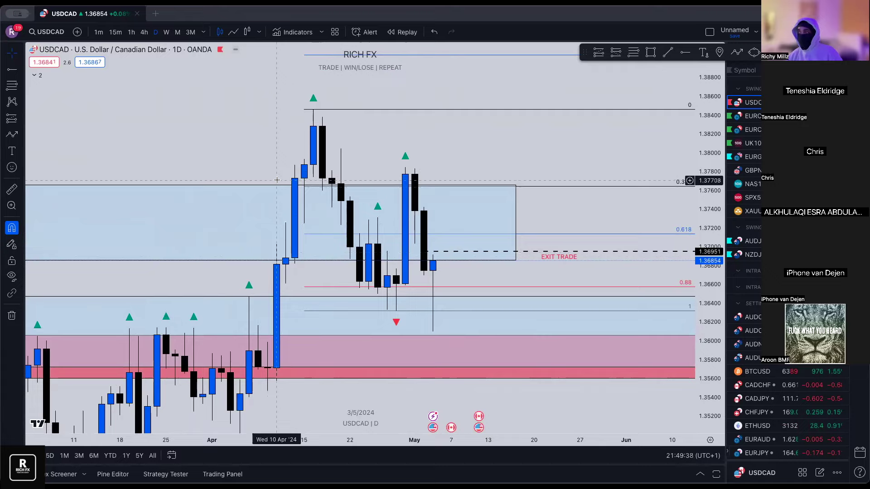
click(366, 187)
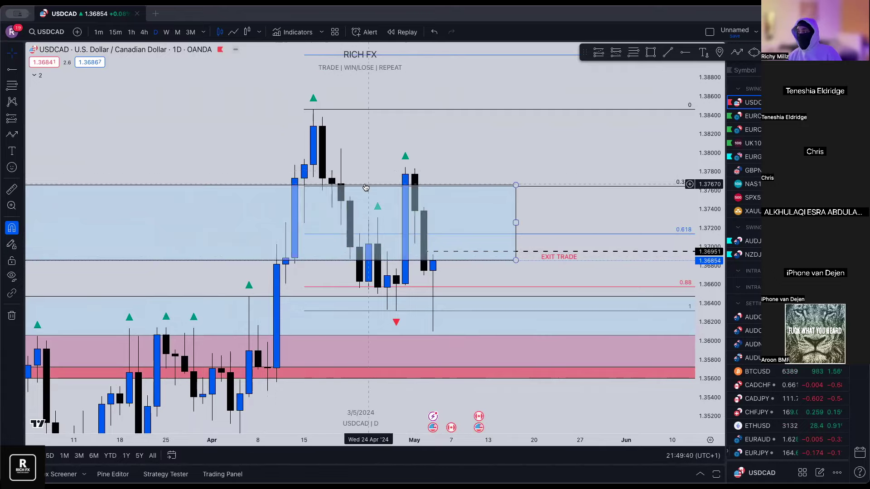
click(366, 188)
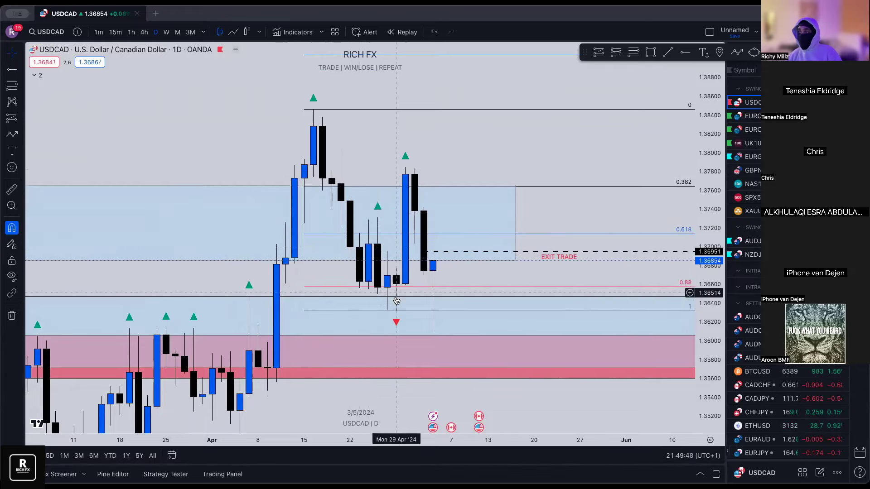
scroll(339, 310, down, 2)
scroll(337, 314, down, 2)
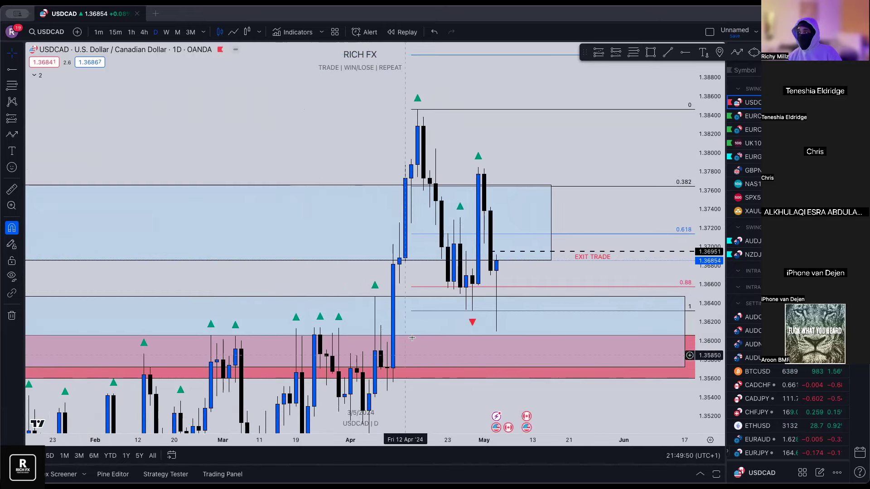
scroll(408, 376, down, 1)
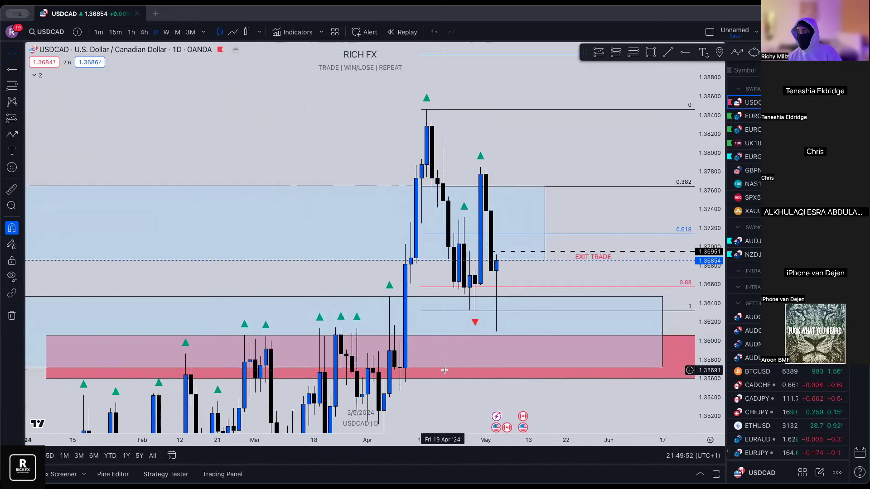
- Delete the lower blue zone and the red zone overlapping it below the Fibonacci 1 level
scroll(381, 377, down, 2)
drag(708, 216, 485, 368)
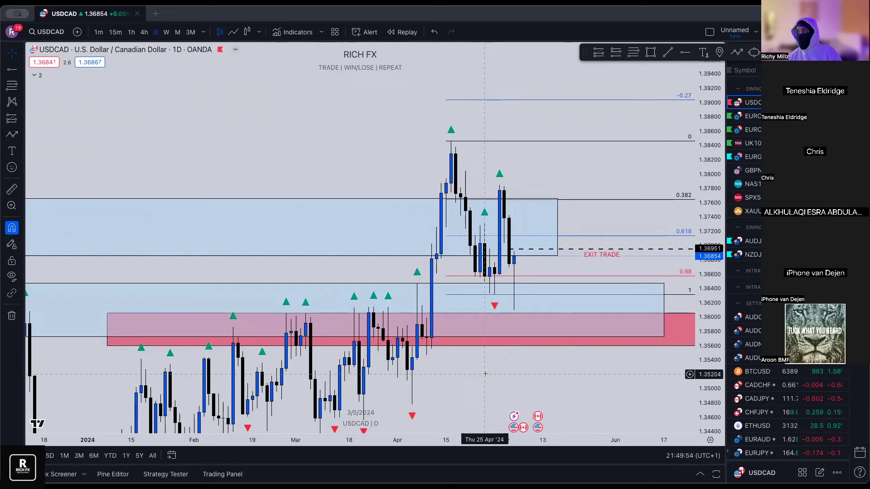
scroll(485, 368, right, 3)
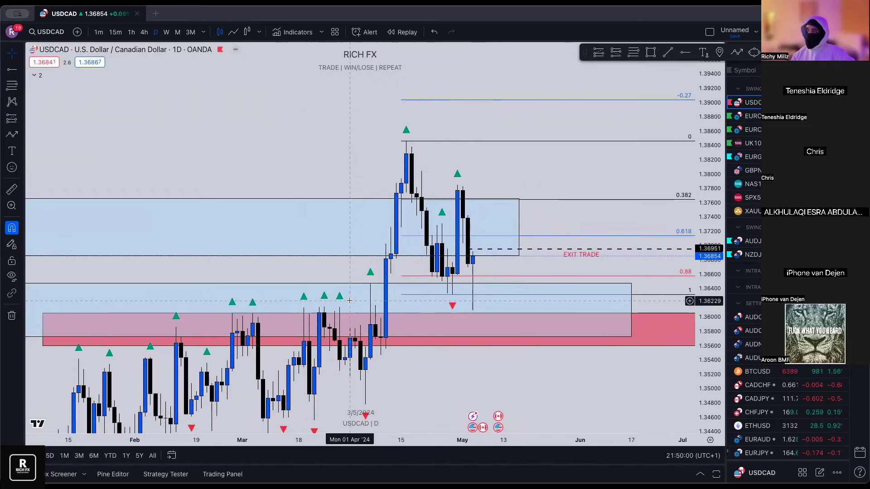
scroll(349, 300, up, 2)
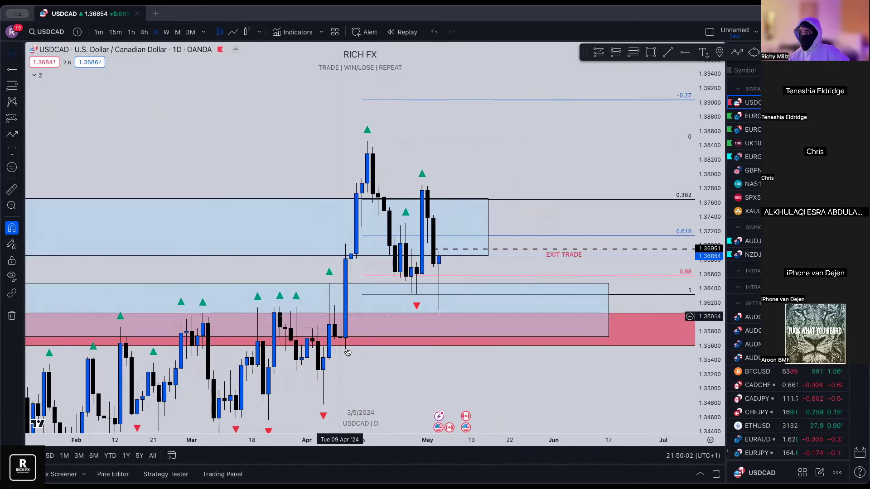
click(12, 317)
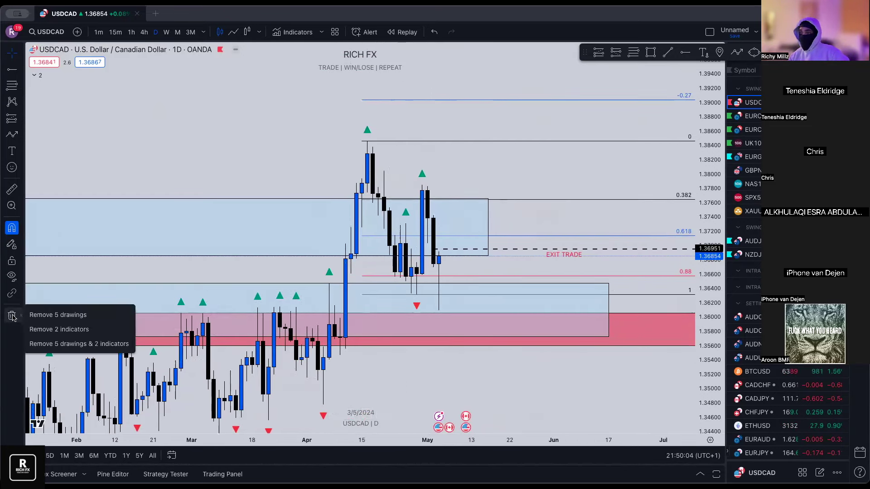
click(379, 301)
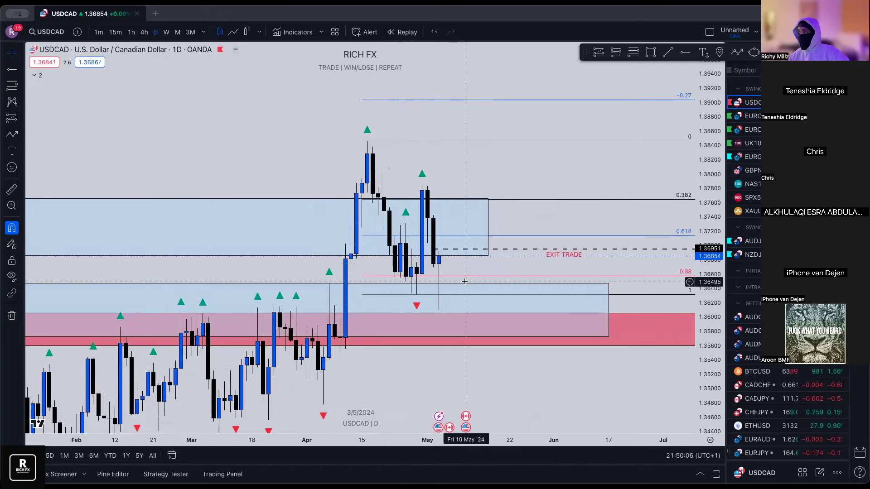
click(464, 282)
key(Delete)
click(456, 343)
key(Delete)
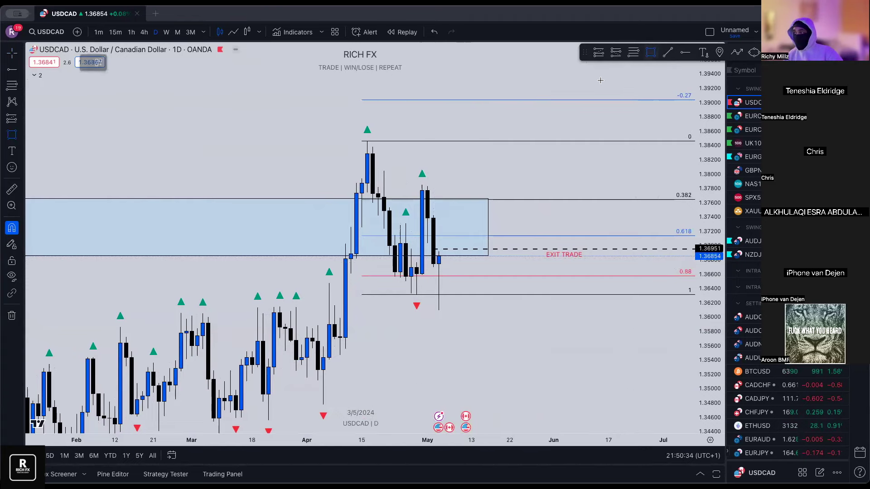
- Draw a horizontal trend line at 1.36476 from the 5 April high to the 10 April candle and apply the BOS template
click(668, 52)
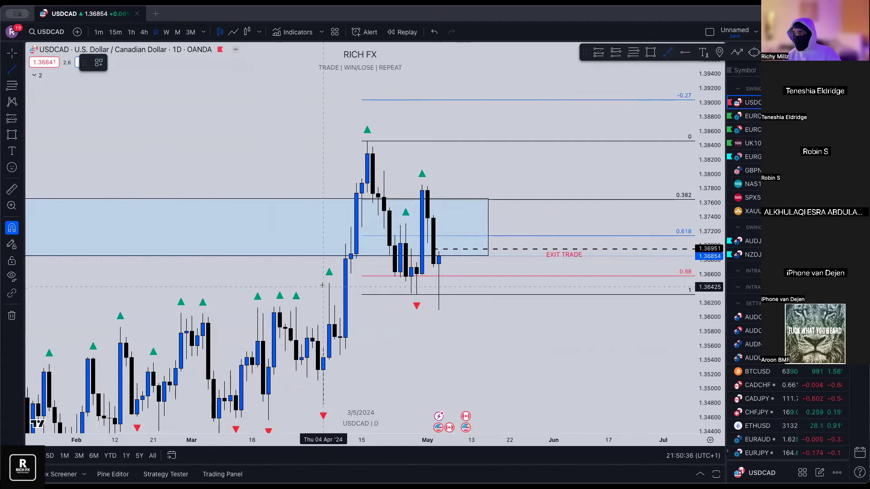
drag(329, 283, 346, 283)
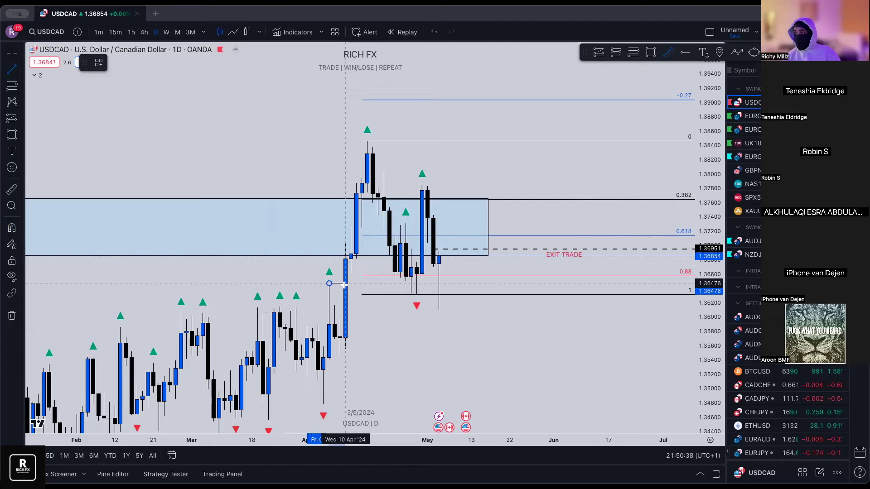
scroll(317, 290, up, 3)
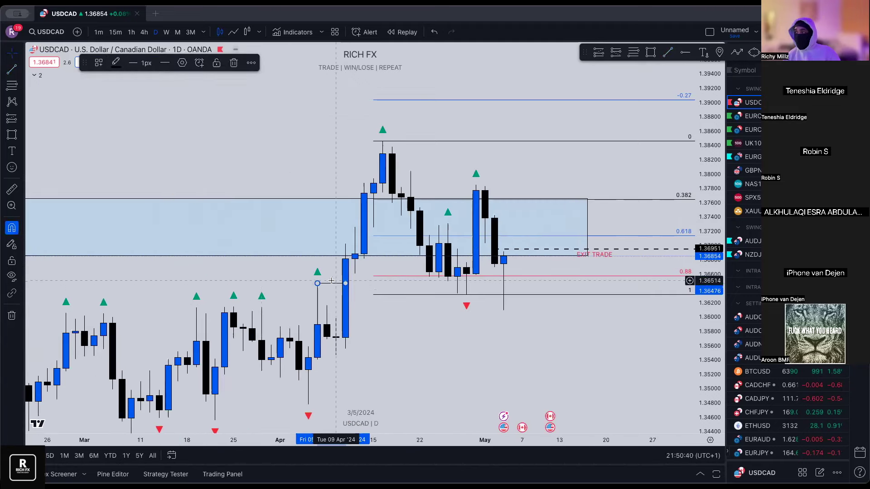
click(99, 63)
click(117, 131)
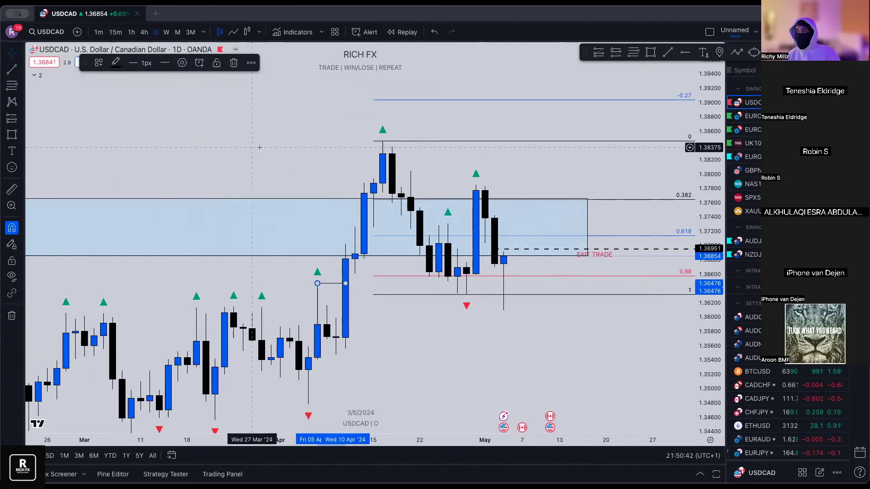
scroll(533, 272, up, 2)
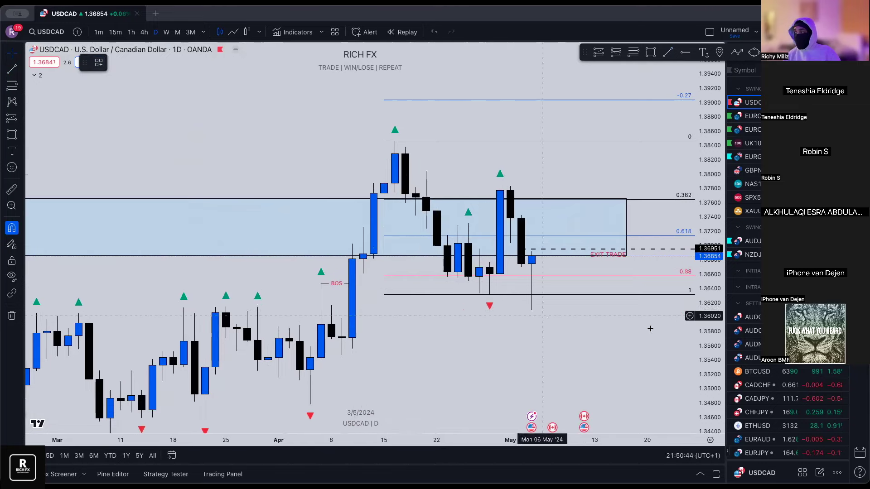
- Draw a rectangle zone from 4 April between 1.36168 and 1.35727 below the BOS line and extend it past 10 May
drag(707, 358, 708, 295)
drag(457, 331, 477, 302)
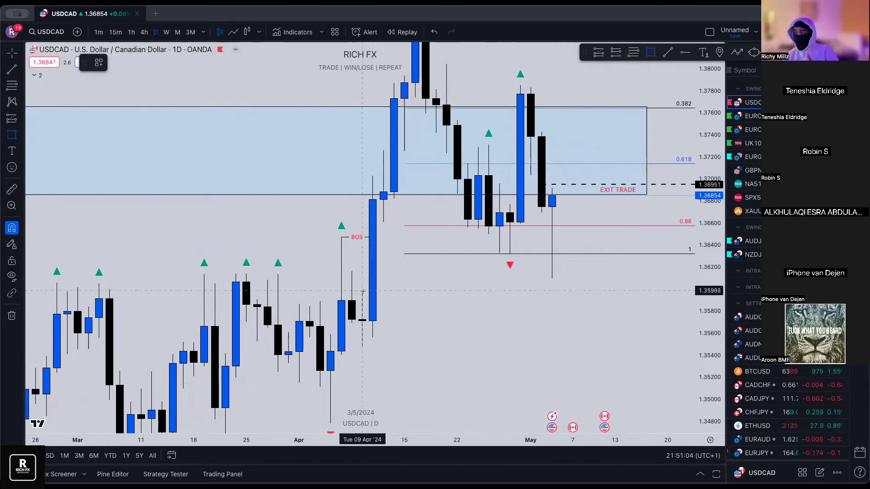
mouse_move(362, 290)
mouse_down()
mouse_move(363, 348)
mouse_move(605, 348)
mouse_up()
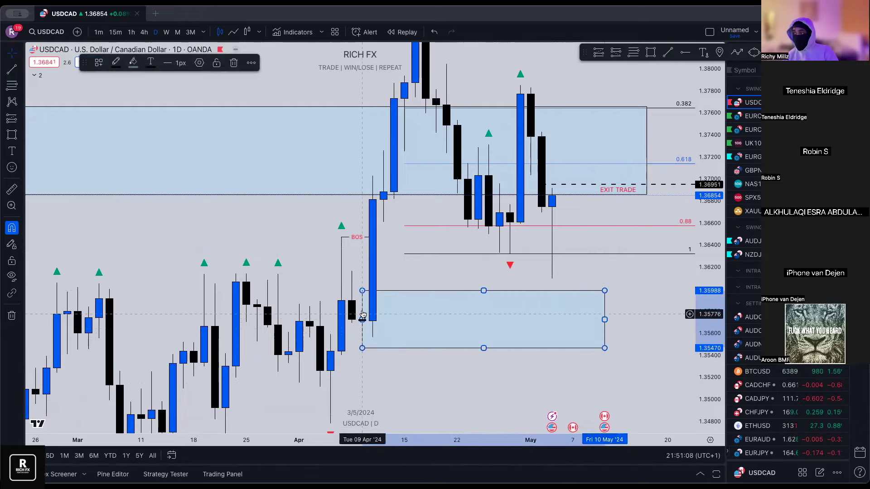
drag(362, 320, 330, 320)
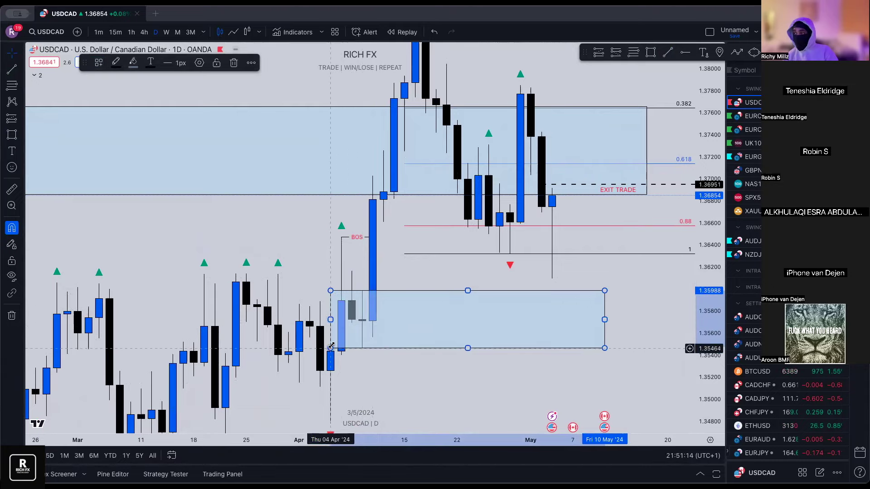
drag(330, 348, 330, 295)
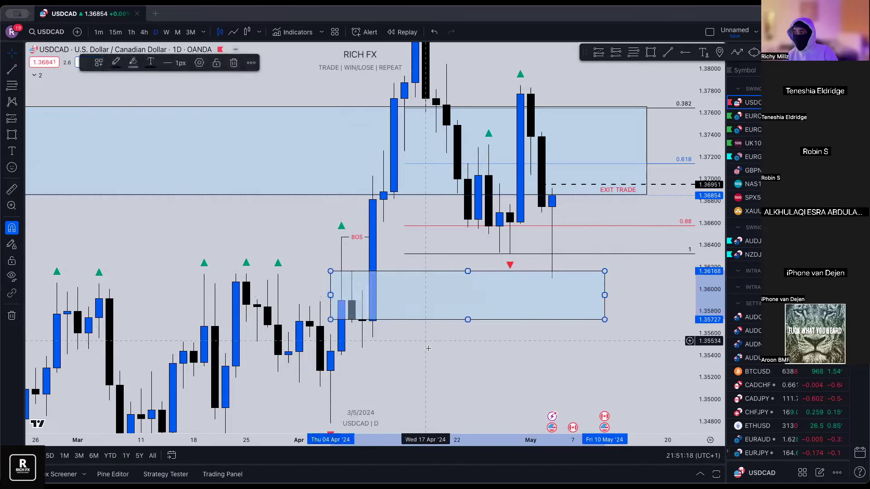
click(428, 349)
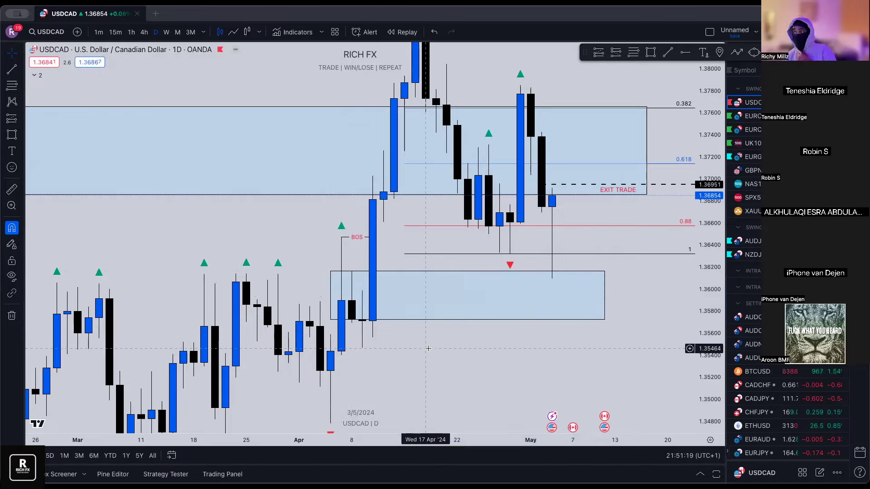
click(605, 294)
drag(605, 295, 625, 294)
click(587, 254)
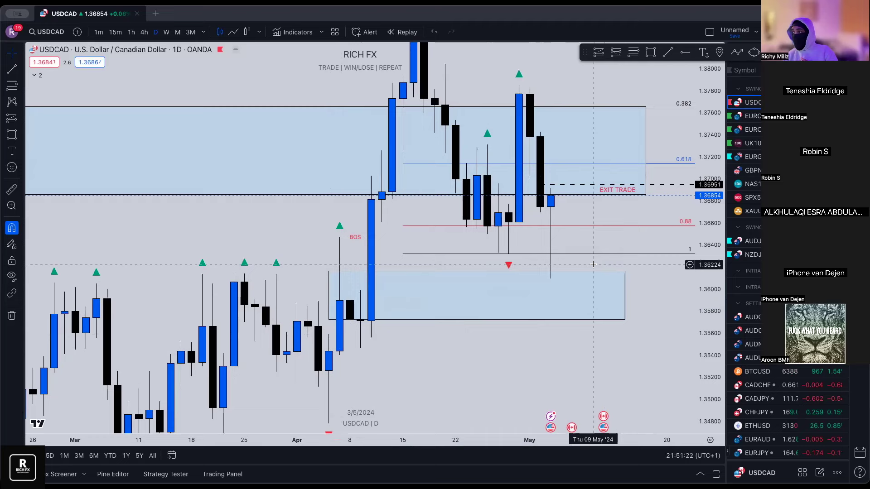
- Place a long position with entry at 1.36167 and stop at 1.35706 on the new lower zone, and extend it to 10 May
scroll(576, 188, up, 1)
click(598, 53)
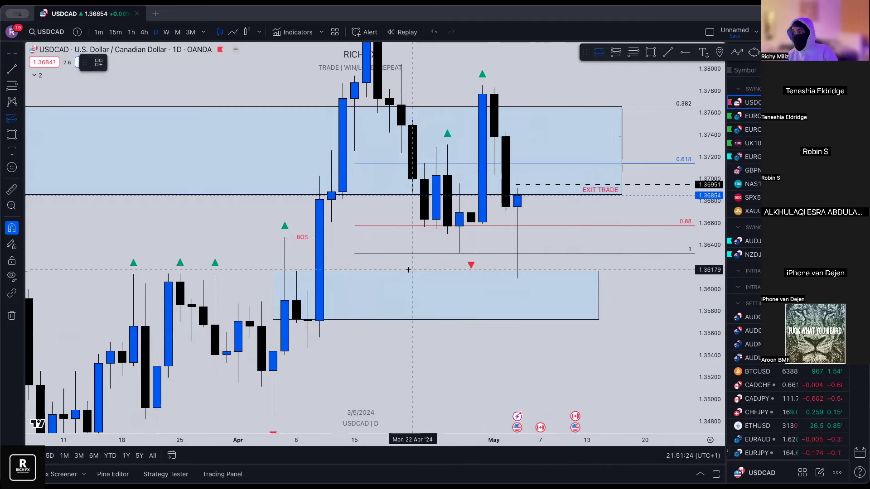
click(408, 270)
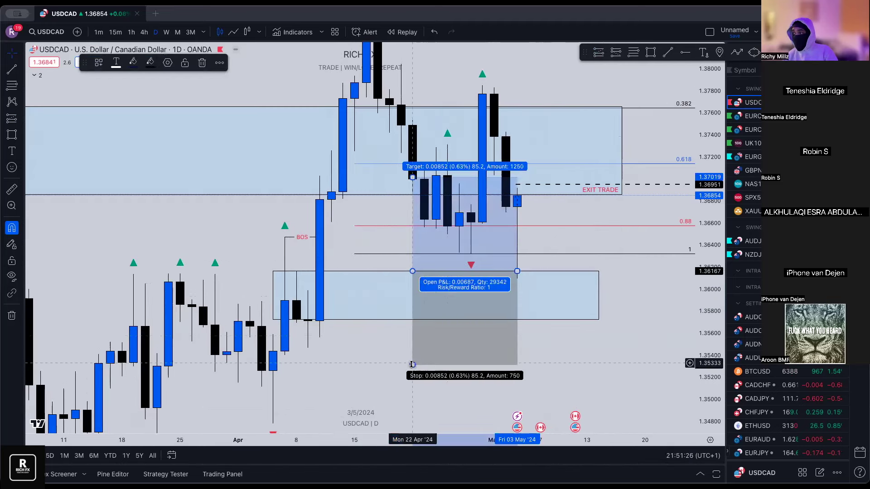
drag(345, 345, 313, 349)
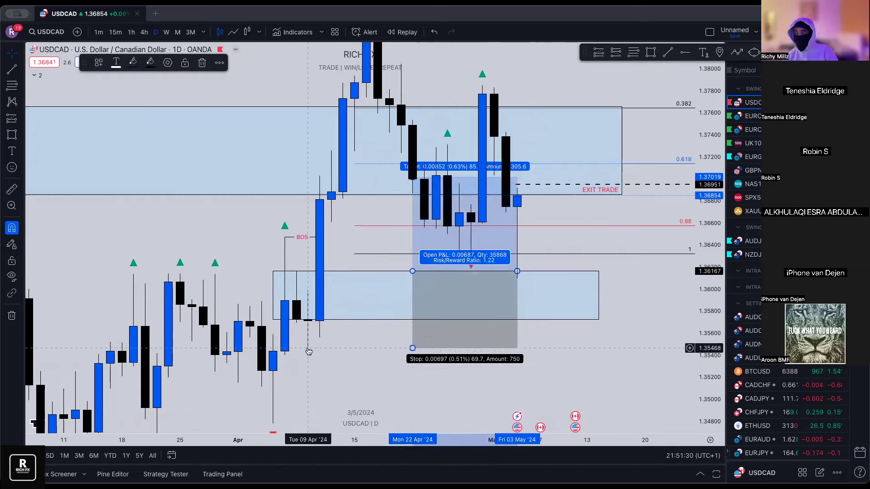
drag(413, 348, 412, 322)
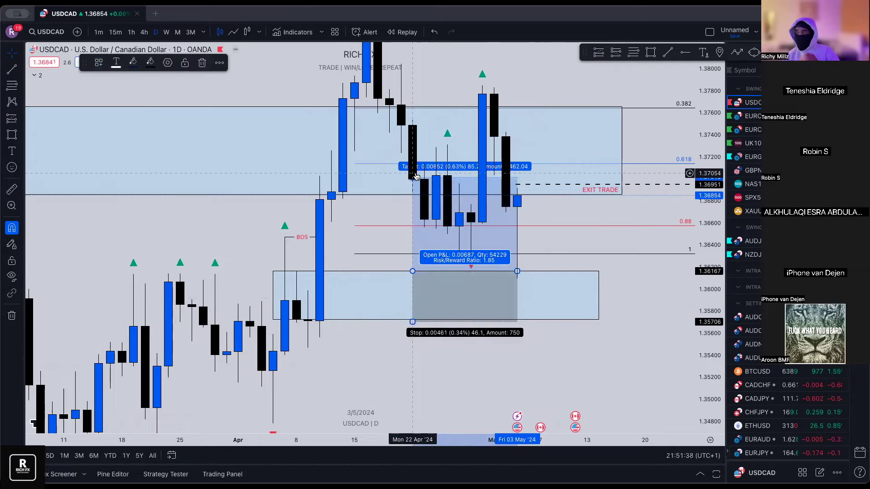
drag(517, 271, 572, 272)
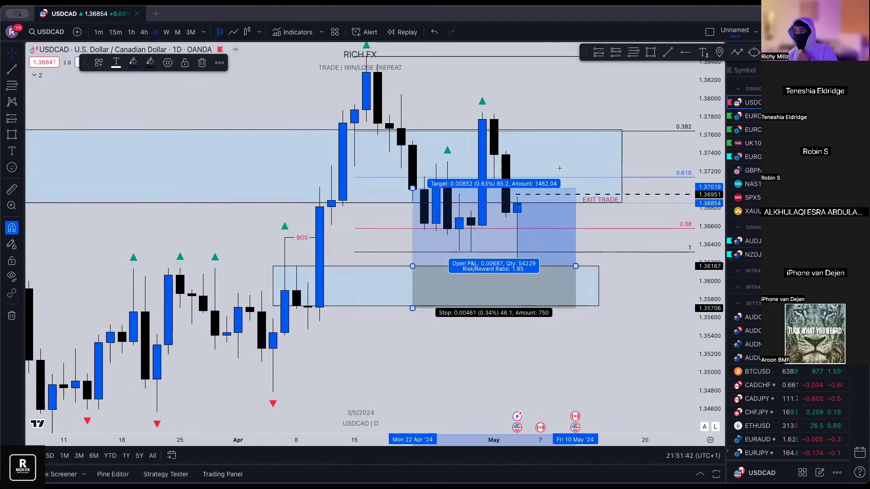
- Draw a rectangle zone over the 16 April high candle between 1.38462 and 1.37877 and extend it to 24 May
drag(440, 156, 425, 156)
scroll(424, 156, down, 3)
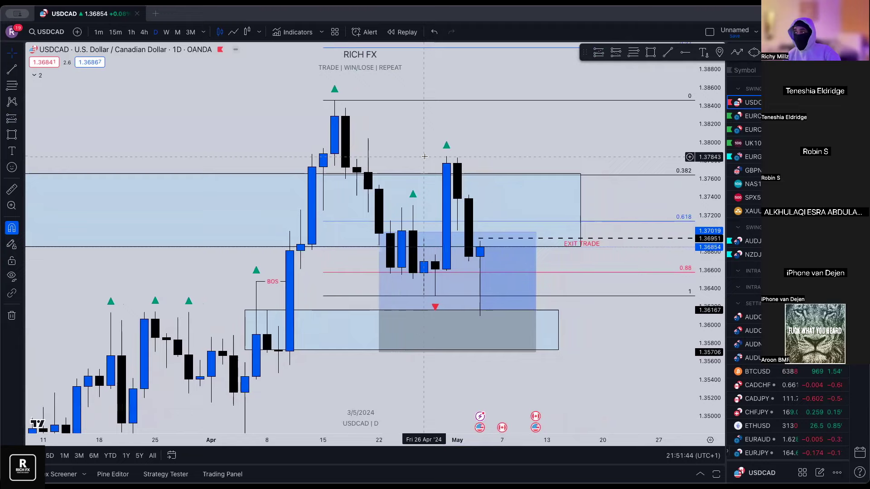
scroll(403, 167, up, 1)
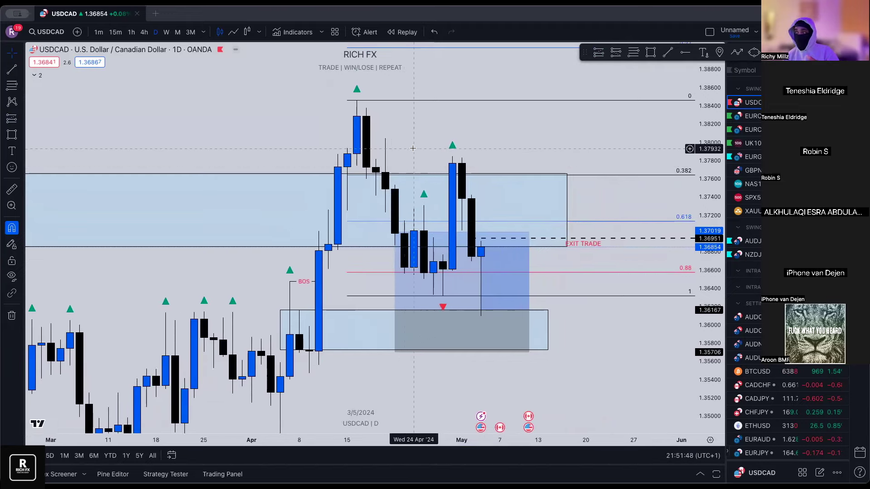
scroll(413, 148, down, 1)
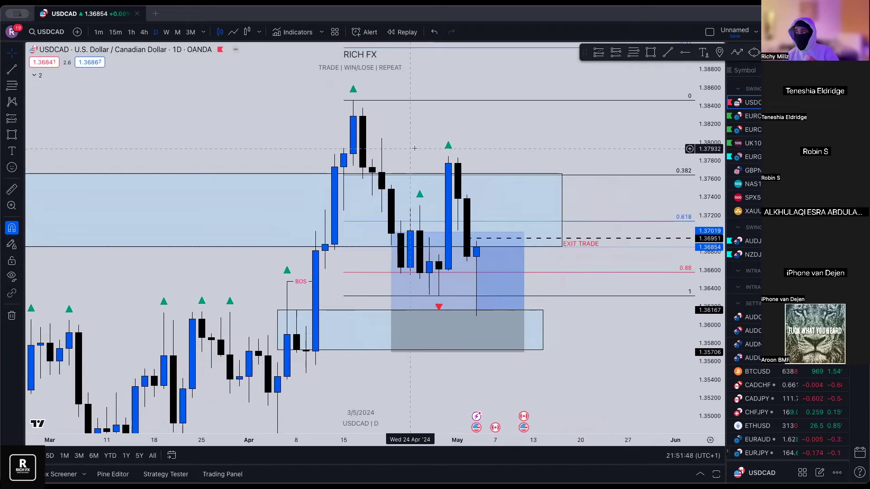
click(650, 52)
drag(353, 154, 353, 100)
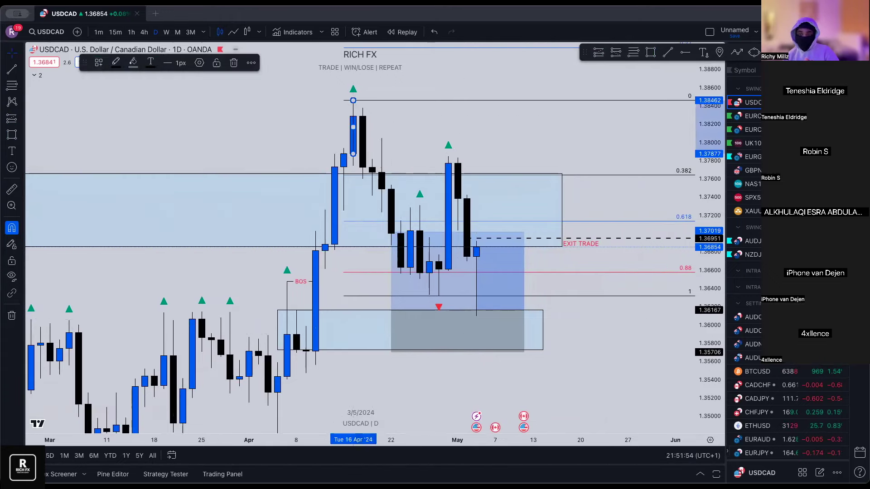
click(358, 134)
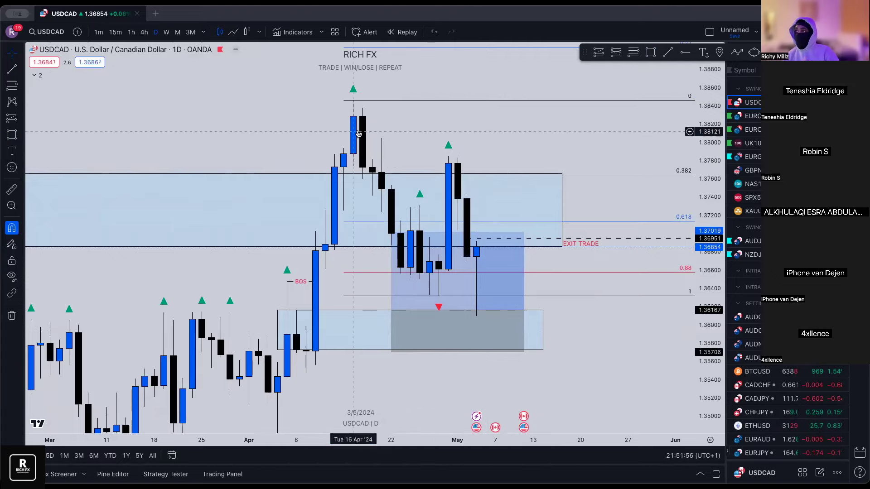
drag(362, 127, 609, 127)
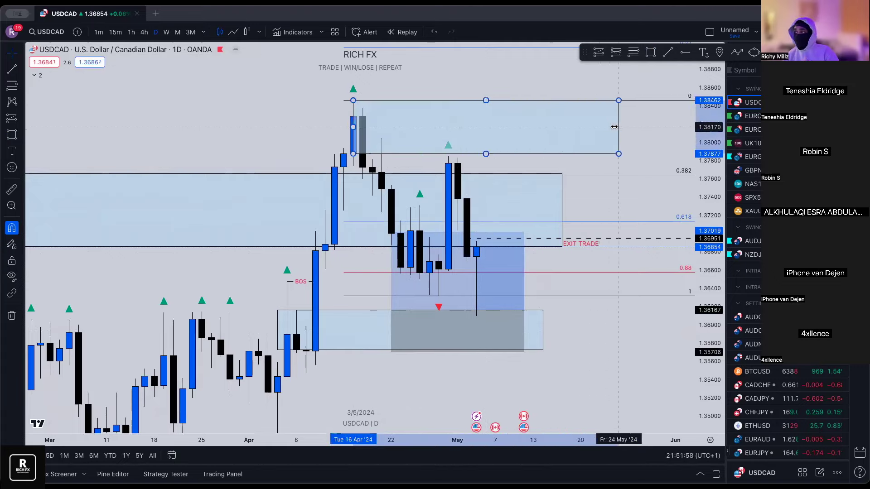
- Extend the long position's time range to about 21 May, past the end of the lower blue zone
click(458, 290)
drag(524, 310, 572, 310)
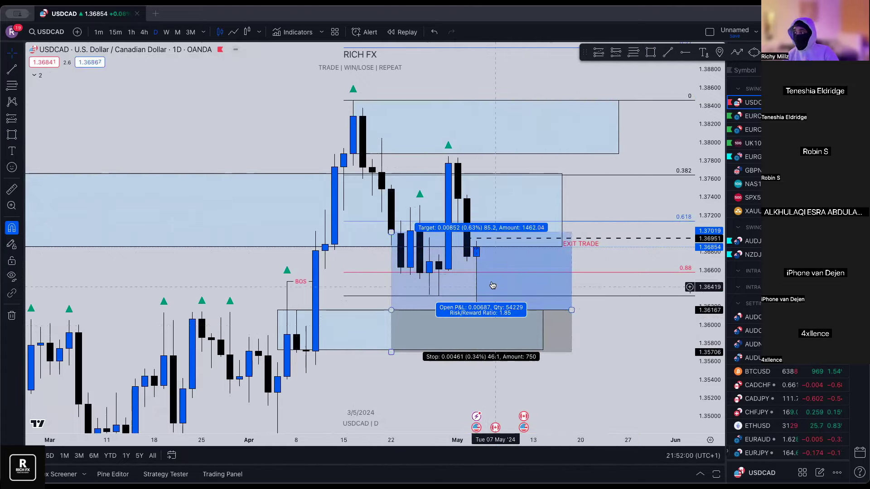
click(597, 317)
scroll(697, 302, up, 1)
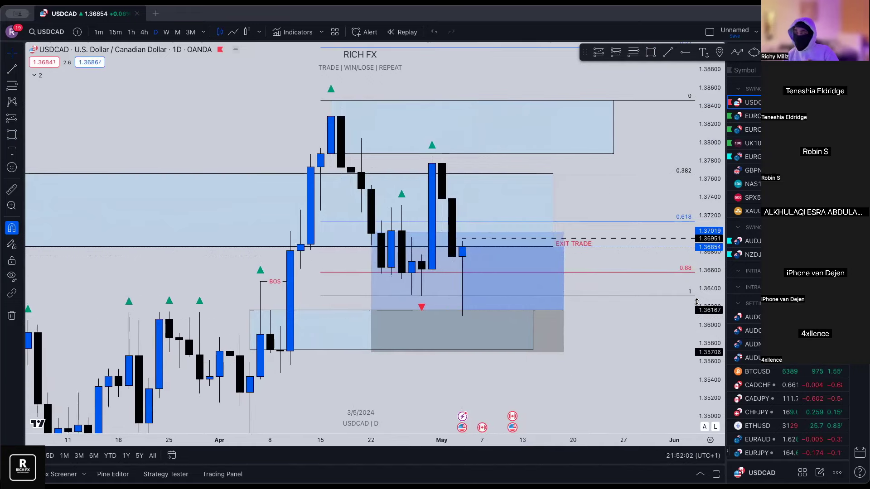
drag(718, 288, 718, 292)
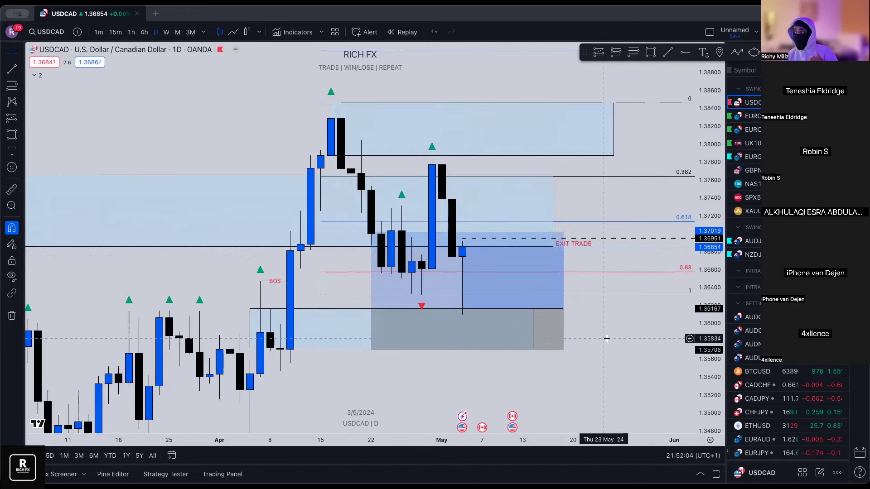
drag(608, 336, 571, 351)
click(349, 260)
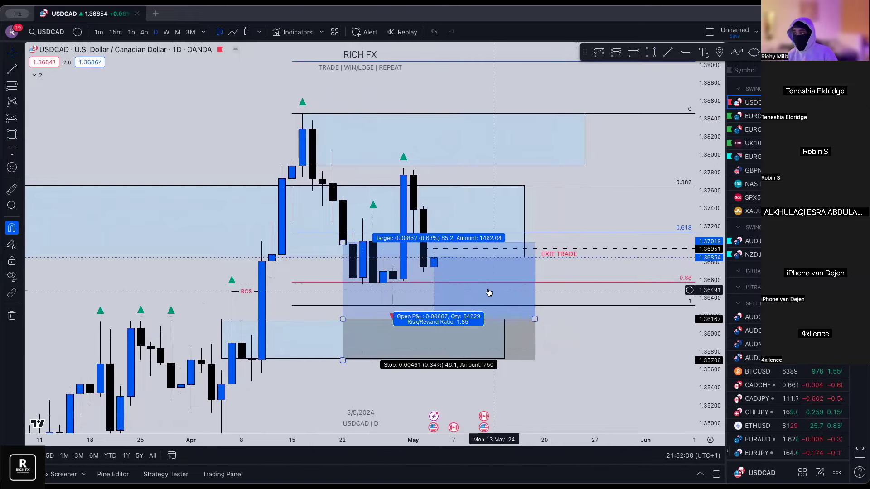
click(565, 317)
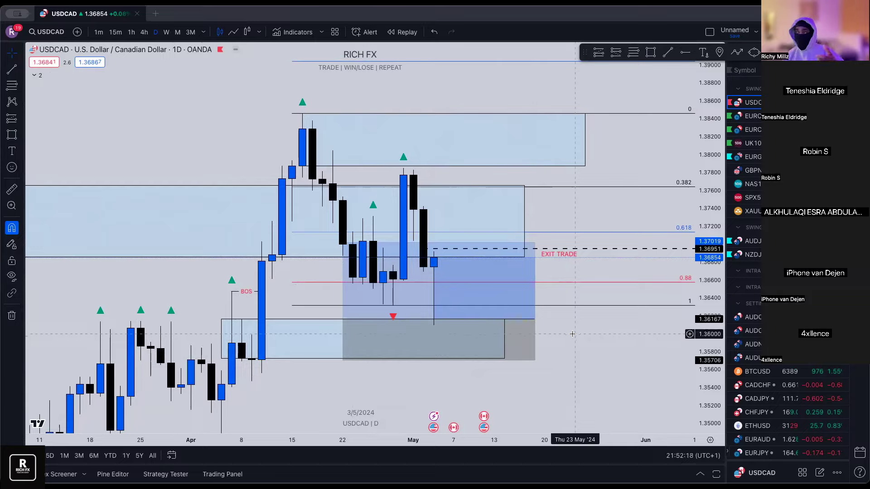
mouse_move(433, 288)
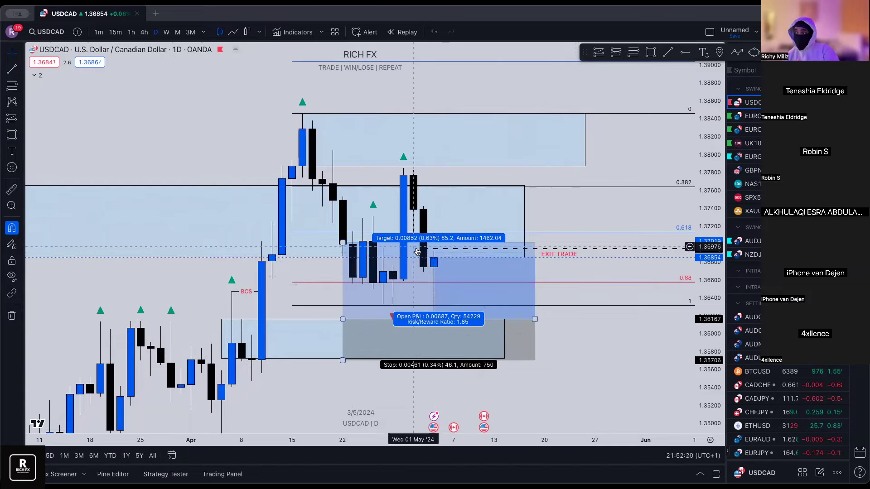
drag(534, 319, 555, 319)
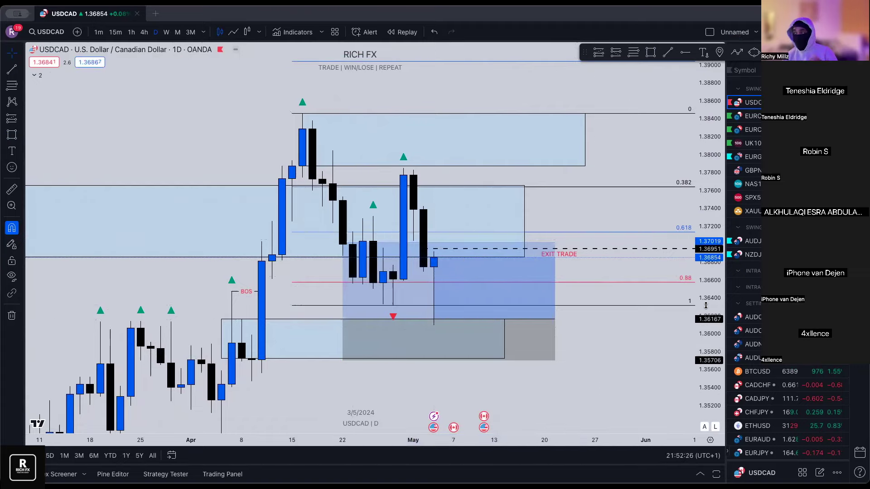
- Extend the long position's time range to 24 May, in line with the end of the upper blue zone
drag(705, 306, 706, 297)
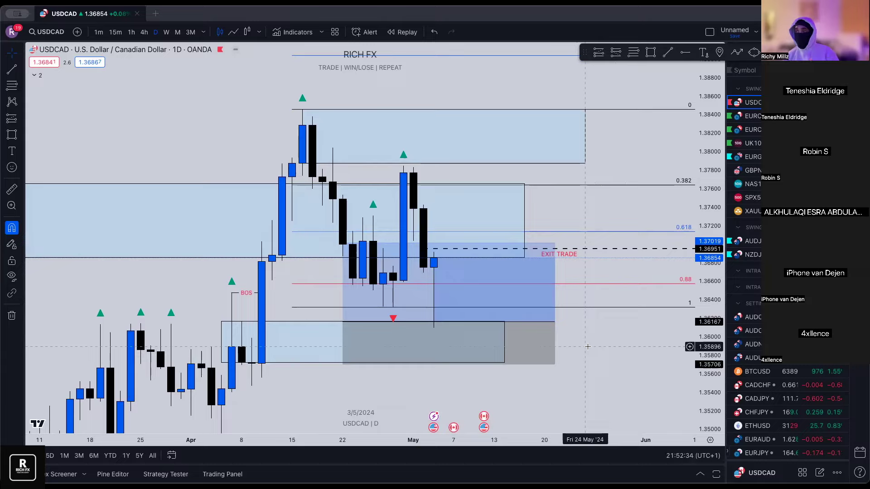
click(556, 330)
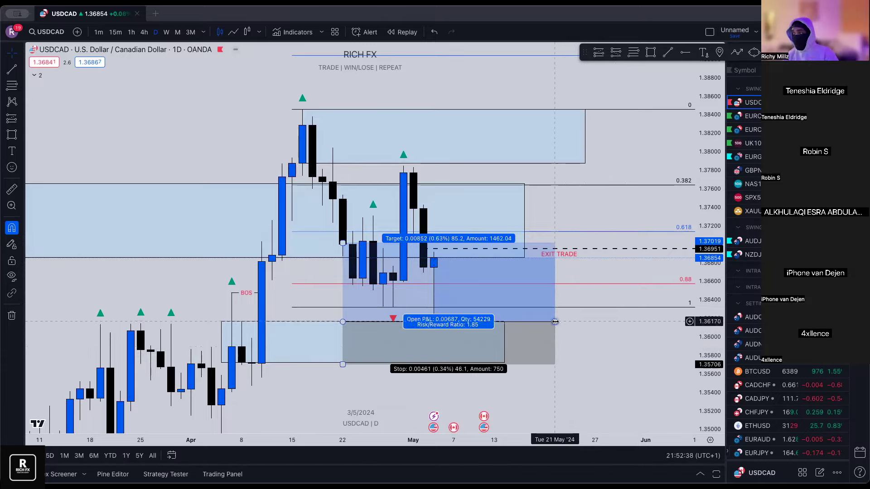
drag(556, 322, 585, 322)
click(608, 329)
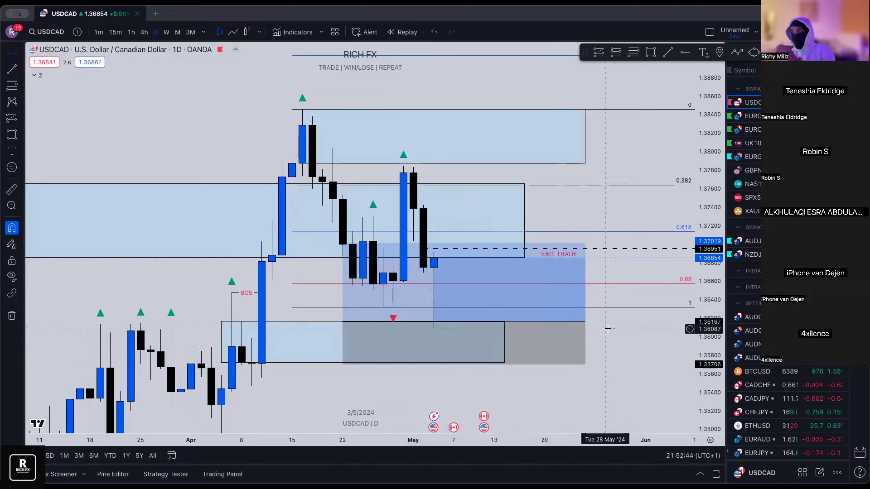
- Delete the long position, the dashed exit-trade line and the Fibonacci retracement from the daily chart
click(448, 325)
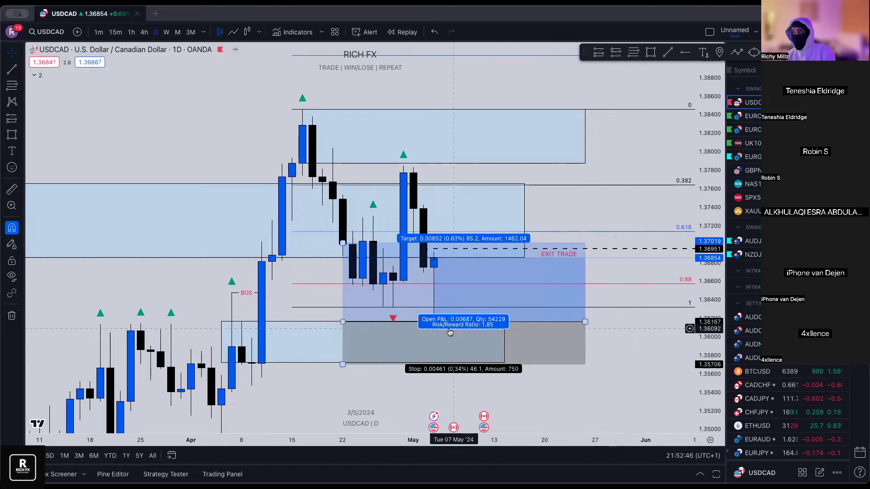
scroll(603, 330, up, 4)
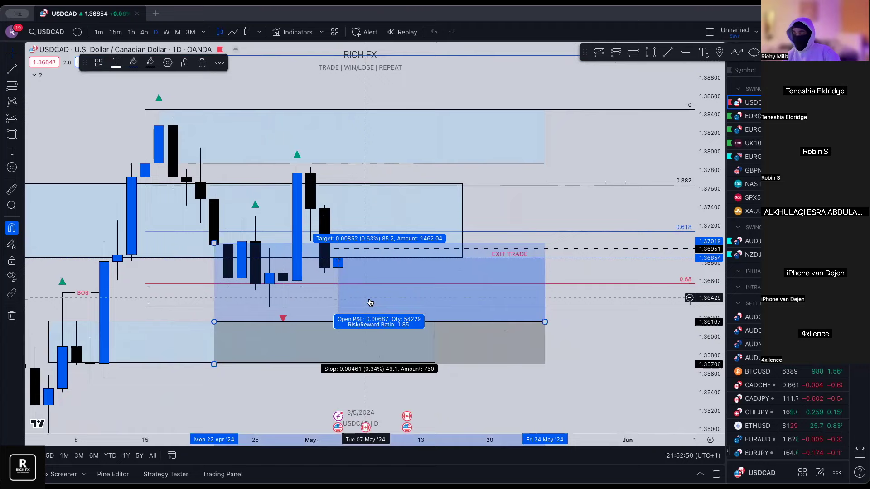
key(Delete)
click(355, 248)
key(Delete)
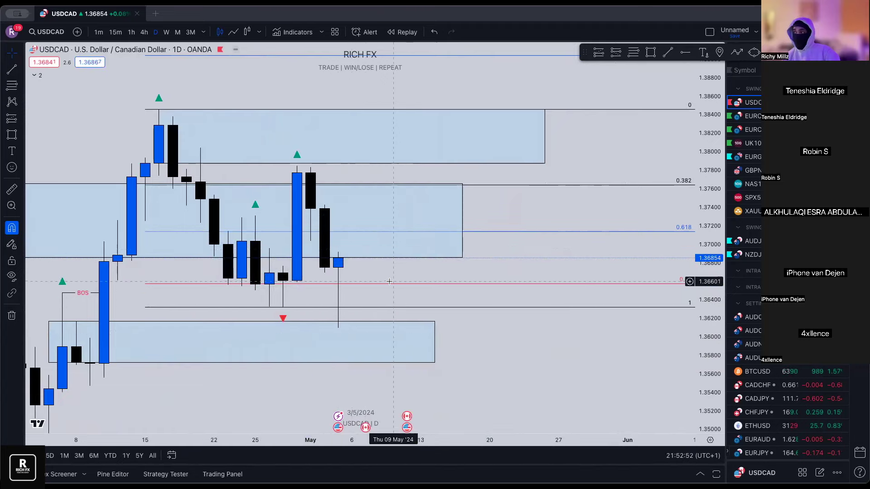
scroll(453, 288, down, 3)
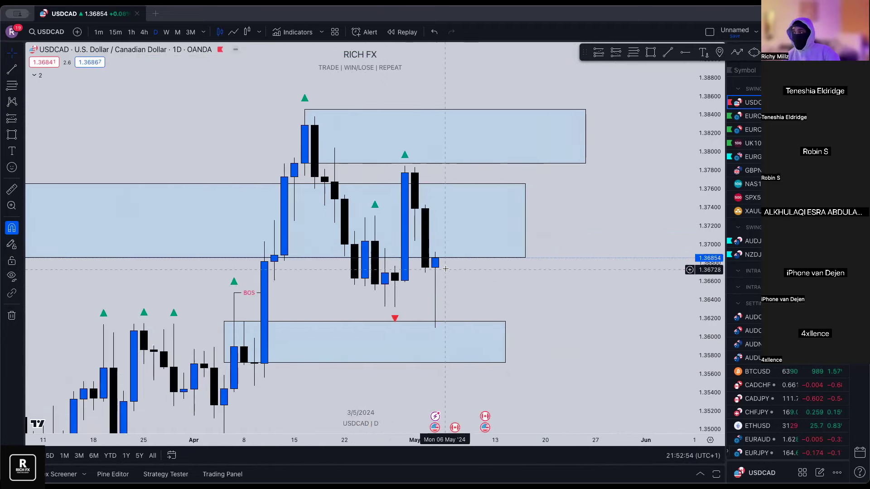
- Place a new long position starting 6 May with its entry at 1.36170 on the lower zone's upper edge
click(445, 322)
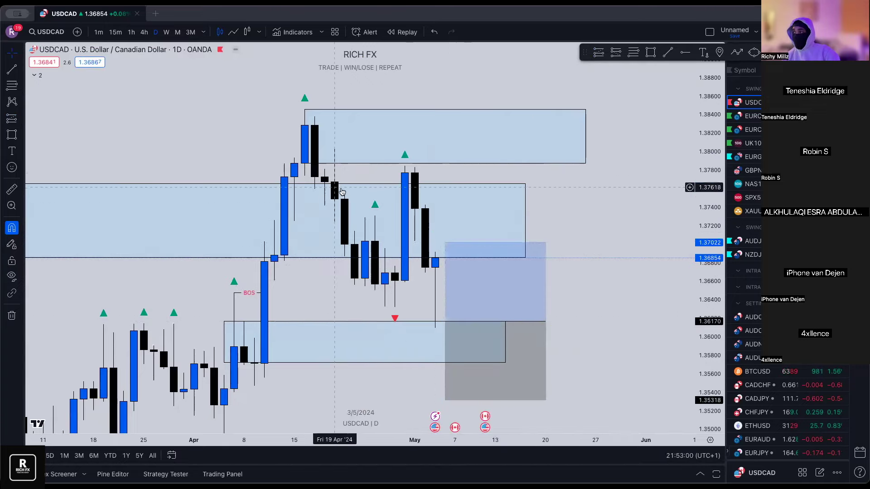
scroll(458, 242, down, 1)
scroll(457, 243, up, 1)
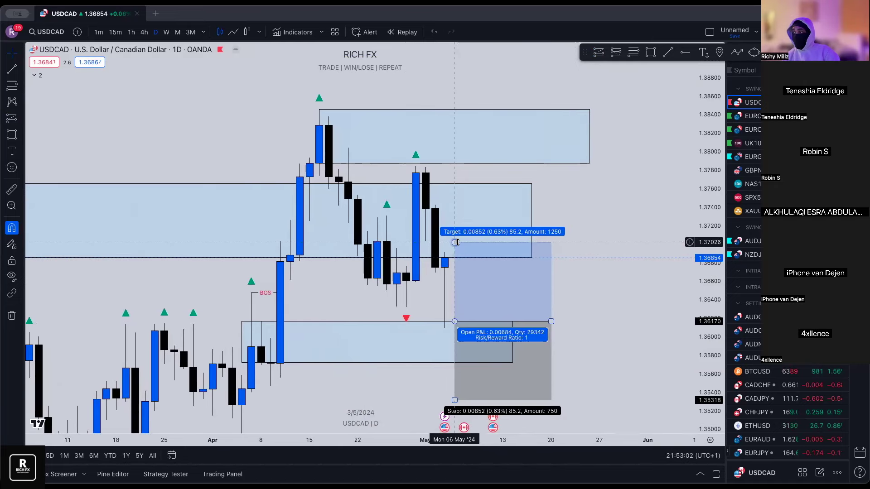
scroll(421, 172, down, 1)
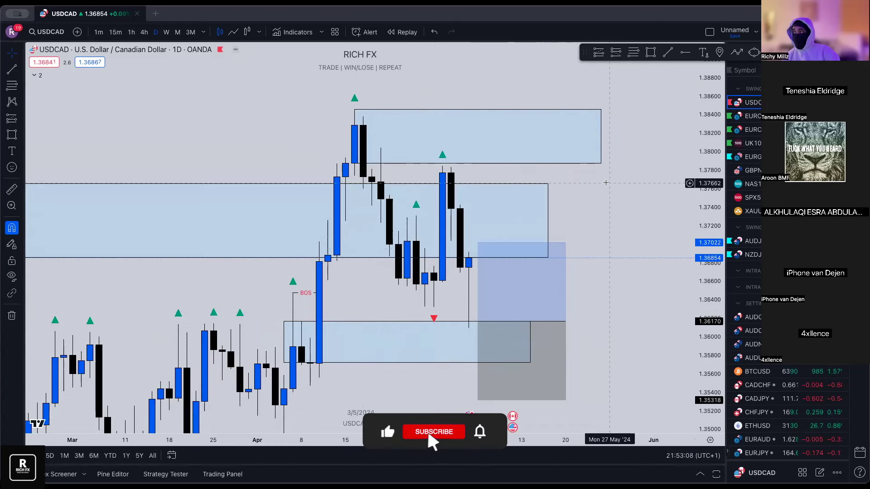
drag(689, 131, 689, 137)
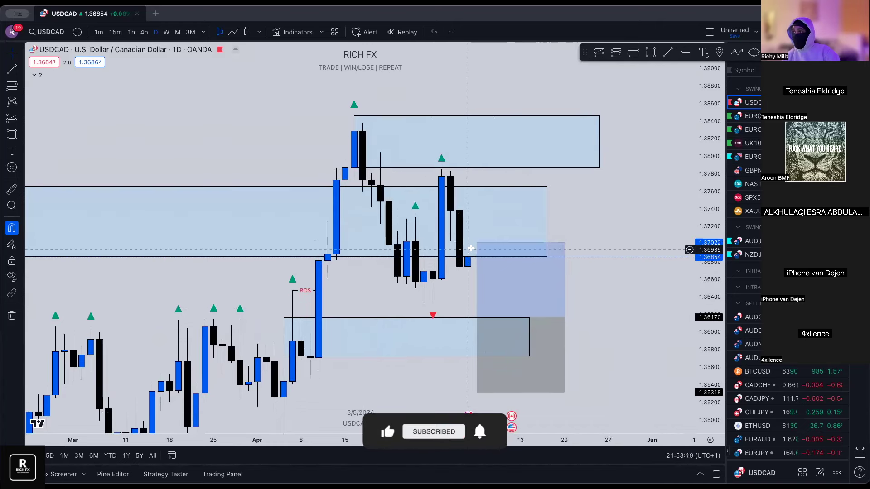
- Stretch the upper zone's start back to 11 April and delete the wide zone in the middle of the chart
click(353, 166)
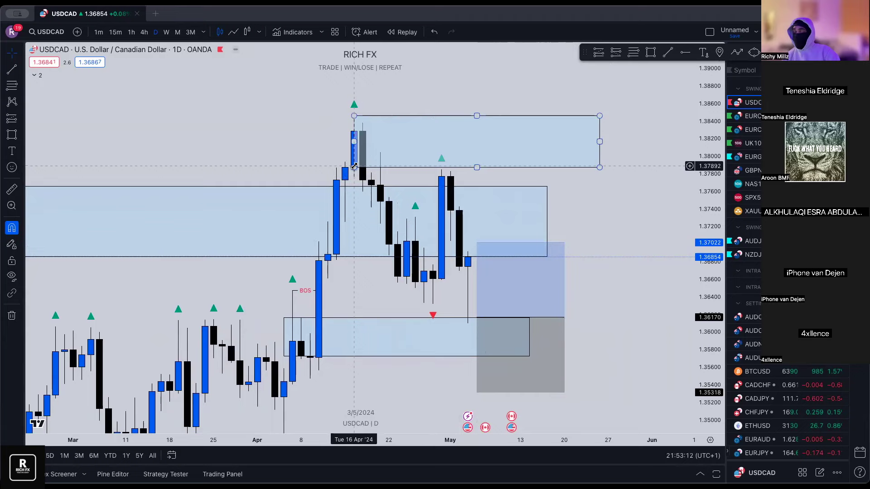
drag(354, 142, 328, 141)
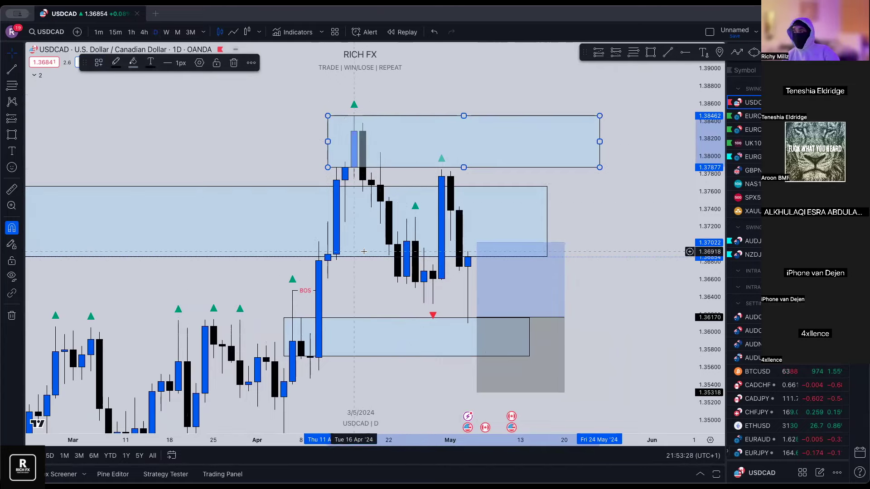
click(447, 253)
key(Delete)
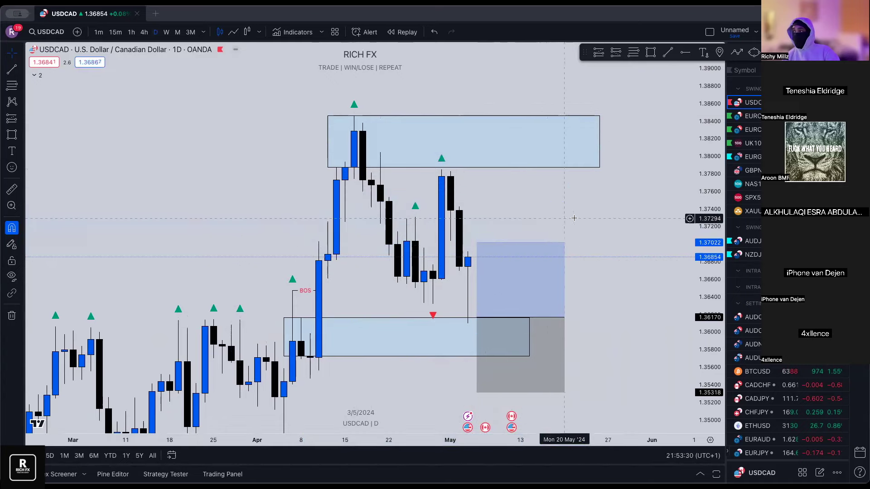
- Set the long position's target to 1.37871 at the upper zone and its stop to 1.35728 at the lower zone's bottom edge
mouse_move(477, 243)
mouse_down()
mouse_move(449, 229)
mouse_move(351, 130)
mouse_move(407, 142)
mouse_move(496, 140)
mouse_move(476, 146)
mouse_move(477, 167)
mouse_up()
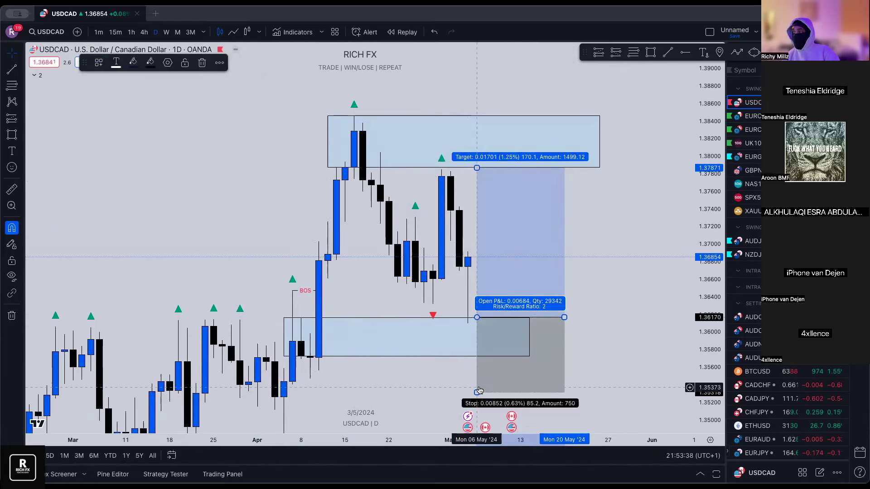
drag(476, 392, 309, 377)
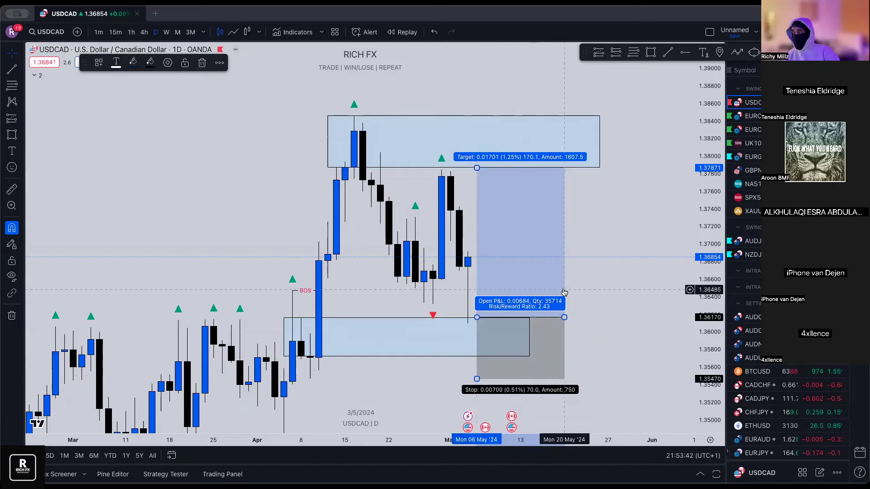
drag(476, 378, 366, 358)
click(600, 262)
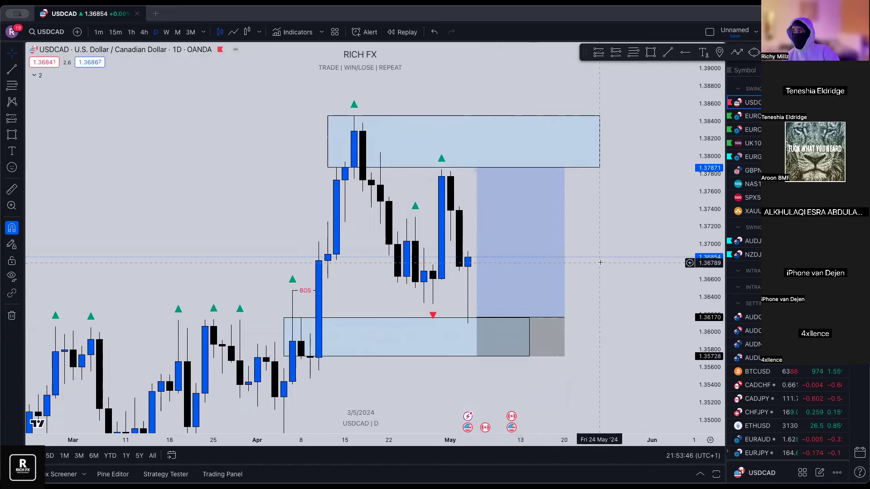
- Delete the long position and the BOS line above the lower zone
scroll(601, 262, up, 1)
click(473, 292)
key(Delete)
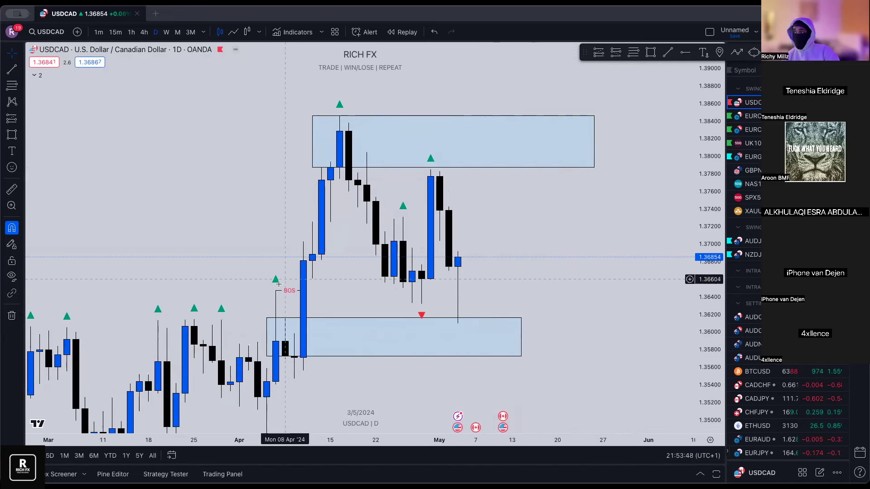
click(285, 291)
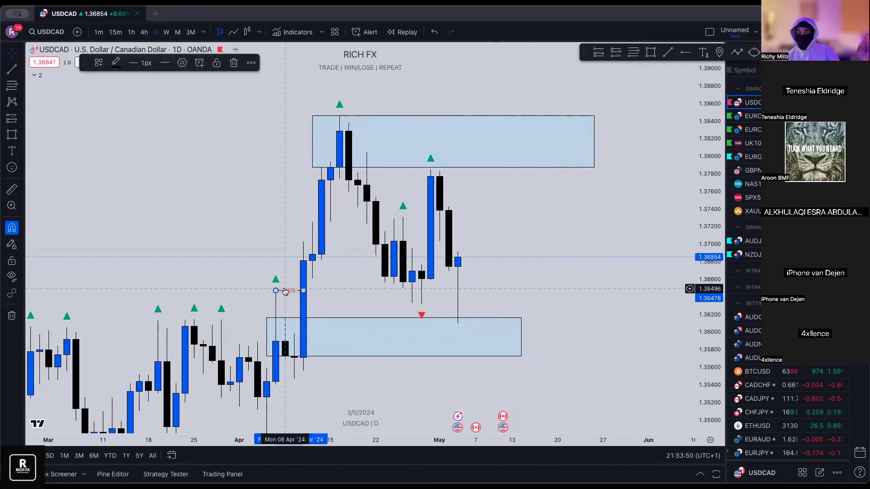
key(Delete)
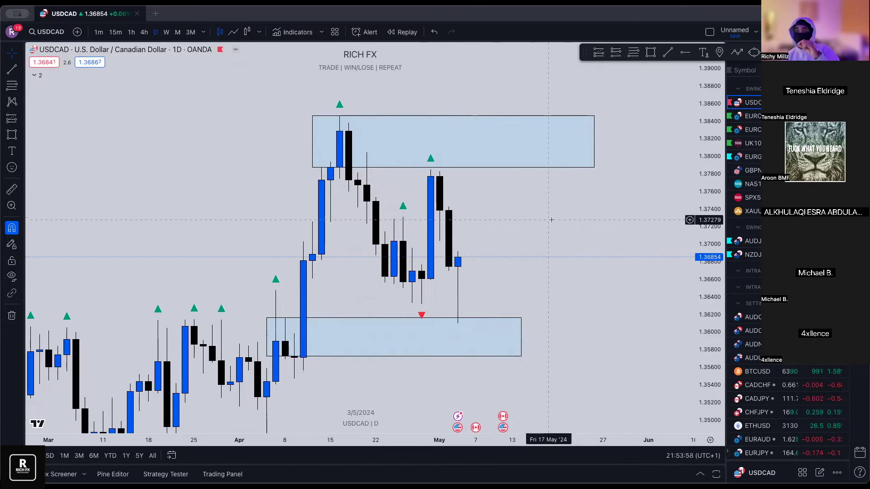
- Extend the lower blue zone to 24 May so it ends level with the upper zone
click(521, 339)
drag(521, 338, 597, 331)
click(554, 249)
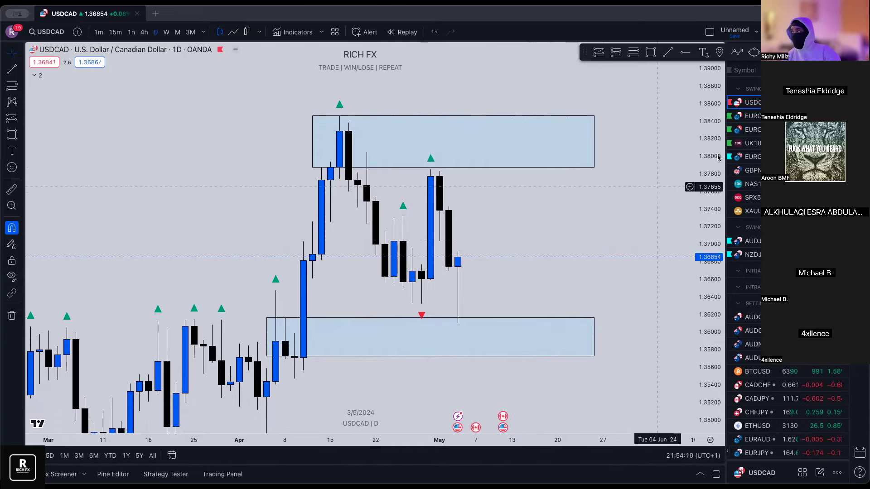
- Switch to the weekly timeframe and delete the upper blue zone
drag(696, 152, 696, 157)
click(166, 32)
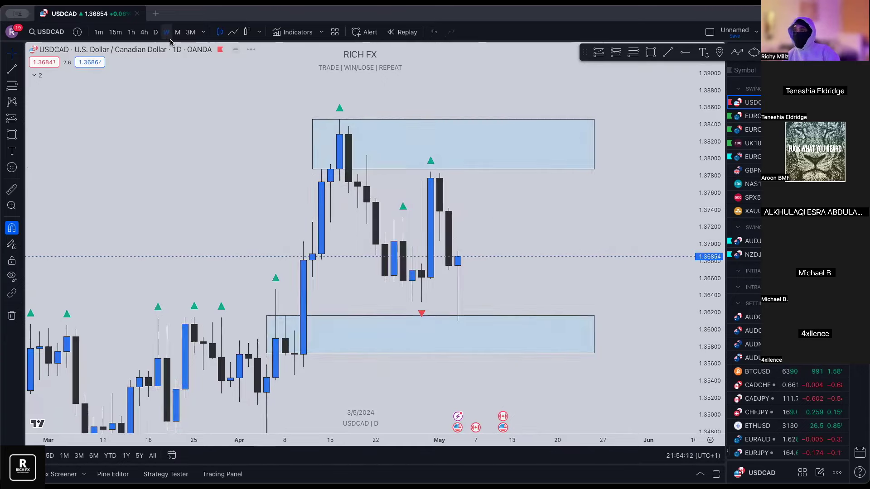
drag(706, 157, 706, 235)
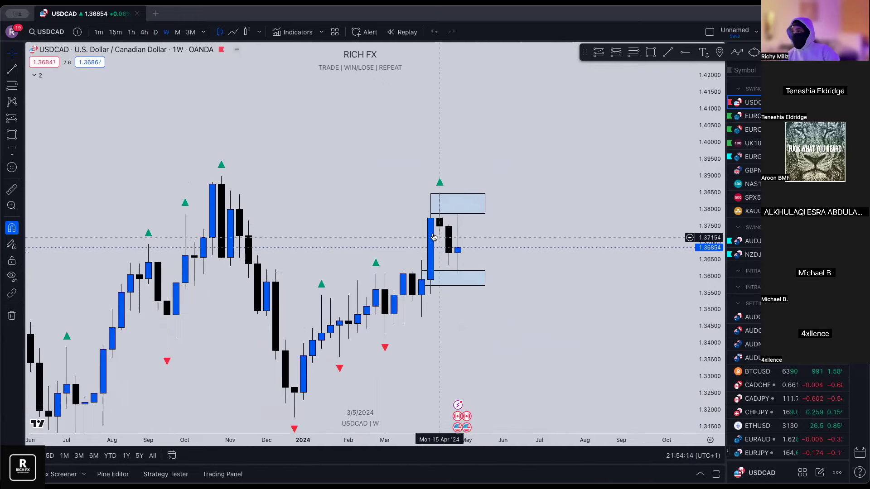
click(471, 204)
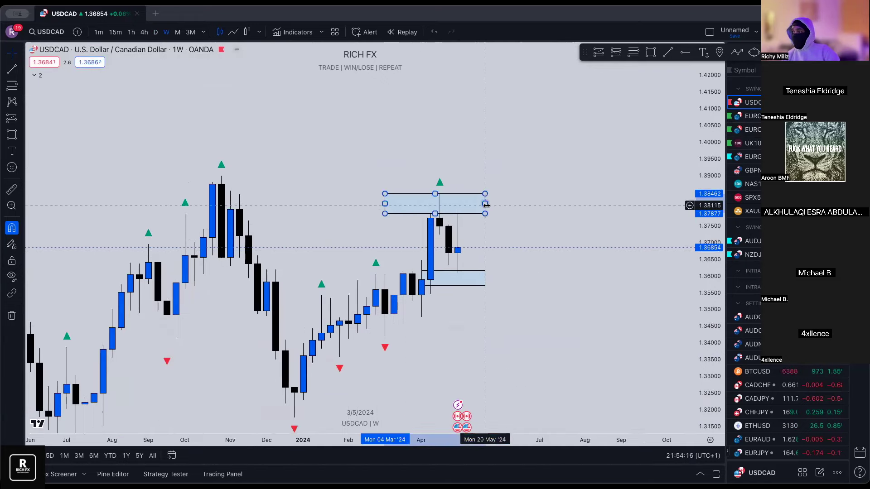
key(Delete)
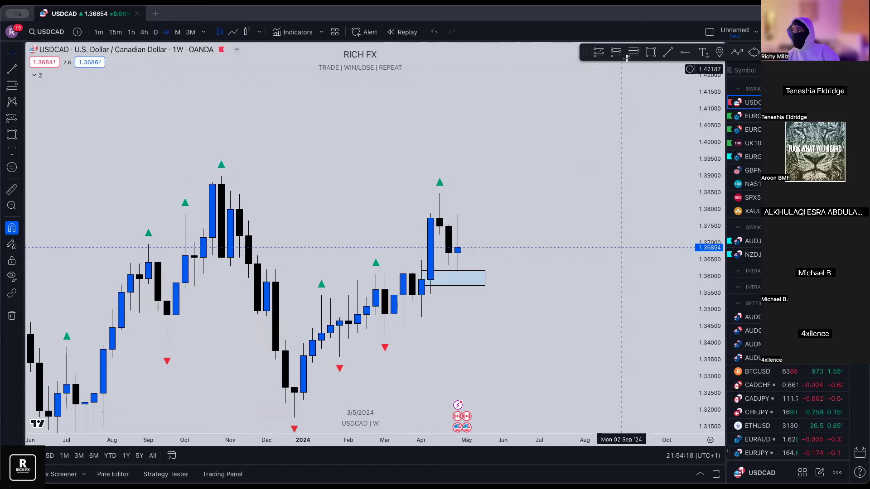
- Draw a Fibonacci retracement from the latest weekly candle's low at 1.36098 up to the 15 April candle's high
key(alt+f)
click(458, 273)
click(440, 193)
- Switch to the daily timeframe and move the retracement's lower anchor up to the 29 April swing low
key(d)
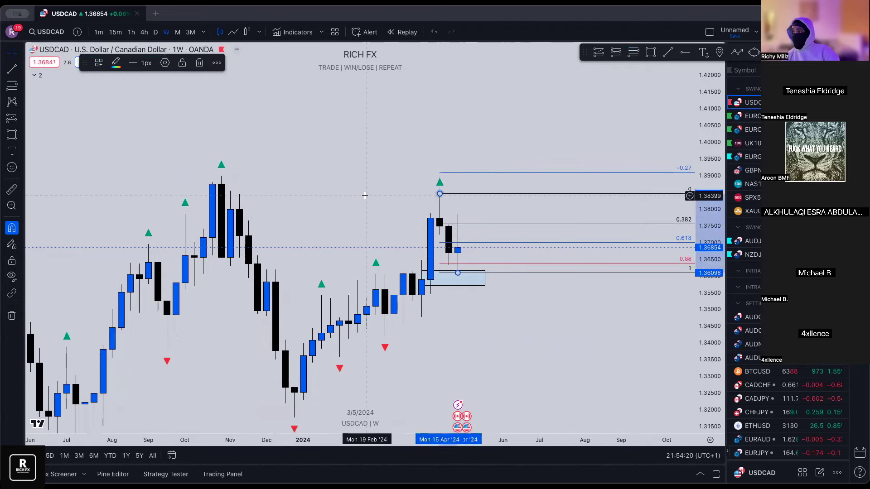
key(Return)
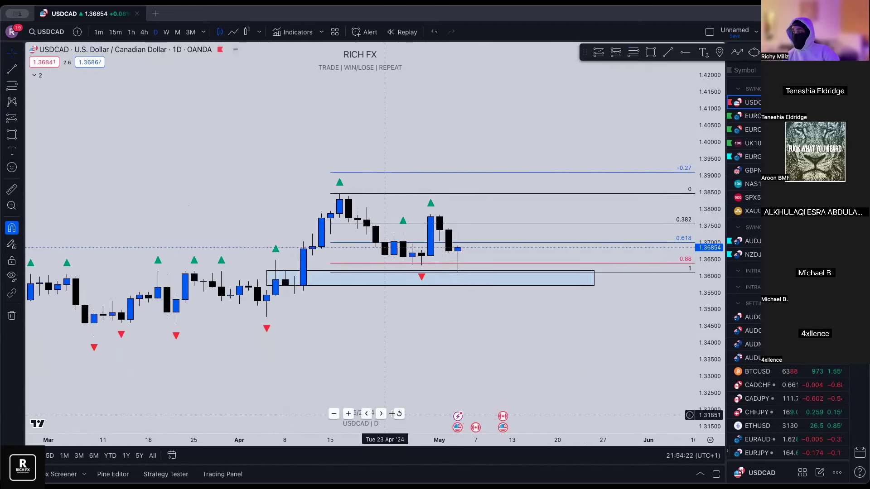
scroll(463, 254, down, 5)
scroll(466, 254, up, 8)
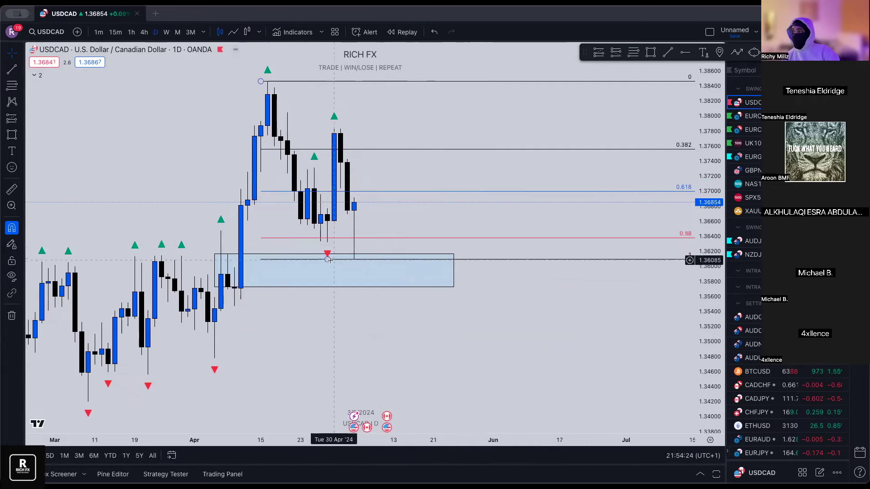
drag(328, 262, 328, 242)
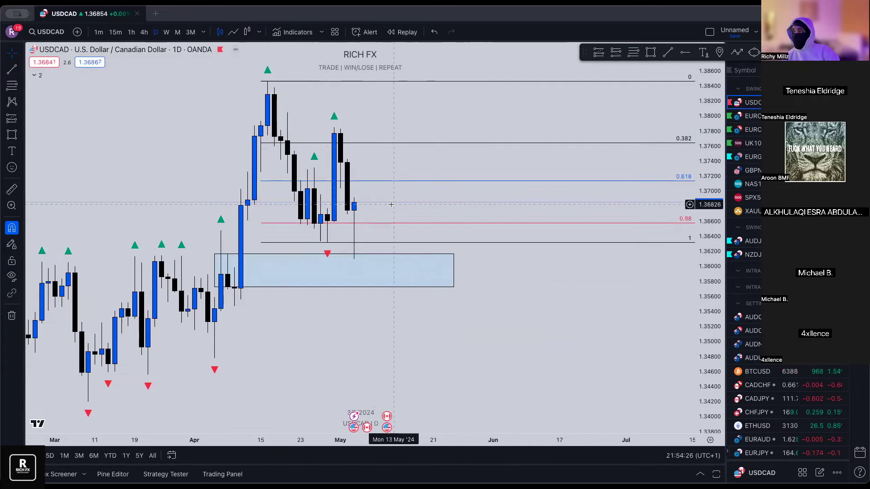
- Place a long position with its entry at 1.37139 on the 0.618 level and shift its start back to 1 May
scroll(389, 206, up, 1)
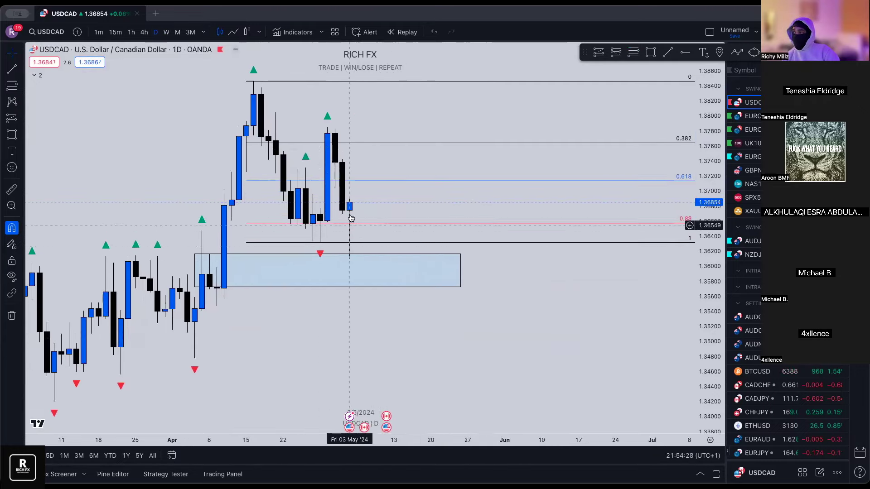
drag(367, 195, 379, 216)
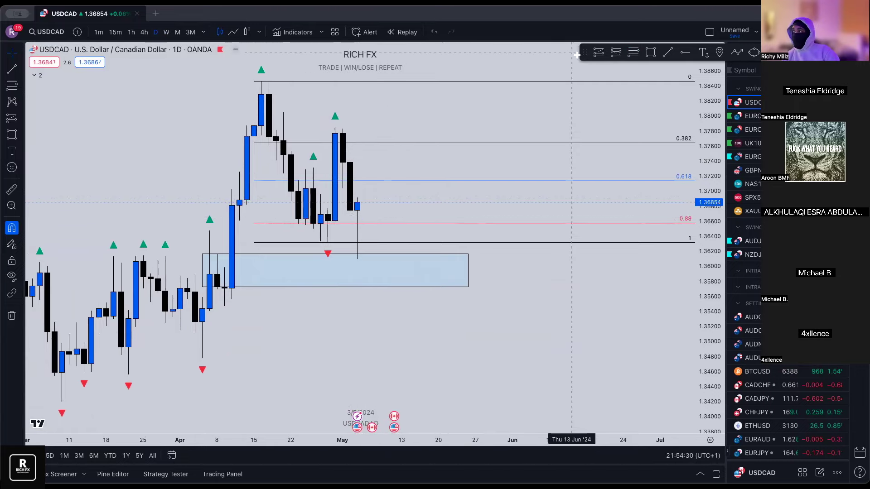
click(598, 53)
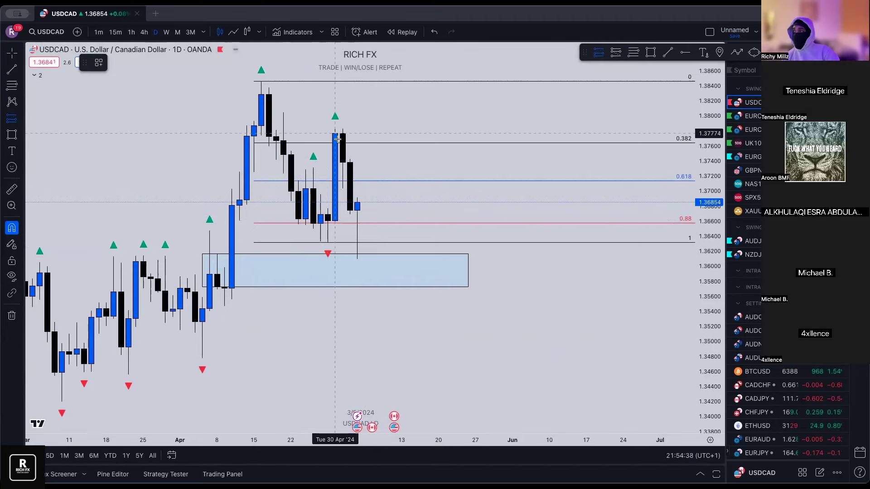
click(365, 181)
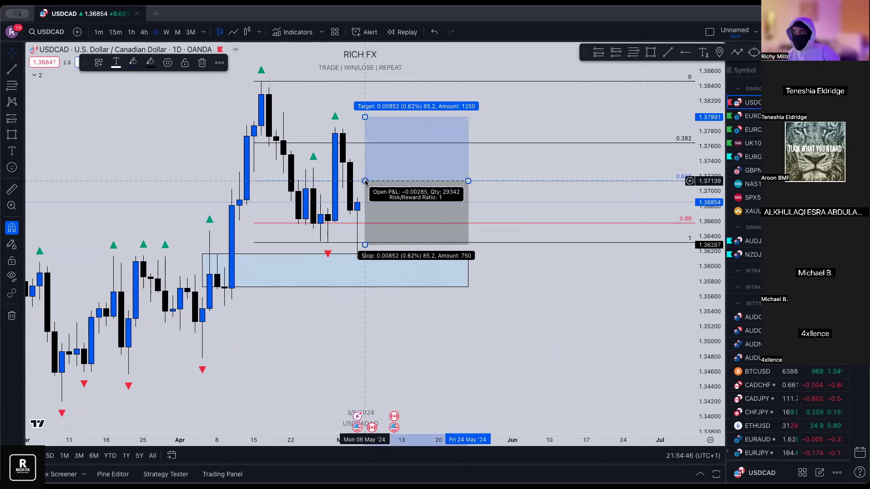
drag(366, 182, 344, 159)
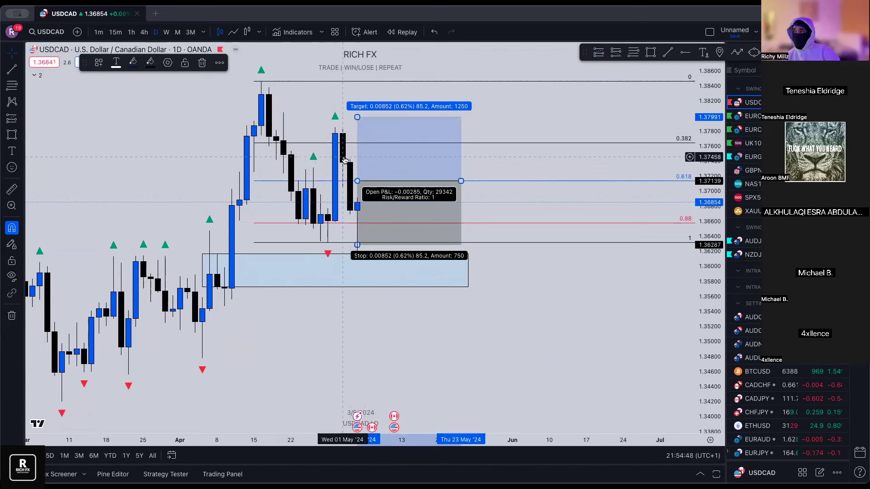
drag(337, 187, 340, 183)
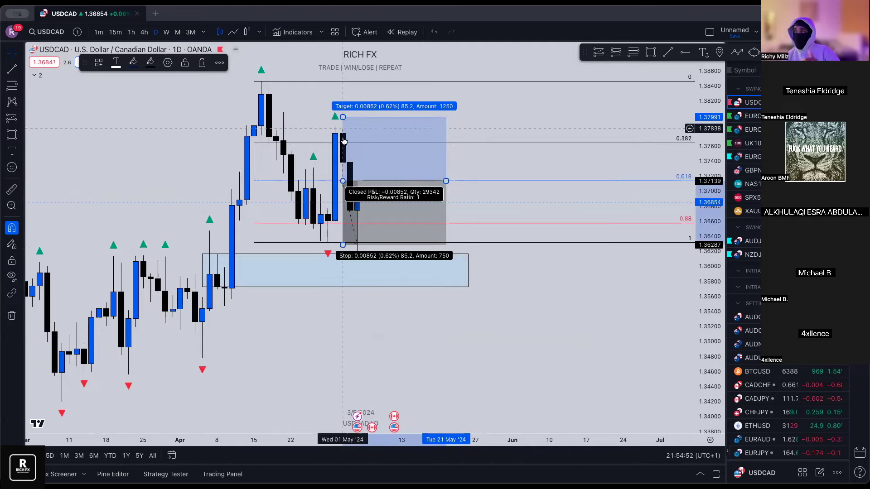
- Set the long position's stop to 1.36520 just below the 0.88 level and its target to 1.39033 on the -0.27 level
click(572, 102)
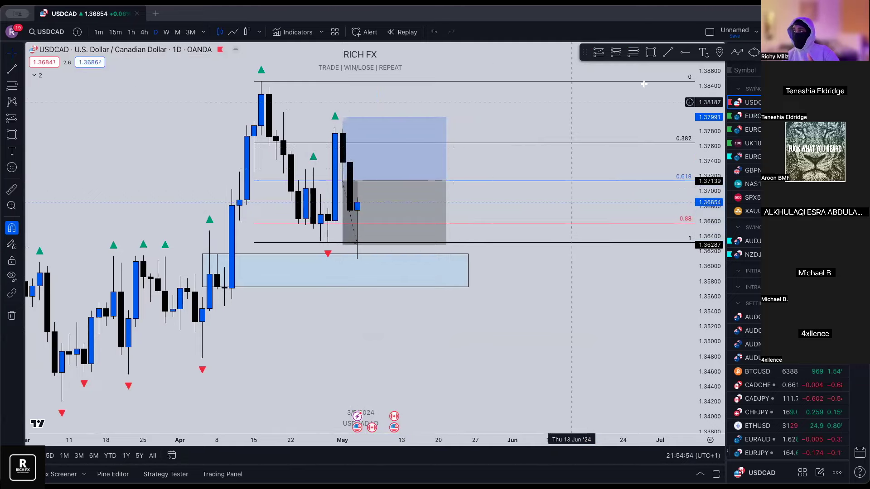
click(348, 226)
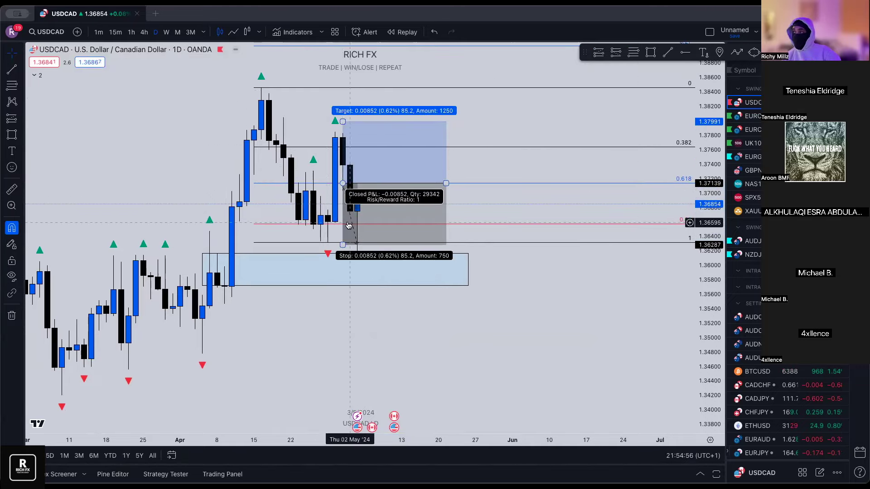
drag(353, 245, 372, 229)
drag(343, 121, 323, 42)
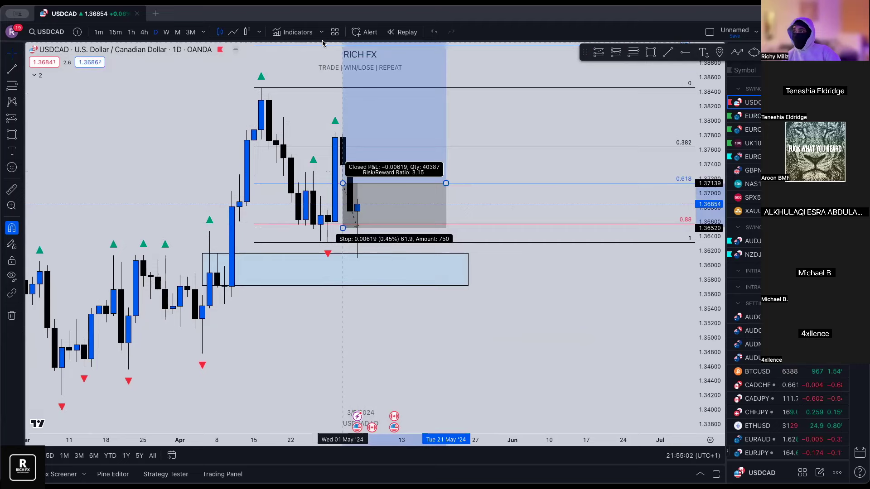
drag(470, 151, 482, 167)
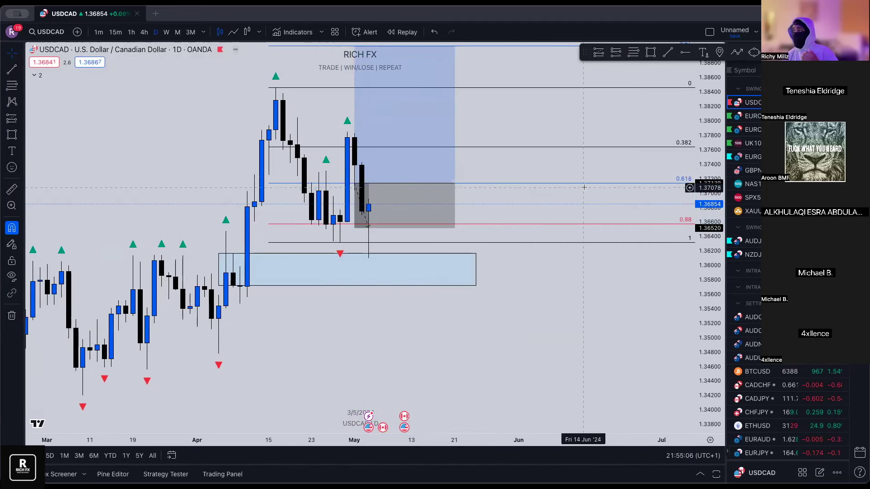
drag(583, 186, 583, 202)
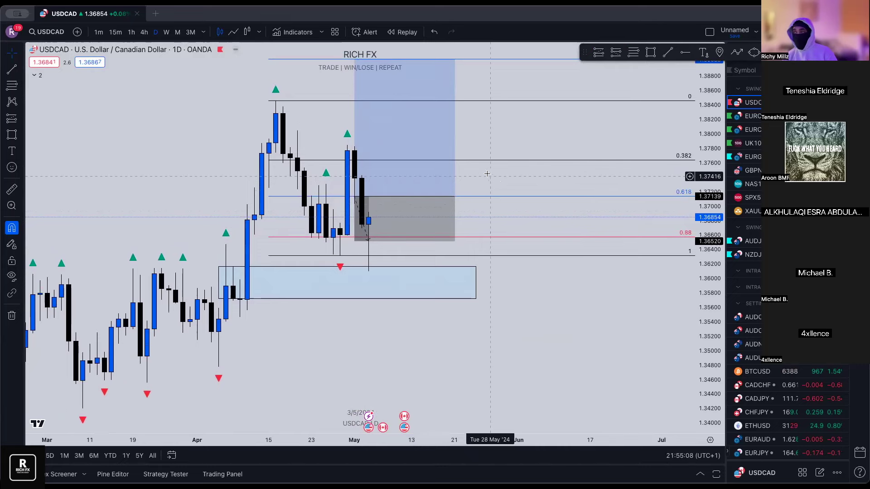
drag(483, 176, 481, 182)
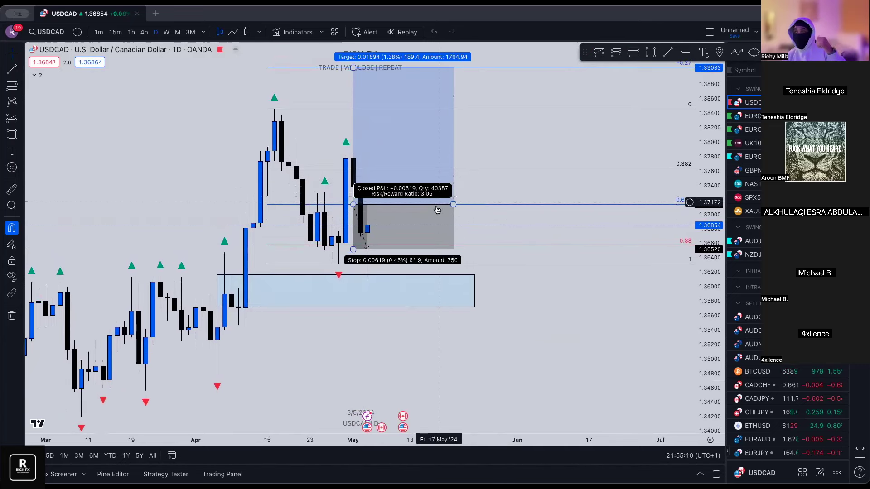
- Raise the blue zone's upper edge to 1.36476 and move its starting edge to 5 April
click(218, 275)
drag(218, 274, 224, 252)
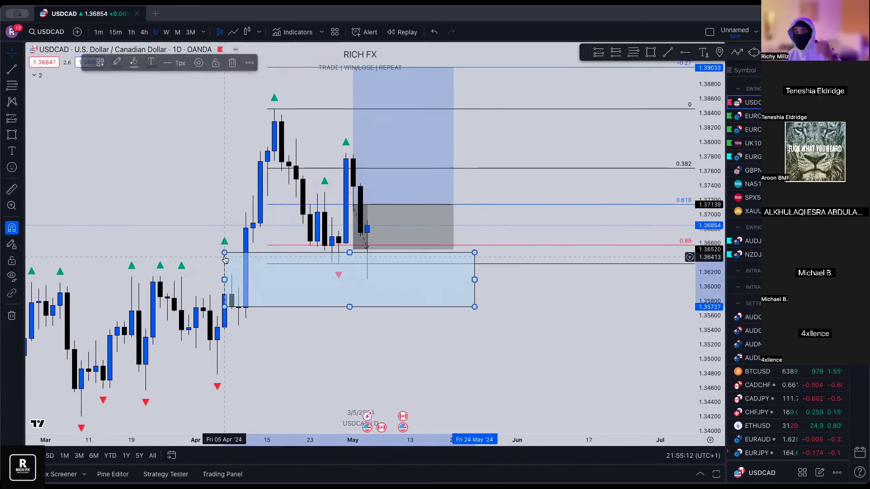
scroll(223, 280, down, 1)
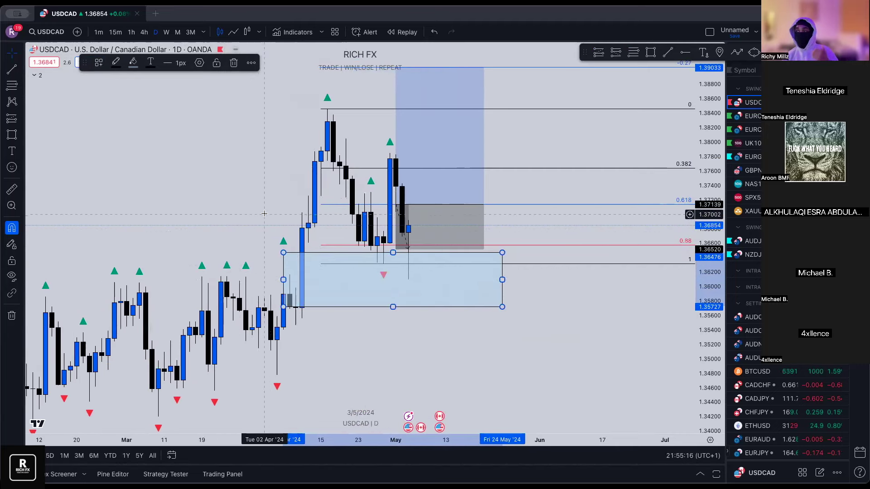
drag(262, 213, 259, 219)
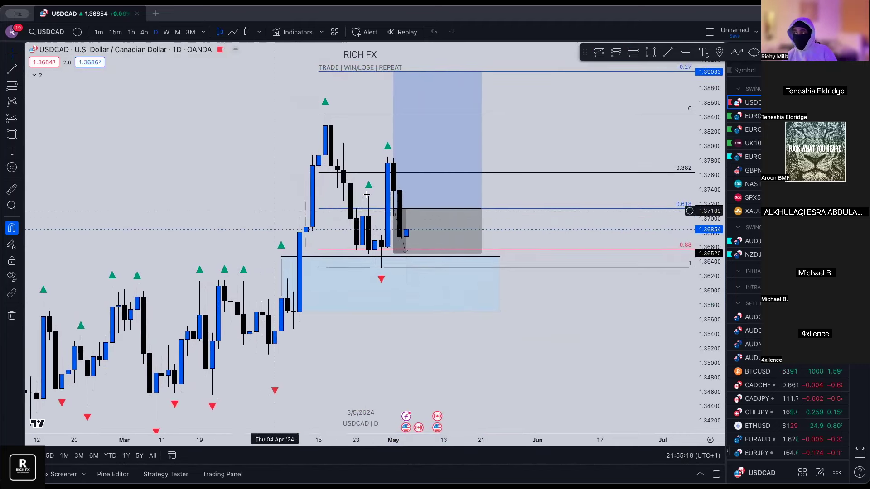
- Delete the long position from the daily chart
drag(428, 197, 438, 243)
key(Delete)
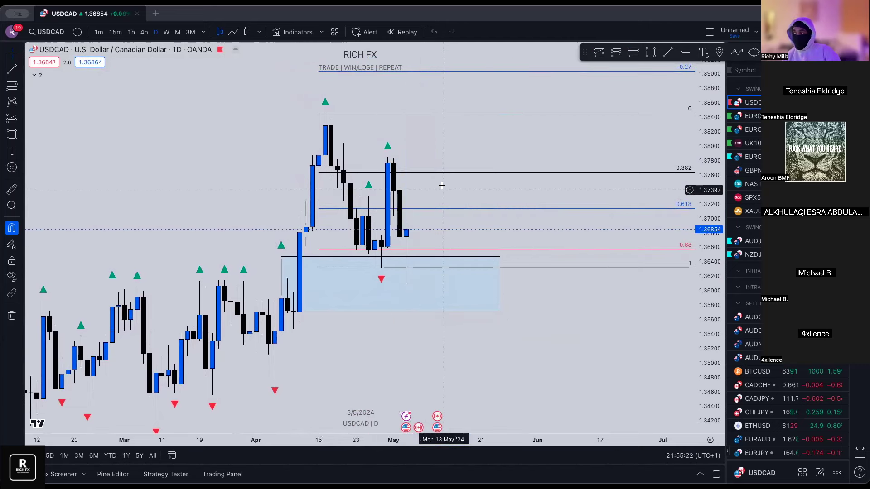
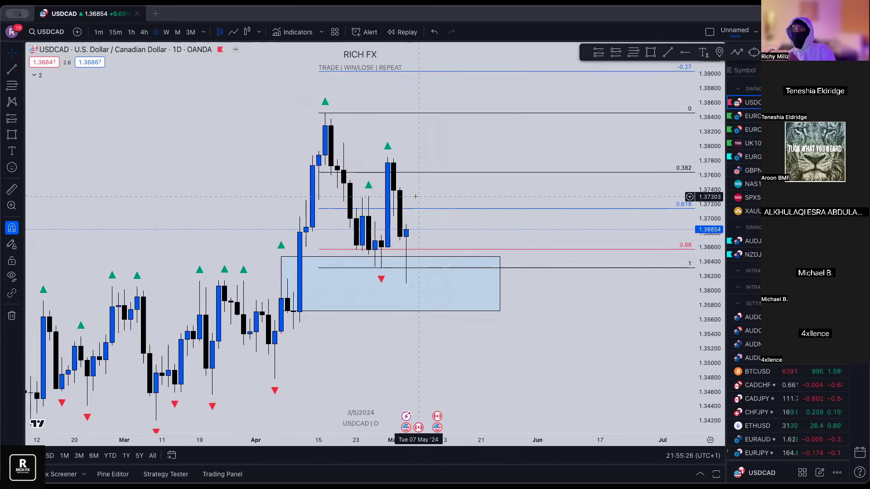
scroll(410, 191, up, 1)
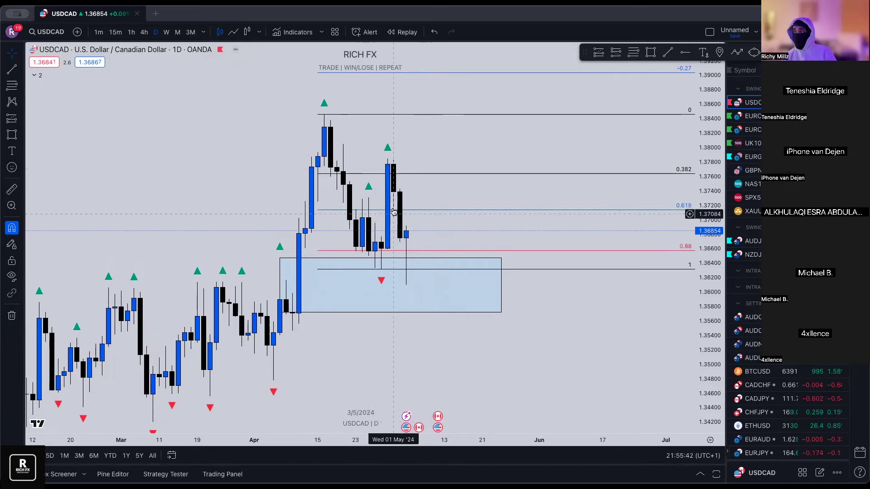
scroll(209, 246, down, 1)
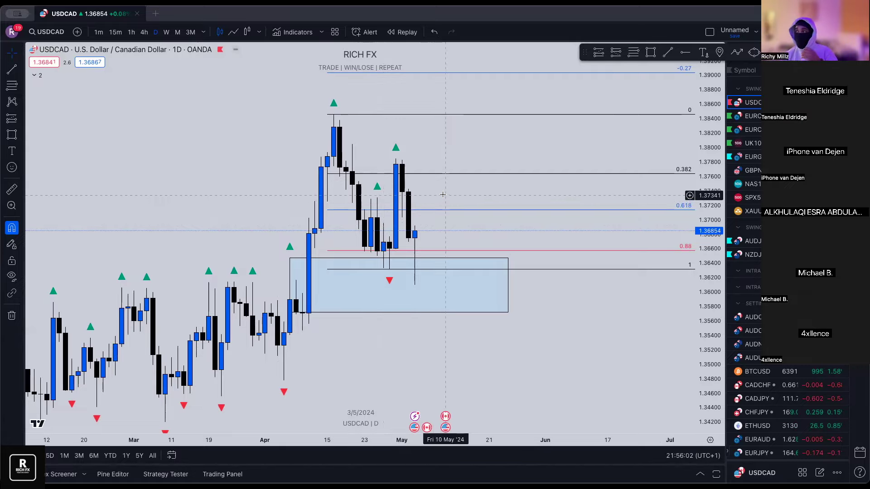
drag(442, 193, 423, 199)
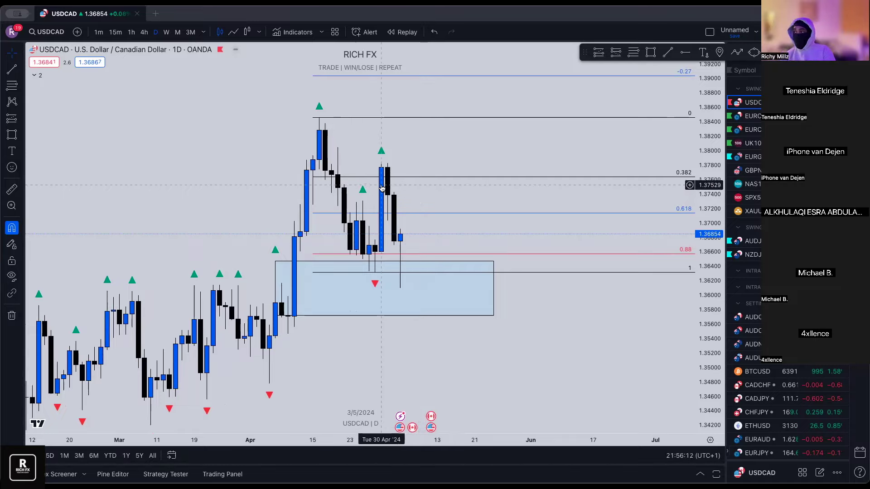
- Try a long position with its entry at 1.37140 on the 0.618 level, and delete it
click(599, 52)
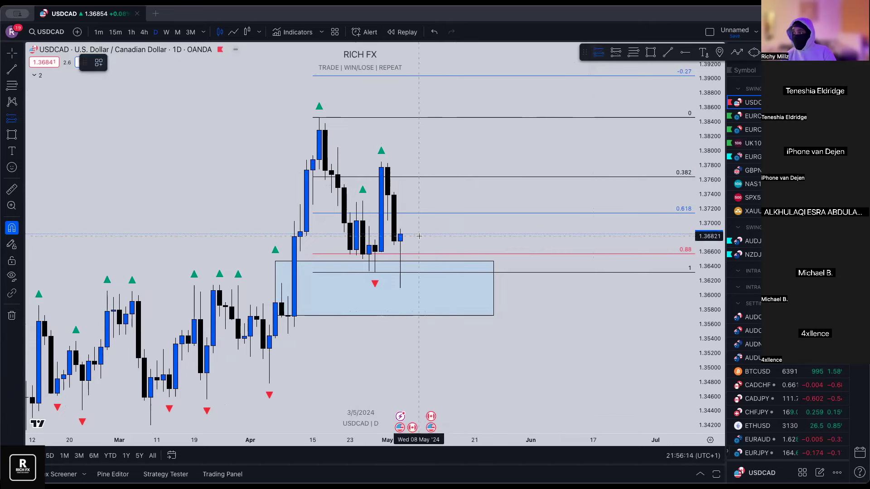
click(408, 212)
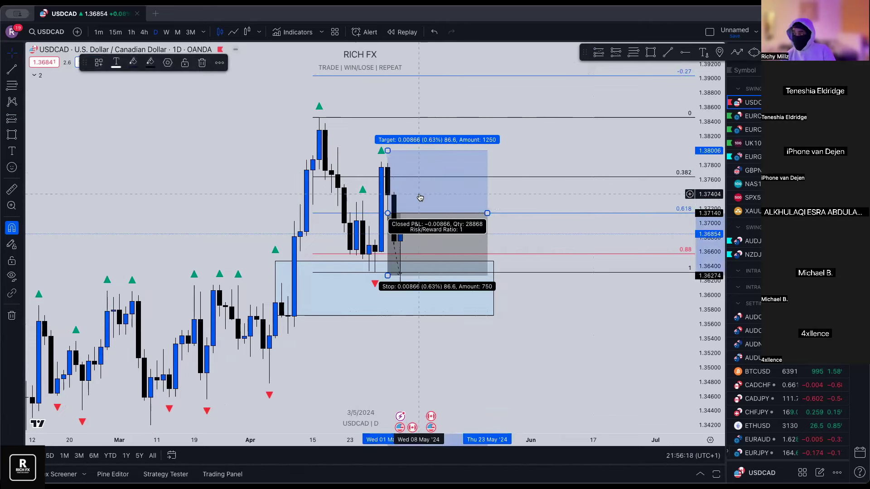
key(Delete)
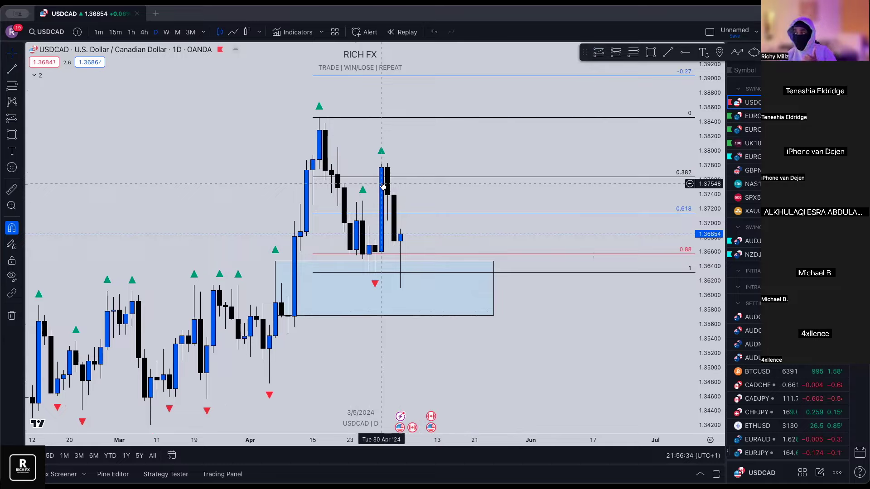
- Examine how the late April and early May daily candles sit against the retracement levels and the blue zone
scroll(403, 192, up, 2)
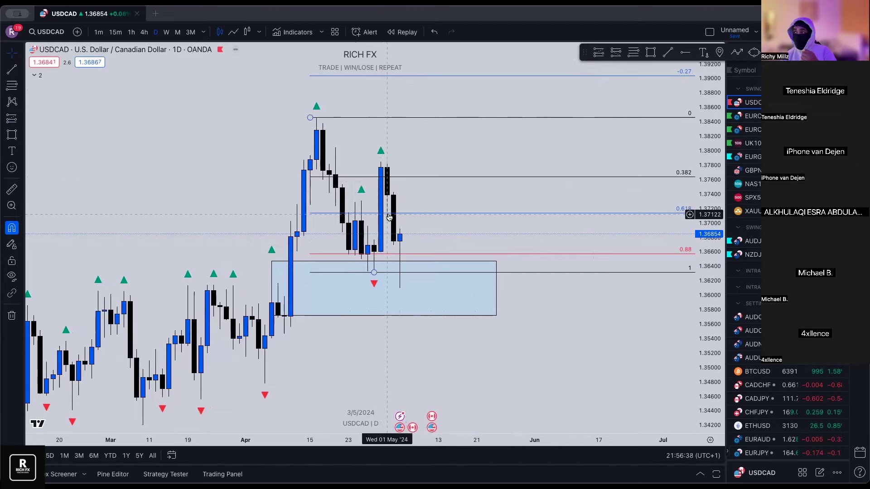
scroll(389, 208, up, 1)
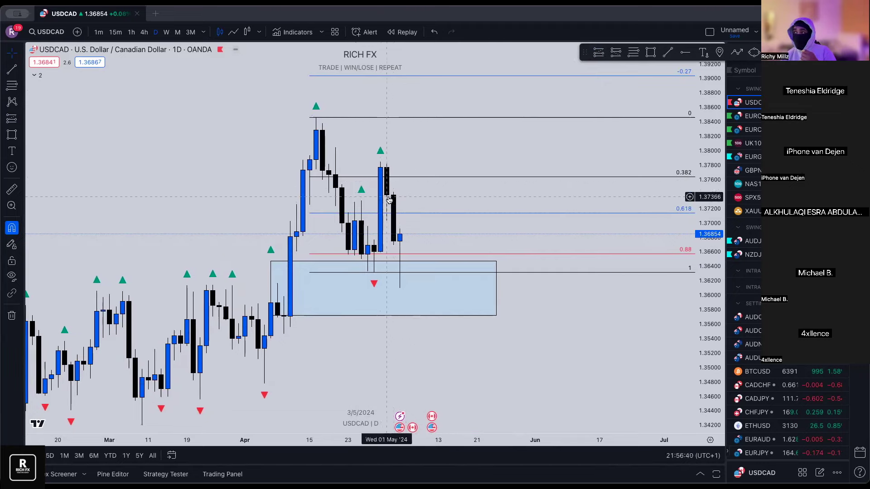
scroll(388, 200, up, 1)
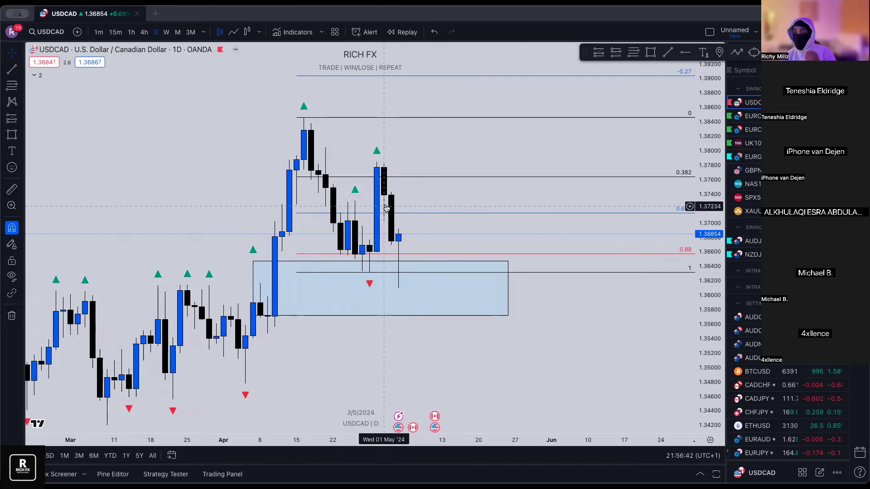
scroll(408, 199, down, 2)
scroll(417, 202, down, 2)
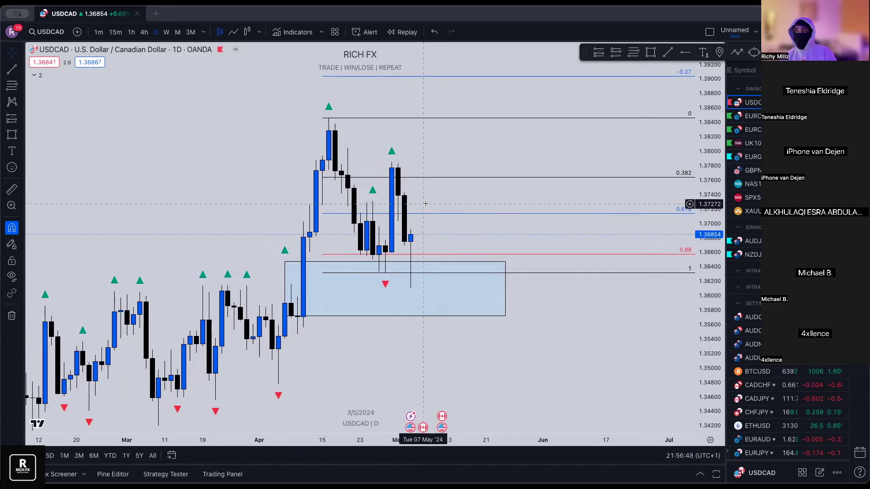
drag(425, 202, 419, 221)
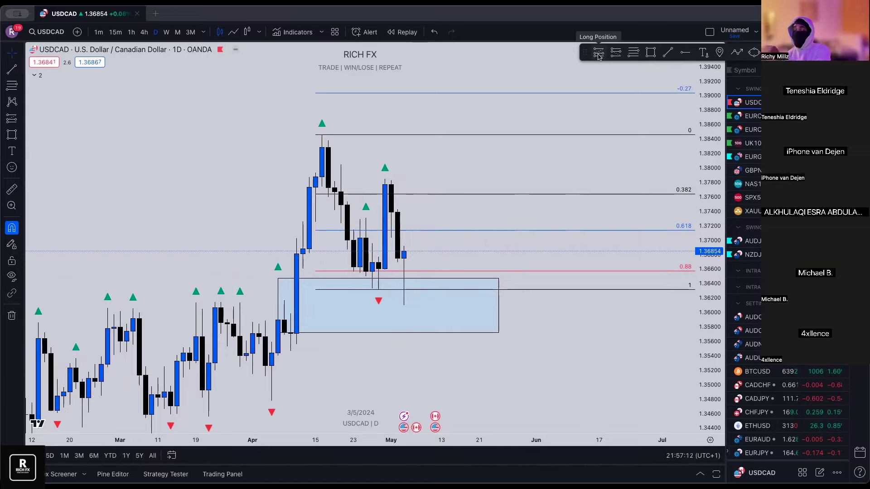
drag(710, 139, 710, 145)
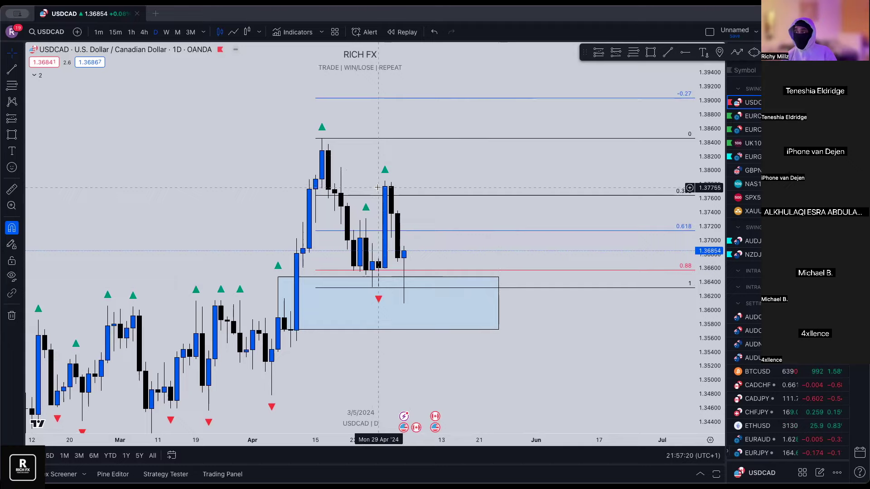
drag(399, 181, 392, 195)
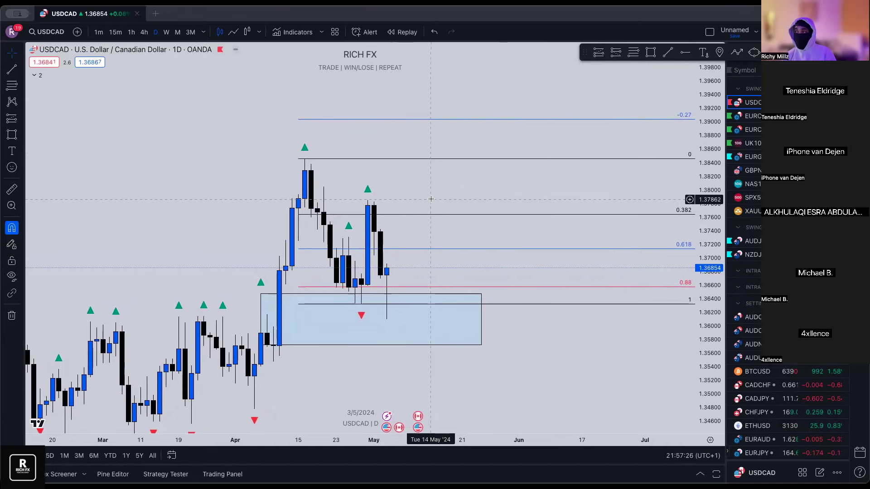
drag(431, 199, 401, 203)
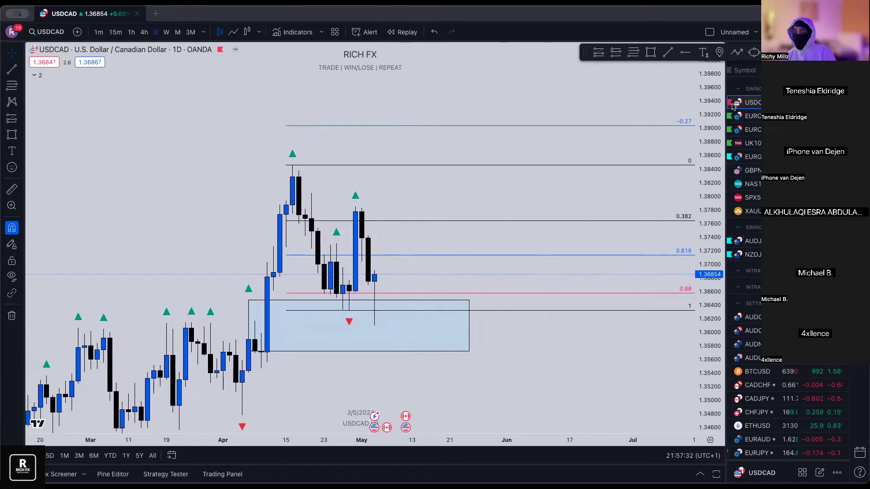
drag(499, 167, 499, 175)
drag(592, 167, 582, 171)
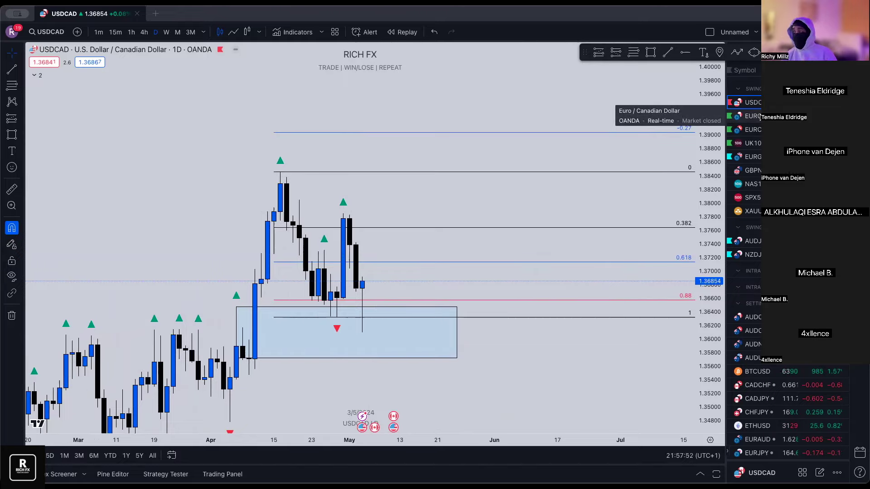
- Remove all drawings from the USDCAD chart and open the EURCAD chart
click(12, 315)
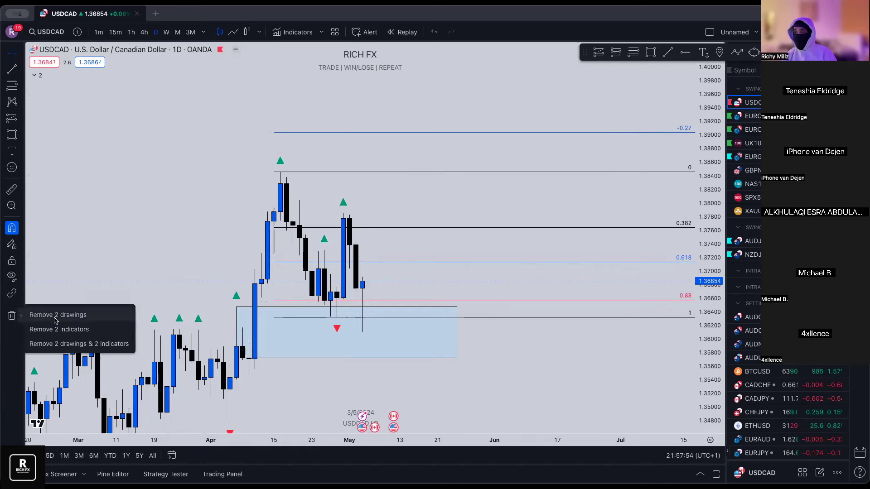
click(50, 314)
key(Down)
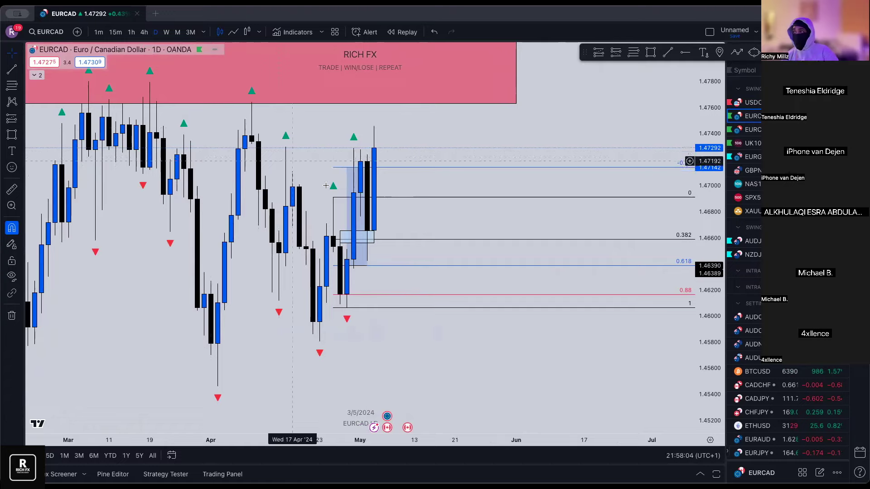
- Remove all drawings from the EURCAD chart and start a bar replay from the 26 April candle
click(333, 198)
key(Escape)
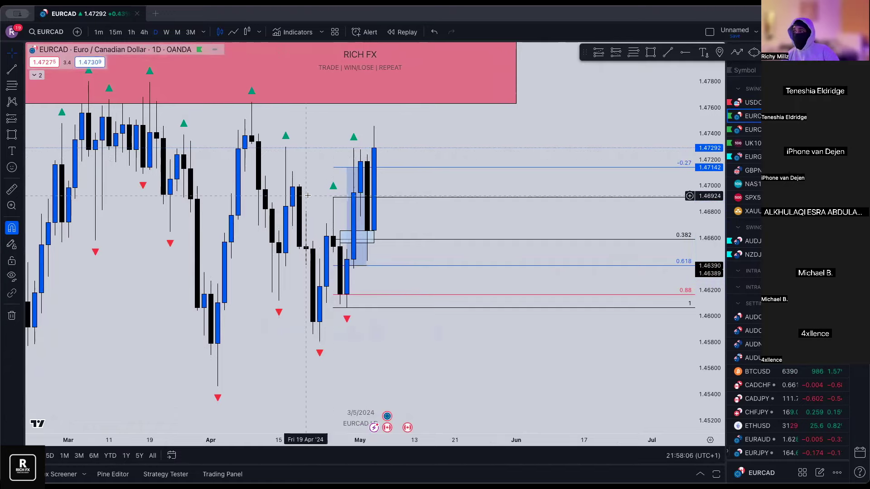
click(12, 315)
click(29, 315)
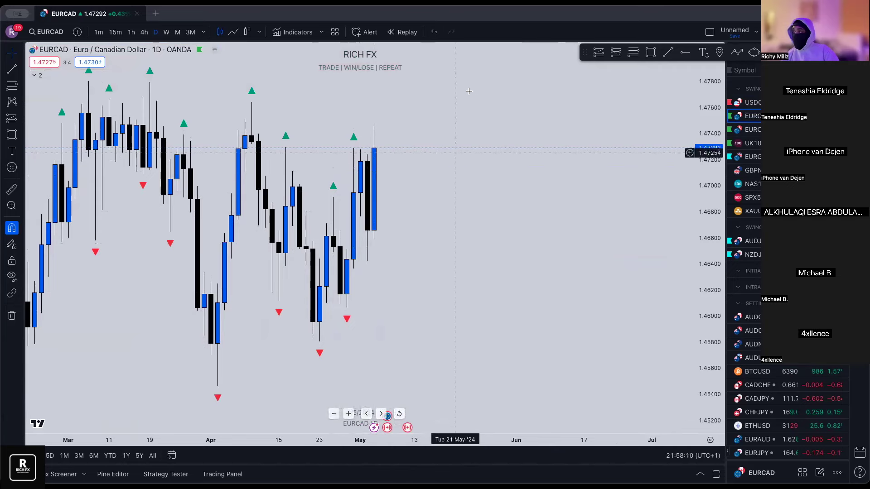
click(406, 32)
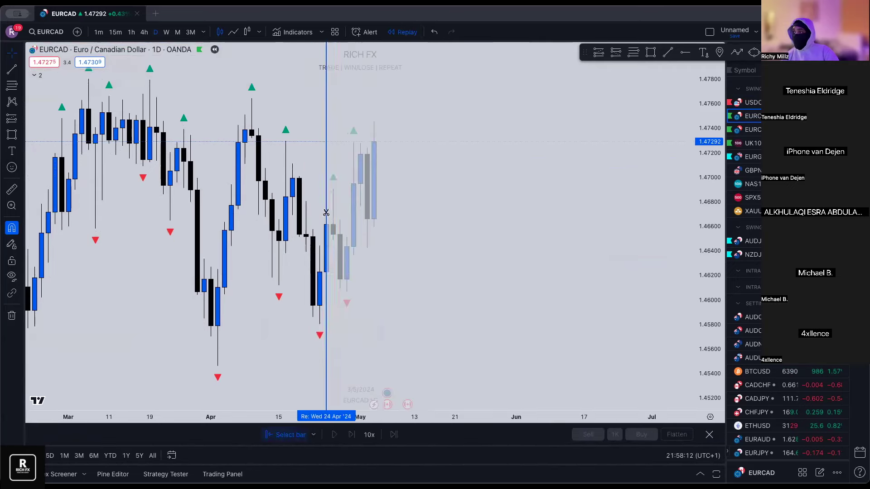
click(346, 193)
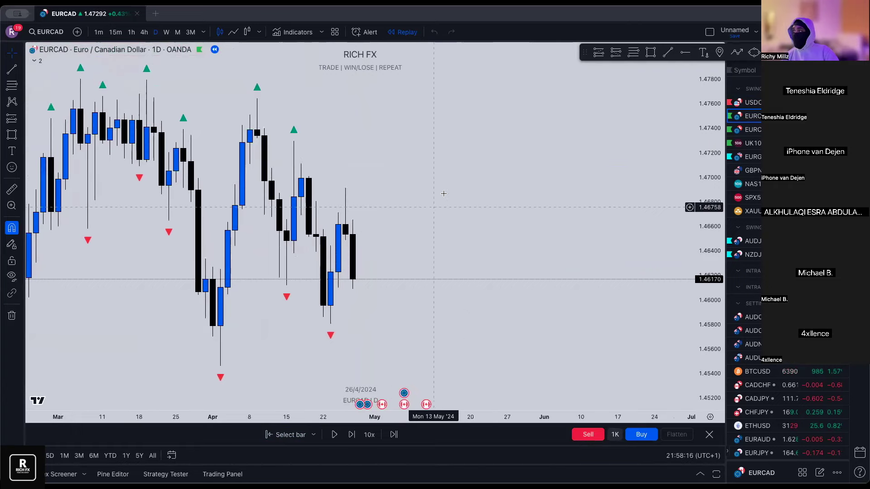
- Draw a rectangle zone from the 15 April candle's body top down to its wick low, stretching from about 8 April to mid-May
click(651, 53)
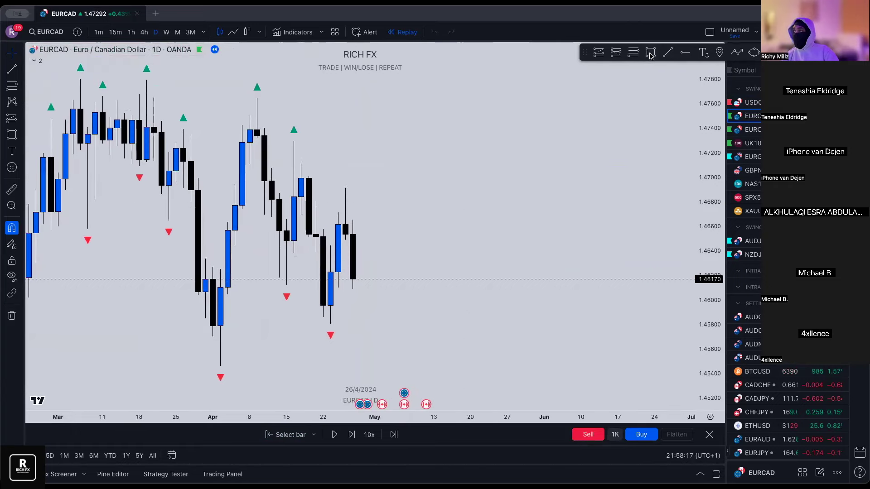
click(286, 232)
click(286, 285)
drag(285, 258, 449, 258)
click(389, 213)
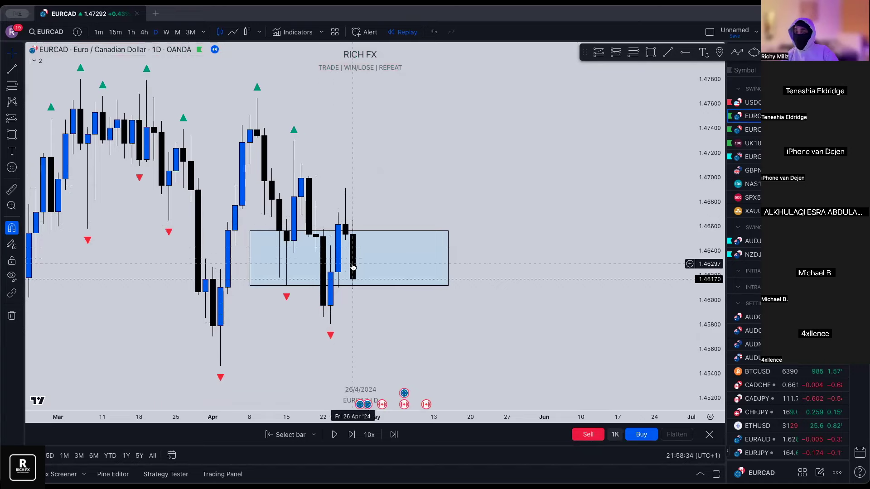
drag(364, 218, 362, 230)
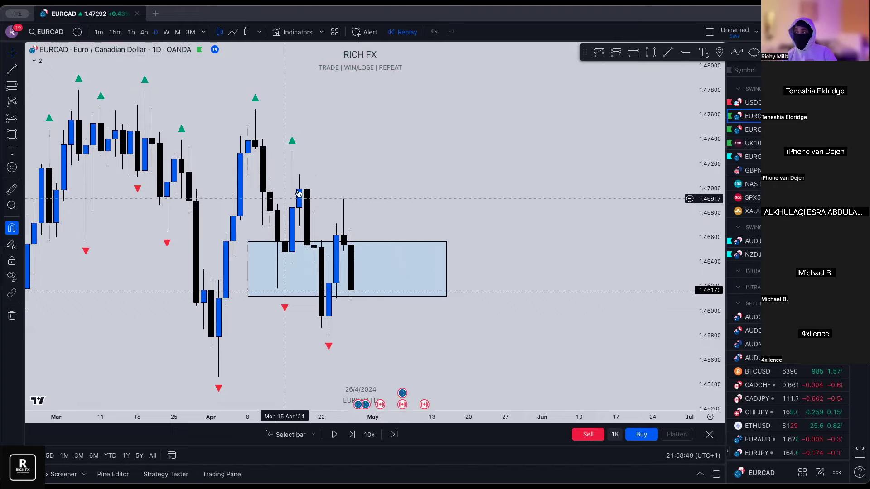
- Sketch a zigzag arrow path in the empty area above the late April candles and delete it again
click(738, 52)
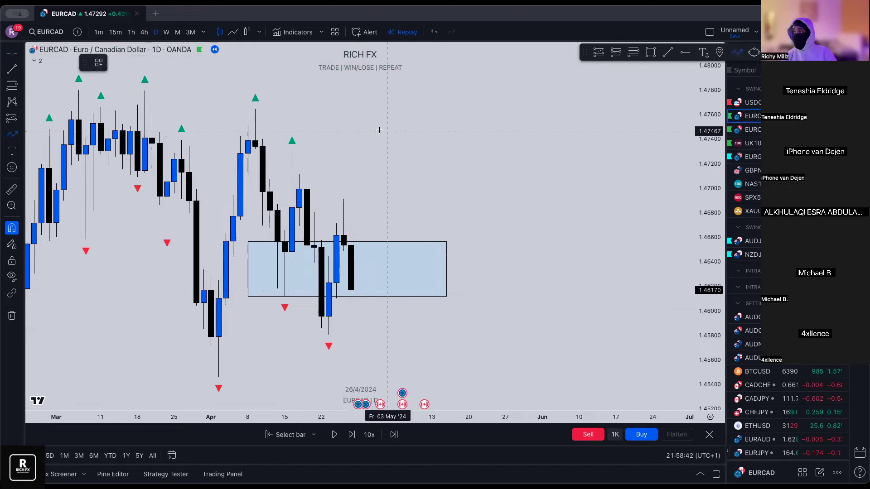
click(343, 112)
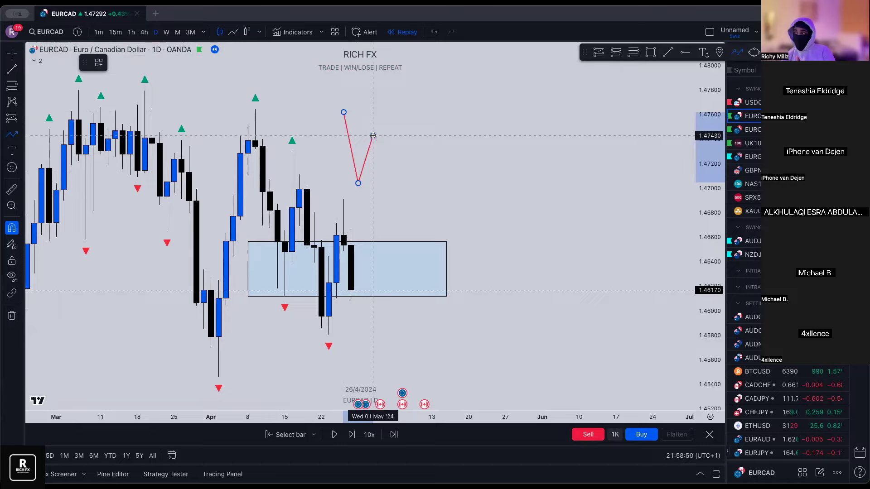
double_click(380, 173)
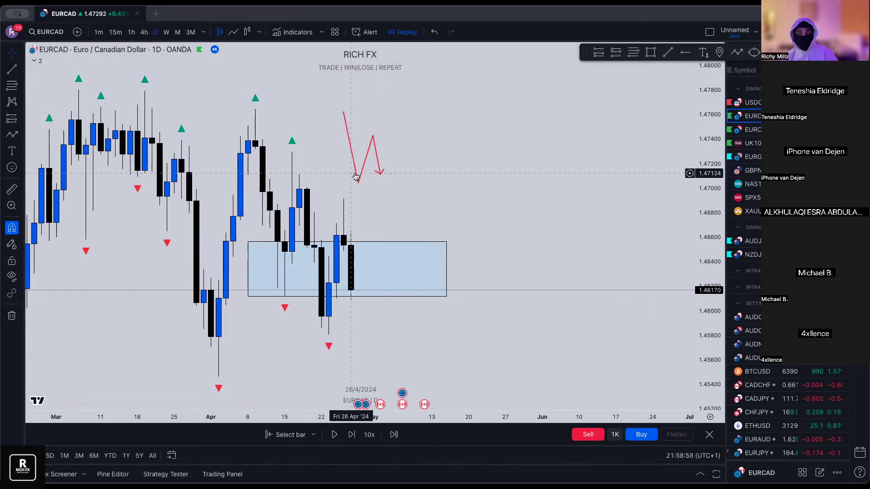
click(376, 154)
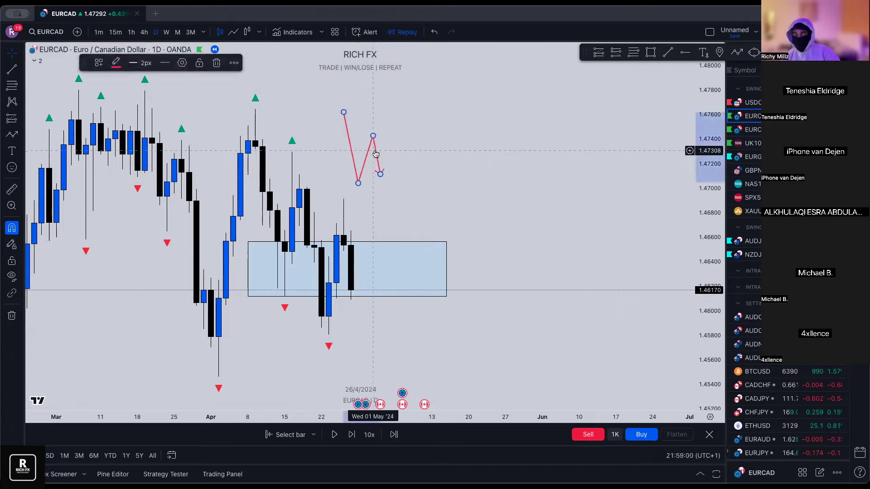
key(Delete)
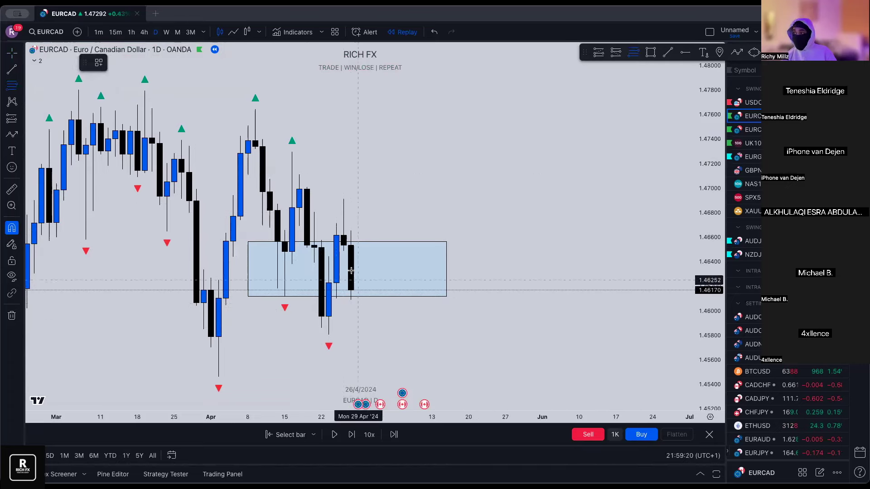
- Try a Fibonacci retracement from the 25 April high to the 23 April low, compare it with the 4-hour candles, and remove it
click(343, 199)
click(329, 335)
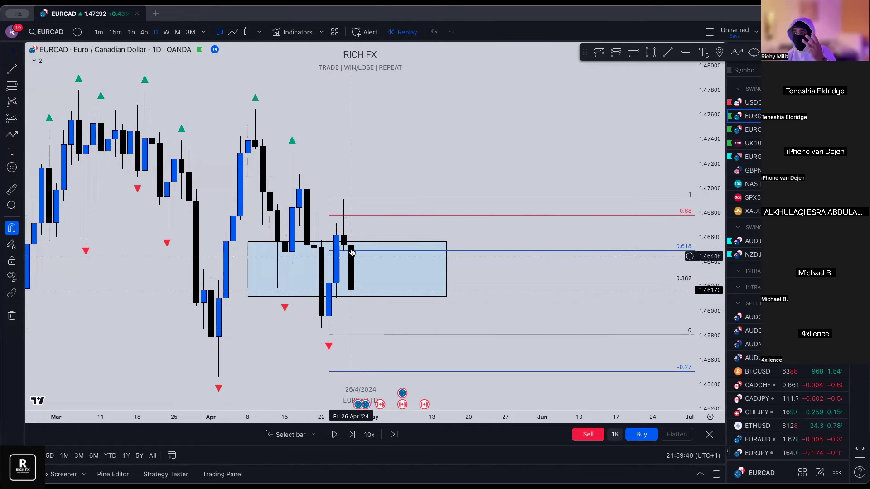
click(337, 245)
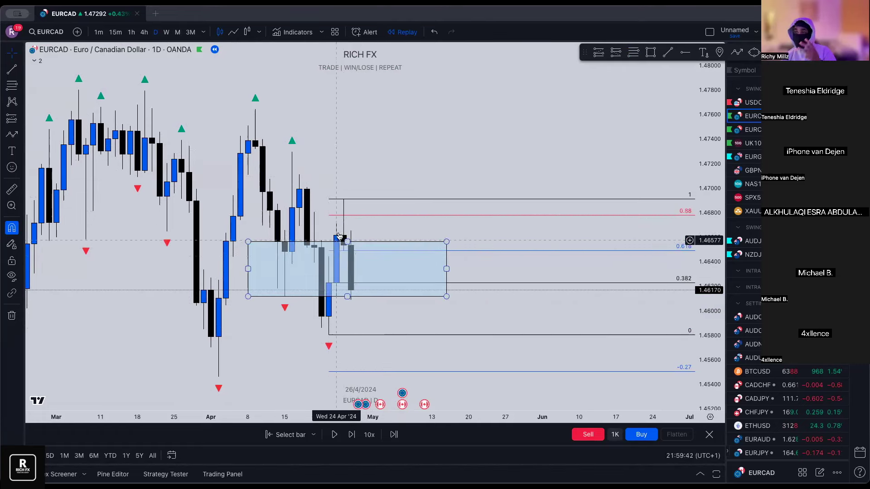
click(338, 237)
click(145, 33)
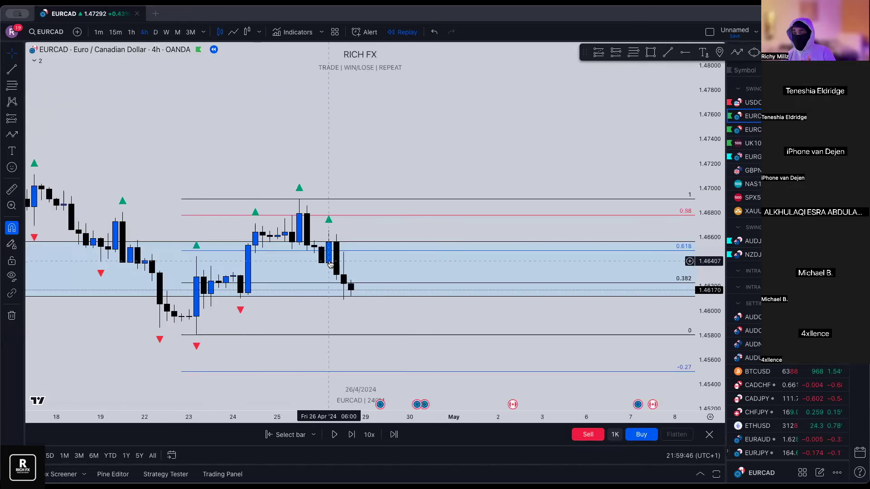
scroll(333, 263, down, 3)
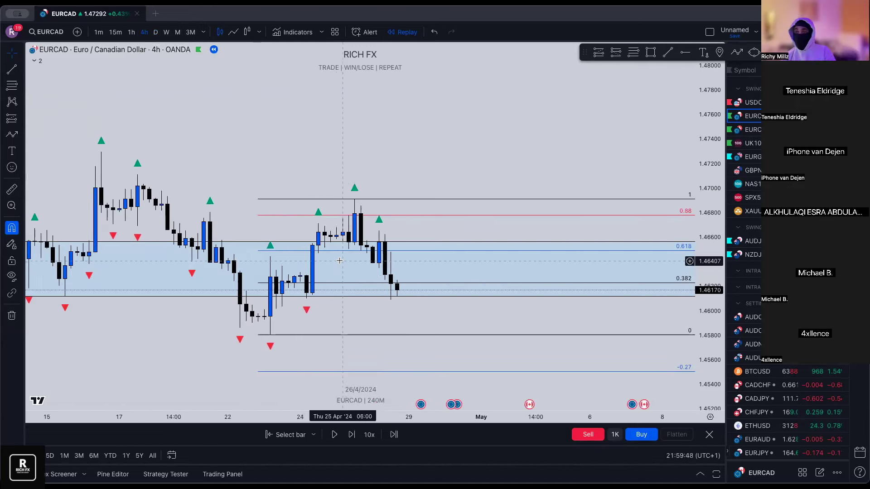
scroll(340, 254, down, 2)
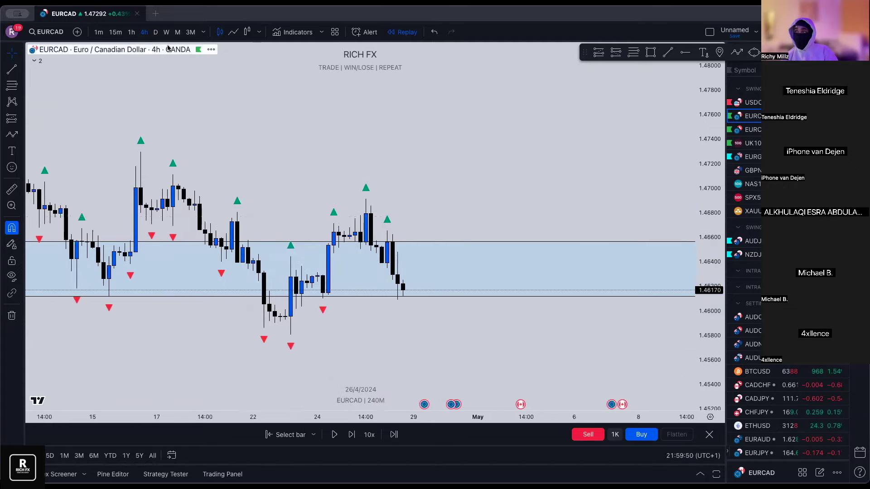
- Draw a Fibonacci retracement on the daily chart from the 26 April low to the 25 April high and return to the 4-hour timeframe
click(155, 33)
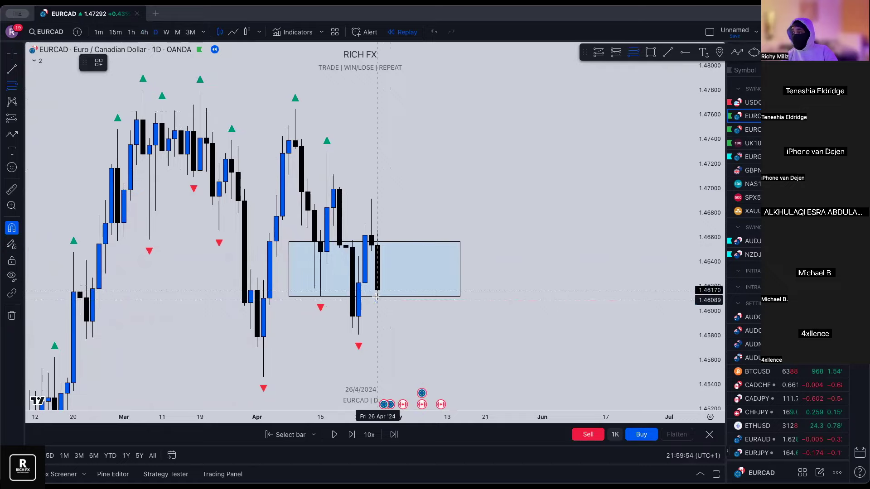
drag(376, 297, 371, 200)
click(398, 326)
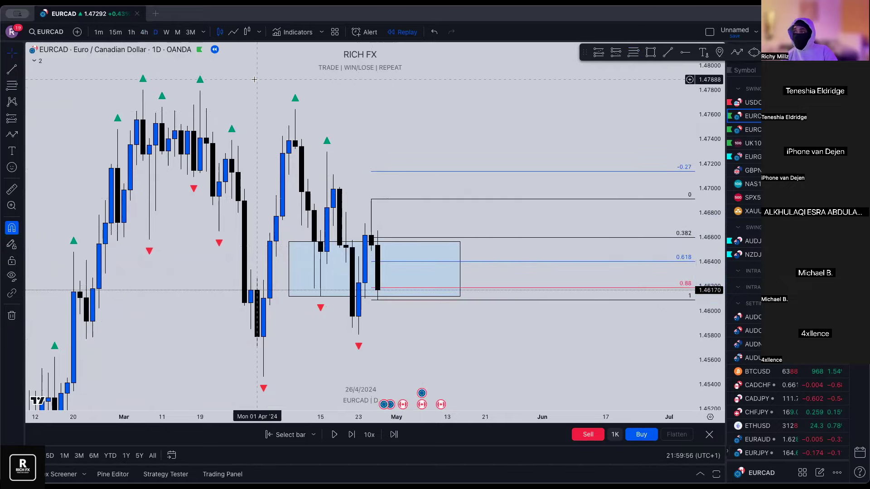
click(144, 32)
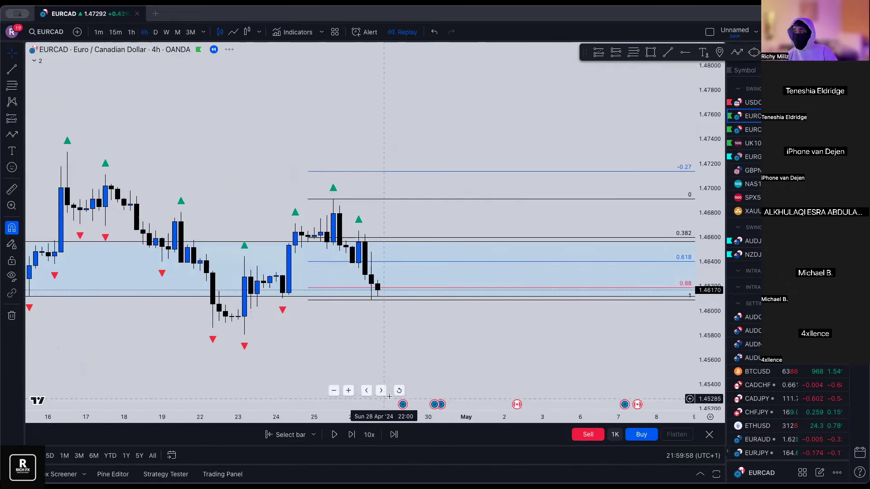
- Advance the 4-hour replay to the 29 April 14:00 candle and extend the retracement's 1 level down to that candle's low
scroll(506, 270, up, 6)
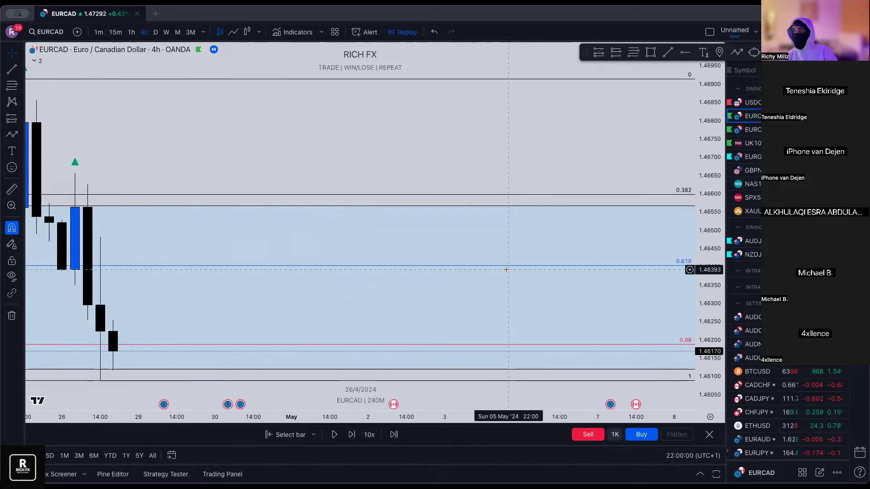
scroll(506, 270, down, 5)
click(352, 436)
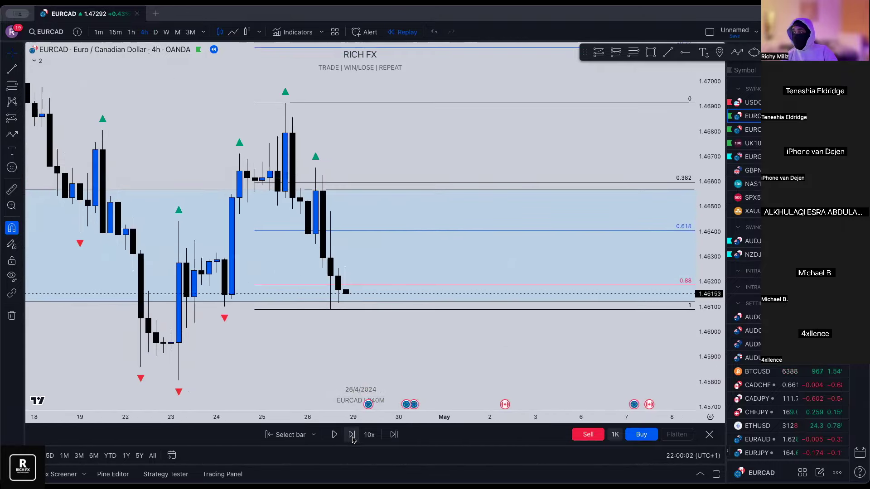
click(352, 436)
click(352, 435)
click(353, 436)
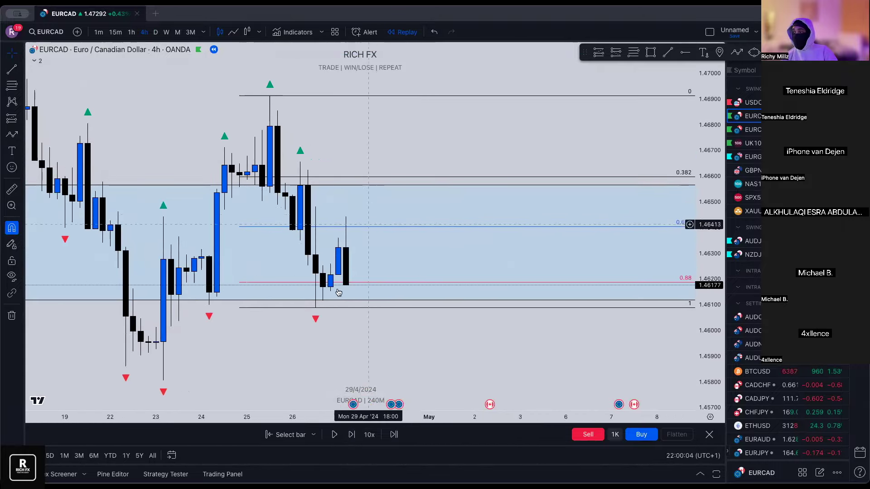
click(351, 435)
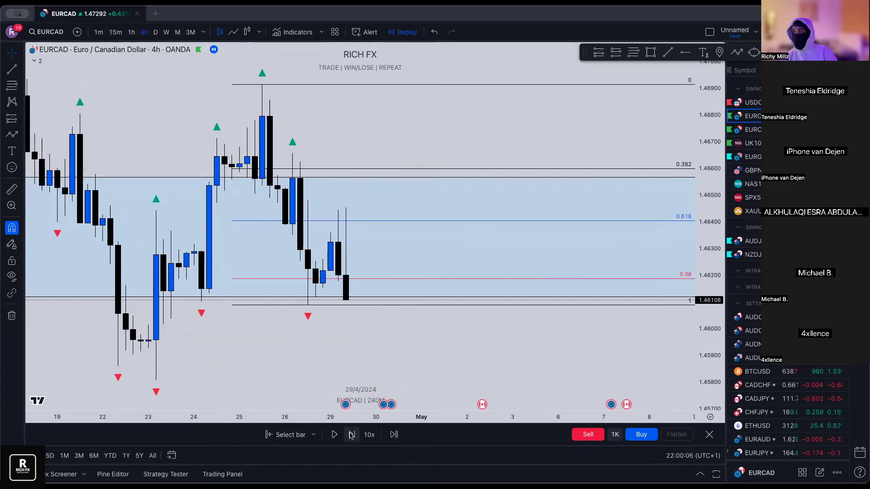
click(351, 434)
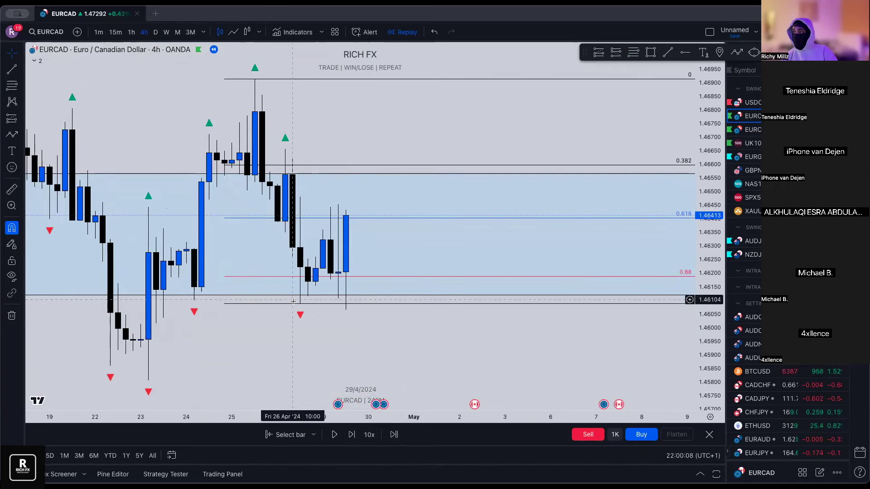
drag(272, 305, 338, 314)
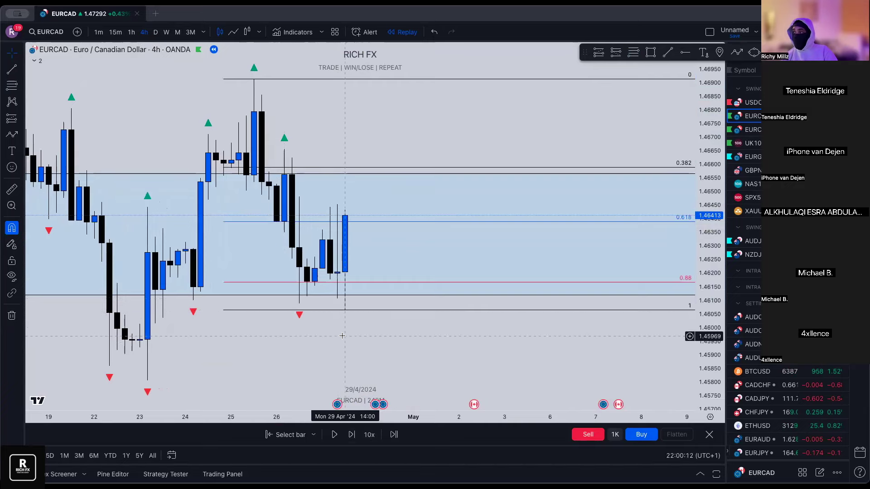
- Place a long position at the 0.618 level, entry 1.46390, with its target at the -0.27 level, 1.47141, and its stop at 1.46133
scroll(324, 286, up, 1)
click(599, 52)
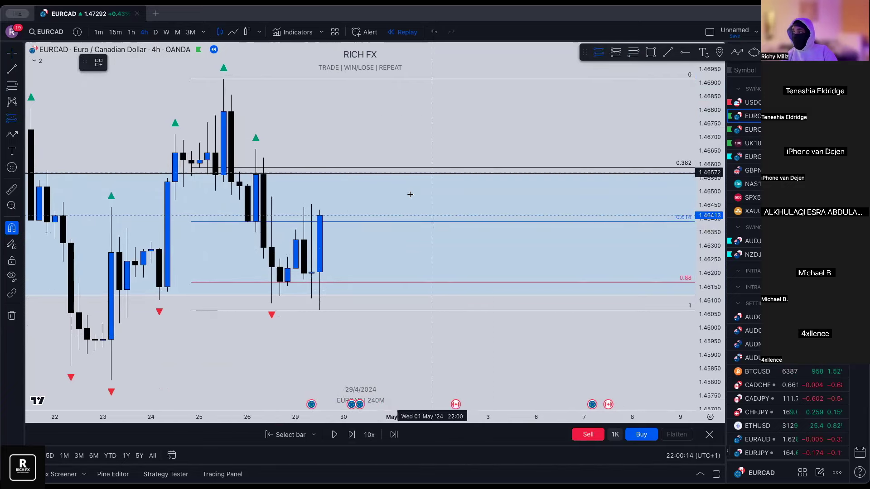
click(330, 221)
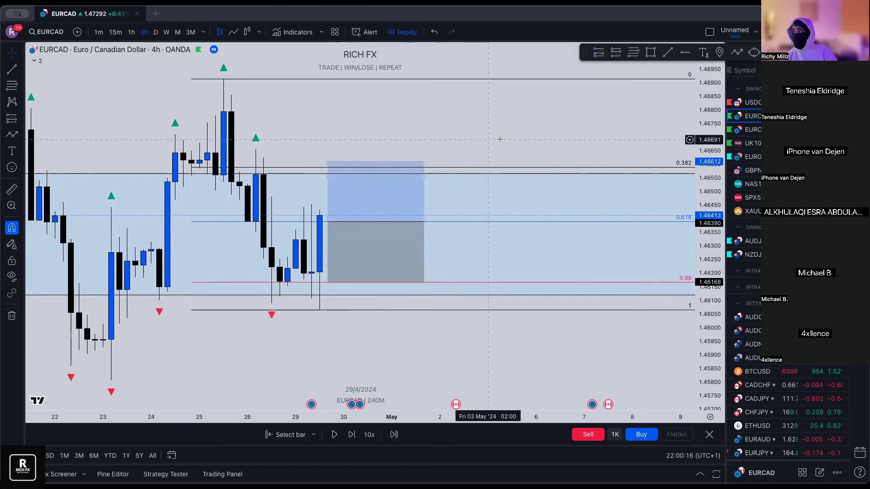
drag(700, 113, 698, 158)
drag(327, 178, 337, 80)
click(338, 205)
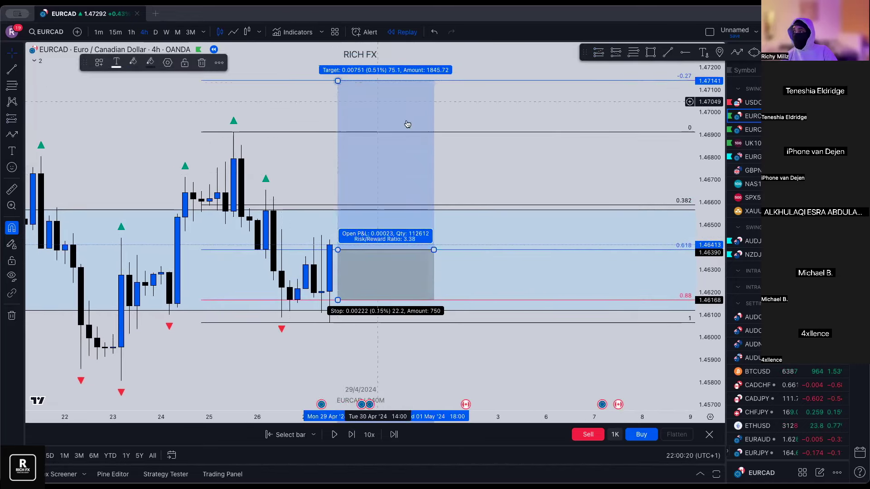
click(333, 301)
drag(335, 300, 338, 309)
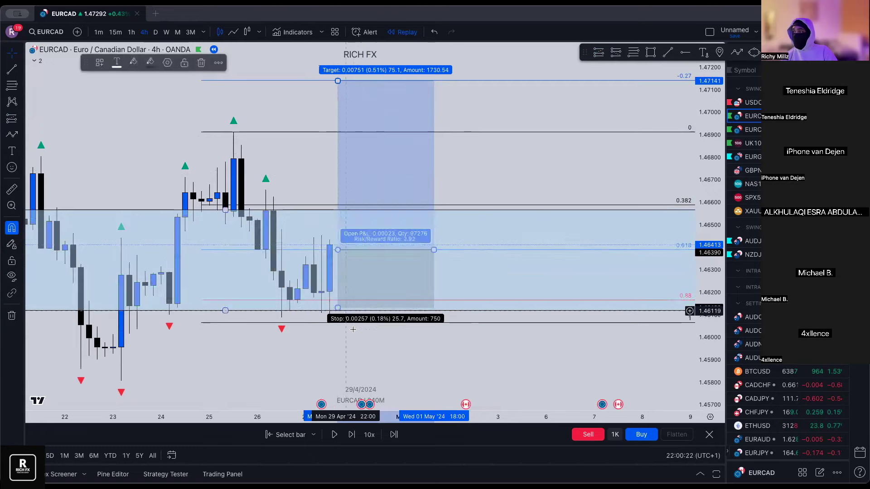
- Advance the replay to the 30 April 06:00 candle and move the long position's stop up to the entry at 1.46389
click(351, 435)
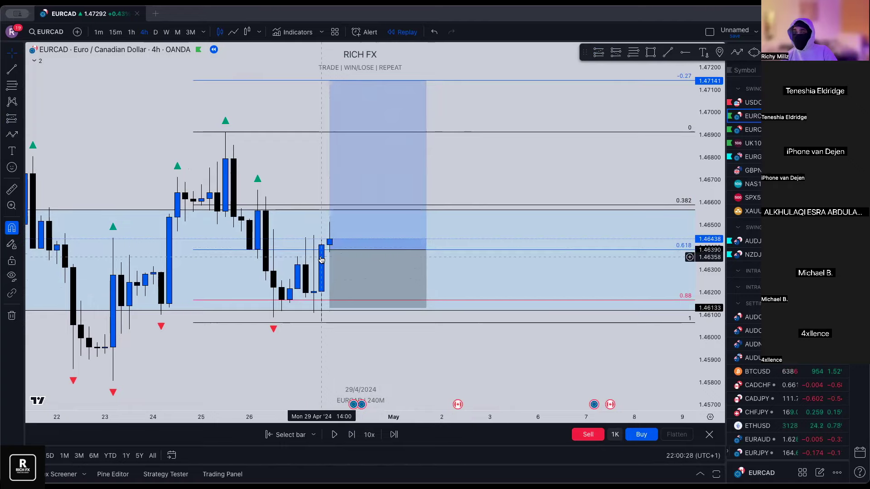
click(352, 435)
click(352, 435)
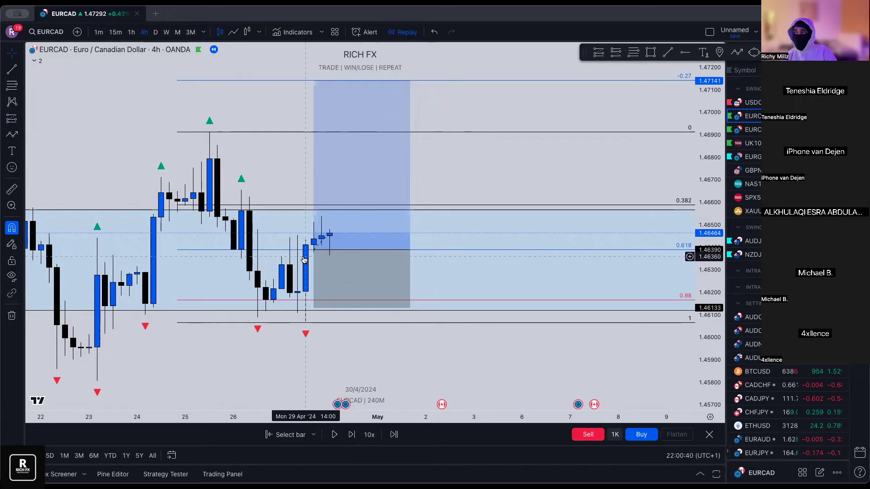
click(351, 435)
click(351, 435)
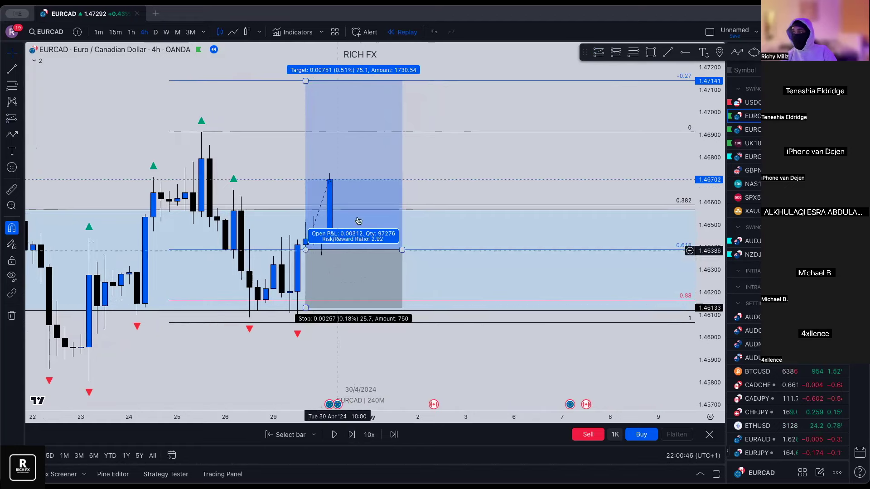
drag(305, 308, 306, 249)
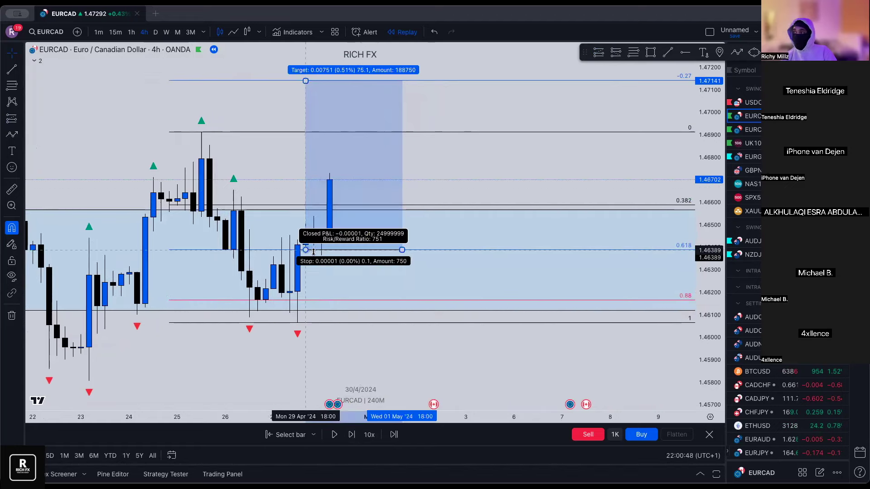
- Draw a rectangle from 1.46656 to 1.46564 spanning 26 April 06:00 to 3 May 18:00 and apply the "xxxxxxxxxxx Red" template
scroll(408, 190, down, 2)
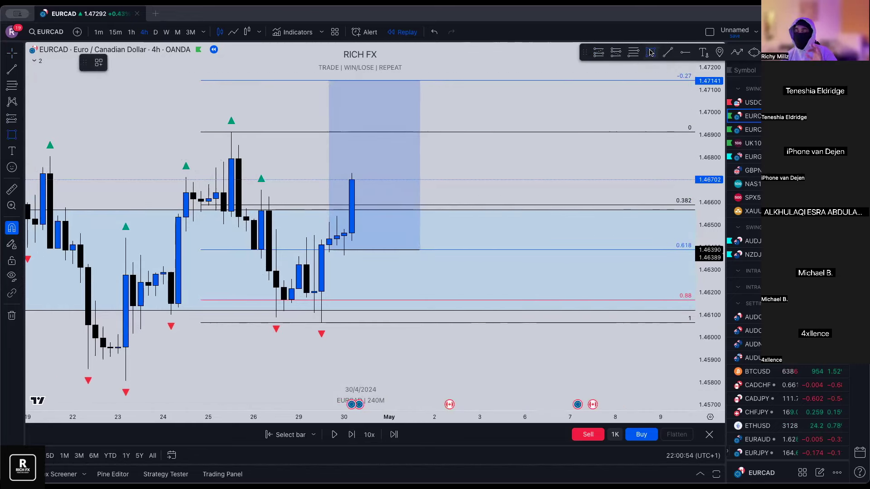
click(650, 53)
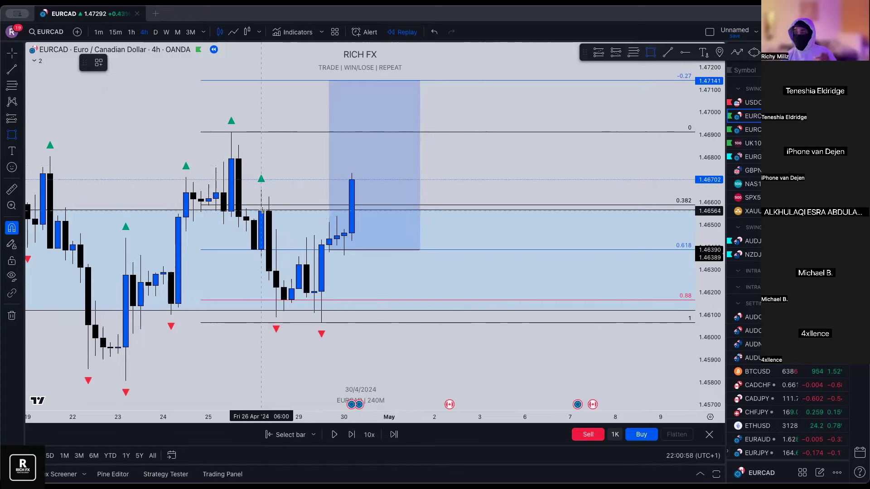
click(261, 189)
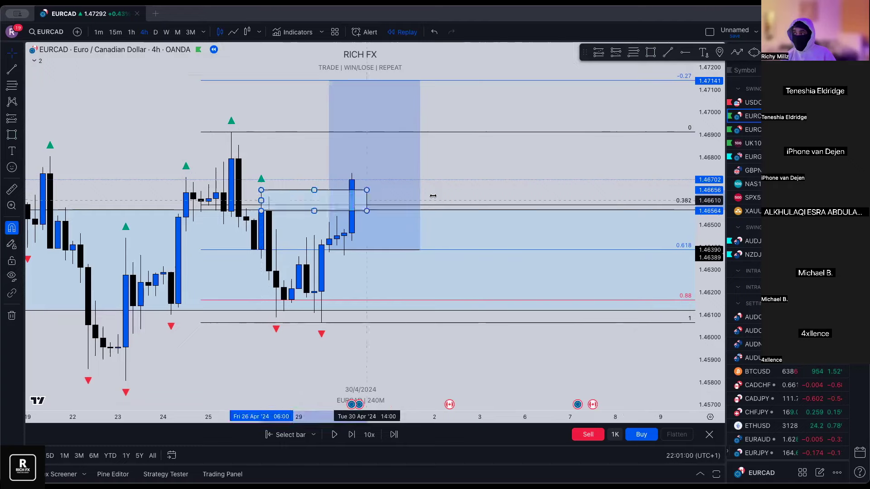
click(510, 211)
click(99, 62)
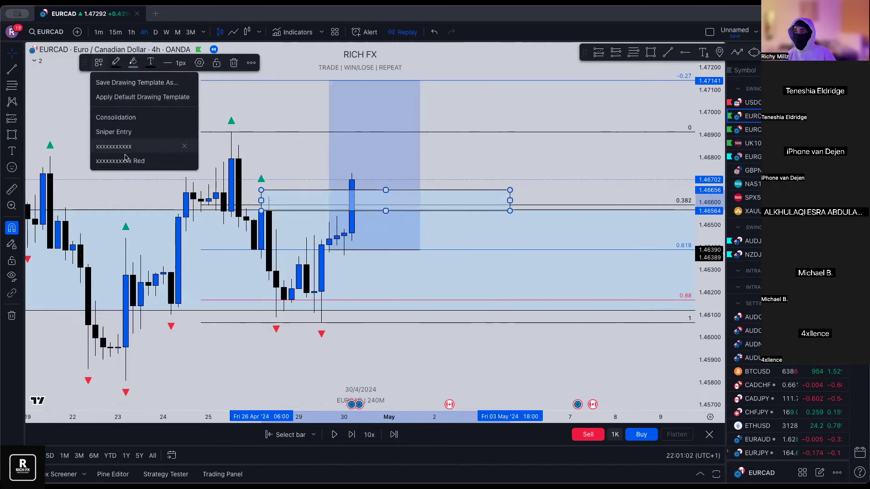
click(118, 160)
- Place a second long position at the red zone's upper edge, entry 1.46654, with its target at 1.47143 and its stop at 1.46354
scroll(319, 153, right, 3)
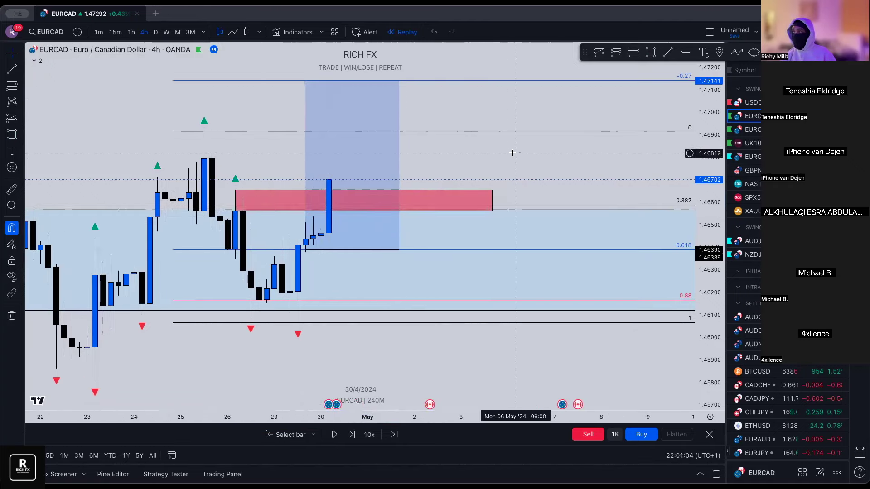
click(598, 52)
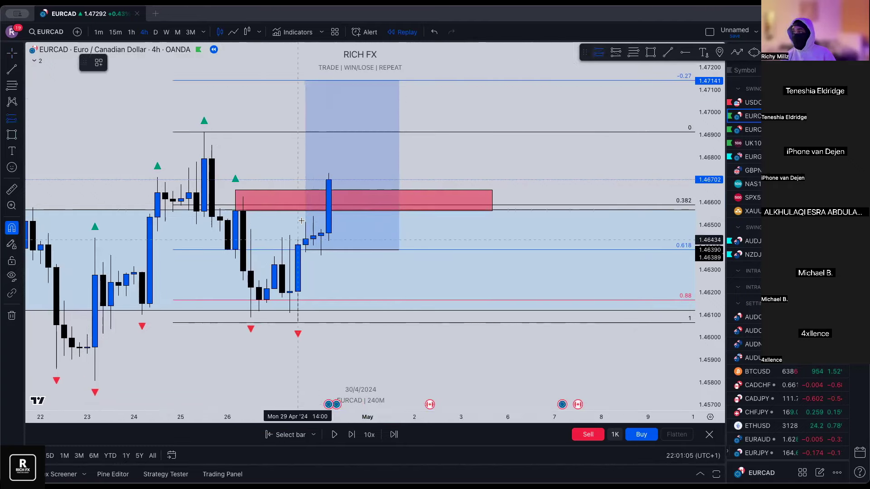
click(407, 191)
drag(406, 134, 421, 81)
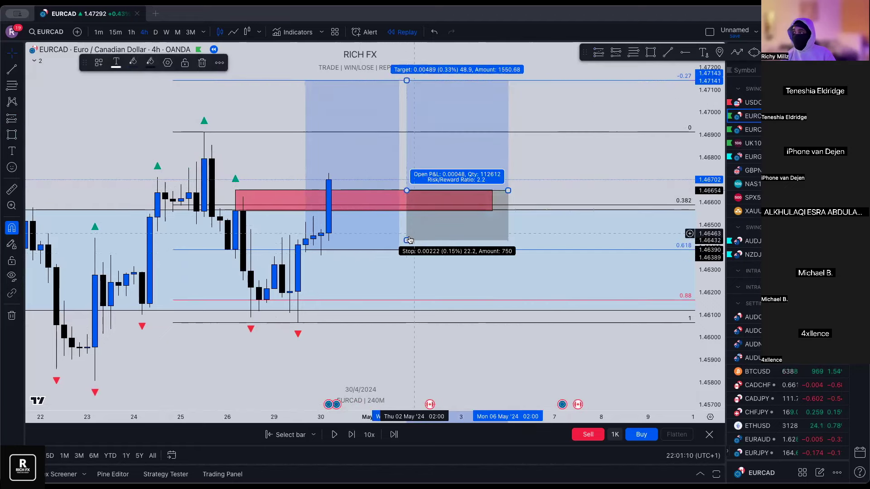
drag(407, 240, 402, 258)
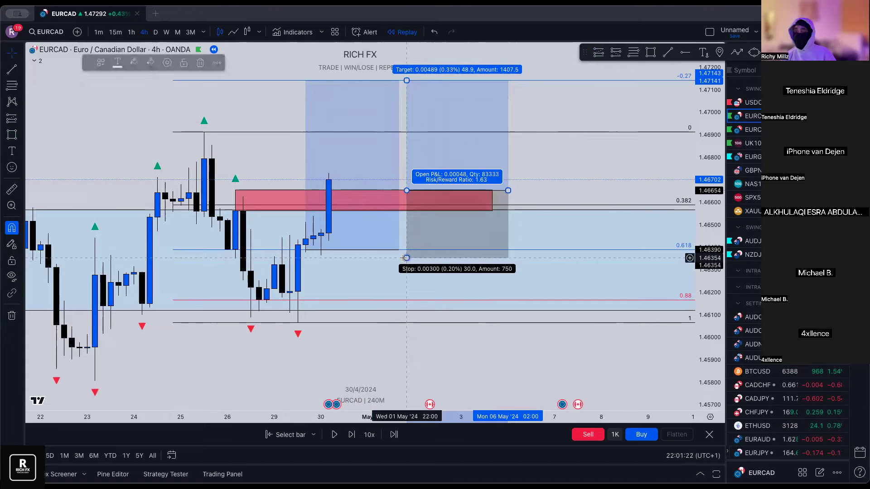
- Tighten the second long position's stop to 1.46487, then delete that position from the chart
click(462, 166)
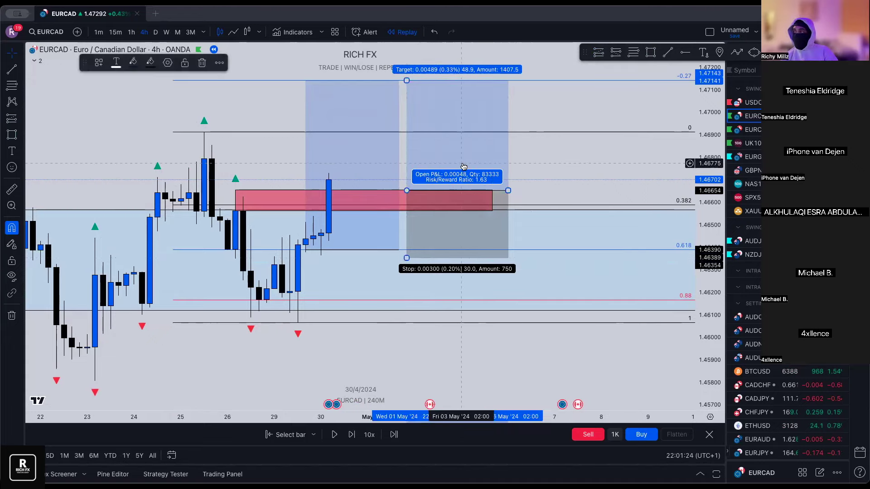
drag(411, 252, 417, 229)
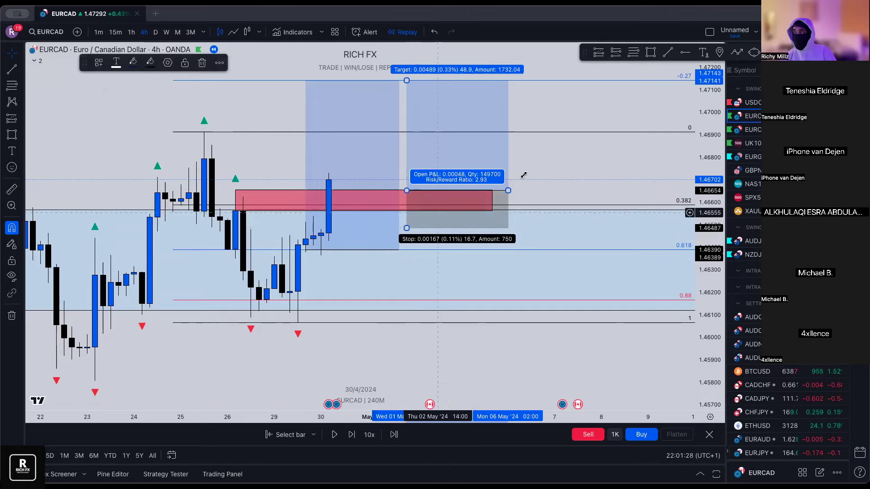
key(Delete)
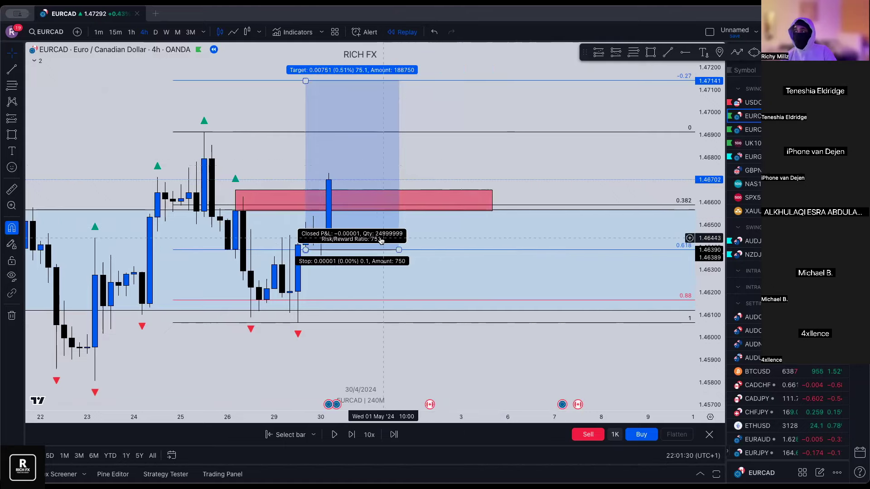
- Advance the EURCAD replay by two 4-hour candles to the 30 April 14:00 candle
scroll(432, 238, down, 1)
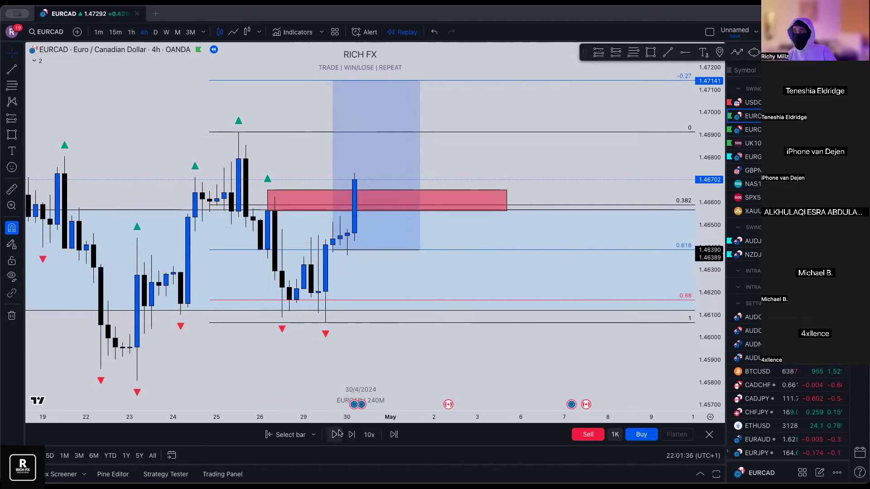
click(352, 435)
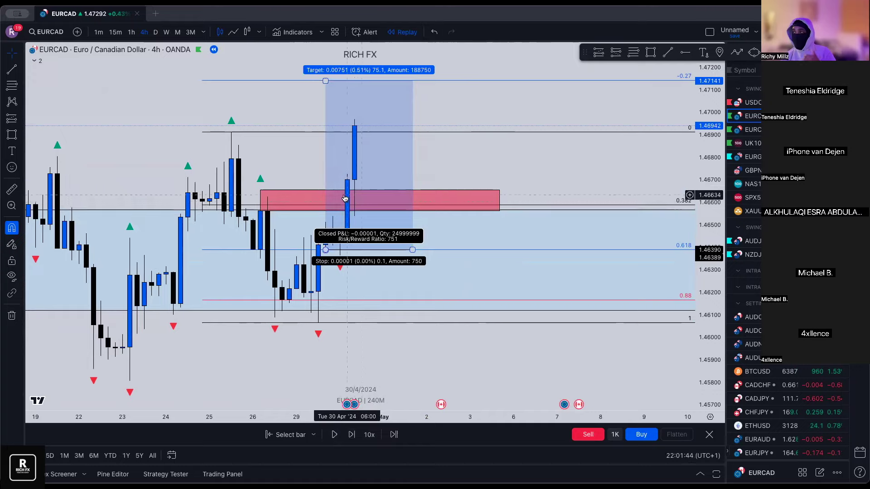
click(351, 435)
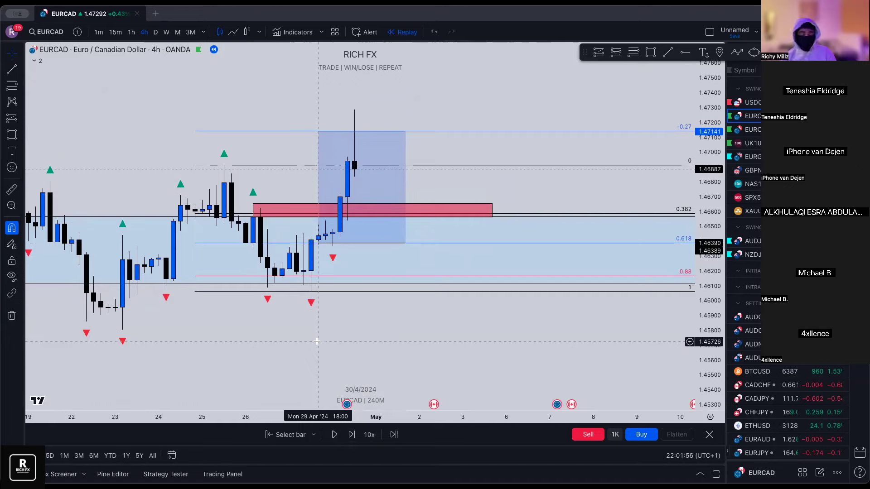
- Measure the trade's duration from the 29 April 18:00 candle to the 30 April 14:00 candle
shift+click(316, 341)
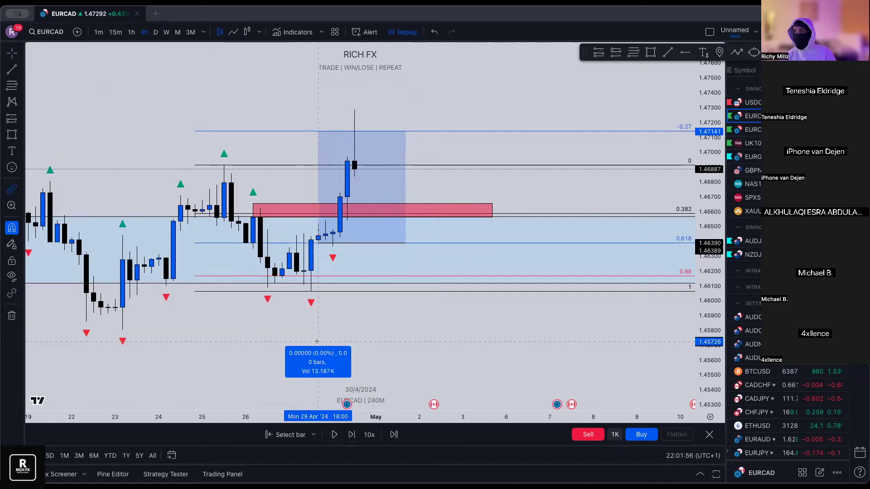
click(354, 341)
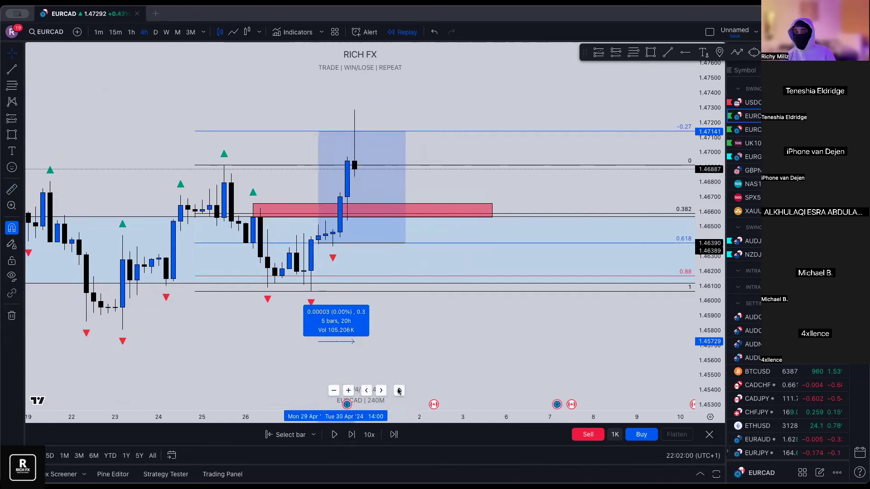
click(399, 391)
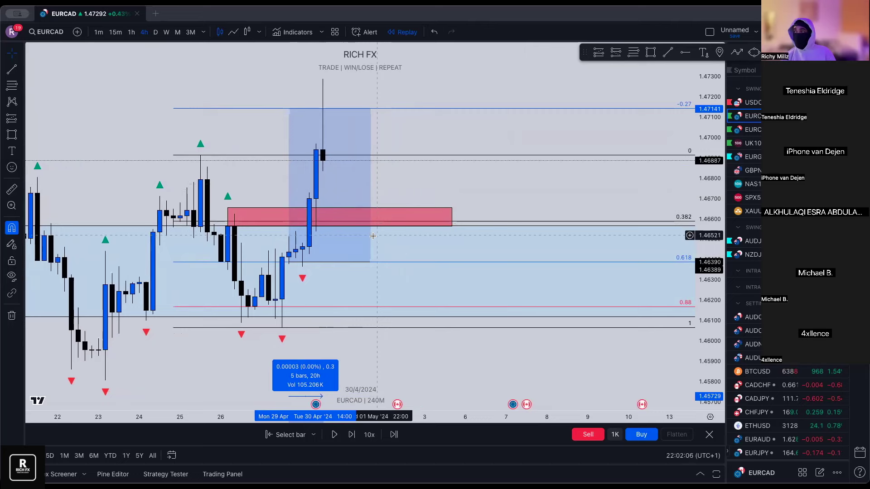
- Extend the long position at the 0.618 level to 2 May 10:00
drag(371, 262, 397, 261)
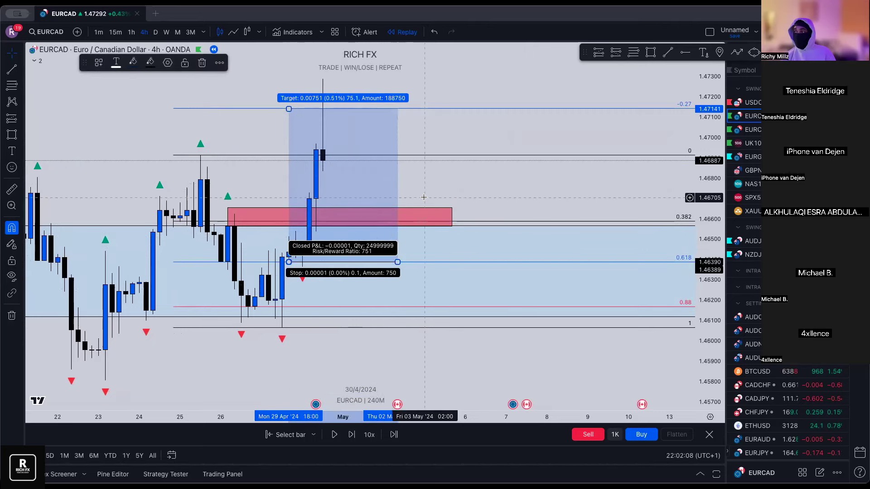
click(343, 292)
click(376, 191)
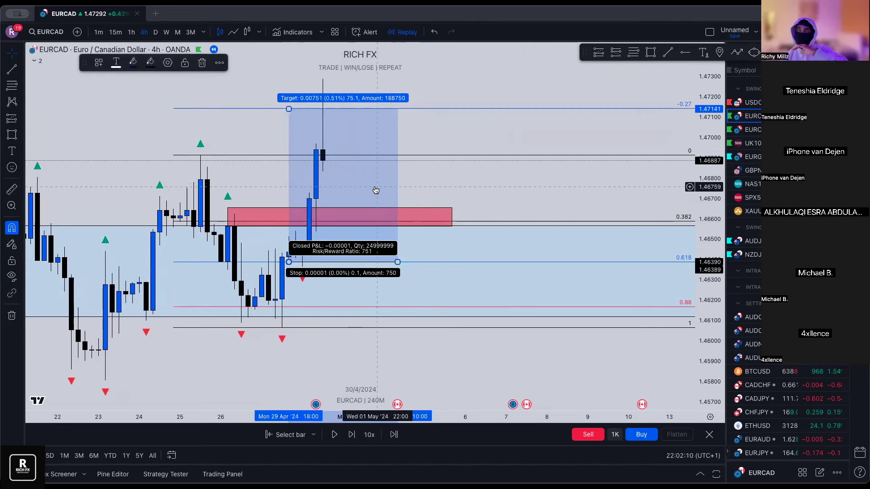
click(414, 185)
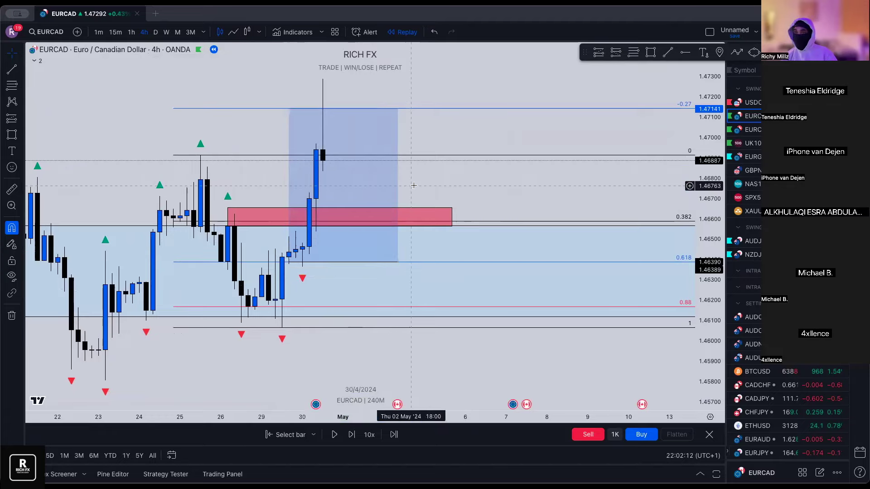
click(388, 194)
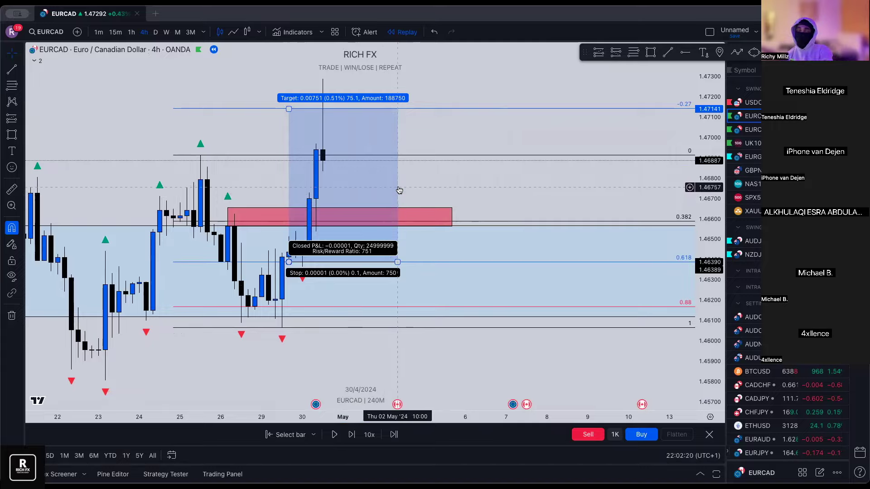
click(399, 192)
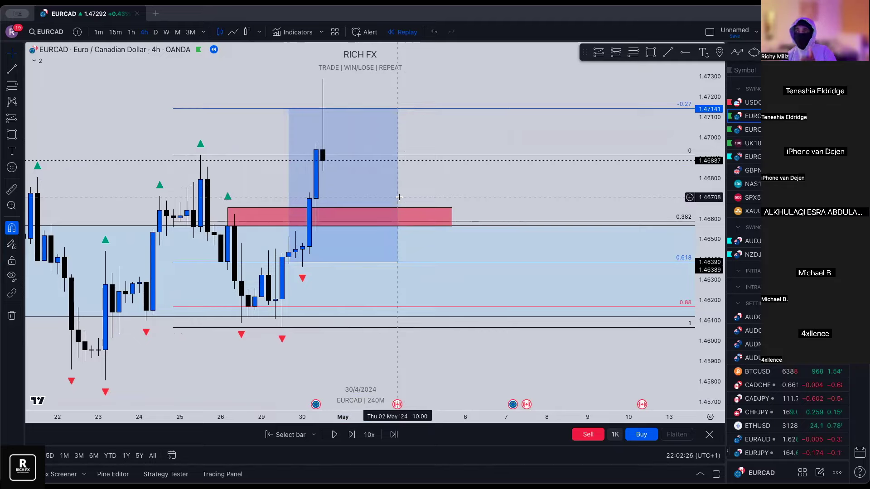
- Delete the remaining long position and the Fibonacci retracement from the EURCAD chart
click(382, 257)
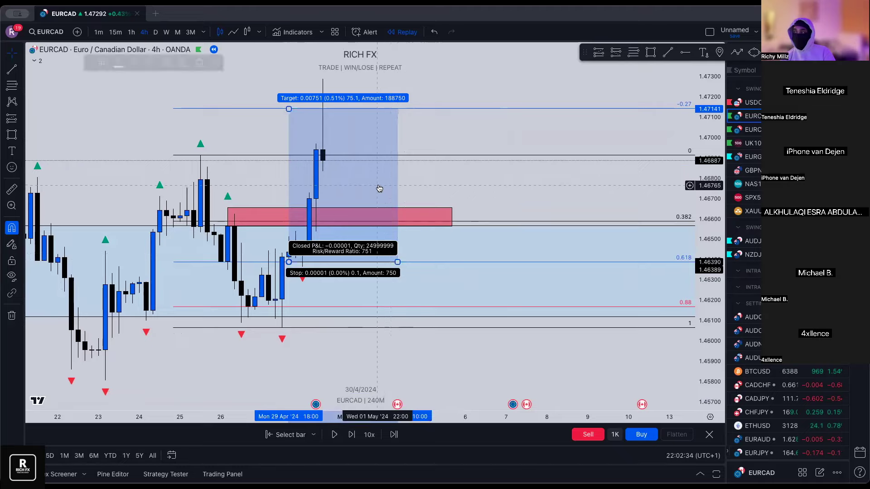
key(Delete)
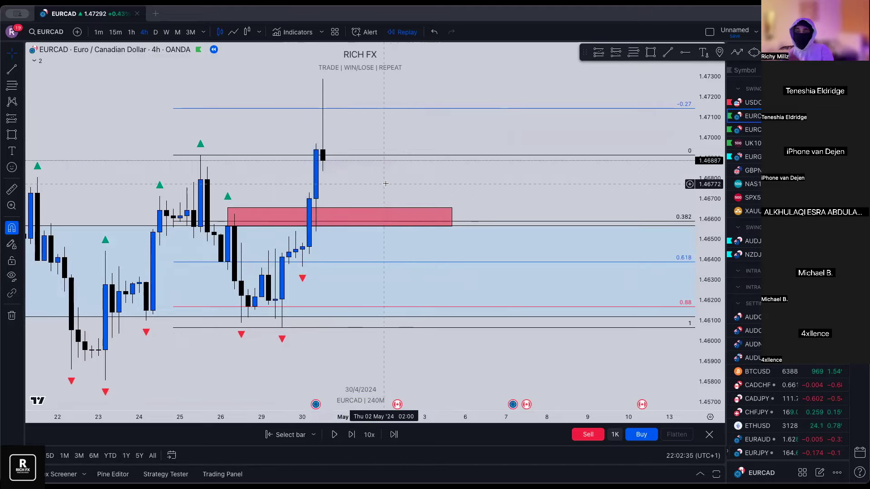
click(361, 156)
key(Delete)
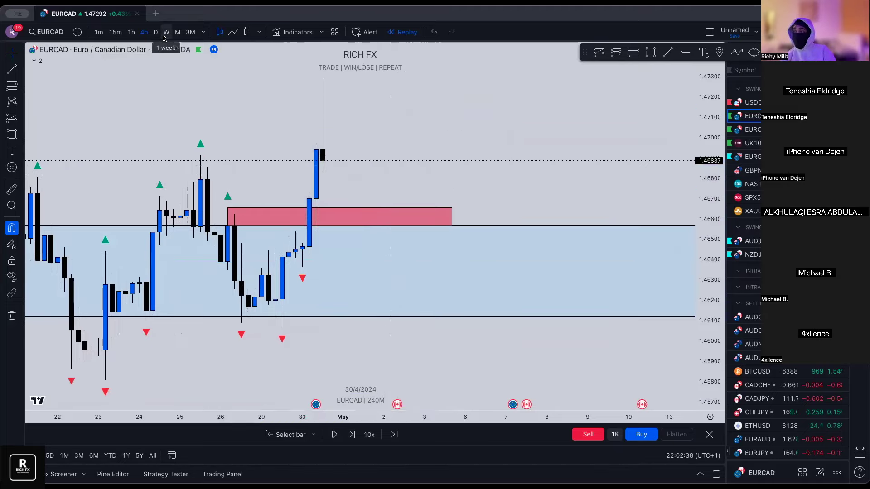
- Switch EURCAD to the daily timeframe and remove all remaining drawings, keeping the indicators
click(155, 32)
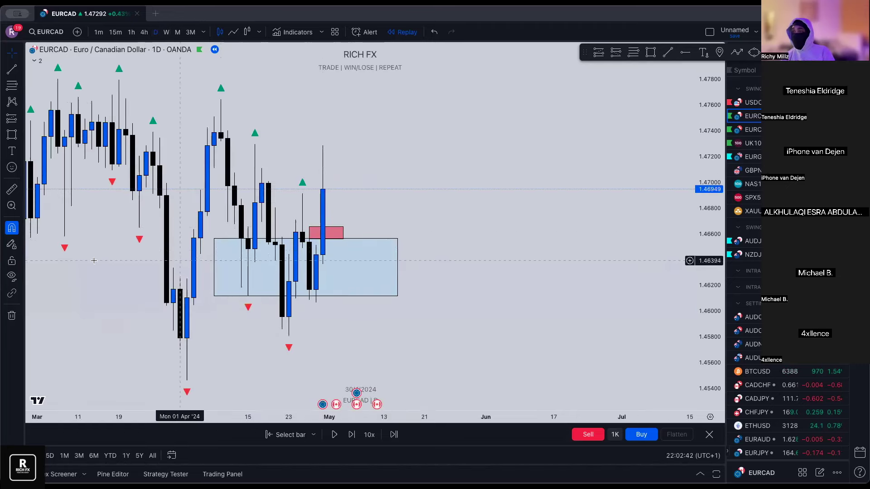
click(12, 317)
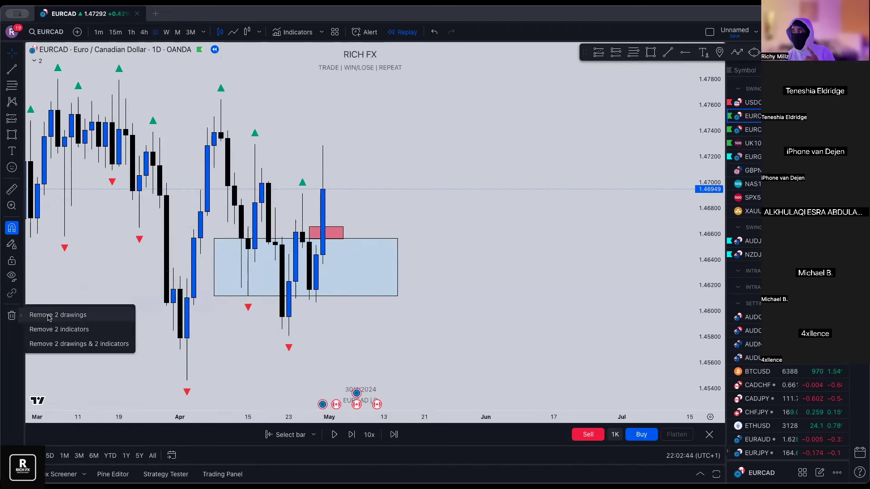
click(49, 316)
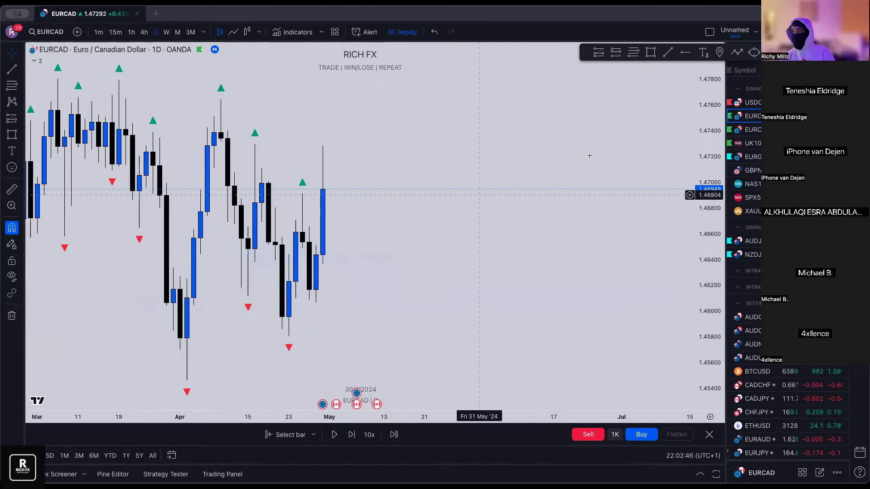
- Open the EURCHF daily chart and examine the late-April retracement against the upper red zone
key(Down)
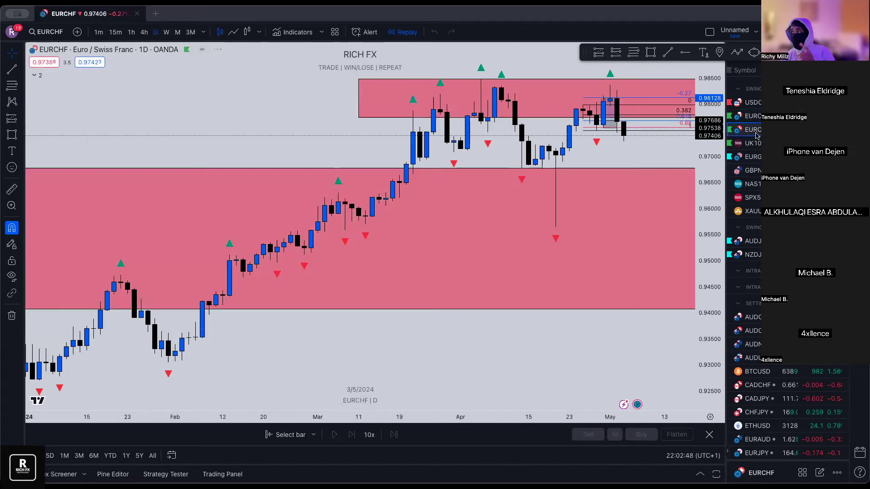
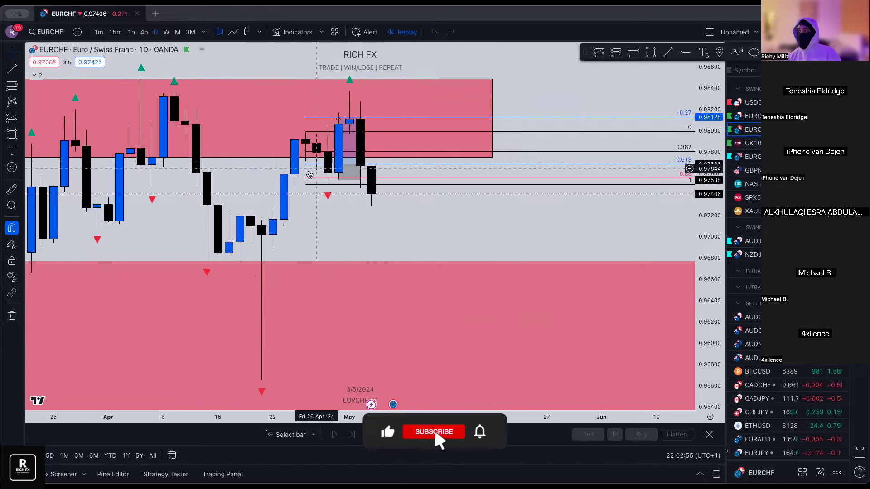
scroll(235, 170, up, 2)
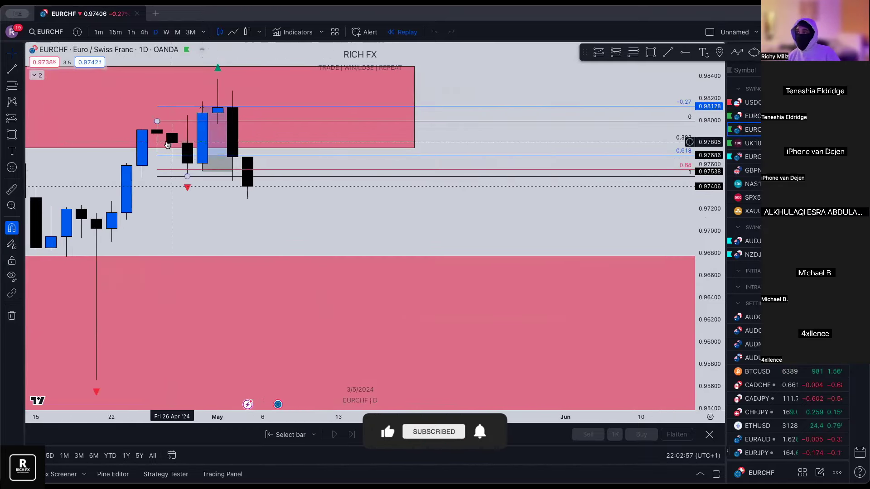
scroll(235, 171, down, 2)
drag(259, 144, 315, 208)
scroll(315, 207, down, 2)
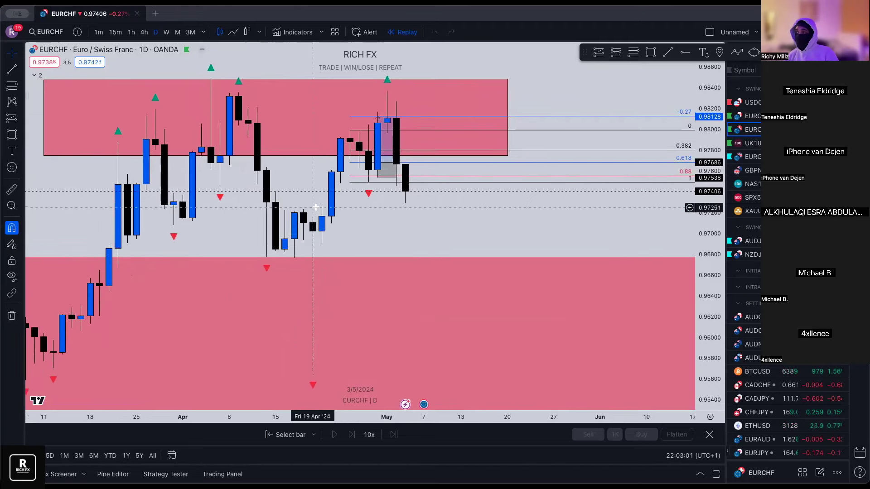
scroll(301, 156, up, 1)
scroll(299, 157, up, 1)
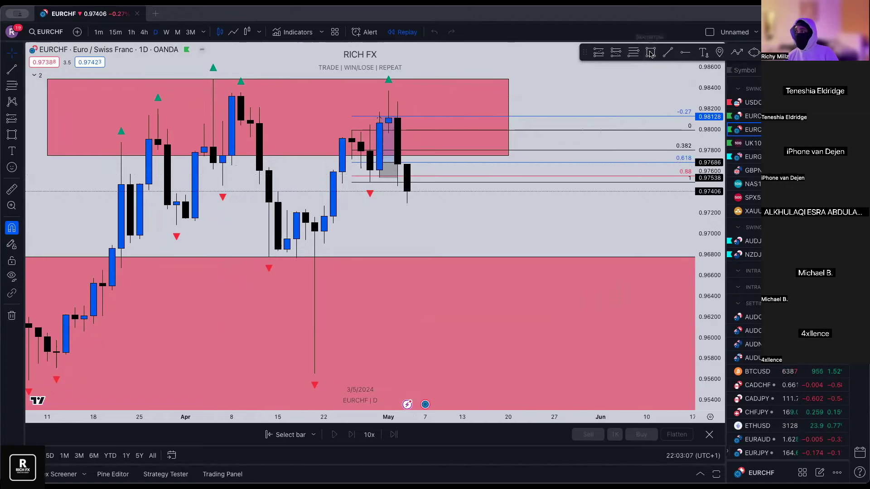
- Delete the large lower red zone beneath the recent EURCHF price action
scroll(402, 225, left, 3)
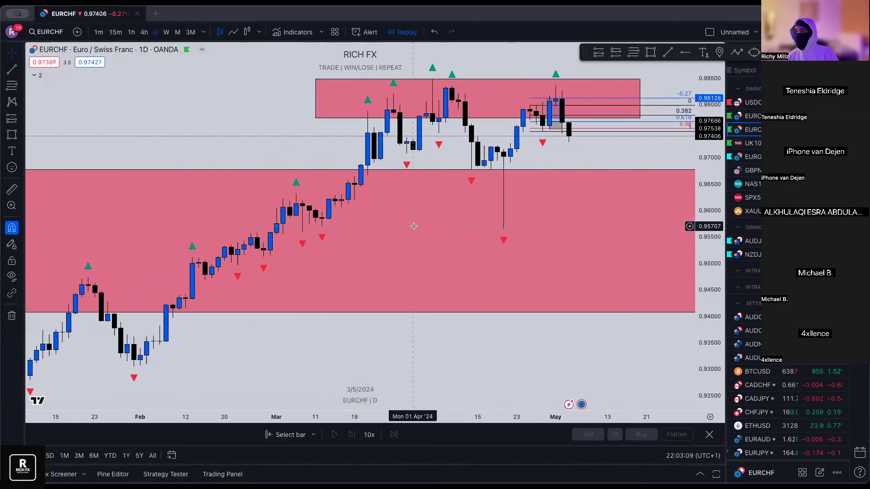
scroll(402, 226, up, 3)
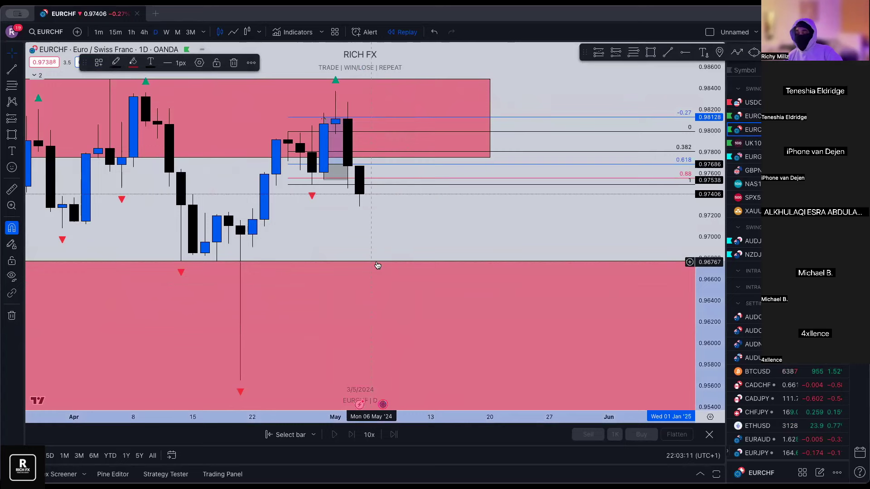
scroll(383, 259, left, 3)
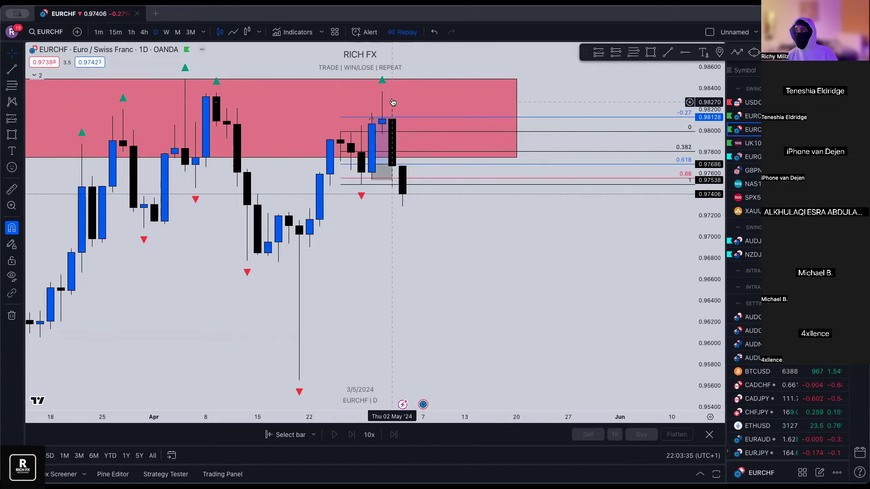
- Examine the EURCHF daily retracement levels and the long position's entry, target and stop around 30 April
click(355, 154)
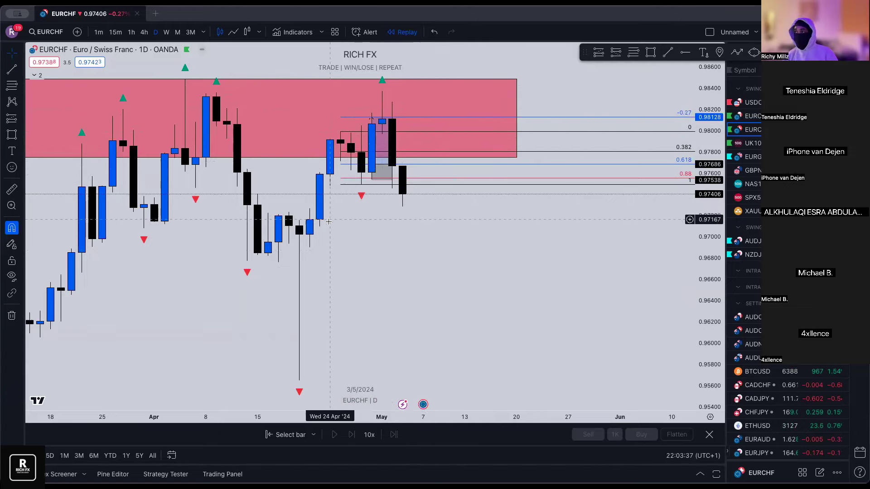
scroll(317, 152, up, 2)
click(311, 150)
scroll(291, 203, up, 2)
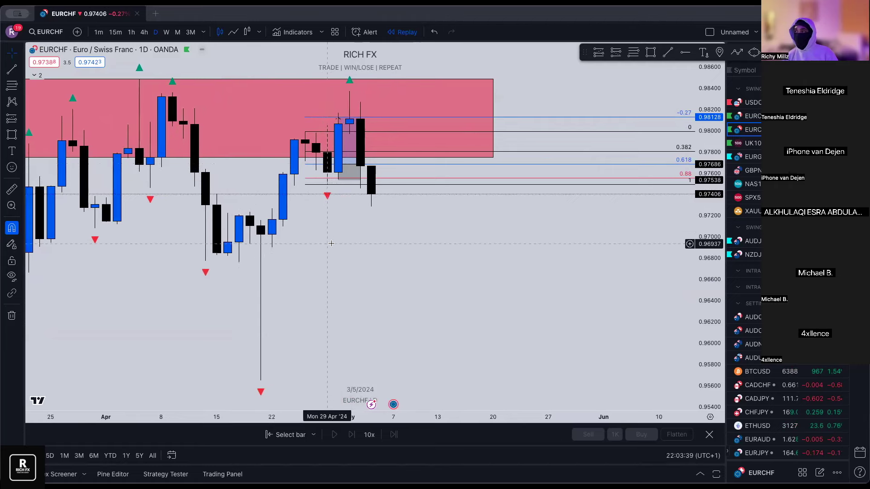
click(291, 203)
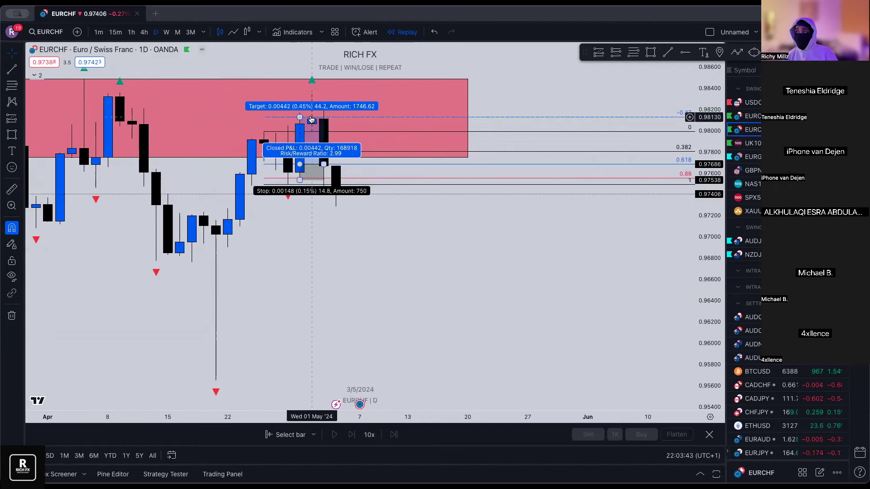
scroll(344, 101, down, 1)
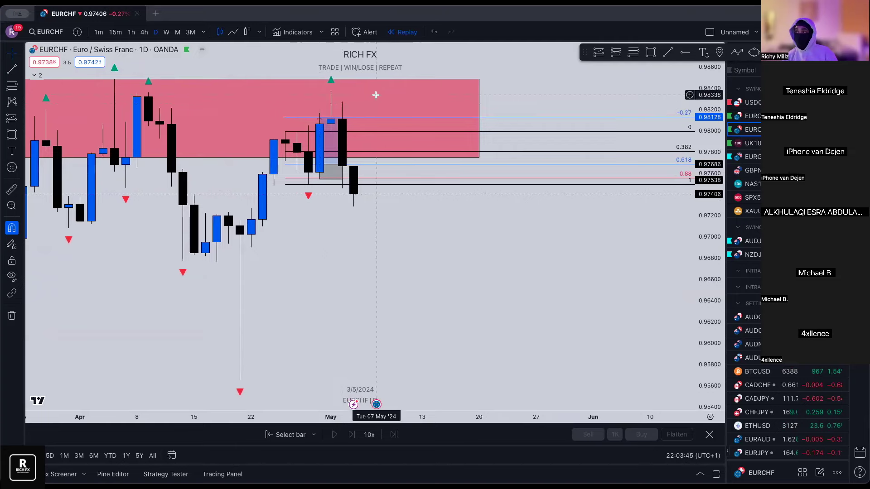
scroll(376, 95, down, 1)
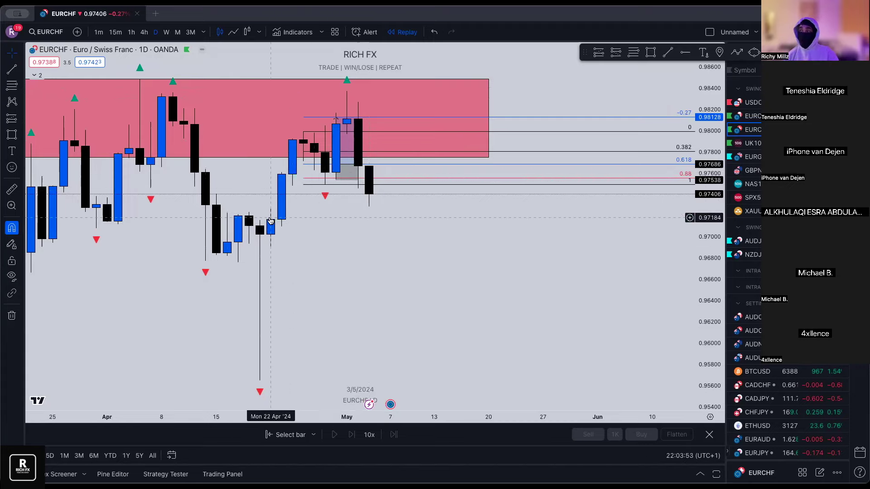
- Switch EURCHF to the 4-hour timeframe to view the long position in detail
click(145, 32)
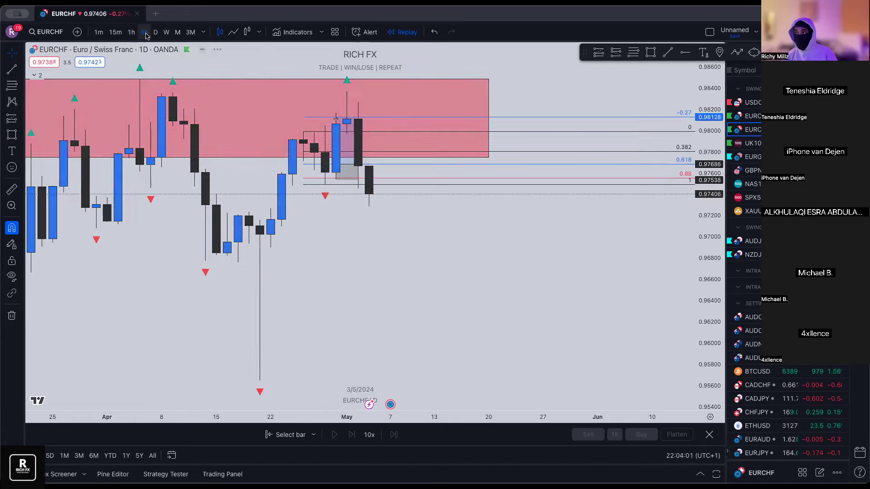
click(236, 342)
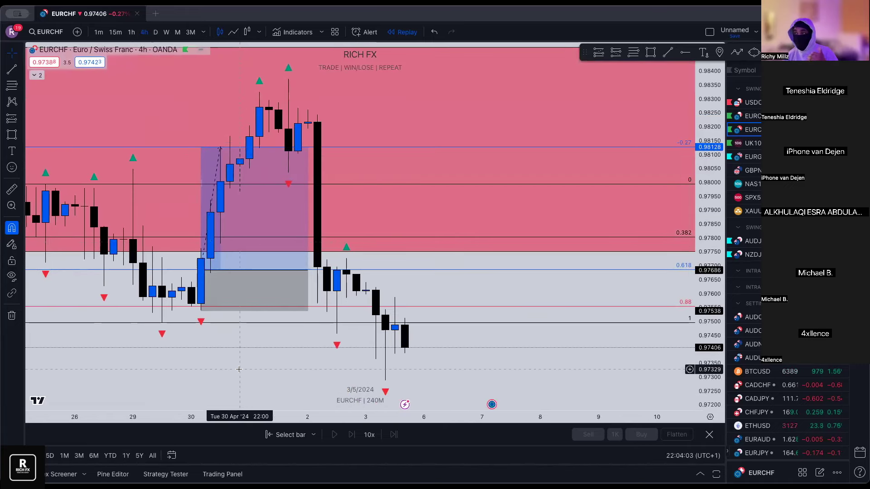
- Remove the upper red zone to examine the EURCHF 4-hour price action without it, and restore the zone
scroll(88, 194, down, 3)
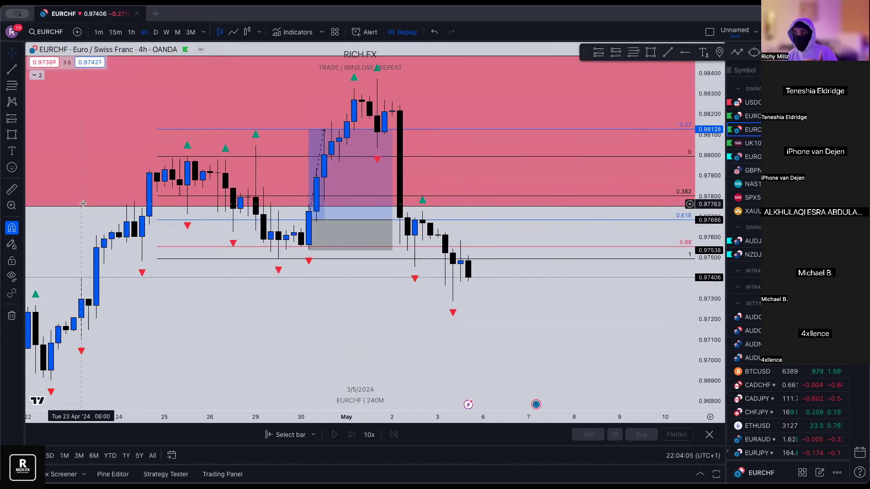
click(83, 207)
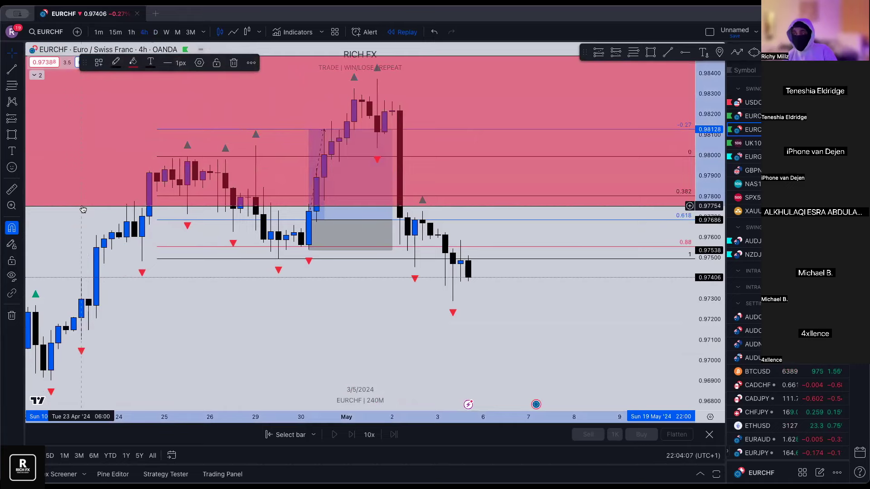
key(Delete)
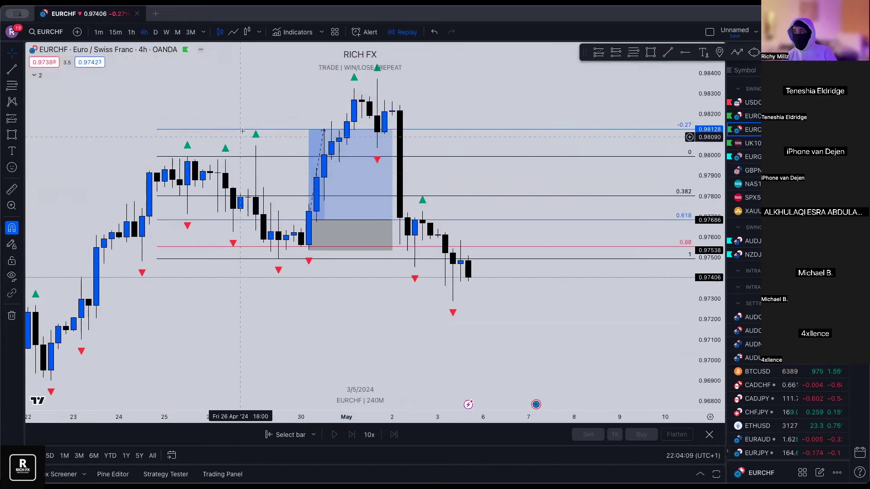
scroll(252, 112, up, 1)
scroll(253, 112, up, 2)
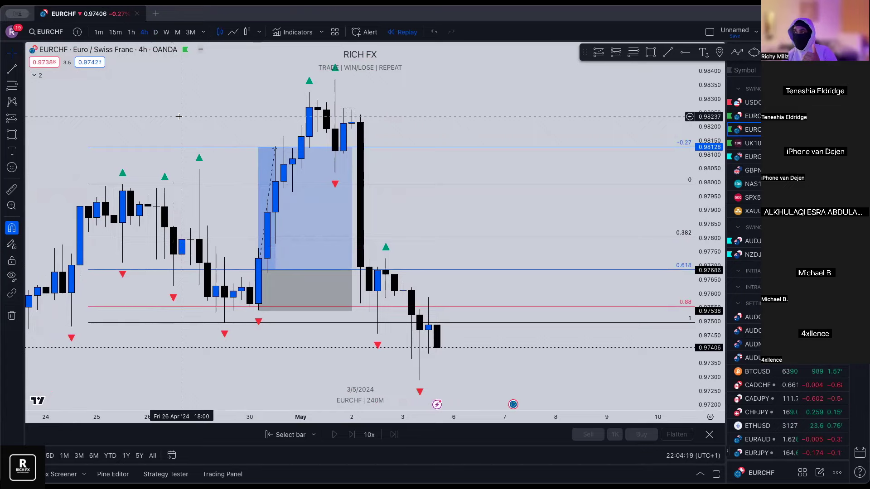
key(ctrl+z)
key(ctrl+z)
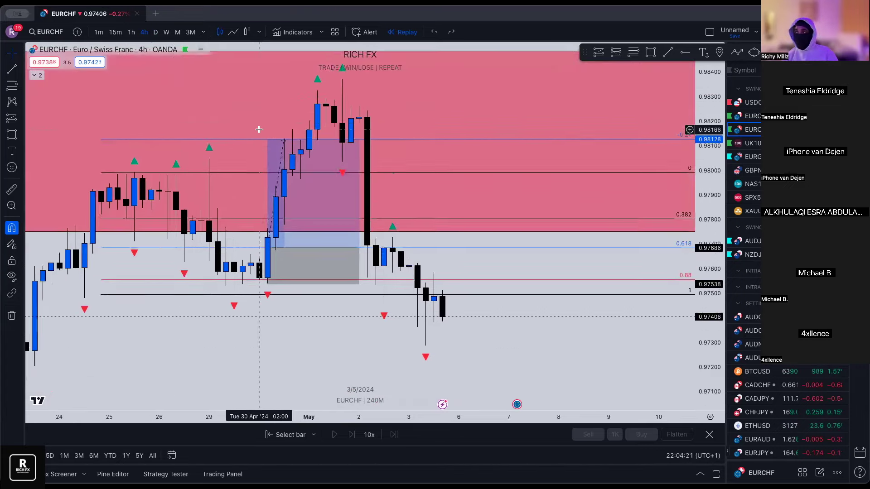
- Delete the long position starting on 30 April from the EURCHF 4-hour chart
scroll(269, 189, down, 1)
click(306, 222)
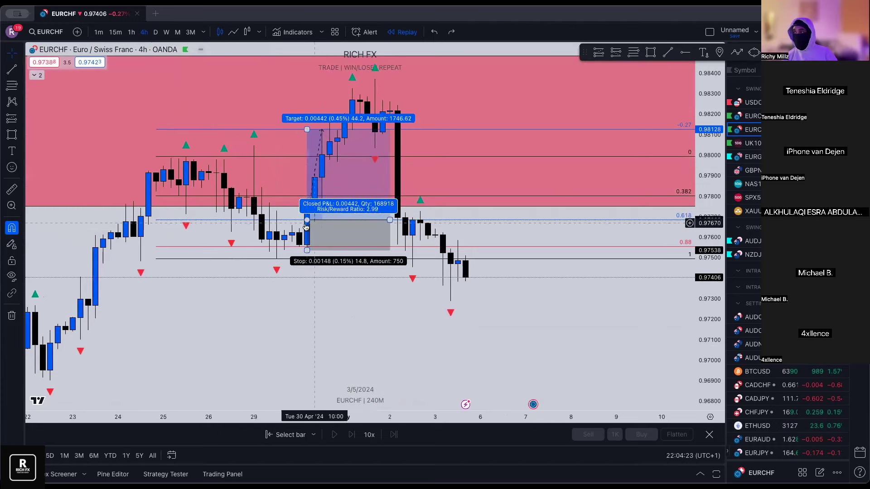
click(158, 157)
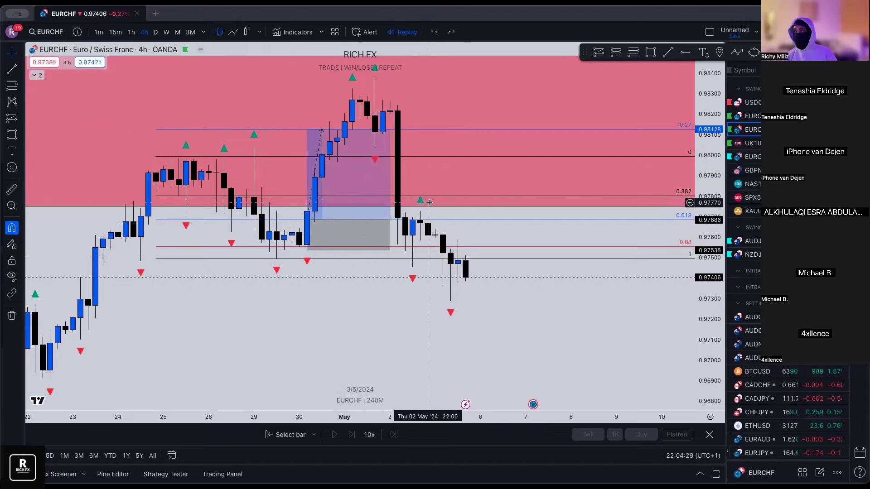
click(327, 202)
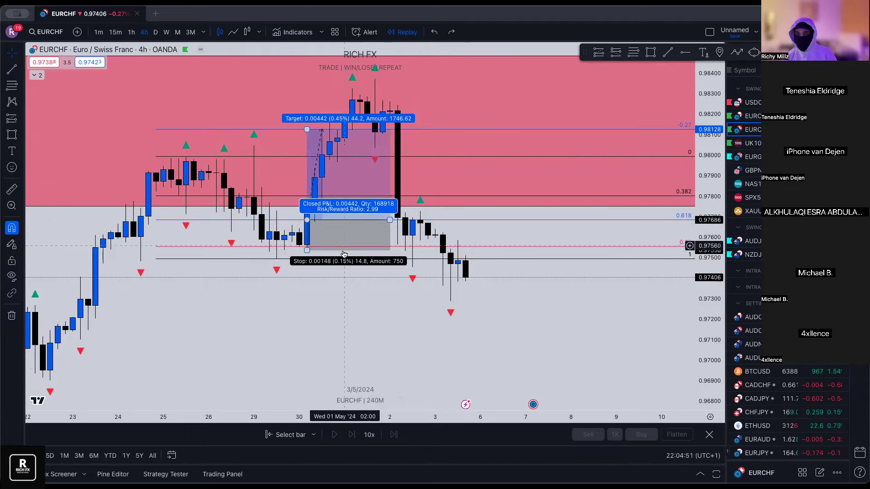
click(345, 228)
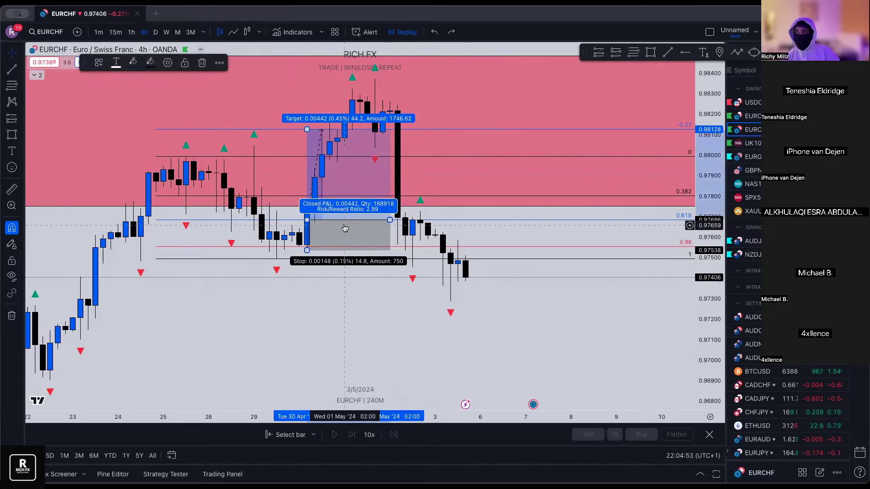
key(Delete)
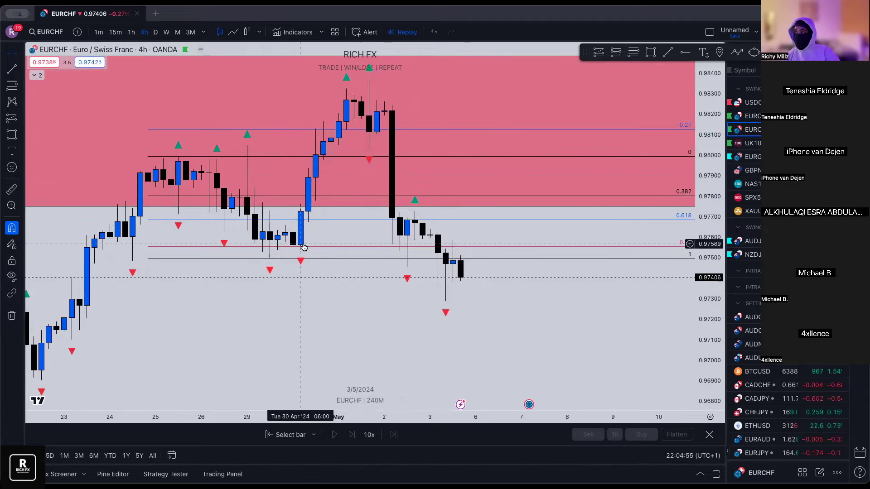
- On the daily chart, draw a zone from 5 April to 10 May between 0.97684 and 0.97460, styled with the light-blue template
click(155, 31)
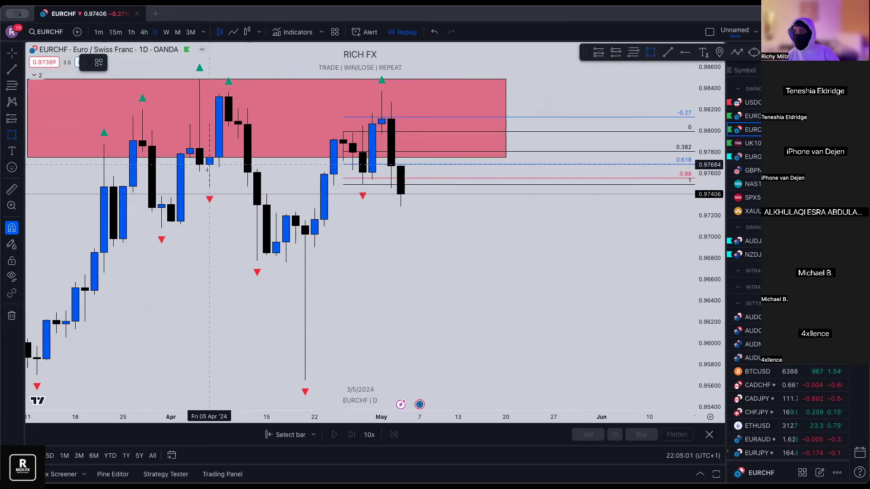
mouse_move(209, 188)
mouse_down()
mouse_move(305, 165)
mouse_move(449, 178)
mouse_up()
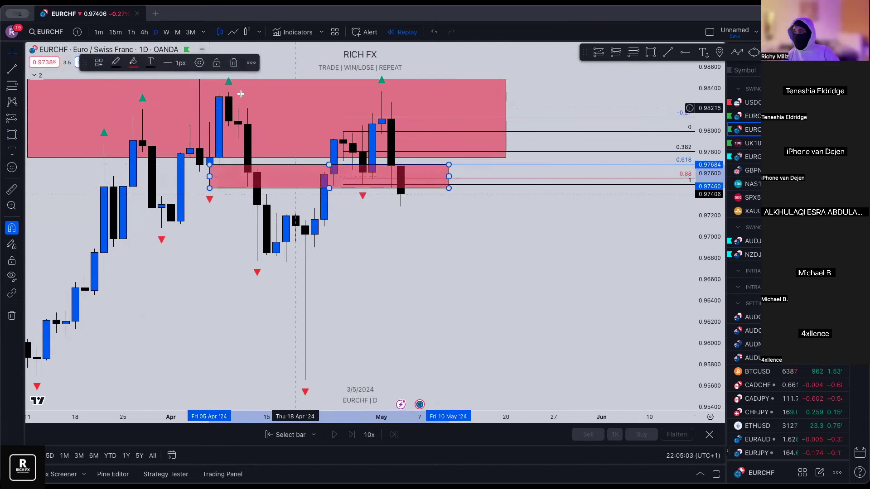
click(98, 63)
click(122, 153)
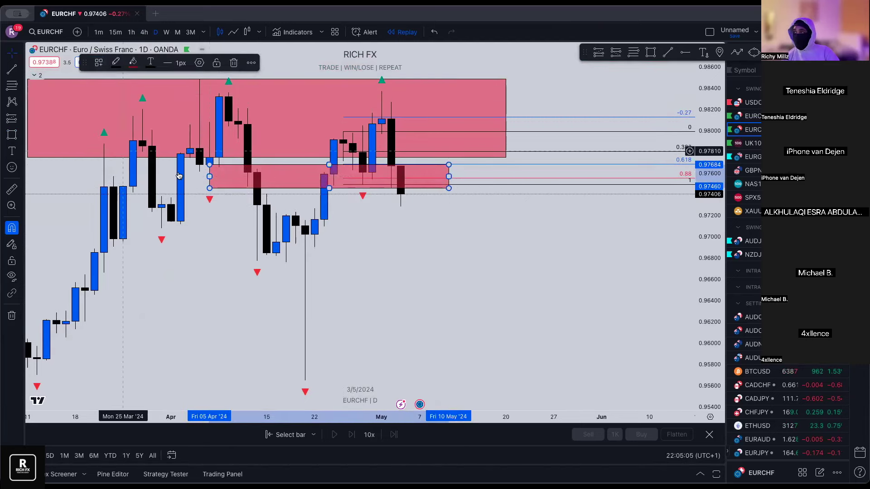
right_click(381, 256)
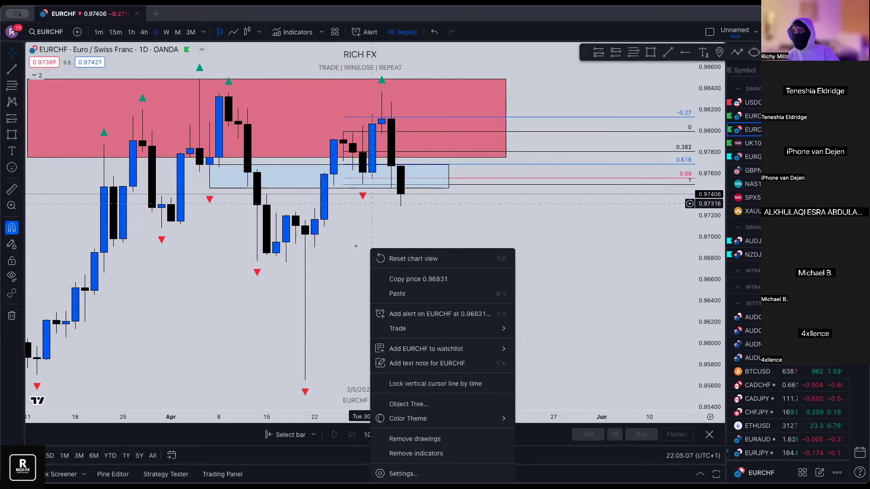
click(359, 390)
- Start the bar replay from 29 April on the daily chart and switch to the 4-hour timeframe
click(287, 434)
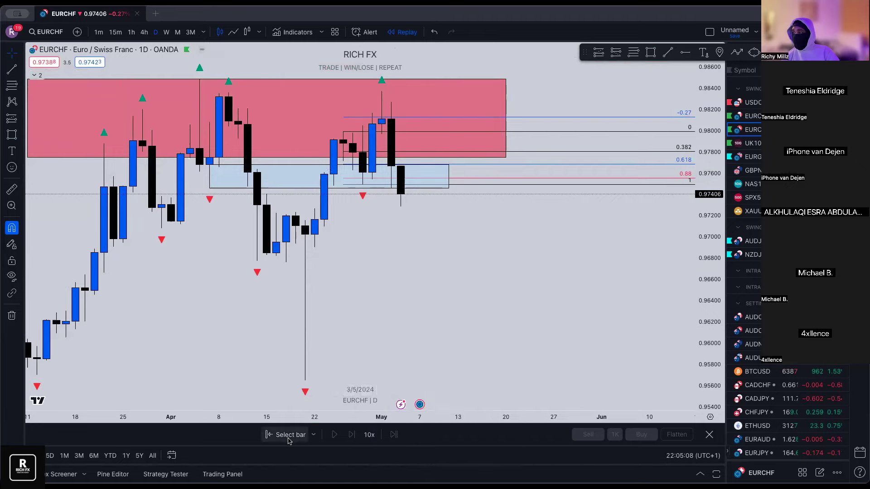
click(370, 248)
scroll(442, 256, right, 3)
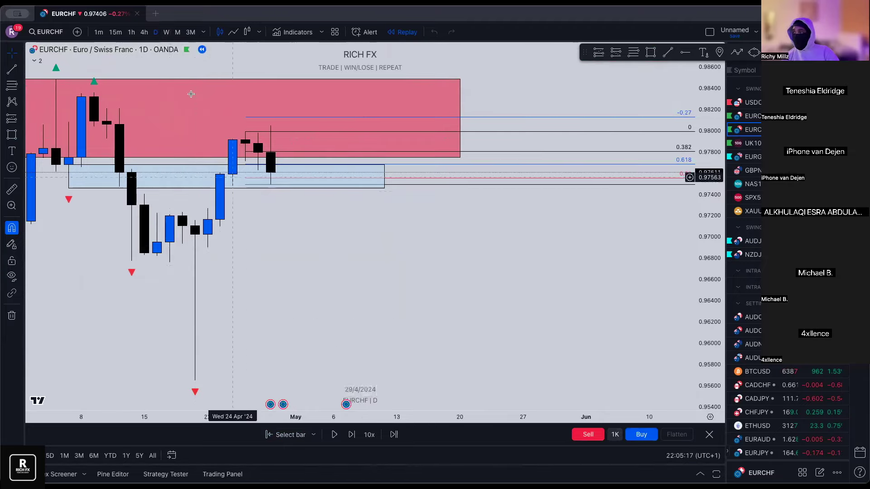
click(144, 32)
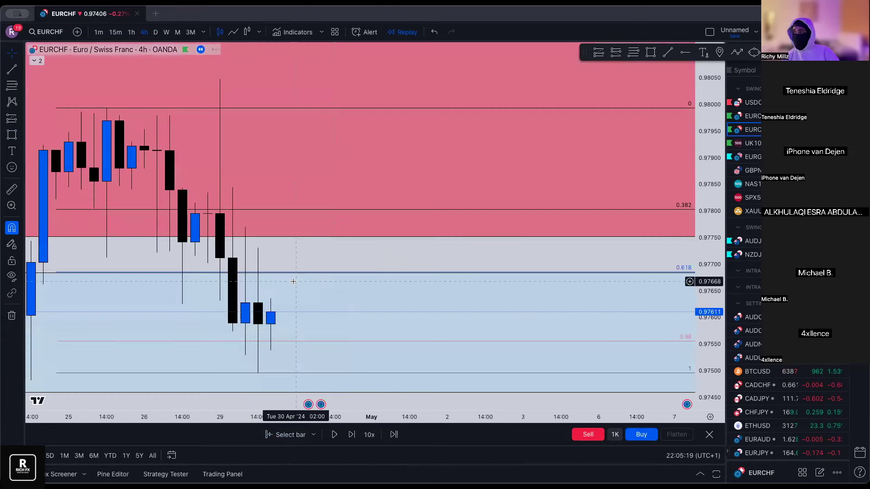
scroll(293, 281, down, 4)
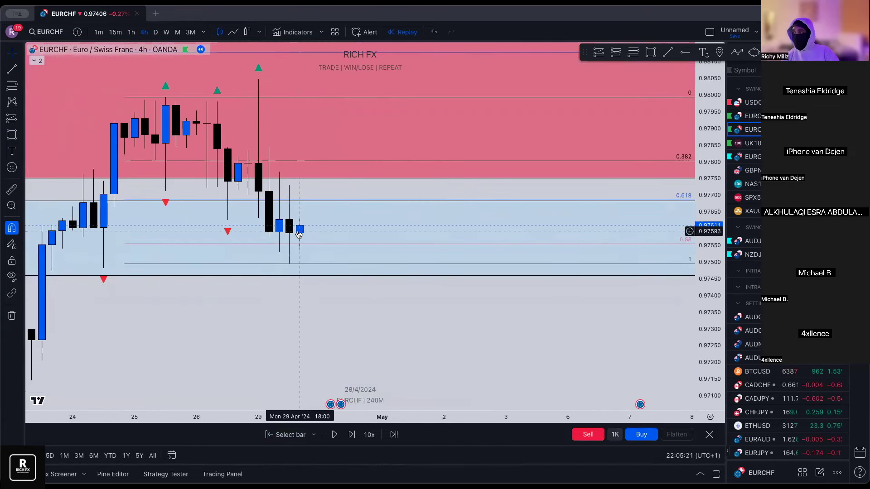
scroll(306, 218, up, 1)
scroll(310, 319, down, 2)
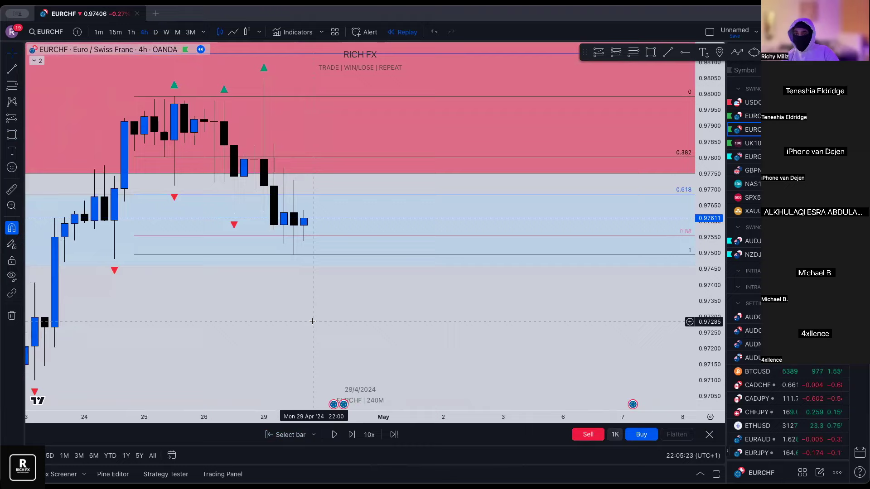
- Advance the replay bar by bar until the bullish 30 April 06:00 candle has closed
click(349, 435)
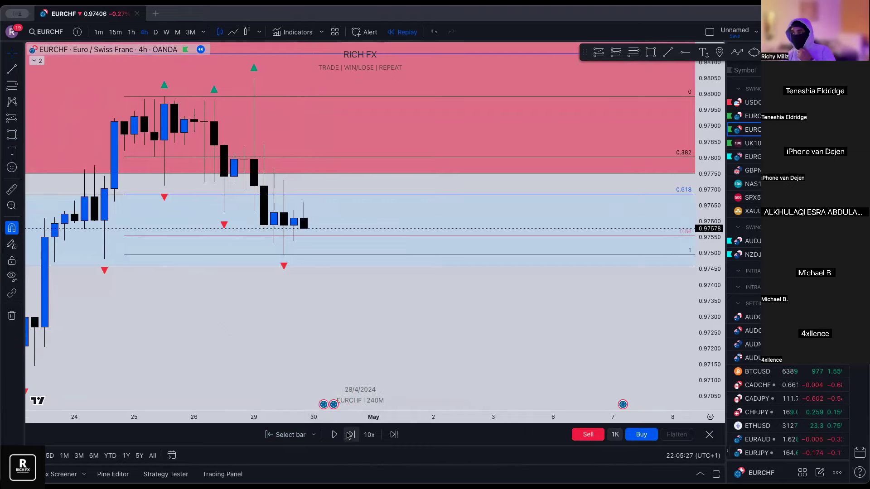
click(349, 434)
click(349, 434)
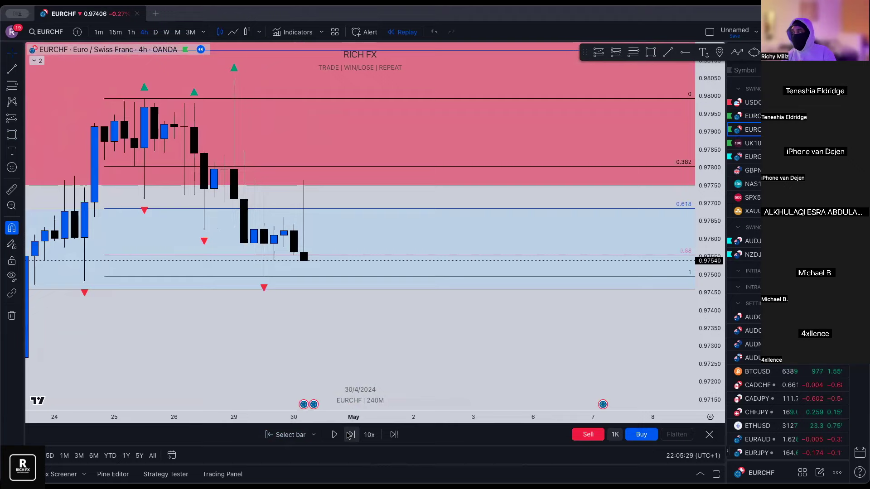
click(349, 435)
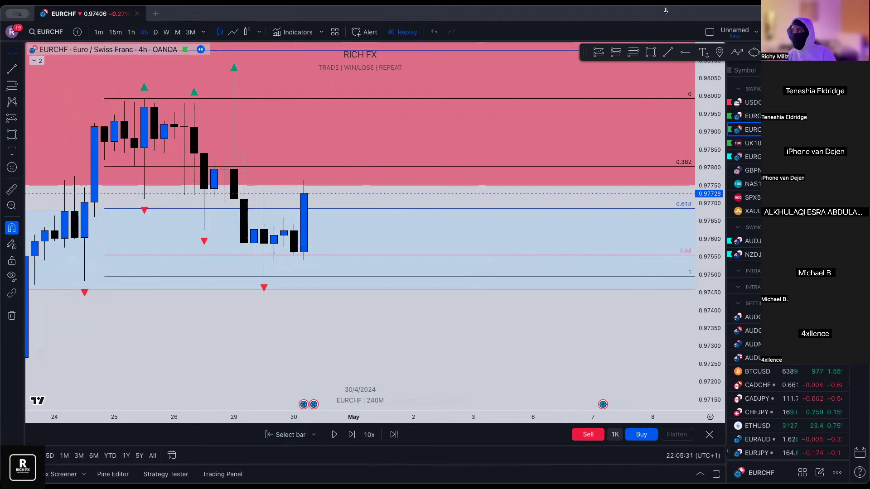
- Place a long position from 30 April 10:00 with entry 0.97687, target 0.98132 and stop 0.97536, and check it against the retracement
click(313, 208)
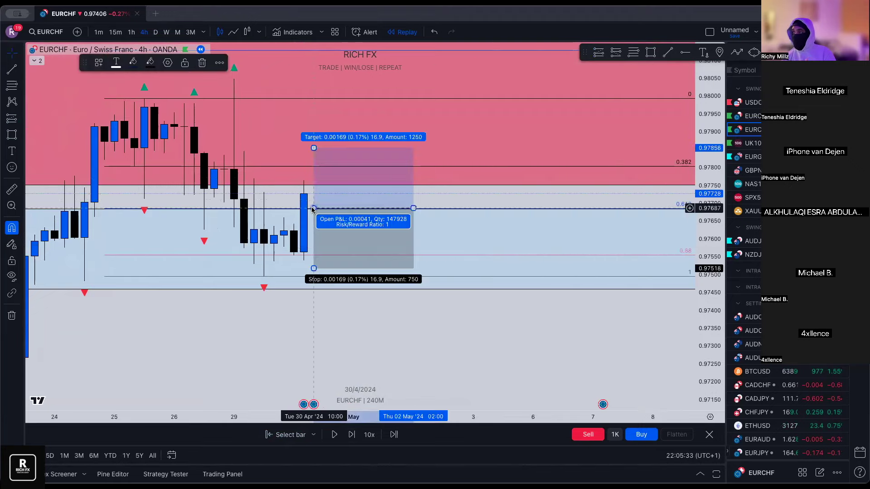
drag(314, 148, 318, 50)
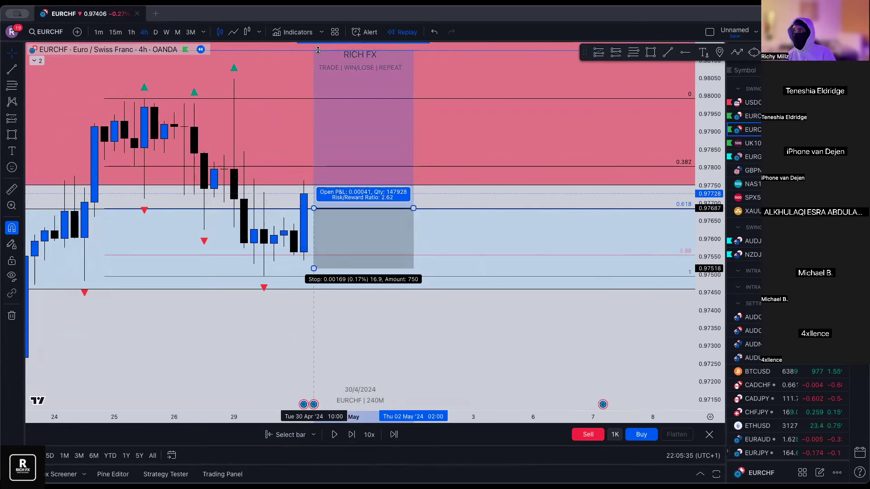
drag(317, 268, 319, 262)
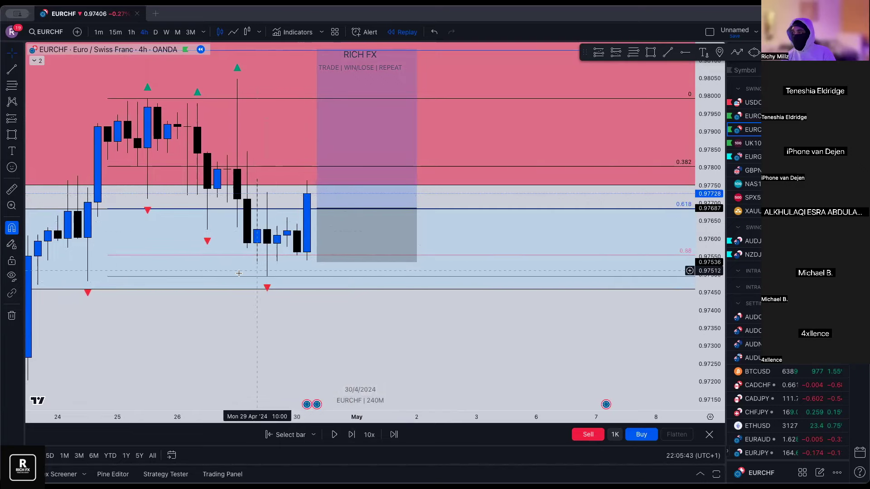
click(267, 276)
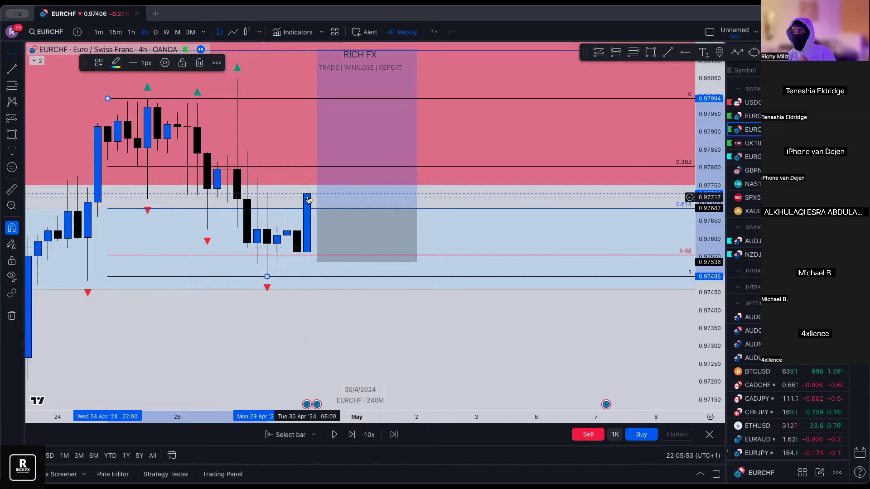
click(343, 355)
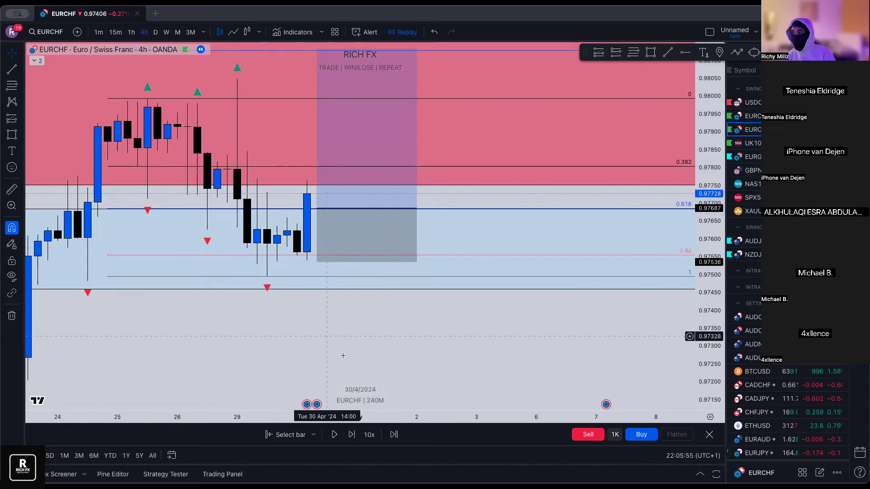
- Advance the replay through the 30 April 10:00 candle to follow the long trade
click(352, 434)
click(353, 435)
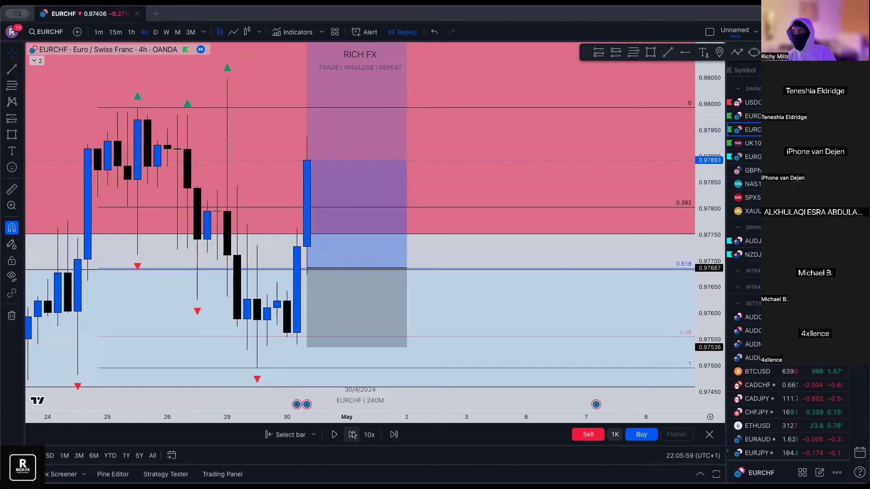
scroll(347, 317, down, 2)
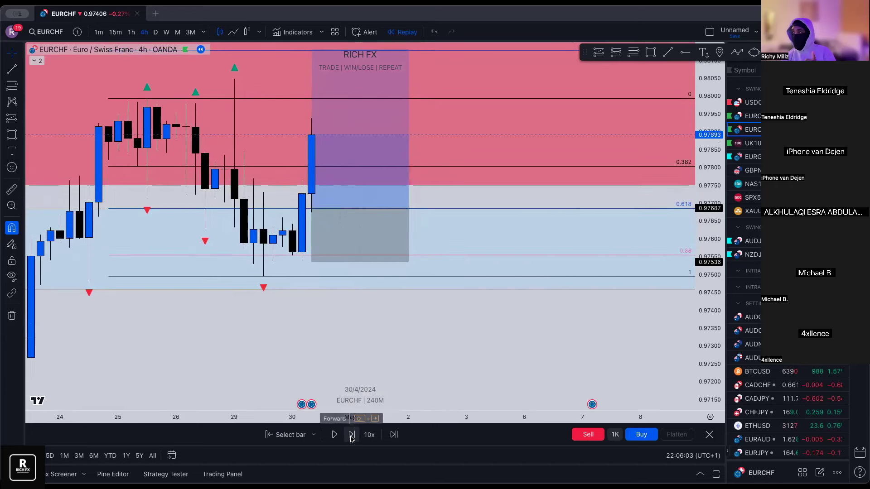
- Move the long position's stop up to break-even at 0.97686
click(336, 227)
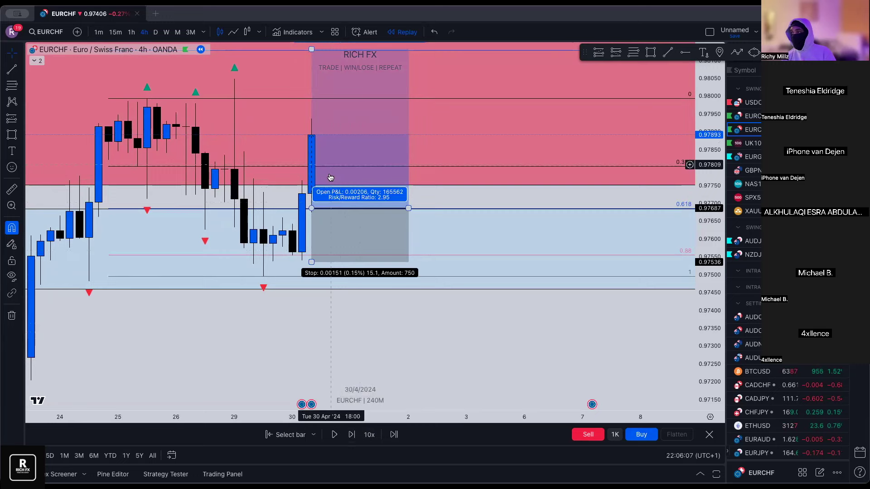
drag(311, 262, 311, 209)
click(341, 352)
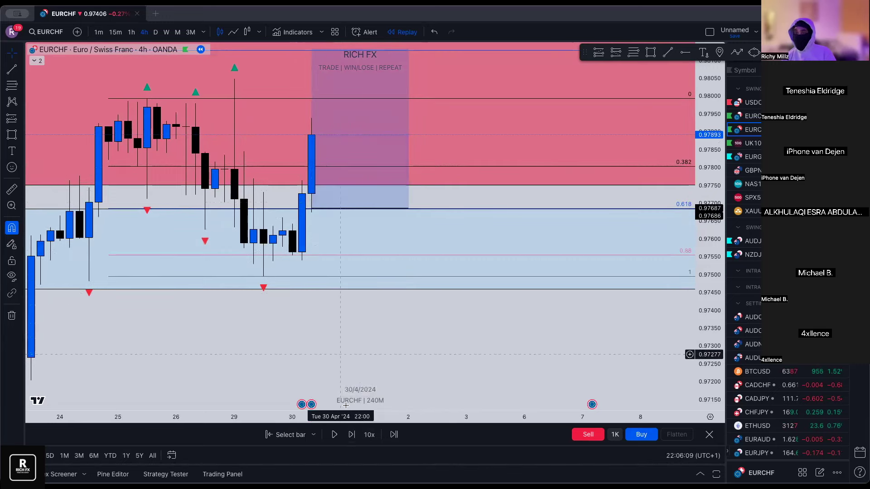
- Advance the replay through the 30 April 14:00 and 18:00 candles toward the long position's target
click(351, 434)
click(351, 435)
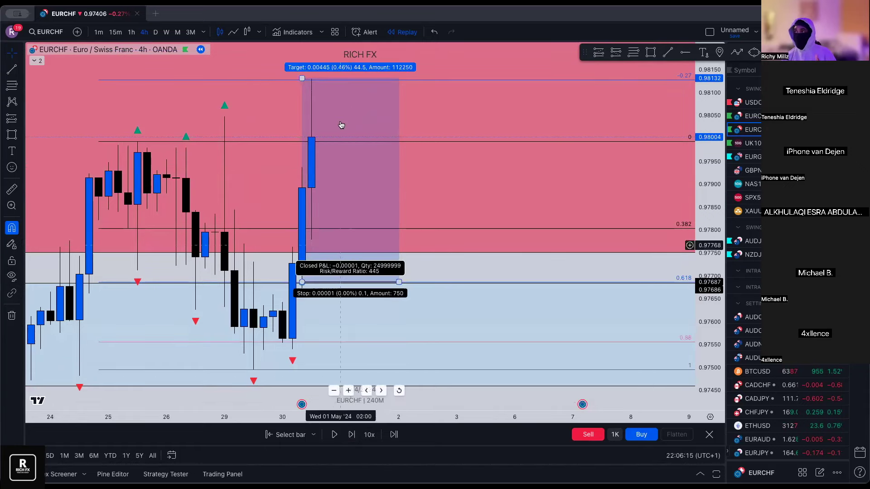
scroll(307, 342, down, 1)
scroll(307, 342, up, 1)
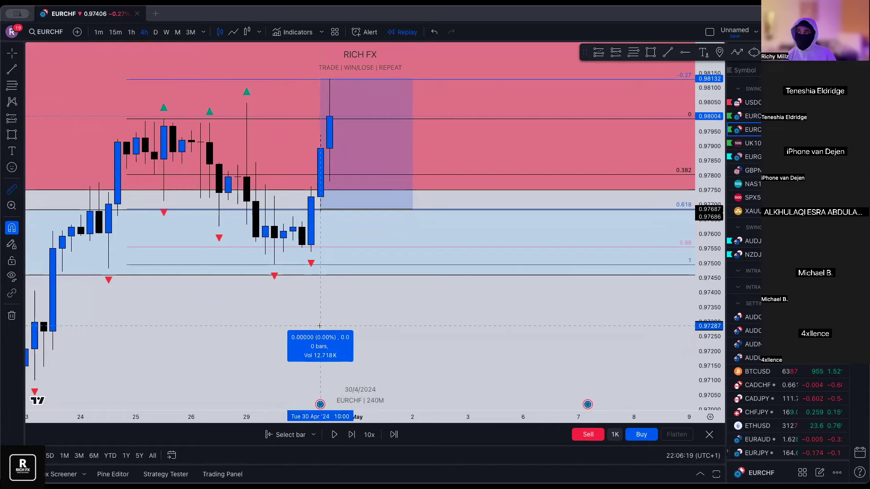
scroll(379, 325, down, 2)
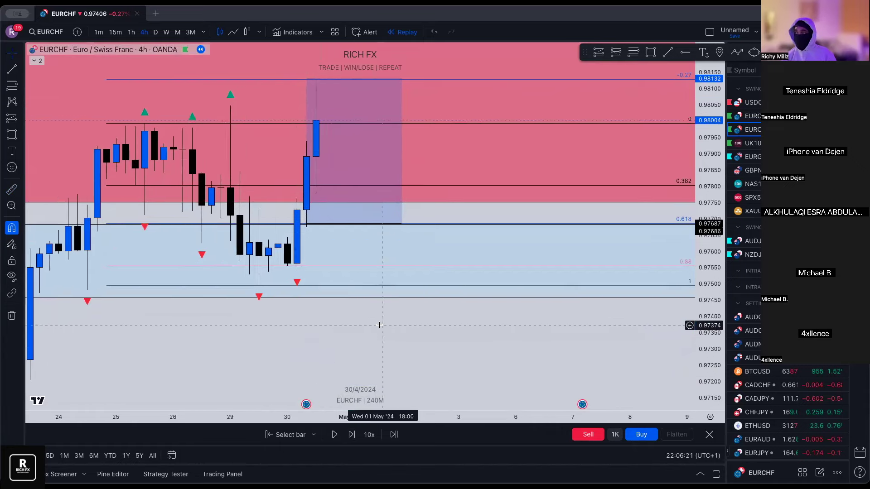
click(352, 435)
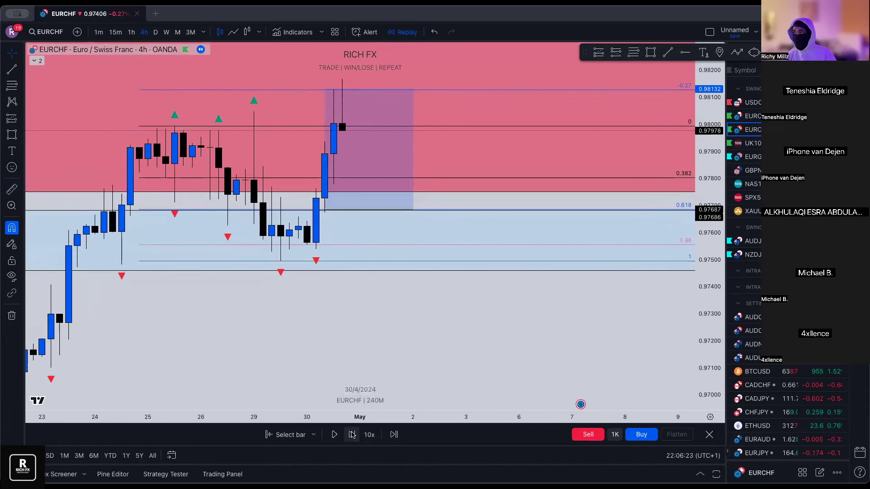
- Advance the EURCHF replay from 30 April into the 1 May candles until price passes the long position's target at 0.98132
click(352, 435)
click(353, 435)
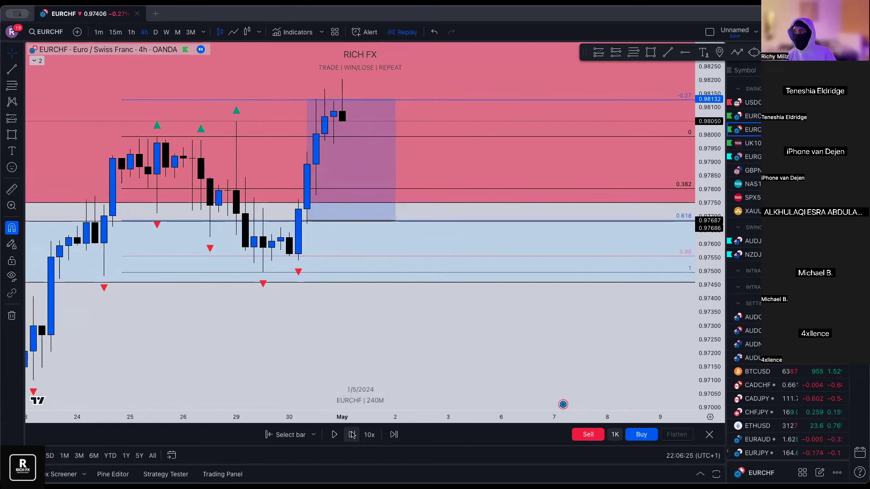
click(352, 435)
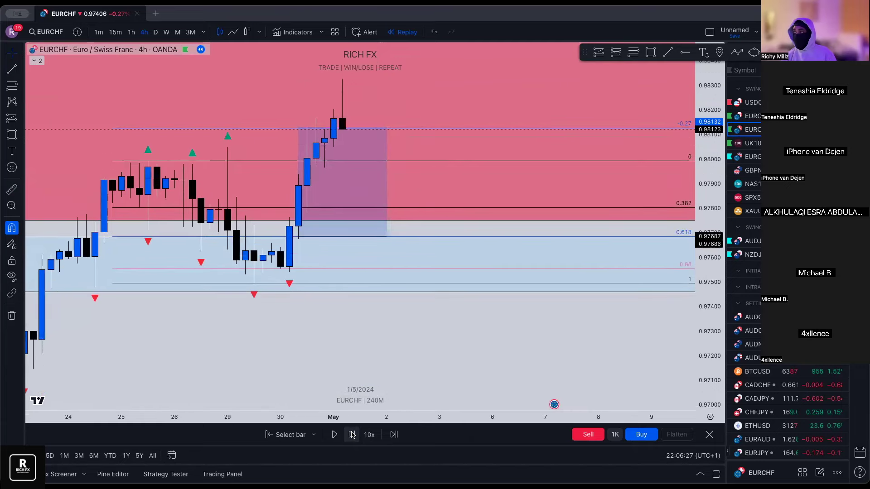
click(352, 435)
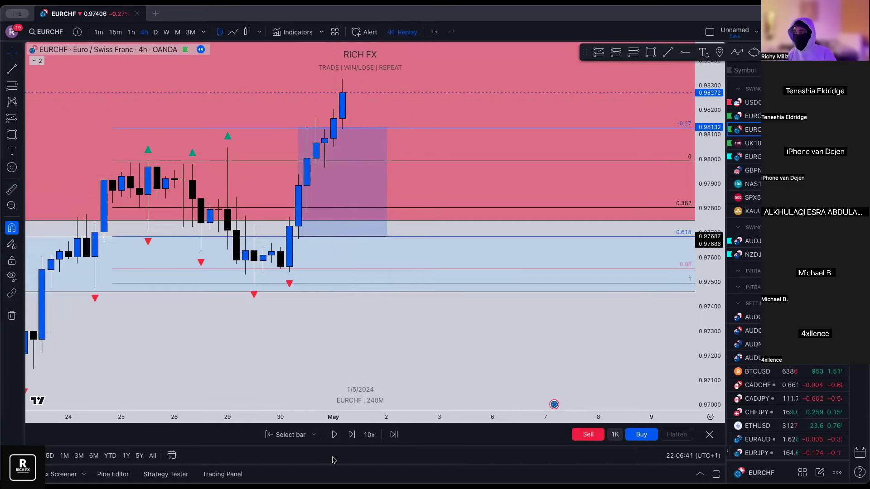
- Advance the EURCHF replay through the remaining 1 May candles to 2 May and review the finished long trade
click(351, 437)
click(351, 438)
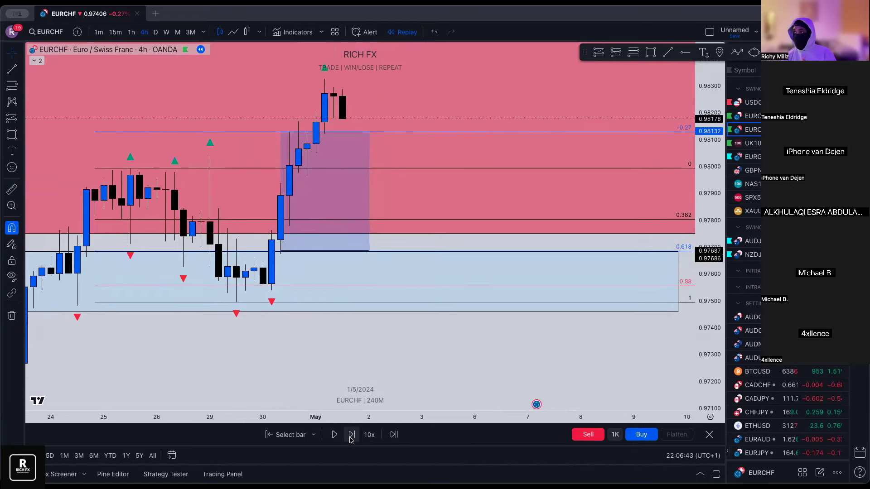
click(350, 437)
click(350, 438)
click(350, 438)
click(350, 438)
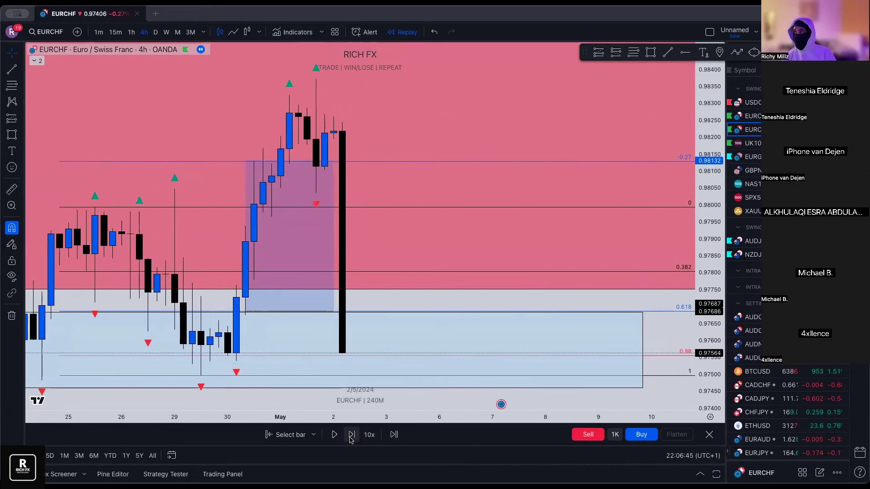
click(351, 438)
scroll(382, 282, down, 3)
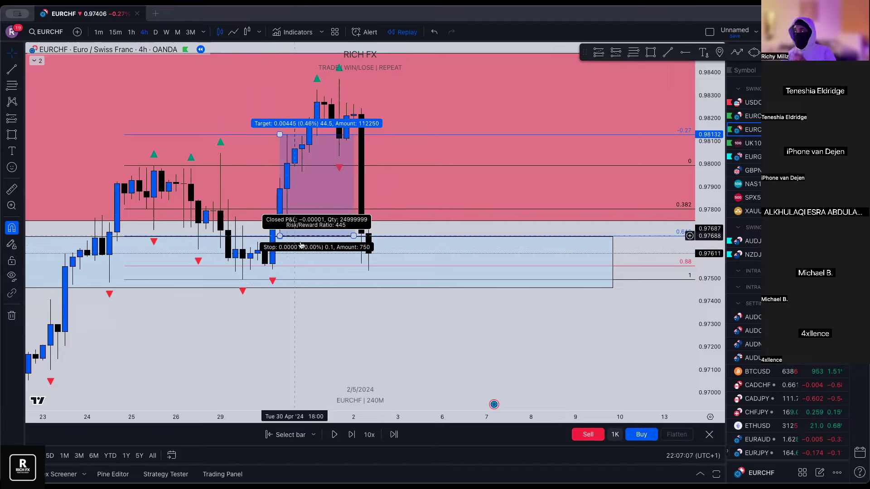
- Remove all four drawings from the EURCHF chart, keeping the indicators
click(11, 317)
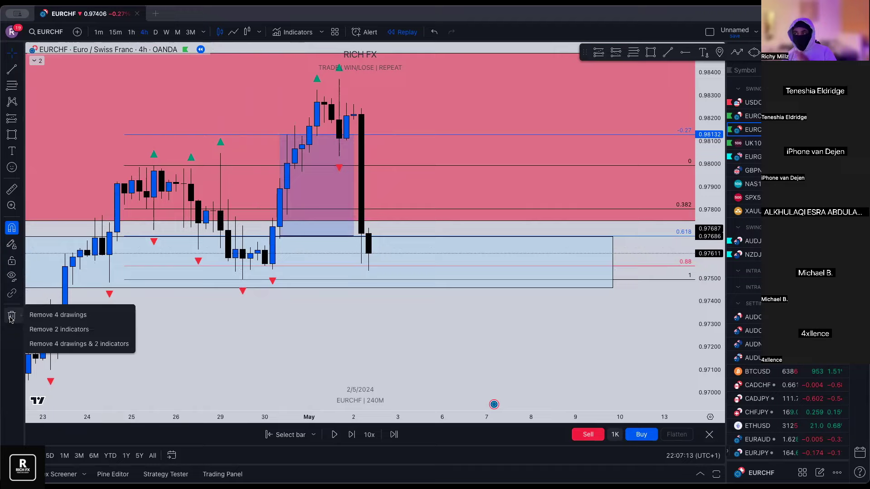
click(226, 322)
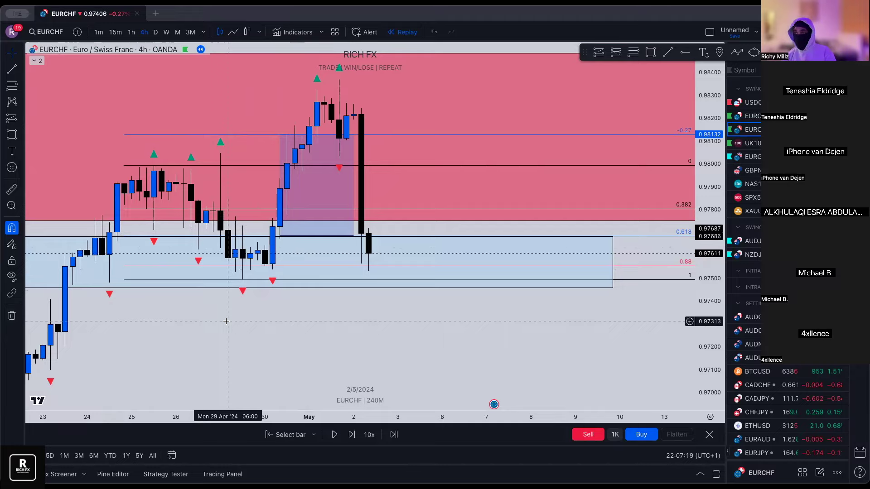
click(11, 316)
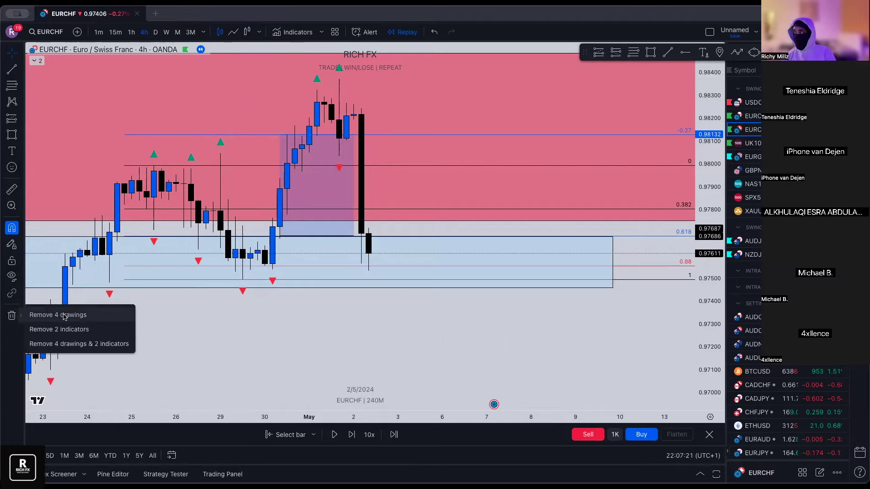
click(63, 315)
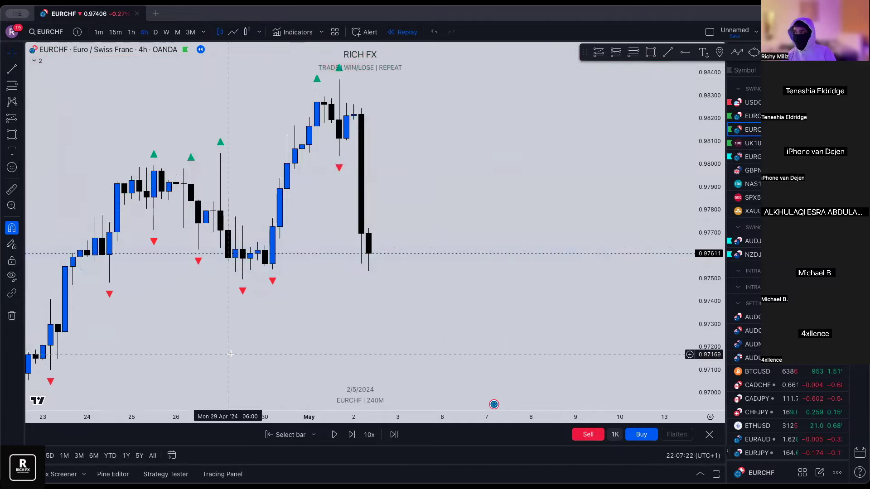
- Bring up the UK100 daily chart and examine the marked long trade around 2 May against its retracement and blue zone
click(154, 33)
drag(369, 414, 356, 414)
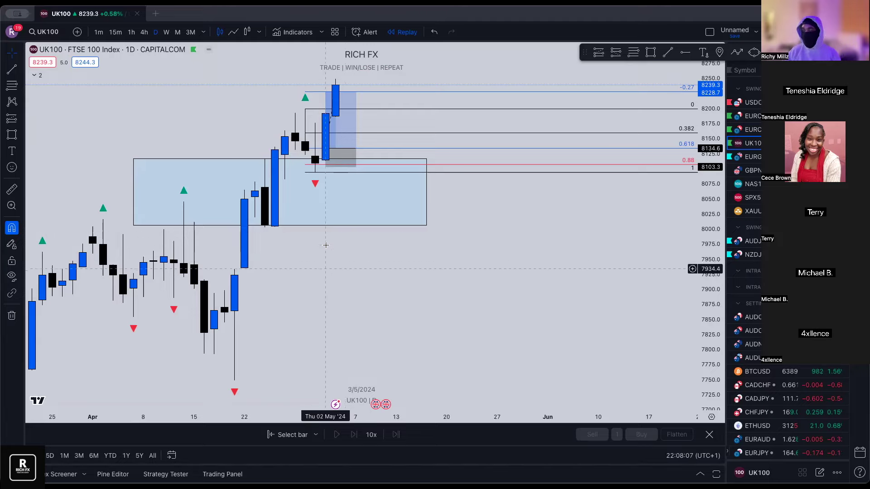
mouse_move(282, 243)
mouse_down()
mouse_move(342, 244)
mouse_move(290, 244)
mouse_up()
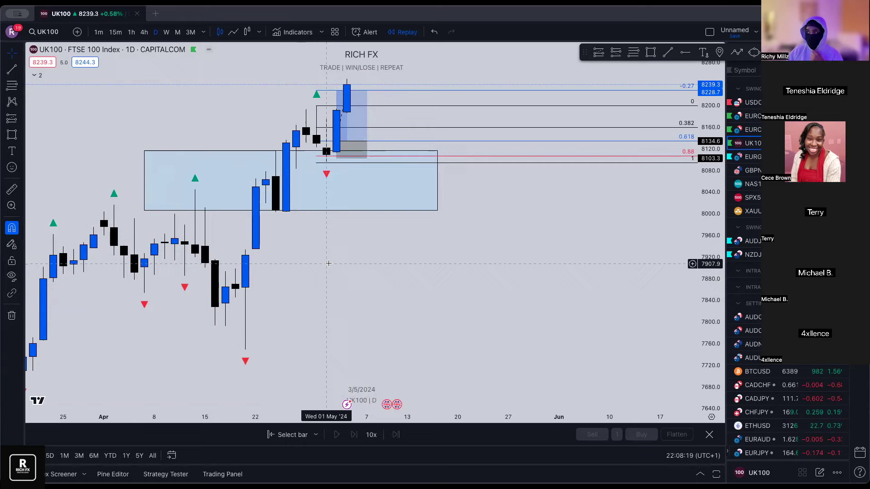
scroll(317, 265, up, 4)
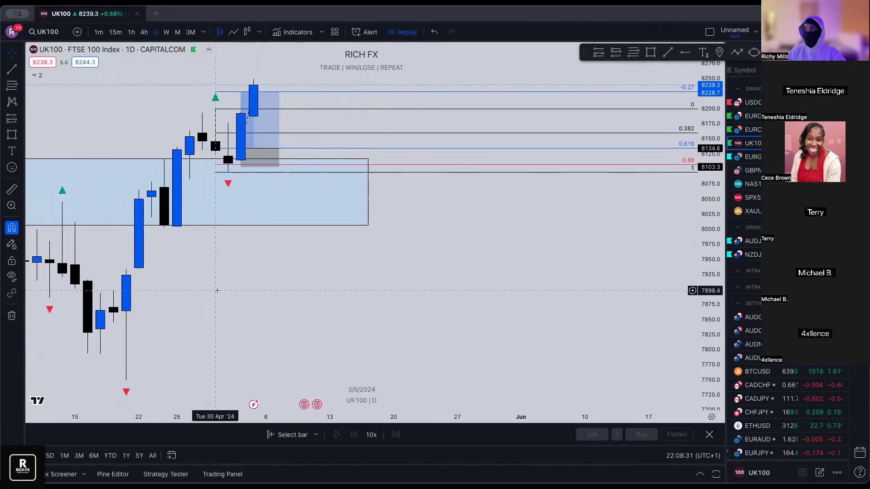
- Restart the UK100 daily bar replay from the 30 April candle
right_click(228, 274)
click(198, 253)
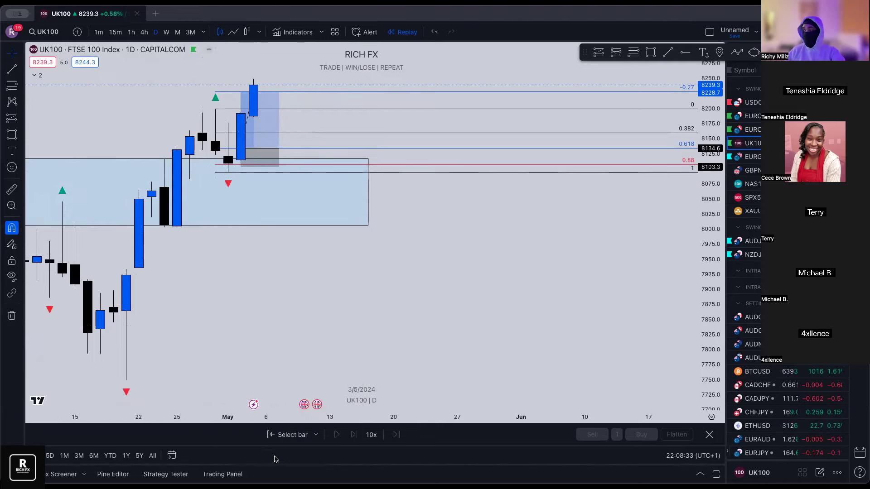
click(285, 435)
click(227, 245)
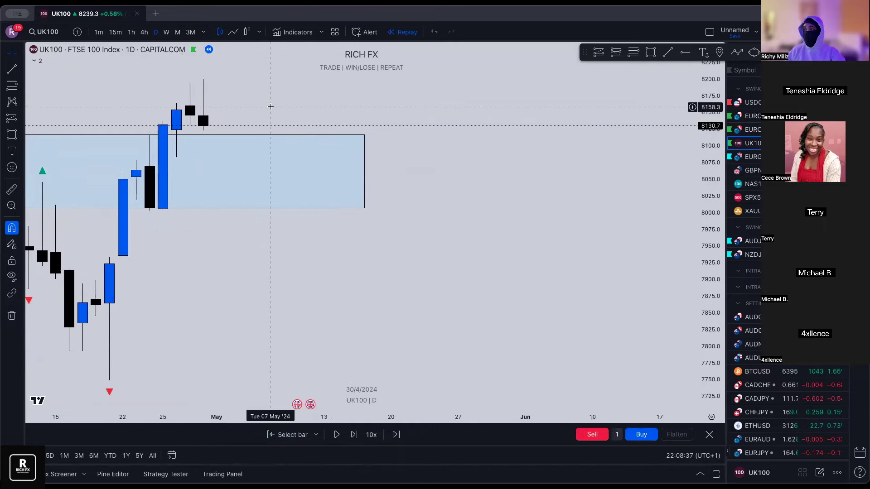
- Draw a Fibonacci retracement from the 24 April low at 8003.0 to the 30 April high at 8200.1
scroll(272, 191, down, 2)
scroll(260, 190, down, 1)
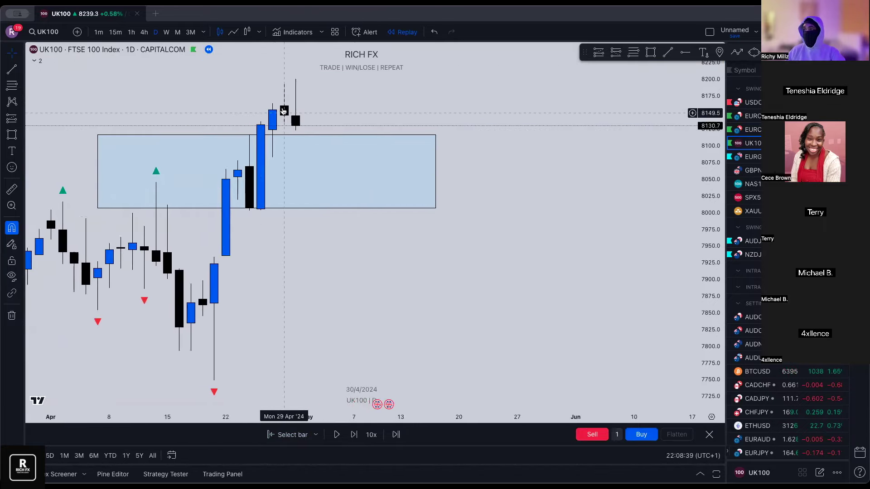
scroll(343, 174, down, 1)
scroll(354, 186, down, 1)
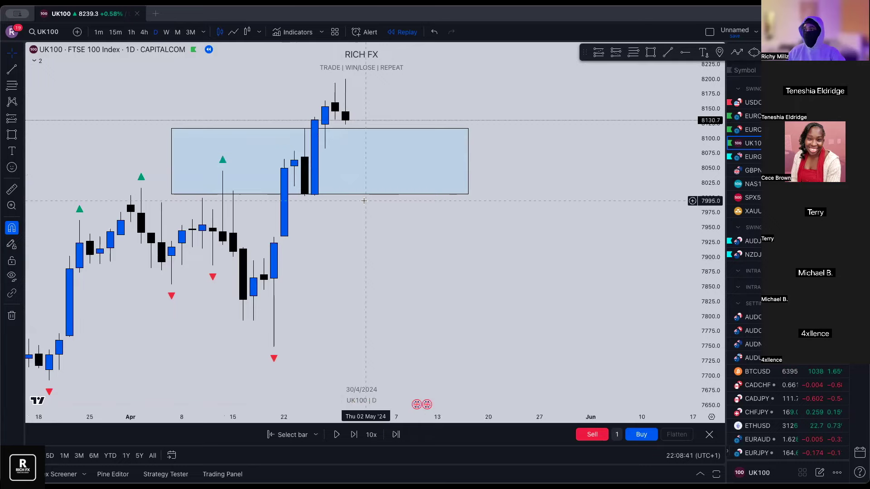
scroll(358, 191, up, 1)
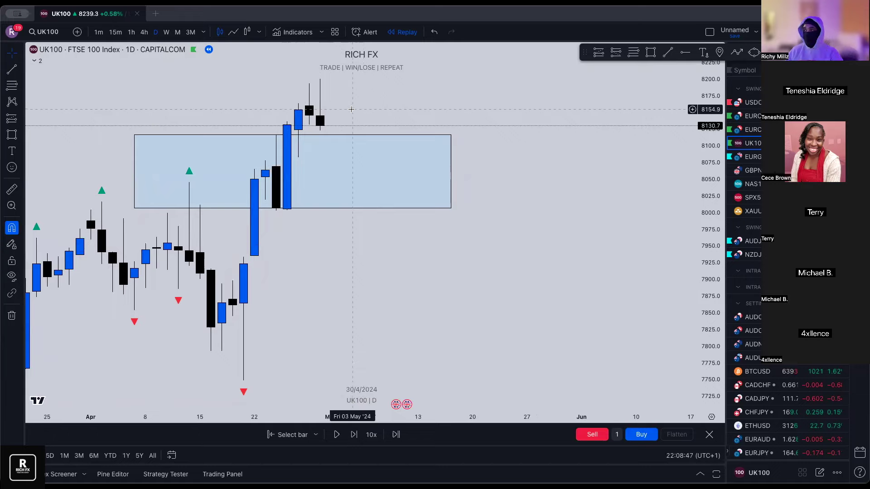
click(634, 52)
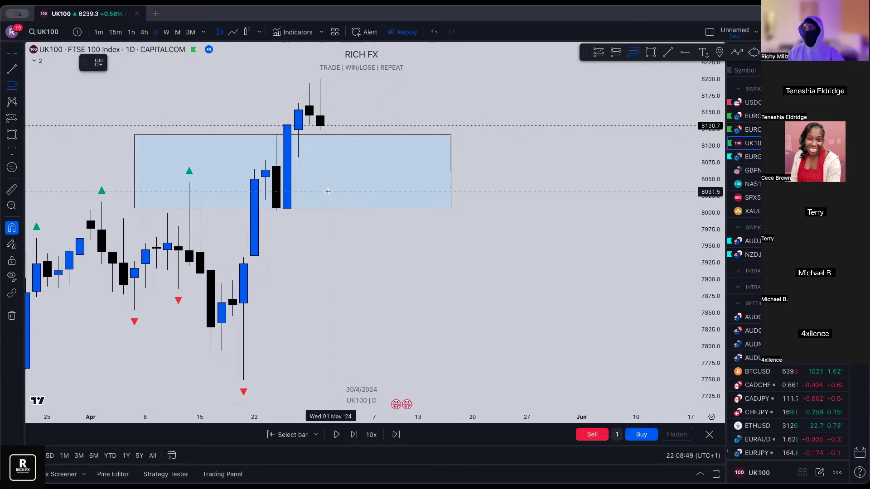
click(276, 210)
click(315, 78)
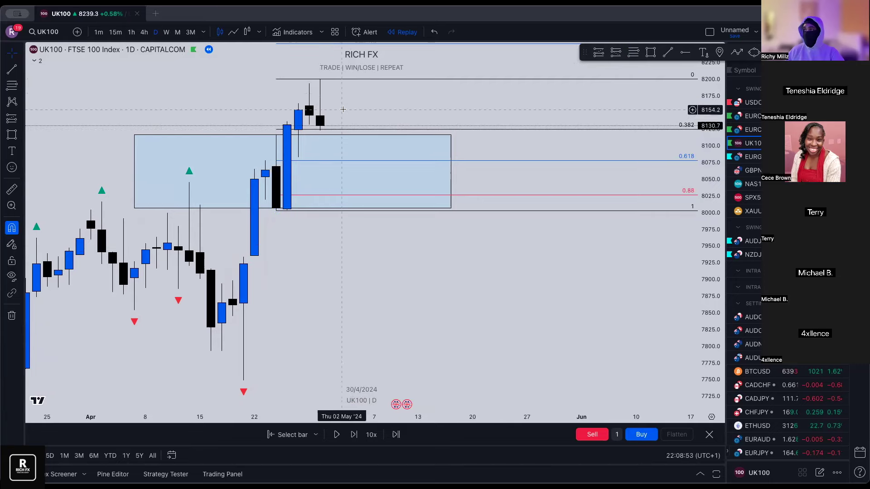
- Try the retracement's high end on the 29 April candle and return it to the 30 April high at 8200.1
scroll(317, 97, up, 1)
drag(297, 79, 298, 82)
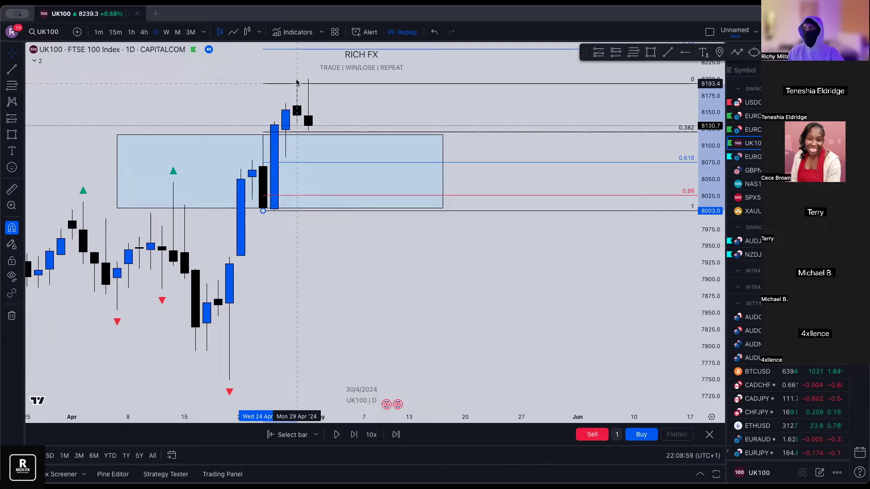
drag(298, 84, 308, 79)
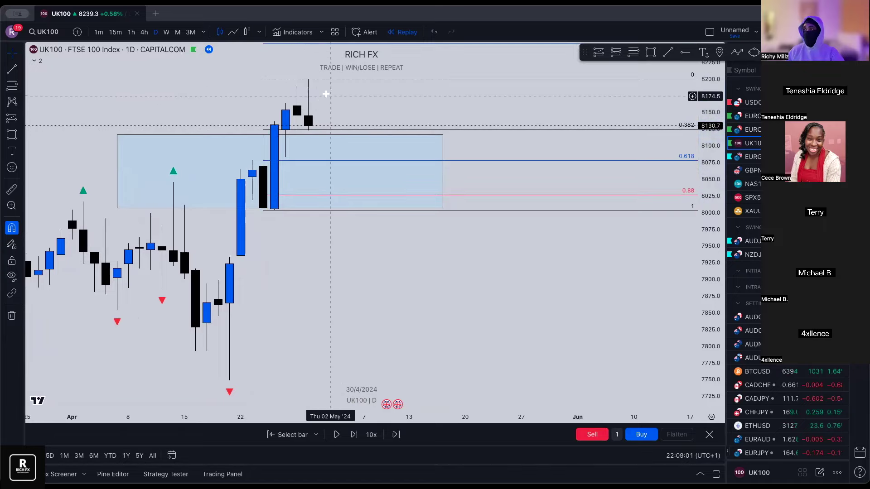
- Compare the 30 April candle with the blue zone's upper edge and the retracement's 0.382 level
scroll(304, 105, up, 1)
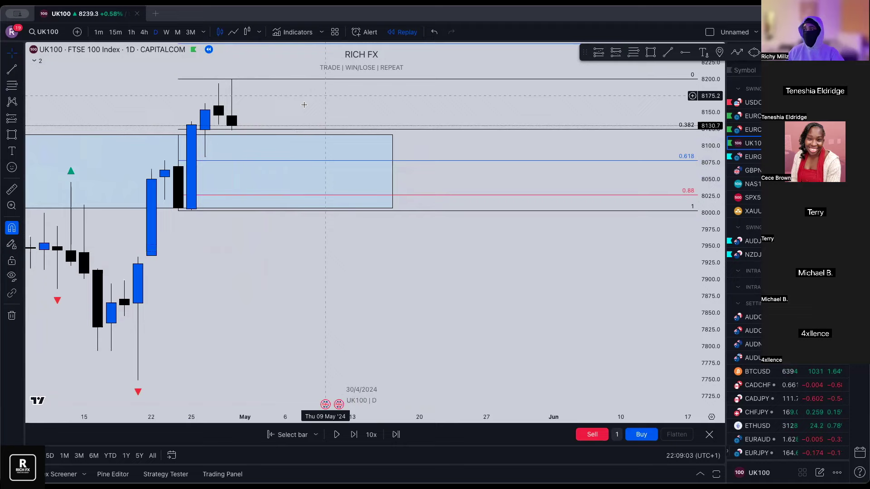
scroll(270, 131, down, 3)
click(294, 136)
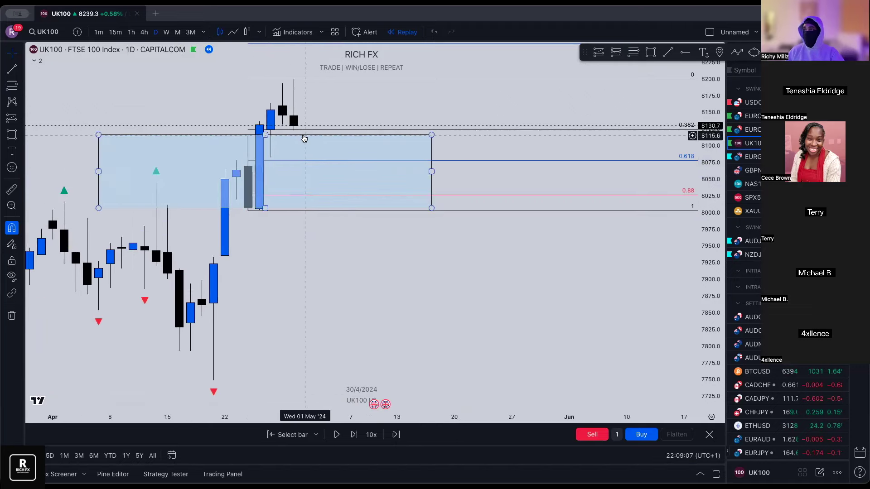
key(Escape)
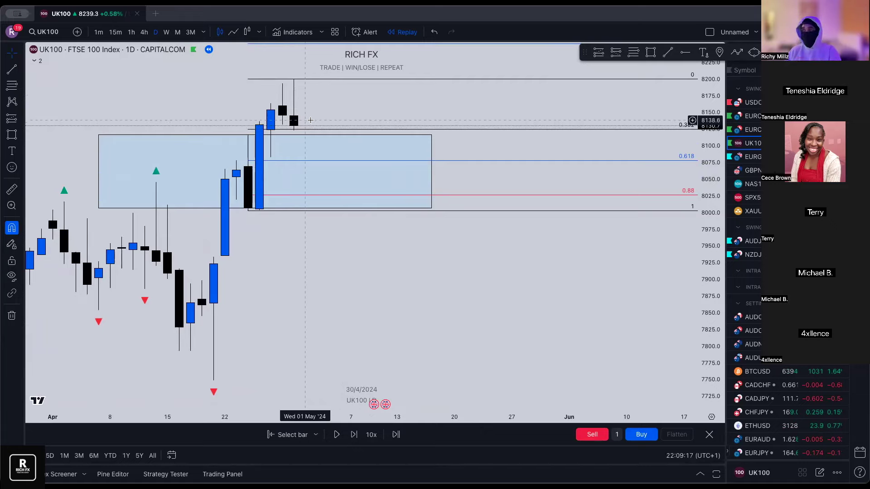
click(312, 138)
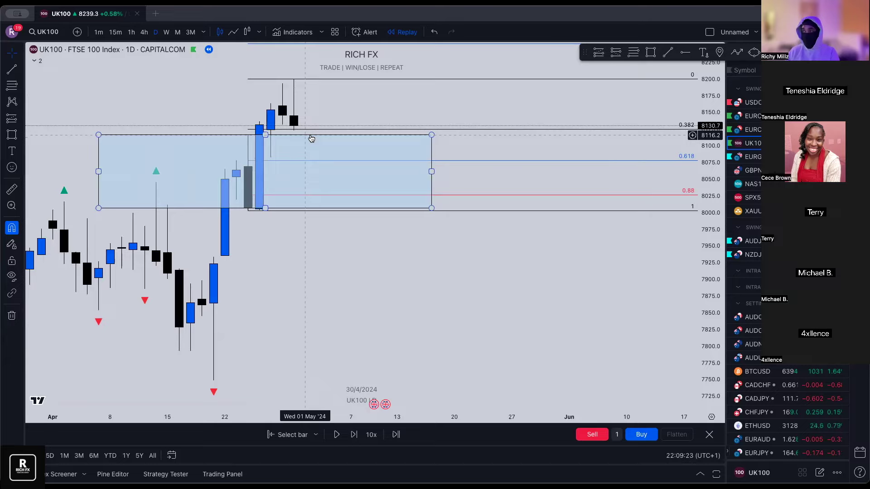
click(307, 134)
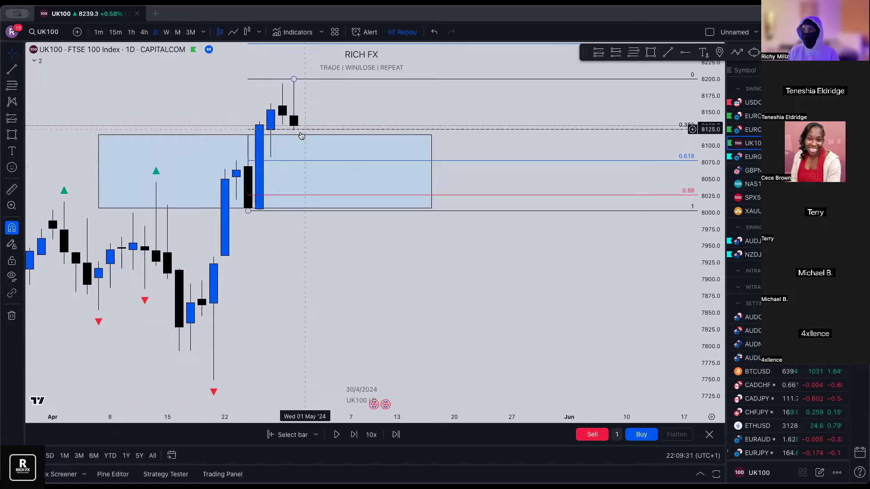
- Re-anchor the retracement's low end to the 30 April candle's low at about 8122.9 and inspect its levels
drag(247, 208, 291, 148)
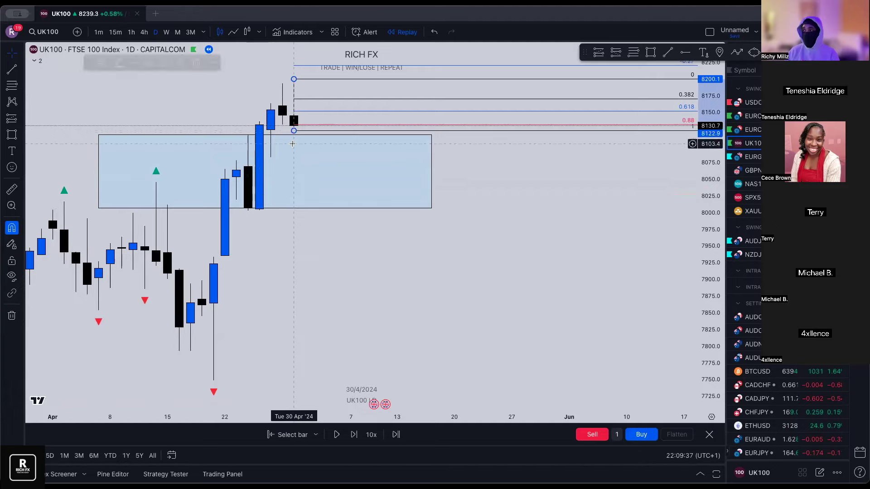
scroll(180, 140, up, 5)
scroll(180, 140, up, 3)
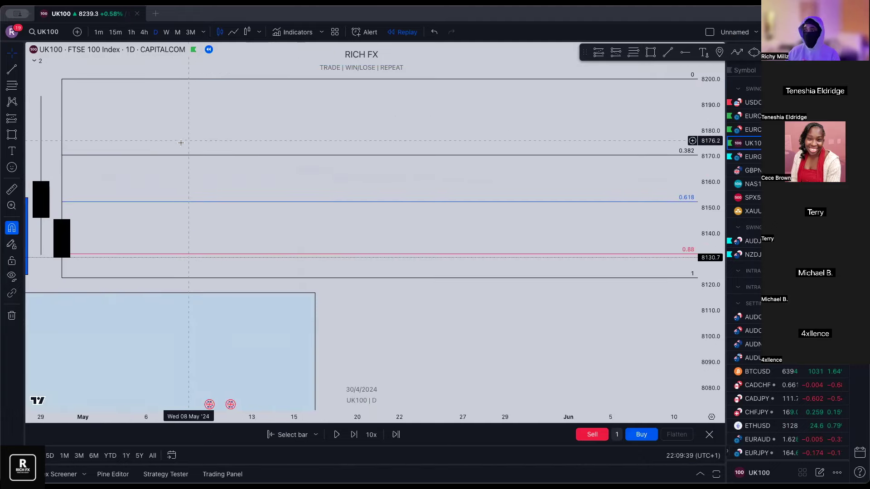
scroll(78, 267, left, 3)
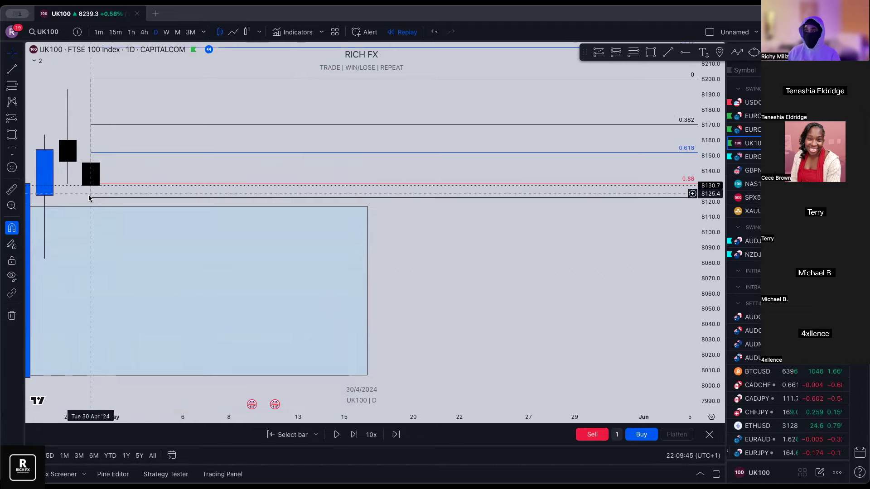
- Stretch the retracement's low end down into the blue zone at about 8098.2, and delete the retracement
drag(89, 198, 136, 237)
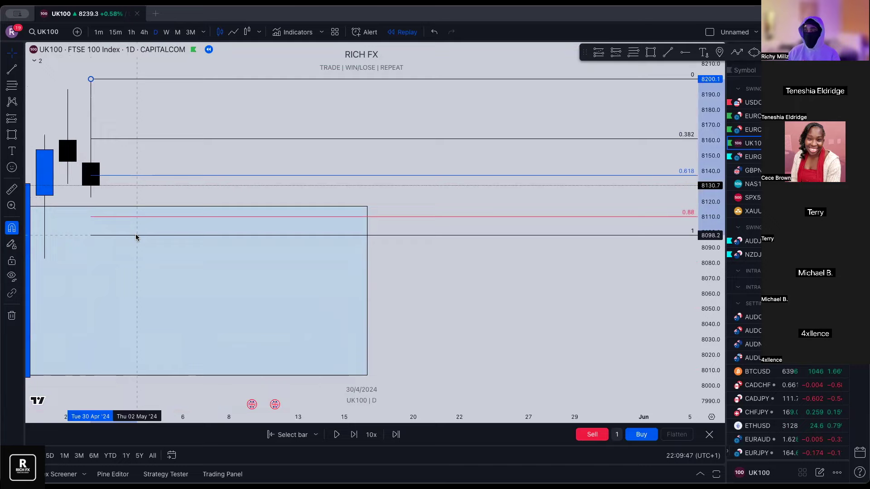
click(111, 94)
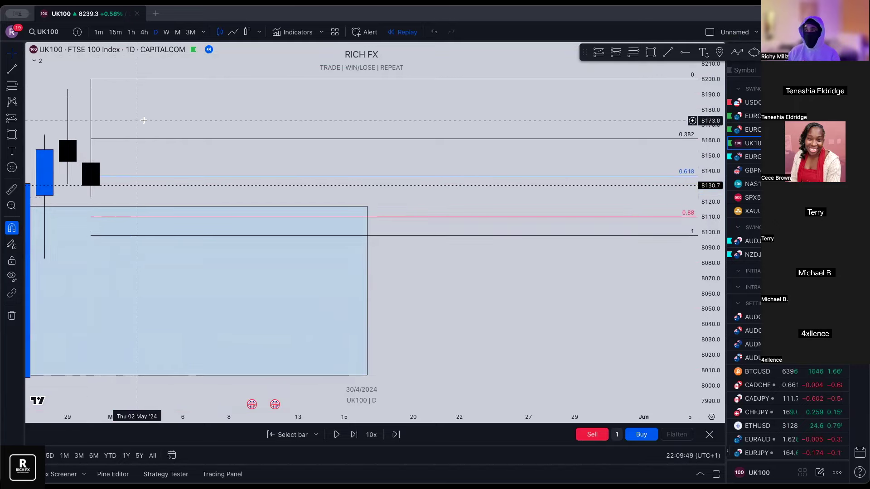
drag(143, 120, 271, 209)
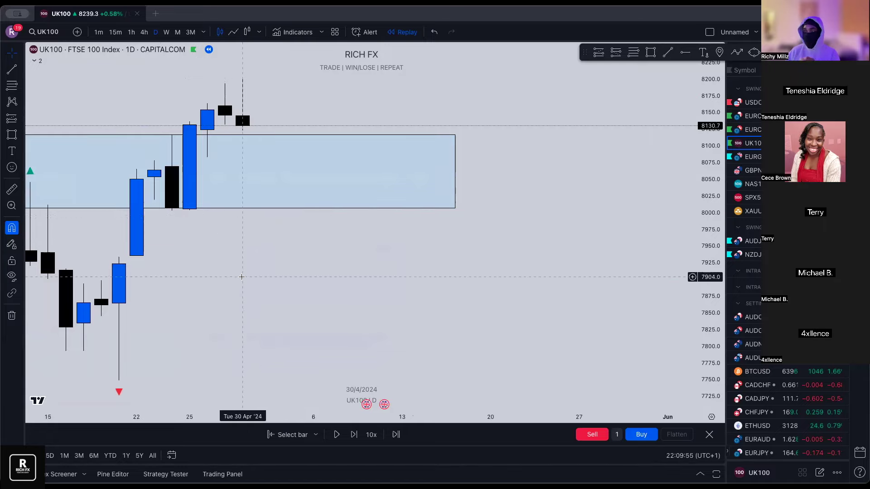
- Advance the UK100 replay by one daily candle to 1 May
scroll(241, 277, down, 1)
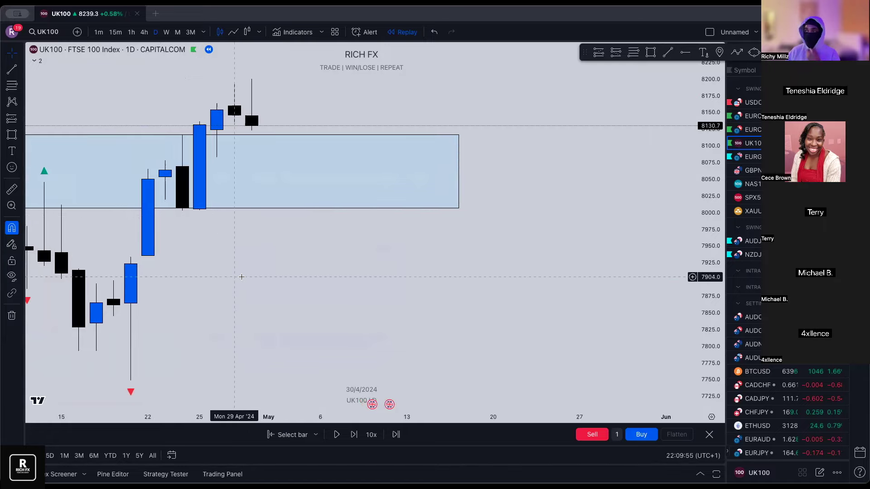
click(354, 434)
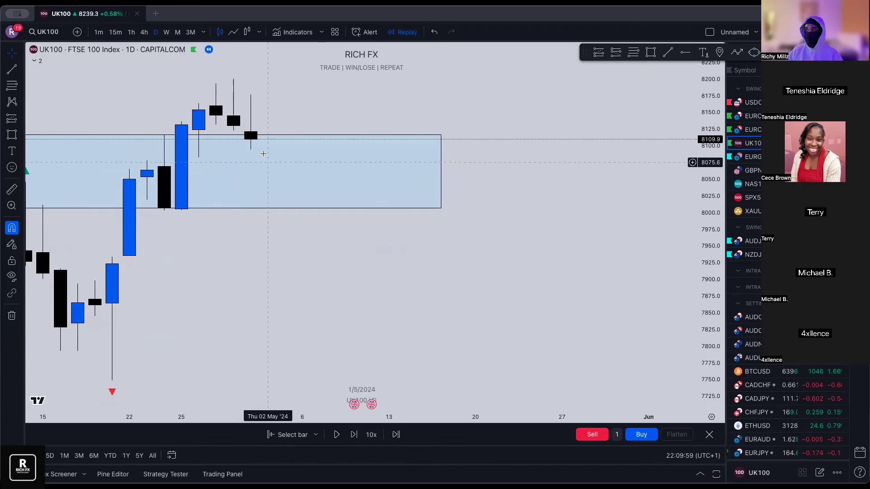
- Draw a Fibonacci retracement from the 30 April high at about 8200.1 down to the 1 May candle's low at about 8094.4
click(634, 53)
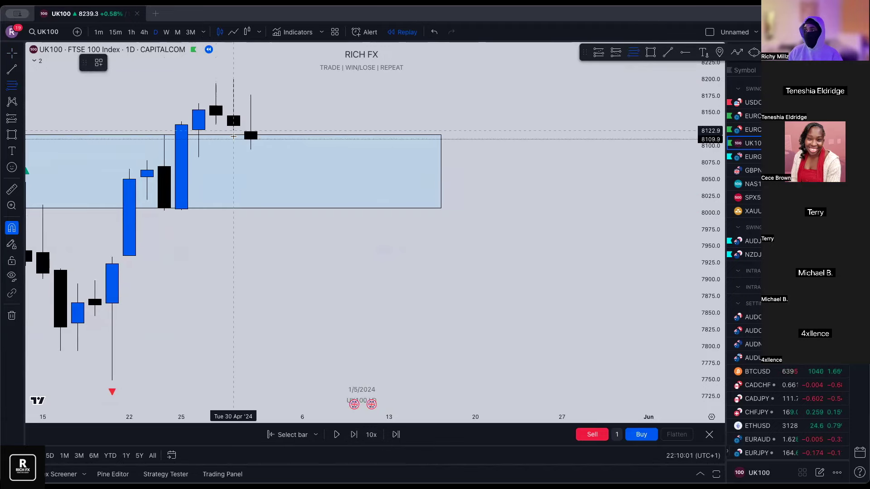
click(233, 131)
click(234, 79)
key(alt+f)
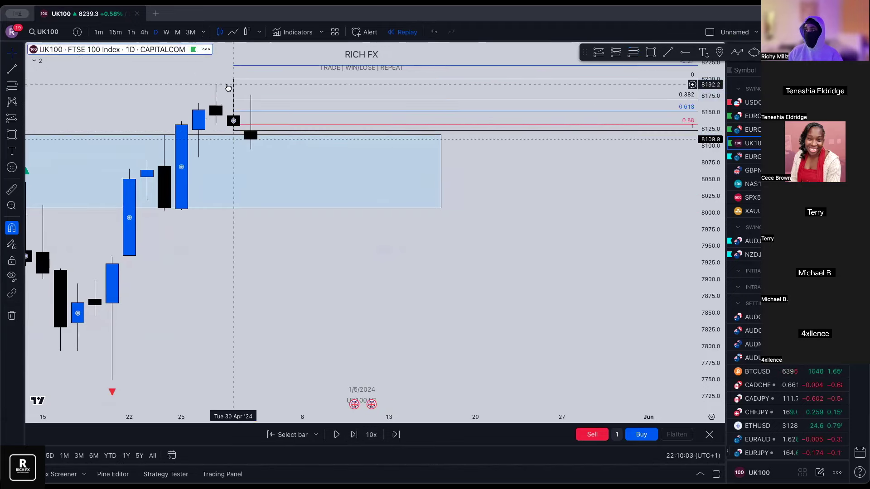
mouse_move(233, 130)
mouse_down()
mouse_move(232, 107)
mouse_move(251, 150)
mouse_up()
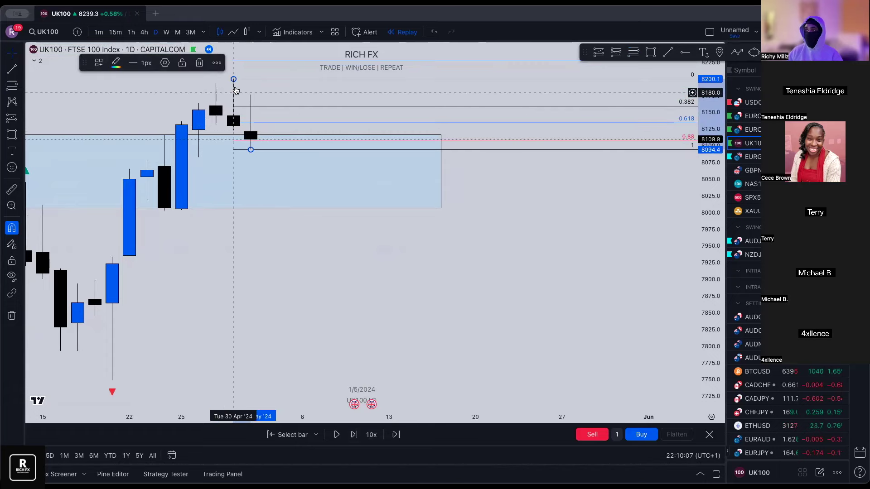
click(163, 102)
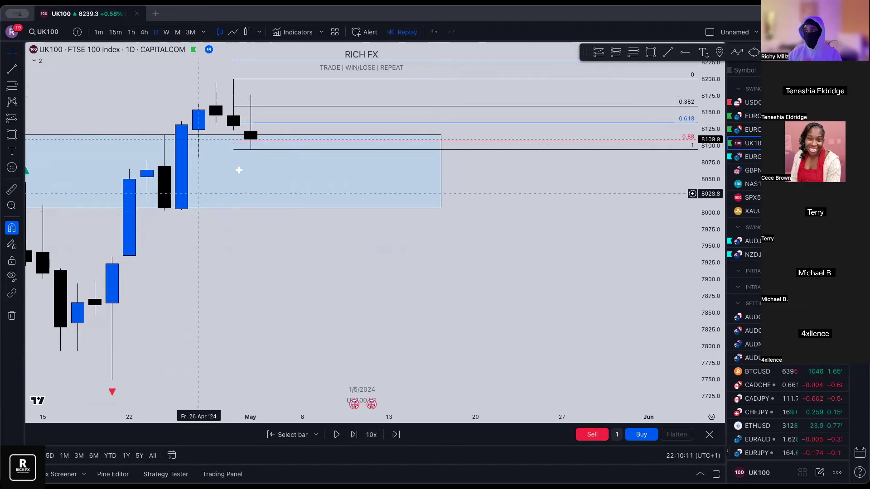
- Stretch the retracement's low end to the 25 April candle's low at about 8003.4, and return it to the 1 May low at about 8094.4
click(251, 150)
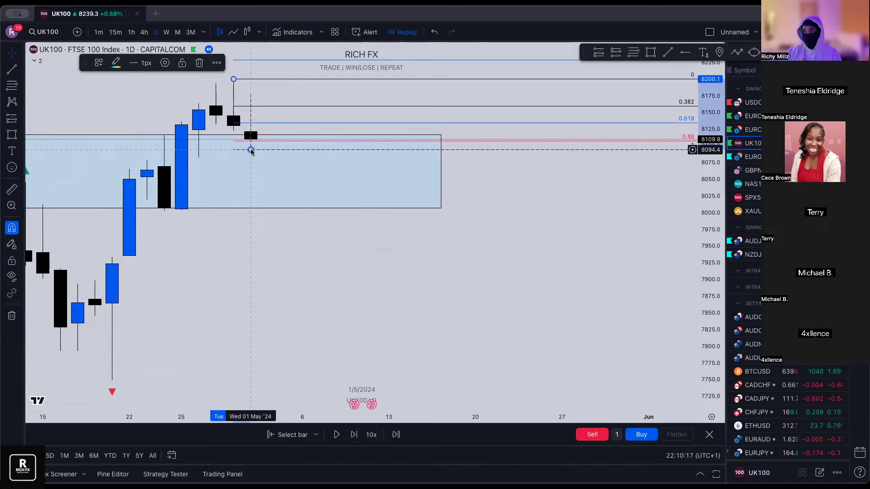
drag(251, 150, 181, 210)
click(208, 145)
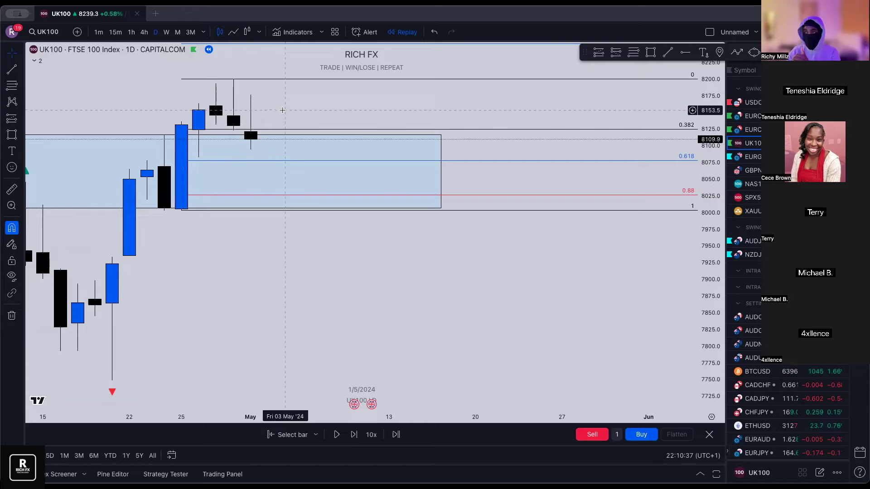
click(181, 210)
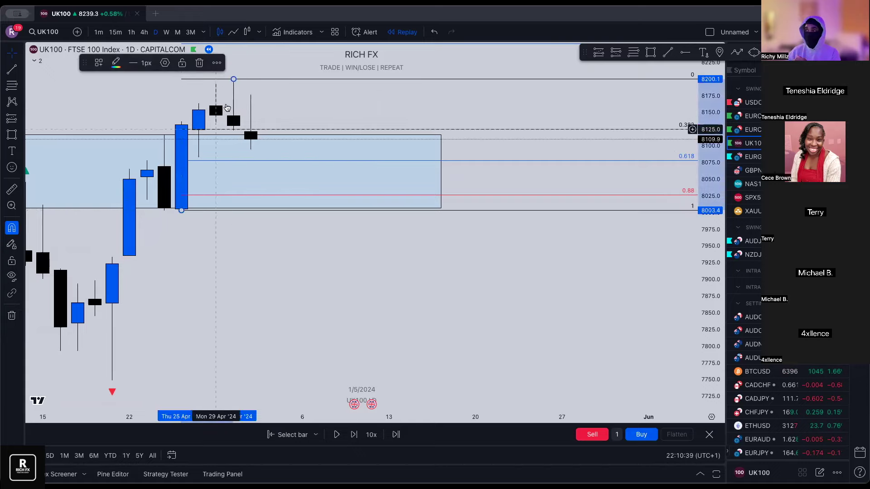
click(229, 112)
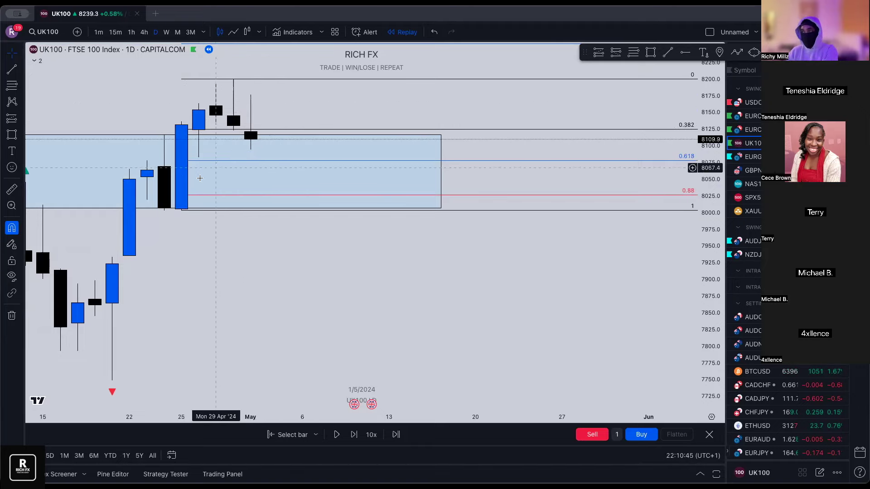
drag(183, 208, 247, 165)
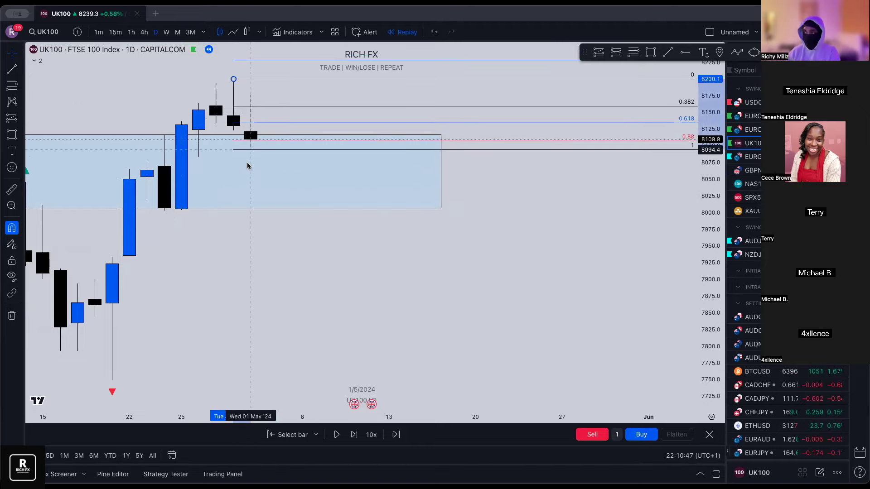
click(277, 246)
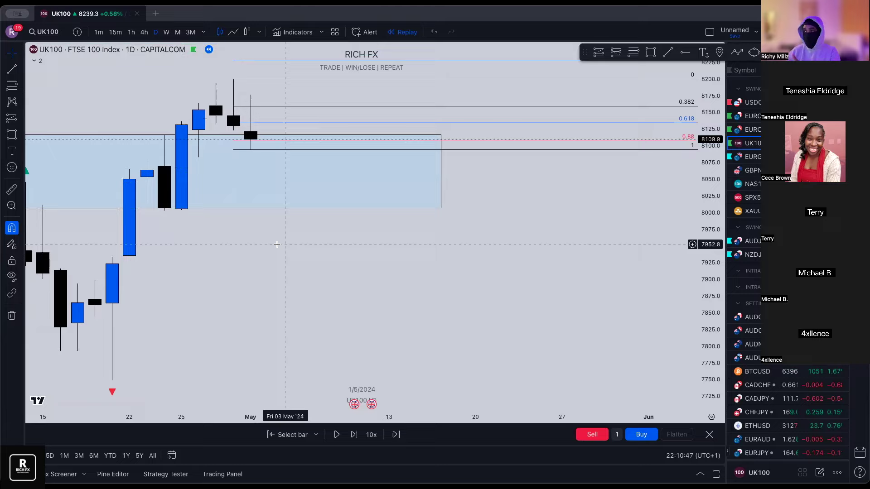
- Switch the UK100 chart to the 4-hour timeframe and advance the replay by one candle to 2 May
click(144, 33)
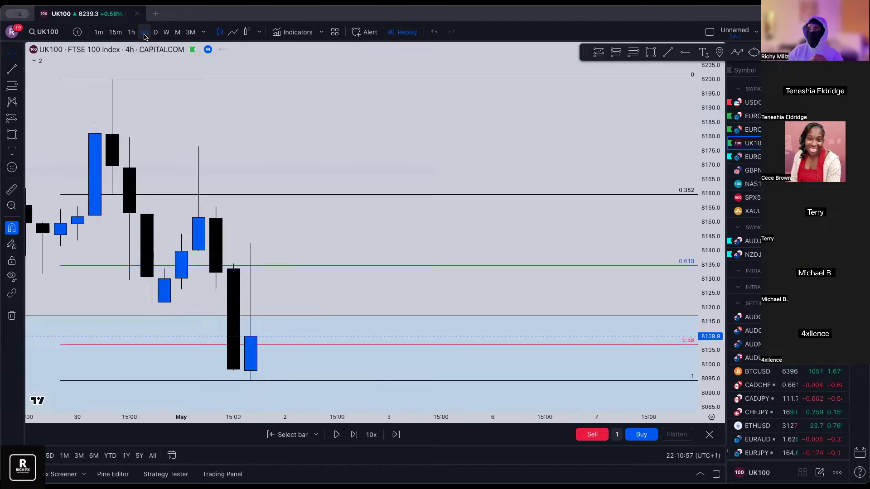
scroll(358, 241, down, 3)
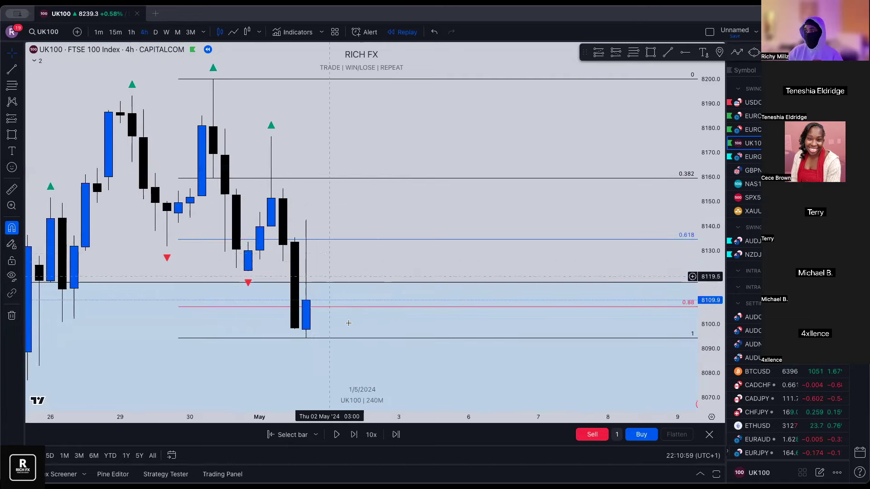
click(354, 435)
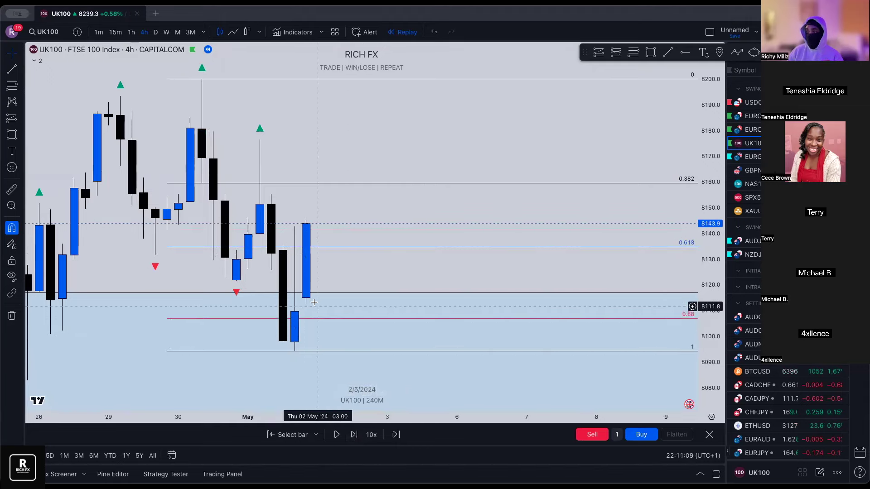
- Place a long position with entry at the 0.618 level 8134.7, target at the -0.27 level 8228.4 and stop at about 8094.4
click(599, 53)
click(330, 246)
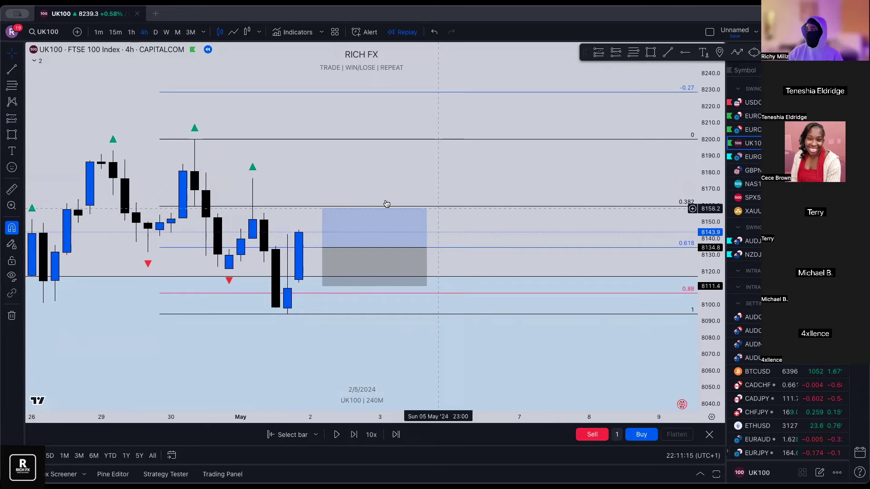
drag(322, 209, 324, 92)
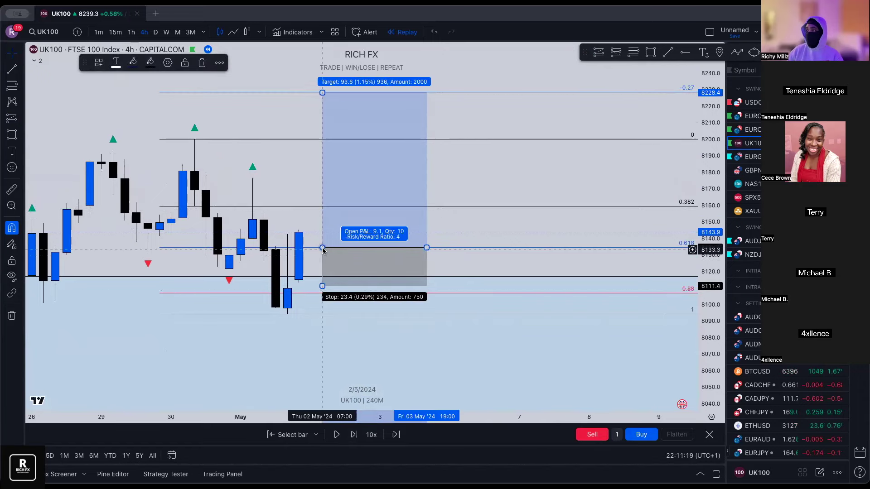
drag(323, 283, 288, 317)
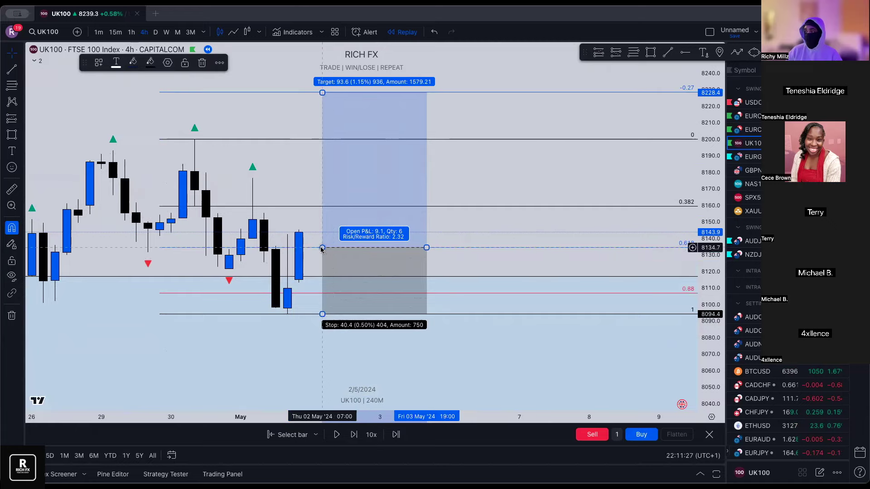
mouse_move(321, 249)
mouse_down()
mouse_move(319, 260)
mouse_move(323, 250)
mouse_up()
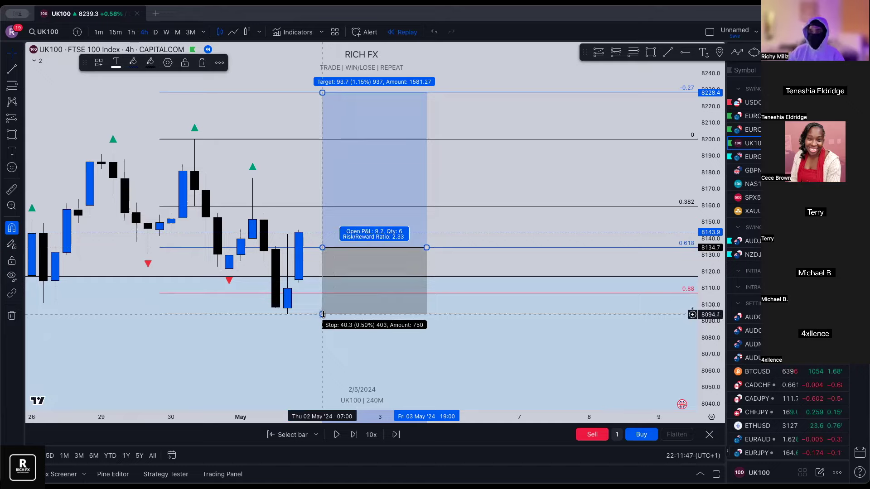
- Tighten the long position's stop to 8103.7 and shift the position one bar earlier, beside the latest candle
drag(322, 315, 319, 299)
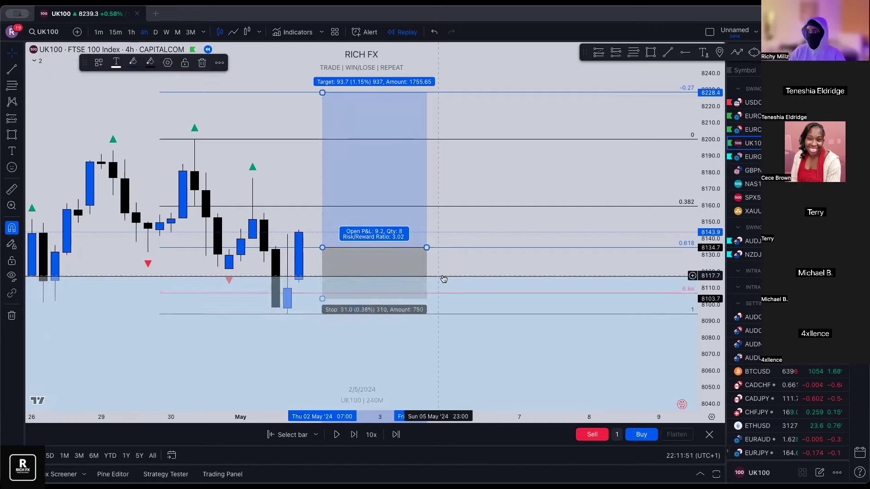
key(Left)
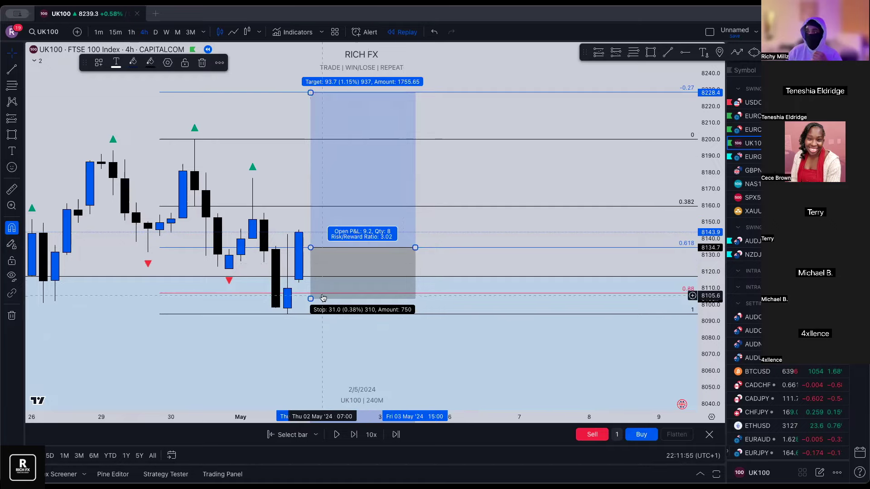
click(334, 399)
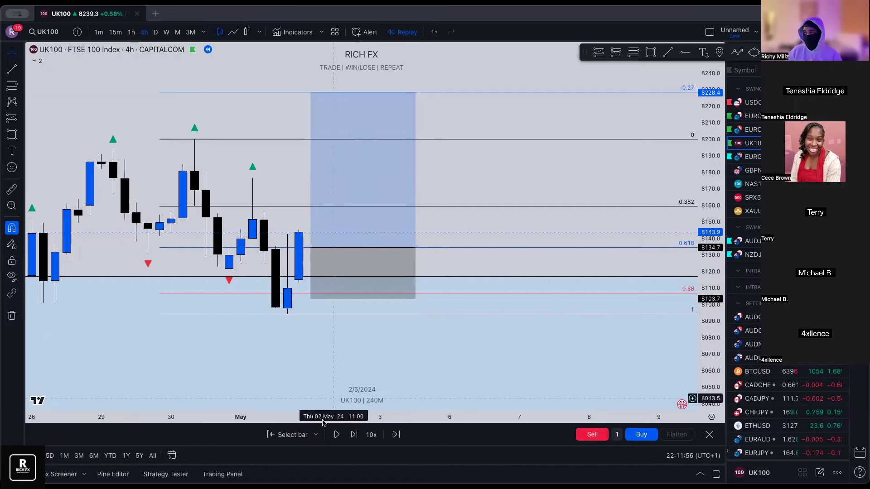
- Advance the 4-hour replay candle by candle to the 2 May 15:00 candle, following the long position's entry
click(354, 434)
click(355, 435)
click(355, 435)
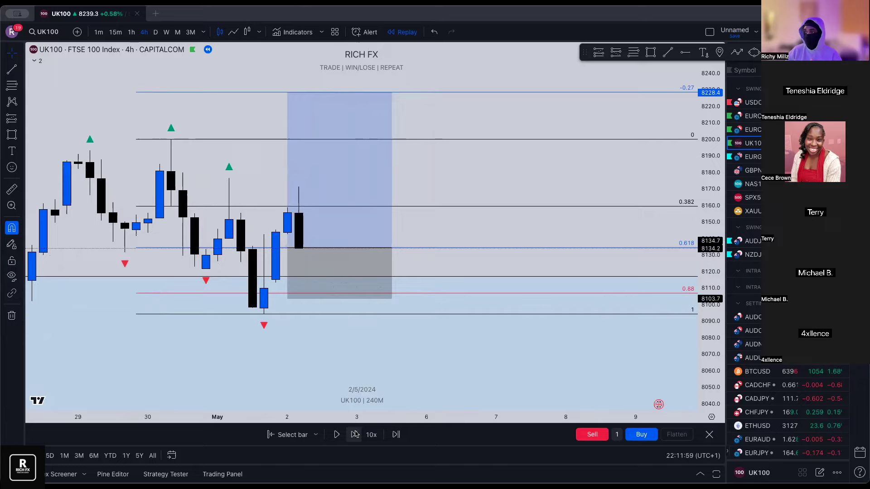
click(355, 435)
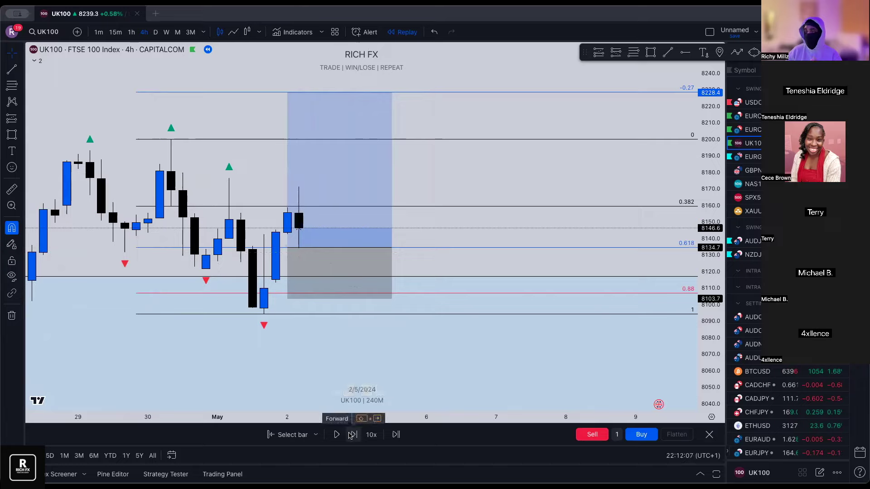
click(353, 434)
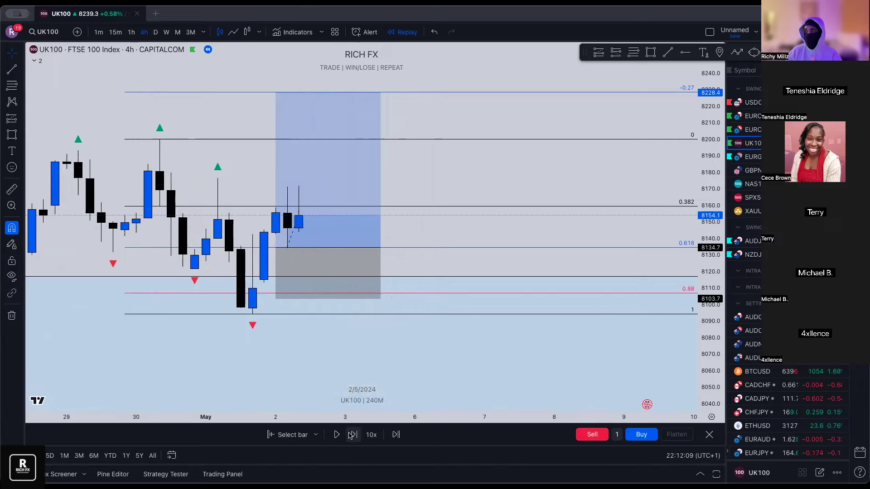
click(352, 434)
click(353, 435)
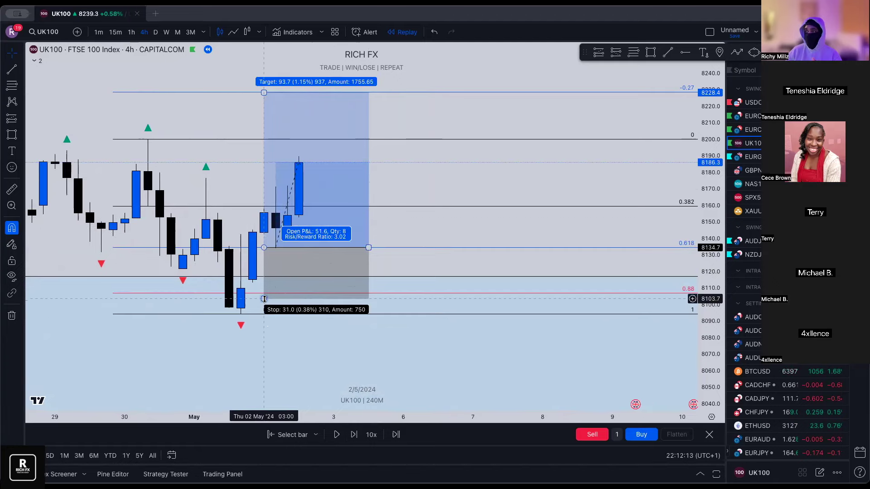
- Move the long position's stop up to 8134.6, just under its entry, and advance the replay by two 4-hour candles
click(372, 216)
click(413, 169)
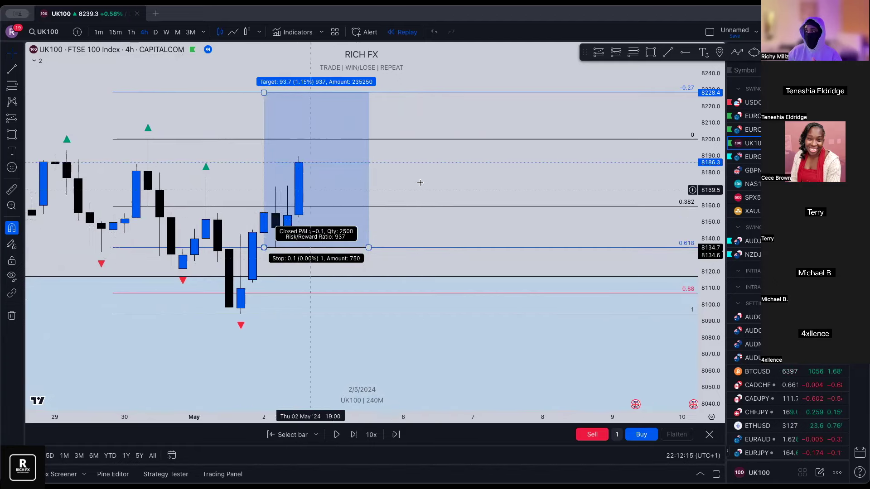
click(354, 434)
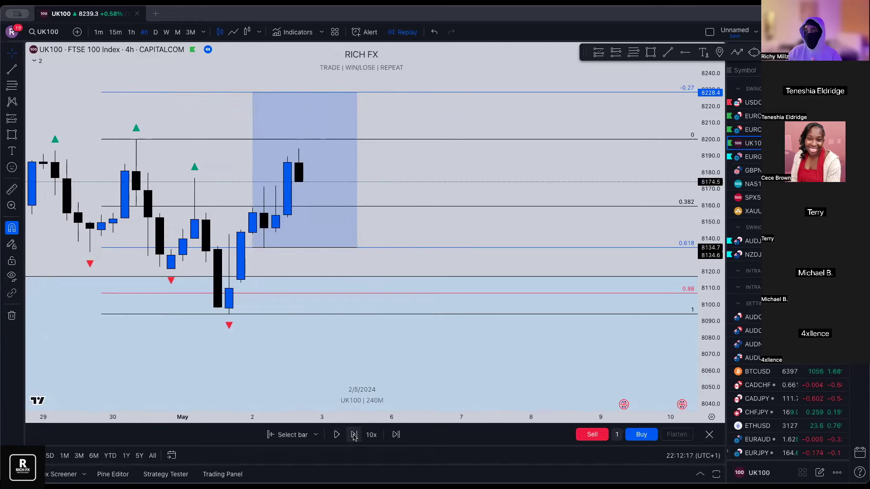
click(353, 434)
click(354, 435)
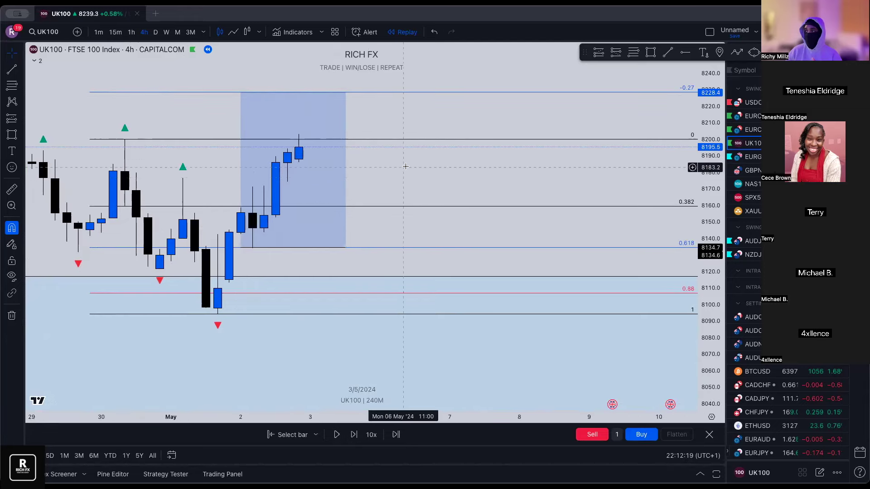
- Draw a rectangle zone from 8151.6 to 8176.6 over the 1 May candle's upper wick, extending to 6 May 23:00
key(alt+shift+r)
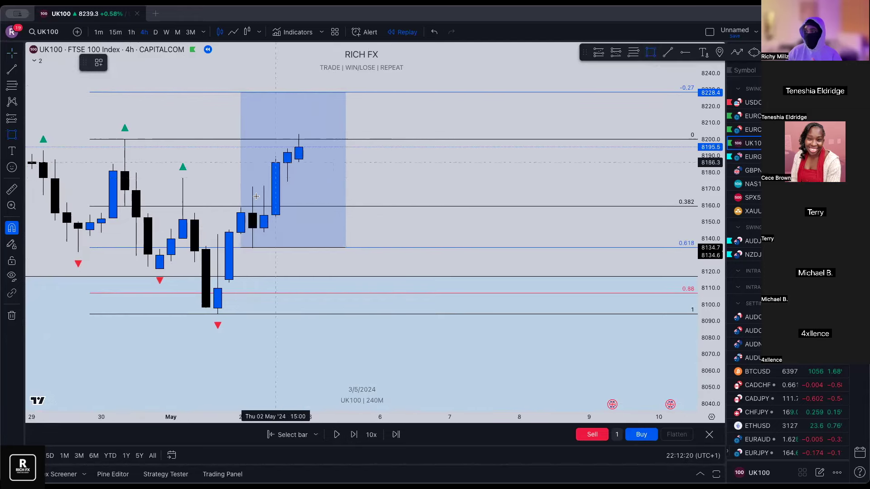
click(181, 214)
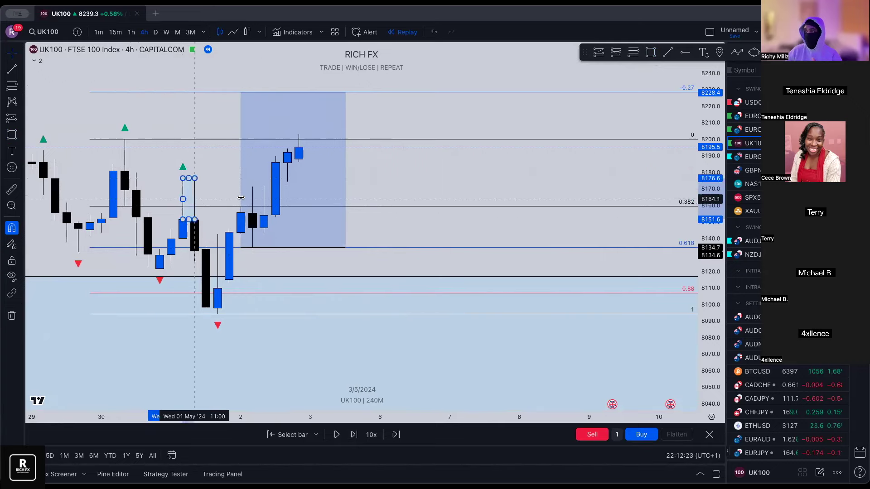
click(438, 178)
click(463, 179)
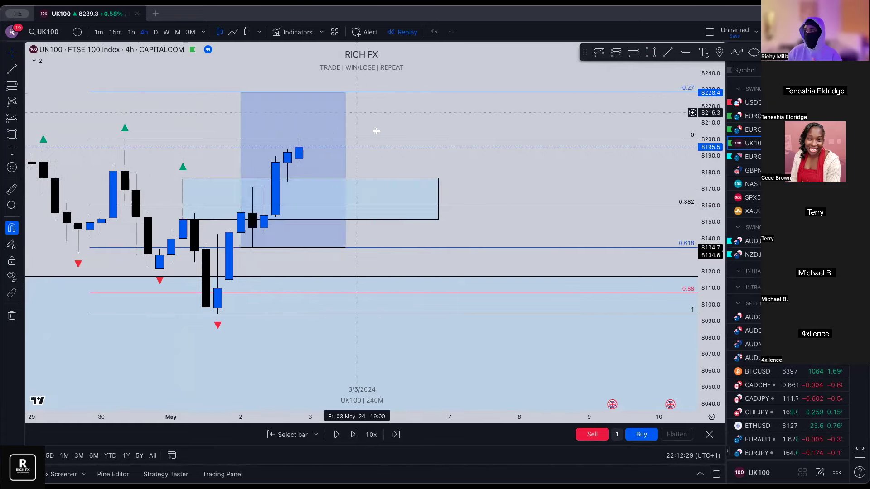
- Advance the 4-hour replay candle by candle to the 3 May 11:00 candle at the long position's target
click(354, 435)
click(354, 435)
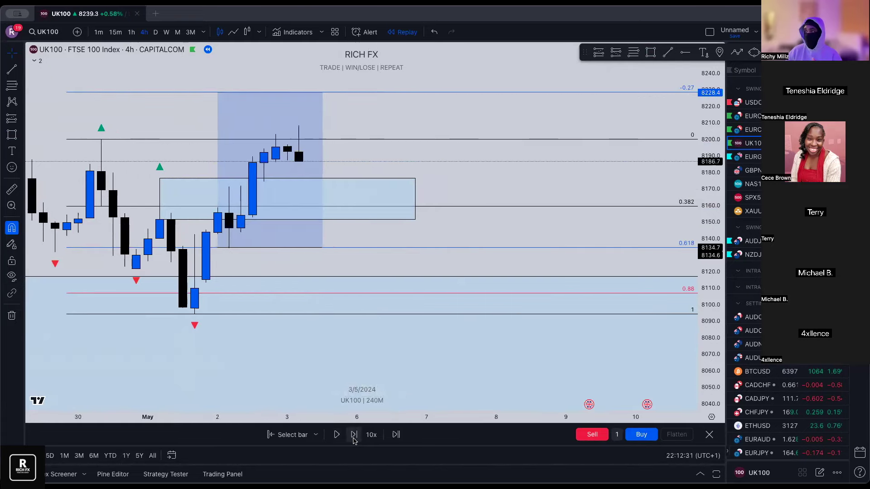
click(354, 435)
click(353, 435)
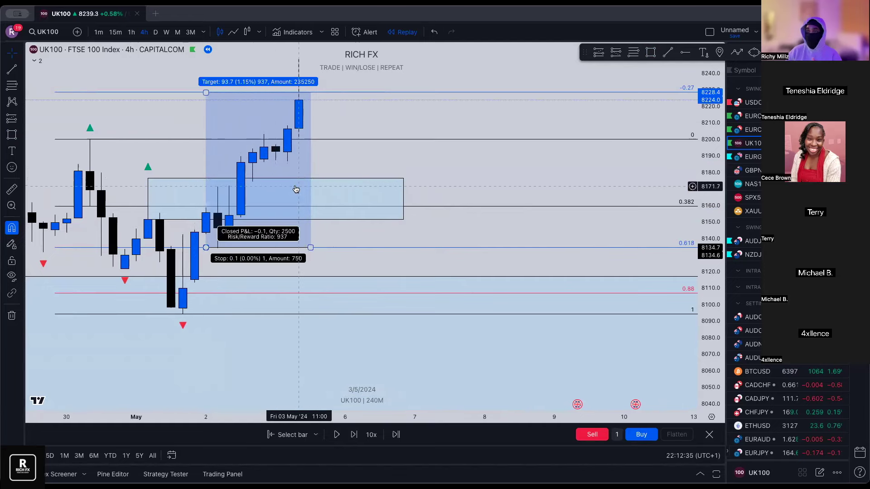
- Widen the 8151.6–8176.6 zone, extending its end to 7 May 03:00 and its start back to 30 April
scroll(290, 183, left, 2)
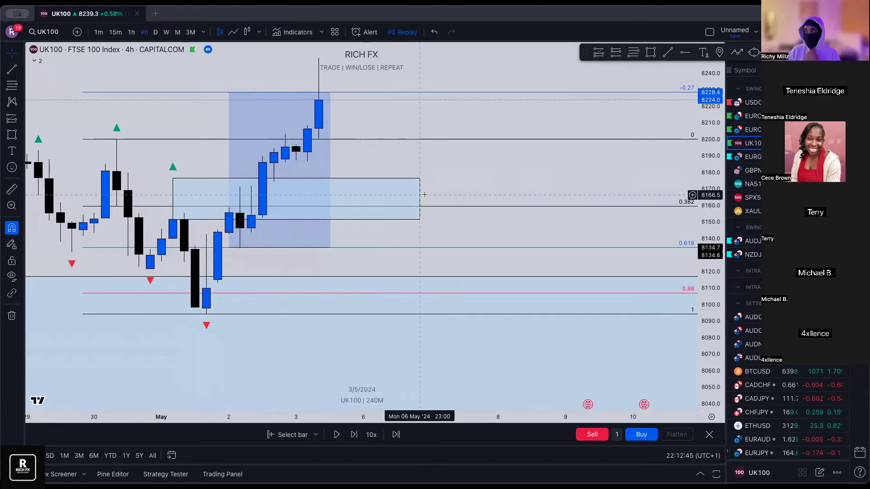
drag(420, 199, 431, 200)
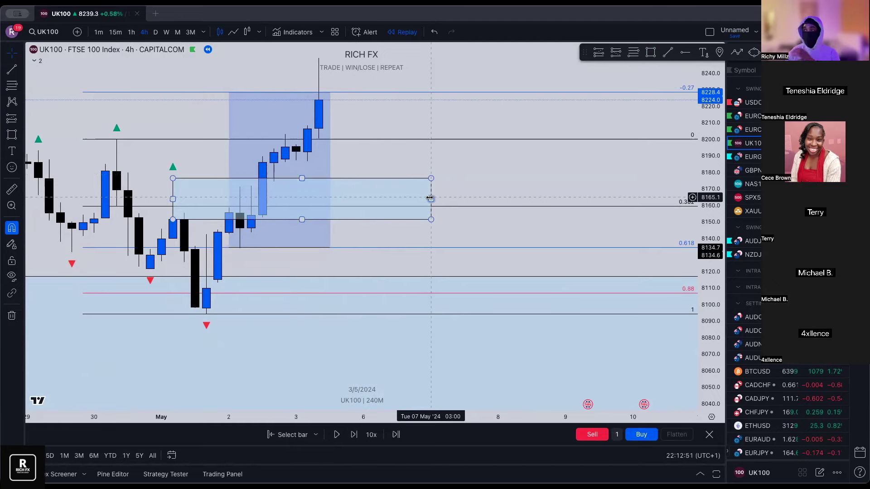
drag(172, 199, 92, 197)
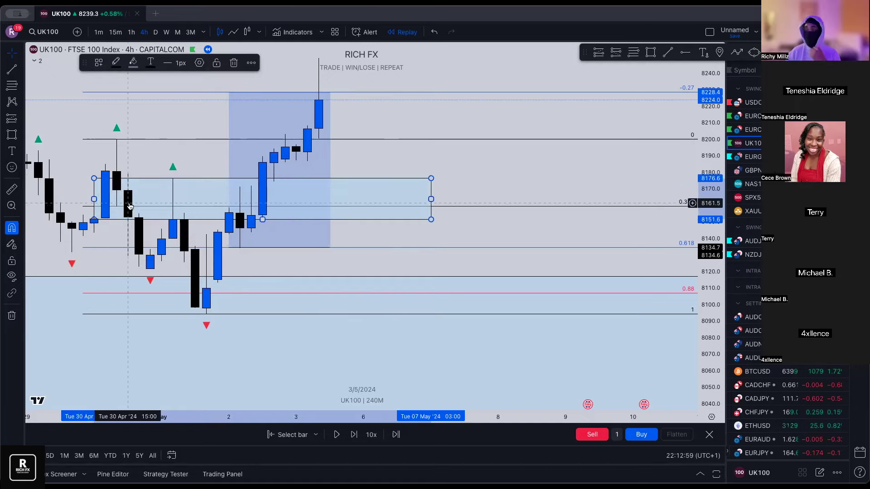
- Delete the 8151.6–8176.6 rectangle zone and extend the long position's end to 3 May 19:00
scroll(135, 199, right, 2)
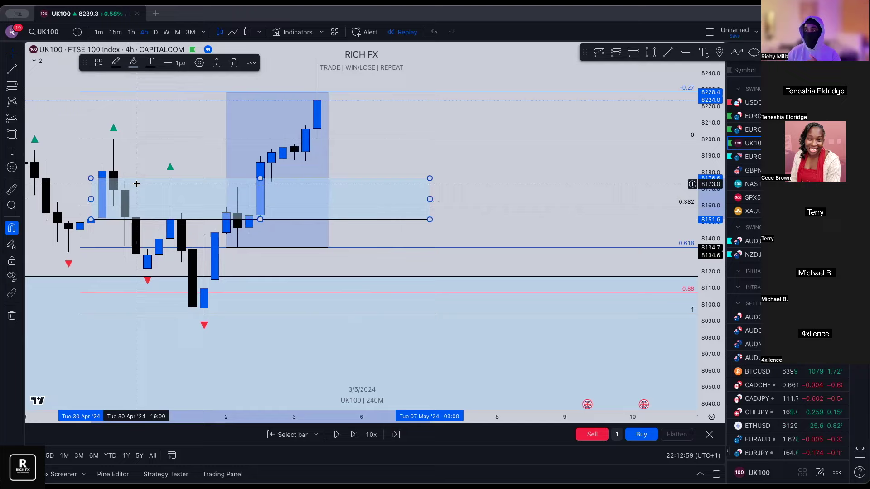
click(179, 181)
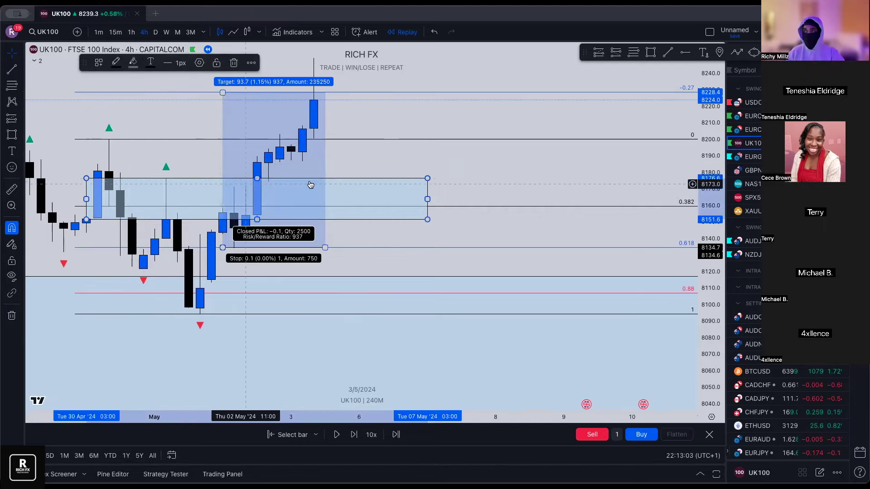
key(Delete)
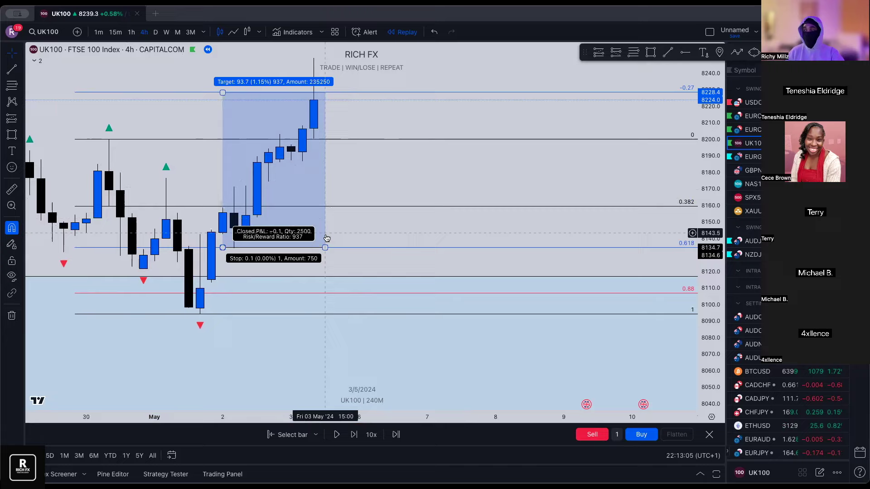
drag(327, 238, 349, 237)
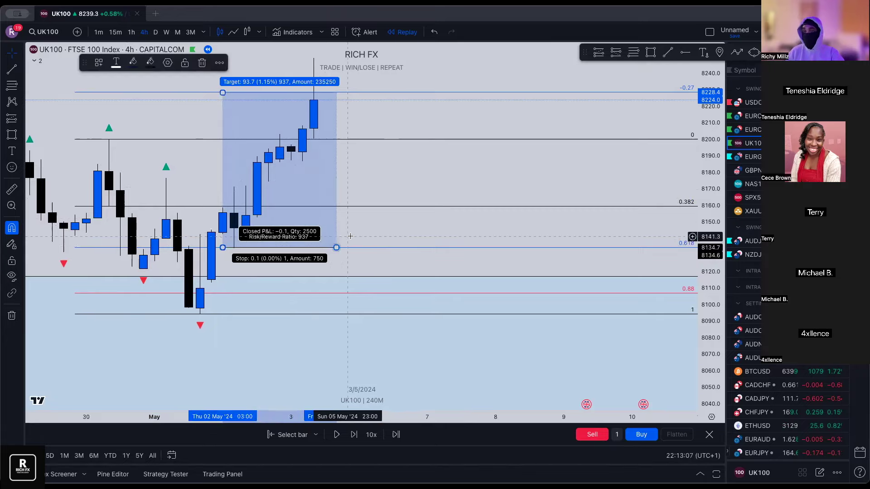
scroll(350, 236, down, 1)
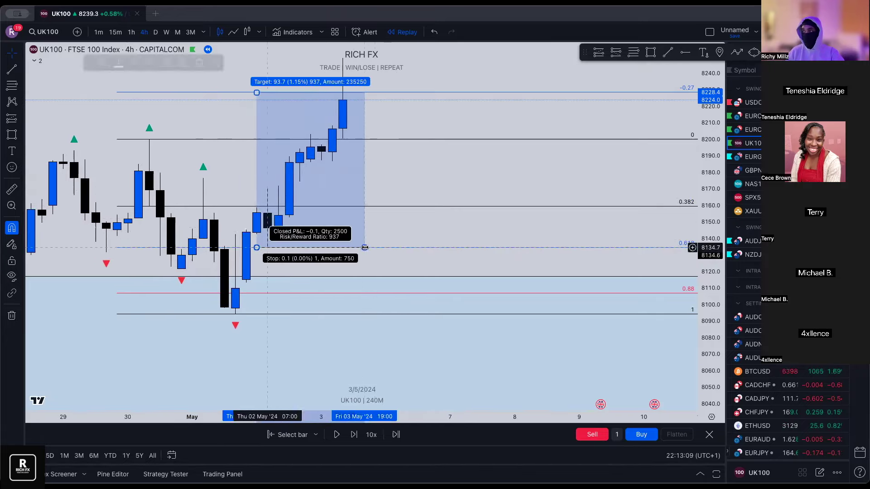
- Measure the bars and time from the 2 May 03:00 entry candle to the 3 May 11:00 target candle, then examine the entry candles
click(386, 233)
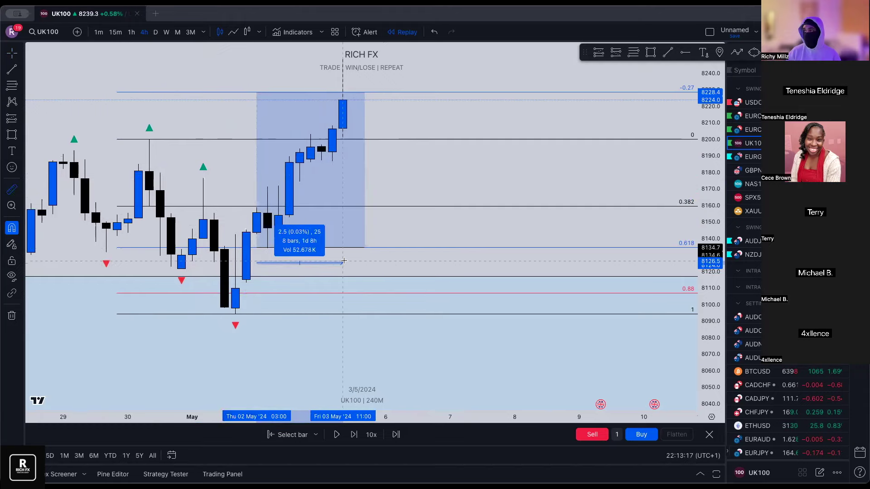
click(394, 227)
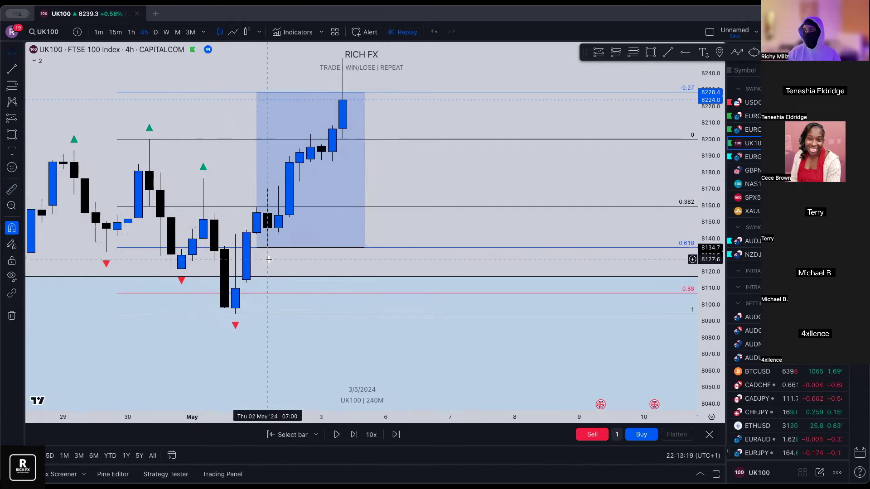
shift+click(268, 249)
click(388, 217)
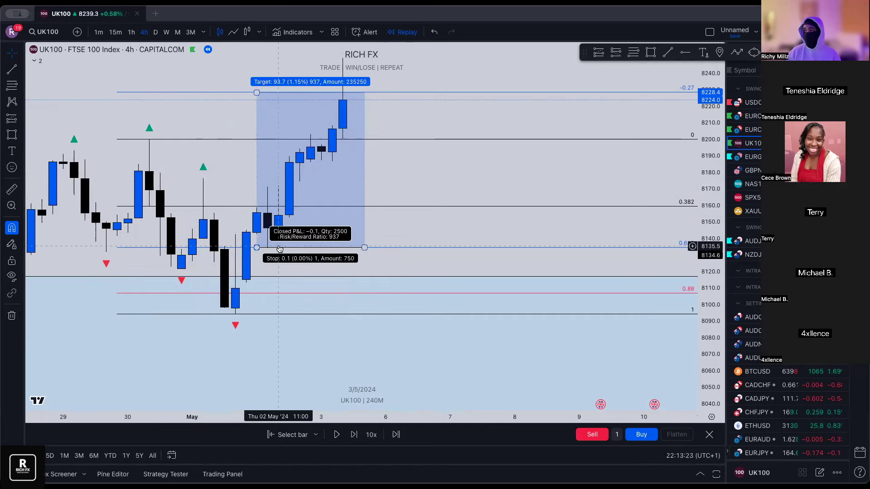
mouse_move(256, 235)
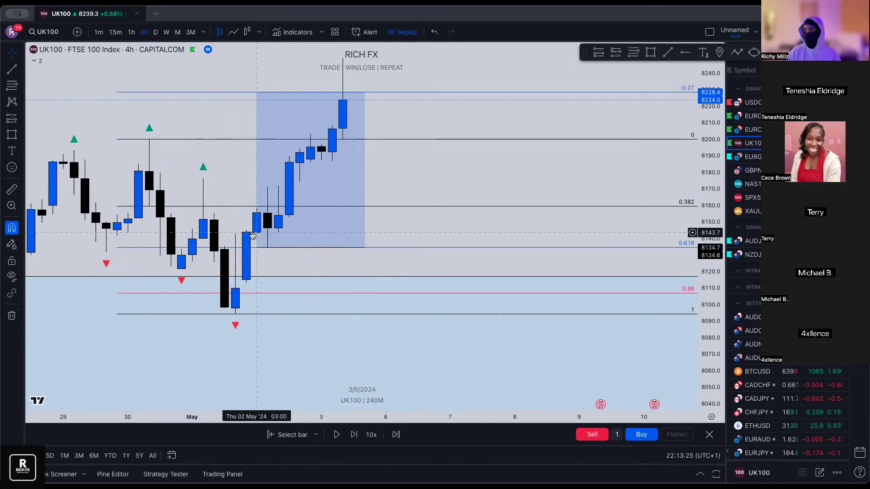
mouse_move(273, 252)
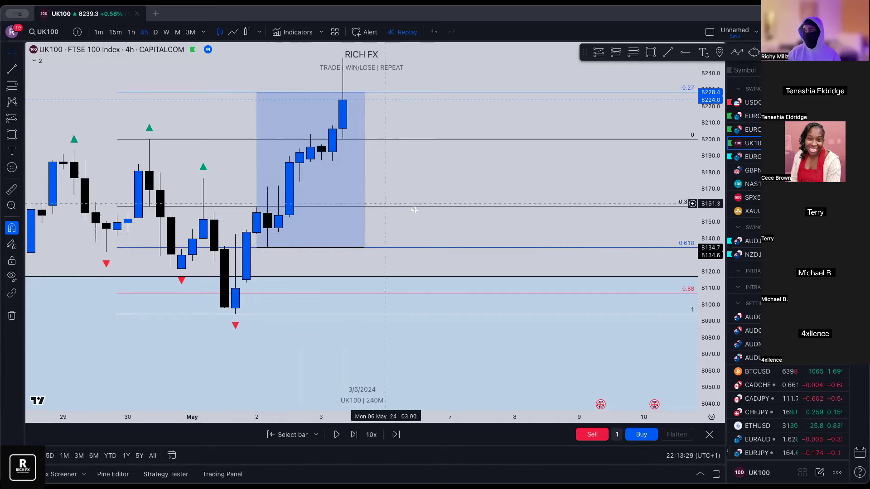
- Remove all drawings from the UK100 chart and switch it to the daily timeframe
scroll(426, 228, down, 1)
scroll(426, 228, down, 2)
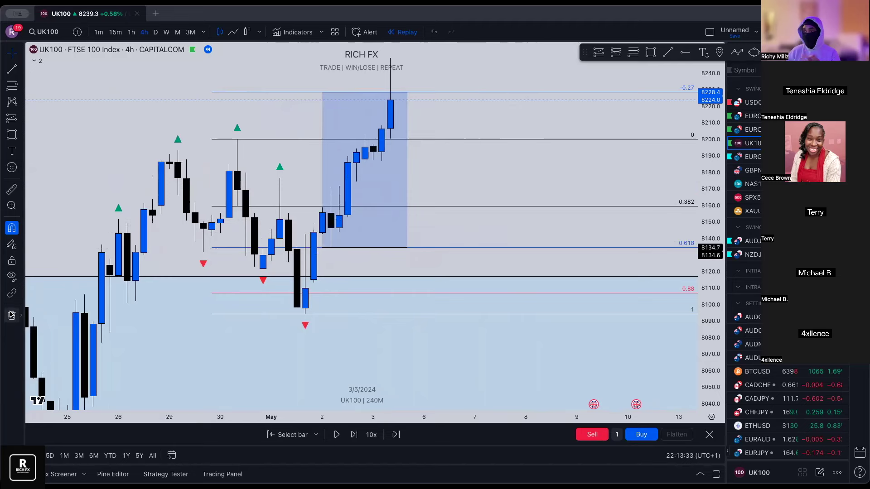
click(12, 315)
click(58, 315)
click(156, 32)
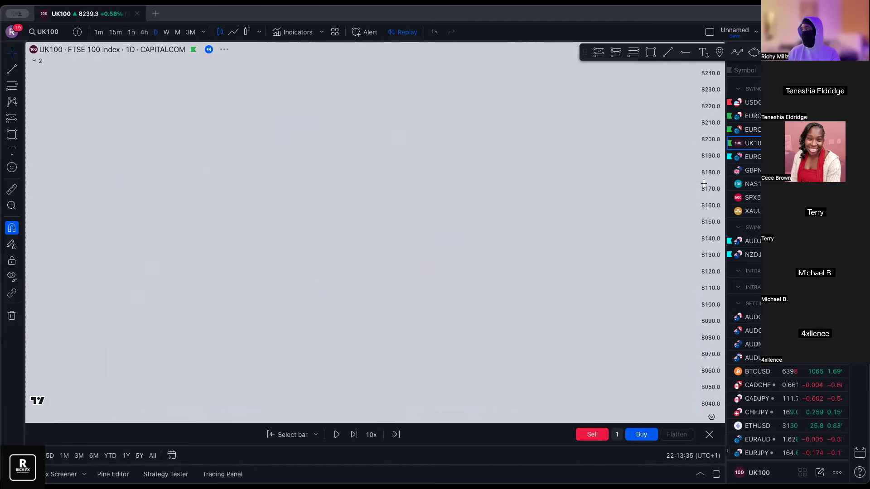
- Review the daily charts of EURGBP, GBPNZD, NAS100USD and XAUUSD, also checking NAS100USD on the 4-hour timeframe
click(753, 157)
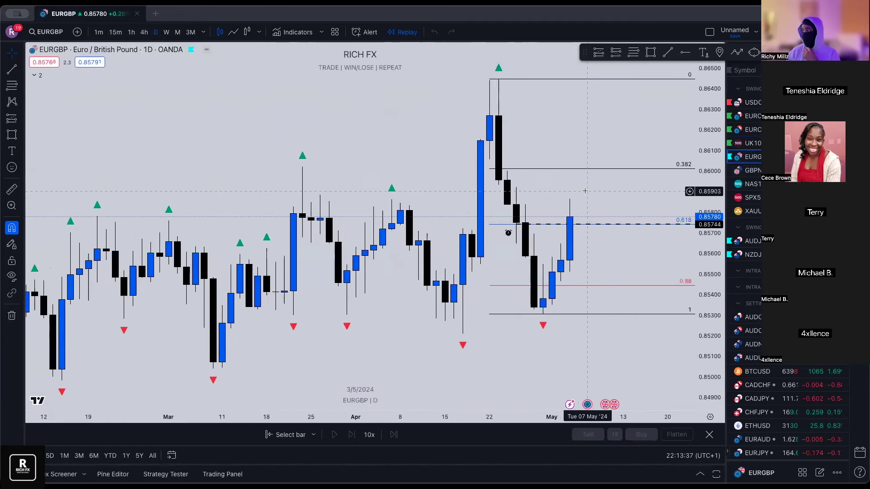
key(Down)
scroll(588, 181, right, 5)
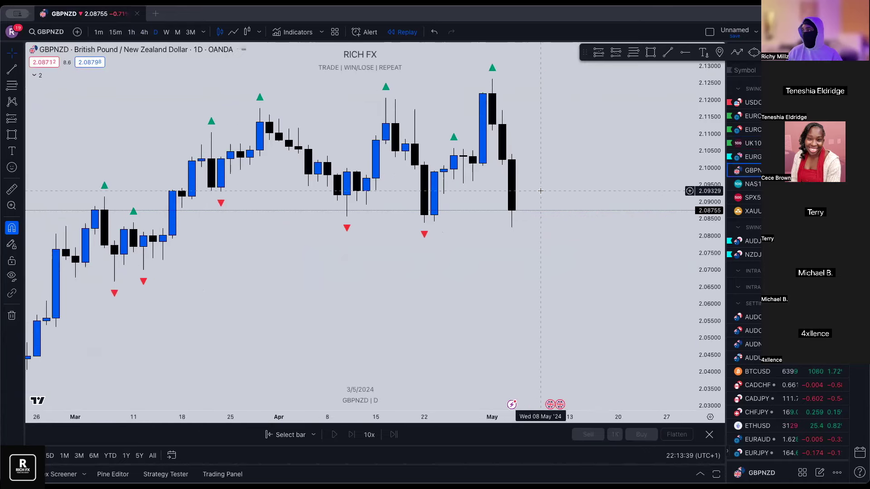
click(753, 184)
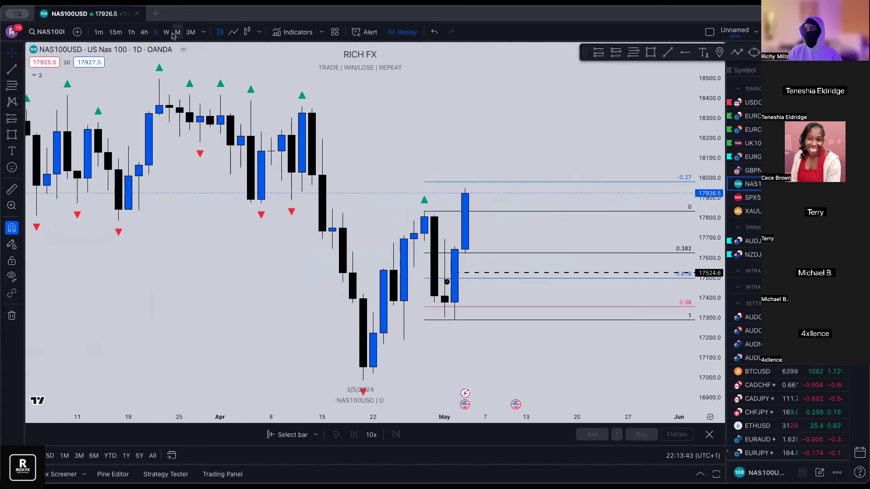
click(143, 33)
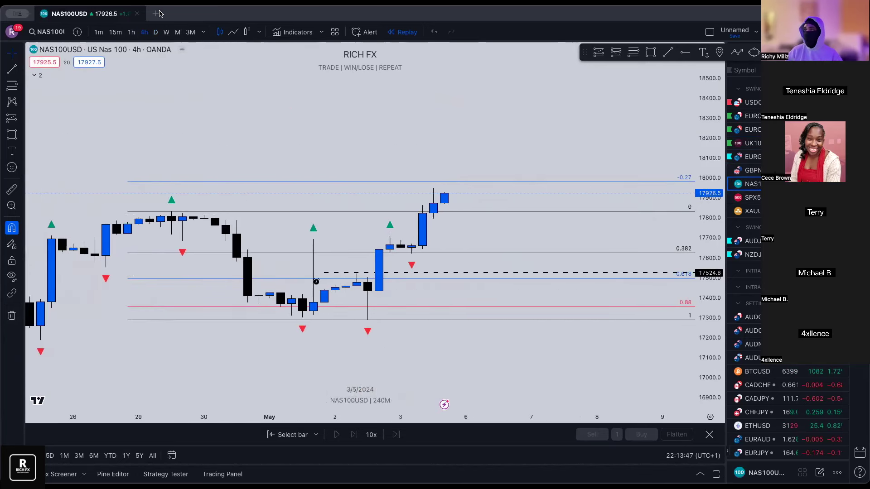
click(156, 32)
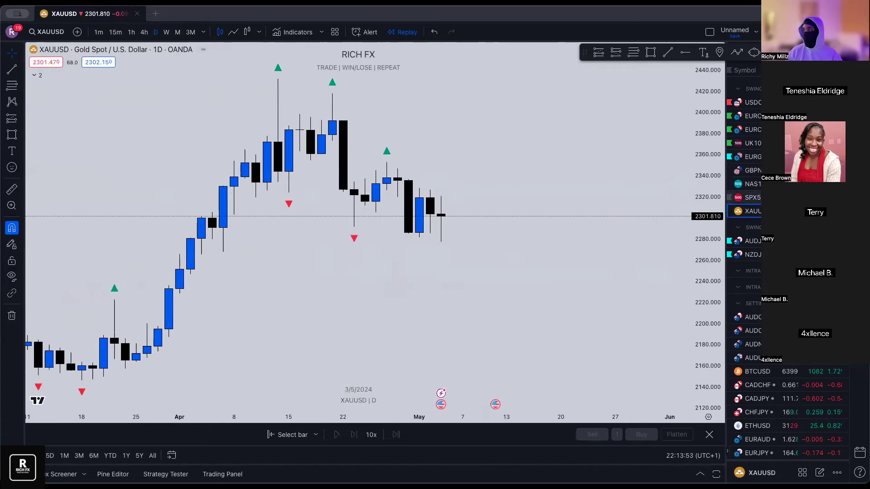
- Return to NAS100USD and compare its retracement on the 4-hour and daily timeframes
key(Up)
key(Up)
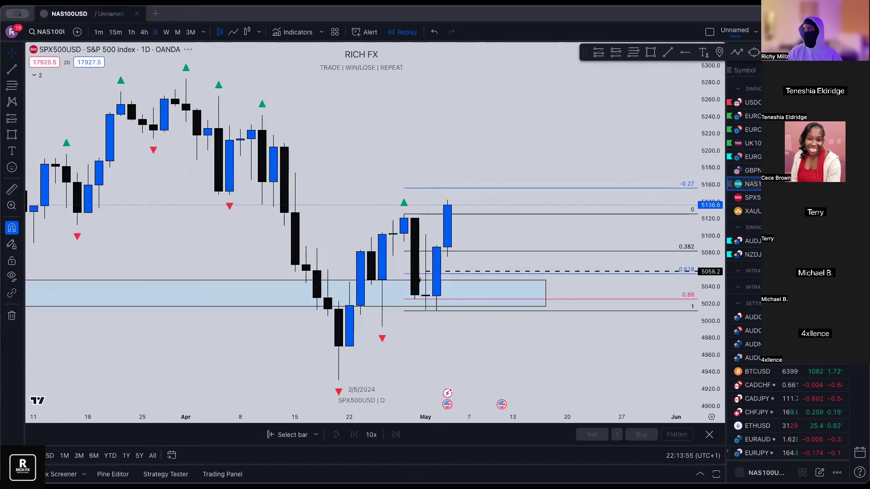
click(144, 32)
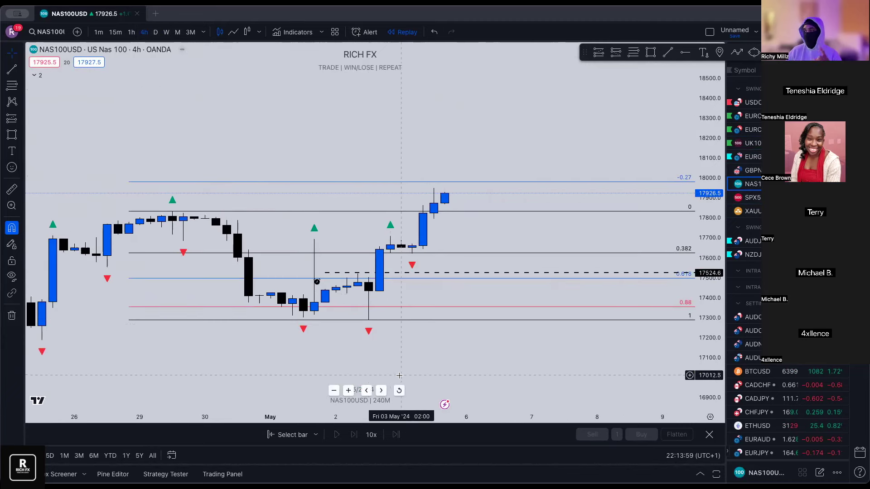
click(399, 392)
scroll(350, 261, up, 5)
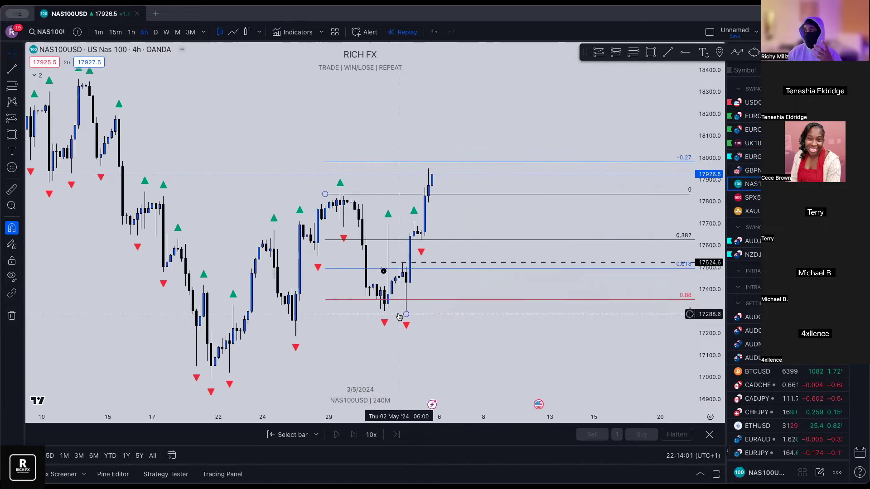
click(155, 32)
scroll(320, 237, up, 4)
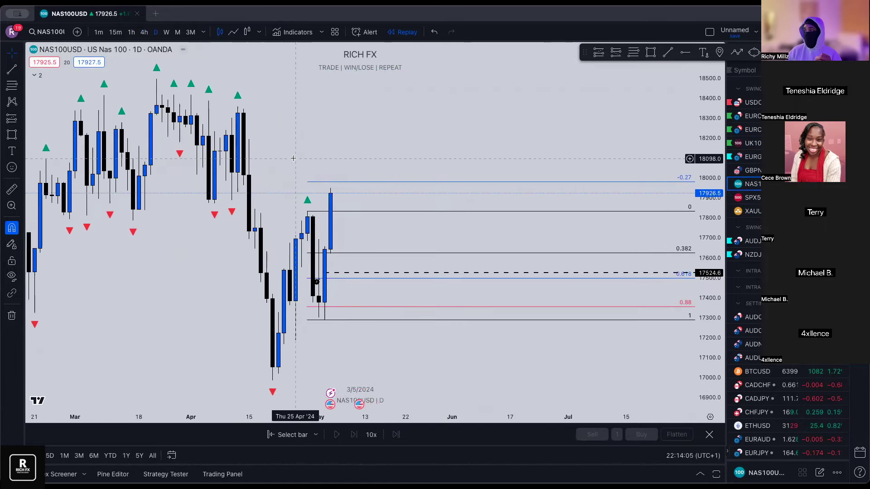
- Remove all drawings from the NAS100USD daily chart
scroll(295, 245, down, 3)
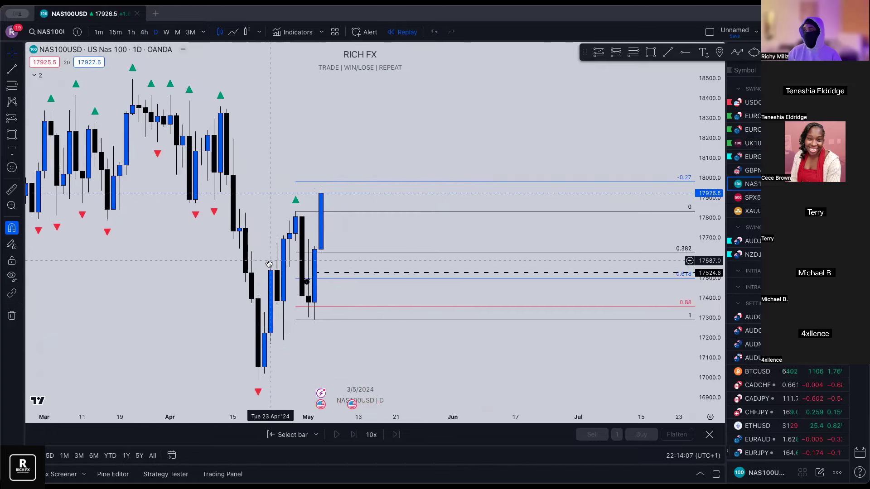
scroll(268, 261, left, 5)
scroll(274, 262, up, 2)
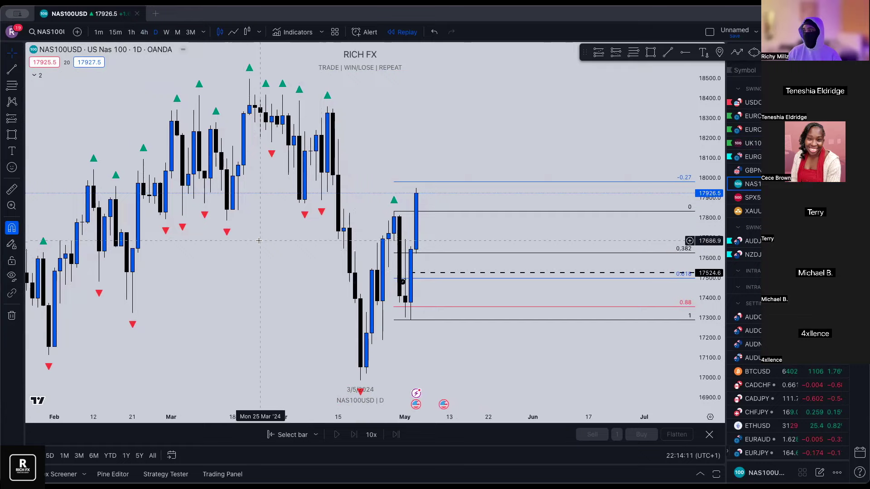
click(12, 316)
click(63, 309)
- Draw a rectangle zone from 17324.4 to 17648.2 on the daily chart, spanning 21 February to 17 May
click(652, 52)
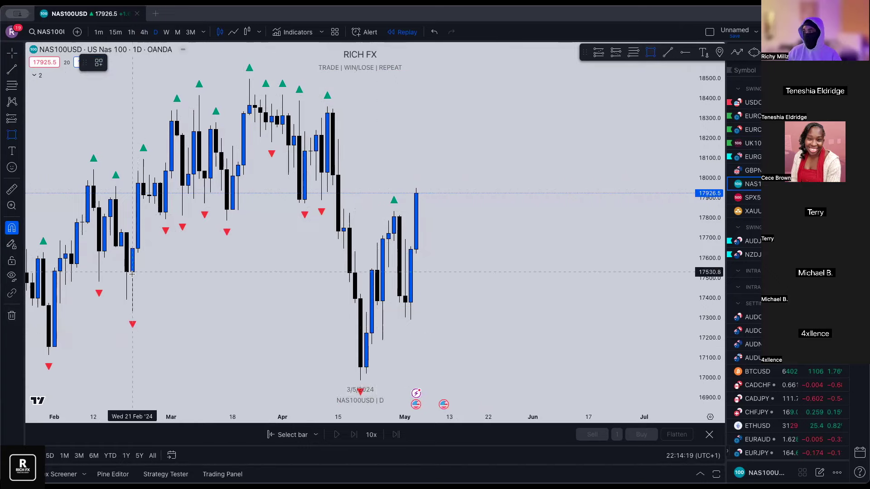
click(132, 313)
drag(132, 273, 472, 273)
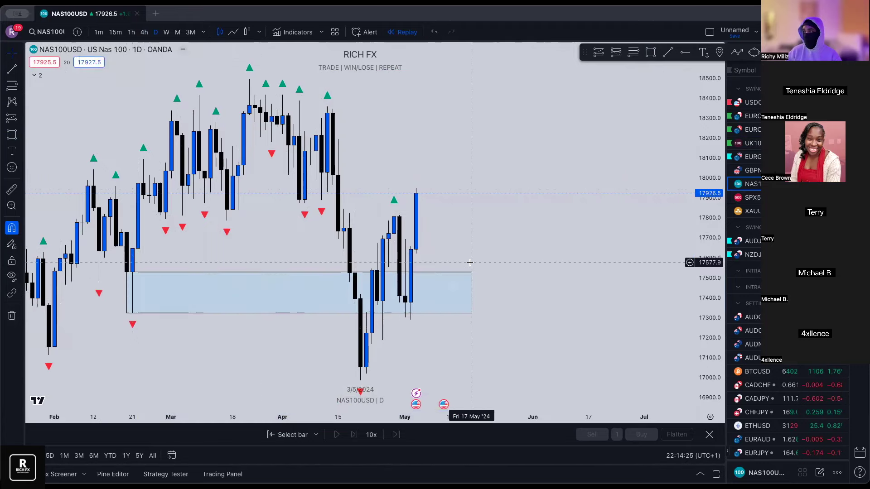
drag(127, 271, 127, 249)
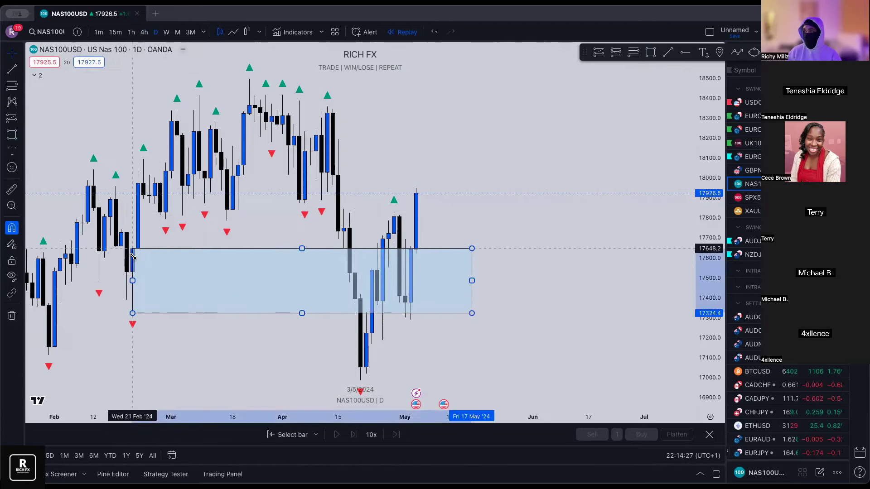
click(244, 268)
- Draw a Fibonacci retracement from the 24 April high at 17675.0 down to the 19 April low at 16987.5
scroll(388, 266, up, 3)
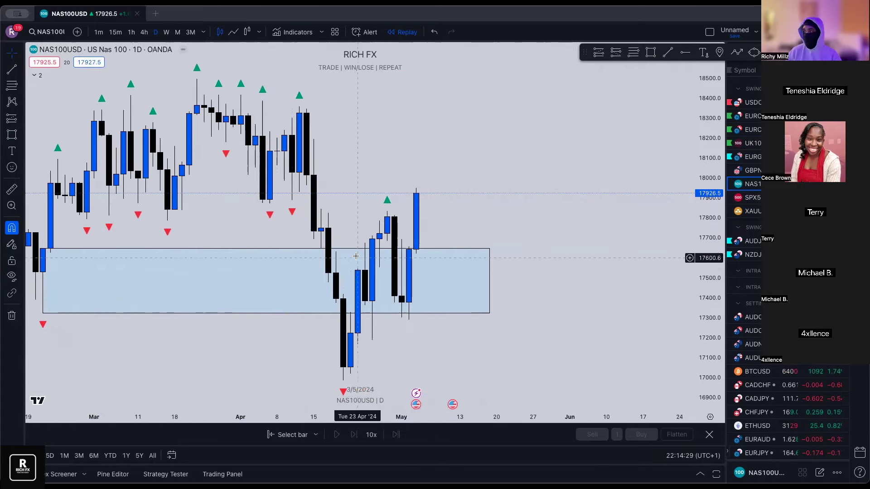
scroll(369, 262, up, 2)
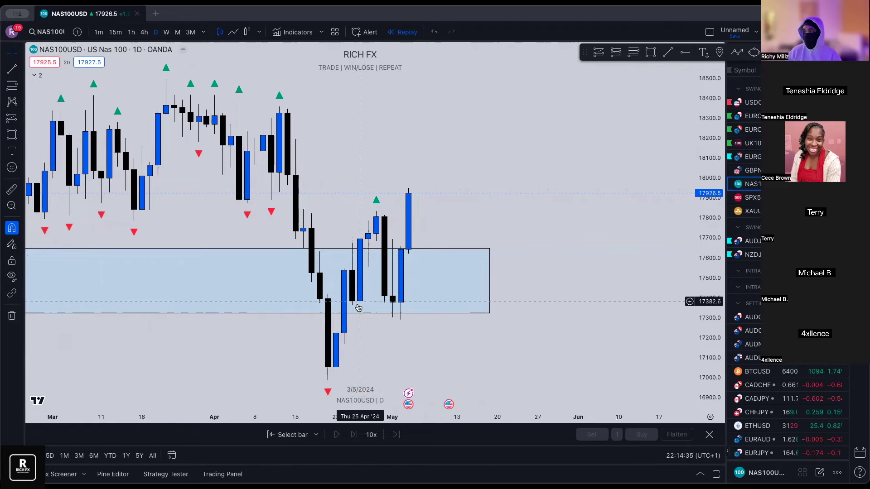
scroll(364, 248, down, 2)
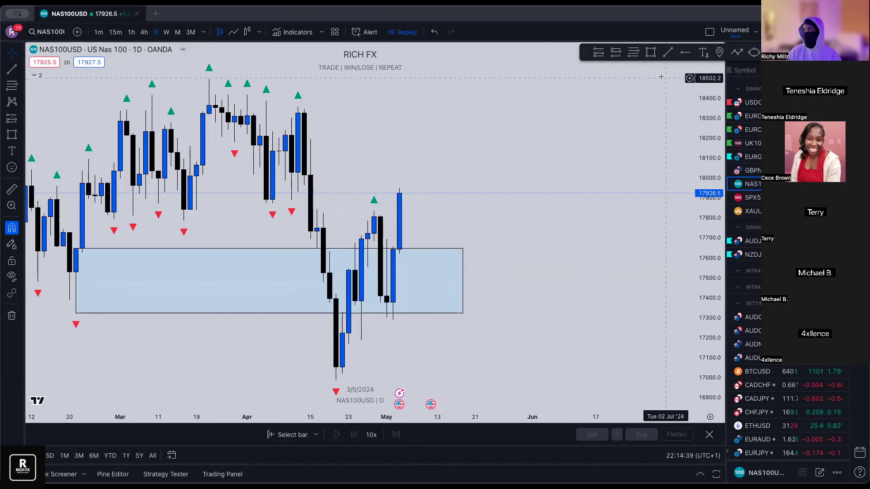
click(630, 53)
click(355, 243)
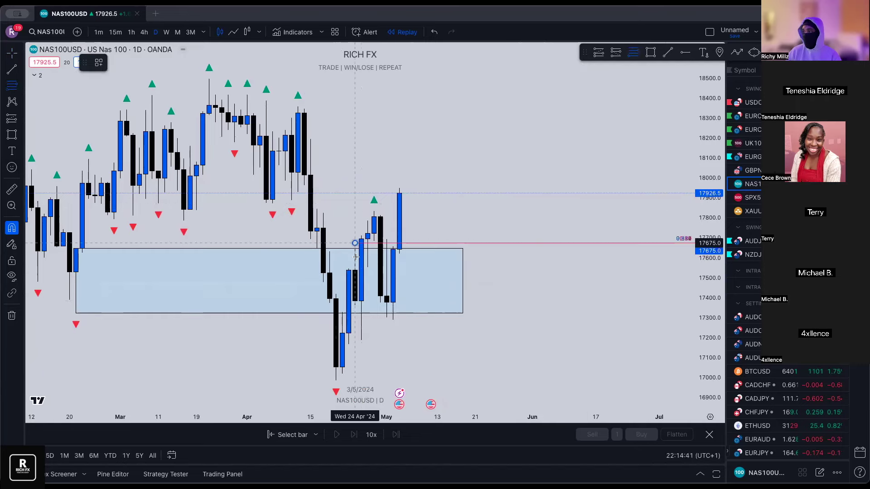
click(337, 370)
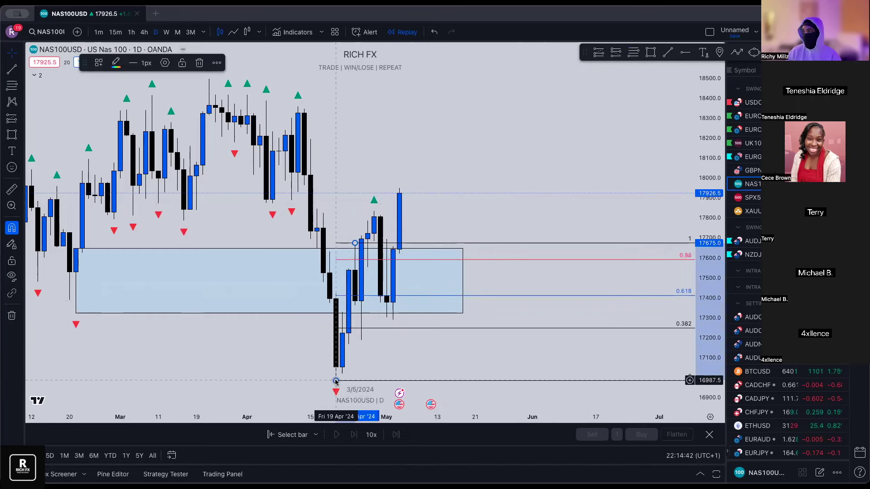
- Switch NAS100USD to the weekly timeframe and draw a rectangle zone from 16844.2 to 16999.2, spanning 25 December 2023 to 6 May 2024
click(167, 32)
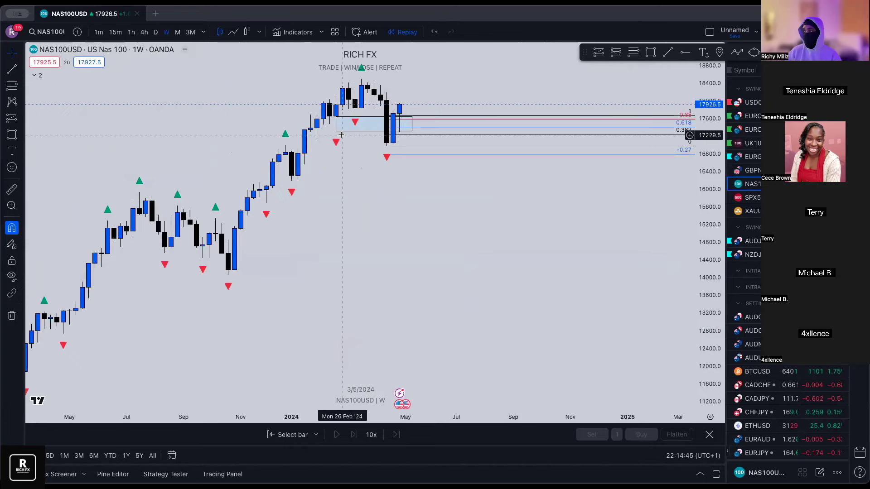
scroll(332, 144, up, 5)
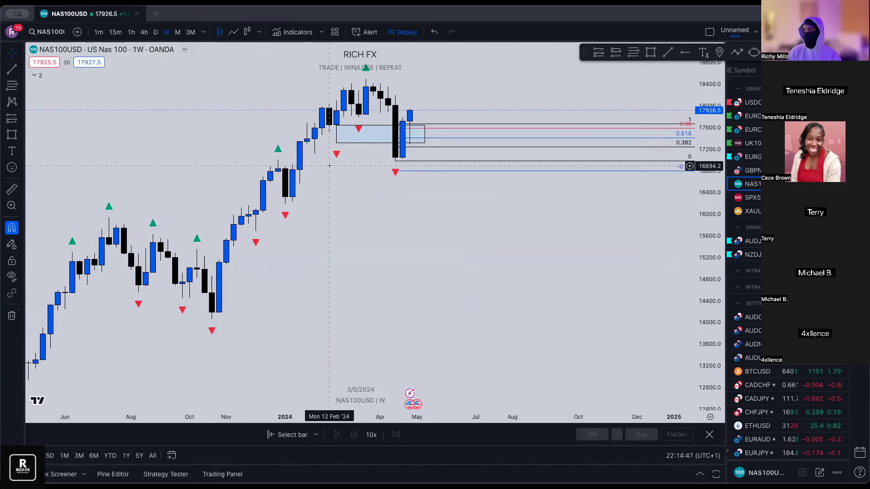
click(651, 52)
mouse_move(117, 184)
mouse_down()
mouse_move(117, 196)
mouse_move(329, 189)
mouse_up()
click(258, 239)
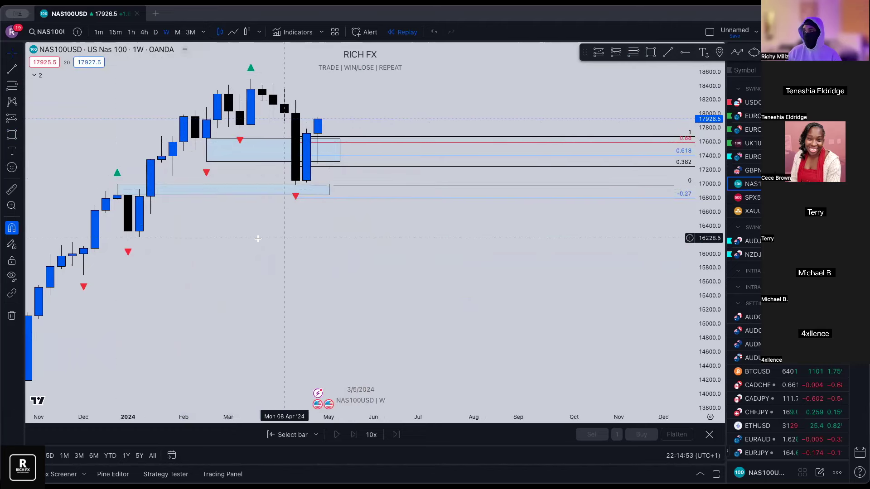
- Apply the saved "xxxxxxxxxxx Red" drawing template to the lower rectangle zone on the NAS100USD weekly chart
click(218, 189)
click(99, 63)
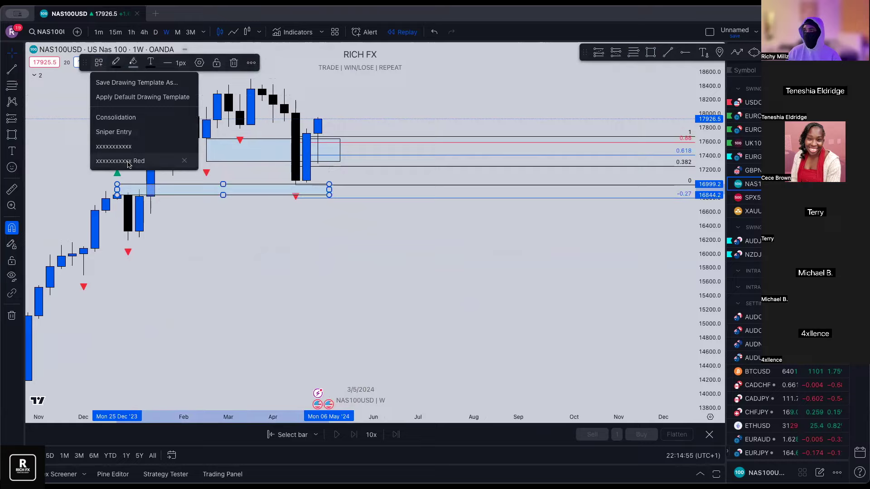
click(128, 161)
click(417, 280)
click(398, 390)
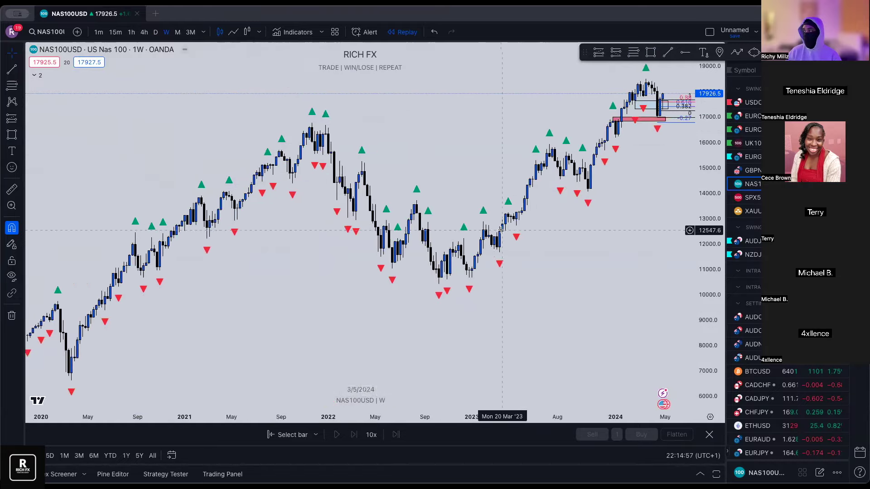
- Examine the NAS100USD weekly price history around the red and blue zones and the earlier swings back to 2018
scroll(502, 230, up, 10)
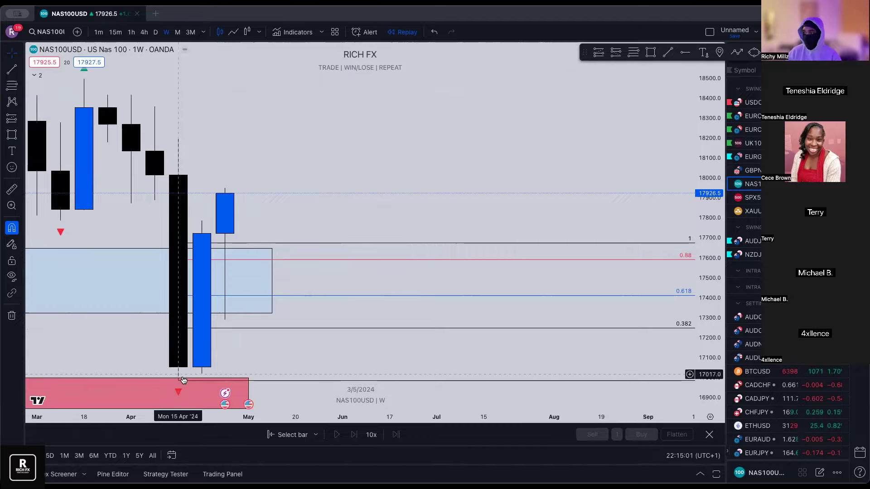
scroll(182, 380, down, 8)
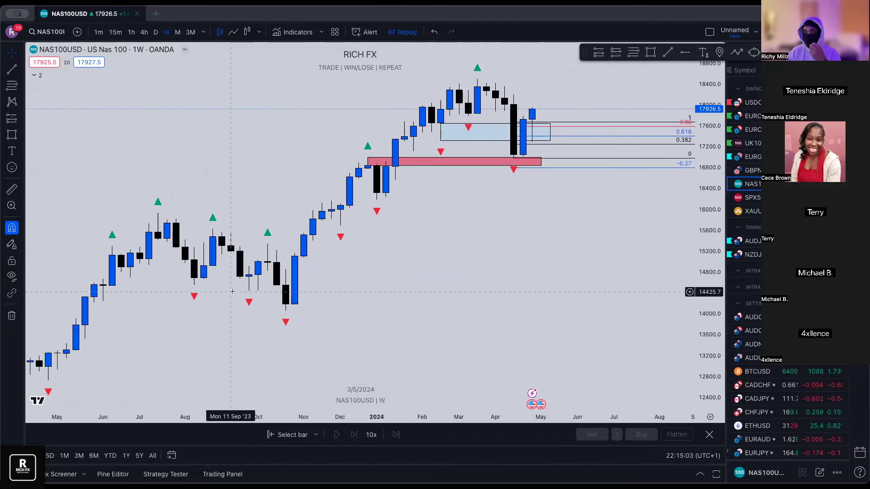
scroll(232, 291, down, 10)
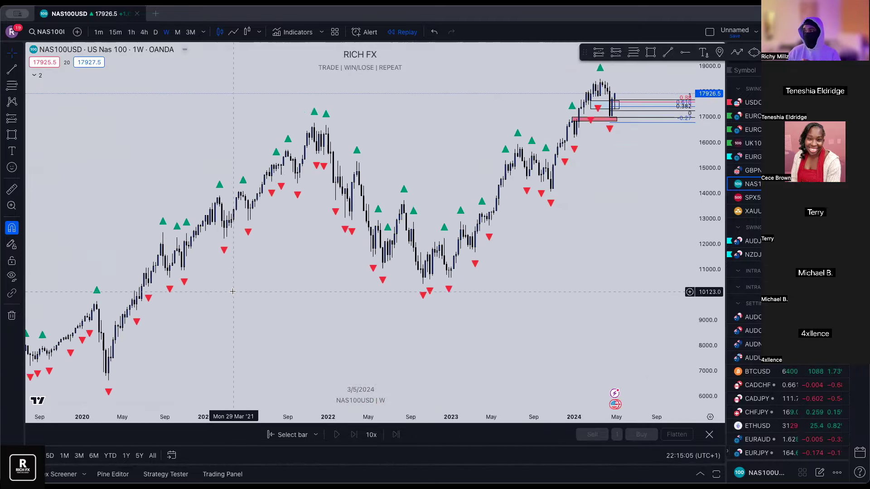
scroll(233, 292, down, 8)
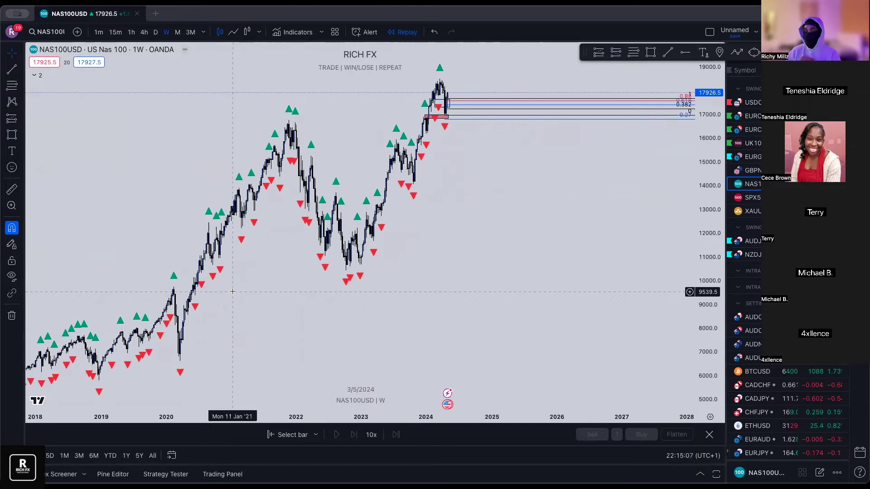
scroll(233, 291, right, 2)
scroll(240, 247, up, 10)
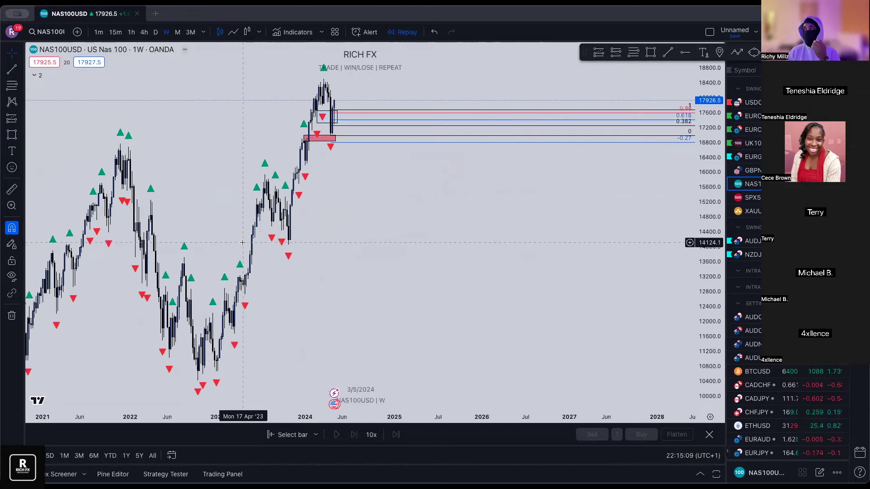
scroll(135, 260, left, 5)
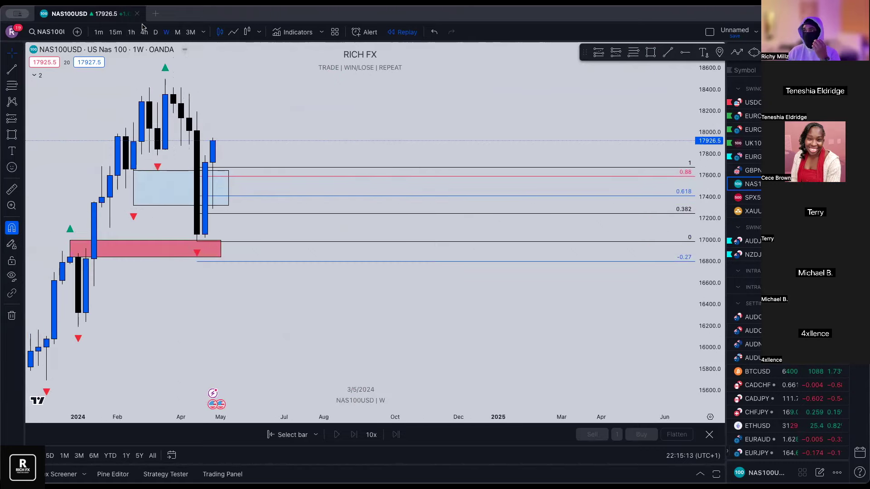
- Switch NAS100USD to the daily timeframe and examine how price behaves between the blue and red zones
click(156, 33)
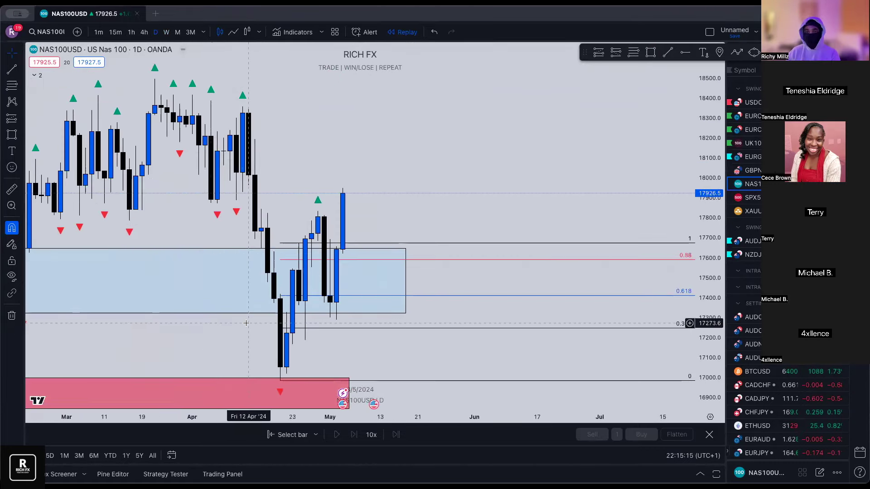
scroll(246, 323, down, 3)
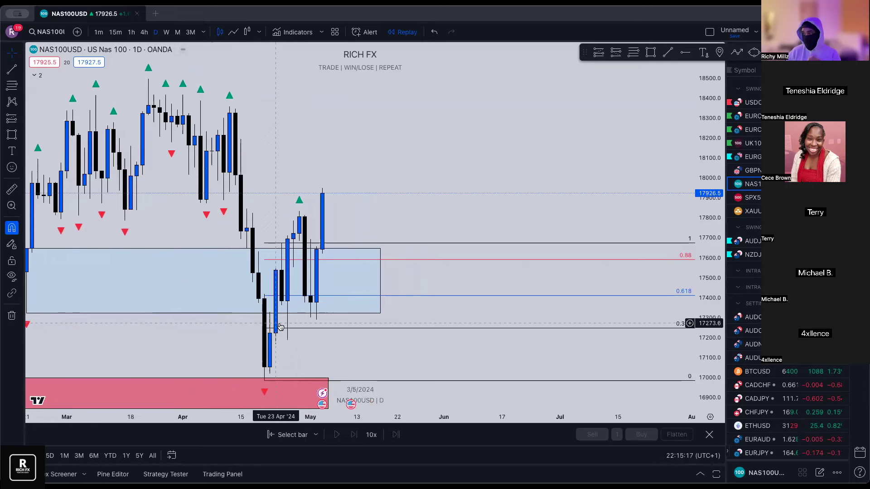
scroll(331, 342, down, 3)
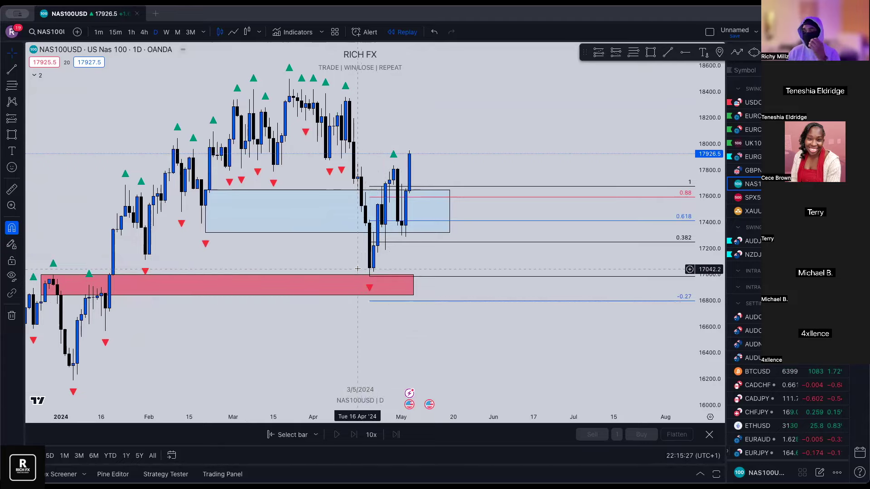
click(166, 31)
click(156, 32)
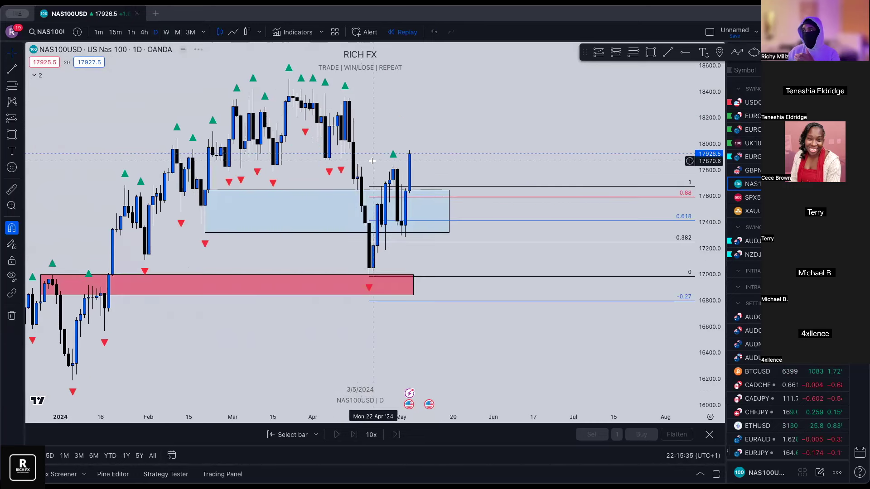
- Remove all three drawings from the NAS100USD daily chart
scroll(225, 289, up, 3)
click(12, 316)
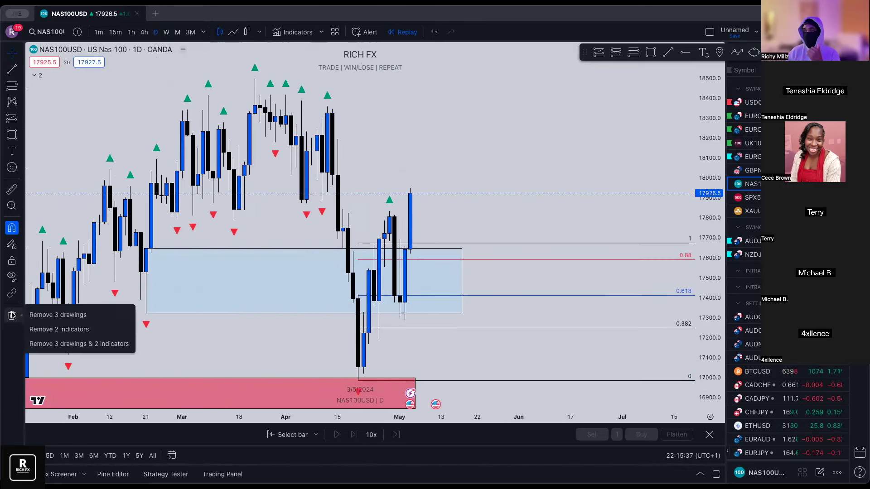
click(95, 315)
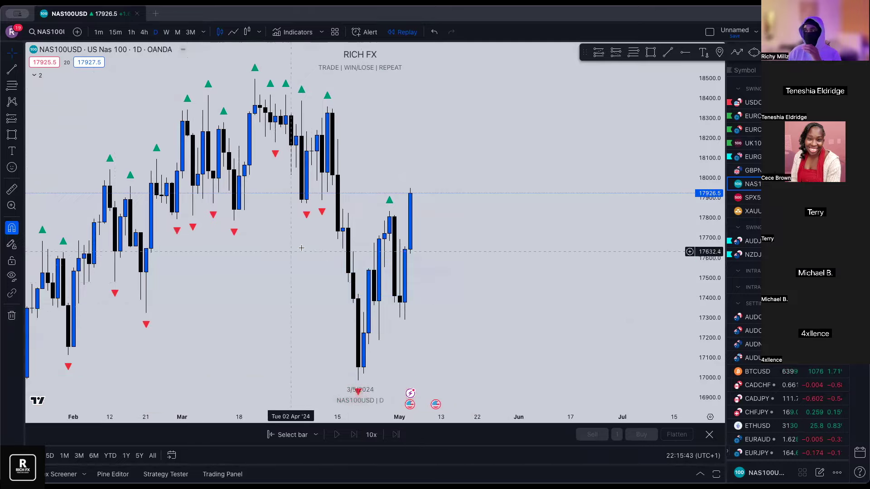
scroll(459, 224, up, 3)
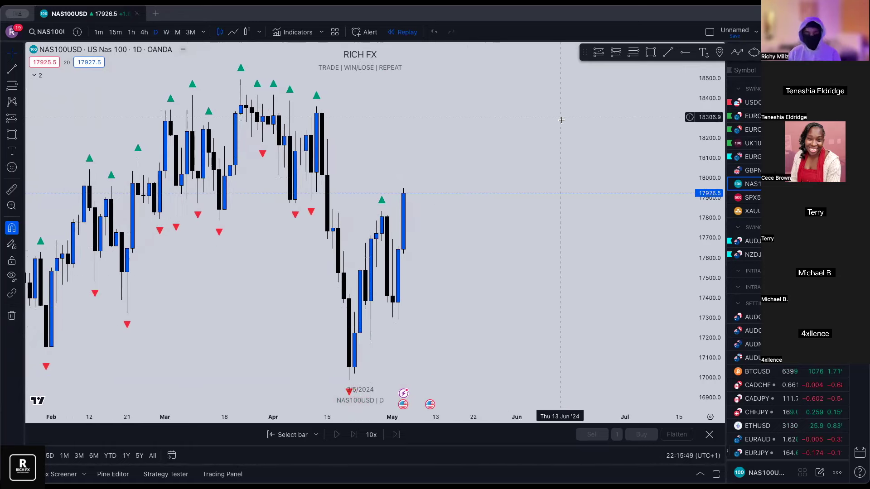
- Restore the two rectangle zones on the daily chart and delete the red one
key(ctrl+alt+h)
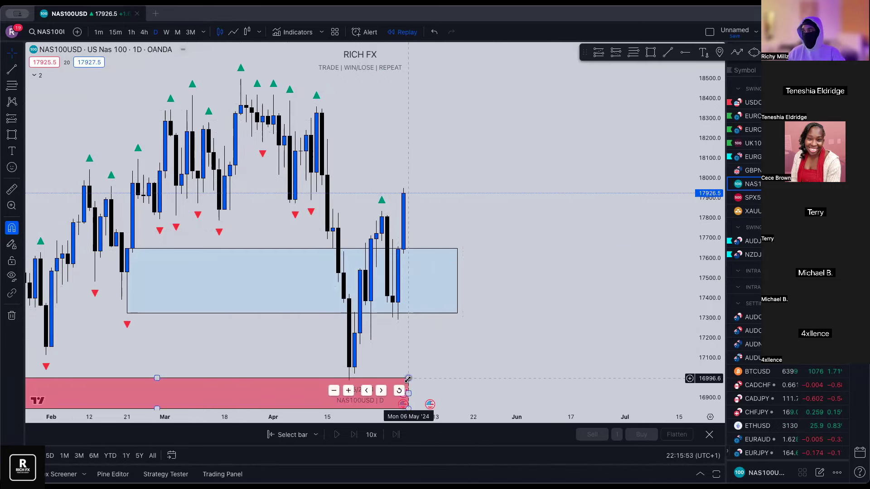
key(Delete)
scroll(525, 235, up, 2)
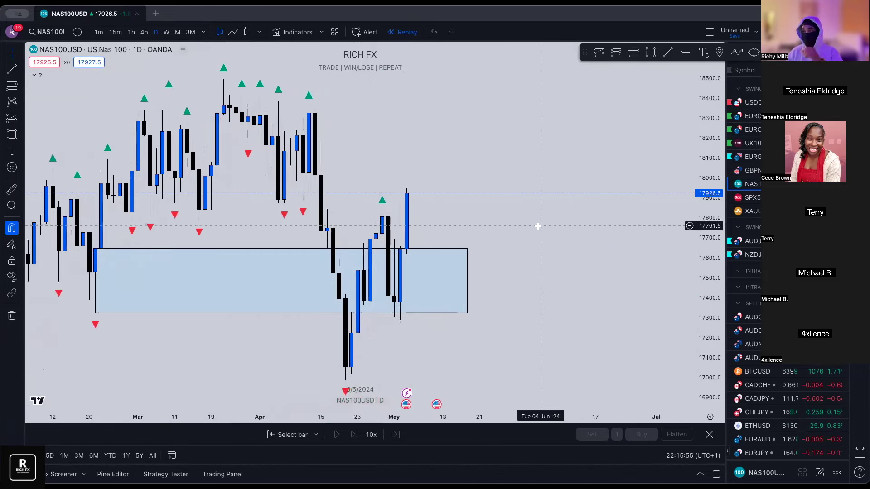
- Draw a Fibonacci retracement from the 1 May low at 17300.3 up to the 29 April swing high on the daily chart
scroll(532, 235, up, 3)
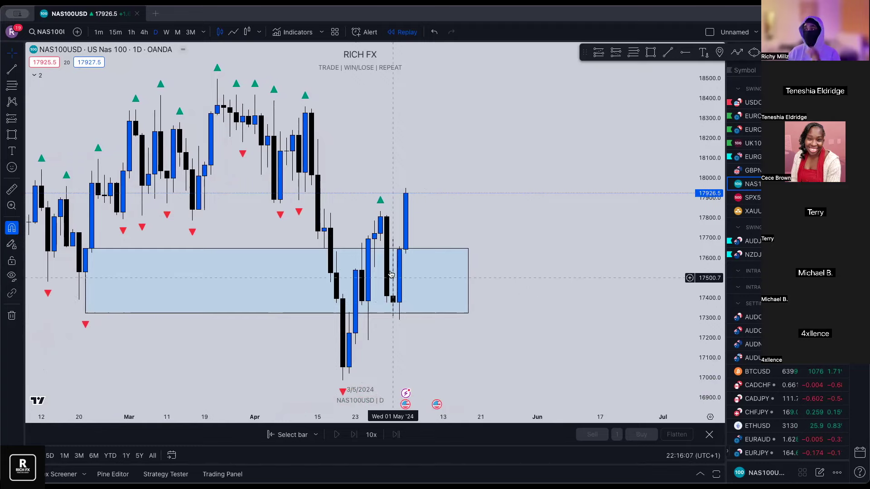
scroll(391, 273, down, 1)
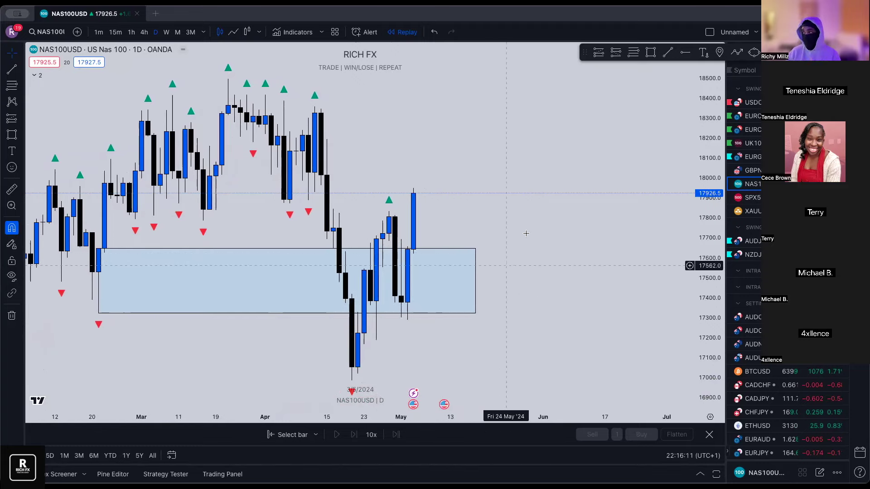
click(634, 54)
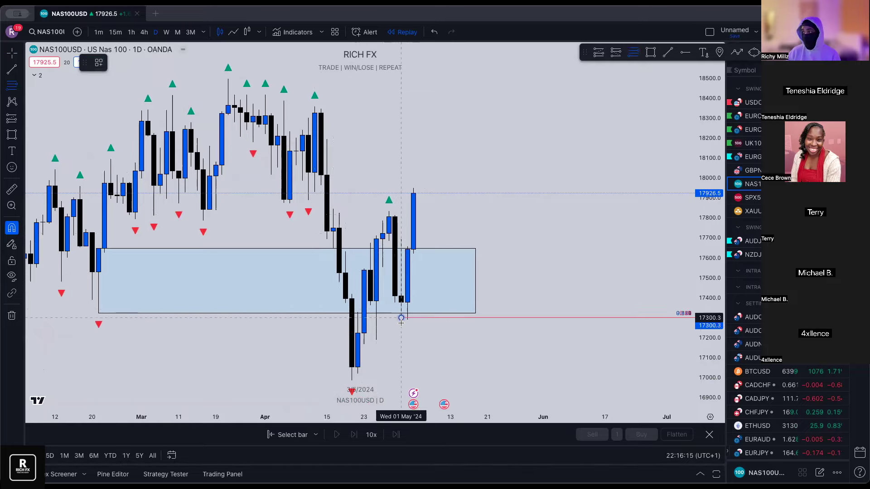
click(388, 212)
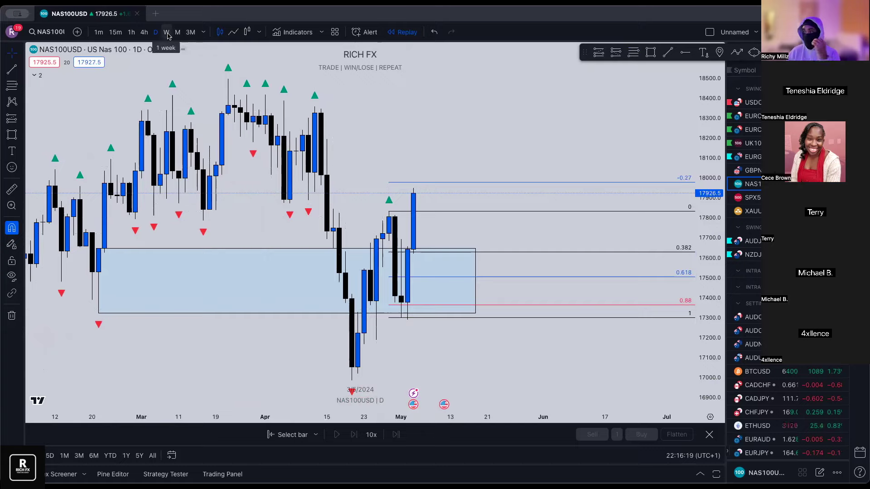
- Switch to the 4-hour timeframe and move the retracement's lower anchor down to the 2 May wick low
click(145, 32)
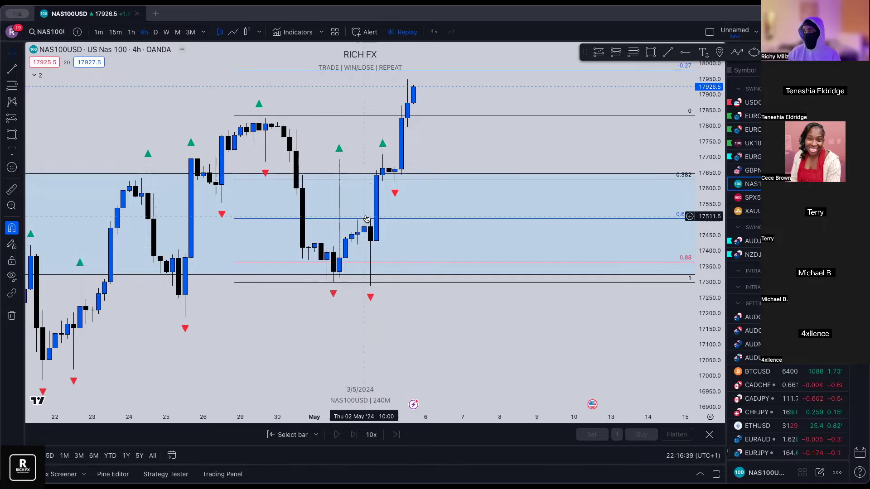
click(305, 283)
drag(305, 284, 371, 289)
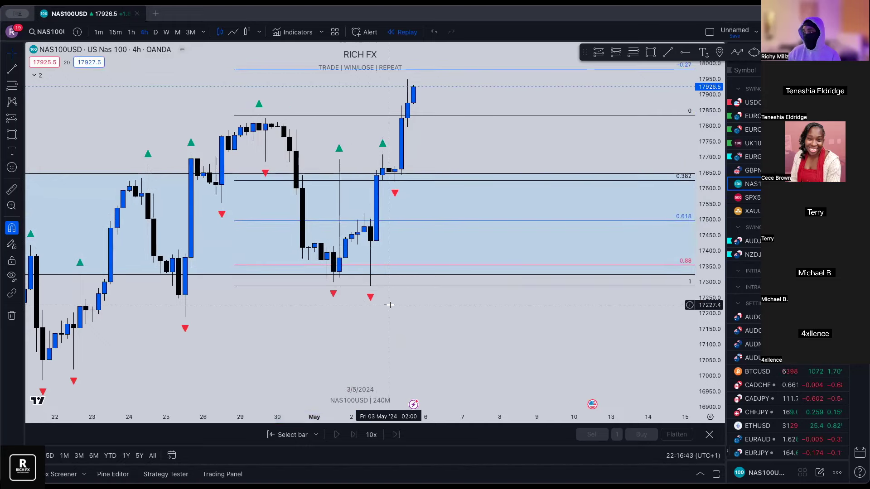
scroll(365, 267, right, 2)
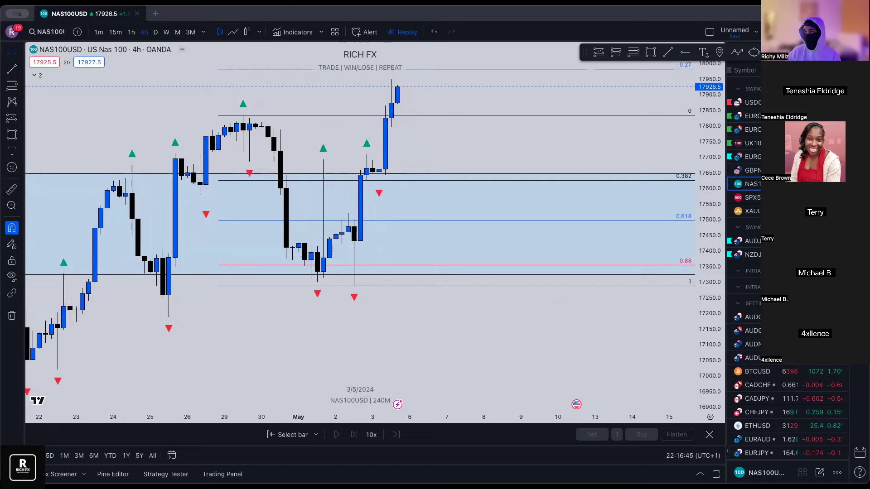
- Compare the adjusted retracement against the candles on the daily and 4-hour NAS100USD charts
click(156, 31)
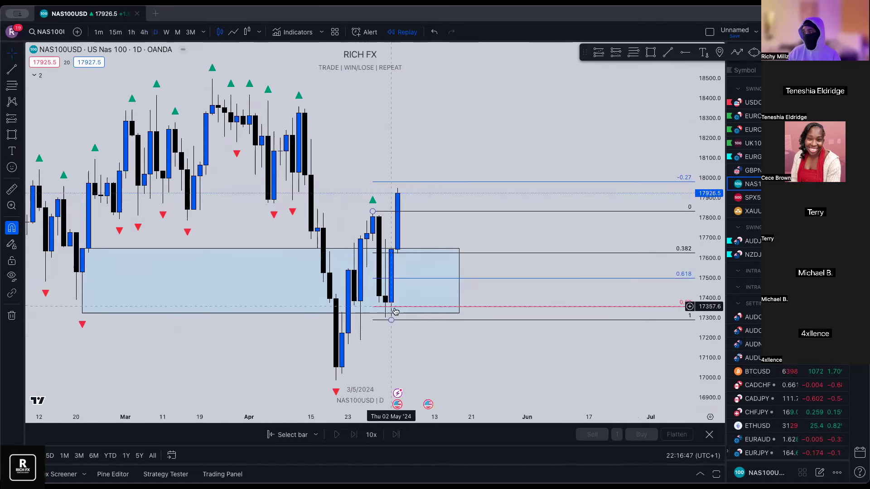
click(144, 31)
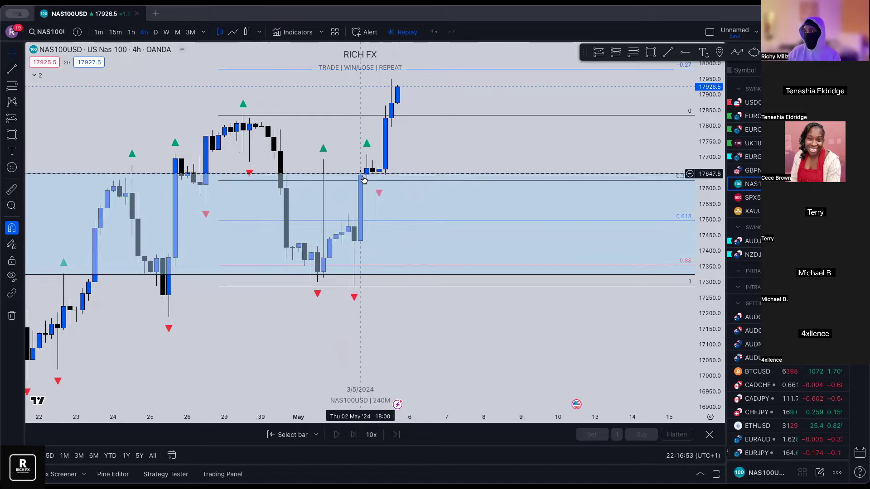
scroll(355, 189, up, 1)
scroll(352, 182, up, 1)
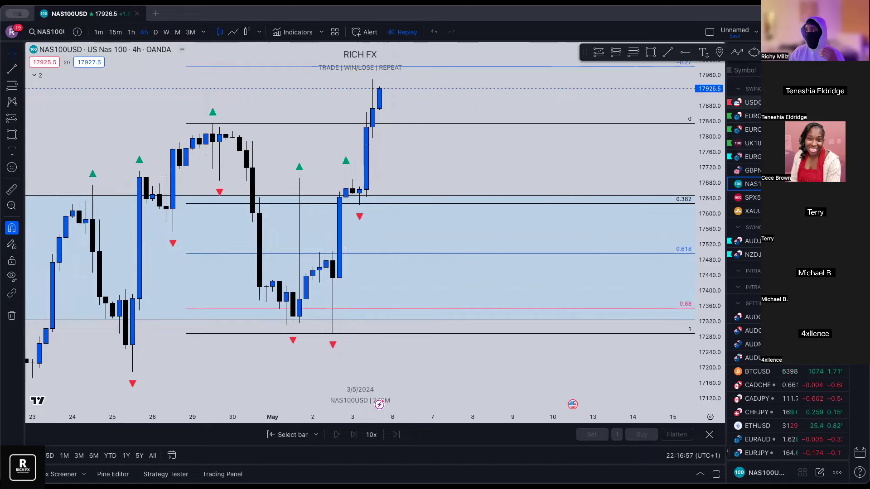
- Open USDCAD on the daily timeframe and draw a Fibonacci retracement from 1.36695 on 2 May to the 30 April high
click(752, 103)
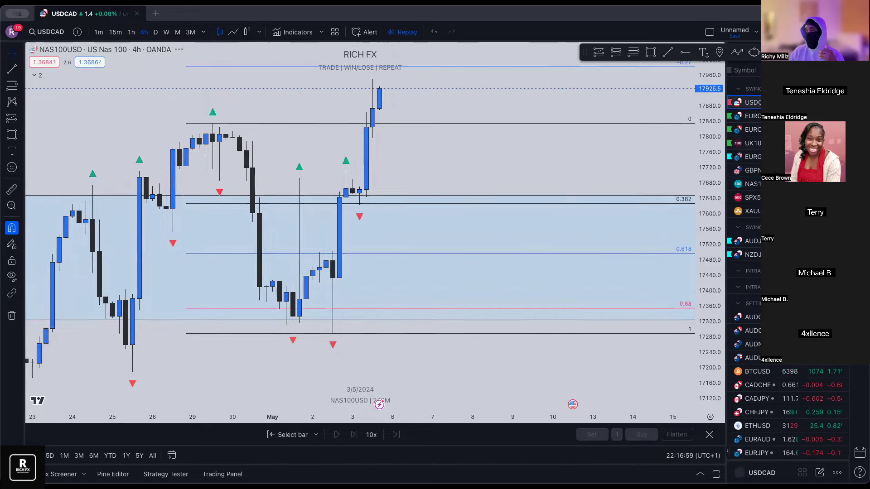
click(155, 33)
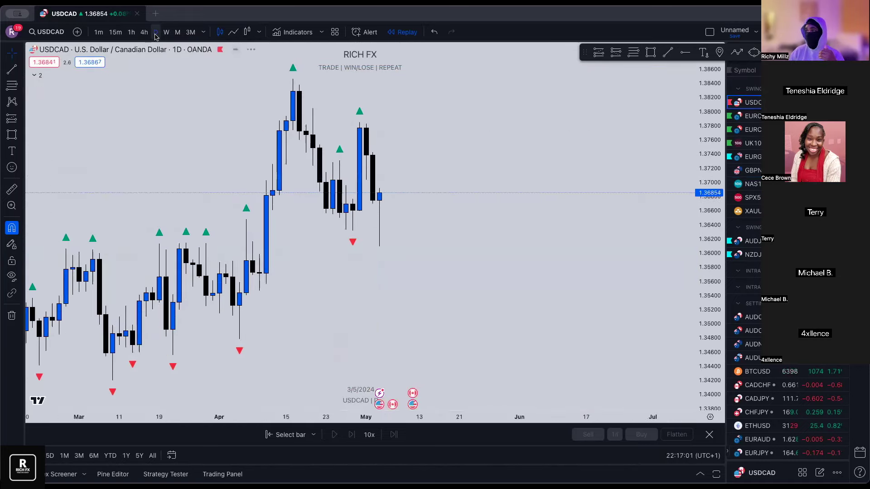
click(635, 54)
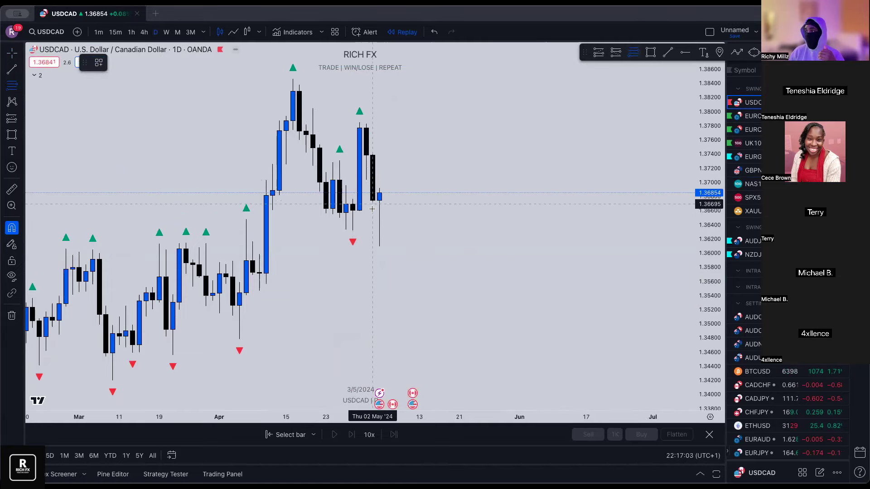
click(373, 204)
click(361, 117)
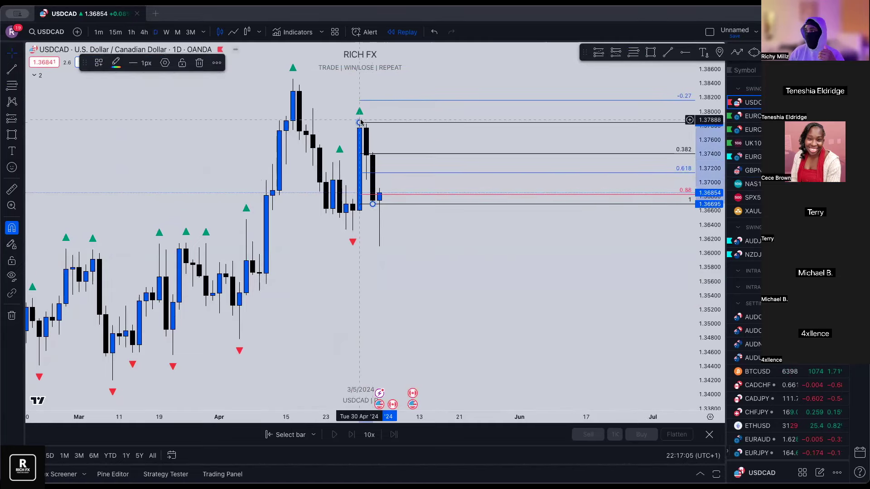
- Move the USDCAD retracement's anchors to the 16 April high at 1.38462 and the 29 April low at 1.36321
mouse_move(361, 117)
mouse_down()
mouse_move(310, 105)
mouse_move(292, 79)
mouse_up()
drag(373, 204, 352, 231)
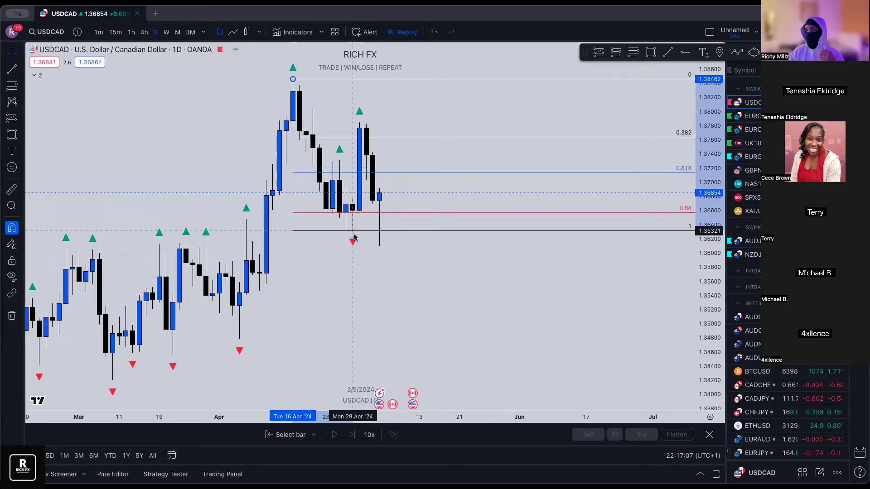
click(379, 175)
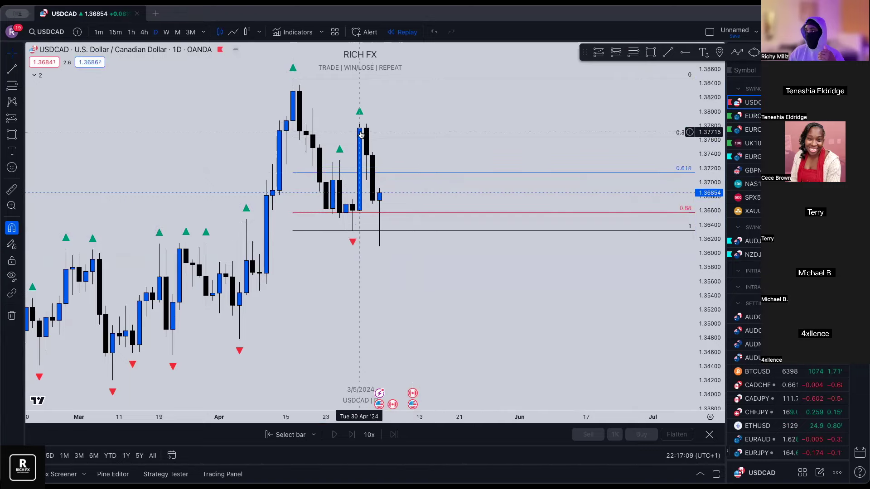
scroll(361, 132, up, 3)
drag(362, 131, 271, 144)
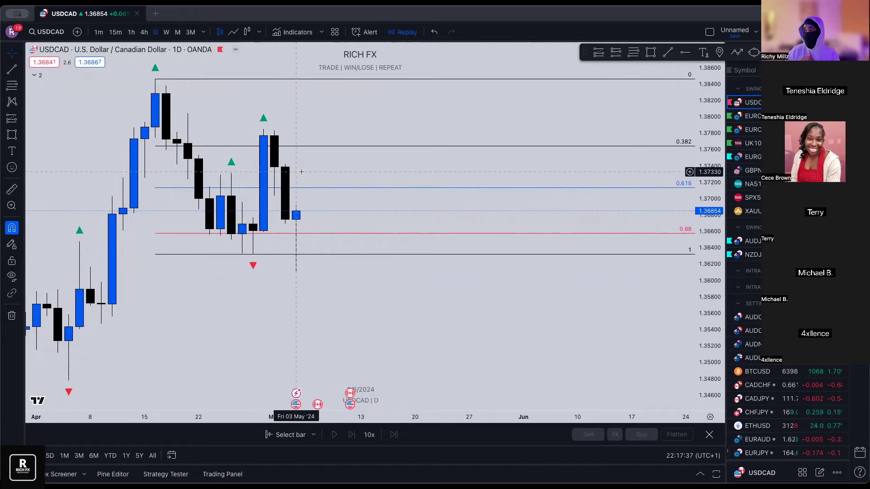
scroll(299, 172, left, 2)
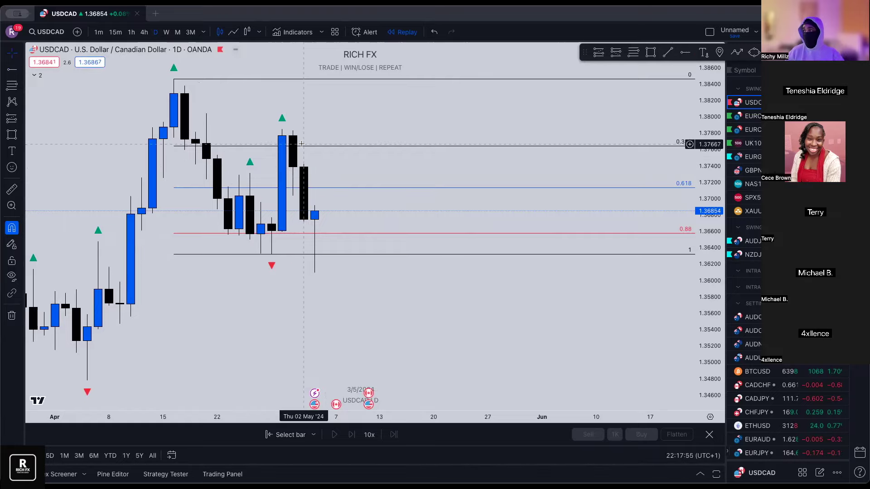
- Return to the NAS100USD chart on the 4-hour timeframe and bring the late-April swing high into view
click(753, 184)
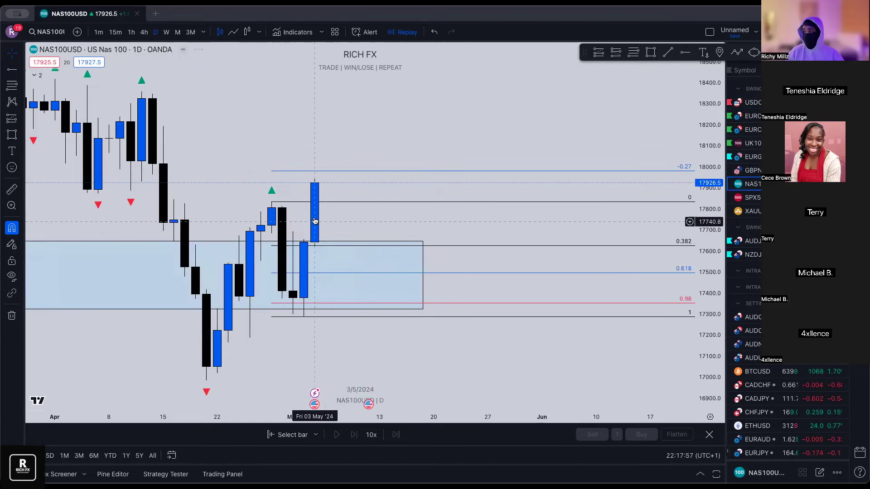
click(143, 32)
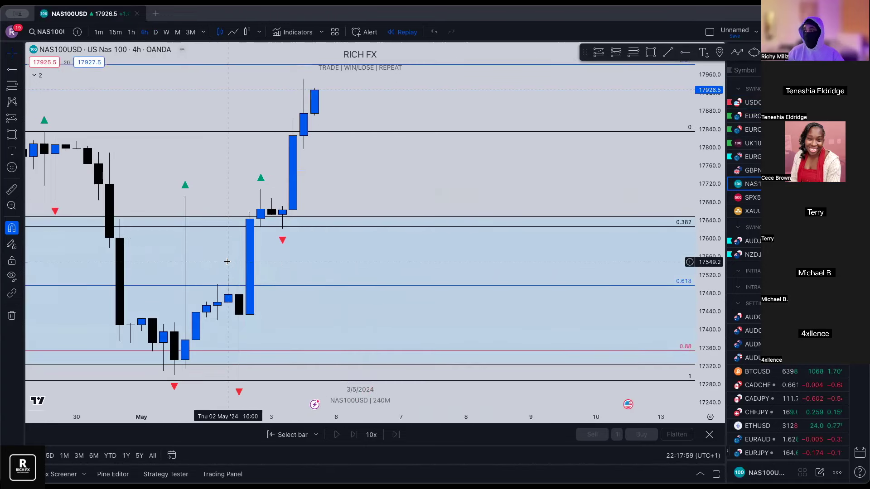
drag(239, 236, 313, 240)
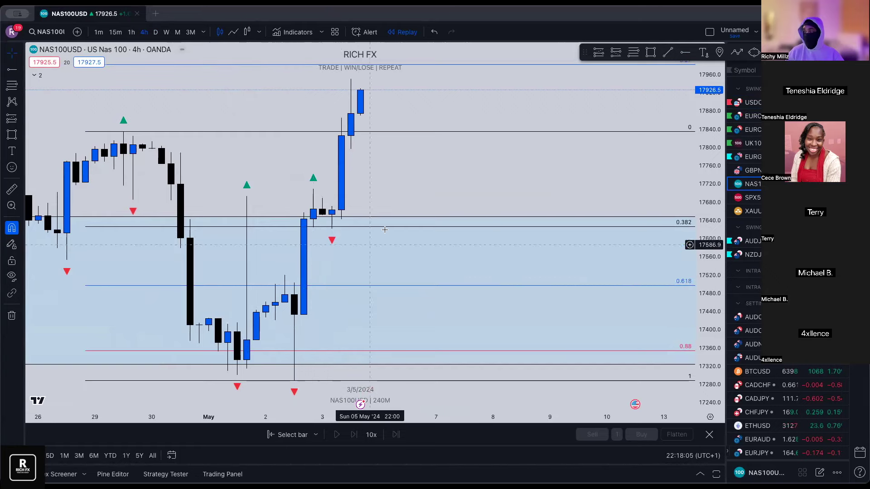
- Examine the NAS100USD rally of 2–3 May against the zone and Fibonacci levels on the 4-hour chart, and return to the daily timeframe
scroll(392, 213, down, 2)
scroll(415, 193, right, 2)
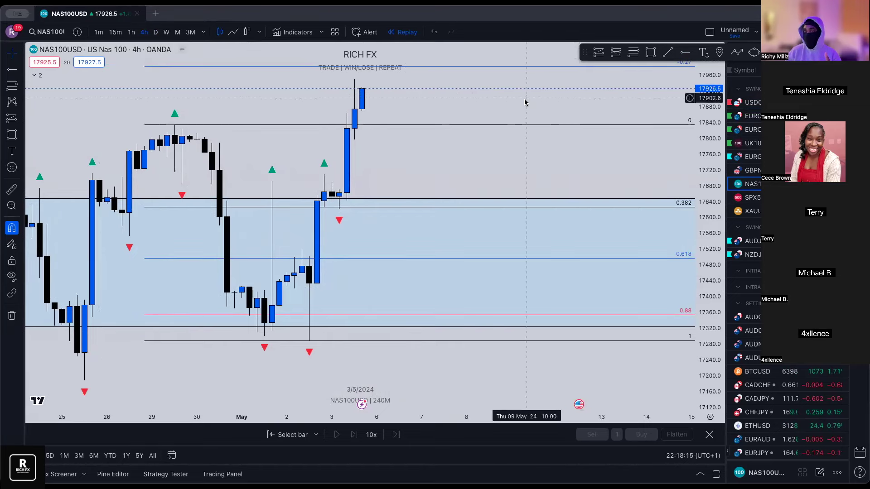
scroll(462, 132, right, 1)
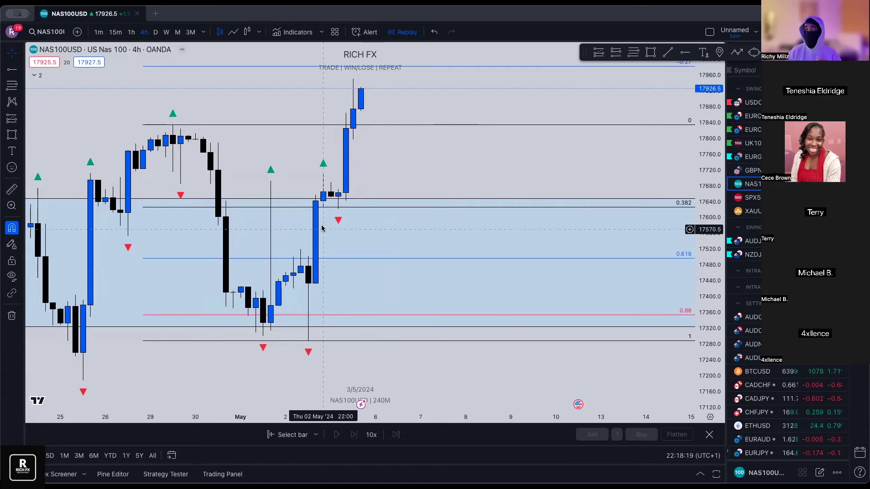
scroll(353, 237, down, 4)
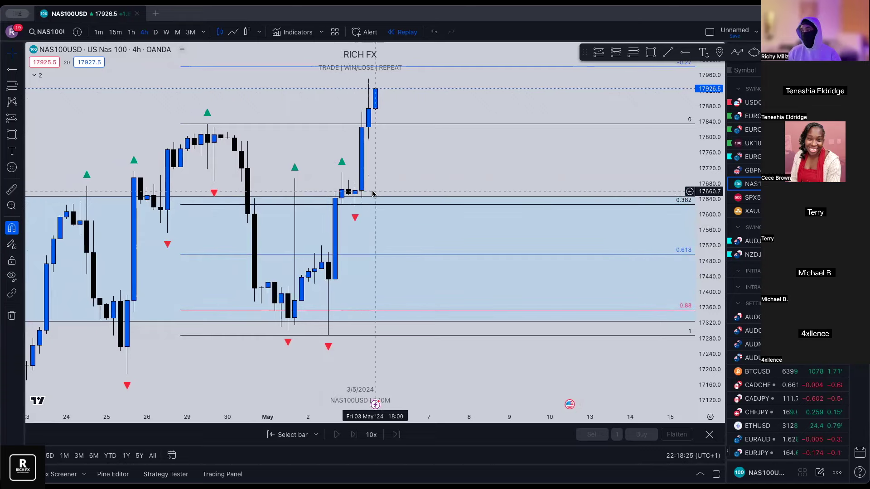
scroll(349, 200, down, 1)
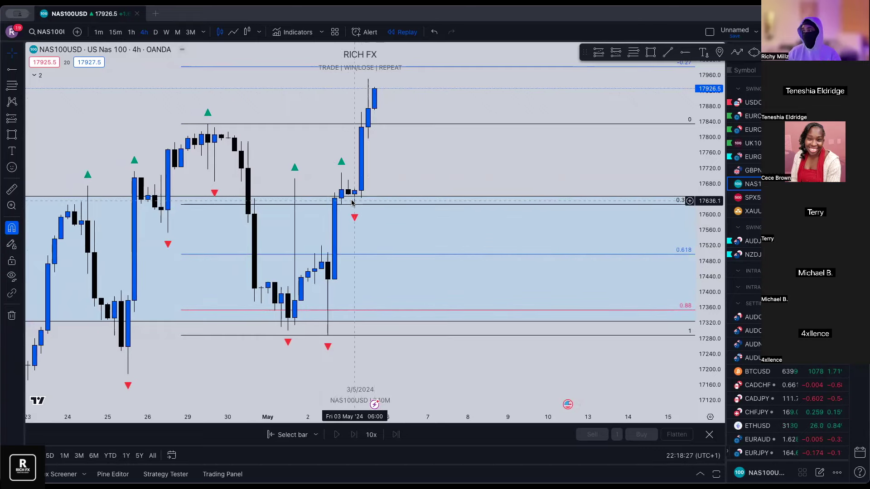
scroll(401, 174, down, 1)
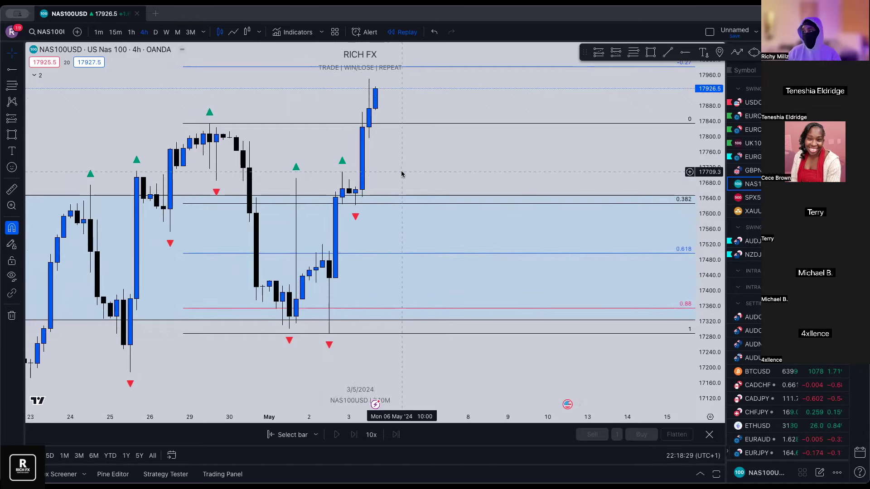
scroll(389, 191, down, 1)
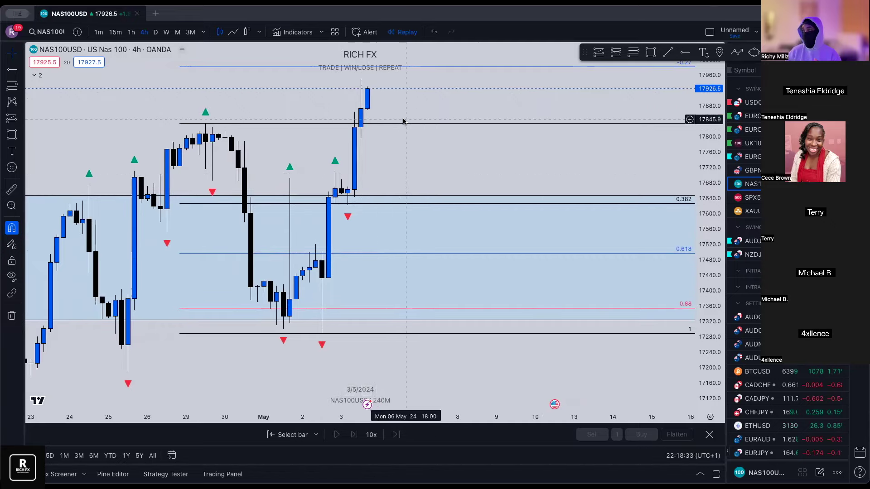
scroll(386, 108, down, 1)
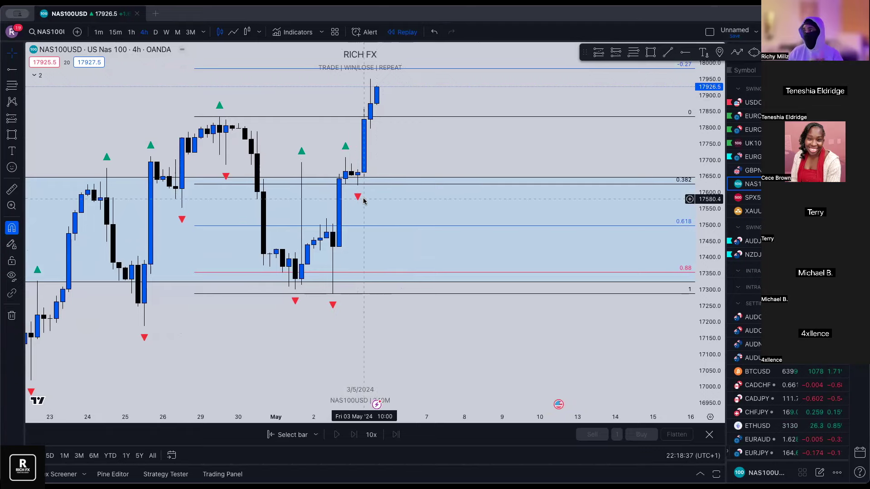
scroll(435, 170, down, 1)
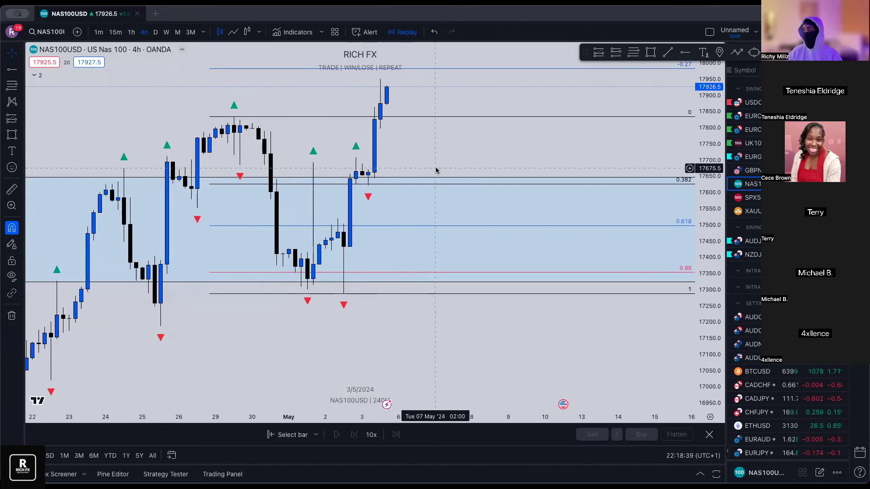
click(155, 32)
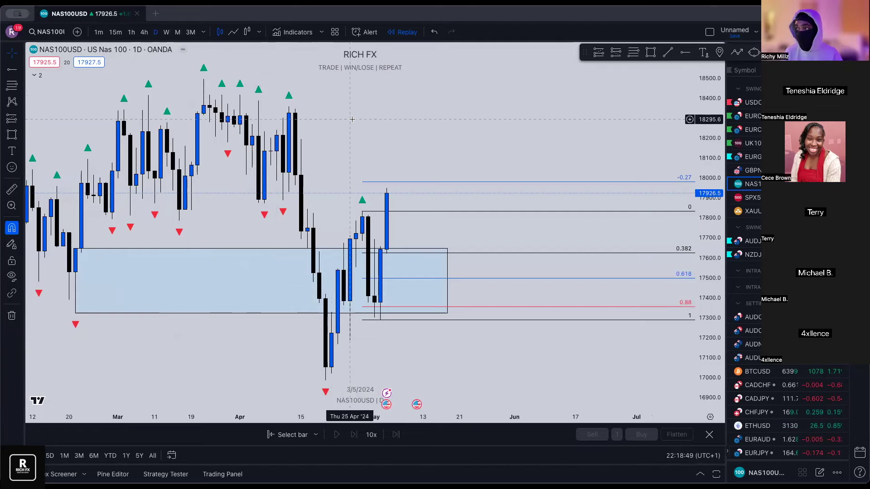
- Examine the recent NAS100USD price action on the daily chart and on the 4-hour chart
scroll(369, 123, up, 1)
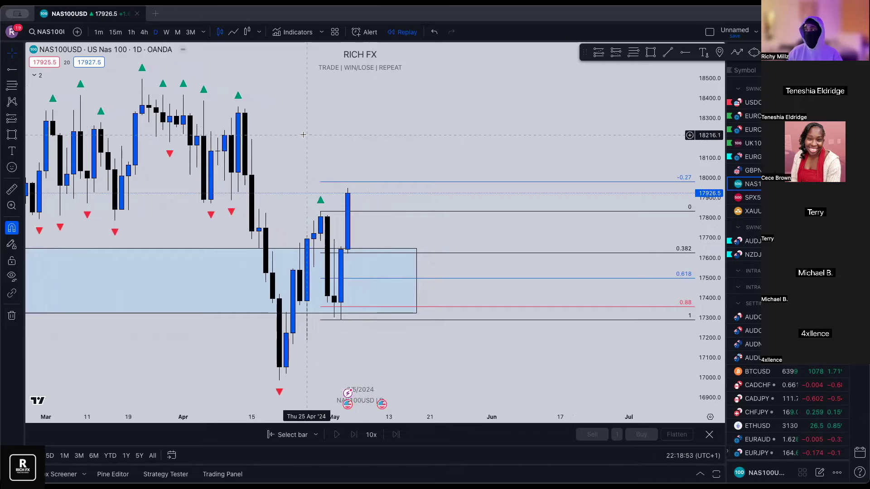
scroll(303, 135, up, 1)
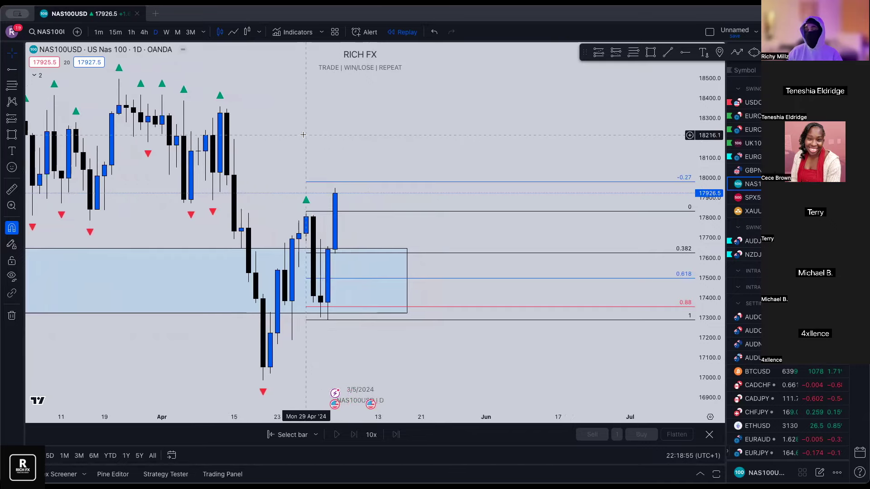
scroll(309, 150, up, 3)
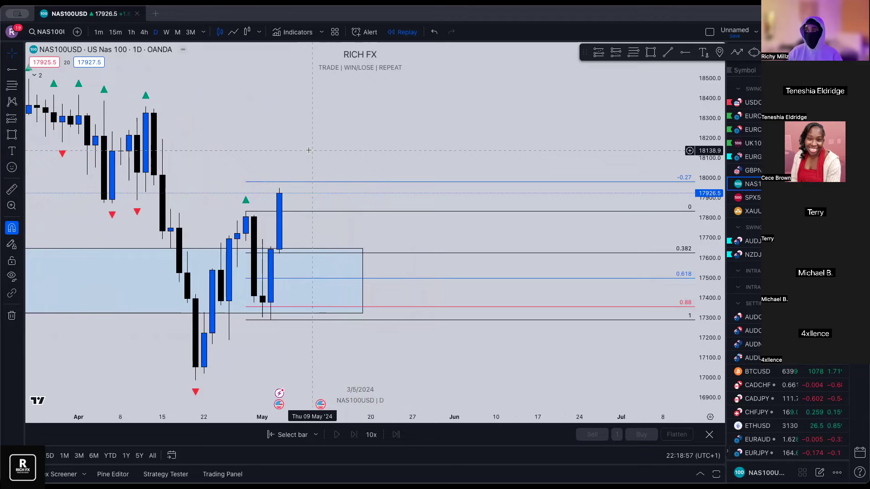
scroll(279, 197, up, 2)
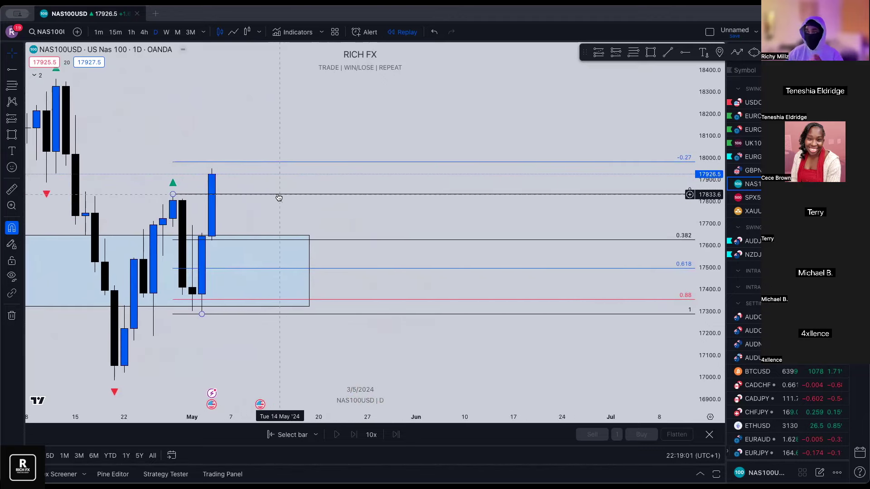
scroll(284, 215, up, 2)
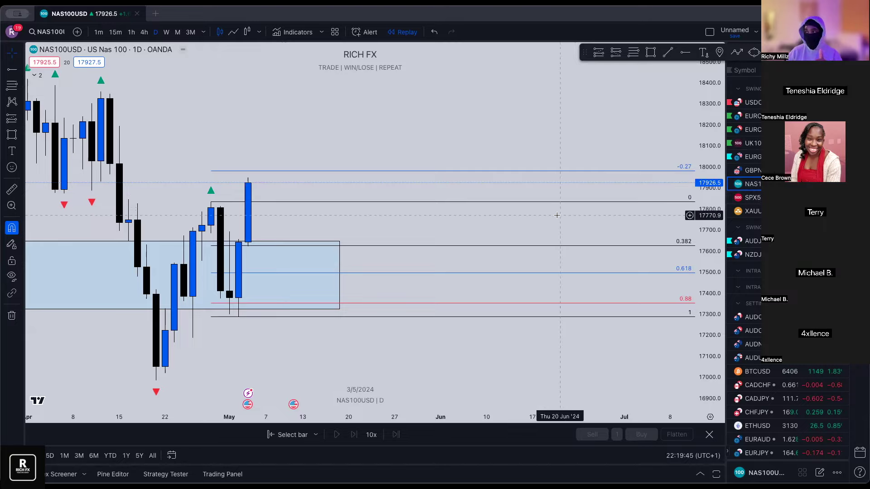
click(144, 32)
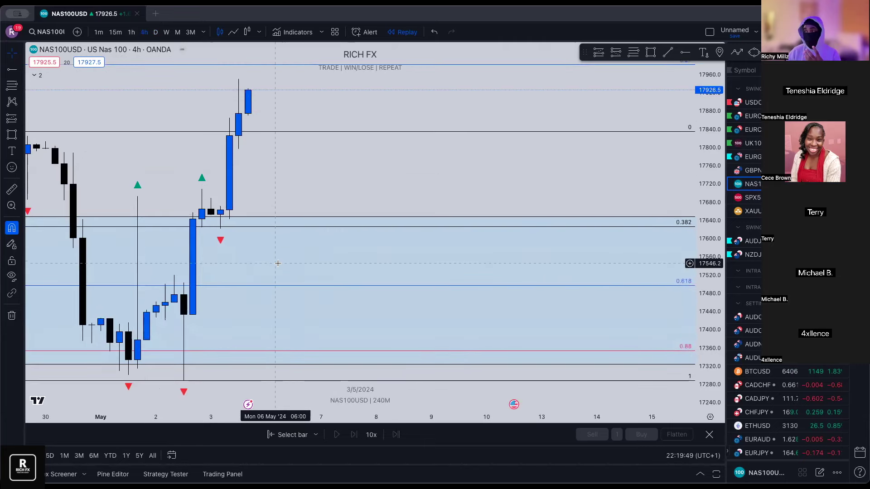
scroll(281, 240, left, 5)
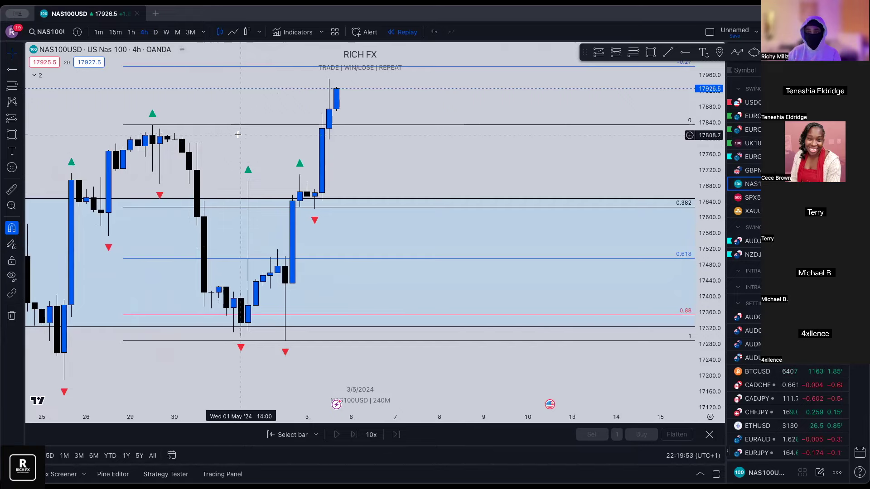
- Open the SPX500USD chart and delete the dashed horizontal line at 5058.2
click(752, 198)
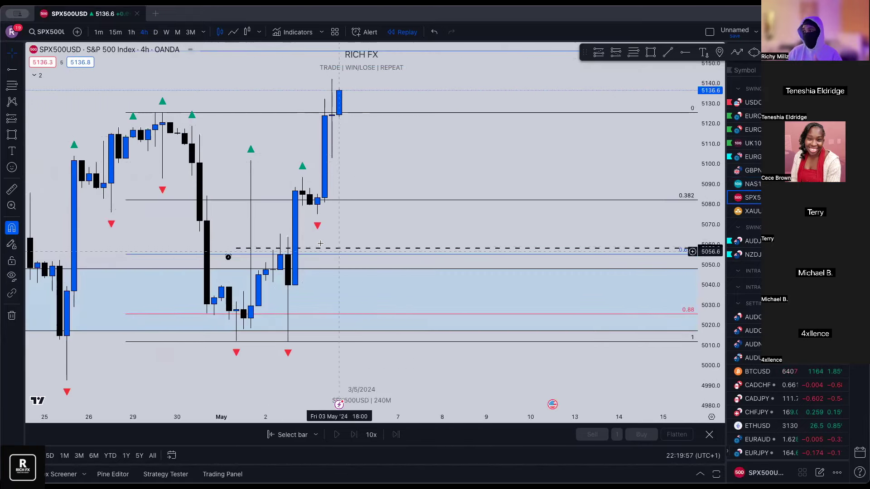
drag(310, 252, 319, 255)
key(Delete)
key(Escape)
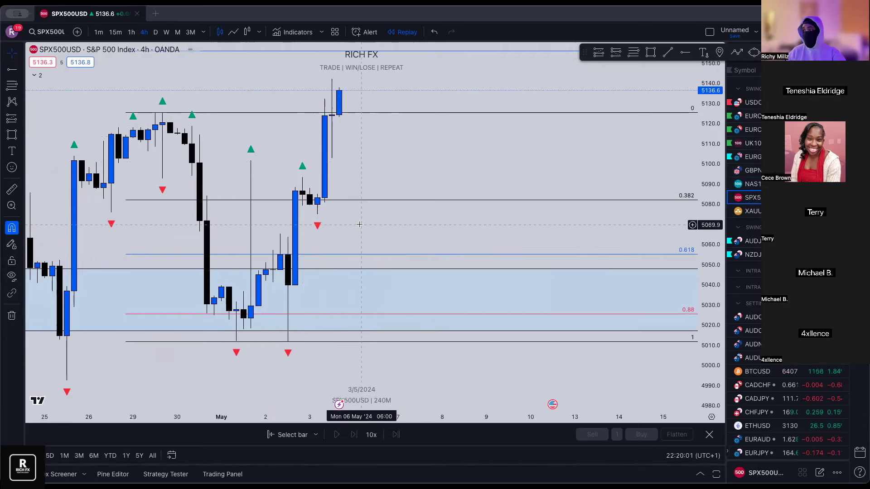
scroll(307, 268, down, 3)
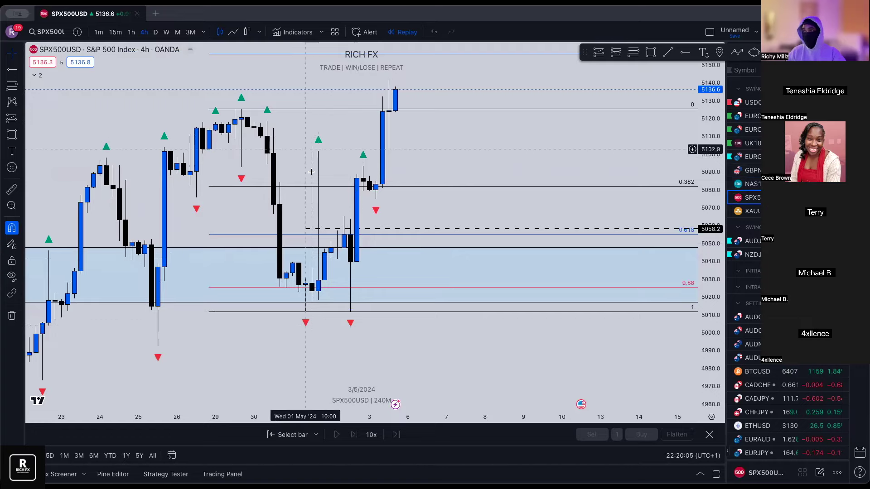
click(331, 231)
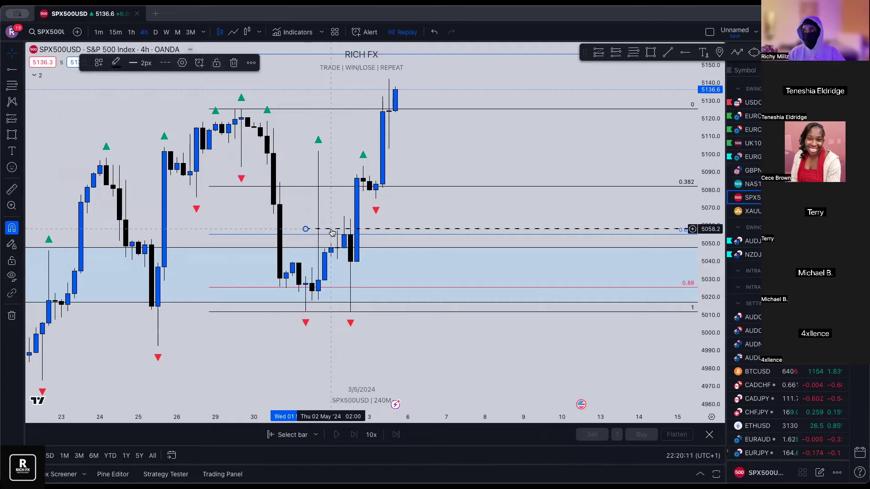
key(Delete)
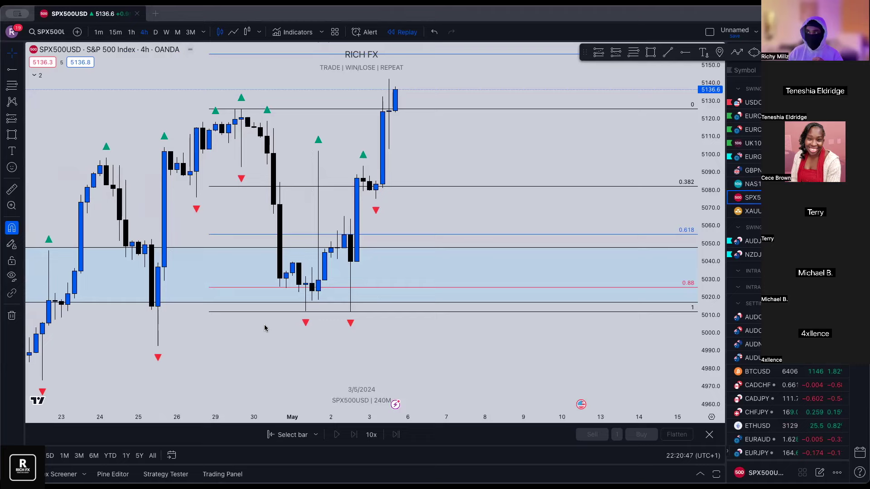
- Remove all remaining drawings from the SPX500USD 4-hour chart
scroll(403, 240, up, 3)
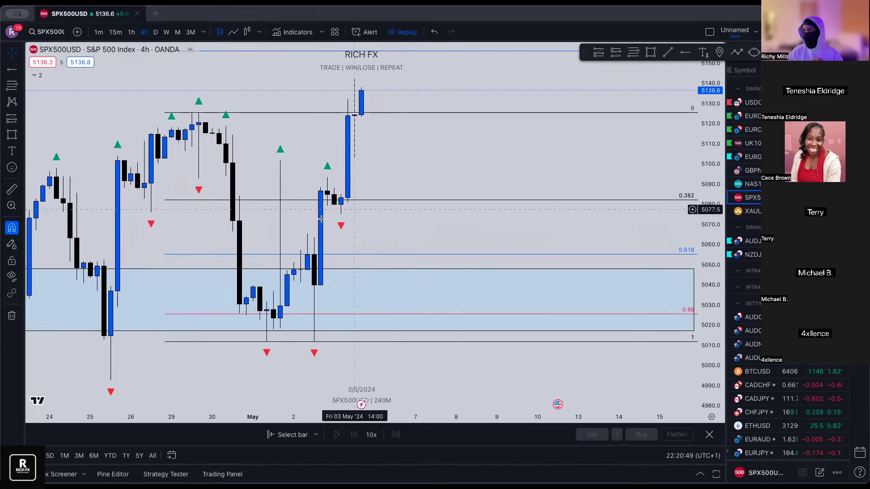
scroll(408, 238, down, 1)
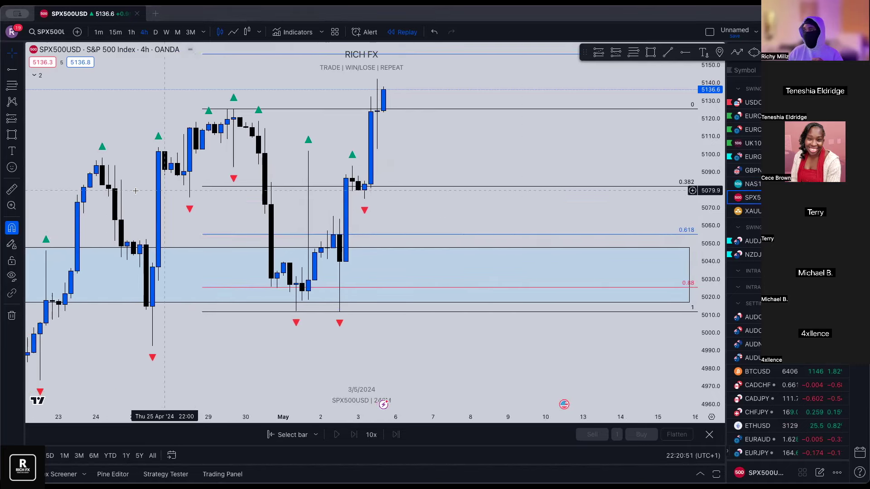
click(12, 315)
click(54, 314)
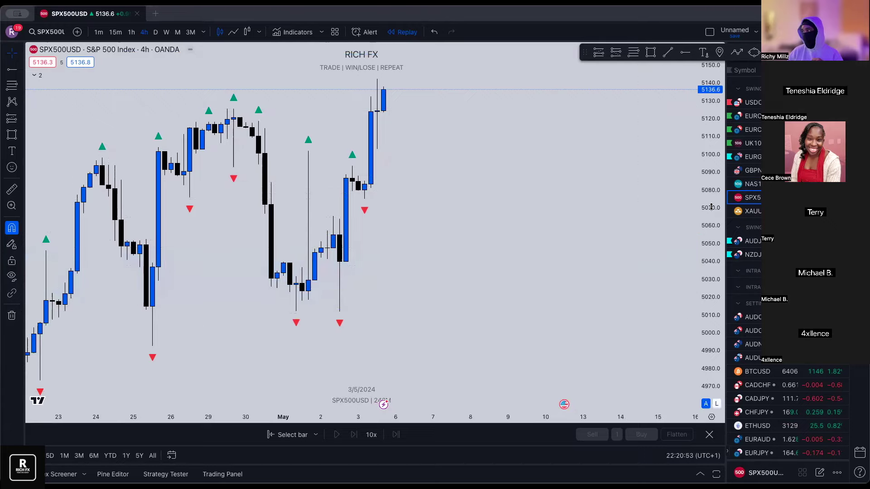
- Open the XAUUSD chart on the daily timeframe and frame the price action from April to early May
click(752, 211)
click(156, 32)
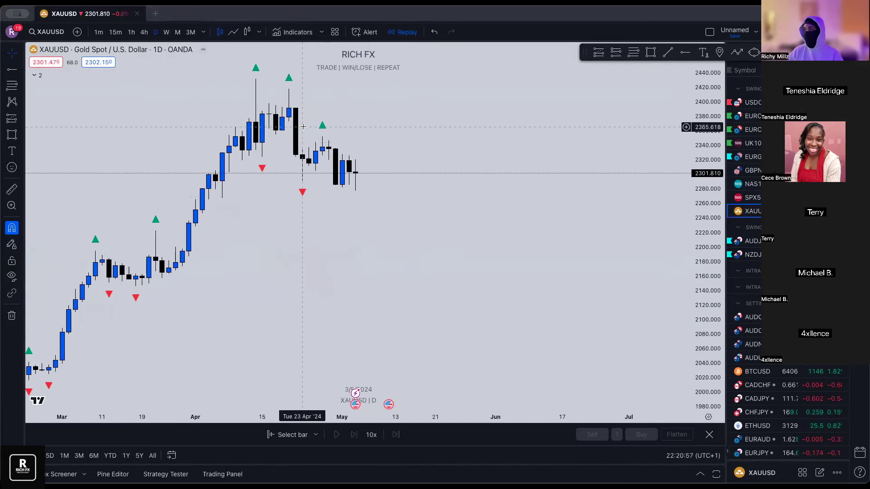
scroll(322, 161, up, 3)
scroll(242, 181, up, 4)
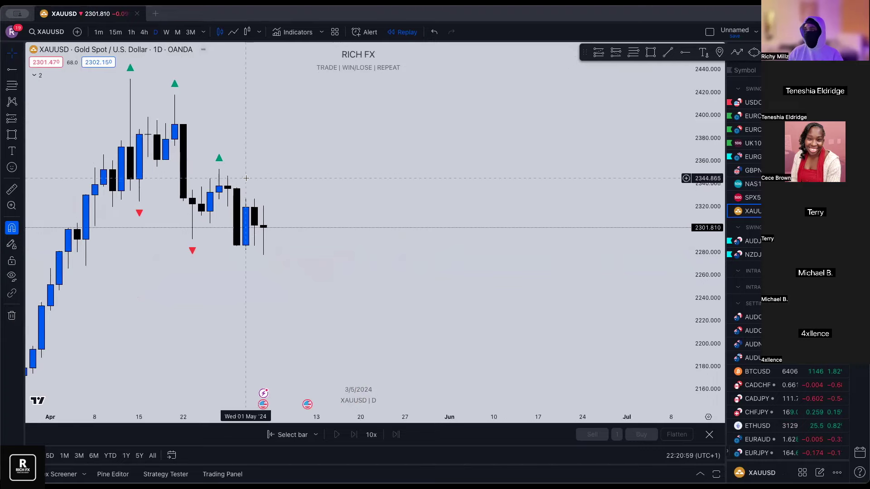
scroll(220, 174, left, 3)
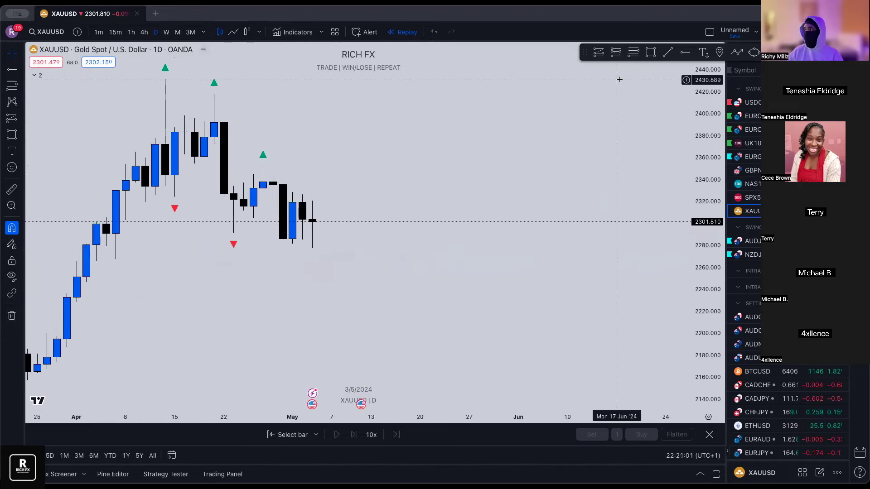
- Draw a rectangle zone on the gold chart between 2383.510 and 2324.255, spanning 3 April to 10 May
key(alt+shift+r)
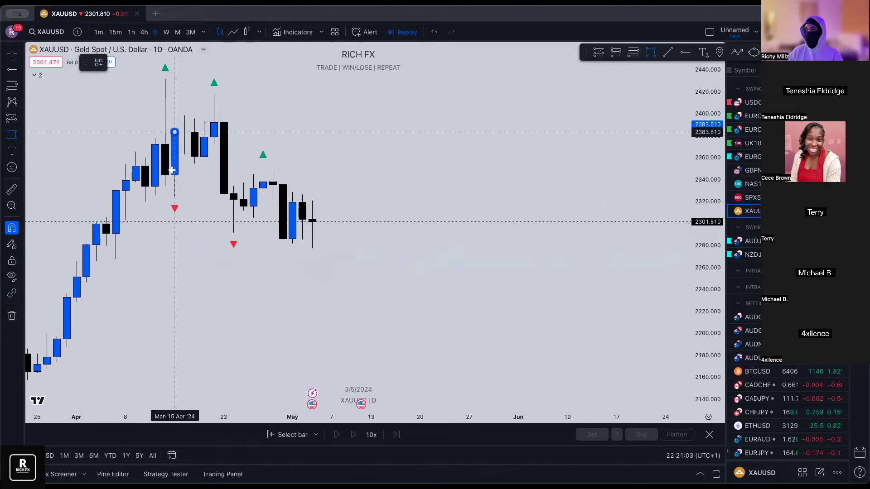
click(96, 197)
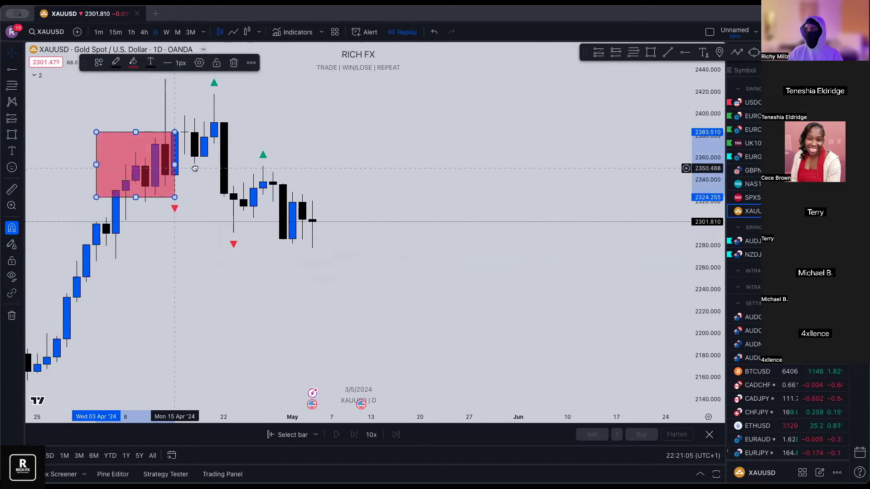
drag(175, 170, 293, 171)
key(ctrl+z)
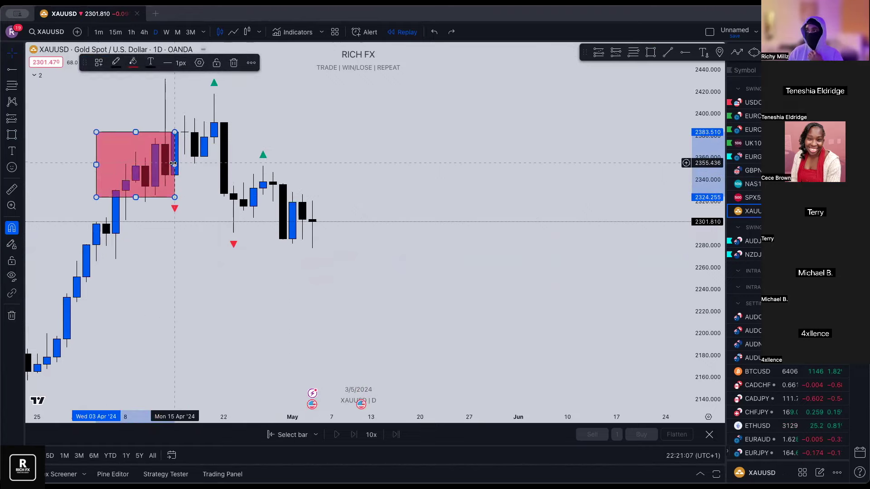
drag(174, 164, 361, 164)
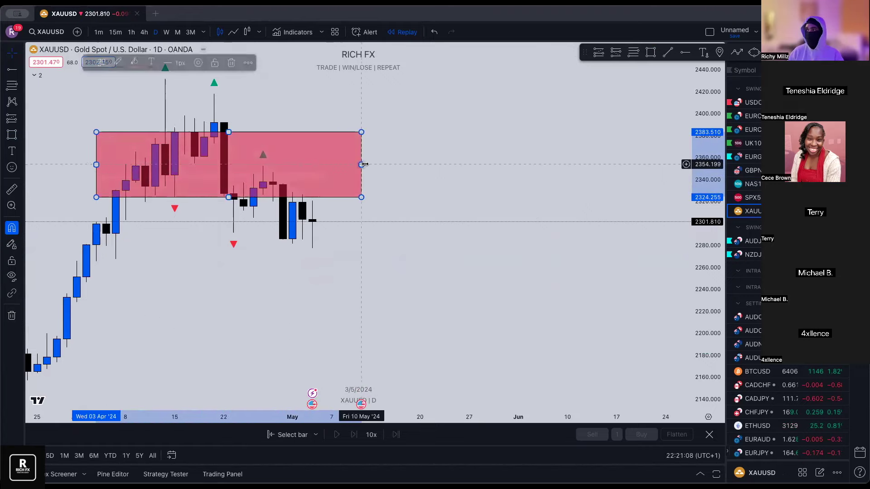
- Apply the saved drawing template whose name is only x's, without "Red", to the rectangle zone
click(151, 135)
click(98, 63)
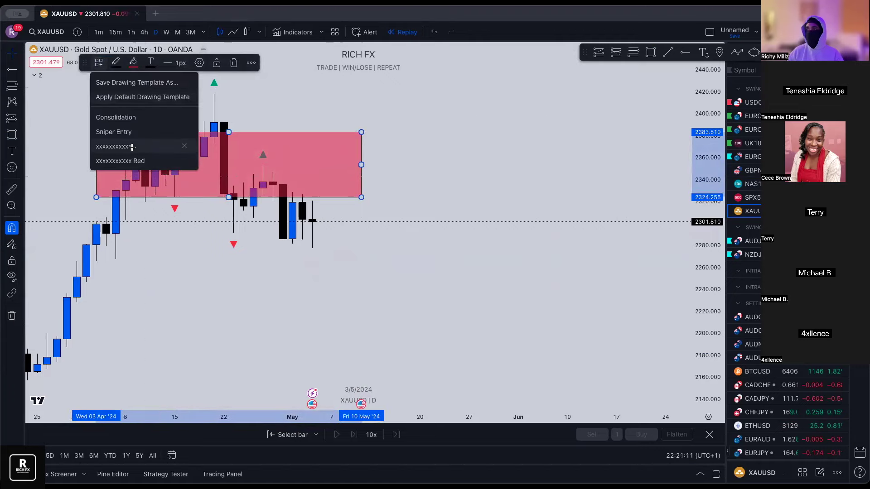
click(132, 147)
scroll(152, 205, up, 1)
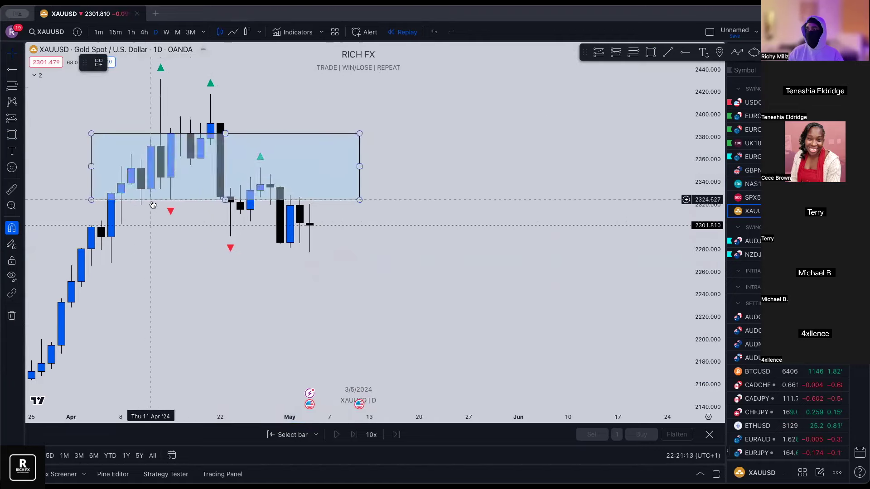
- Draw a lower rectangle zone from 2186.370 up to about 2222, spanning 21 March to about 27 May
scroll(274, 232, down, 5)
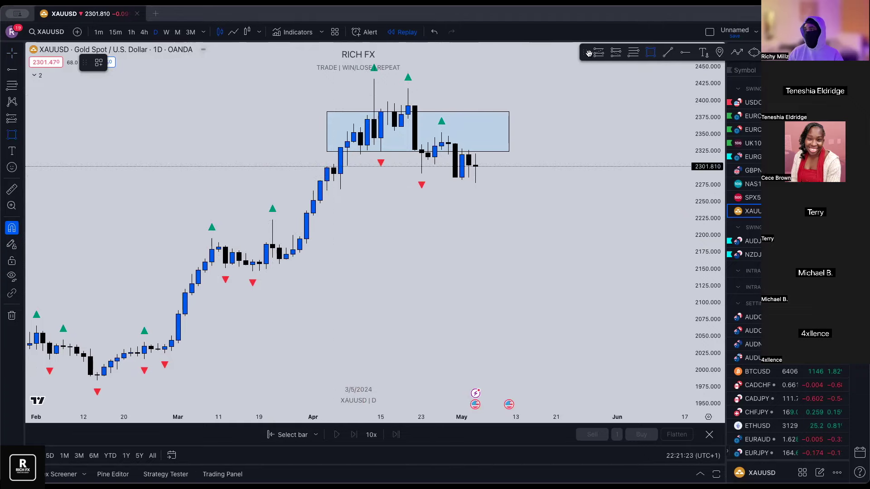
mouse_move(272, 245)
mouse_down()
mouse_move(272, 231)
mouse_move(587, 217)
mouse_up()
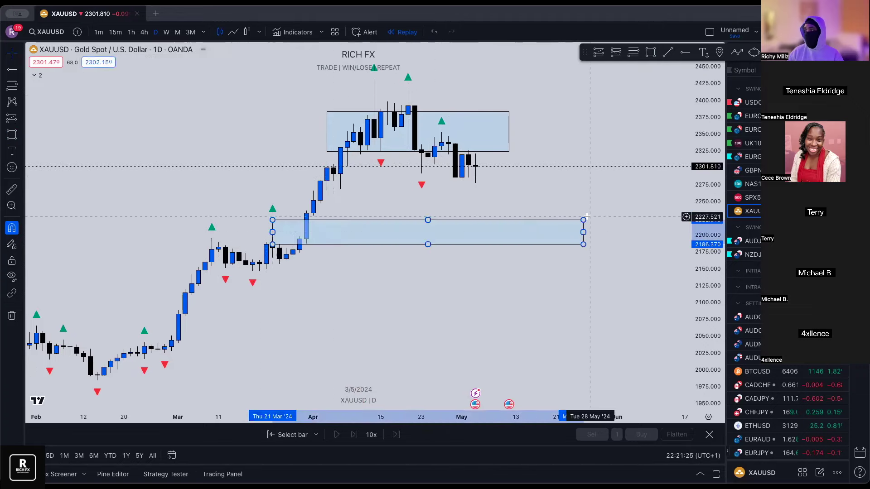
key(Escape)
- Draw a middle rectangle zone between 2305.650 and 2279.725, spanning 4 April to 13 May
key(alt+shift+r)
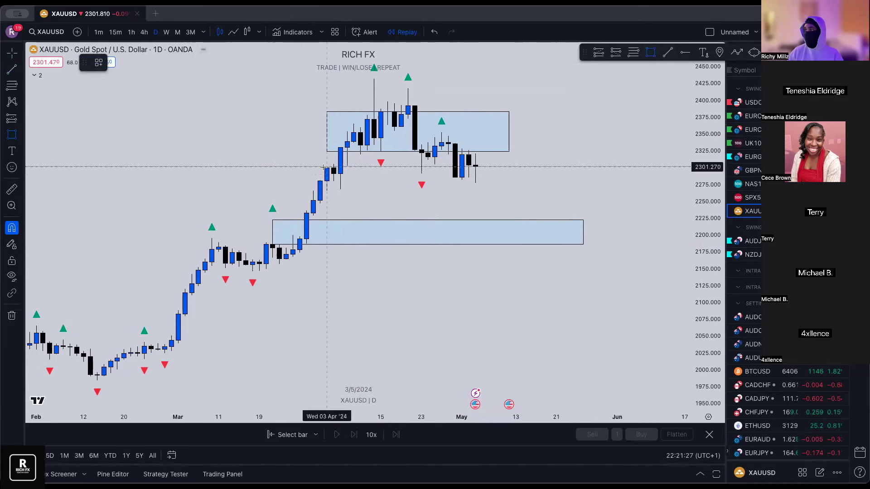
drag(334, 164, 516, 181)
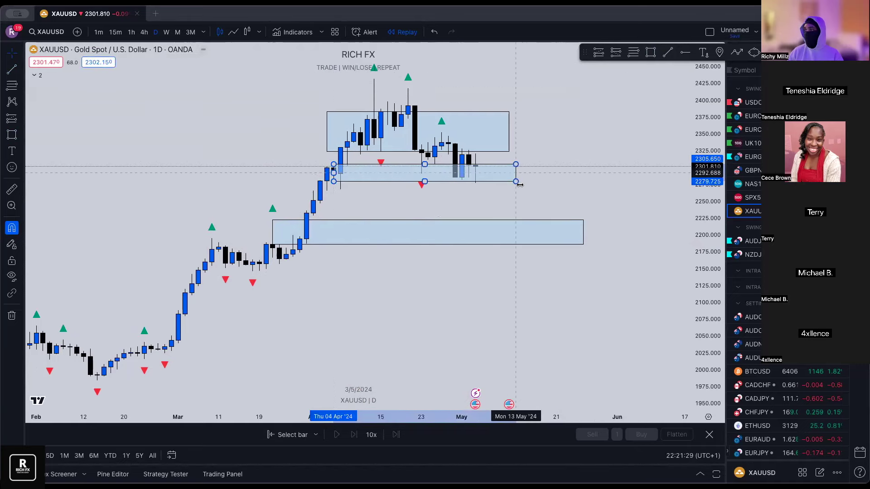
click(527, 169)
scroll(400, 159, up, 5)
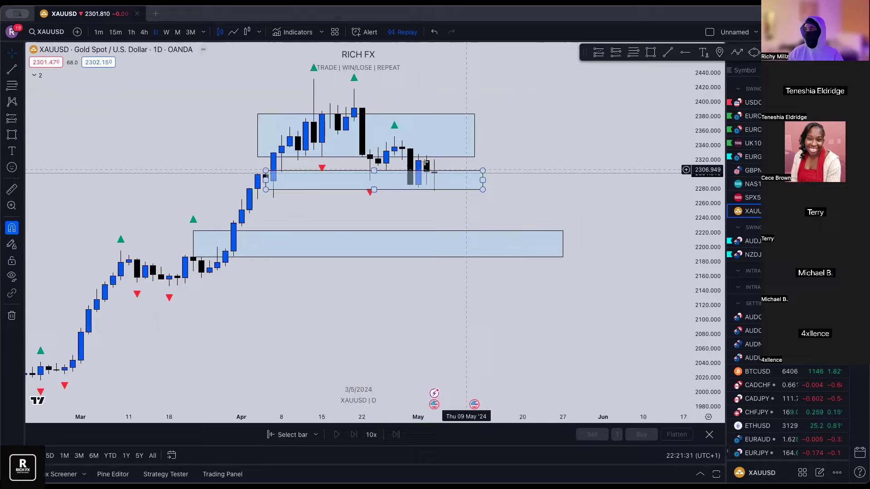
scroll(400, 158, up, 1)
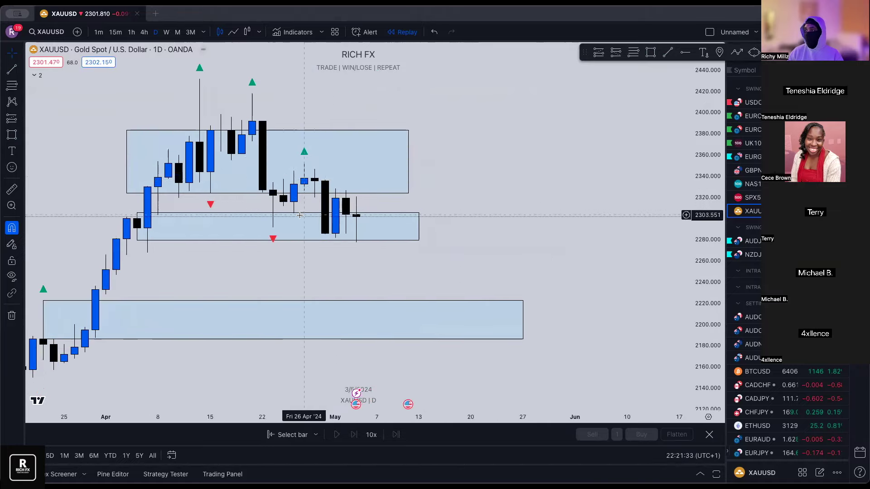
scroll(494, 182, up, 3)
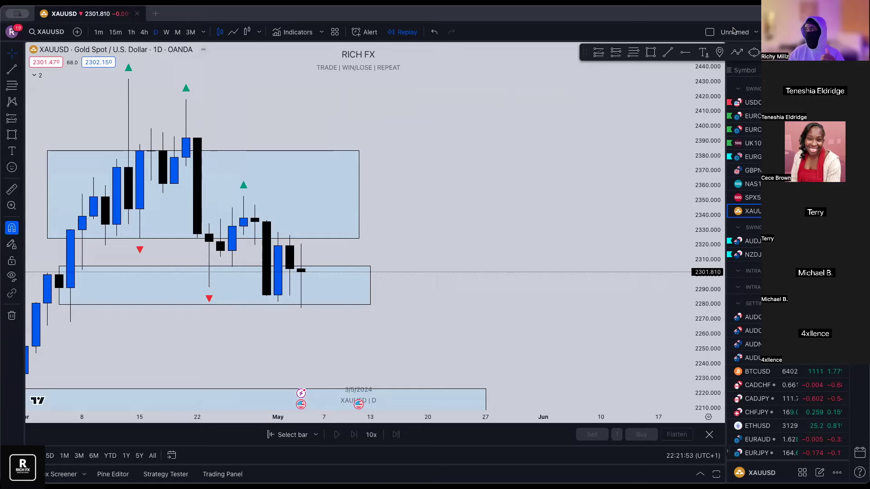
- Draw a zigzag arrow path from about 2338 up to about 2400, down to about 2298 and up to about 2340
click(738, 53)
click(244, 218)
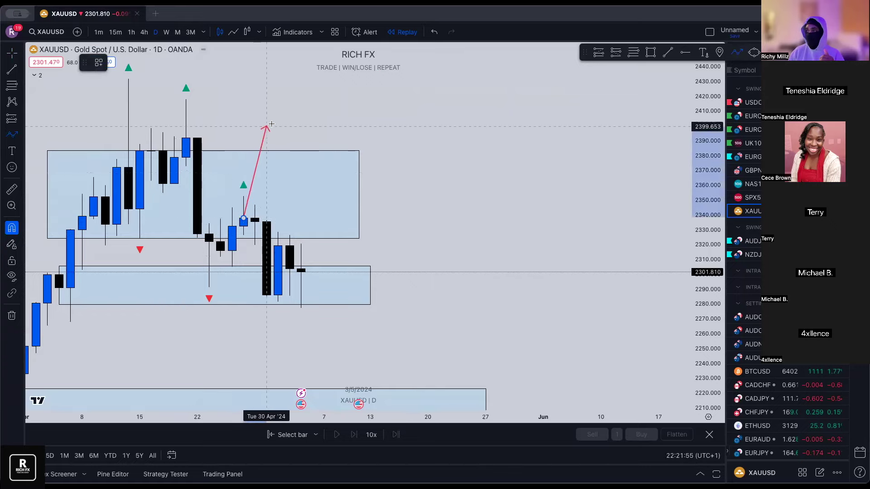
click(267, 124)
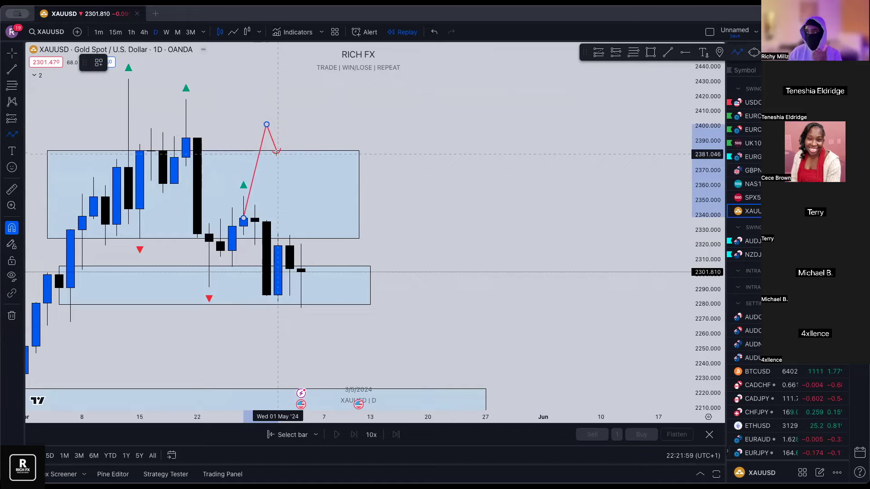
click(314, 277)
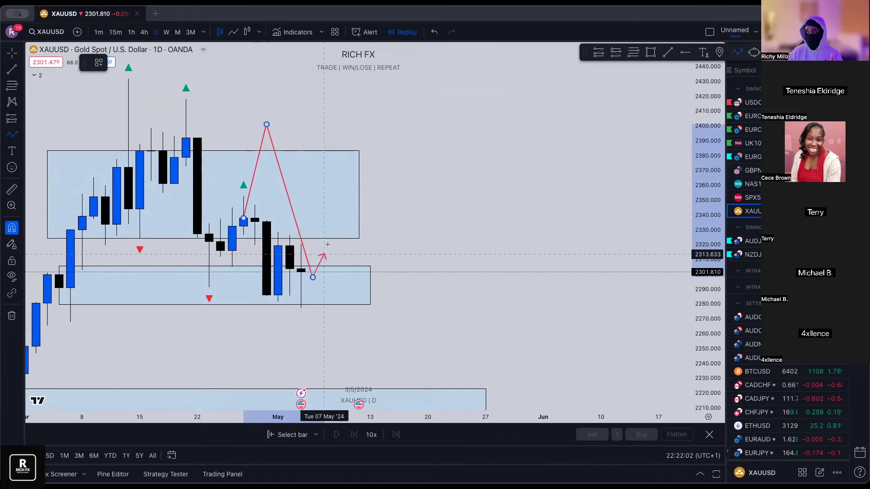
double_click(336, 214)
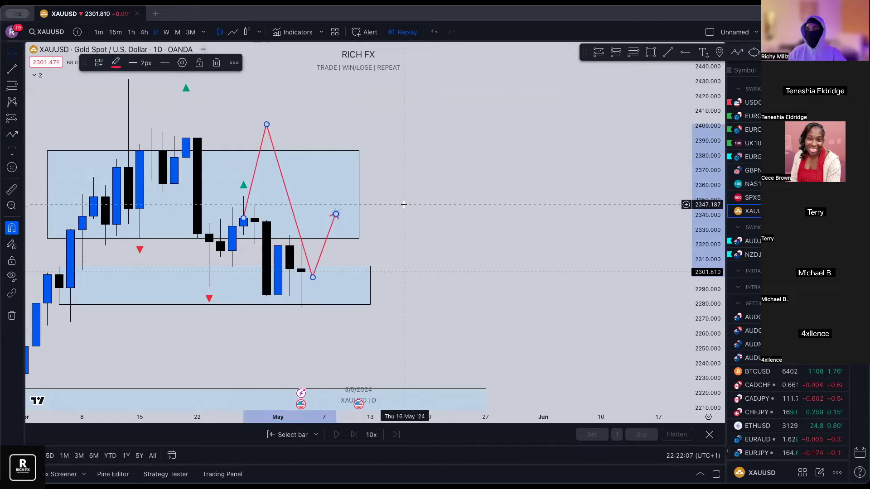
- Delete the zigzag arrow path from the daily gold chart
key(Delete)
scroll(407, 199, up, 2)
scroll(301, 200, down, 1)
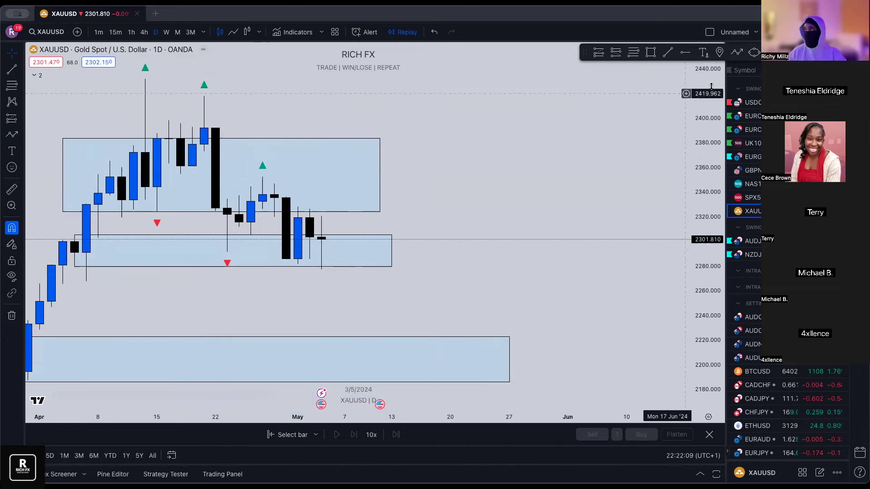
- Draw a Fibonacci retracement from the 26 April swing high at 2352.640 to the 25 April low at 2305.025
click(634, 52)
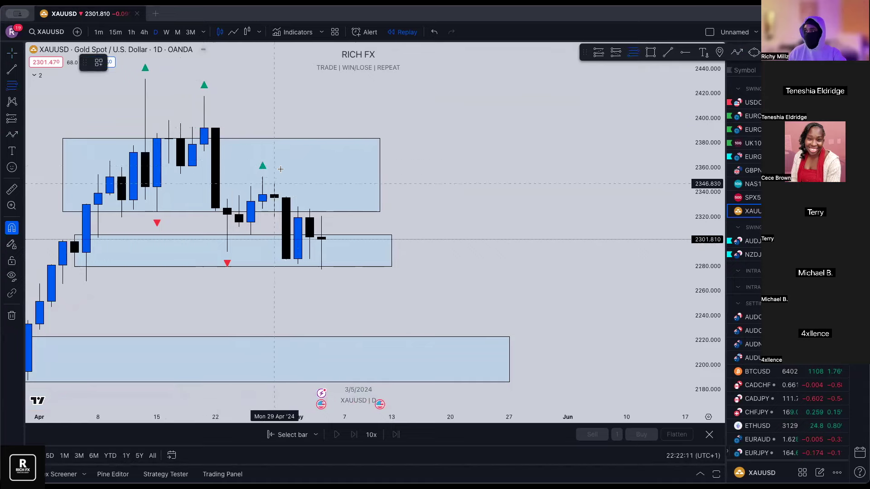
click(263, 176)
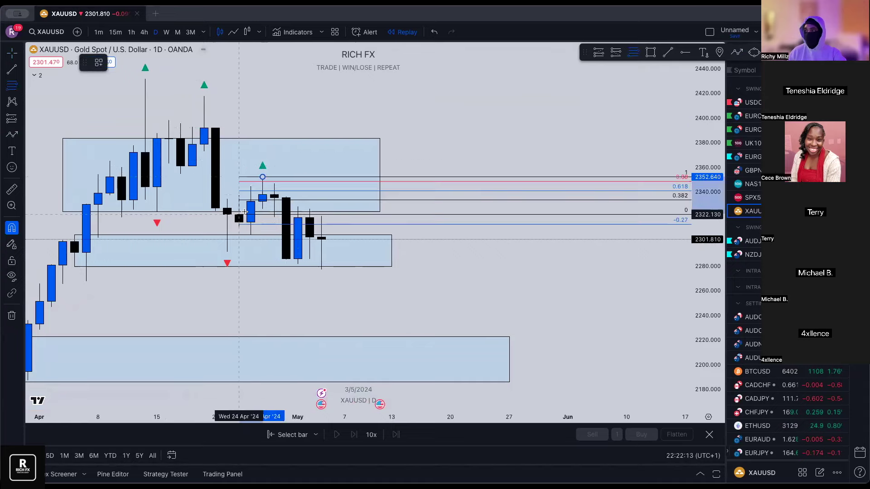
click(251, 235)
click(271, 126)
- On the weekly chart, draw a rectangle zone from 2344.235 to 2431.590, 18 March to 20 May, and apply the saved x's template ending in "Red"
click(167, 31)
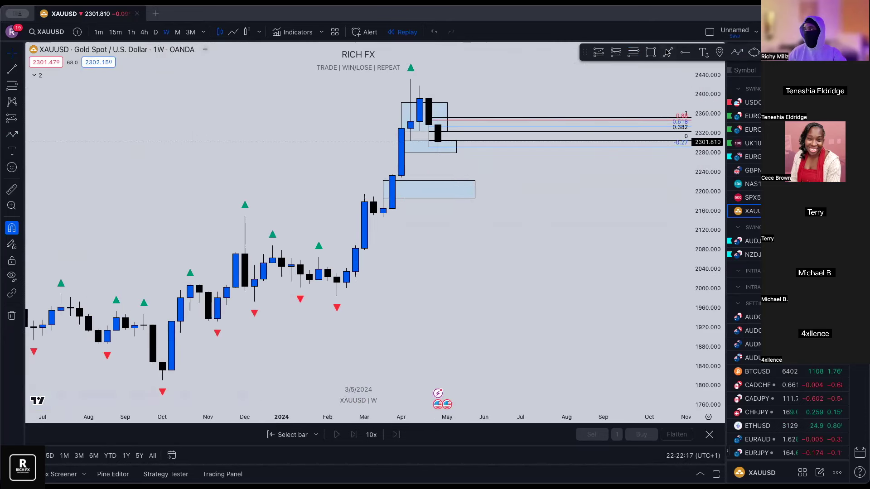
click(650, 53)
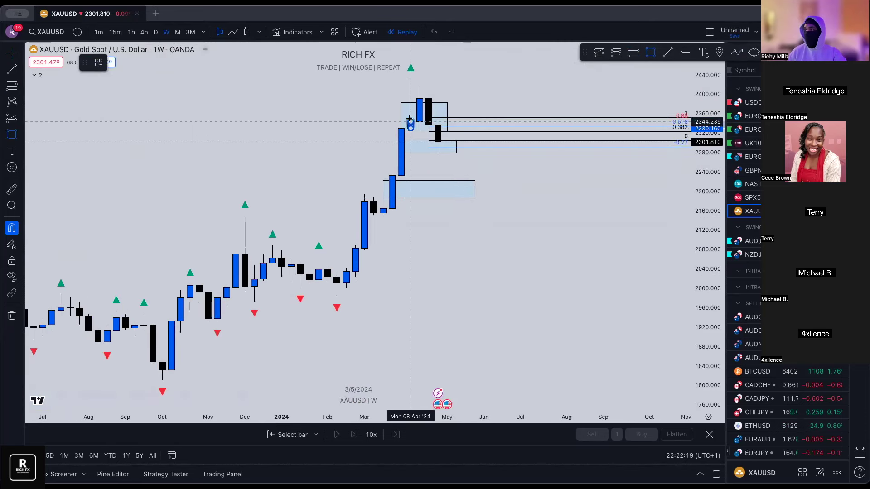
drag(410, 123, 410, 79)
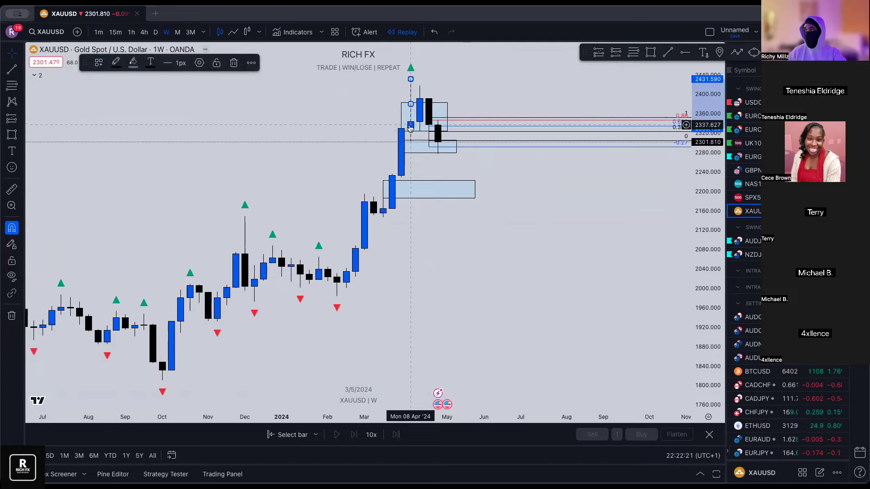
mouse_move(411, 100)
mouse_down()
mouse_move(383, 100)
mouse_move(465, 100)
mouse_up()
click(103, 62)
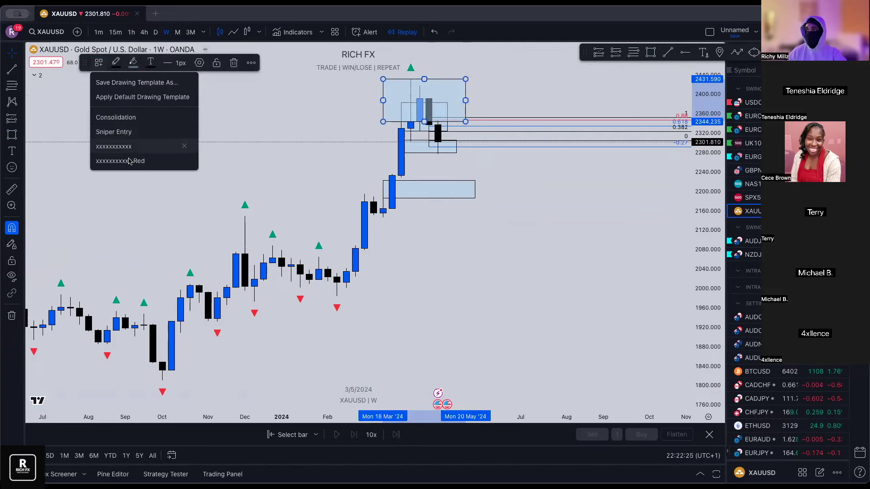
click(130, 159)
- On the daily chart, examine how the red zone overlaps the blue rectangle zones and the Fibonacci levels
click(156, 32)
scroll(195, 67, up, 5)
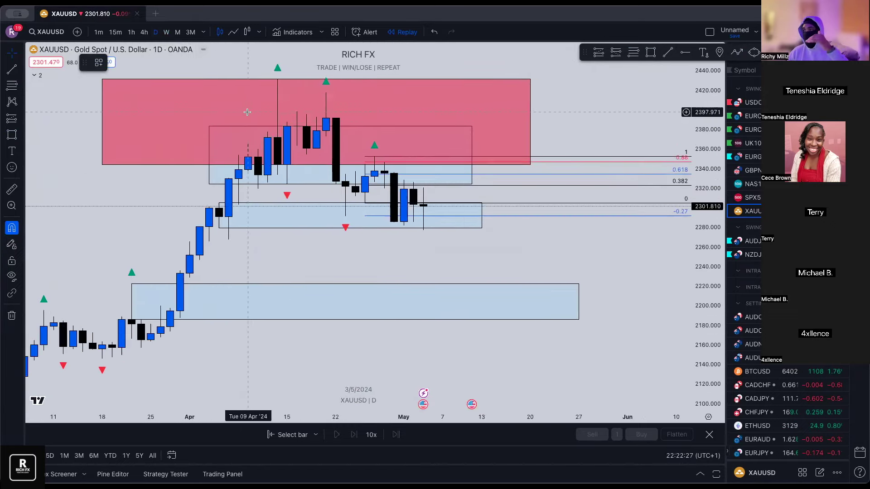
scroll(240, 120, down, 3)
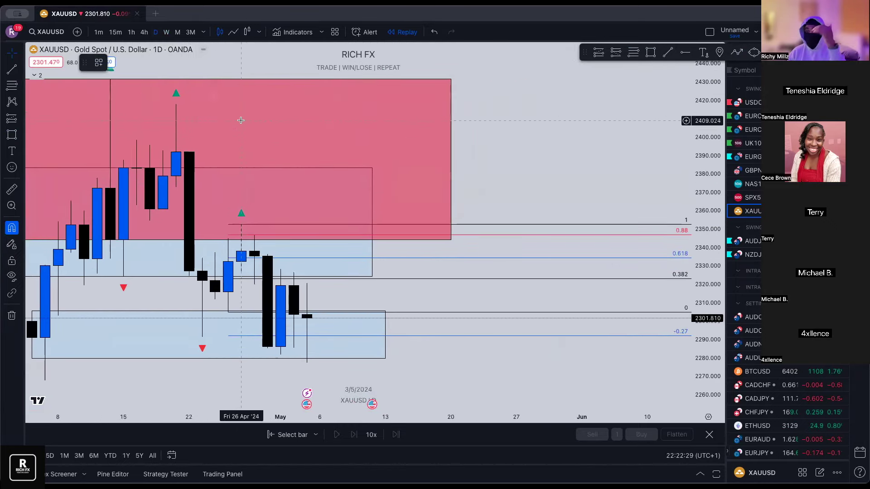
scroll(272, 174, down, 1)
click(270, 171)
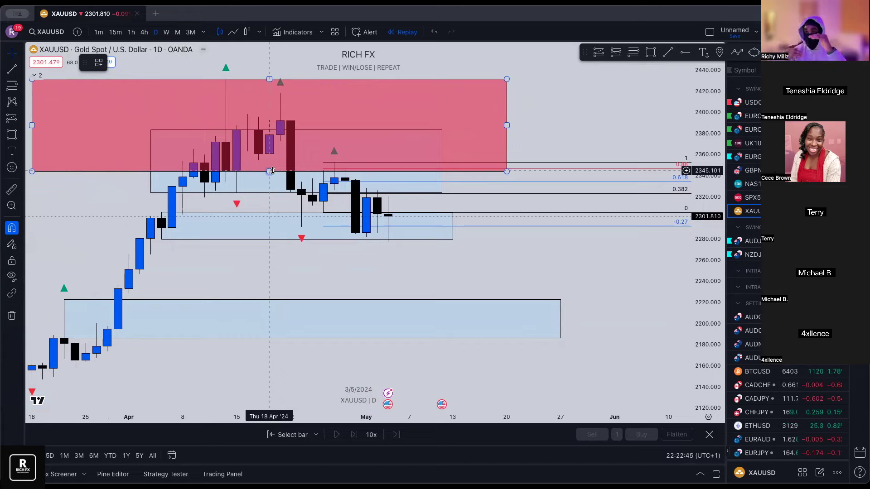
click(271, 195)
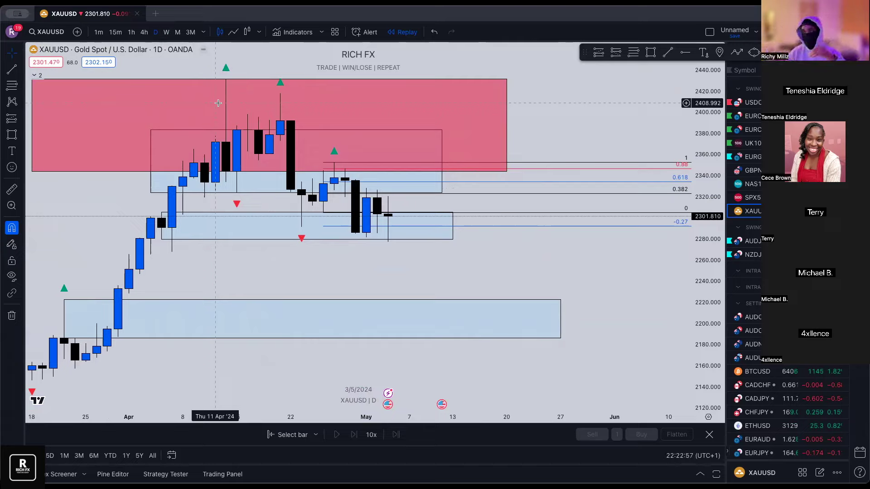
click(162, 174)
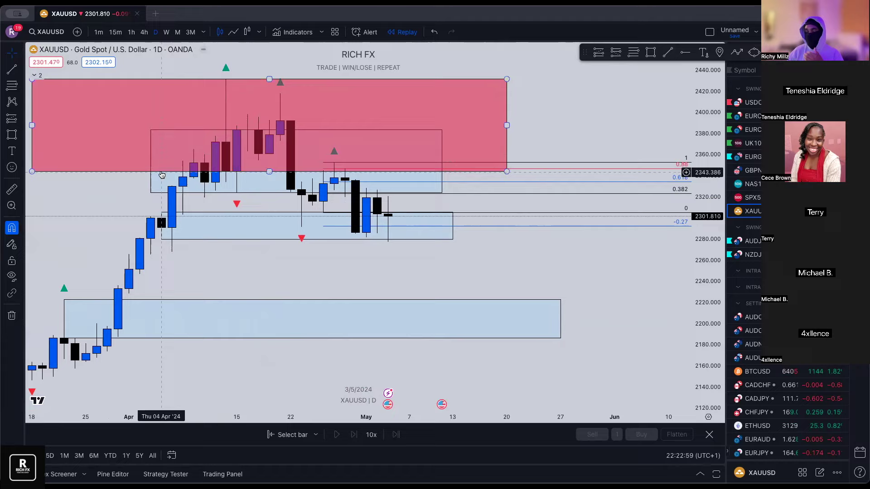
click(162, 174)
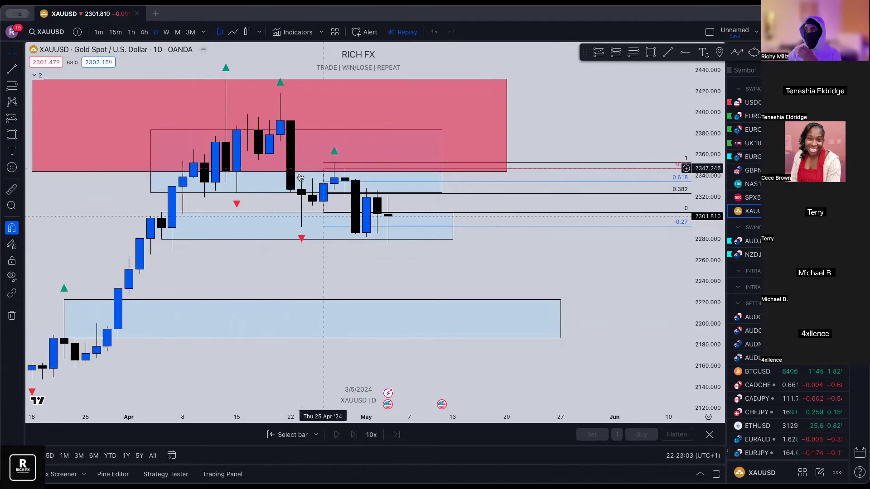
scroll(271, 195, up, 3)
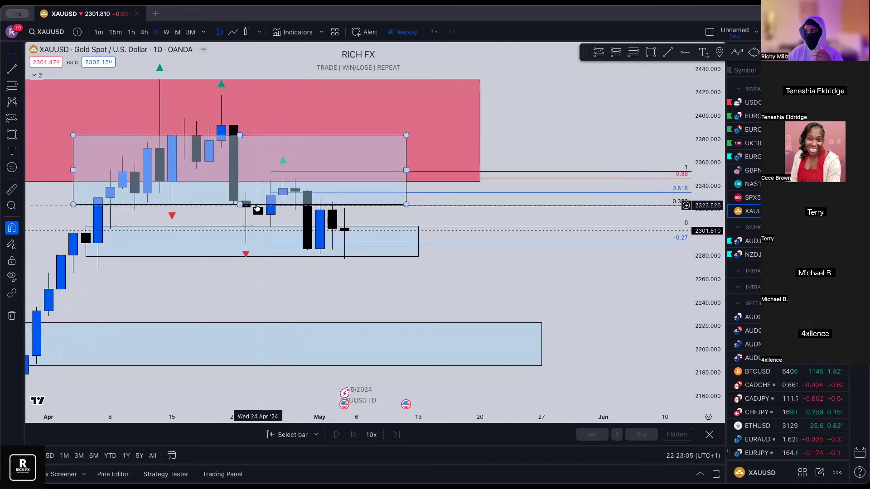
click(283, 174)
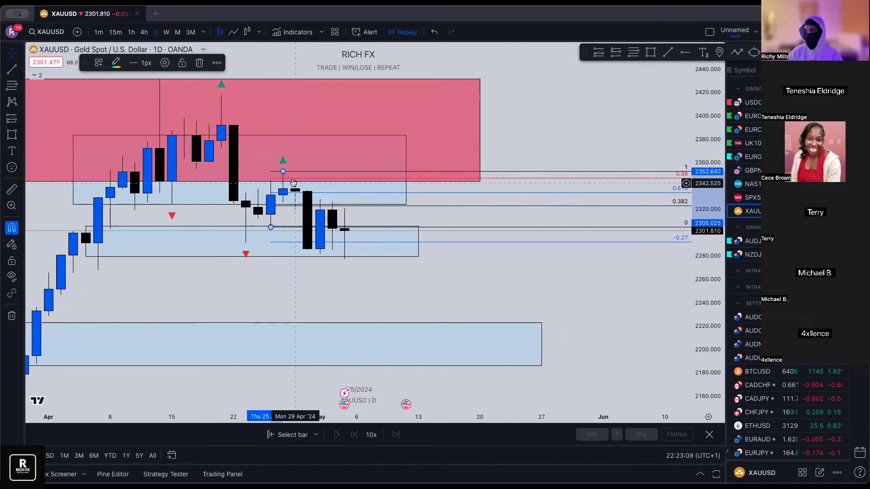
click(221, 220)
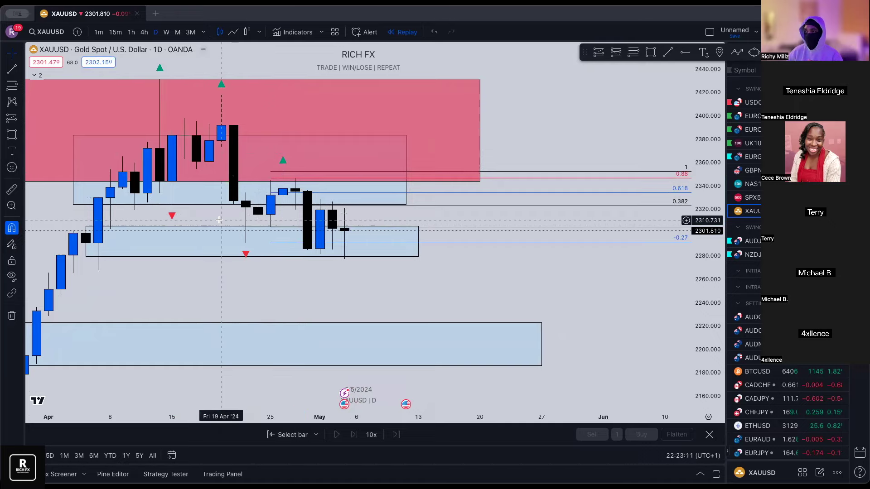
- On the 4-hour chart, place a short position with its entry at about 2334 near the 0.618 level on 26 April
click(144, 32)
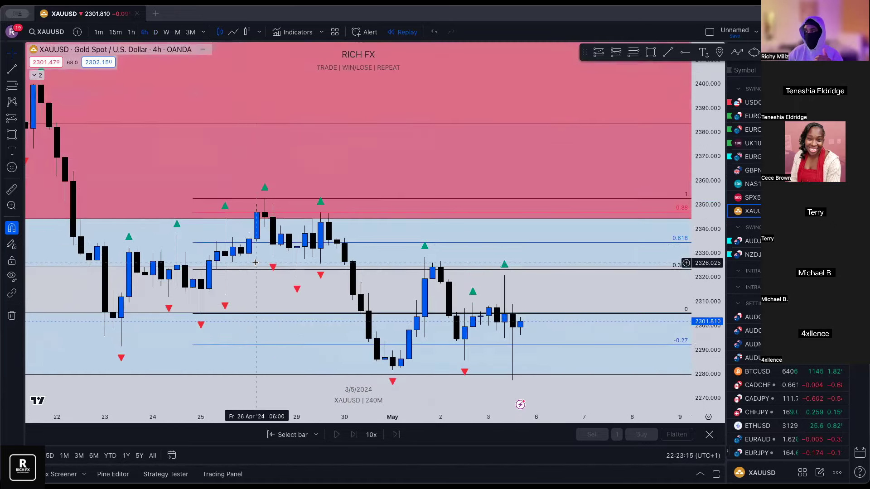
scroll(267, 292, up, 1)
scroll(267, 310, up, 1)
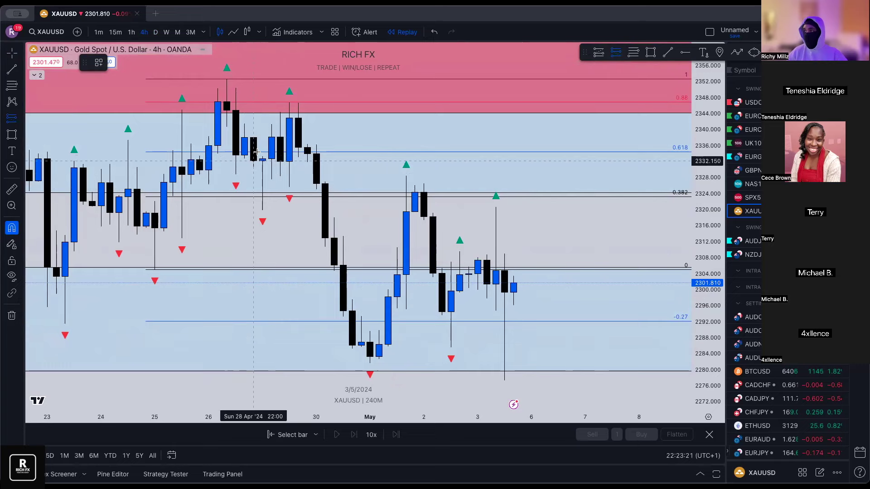
click(244, 153)
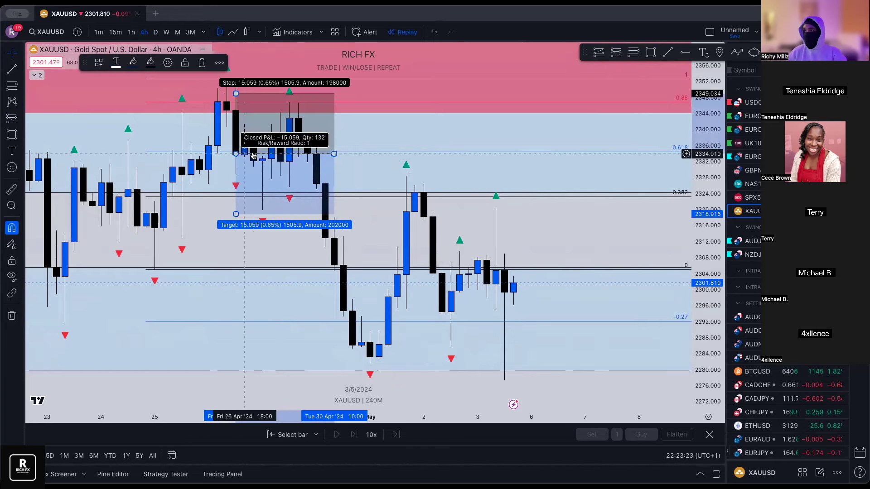
- Set the short position's target to 2292.158 and its stop to 2347.810, and extend it to about 2 May
drag(244, 213, 237, 321)
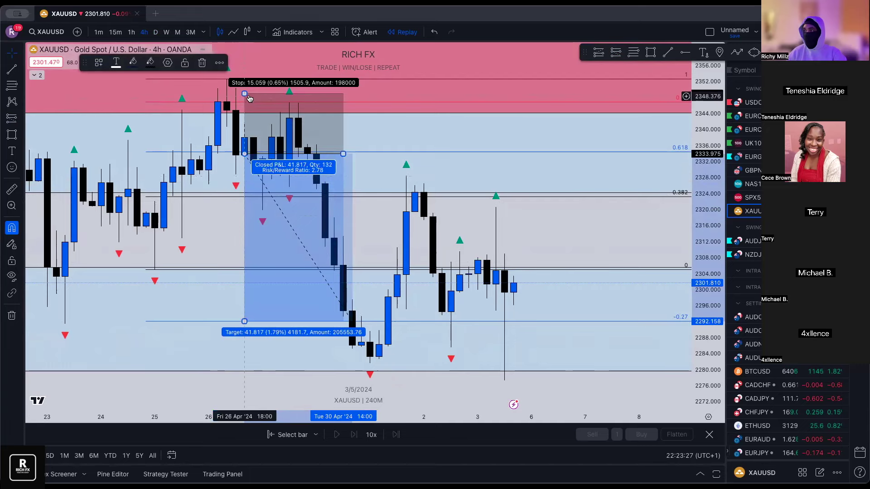
drag(245, 96, 245, 99)
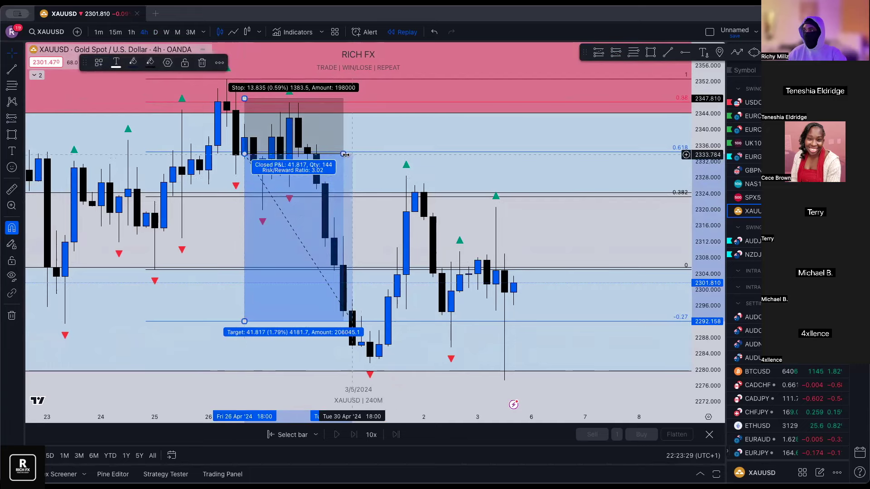
drag(343, 154, 423, 154)
click(538, 227)
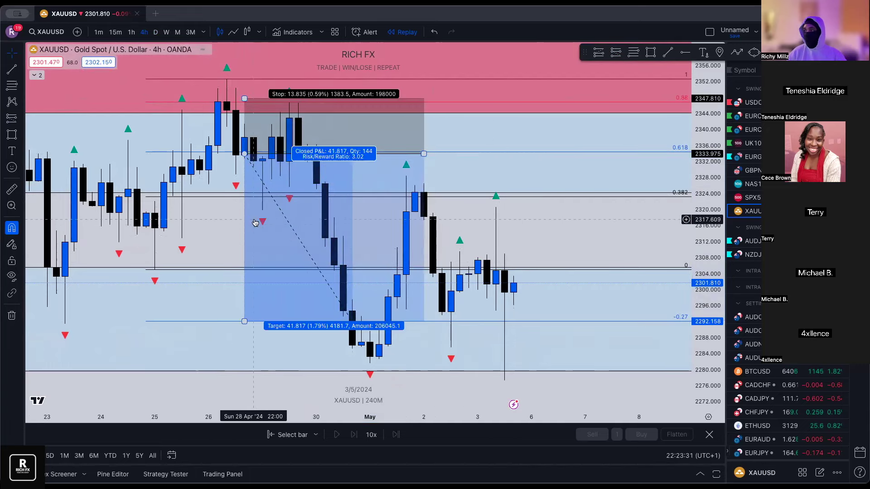
- Measure the time from the short position's 26 April entry candle to the 30 April candle that reaches the target
shift+click(244, 330)
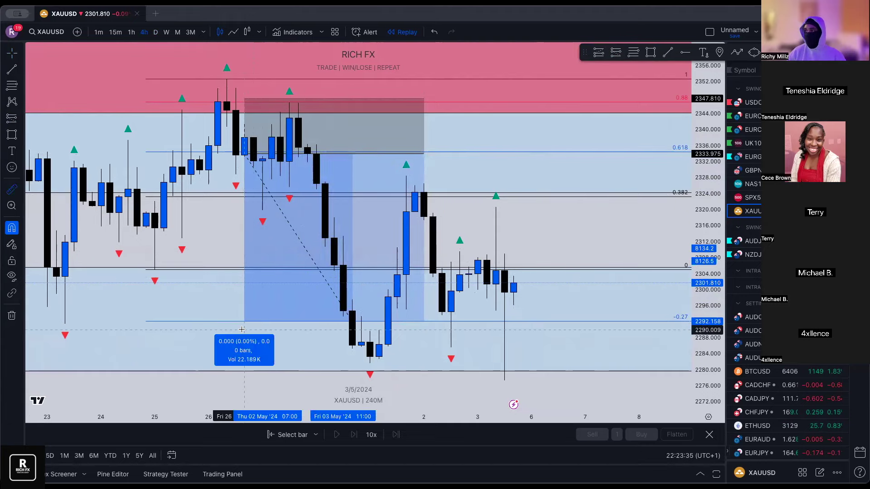
click(353, 338)
click(229, 235)
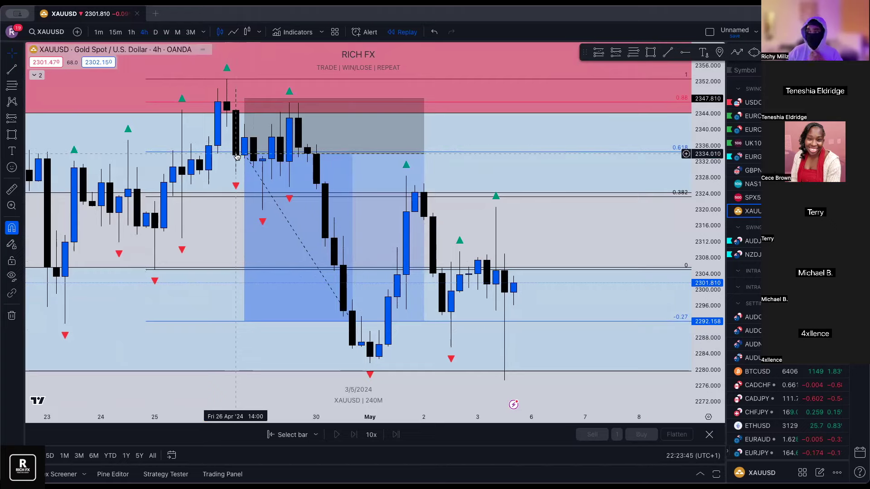
- Measure the time from the 29 April 06:00 candle to the 30 April 18:00 candle
mouse_move(245, 155)
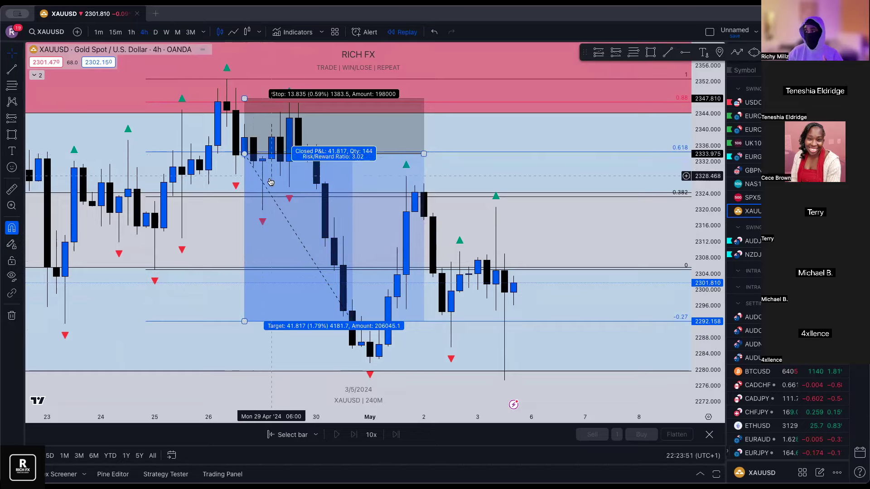
shift+click(271, 336)
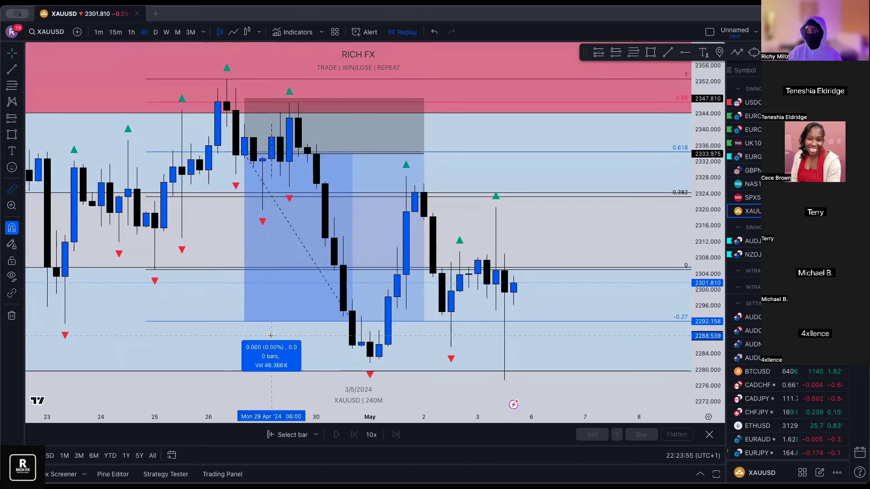
click(351, 343)
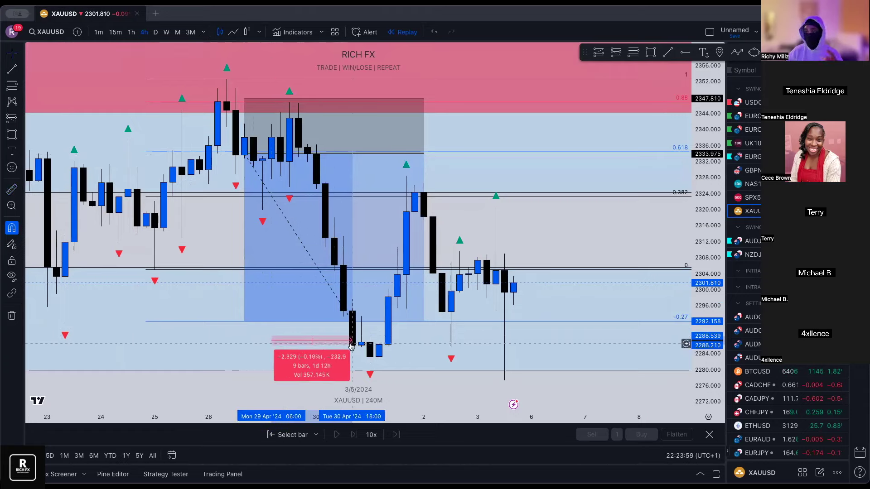
click(290, 235)
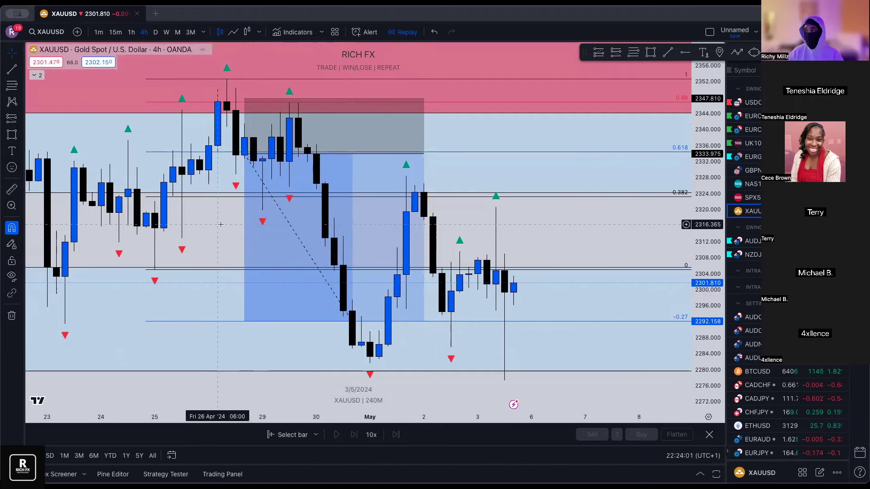
- Delete the Fibonacci retracement and the short position from the 4-hour chart
scroll(345, 303, down, 5)
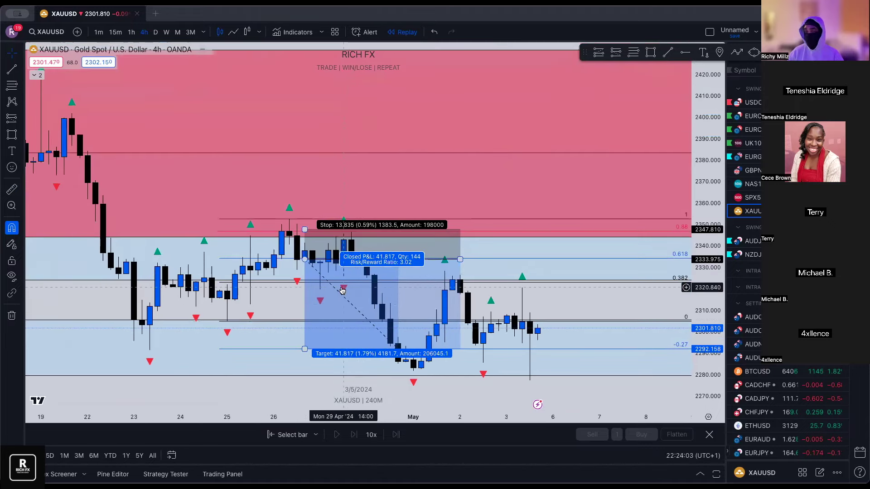
scroll(388, 314, up, 1)
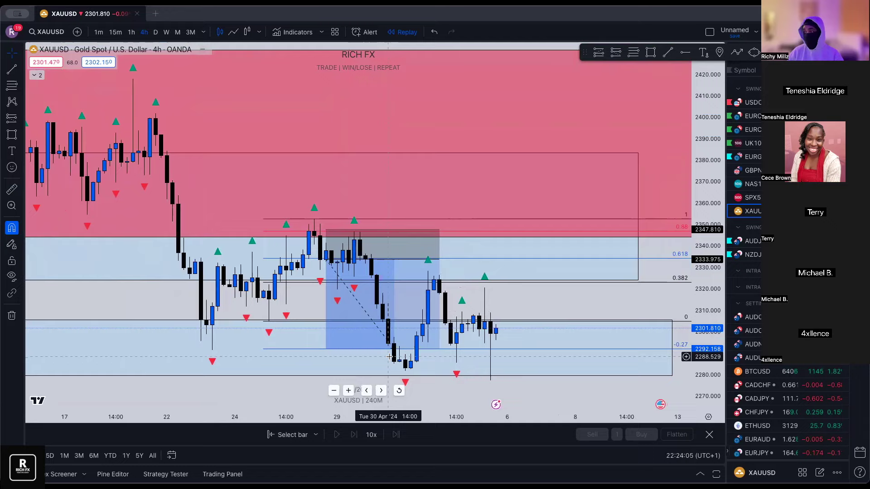
drag(414, 327, 335, 345)
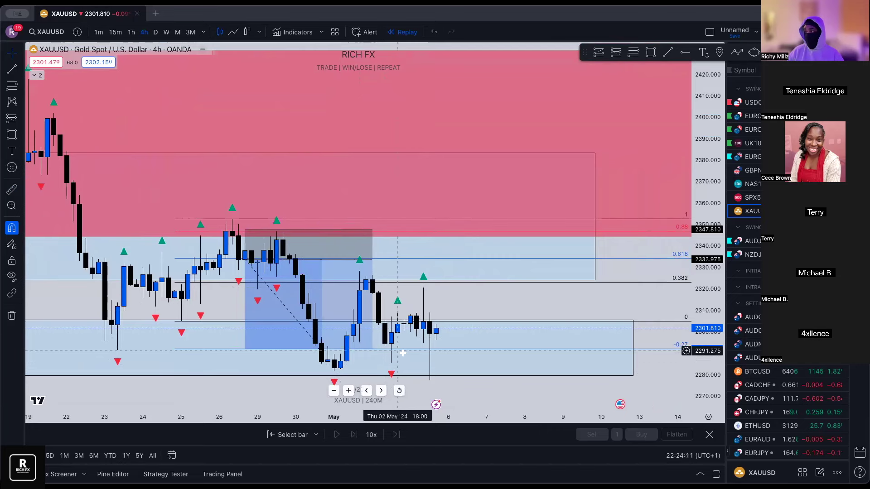
click(436, 349)
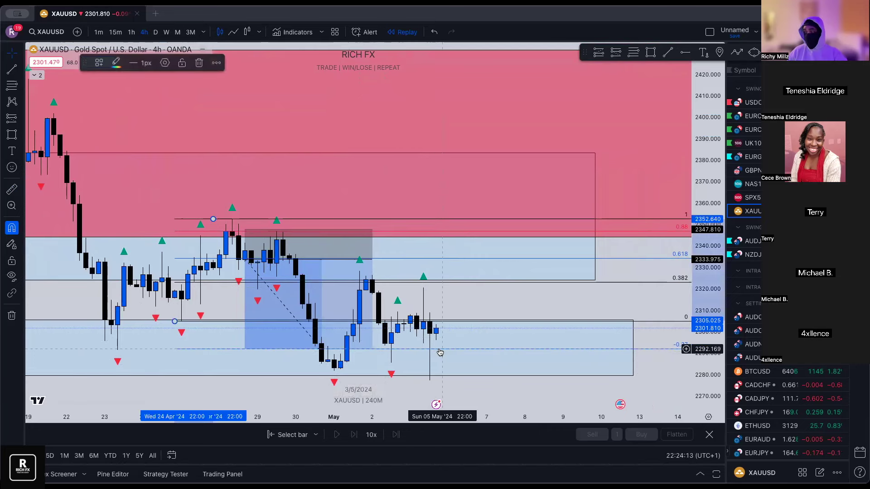
key(Delete)
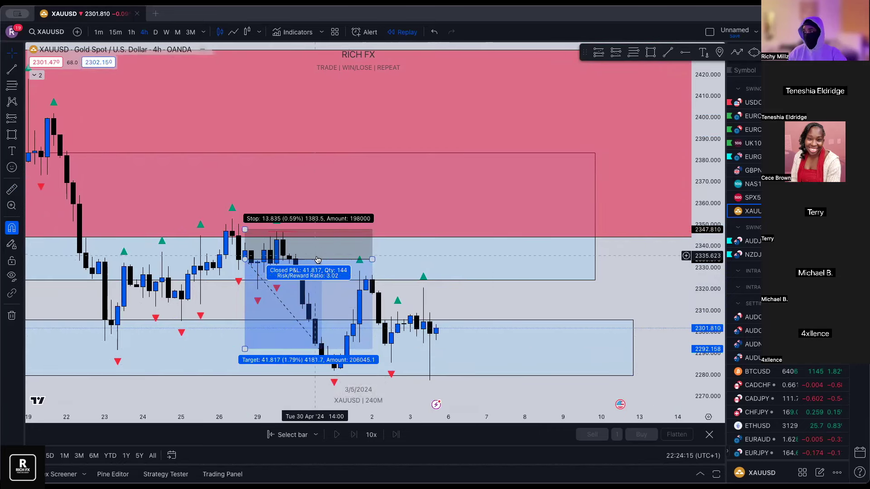
key(Delete)
- Delete the rectangle zone whose lower edge lies at 2324.255 from the gold 4-hour chart
drag(719, 338, 618, 229)
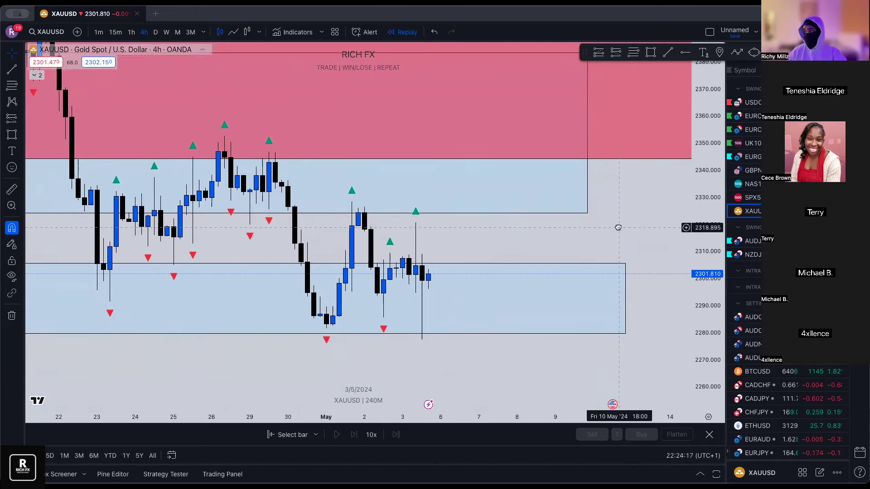
click(591, 135)
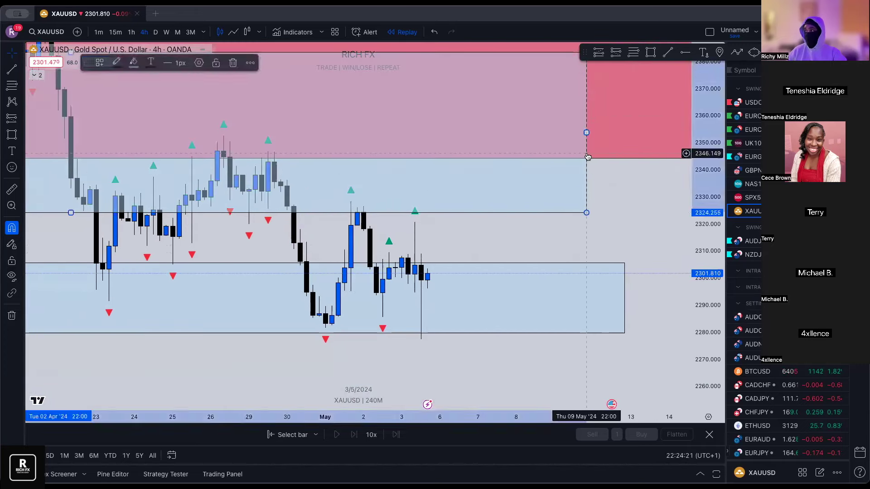
key(Delete)
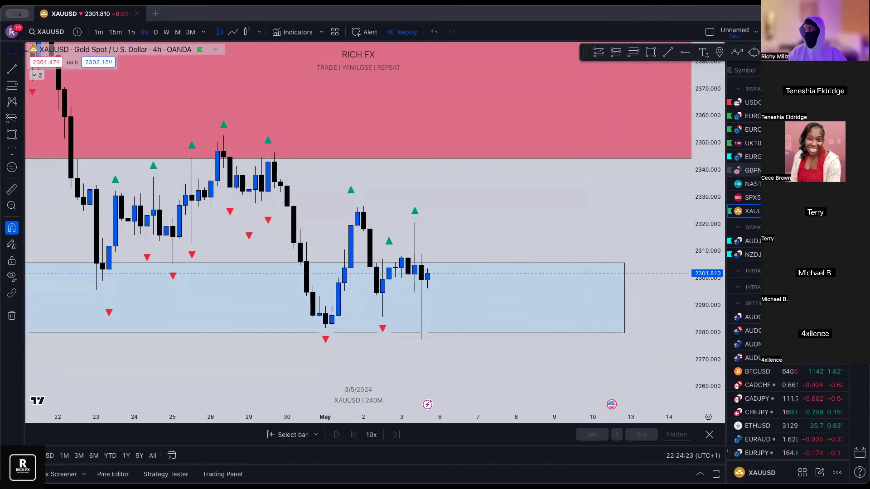
- View the EURCHF 4-hour chart, return to XAUUSD to examine the remaining zones, and switch it to the daily timeframe
click(751, 129)
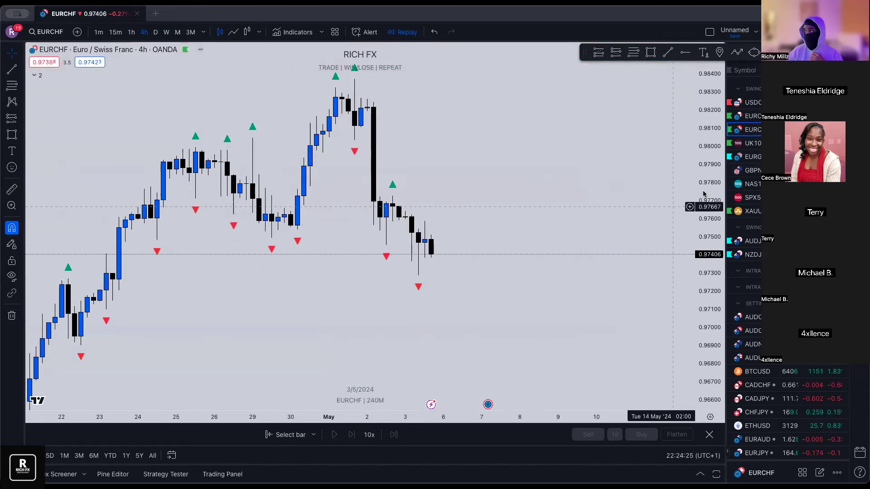
click(753, 211)
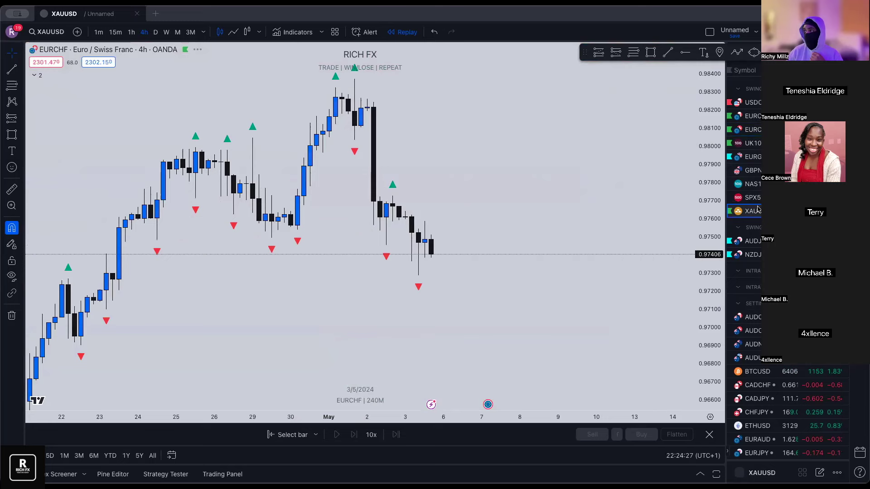
scroll(517, 238, right, 3)
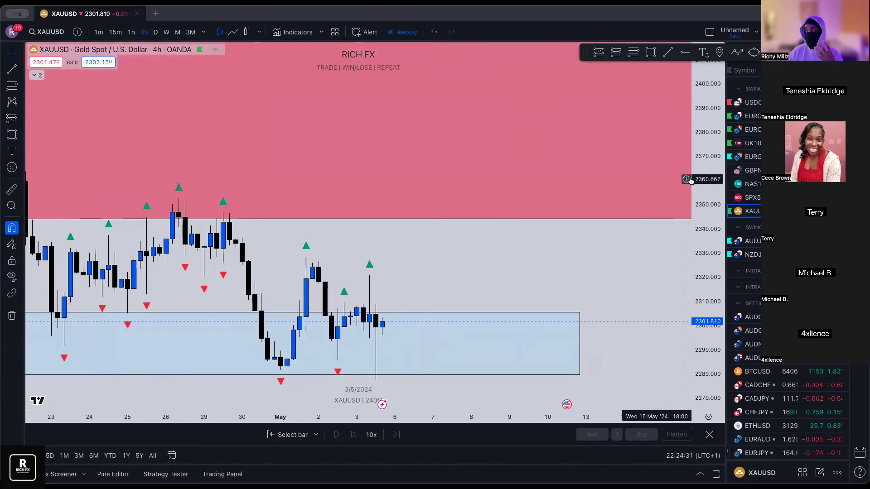
drag(689, 180, 607, 213)
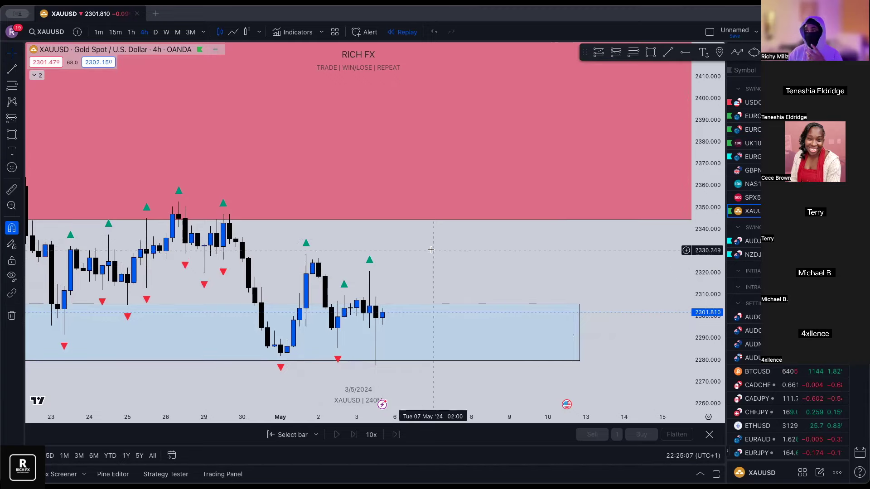
click(157, 31)
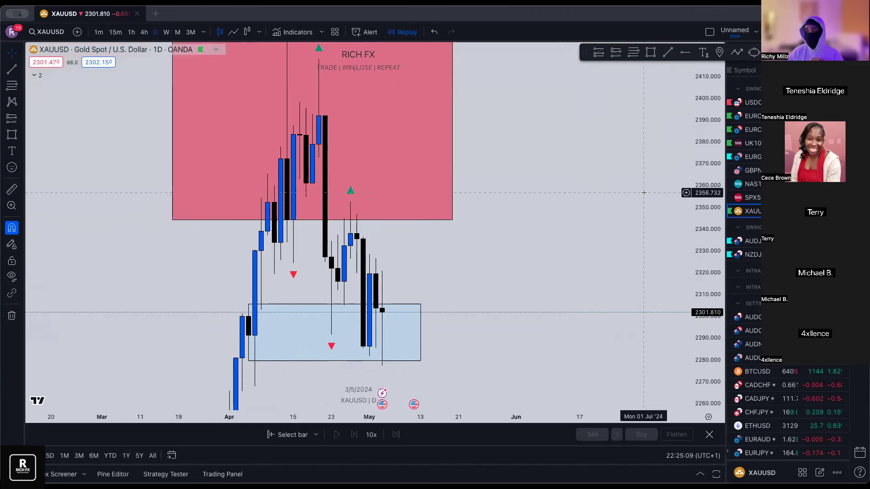
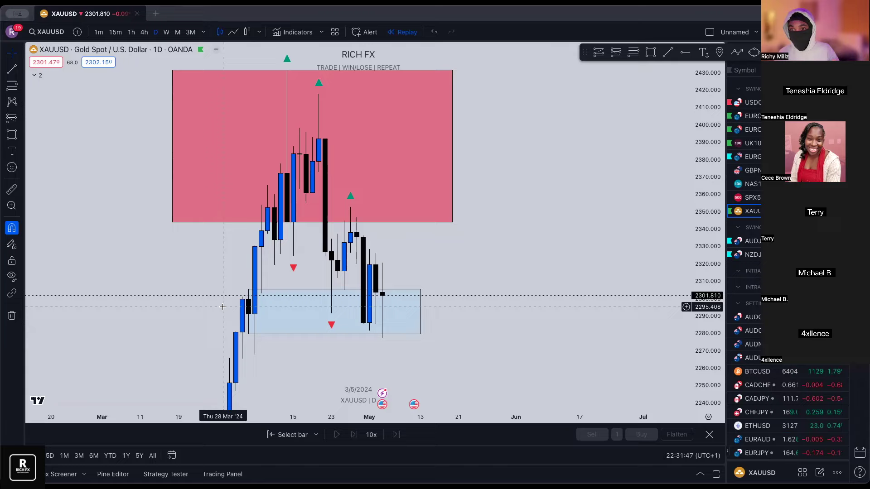
- Widen the blue zone on gold's daily chart at both ends so its sides line up with the red zone above
drag(248, 312, 210, 312)
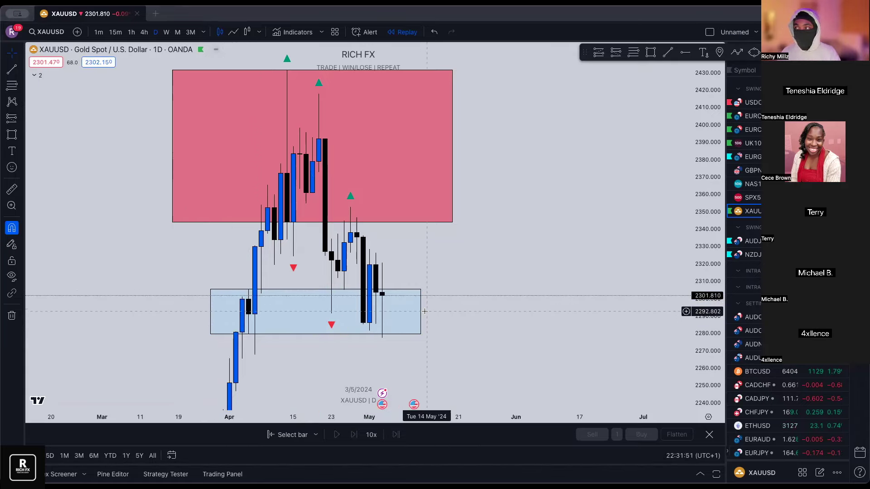
drag(420, 313, 438, 313)
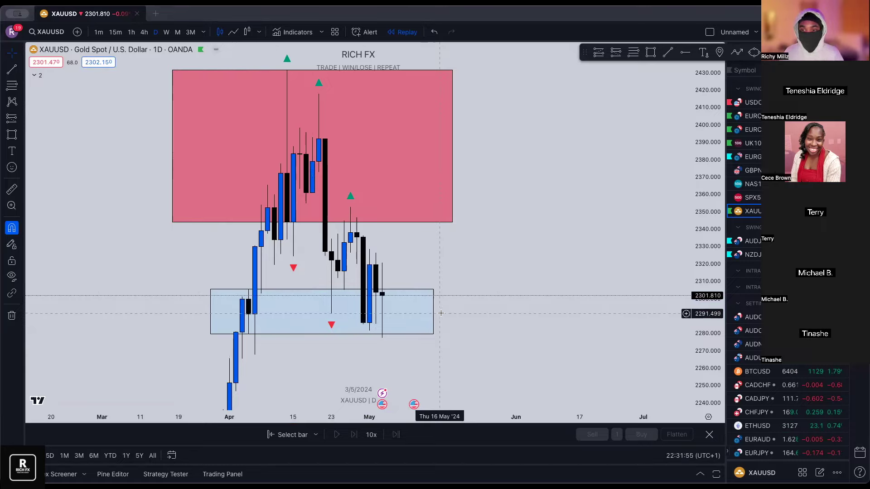
click(434, 312)
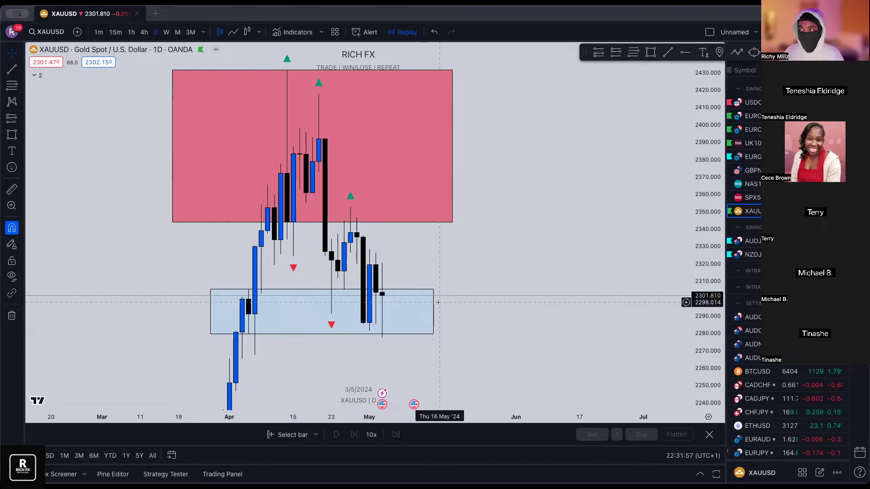
drag(434, 312, 453, 310)
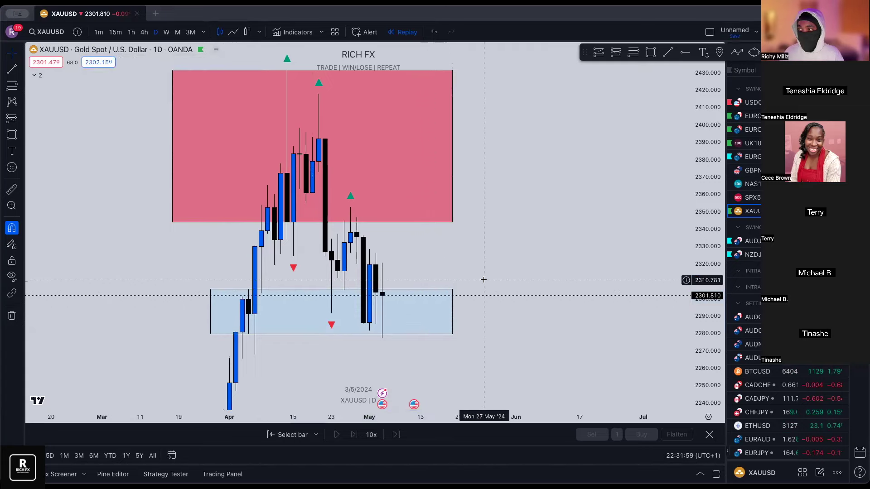
click(483, 281)
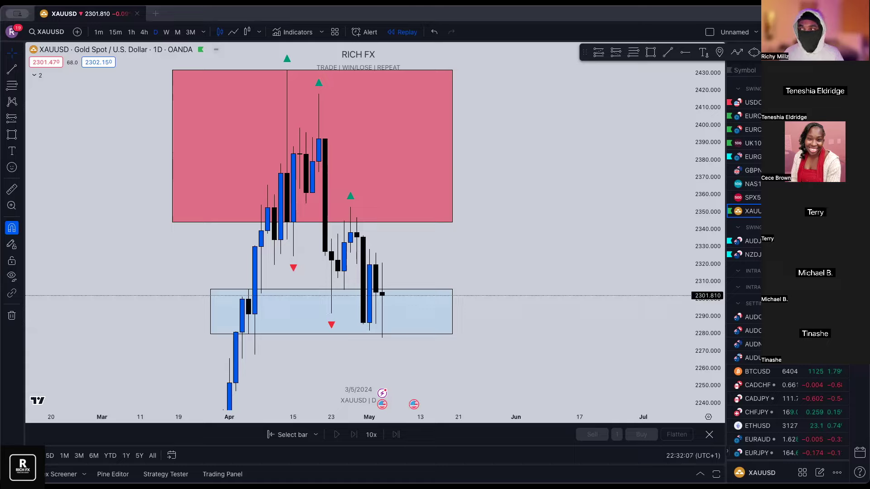
click(211, 311)
drag(194, 312, 172, 311)
click(473, 264)
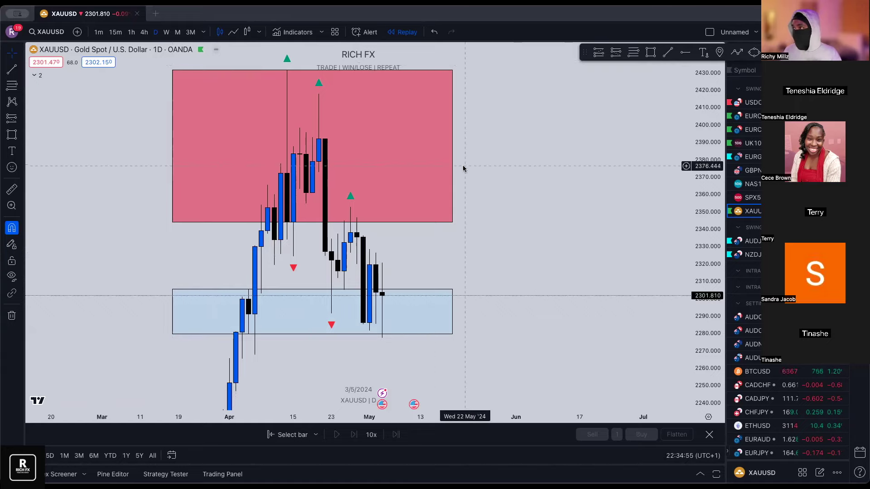
- Remove all drawings from the gold chart and open AUDUSD on the daily timeframe
click(12, 316)
click(58, 314)
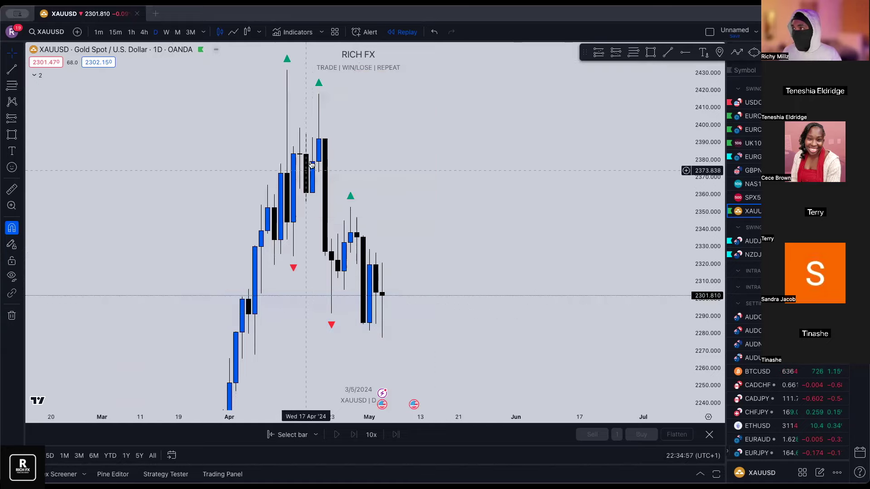
scroll(747, 272, down, 3)
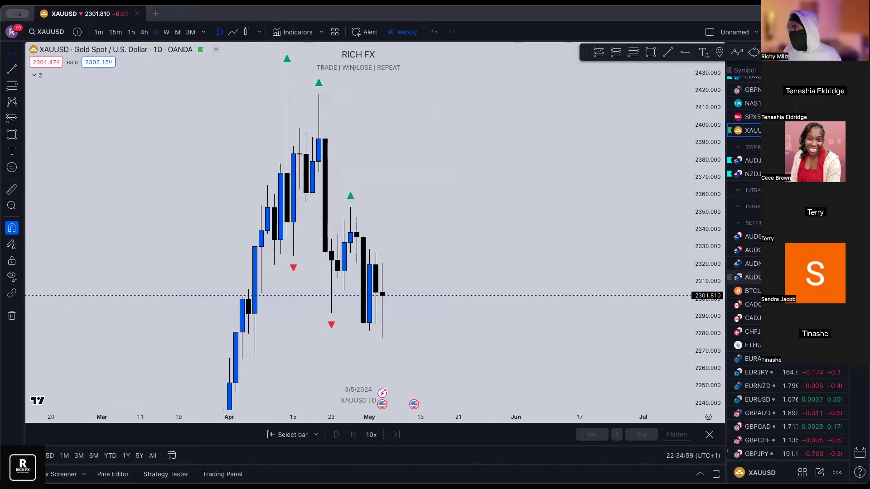
click(753, 160)
click(752, 278)
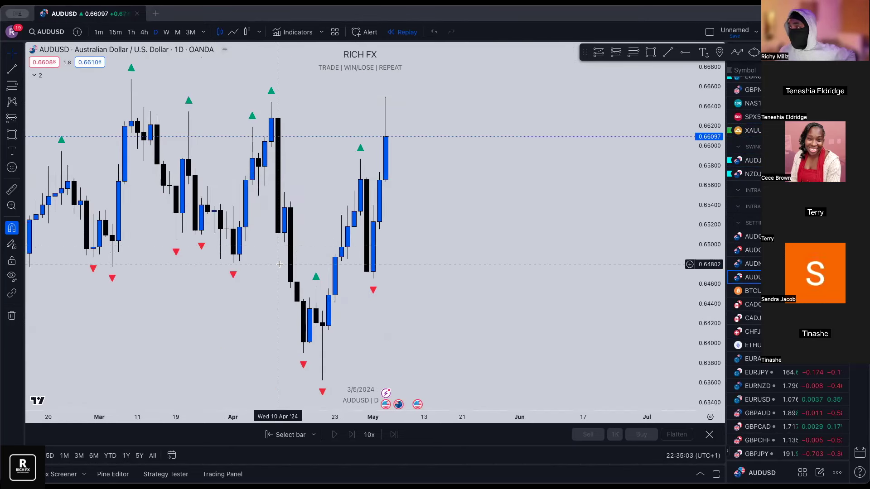
click(167, 32)
click(155, 32)
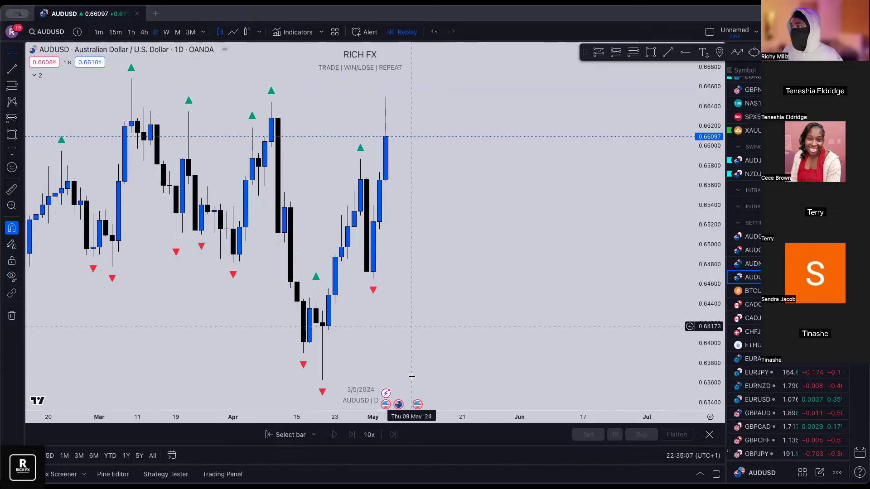
- Draw a rectangle zone over the 29 April candle from 0.65338 to 0.65867, spanning 23 April to 21 May
scroll(453, 295, down, 5)
scroll(479, 224, up, 3)
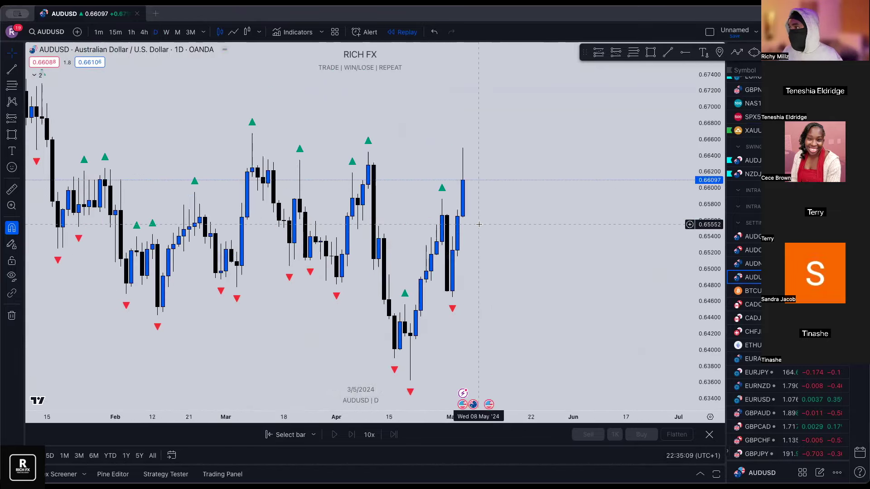
scroll(479, 224, up, 4)
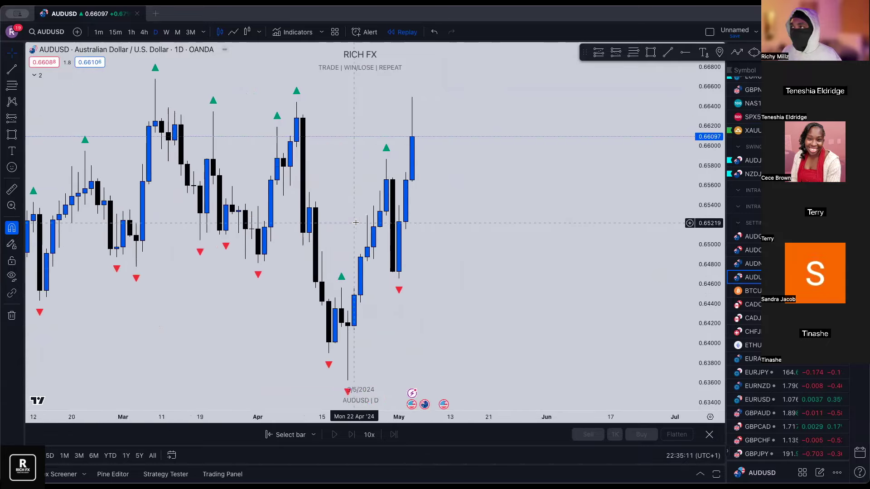
scroll(356, 223, up, 3)
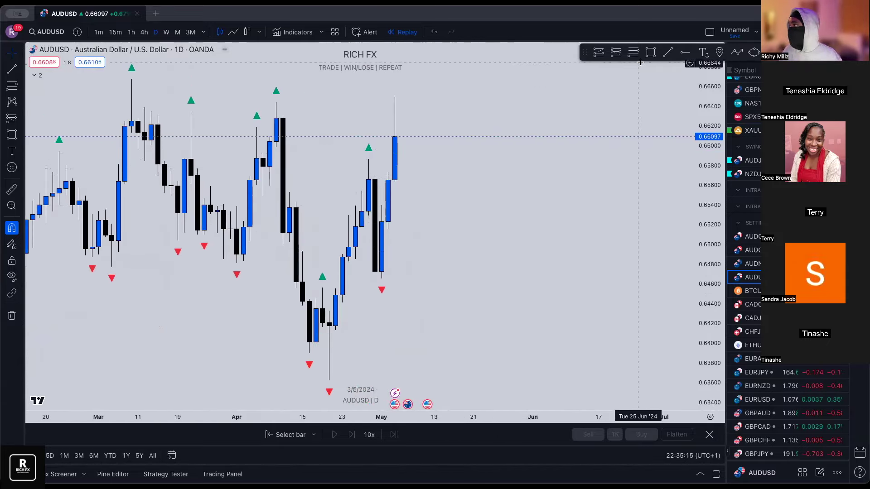
click(650, 52)
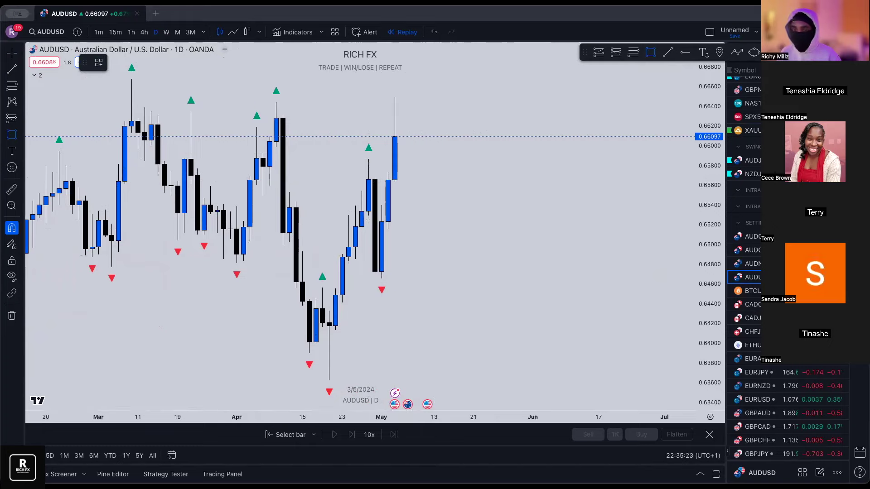
click(370, 209)
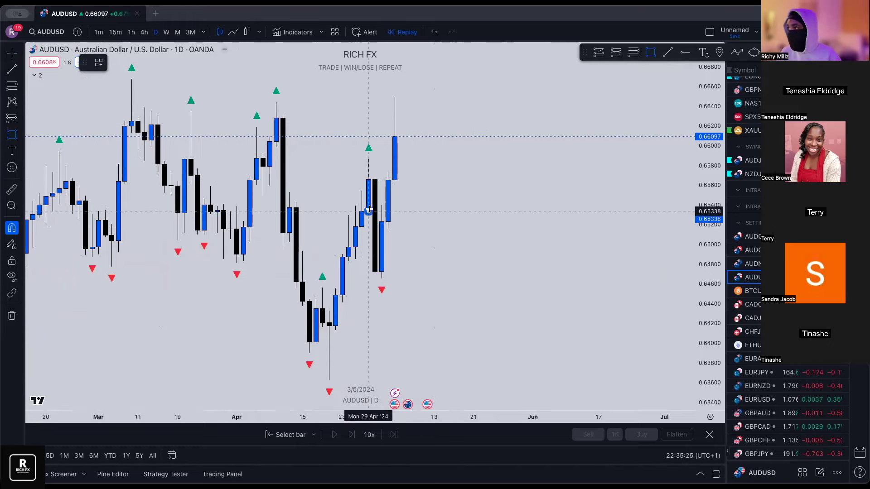
click(467, 159)
drag(471, 180, 474, 181)
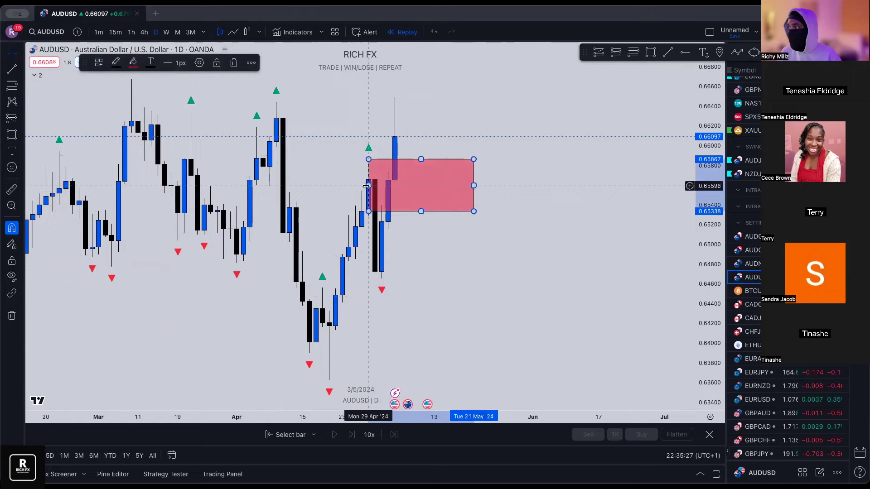
drag(369, 185, 342, 186)
- Apply the blue "xxxxxxxxxxx" drawing template to the AUDUSD zone
click(98, 63)
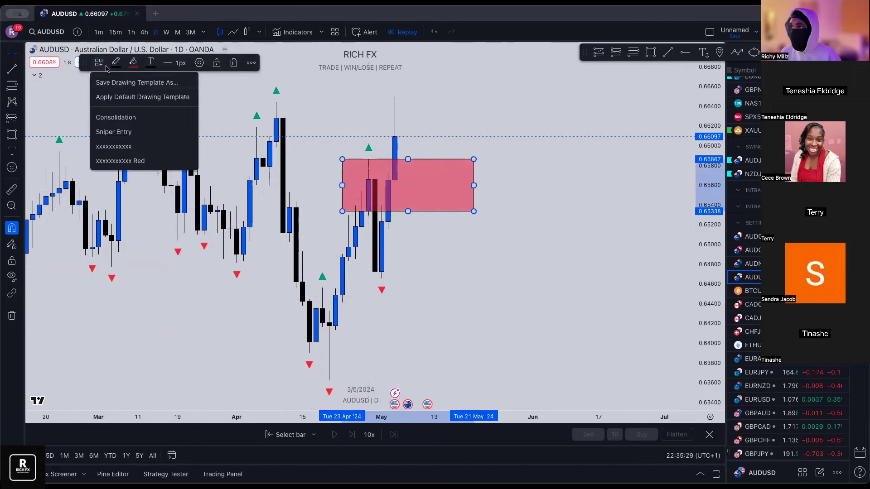
click(127, 145)
click(271, 122)
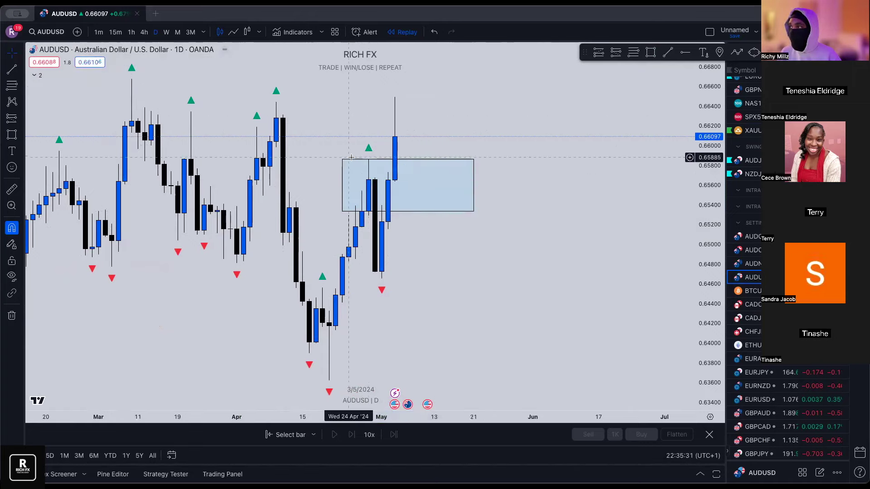
- Delete the AUDUSD zone and redraw it from the 29 April candle between 0.65338 and 0.65867, spanning 23 April to 17 May
click(369, 213)
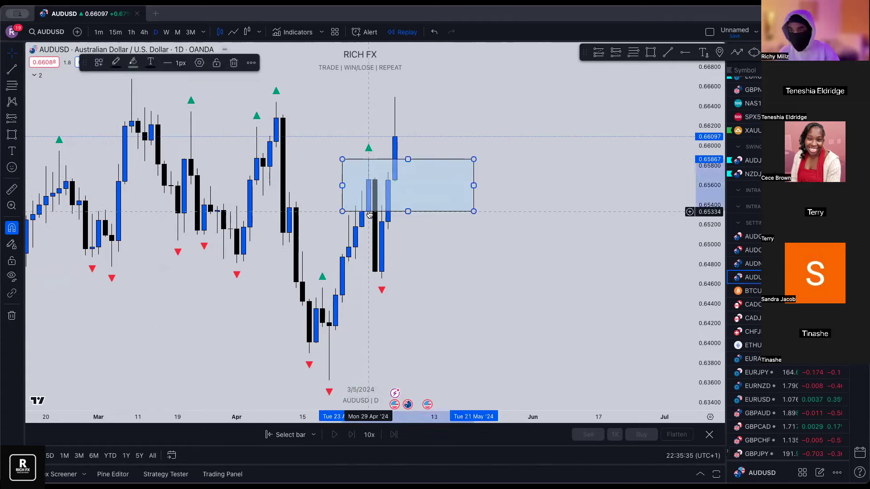
key(Delete)
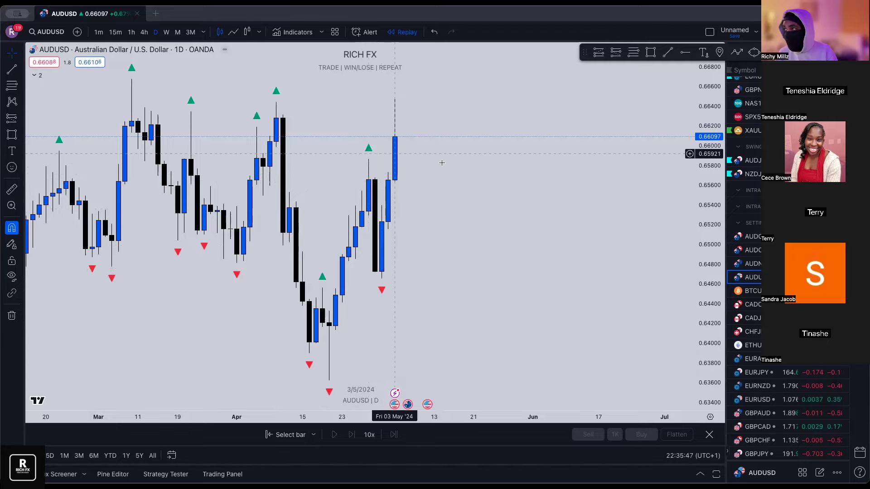
click(652, 54)
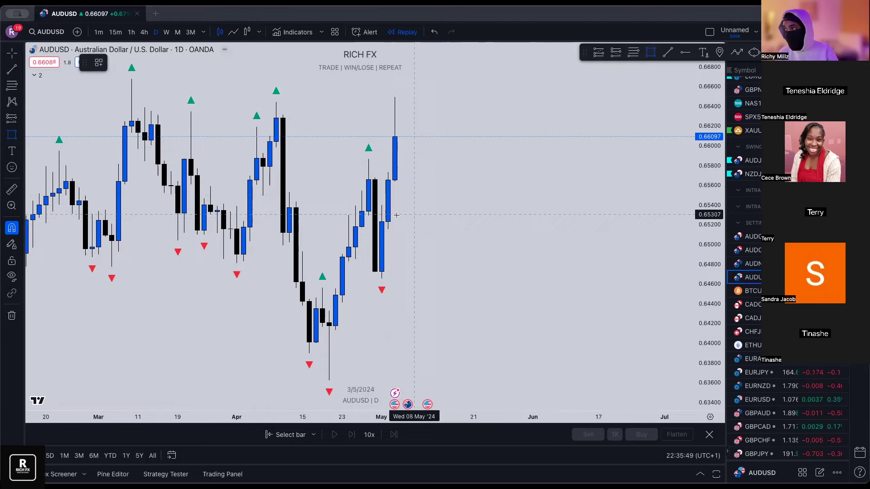
click(369, 211)
click(369, 159)
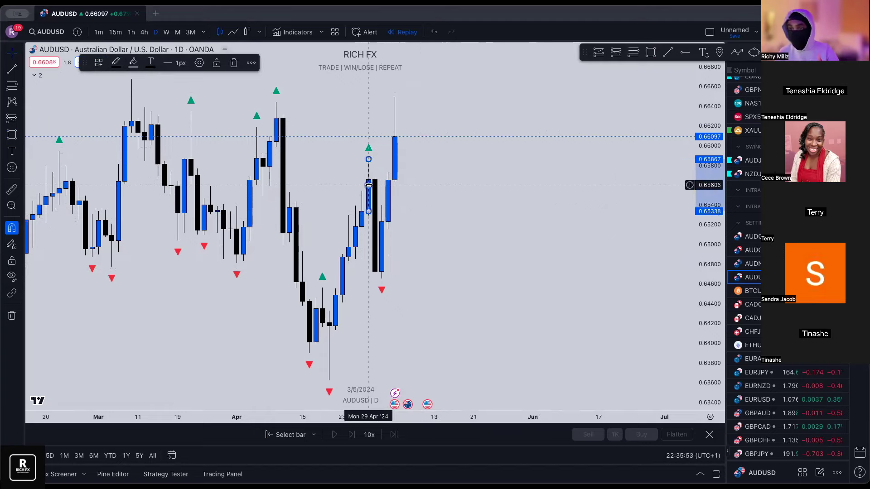
drag(368, 185, 461, 185)
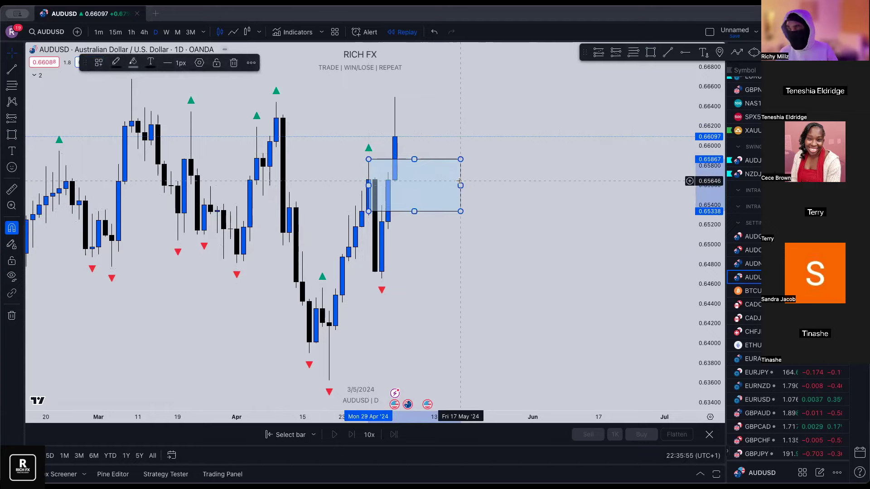
drag(368, 186, 342, 186)
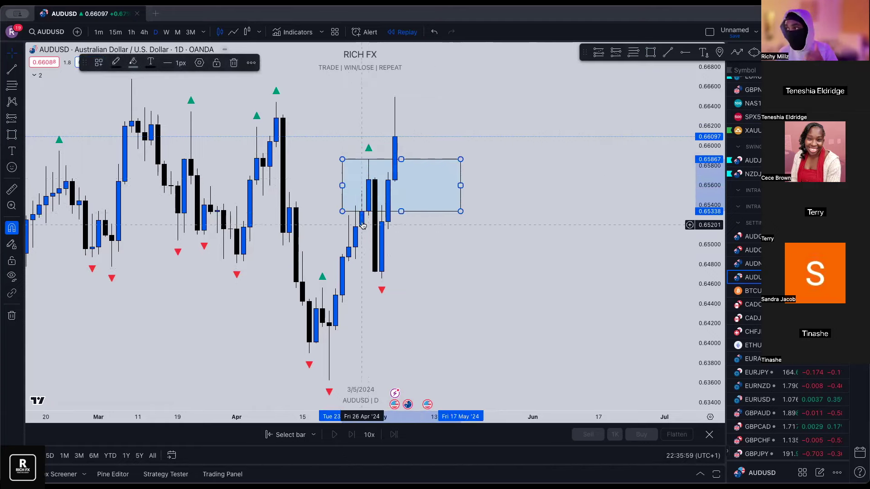
- Extend the right edge of the AUDUSD zone to 21 May
click(418, 147)
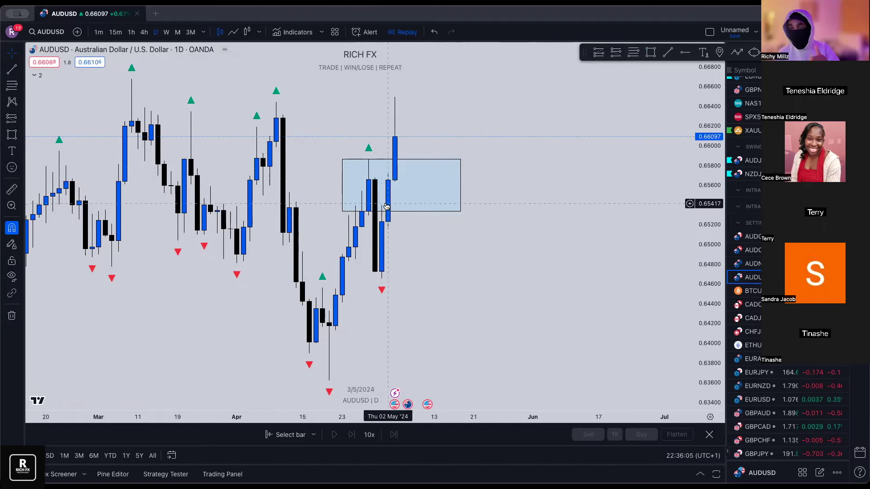
click(460, 185)
drag(461, 185, 473, 185)
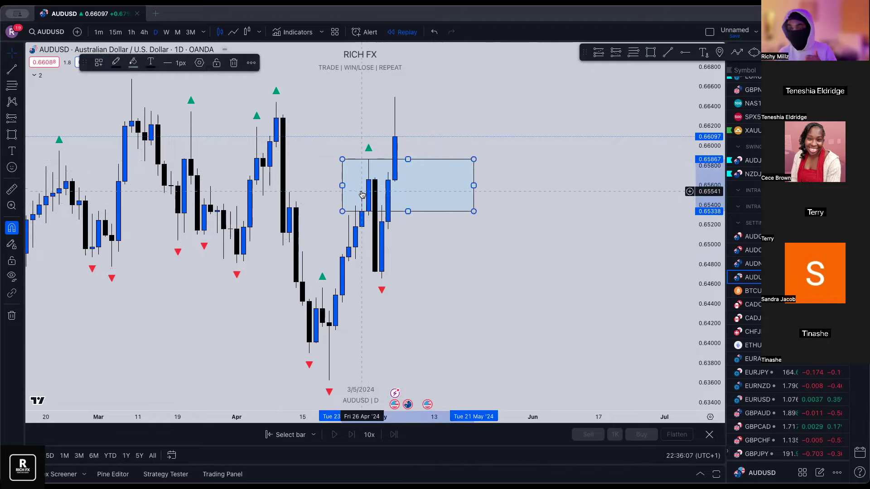
- Draw a downward arrow path from the 3 May candle's high into the blue zone, and delete it
click(503, 196)
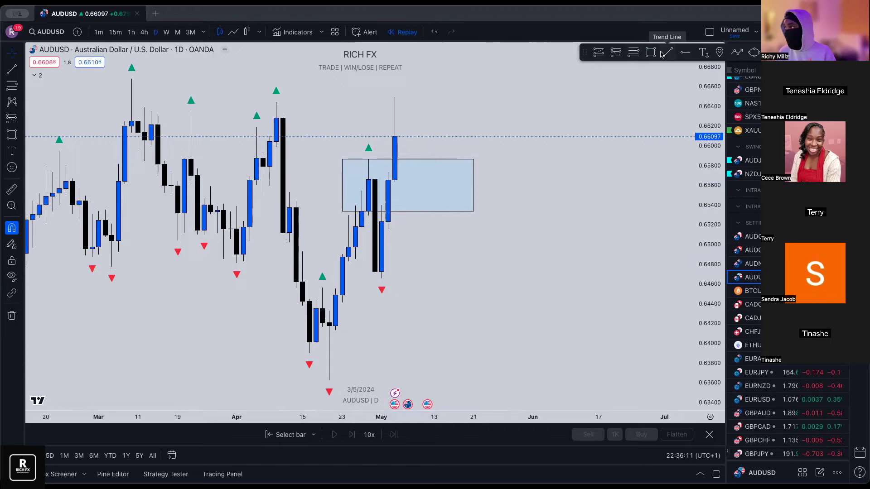
click(736, 52)
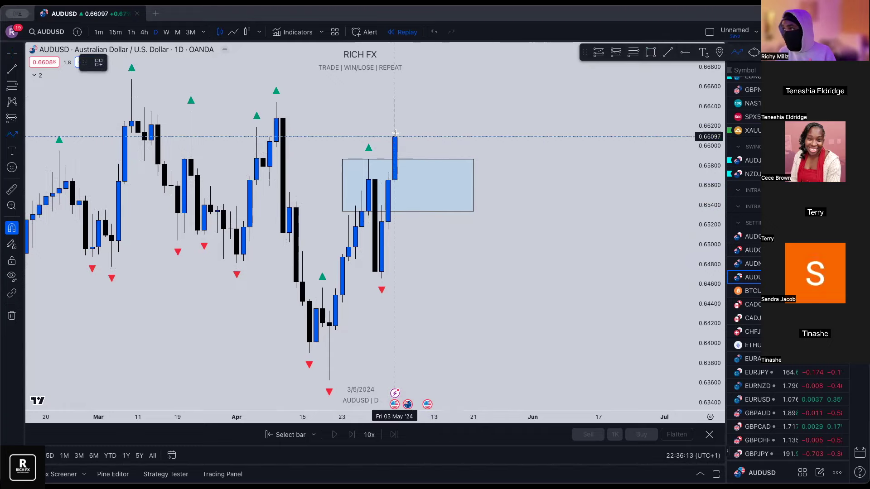
click(395, 97)
click(419, 174)
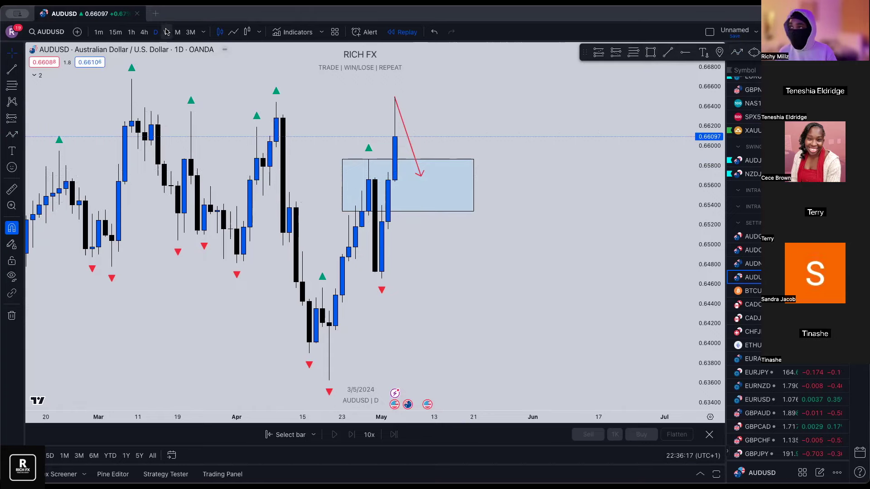
click(396, 104)
key(Delete)
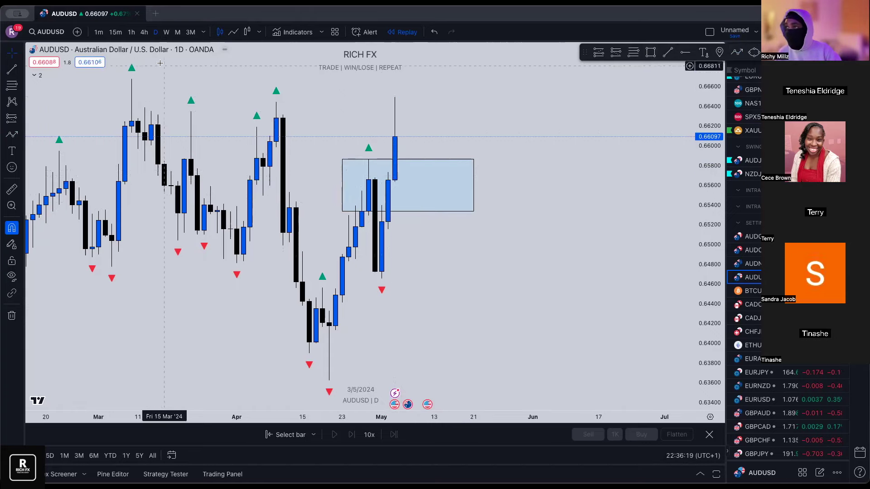
- On the weekly AUDUSD chart, draw a rectangle zone from the 8 April candle between 0.65792 and 0.66444, extended to 27 May
click(166, 32)
scroll(445, 262, up, 3)
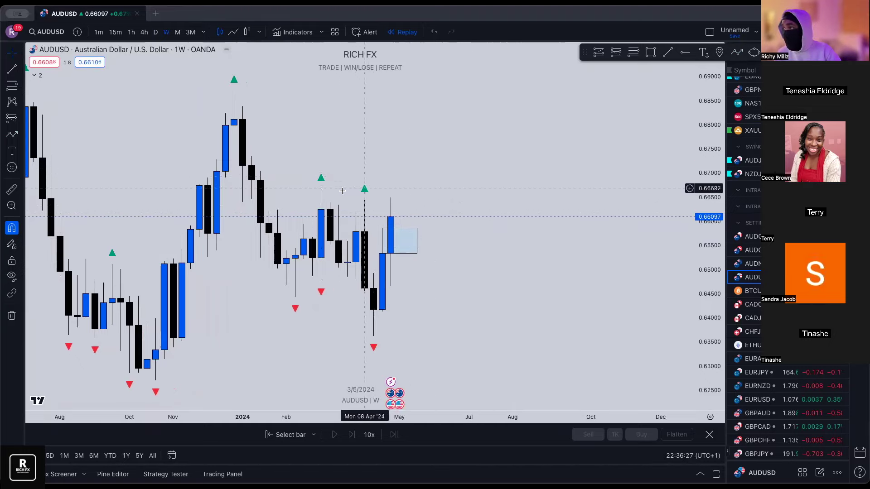
click(650, 53)
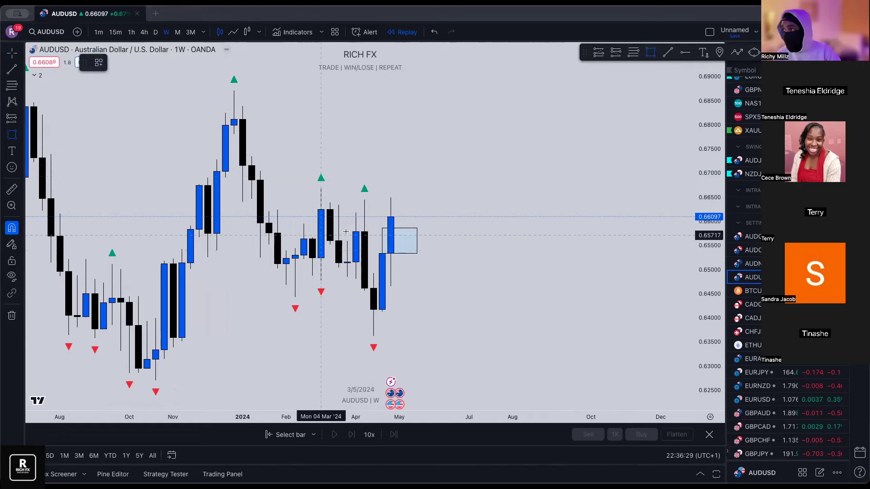
click(365, 231)
click(366, 206)
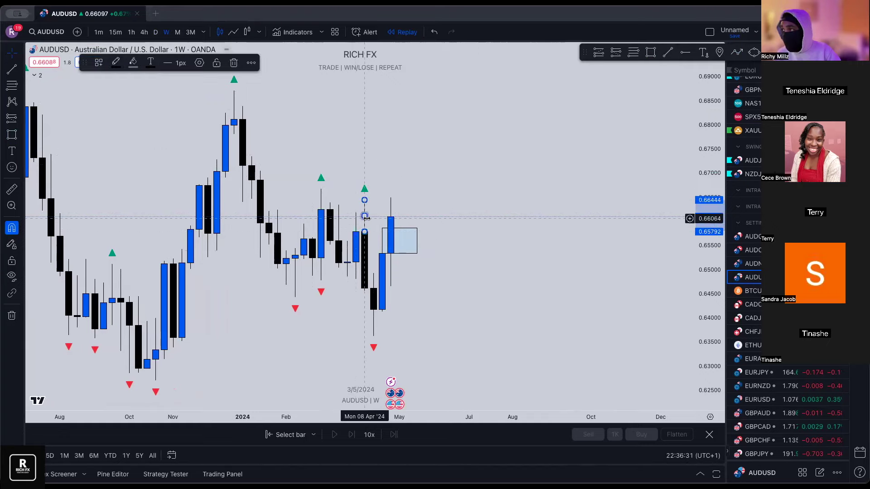
drag(364, 215, 424, 216)
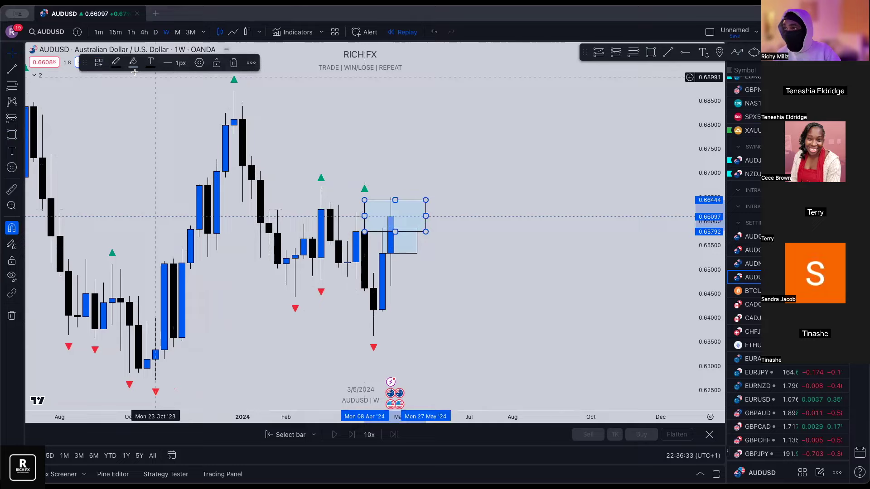
- Apply the red drawing template to the 8 April zone
click(101, 62)
click(127, 160)
click(368, 213)
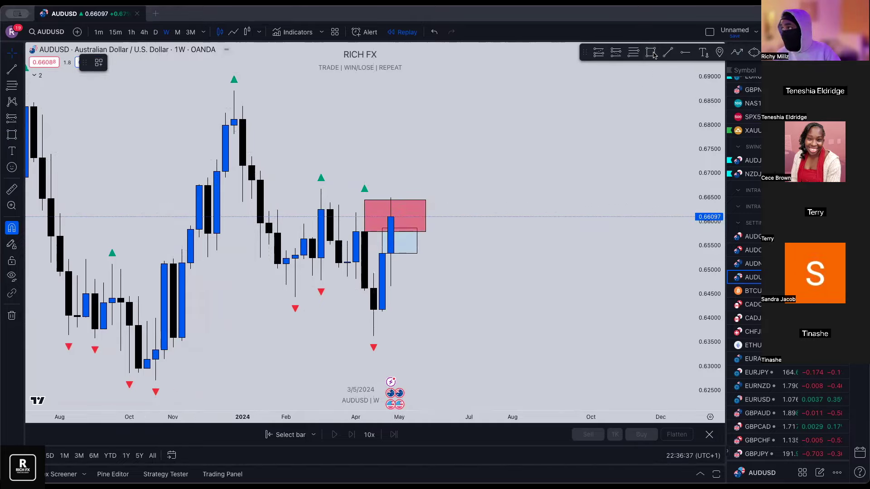
- Draw a red rectangle zone from the 4 March candle between 0.66251 and 0.66677, extended to 3 June
click(321, 201)
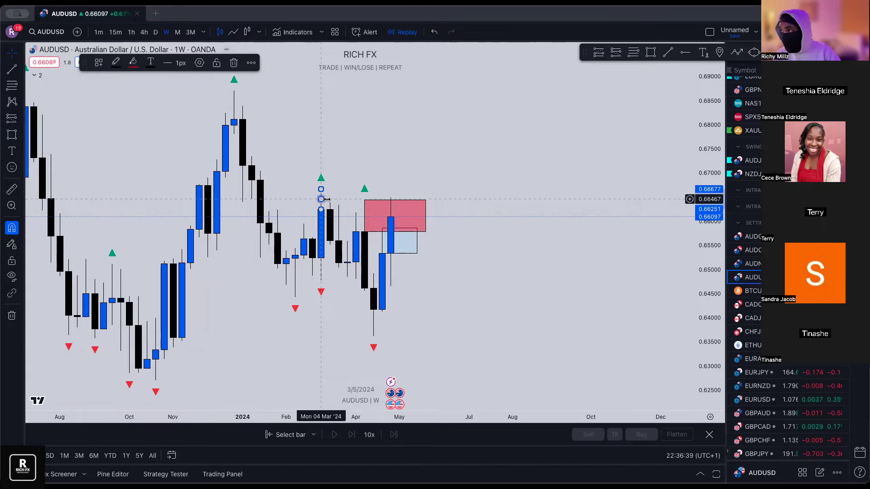
drag(326, 200, 434, 199)
click(431, 214)
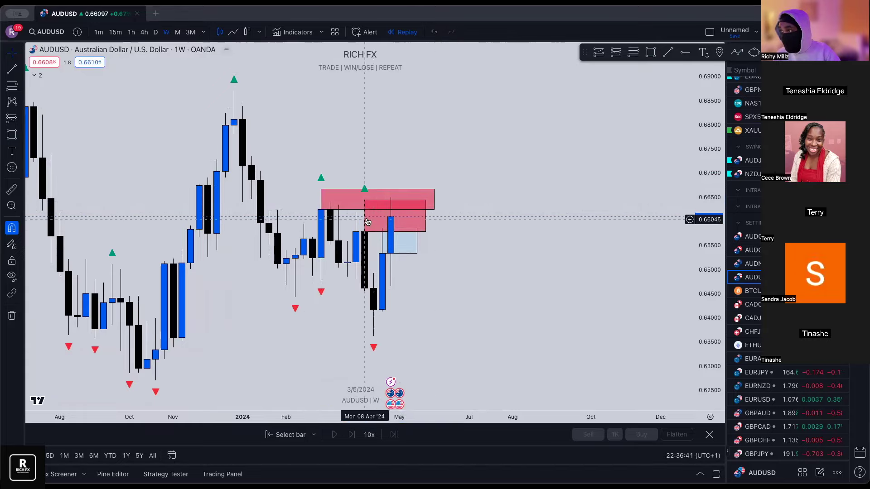
- Delete the 8 April red zone and extend the 4 March zone's left edge back by one week
click(398, 197)
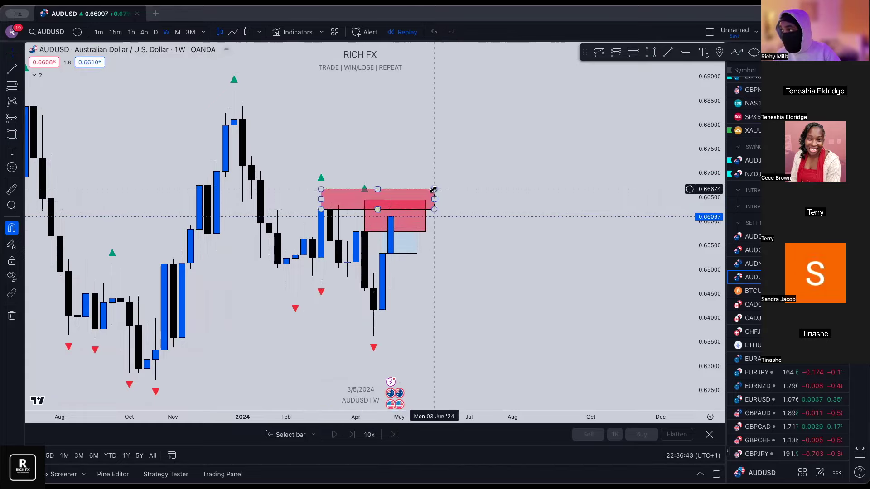
click(473, 196)
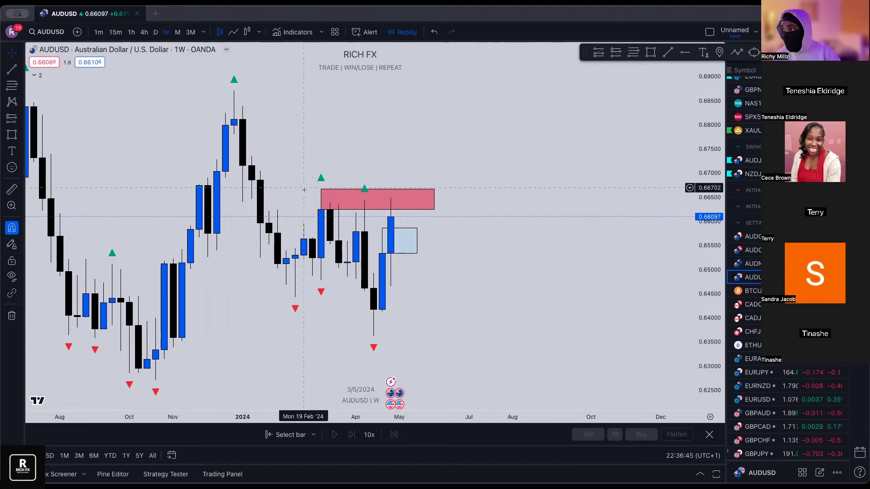
drag(321, 199, 312, 200)
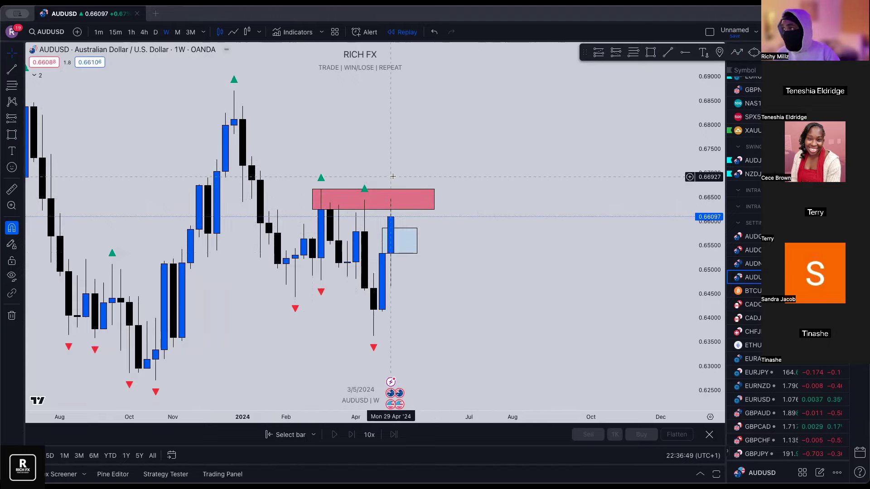
- Draw a red rectangle zone over the 25 December 2023 candle's upper wick from 0.68119 to 0.68711, extended to 3 June
key(alt+shift+r)
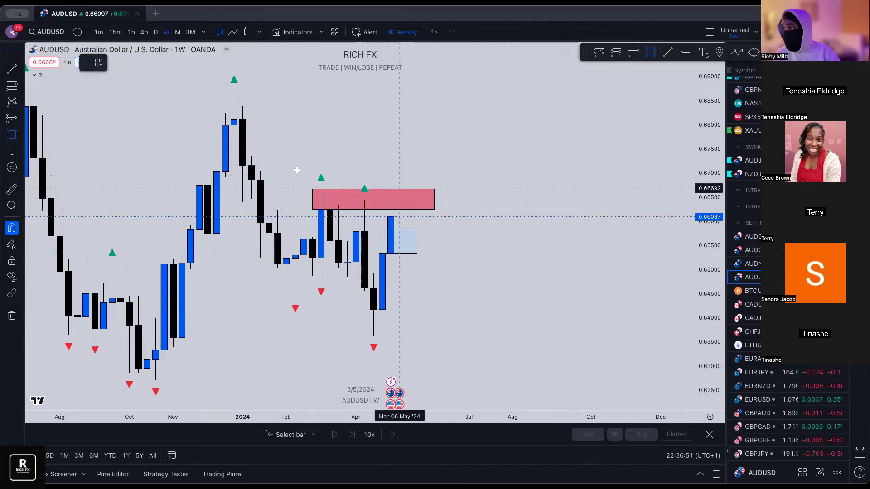
click(234, 116)
click(434, 90)
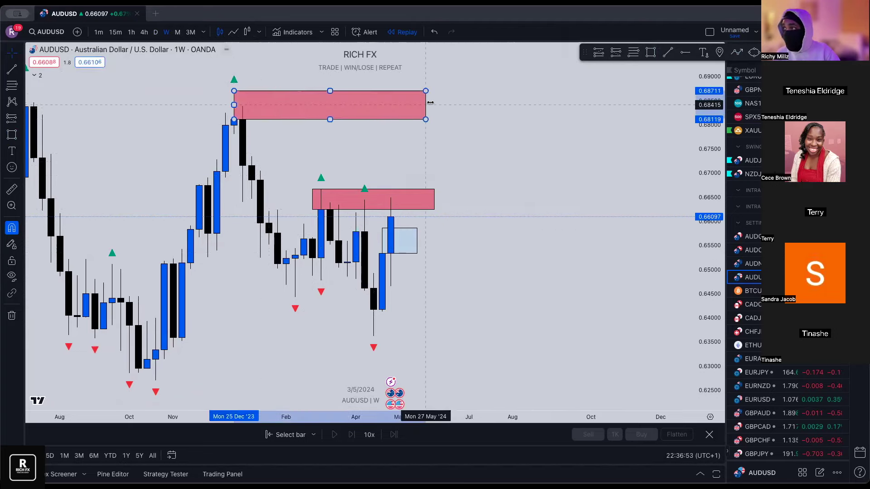
- Switch to the monthly timeframe and extend the upper red zone's left edge back to November 2023
click(157, 33)
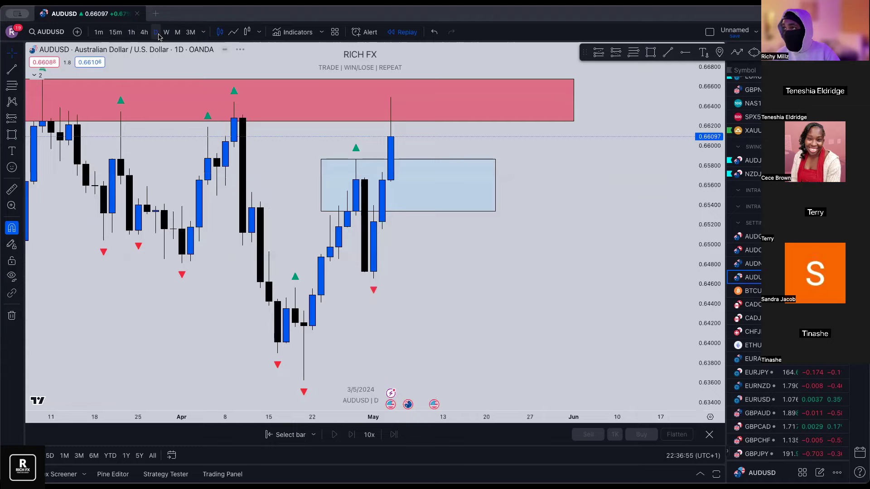
click(167, 32)
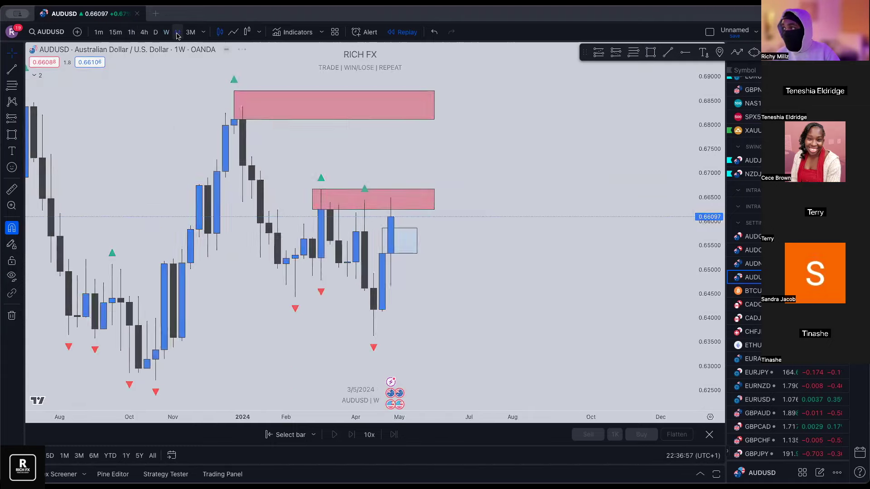
click(178, 33)
scroll(347, 288, up, 3)
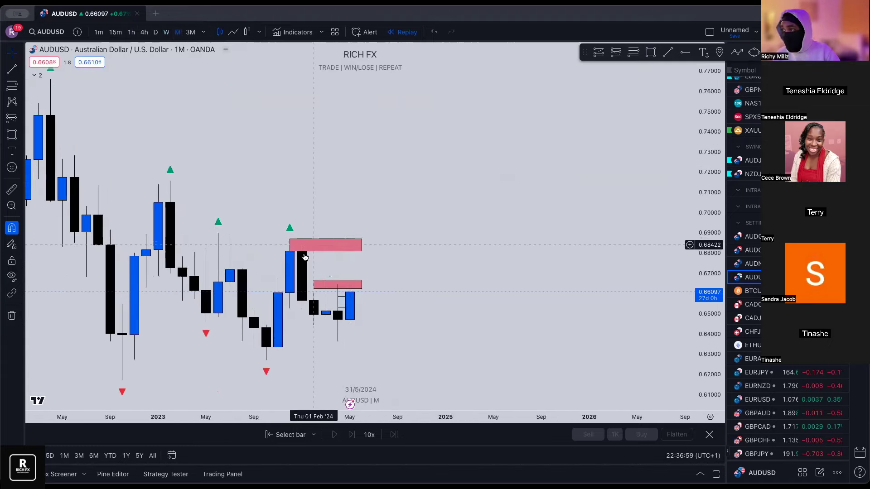
click(293, 245)
drag(284, 245, 278, 245)
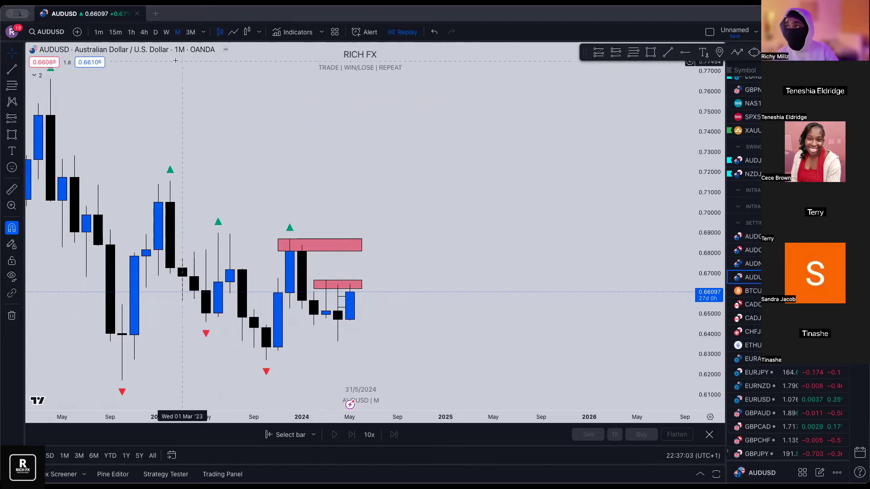
- Return the AUDUSD chart to the daily timeframe with the red and blue zones in view
click(167, 33)
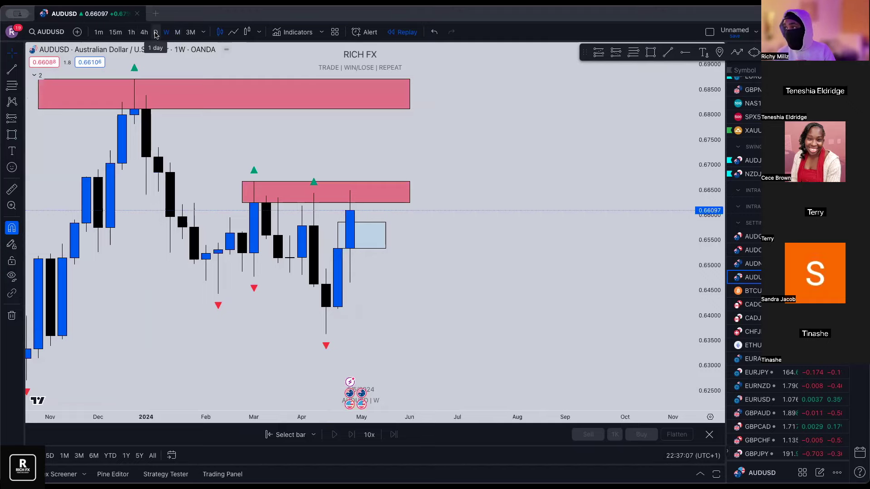
click(155, 32)
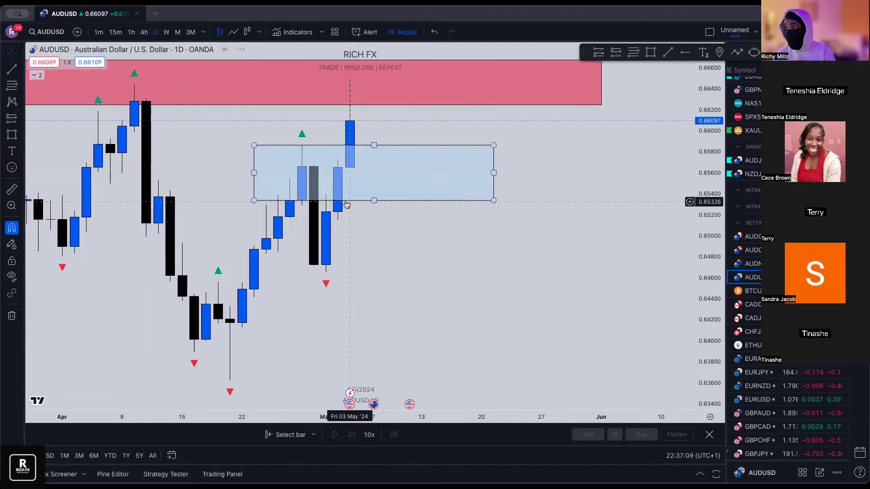
scroll(354, 127, up, 3)
scroll(355, 127, up, 1)
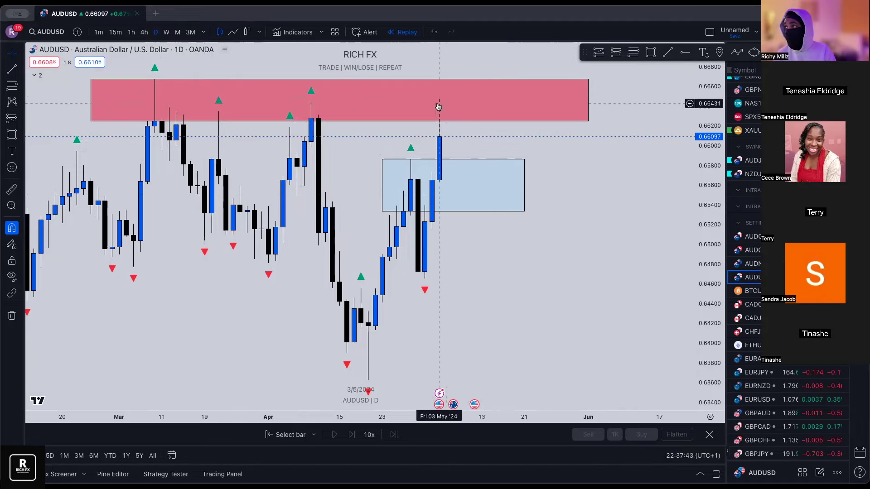
- Draw a Fibonacci retracement from about 0.655 up to the 3 May high at 0.66494, and delete it
key(alt+f)
click(453, 195)
click(439, 97)
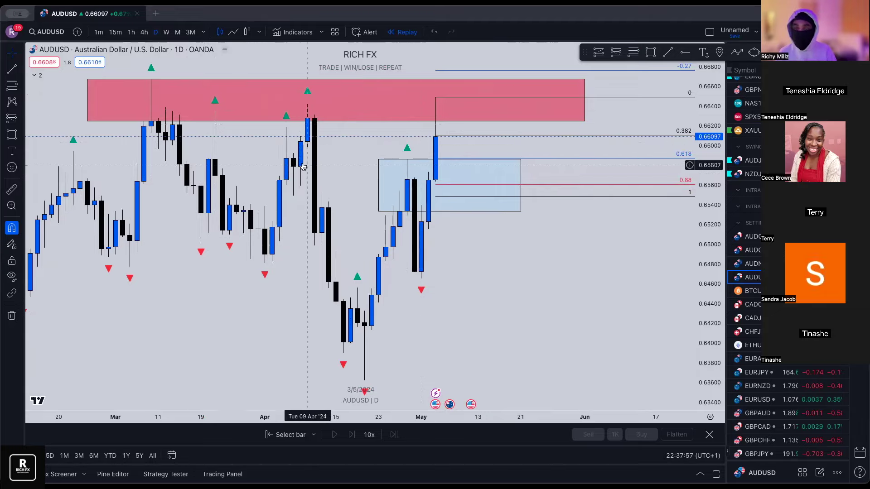
click(450, 138)
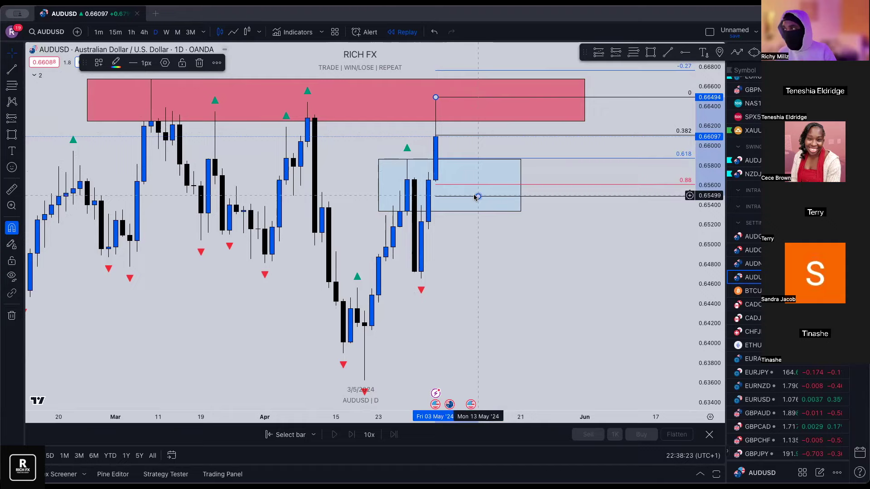
key(Delete)
- Delete the blue zone and the red zone from the AUDUSD daily chart
click(414, 161)
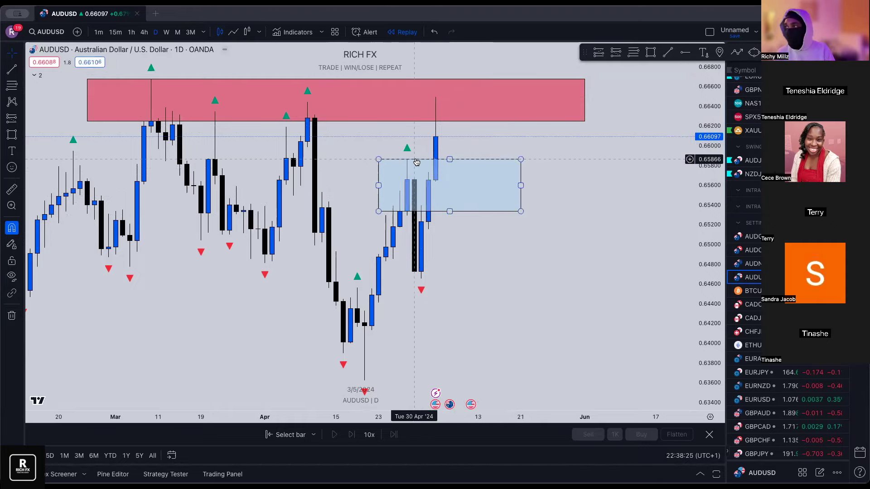
key(Delete)
click(341, 121)
click(460, 264)
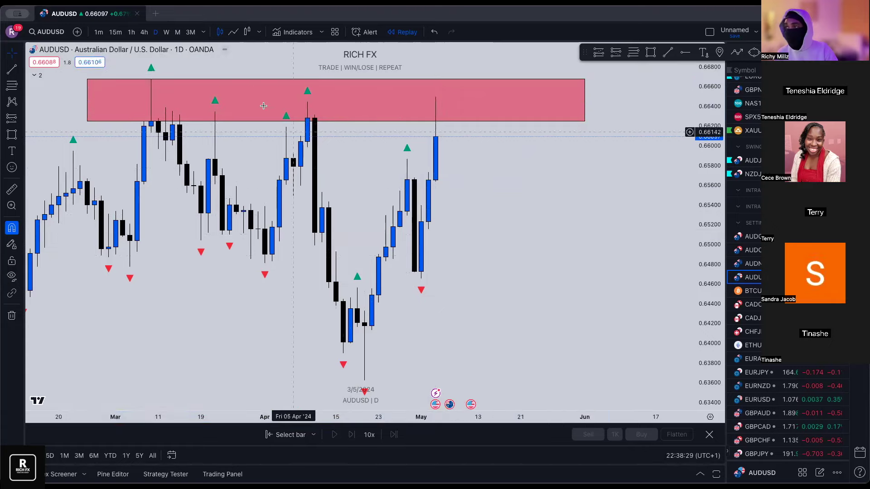
click(242, 77)
key(Delete)
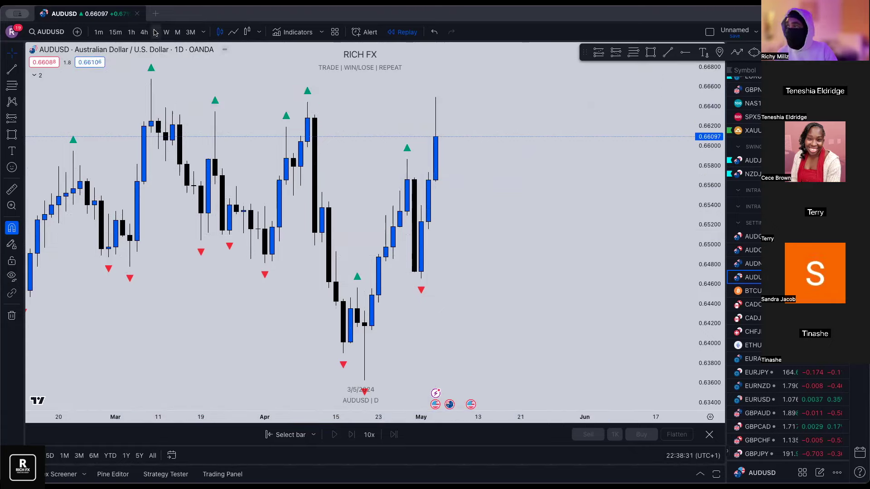
- Review the Fractals indicator's style and periods settings, and close them without changes
click(34, 76)
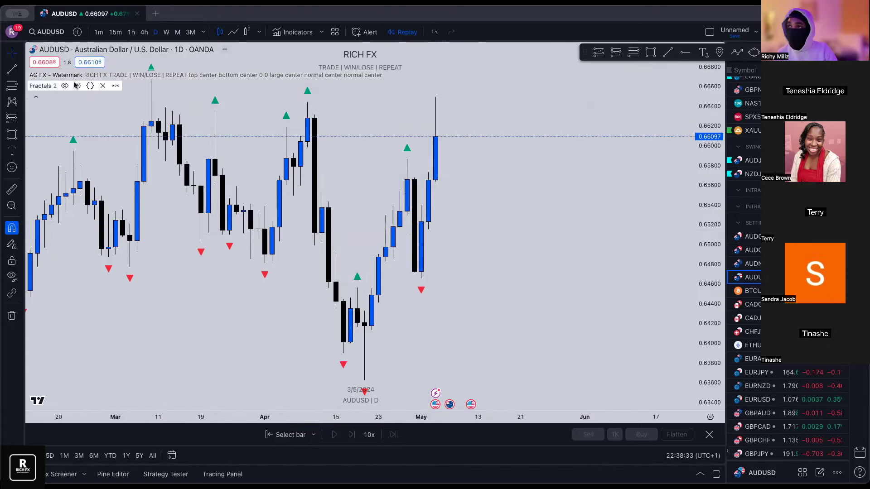
click(77, 86)
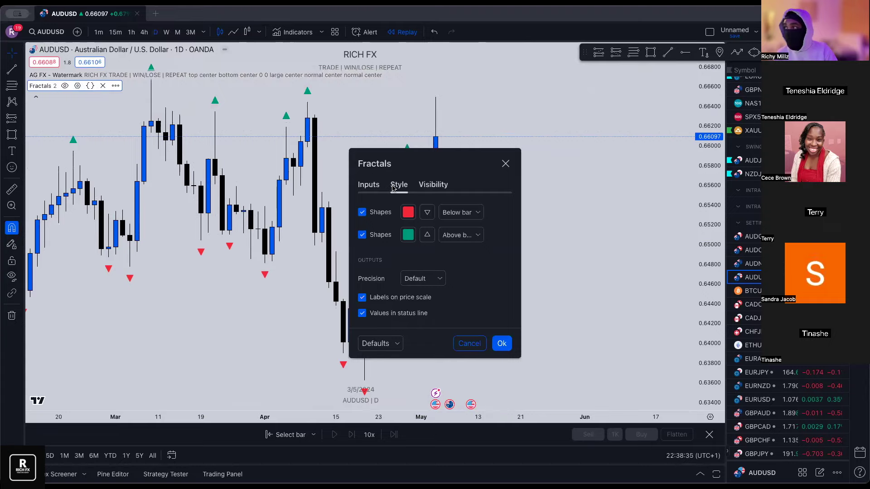
click(372, 192)
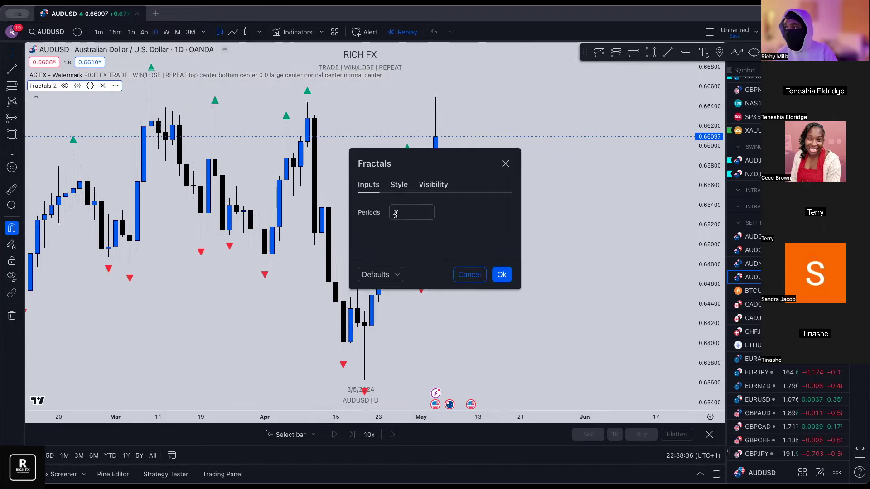
click(469, 274)
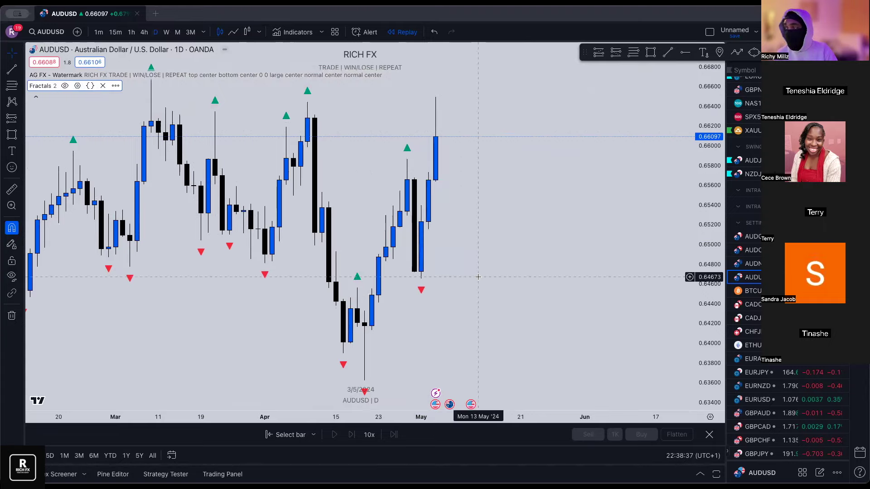
click(38, 96)
- Open the UK100 daily chart from the watchlist
scroll(325, 150, down, 5)
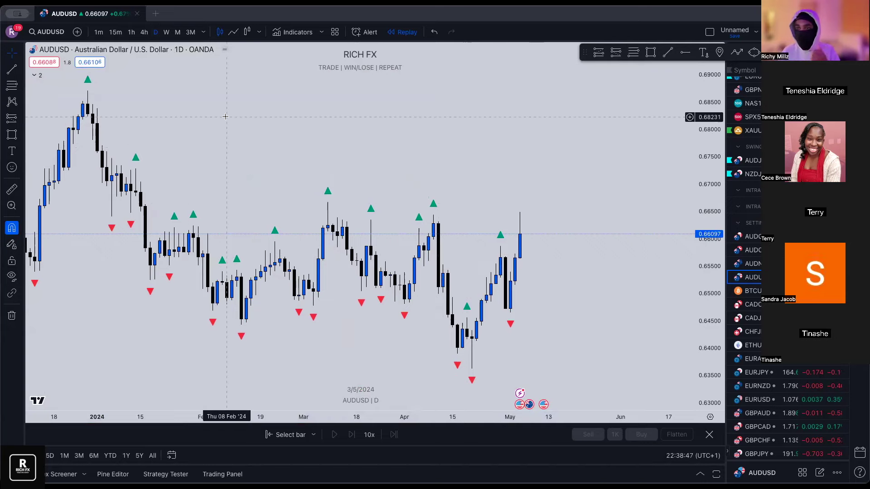
scroll(347, 200, up, 3)
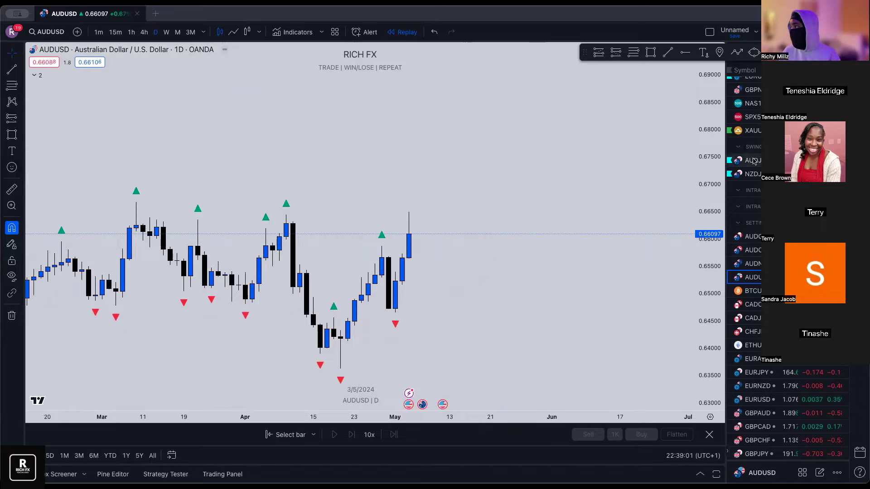
scroll(743, 154, up, 2)
click(753, 127)
click(755, 116)
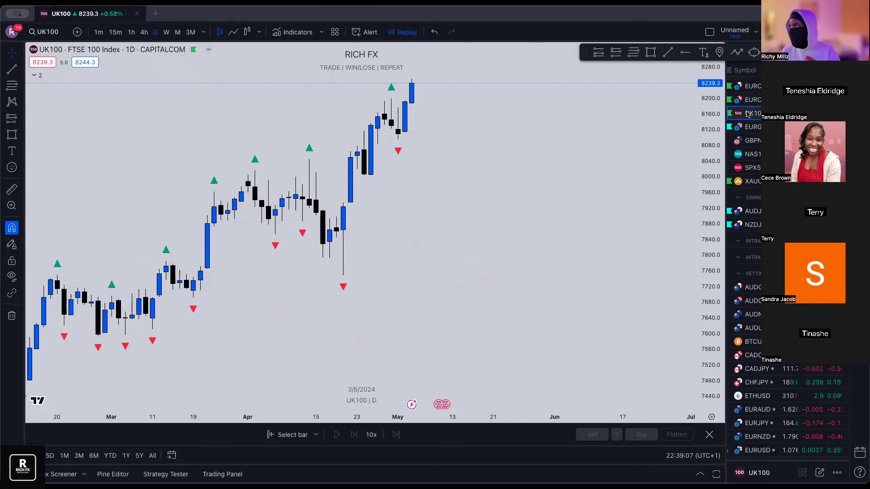
- Switch from UK100 to the EURCHF daily chart and make room beside the latest candles
scroll(367, 188, right, 10)
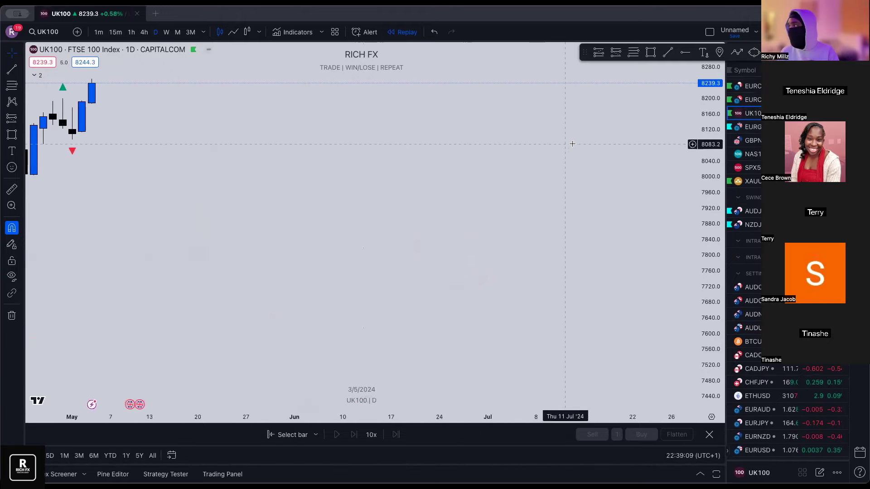
key(Up)
scroll(290, 252, down, 5)
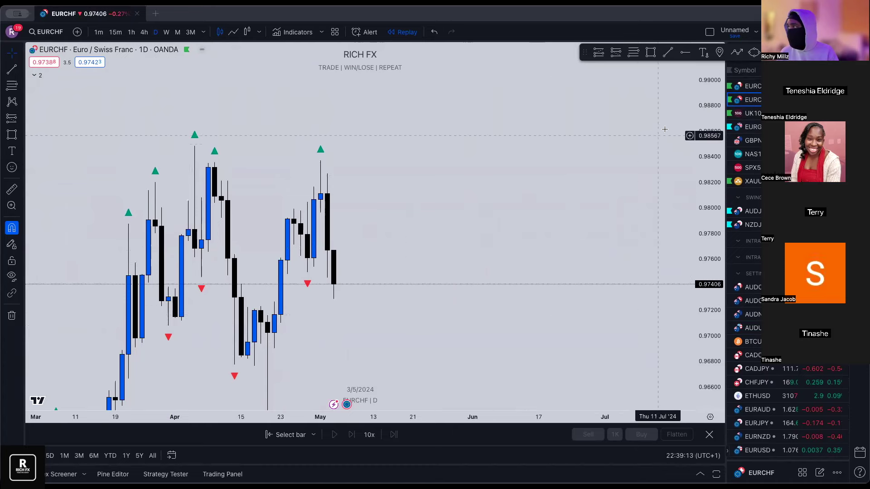
mouse_move(431, 178)
mouse_down()
mouse_move(456, 153)
mouse_move(472, 153)
mouse_up()
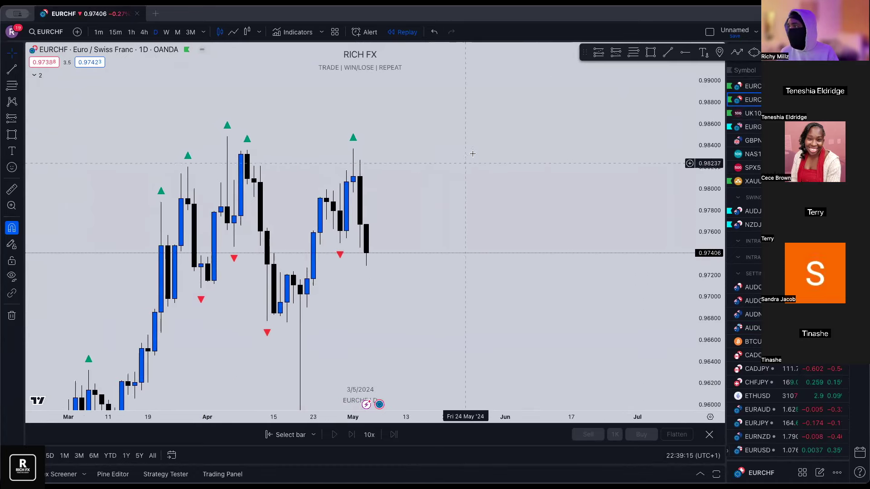
- Draw a W-shaped path in the empty area after the EURCHF candles, ending about 0.9855, with its first low at about 0.9759
click(735, 55)
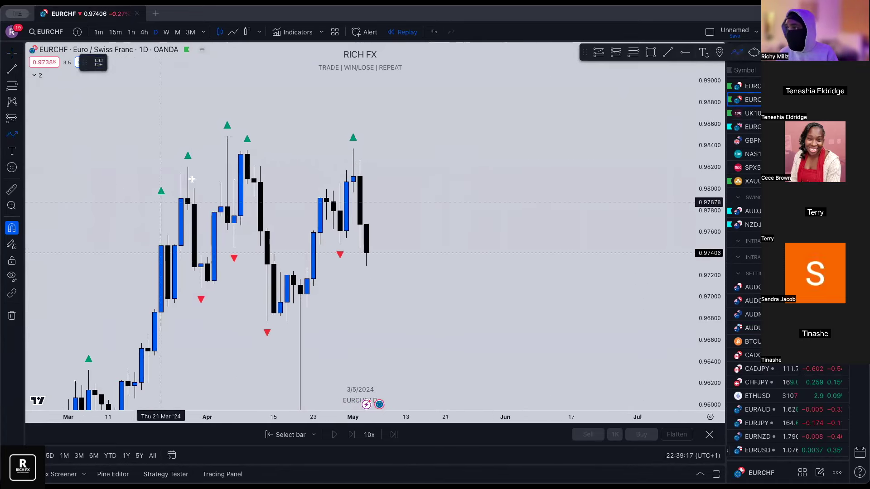
click(426, 155)
click(459, 226)
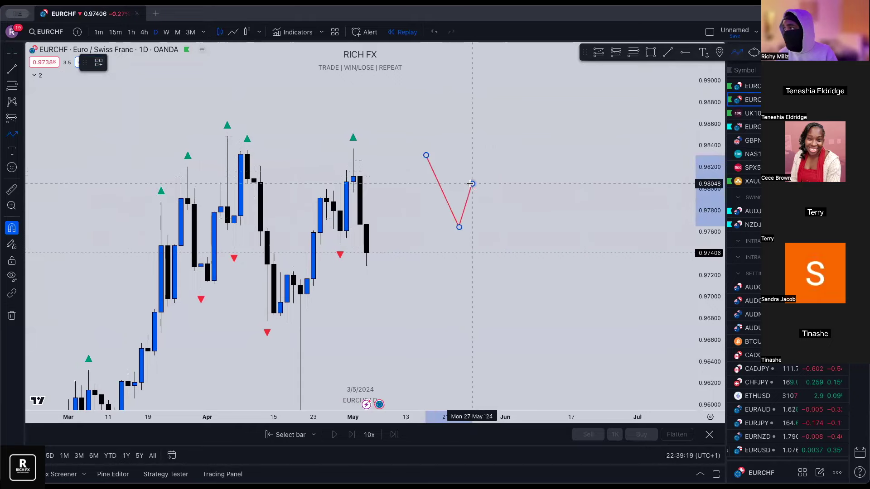
click(472, 183)
click(498, 235)
click(512, 129)
click(512, 130)
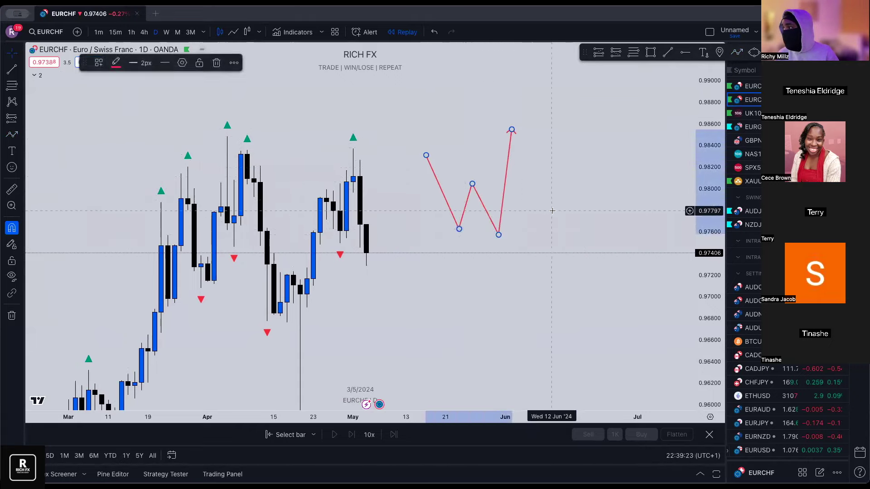
drag(459, 228, 461, 236)
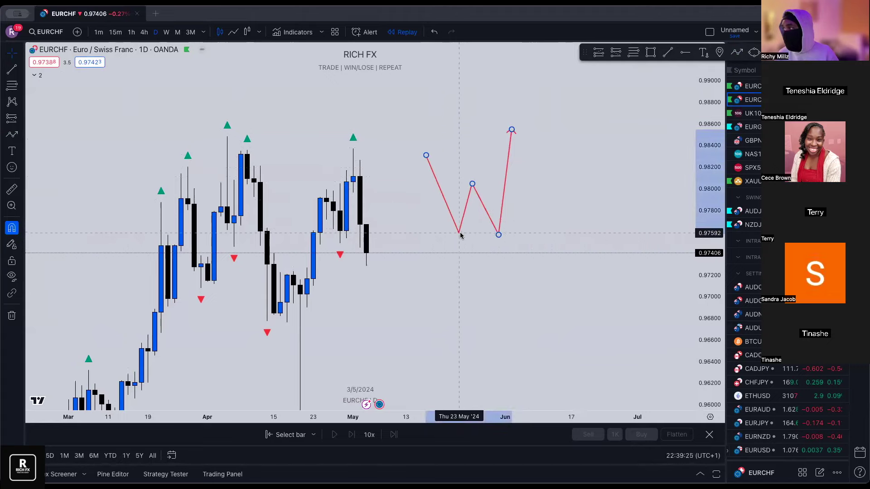
click(552, 202)
- Draw a red rectangle zone from about 0.9767 to 0.9754 across the two lows of the W path
key(alt+shift+r)
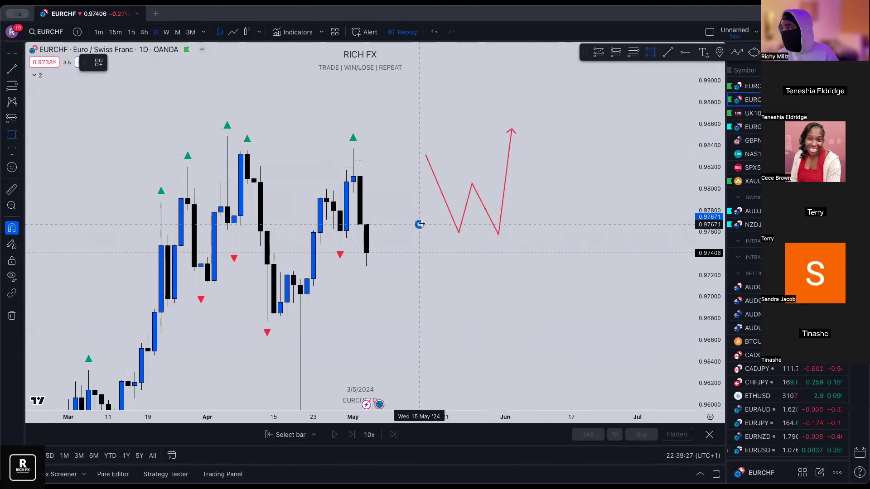
mouse_move(419, 224)
mouse_down()
mouse_move(521, 231)
mouse_move(525, 238)
mouse_up()
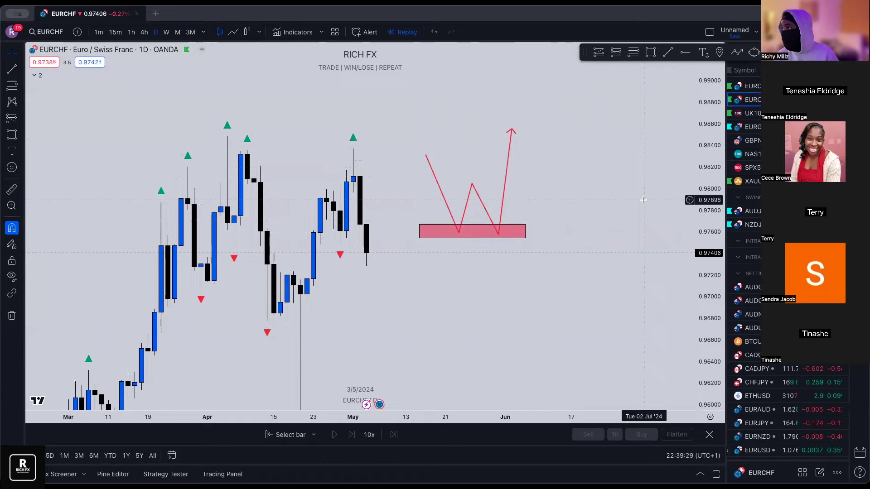
scroll(642, 200, up, 1)
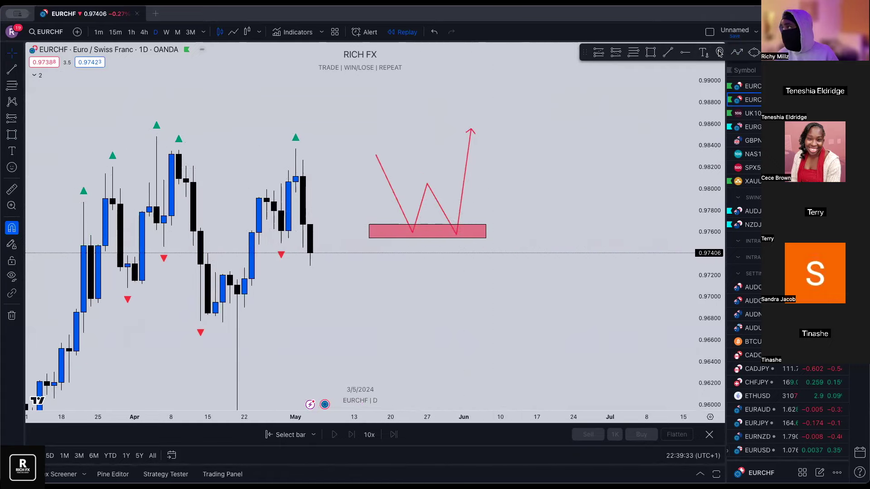
- Compare the W path's arrow tip with its starting point, and raise the tip to about 0.9907
click(736, 53)
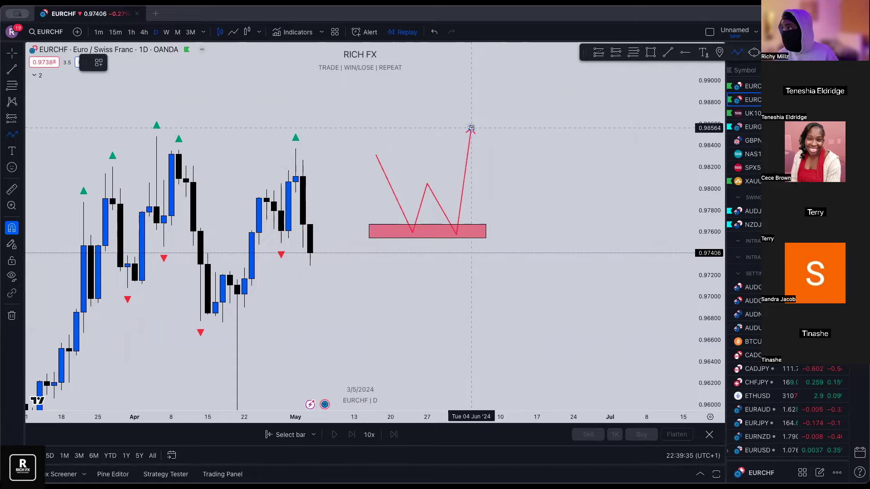
click(471, 128)
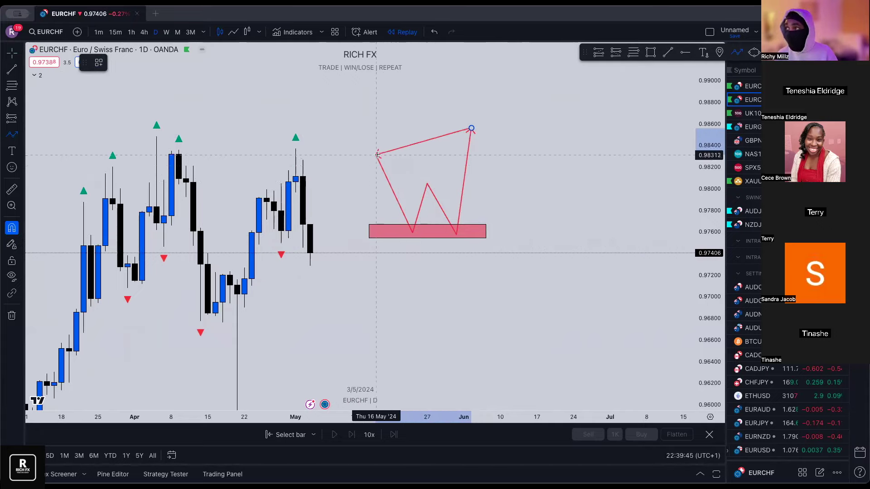
double_click(471, 130)
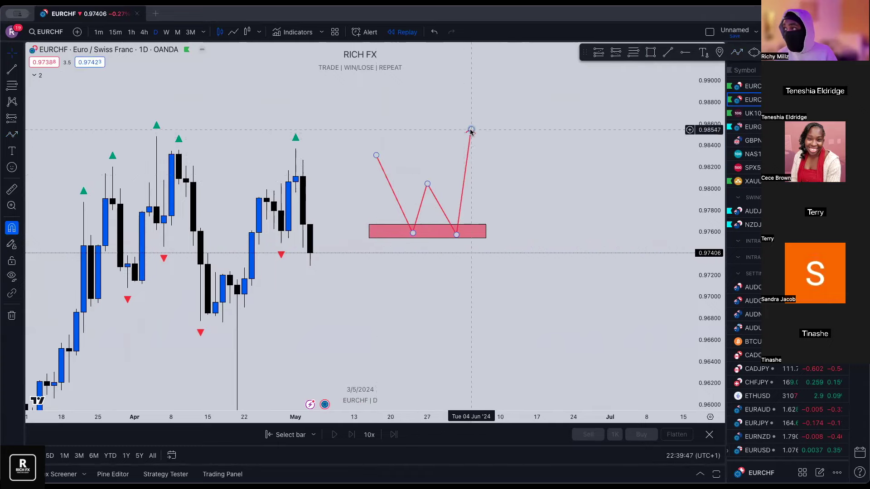
drag(471, 129, 479, 72)
click(521, 144)
- Compare the raised arrow tip with the W path's start, and lower the tip to about 0.9845
click(735, 51)
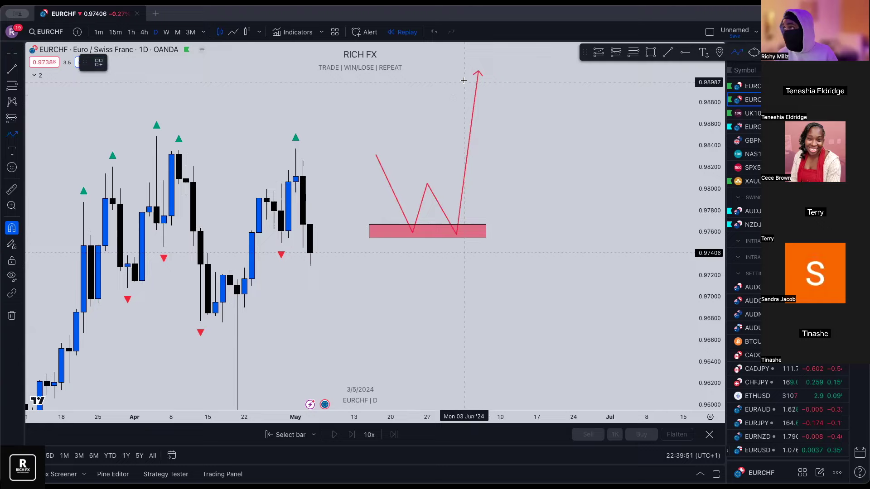
click(479, 73)
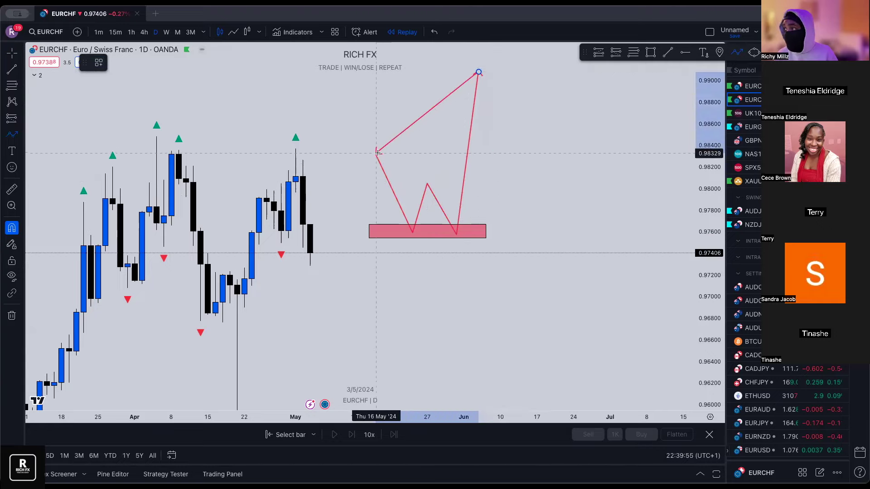
double_click(471, 154)
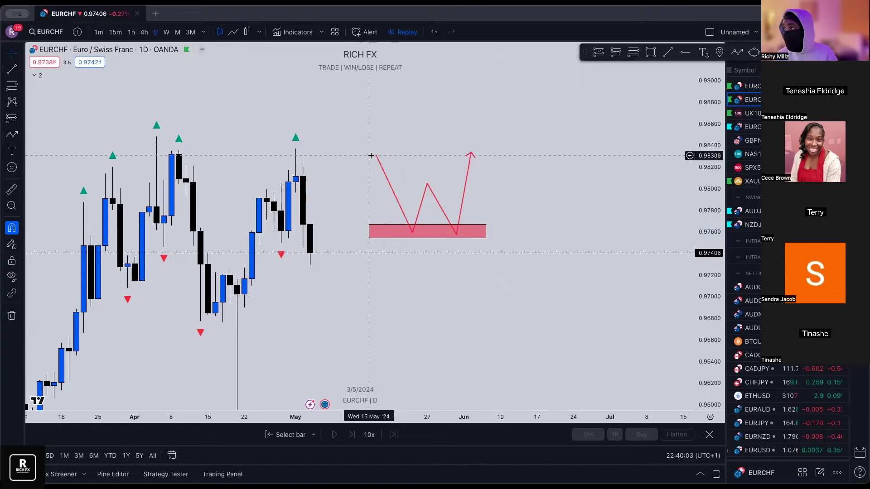
drag(472, 154, 470, 141)
click(671, 40)
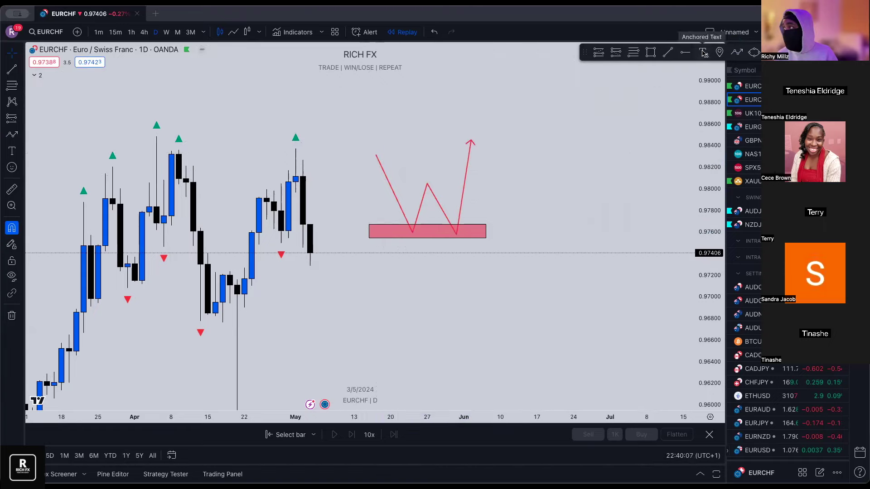
- Draw a second path from the W's arrow tip down to about 0.9806, up to 0.9900 and back to 0.9850
click(737, 52)
click(471, 139)
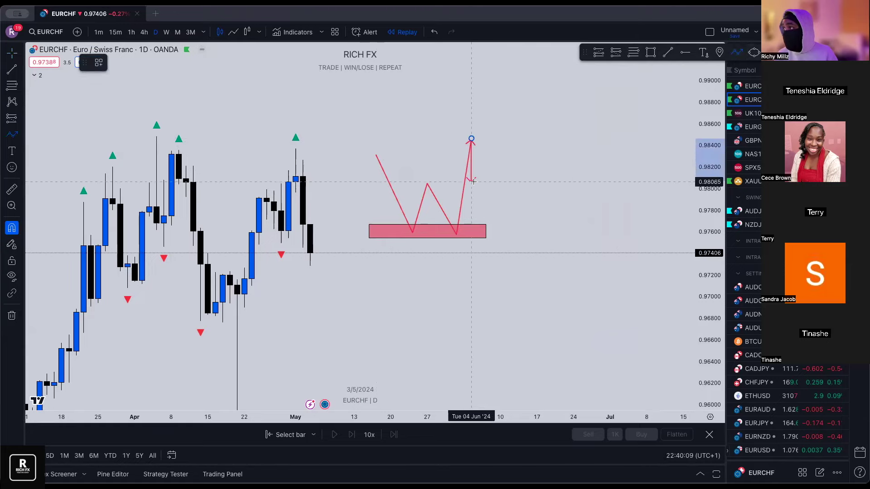
click(472, 183)
click(493, 79)
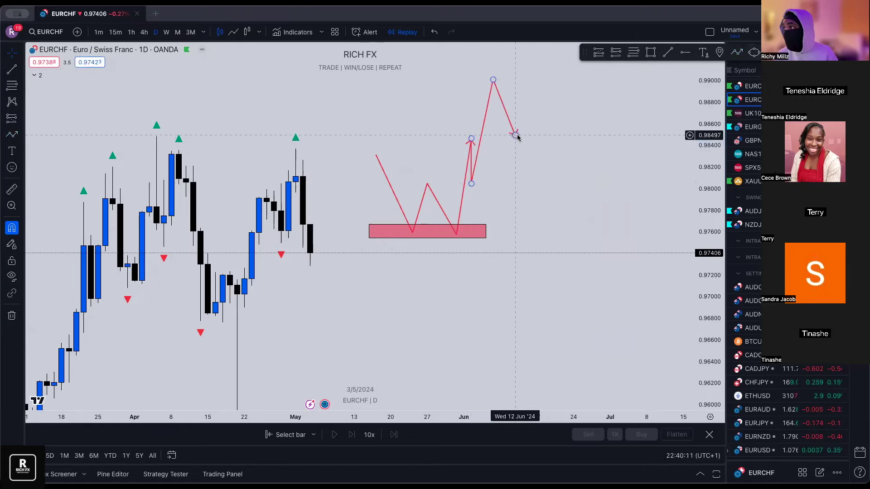
double_click(515, 135)
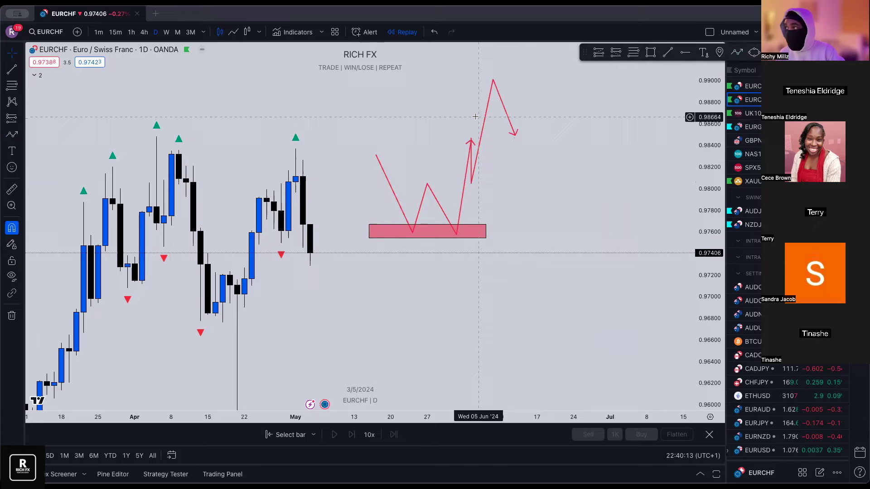
- Delete both the continuation path and the W path, keeping the red zone
click(471, 144)
key(Delete)
click(471, 142)
key(Delete)
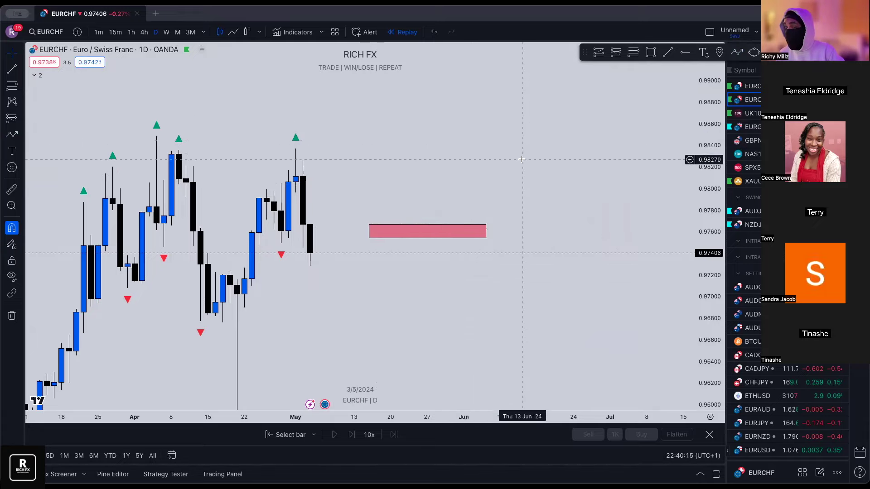
- Draw an inverse head-and-shoulders path with both shoulders in the red zone, the head at about 0.9726 and the tip near 0.9855
click(736, 53)
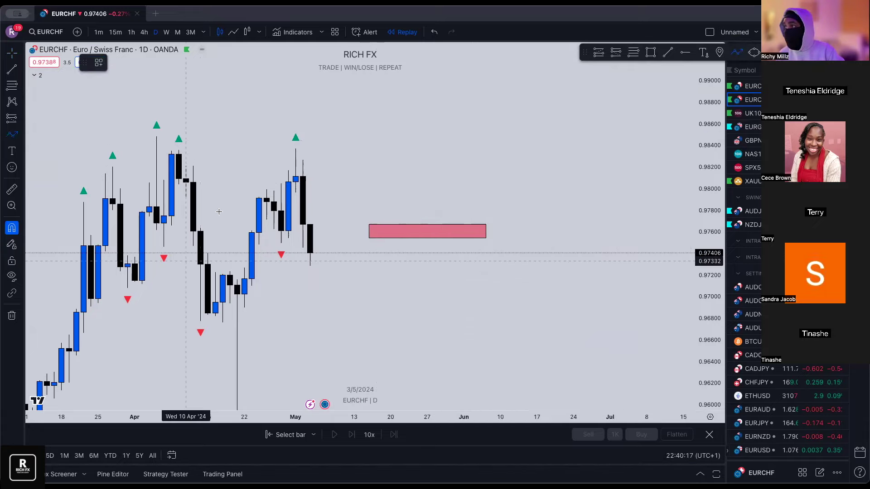
click(361, 150)
click(390, 229)
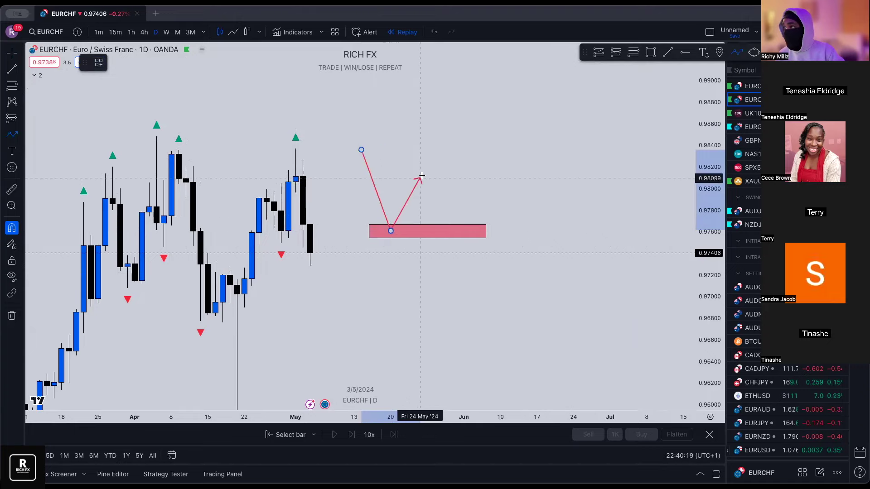
click(413, 173)
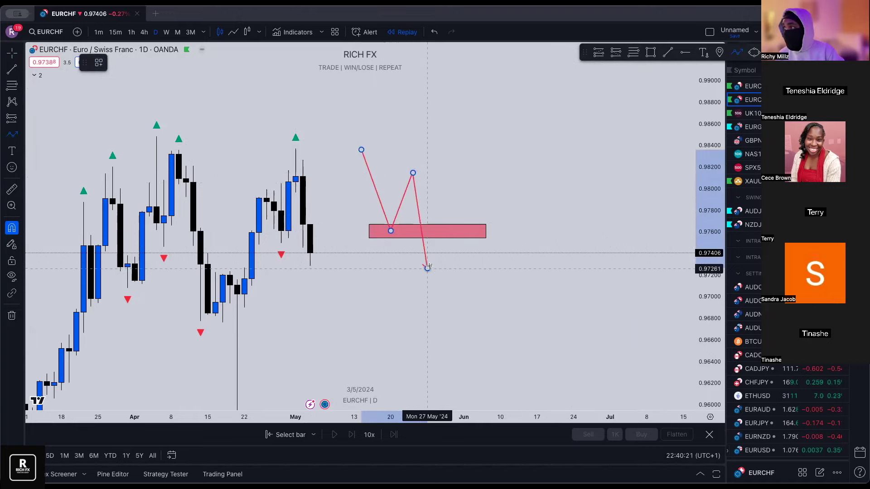
click(427, 268)
click(442, 172)
click(471, 231)
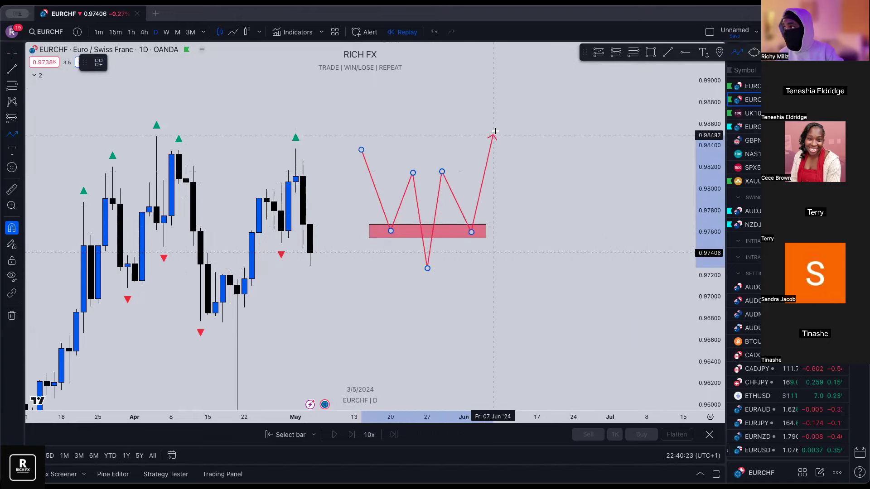
double_click(494, 131)
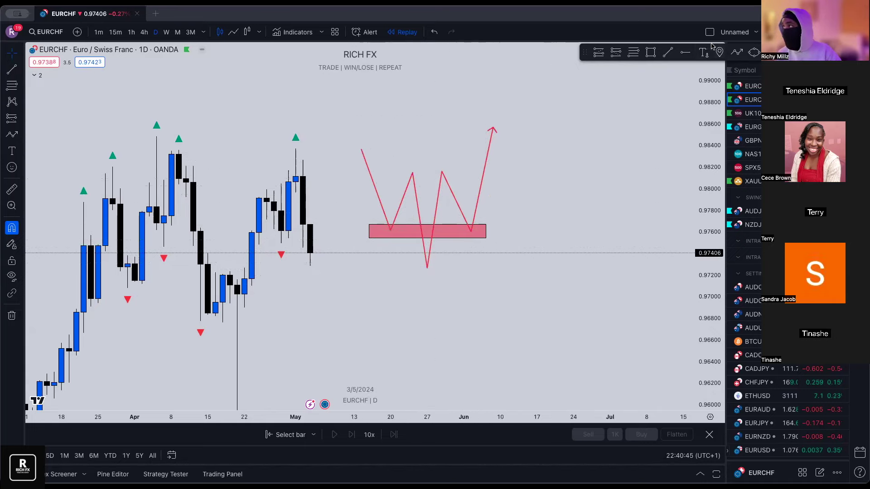
- Extend the inverse head-and-shoulders with a path pulling back to about 0.9814 and rising to about 0.9884
click(741, 52)
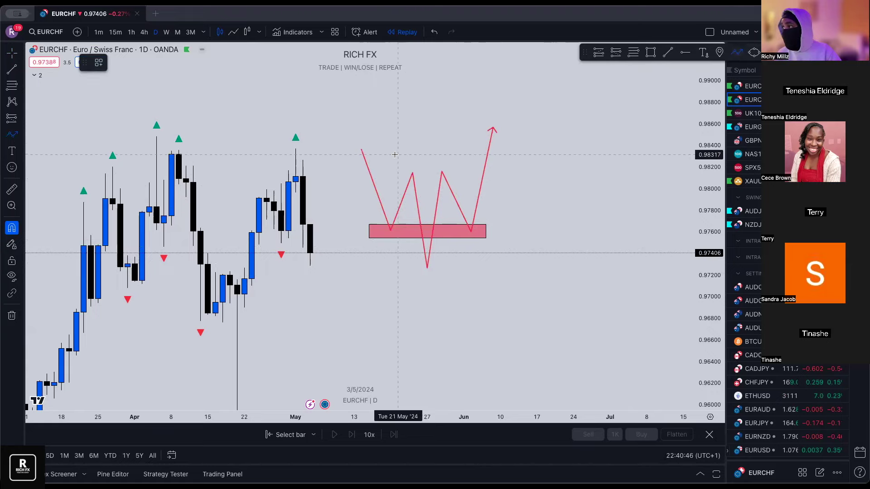
click(492, 130)
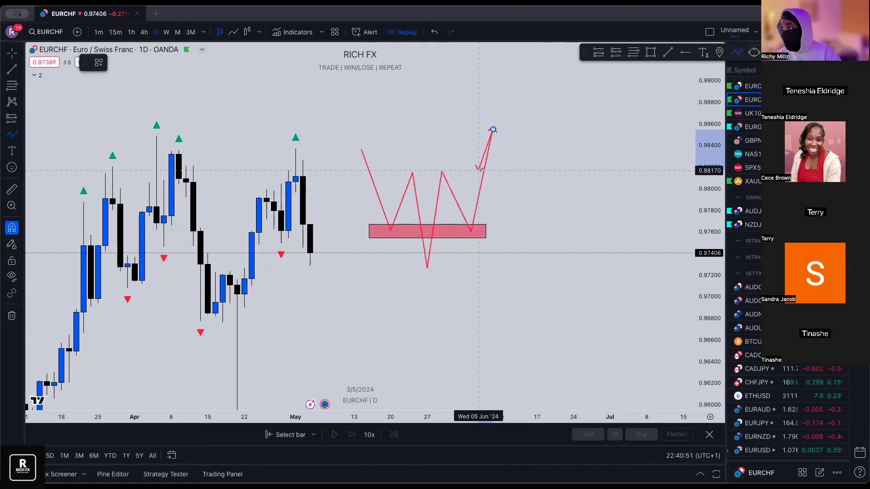
click(537, 174)
double_click(553, 96)
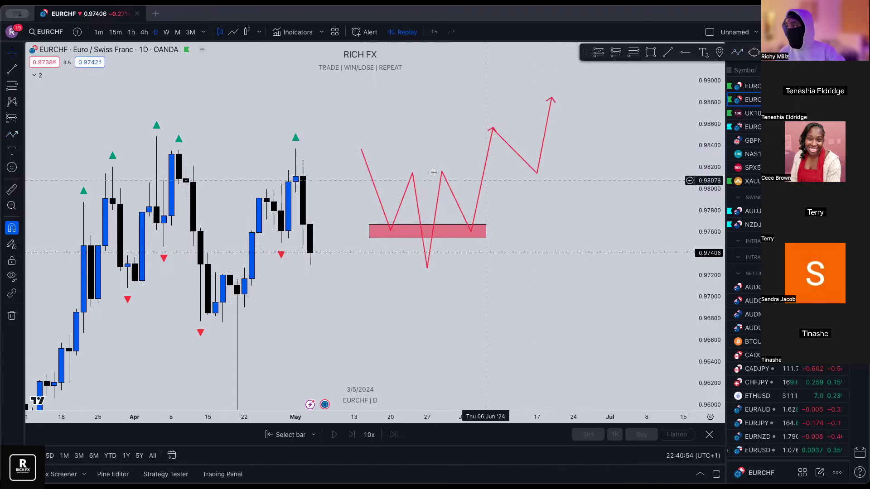
- Remove all drawings from the EURCHF chart
click(12, 316)
click(54, 313)
scroll(343, 285, left, 5)
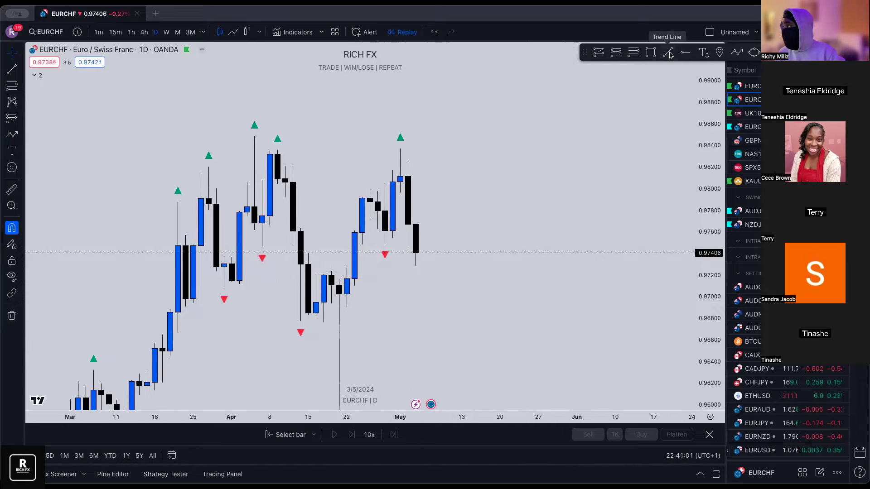
- Draw a rectangle zone from 0.97684 to 0.97460, spanning 5 April to 17 May, and apply the light-blue template
click(651, 52)
click(262, 223)
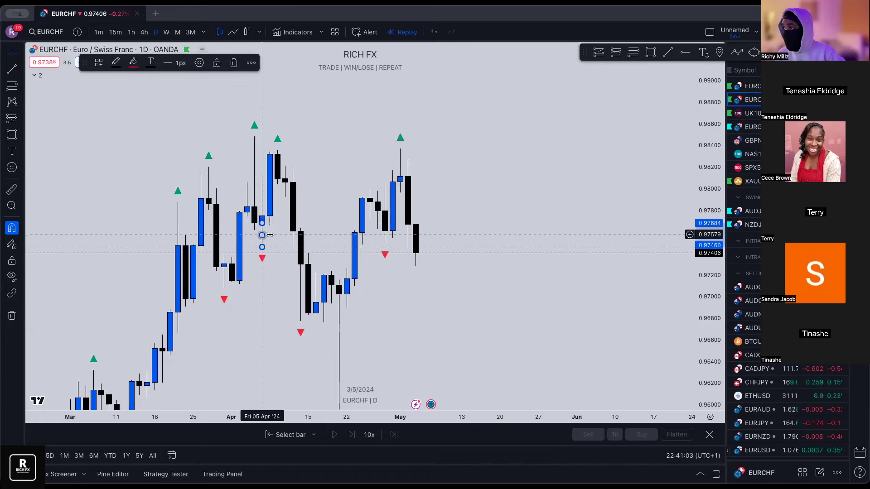
click(492, 247)
click(454, 220)
click(455, 227)
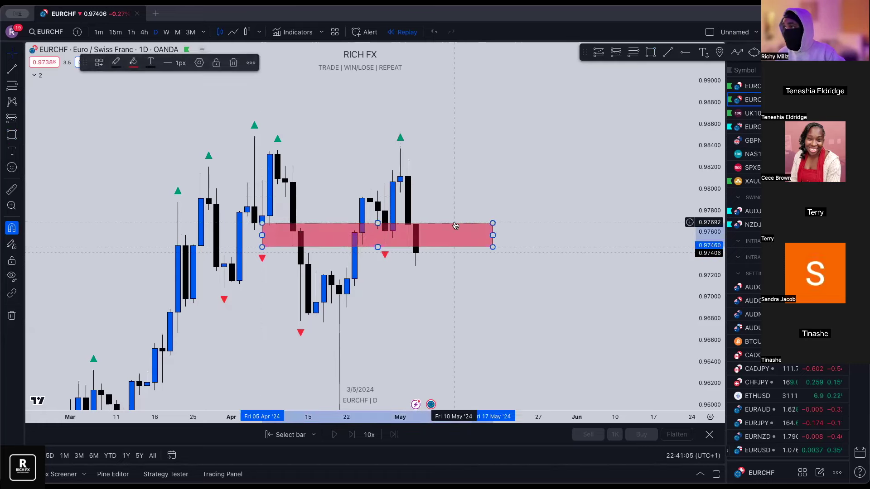
click(98, 63)
click(123, 150)
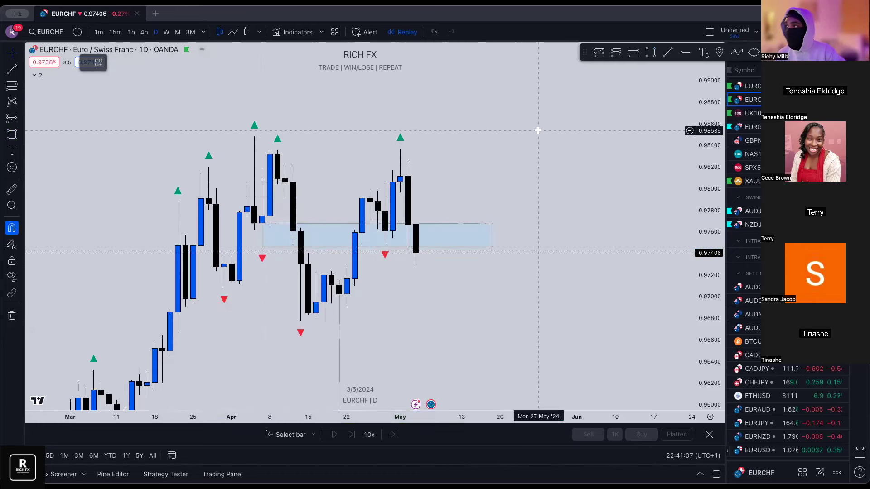
- Draw a path from the 9 April high down to about 0.9676, up to 0.9792, back to 0.9750, and up to the 1 May high
click(735, 53)
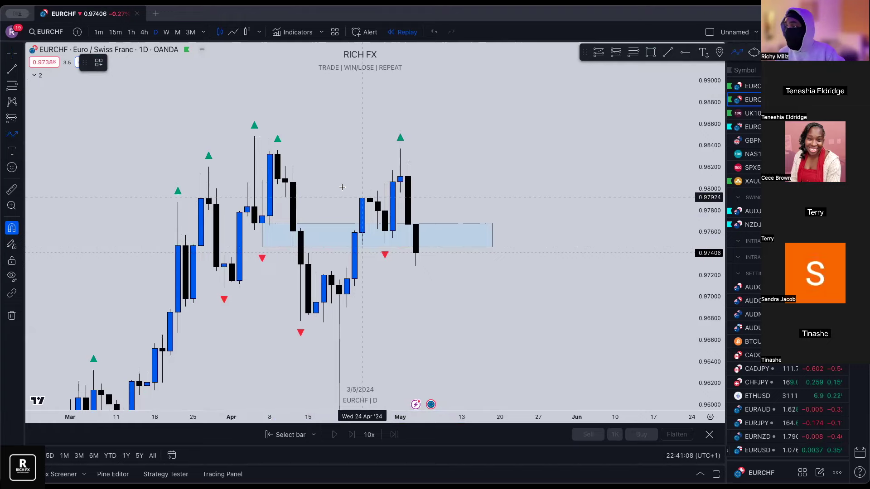
click(277, 150)
click(324, 320)
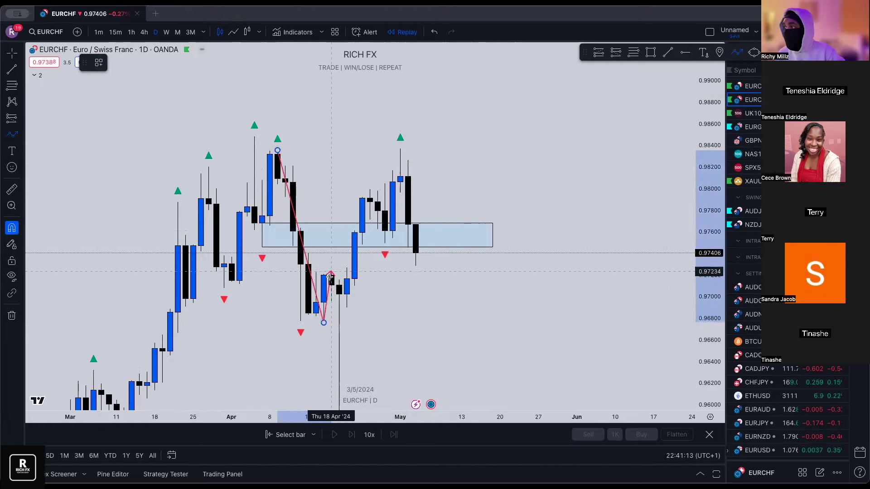
click(362, 197)
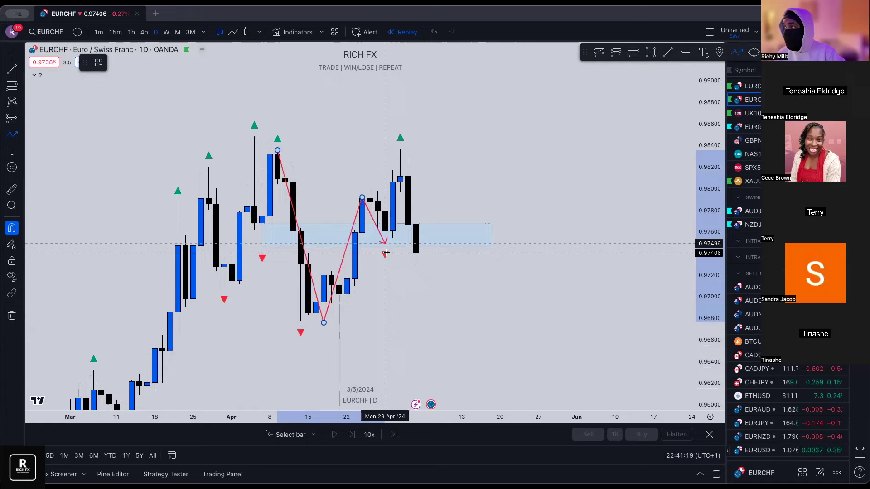
click(385, 243)
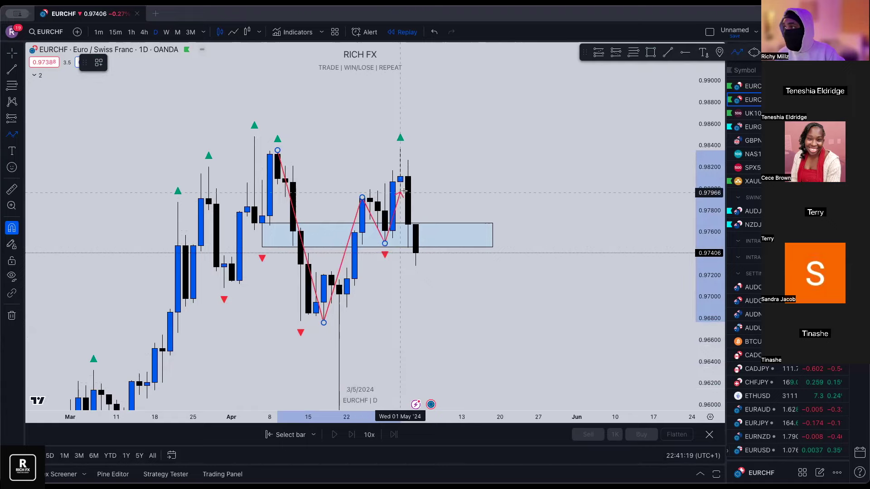
double_click(401, 138)
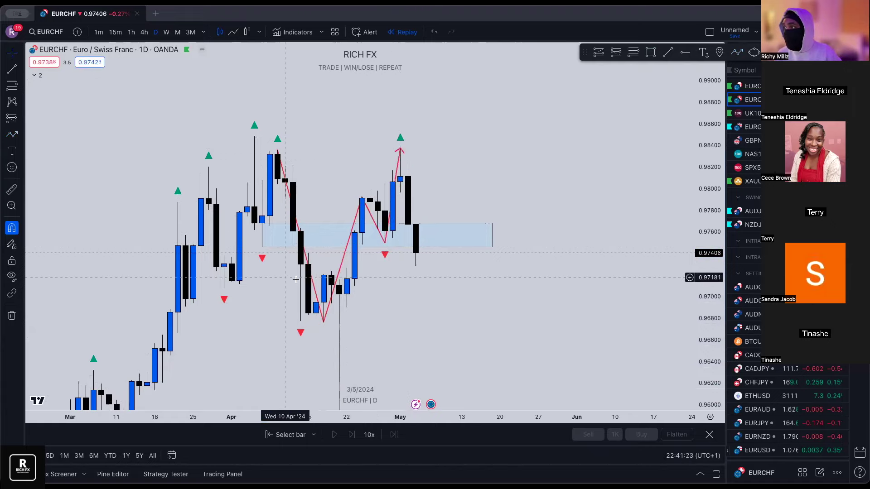
- Delete the path and redraw it from the 9 April high through lows of about 0.9677 and 0.9690, up to 0.9799, ending at 0.9750
click(312, 278)
key(Delete)
scroll(317, 226, left, 3)
click(12, 134)
click(300, 111)
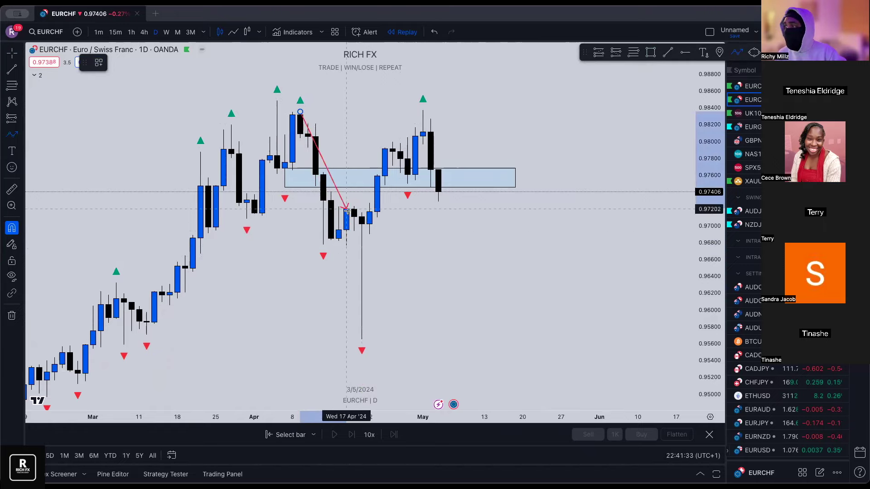
click(324, 245)
click(354, 206)
click(369, 235)
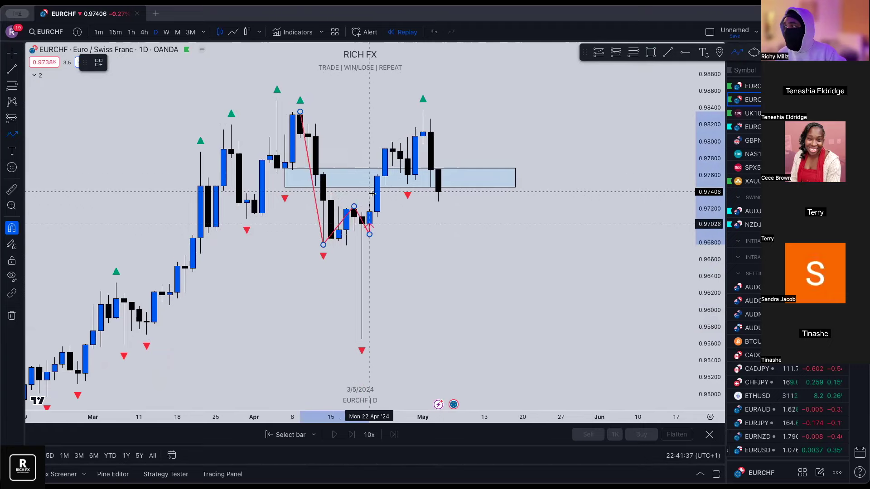
click(392, 143)
double_click(408, 183)
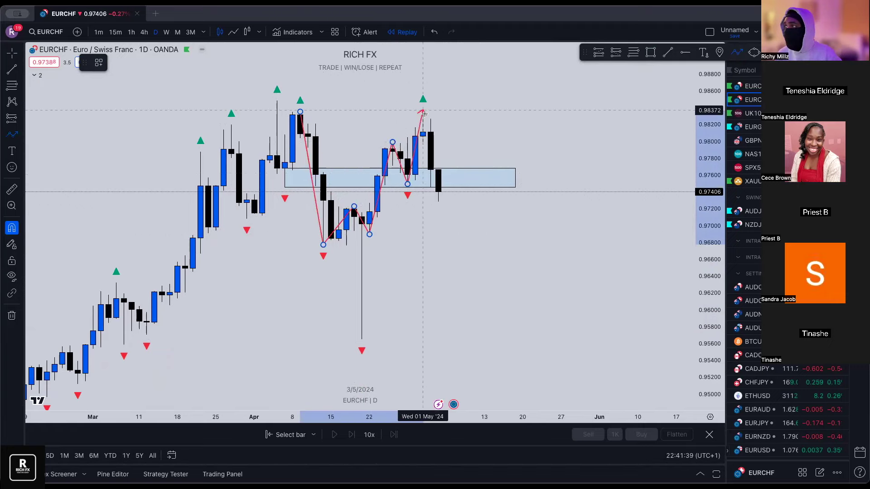
click(446, 127)
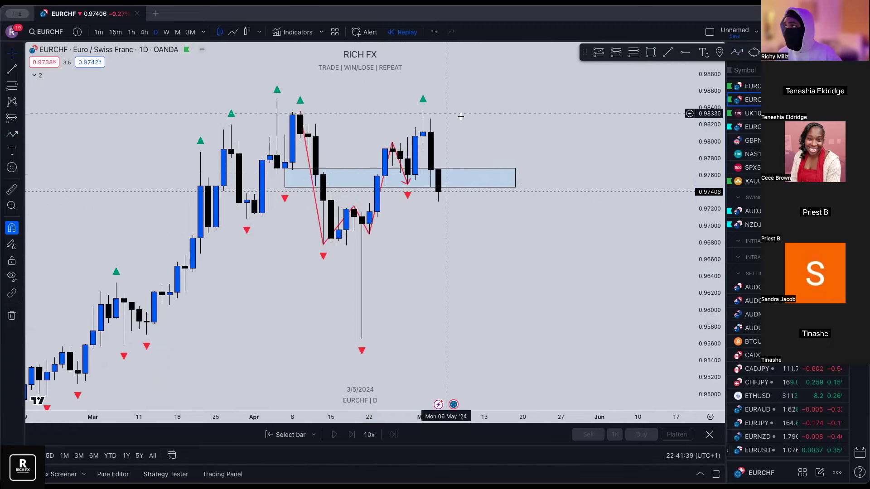
- Examine the W-shaped path's swing points, its retest of the light-blue zone, and the surrounding daily candles
click(354, 207)
click(400, 220)
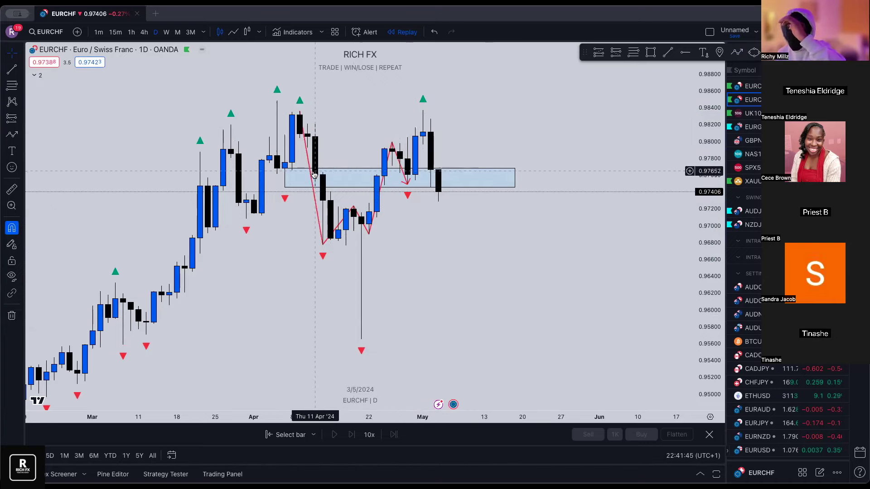
mouse_move(368, 233)
mouse_down()
mouse_move(361, 349)
mouse_move(367, 239)
mouse_up()
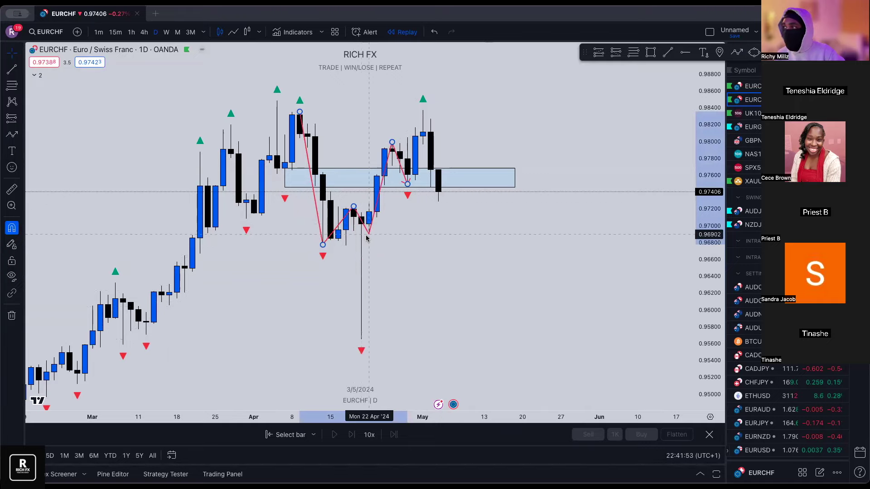
click(320, 242)
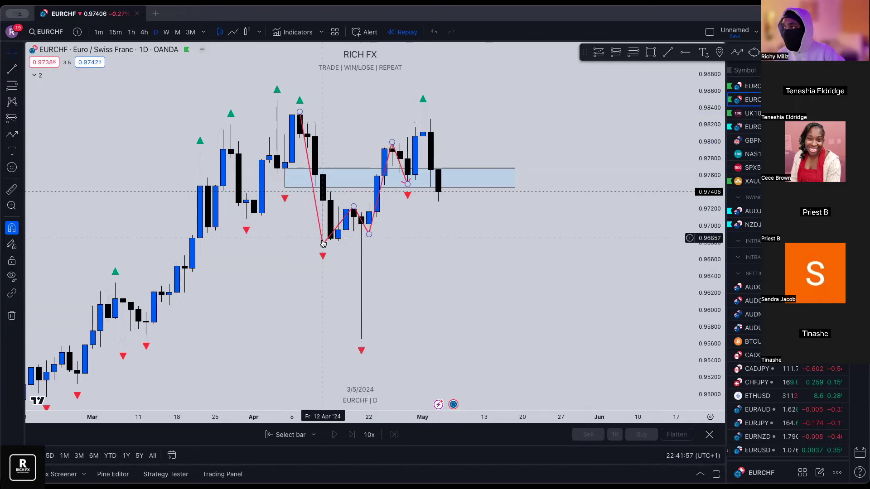
drag(355, 219, 313, 207)
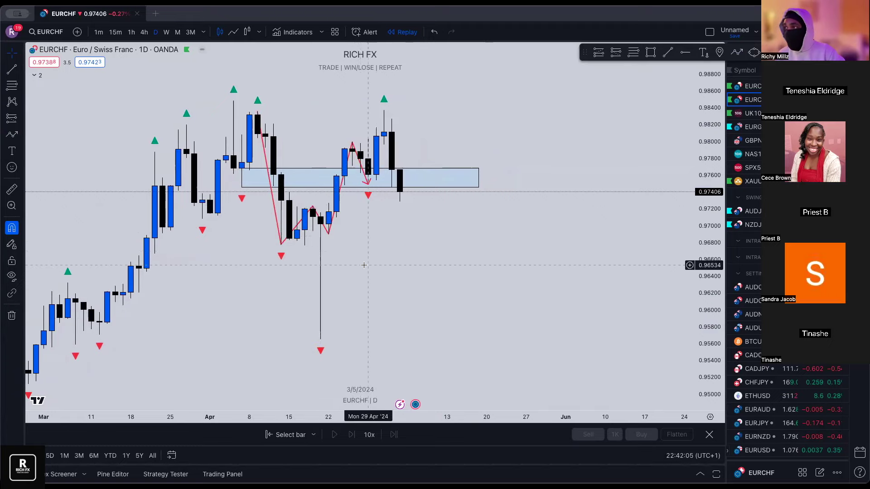
scroll(358, 263, up, 1)
scroll(262, 116, down, 2)
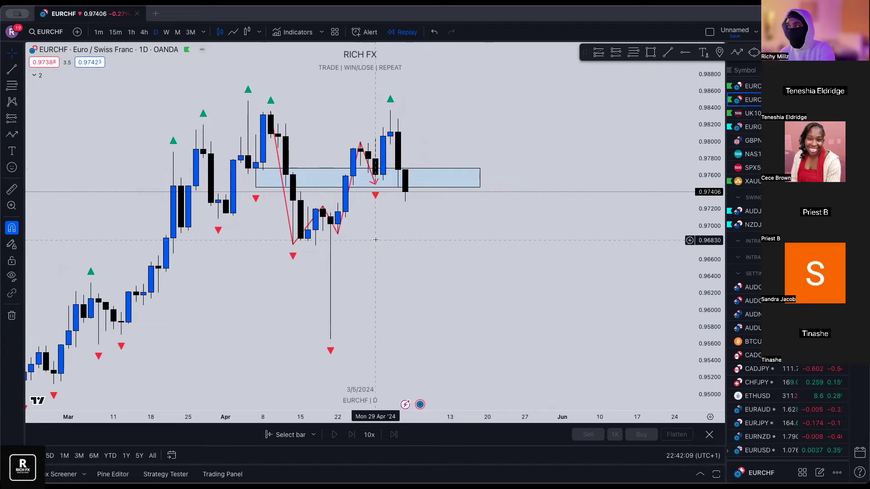
scroll(375, 239, right, 4)
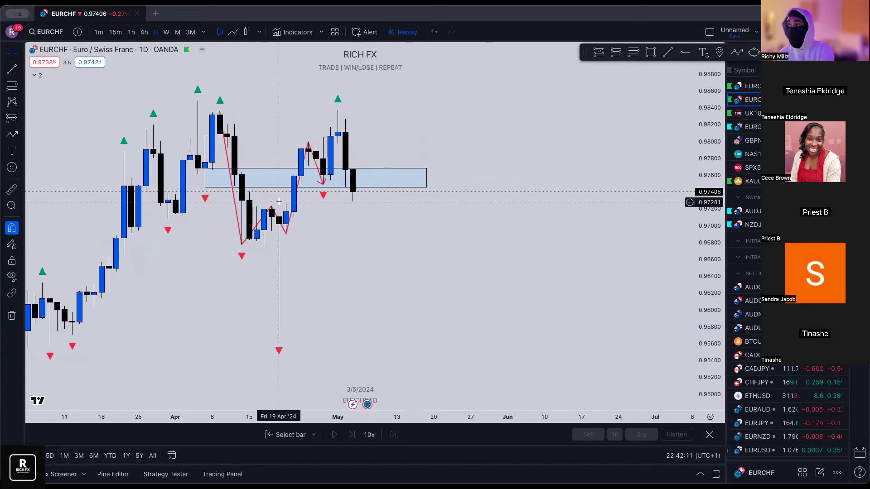
click(274, 207)
scroll(275, 209, left, 1)
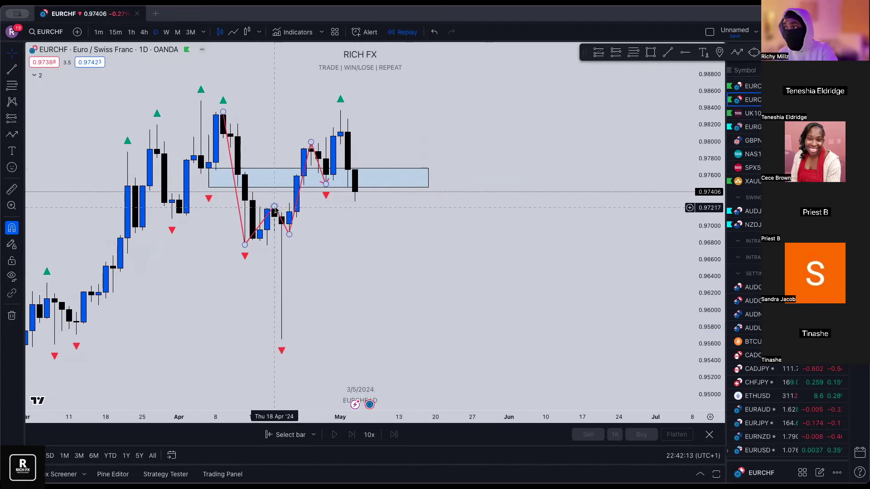
- Extend the light-blue zone's start back to 19 March and delete the W-shaped path
scroll(272, 209, left, 3)
click(158, 177)
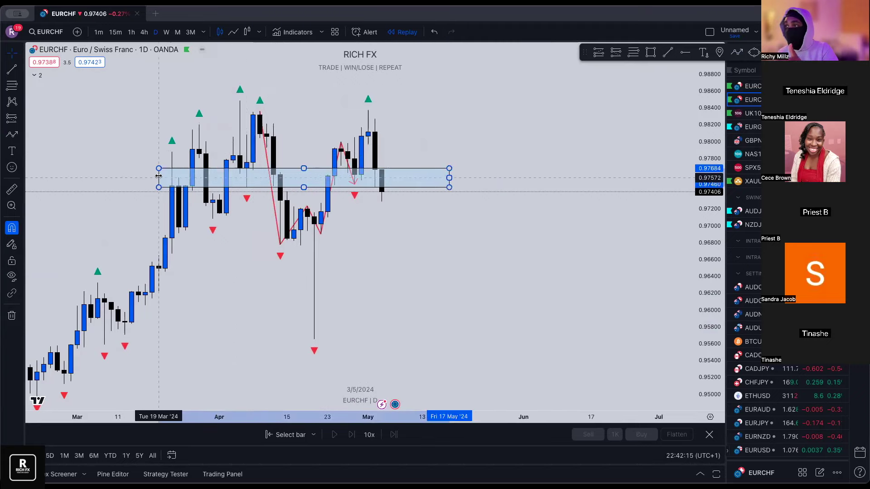
click(294, 156)
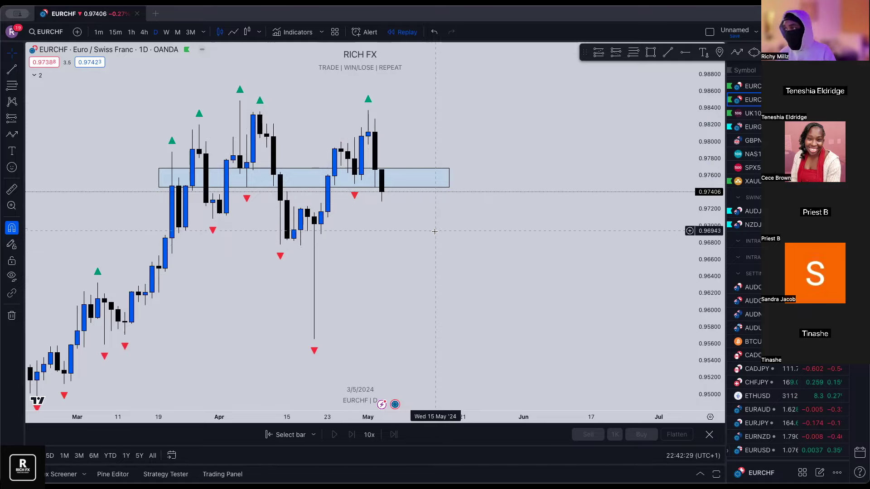
- Draw a path from about 0.9702 through 0.9799, 0.9750 and the 1 May high, down to 0.9670 on 7 May, ending at the zone on 13 May
key(alt+shift+b)
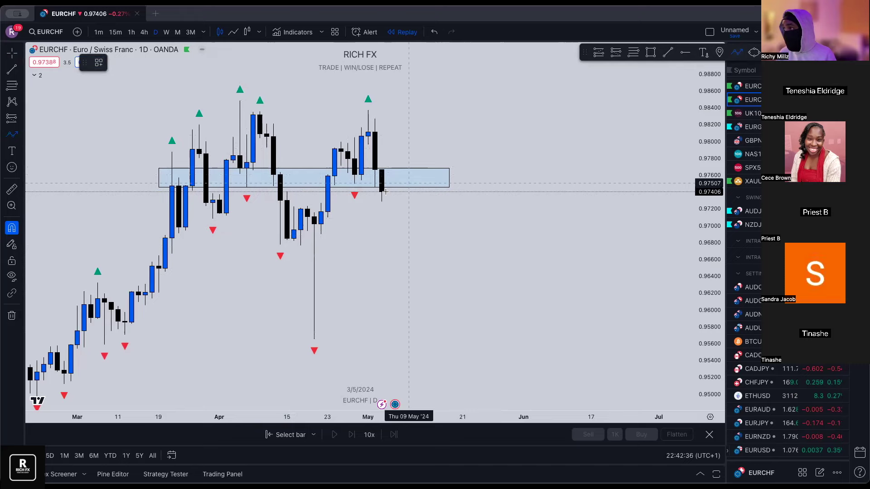
click(320, 224)
click(341, 143)
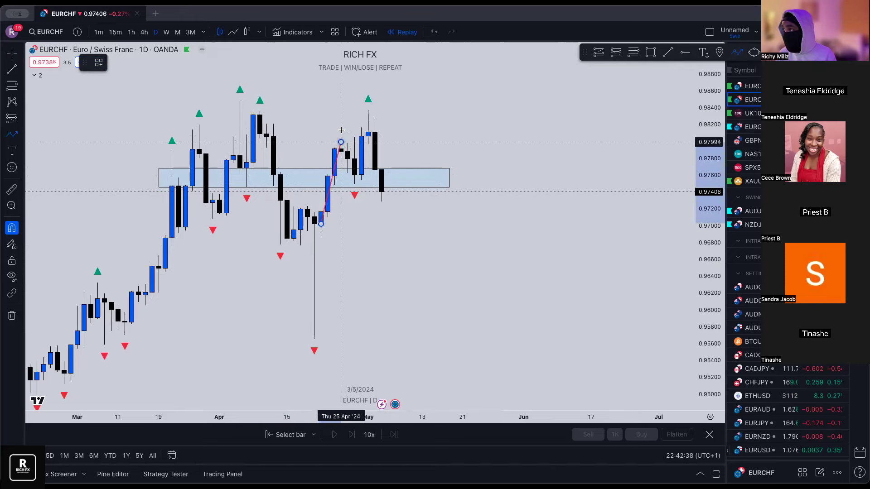
click(354, 184)
click(367, 111)
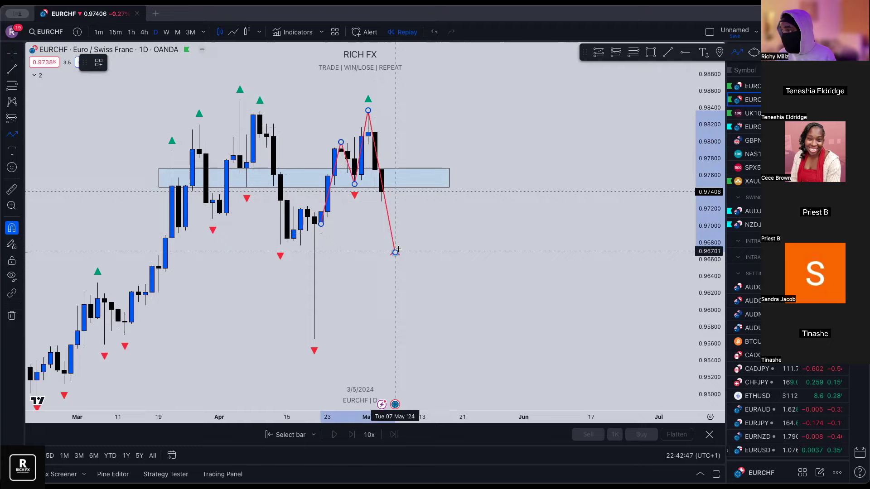
click(395, 252)
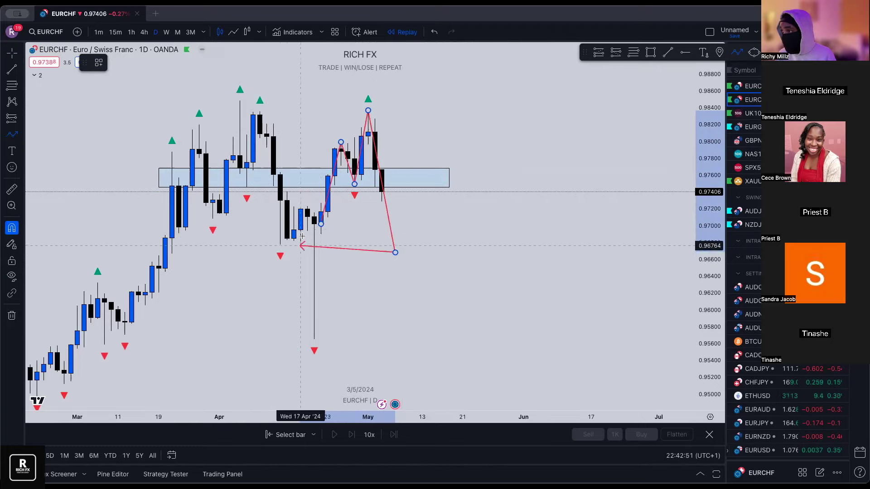
double_click(421, 187)
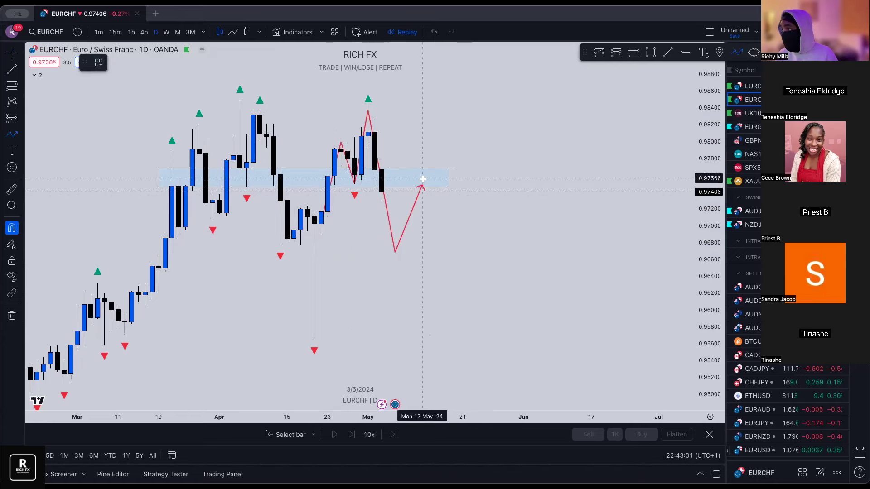
- Draw a second path falling from the projected zone retest on 13 May to about 0.9632 on 17 May
double_click(448, 283)
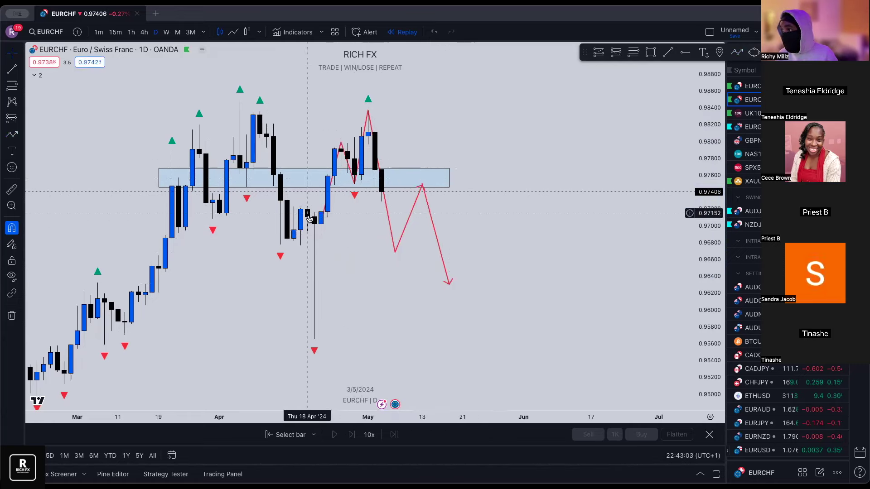
click(320, 223)
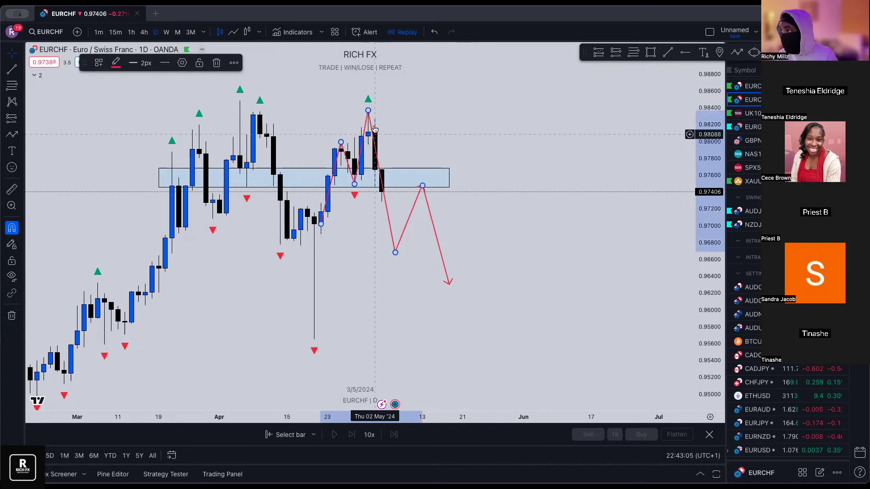
click(520, 150)
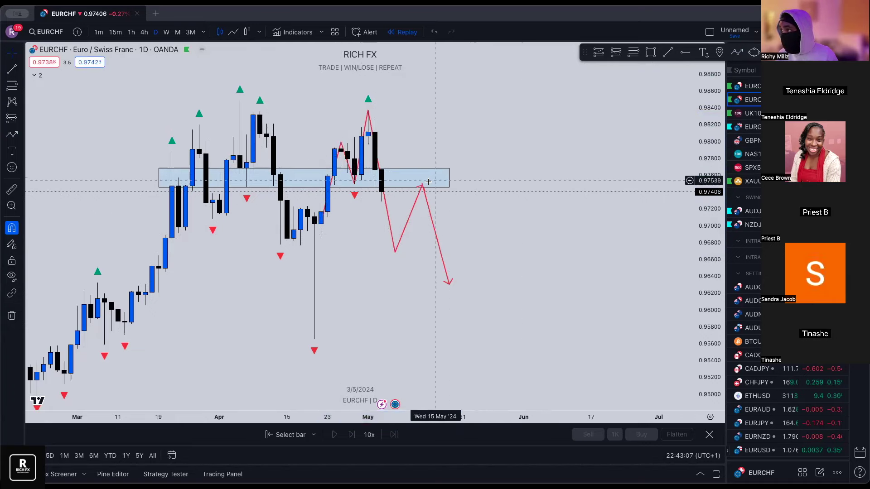
- Raise the projected low to about 0.9700, the 13 May peak joining both paths to about 0.9794, and the second path's tip to about 0.9675
click(422, 182)
drag(422, 182, 421, 148)
drag(395, 253, 401, 225)
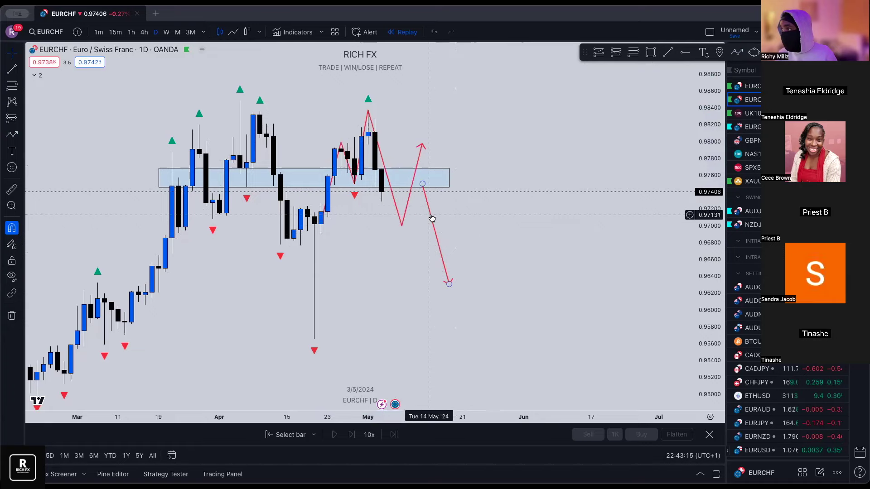
drag(449, 283, 448, 247)
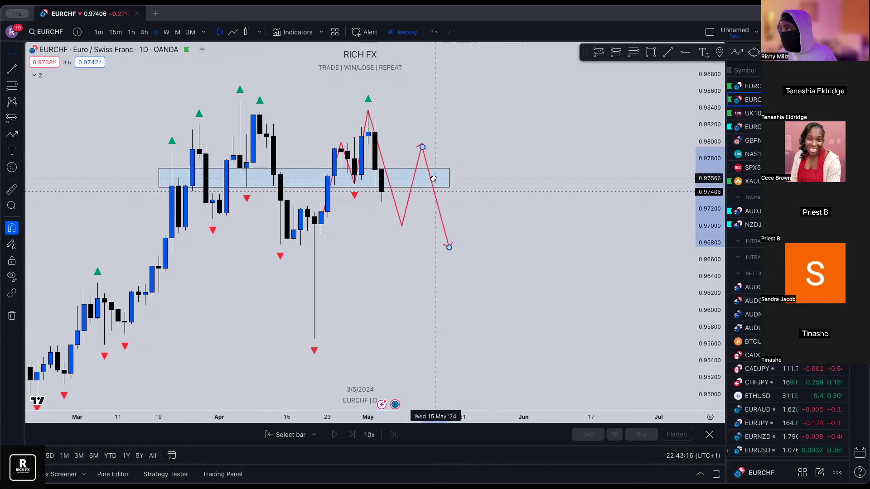
- Add a path from the second path's tip up to the zone at about 0.9748 on 21 May, ending at about 0.9631 on 23 May
click(737, 52)
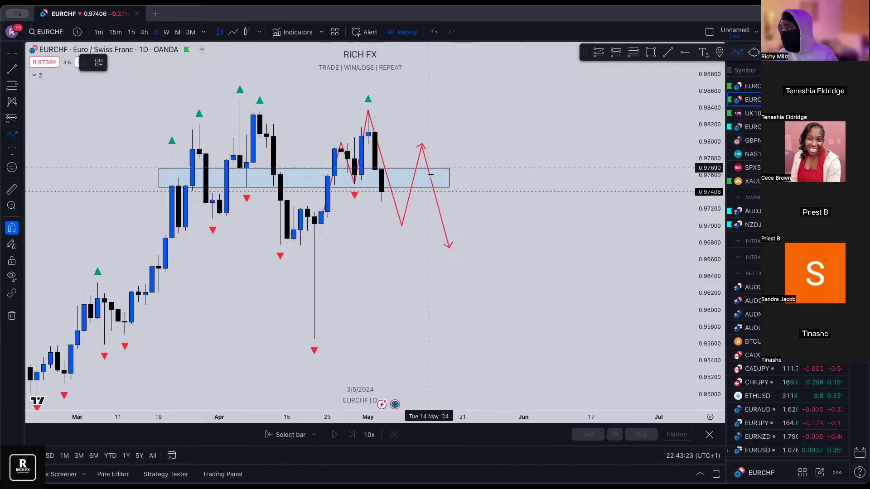
click(449, 246)
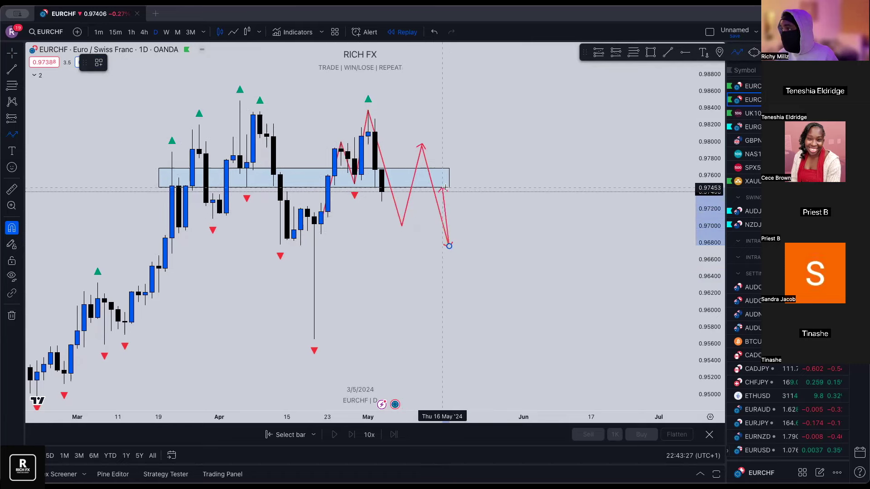
click(462, 185)
double_click(479, 284)
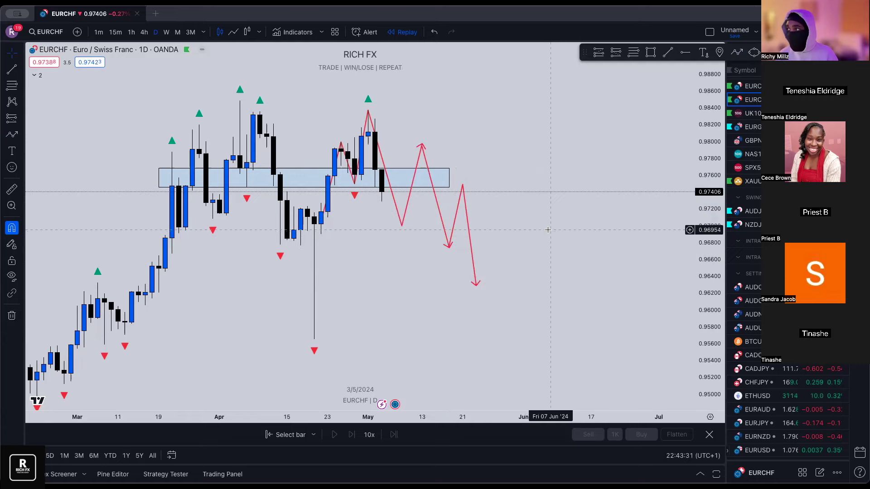
- Draw a descending trend line from the 1 May high to about 0.9692 in early June, and extend the light-blue zone's end to late May
click(667, 52)
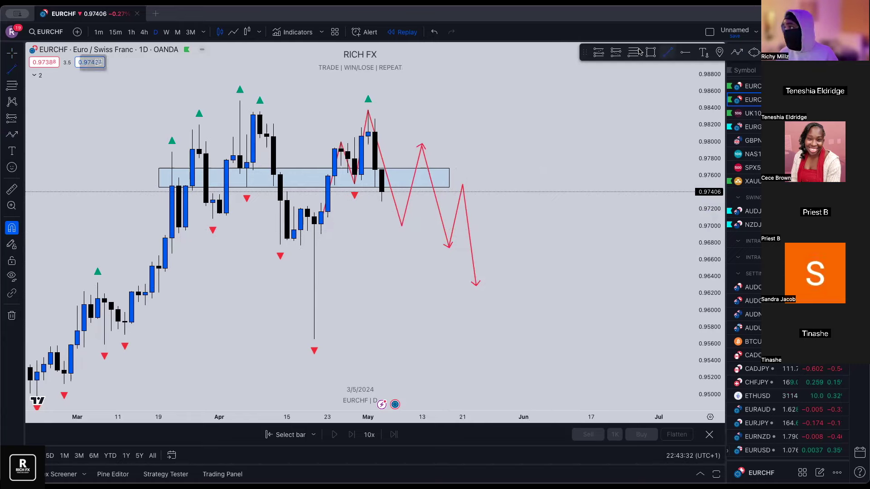
click(368, 111)
click(530, 233)
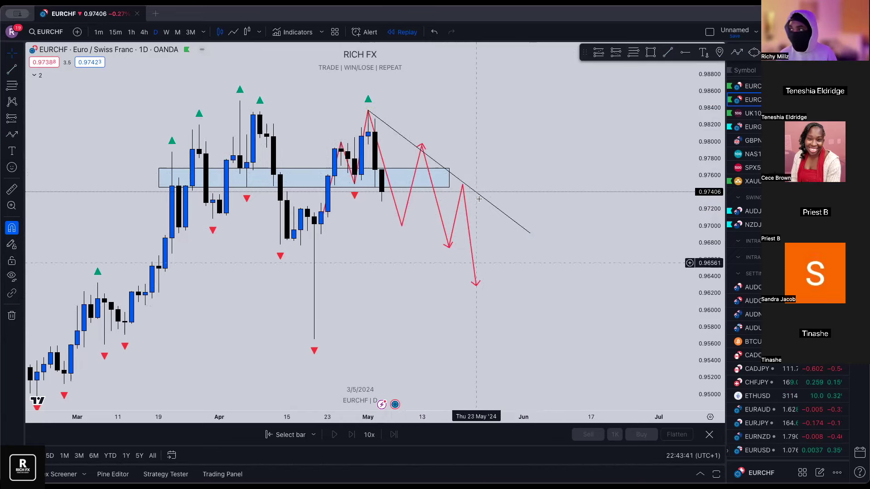
drag(449, 179, 497, 178)
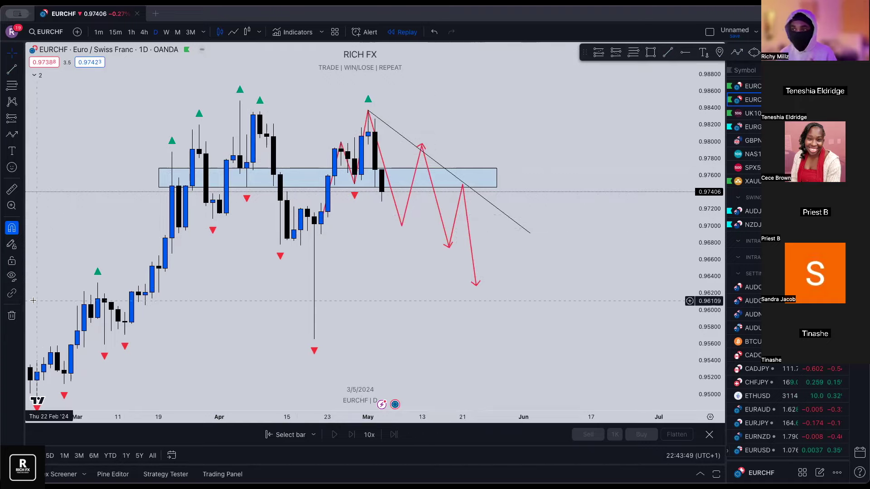
- Remove all drawings from the EURCHF chart
click(13, 316)
click(55, 313)
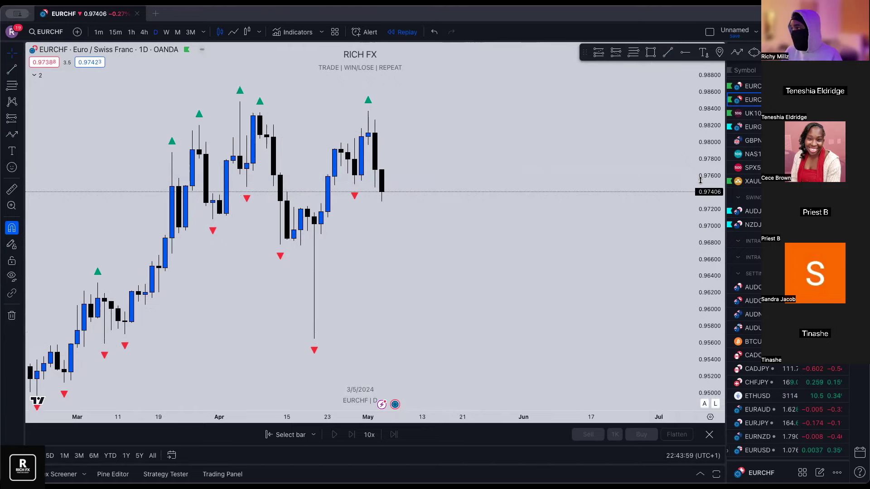
scroll(491, 260, right, 3)
scroll(381, 214, left, 3)
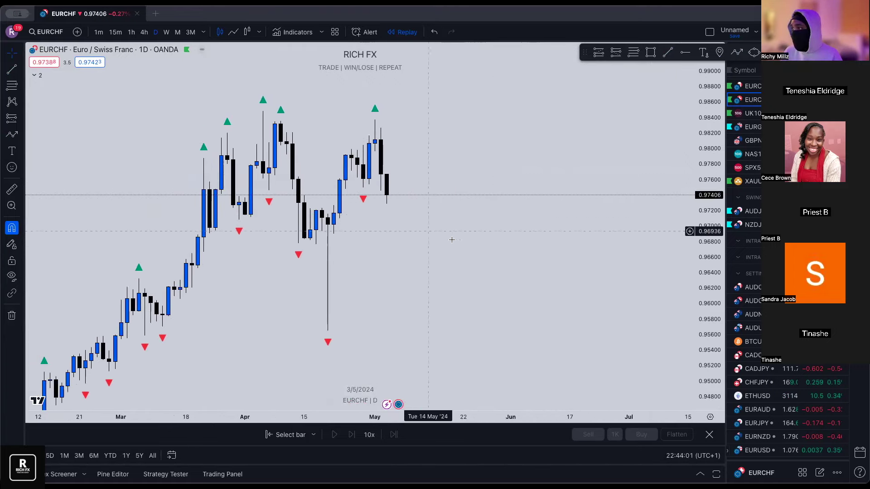
scroll(562, 162, right, 5)
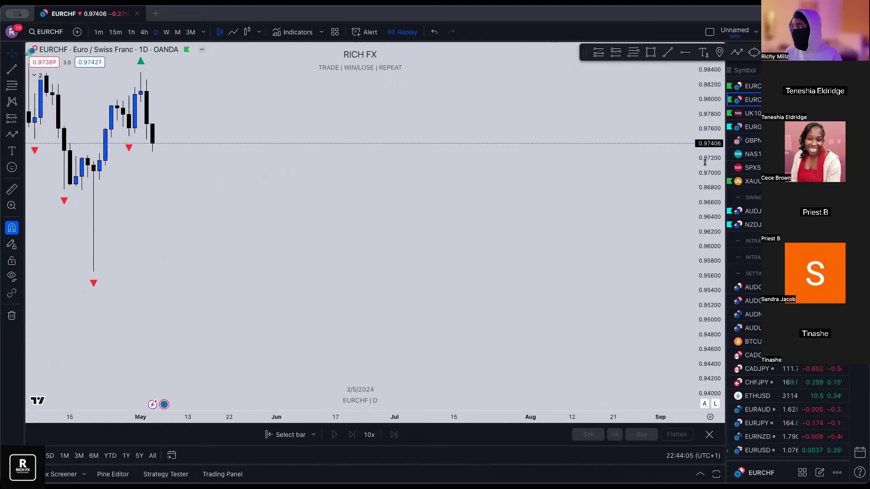
drag(709, 159, 710, 166)
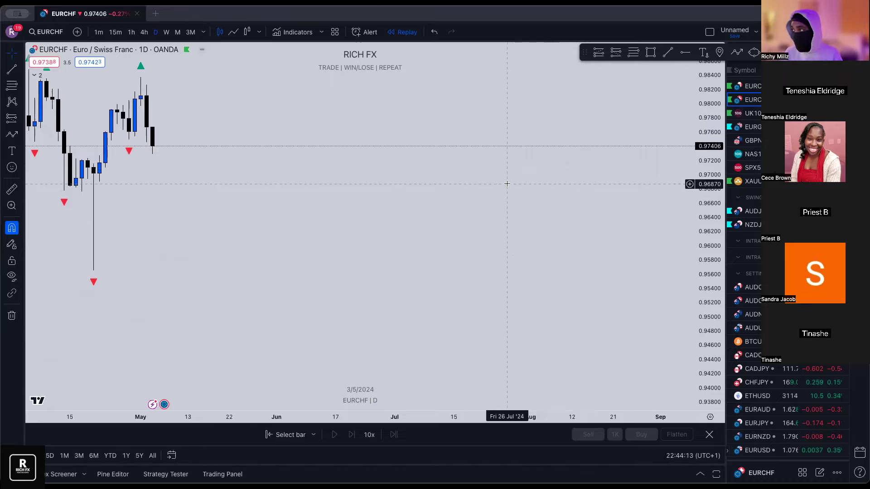
drag(706, 132, 705, 135)
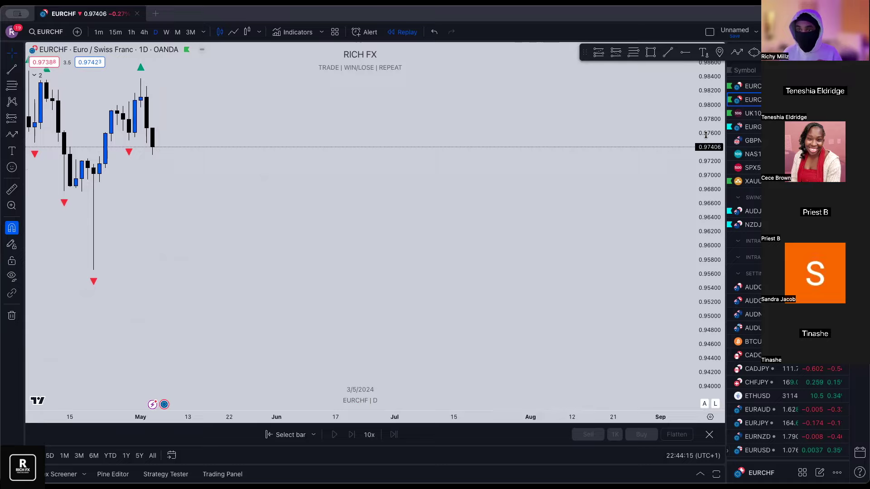
drag(473, 206, 421, 204)
- Invert the EURCHF chart's price scale to view the price action upside down, and restore the normal orientation
right_click(707, 177)
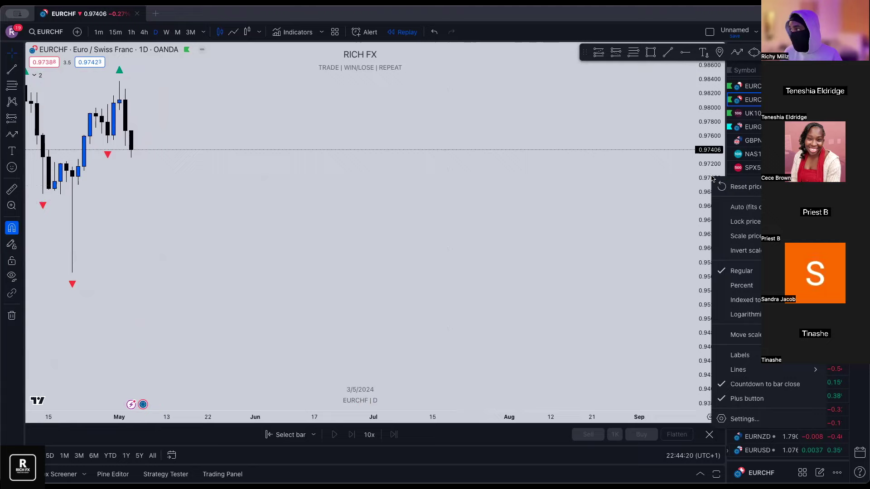
click(706, 151)
drag(712, 136, 713, 167)
right_click(713, 180)
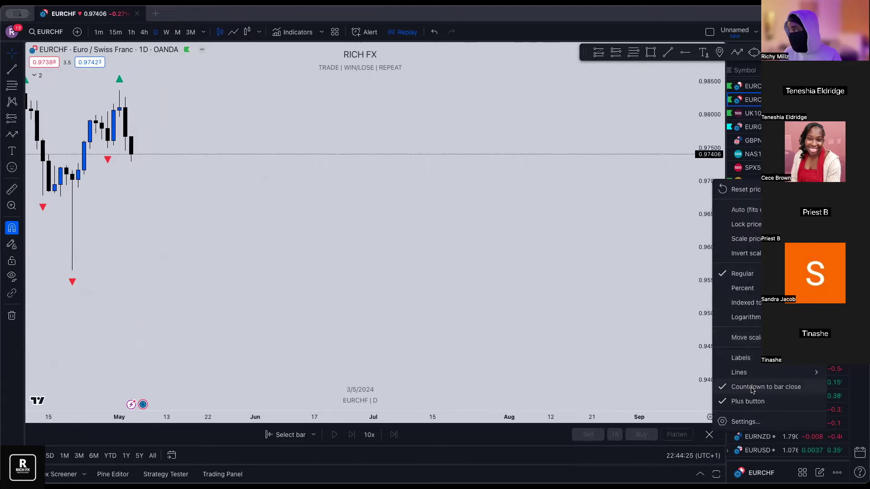
click(756, 254)
drag(708, 156, 708, 165)
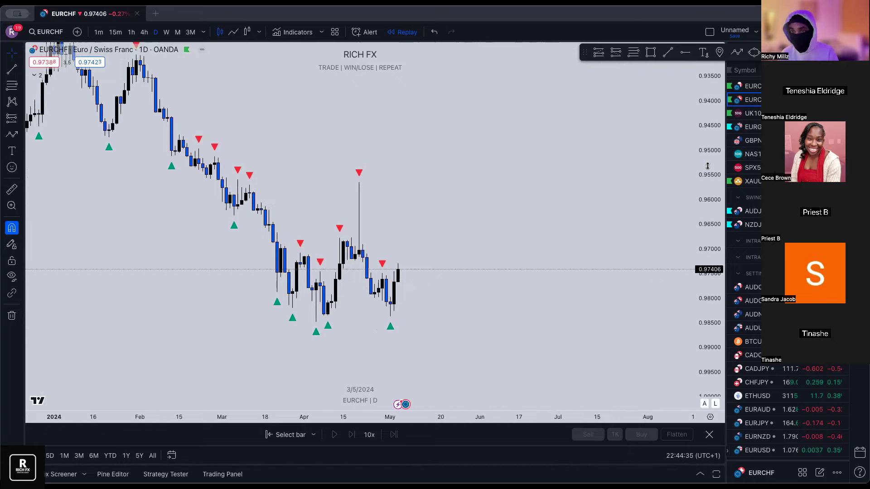
key(alt+i)
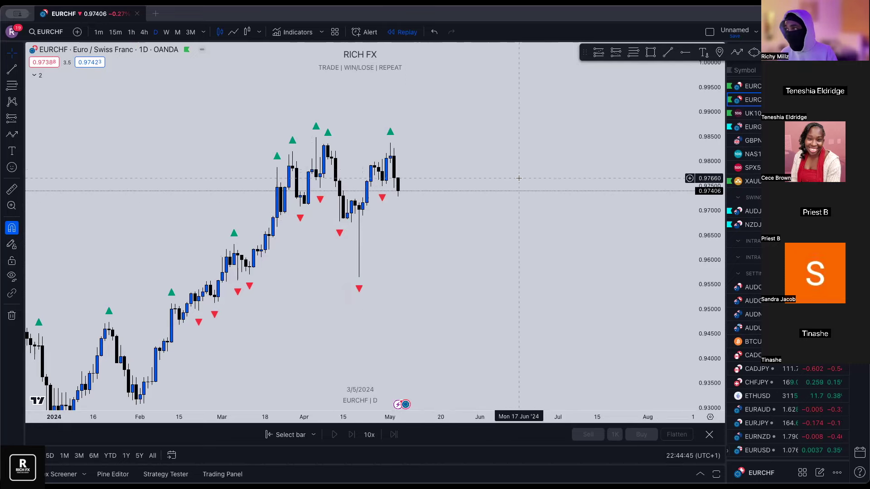
- Flip the price scale upside down once more and turn the inversion back off
right_click(706, 176)
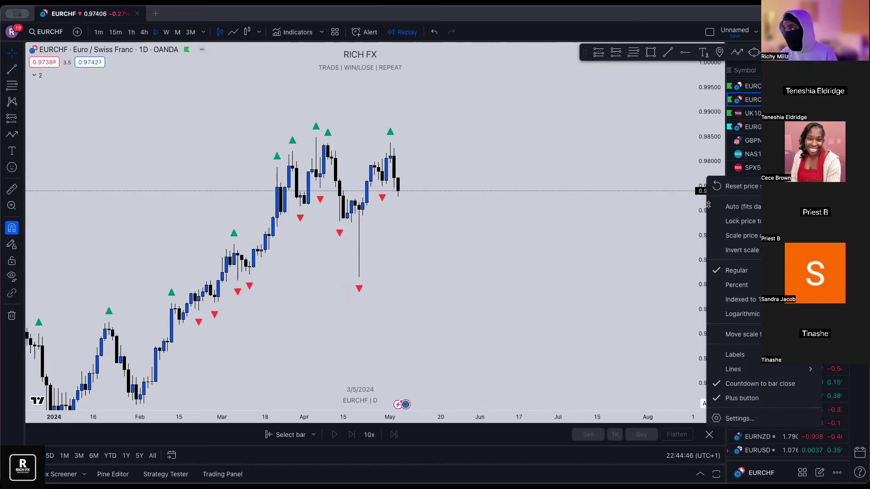
click(725, 252)
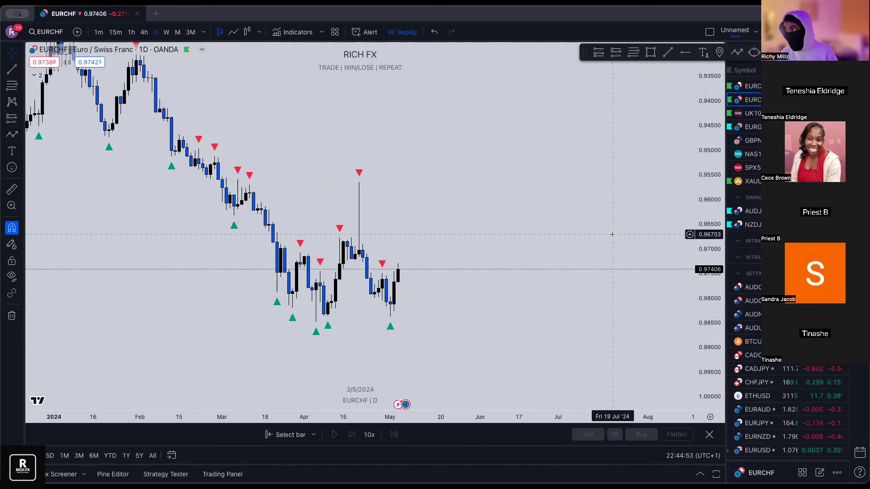
right_click(710, 231)
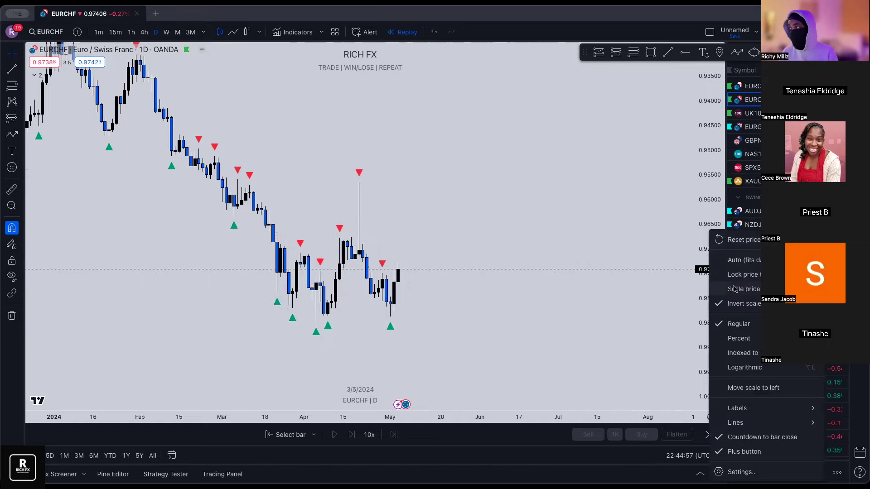
click(734, 303)
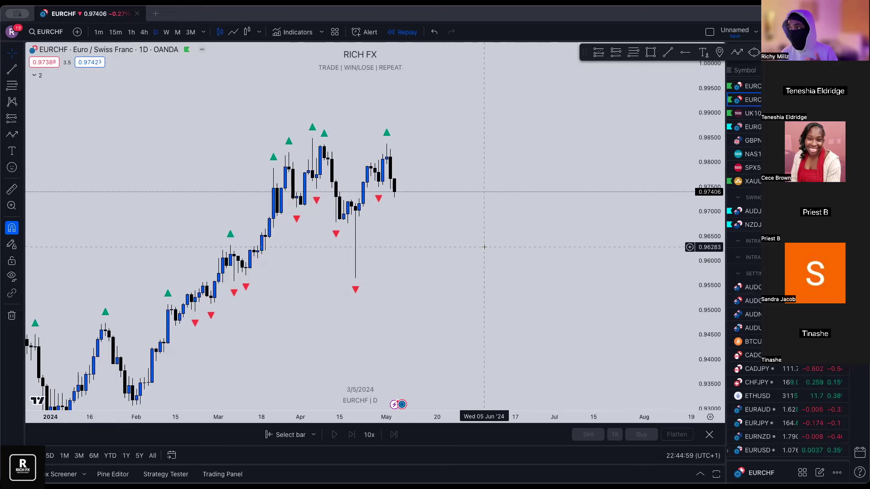
- Place a Fib Retracement in the empty area after the last candle, from about 0.9461 on 11 June up to about 0.9833 in late May
scroll(420, 241, right, 3)
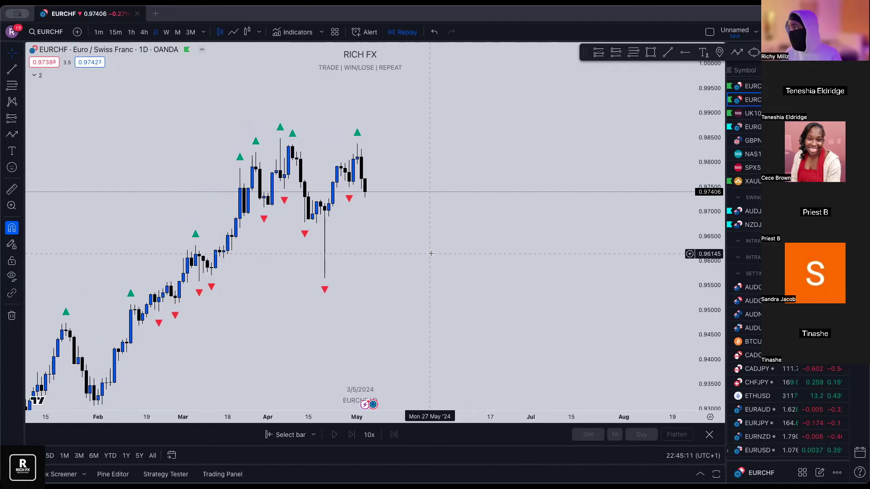
click(634, 52)
click(474, 329)
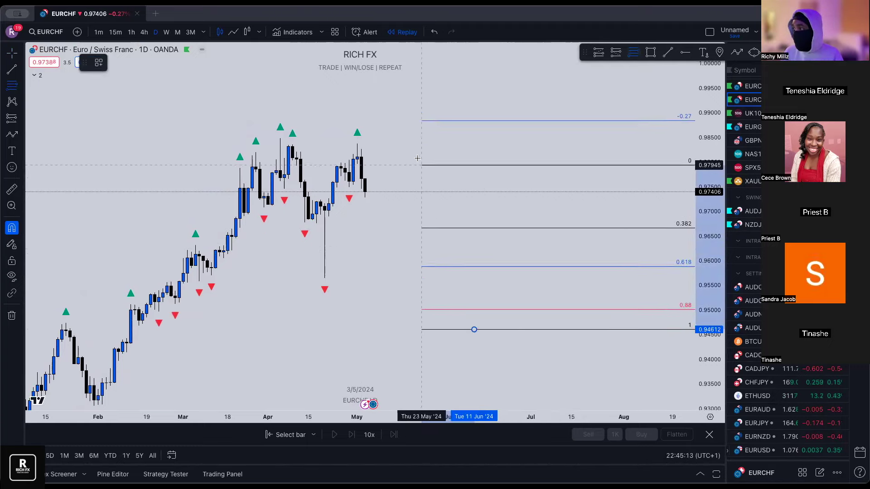
click(414, 146)
click(494, 177)
scroll(494, 179, right, 3)
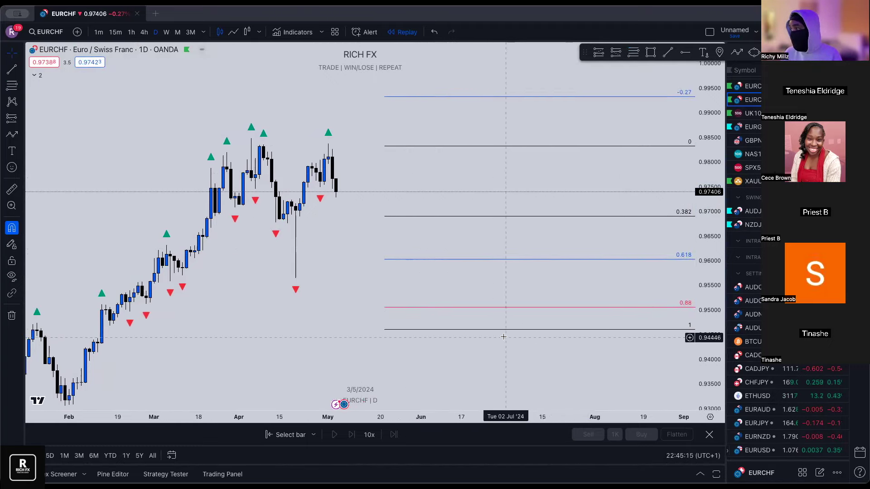
- Review the enabled level values in the Fib Retracement's style settings and accept the settings
double_click(503, 308)
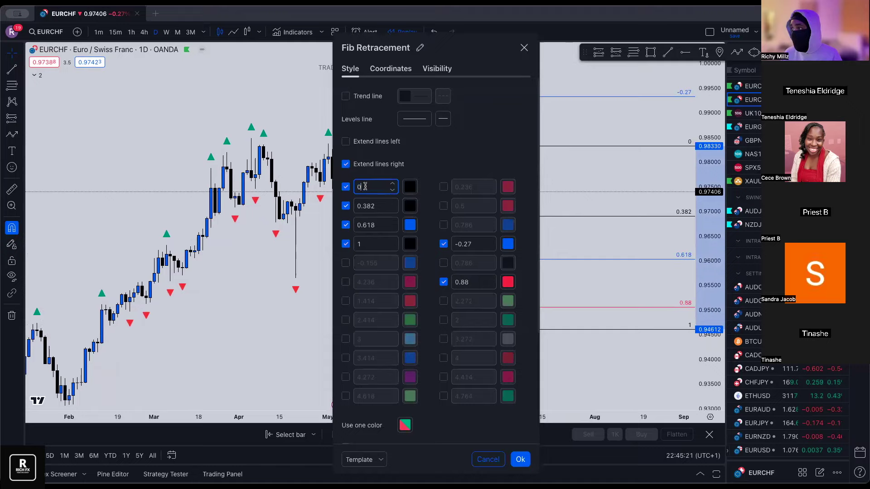
click(376, 206)
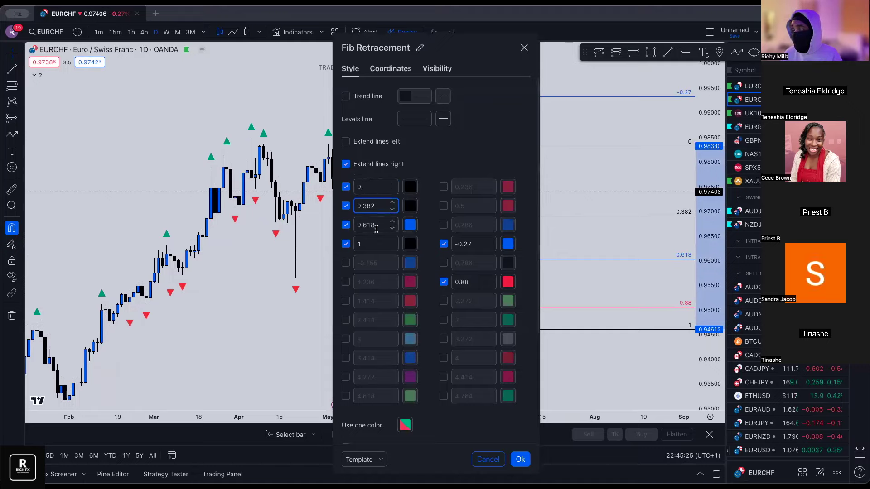
click(364, 246)
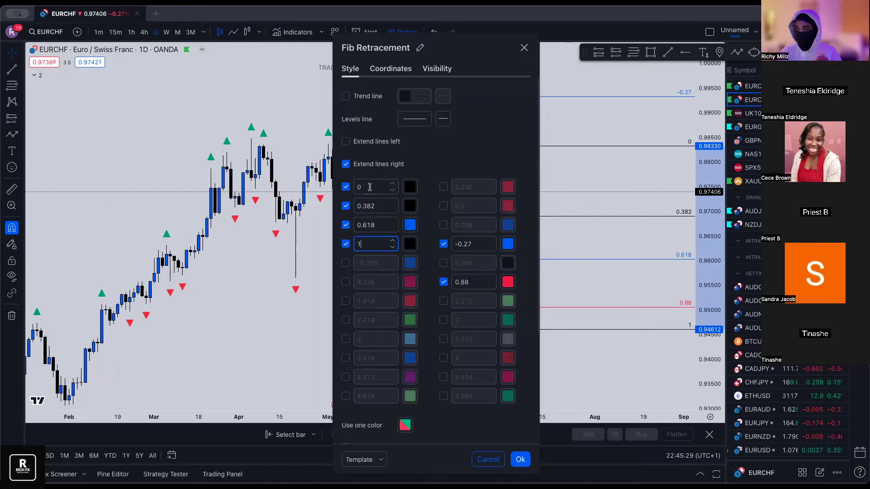
click(474, 243)
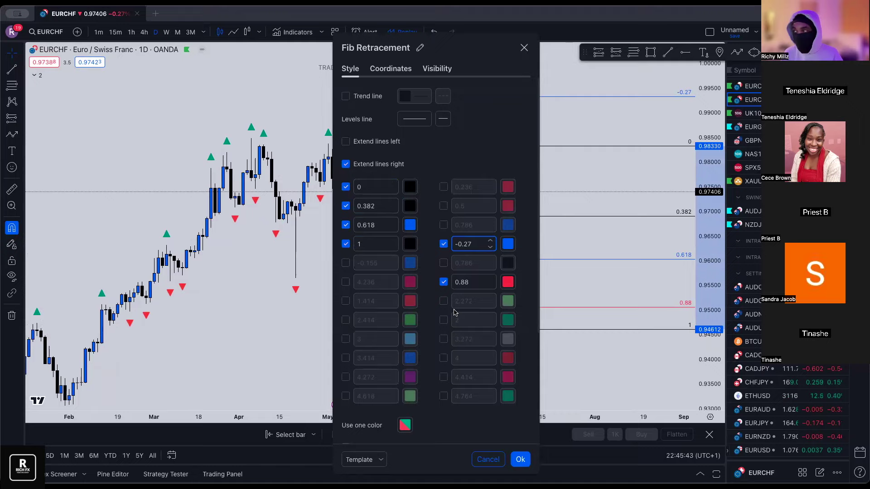
click(466, 284)
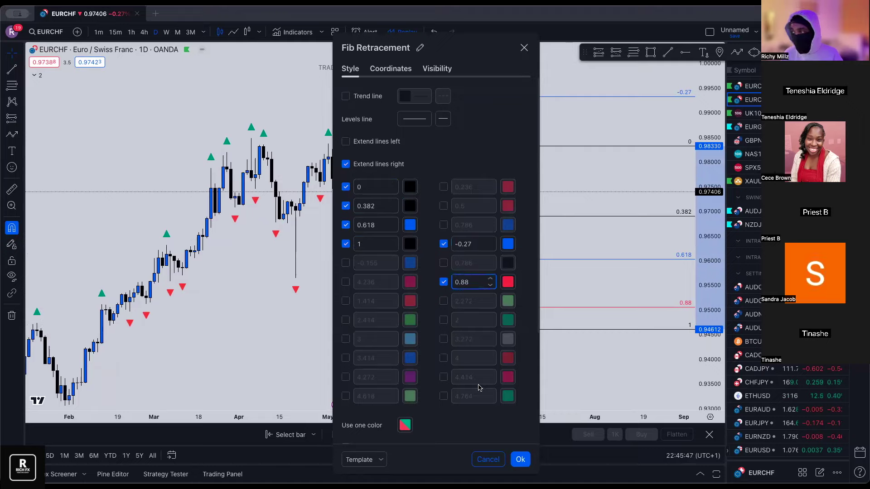
click(514, 460)
click(515, 460)
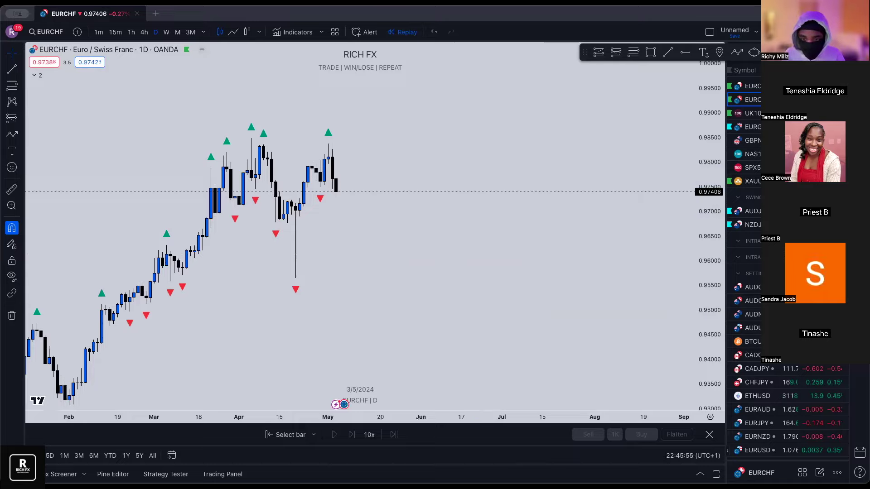
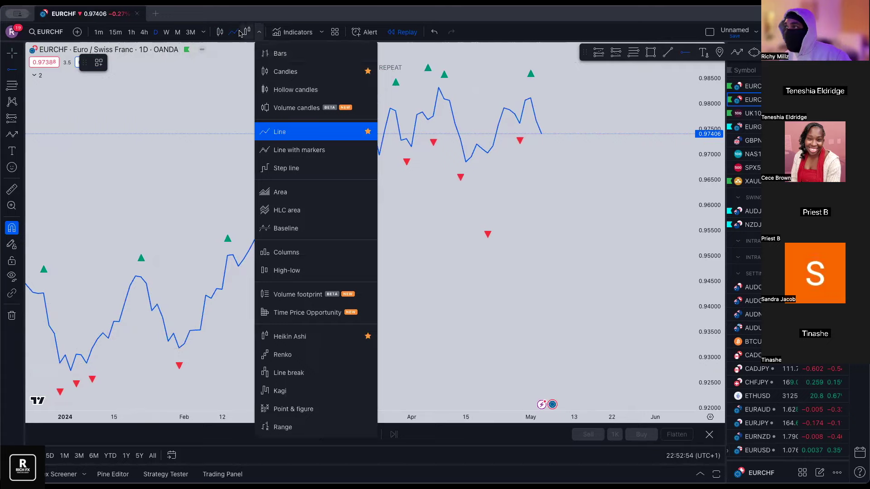
- Place a dashed horizontal ray at 0.93180 from the late-January low of the line chart
click(258, 32)
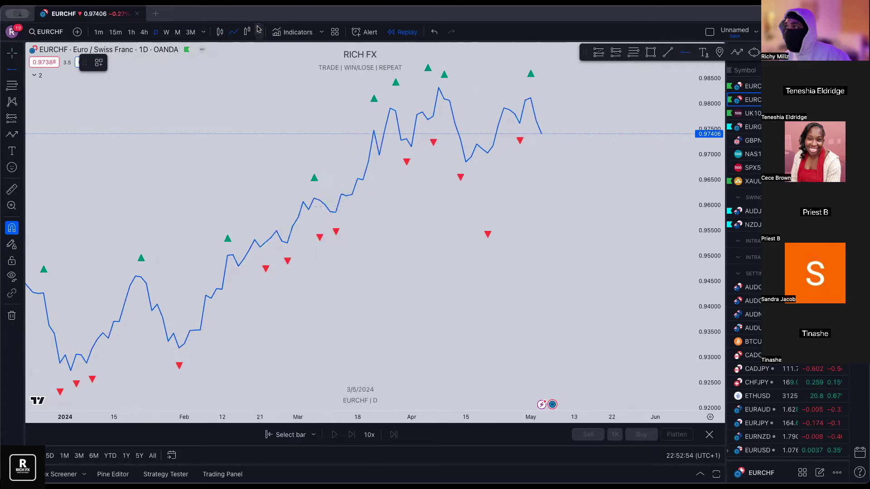
click(179, 348)
click(211, 351)
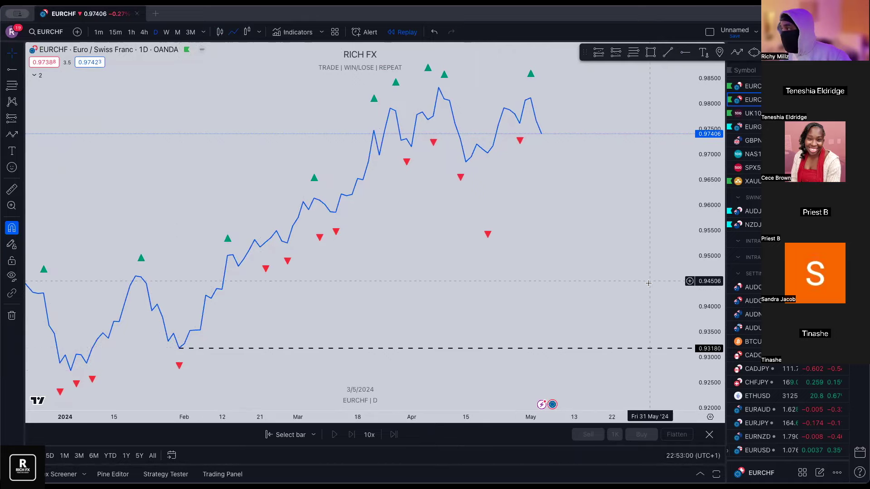
- Show the chart as candles and add a second dashed horizontal ray at the late-January wick low, 0.93056
drag(703, 305, 262, 45)
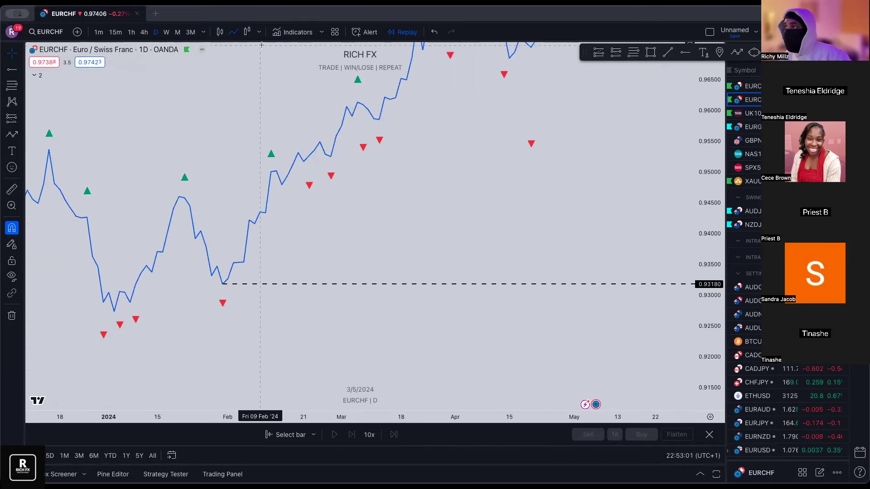
click(220, 31)
scroll(311, 243, up, 5)
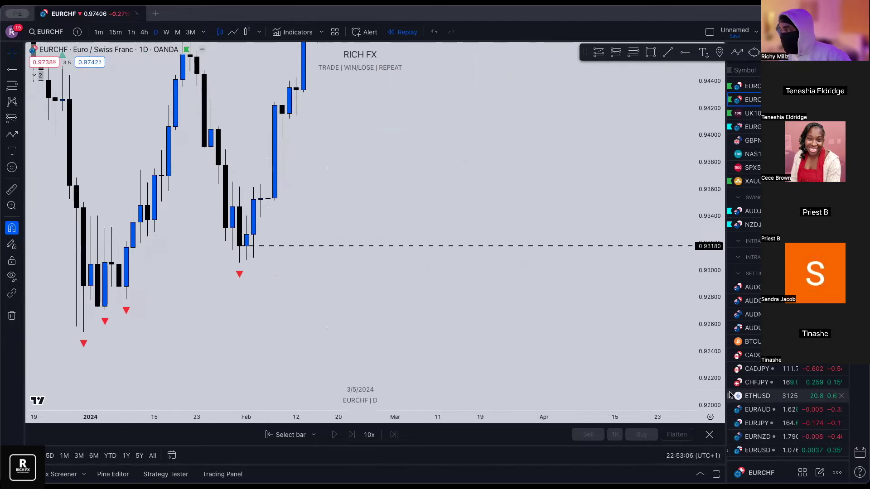
drag(709, 290, 710, 254)
drag(426, 199, 516, 199)
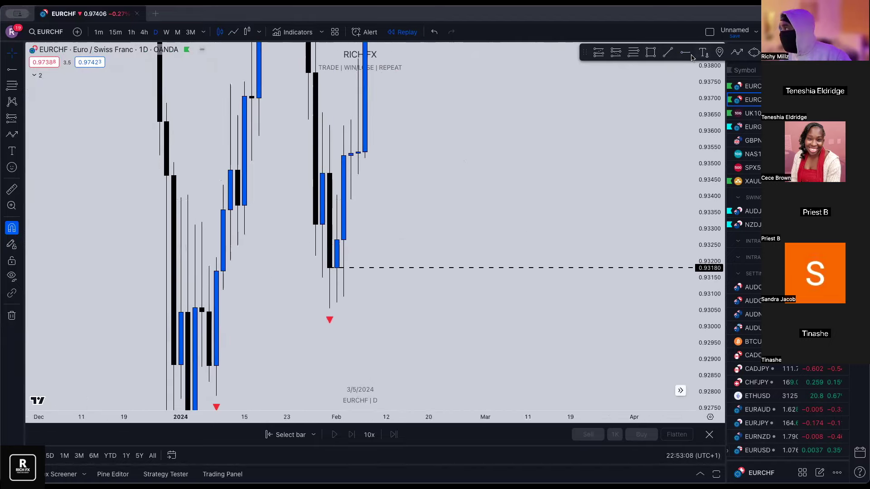
click(330, 308)
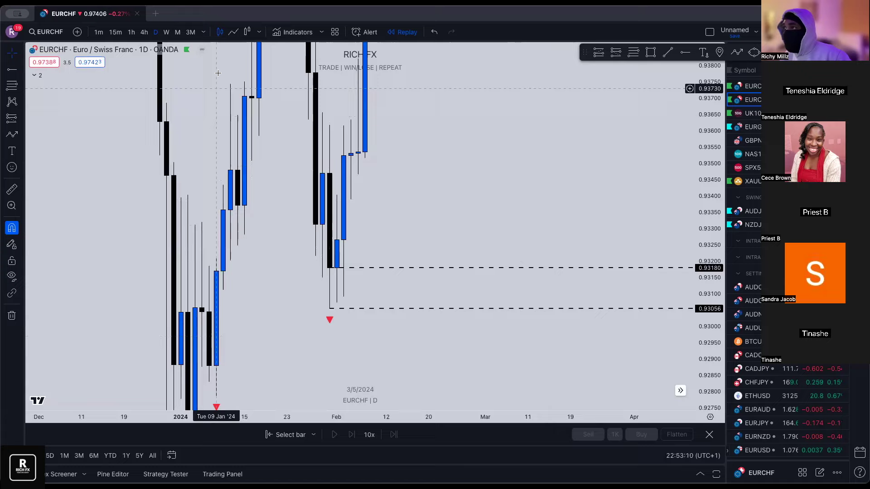
- Switch to the line chart and examine the two dashed levels against the price swings from December to May
click(233, 31)
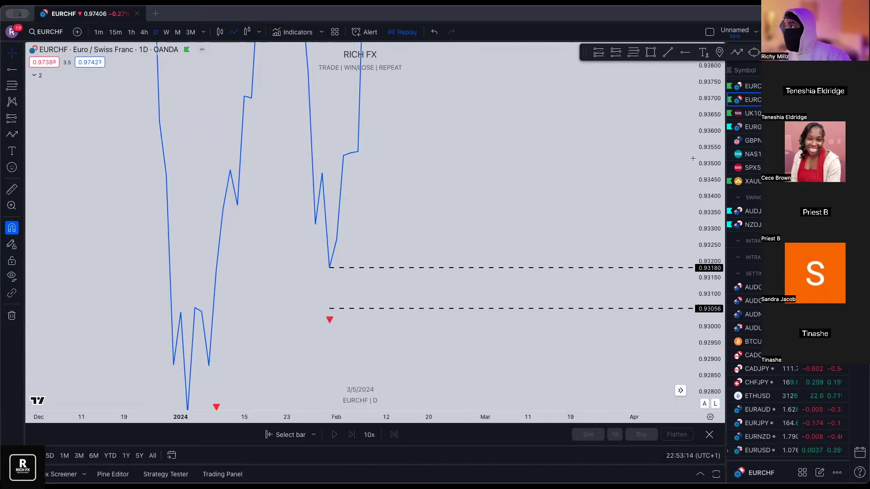
drag(708, 156, 707, 217)
drag(282, 252, 274, 292)
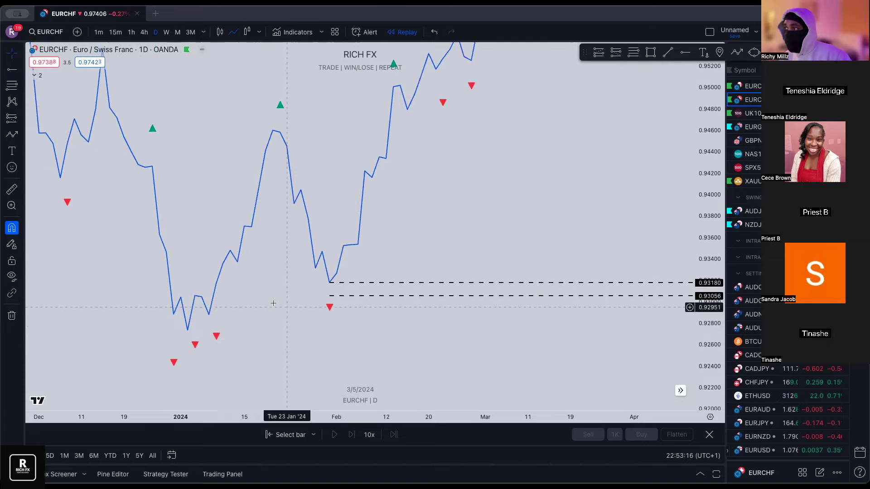
drag(708, 136, 708, 156)
drag(178, 197, 277, 199)
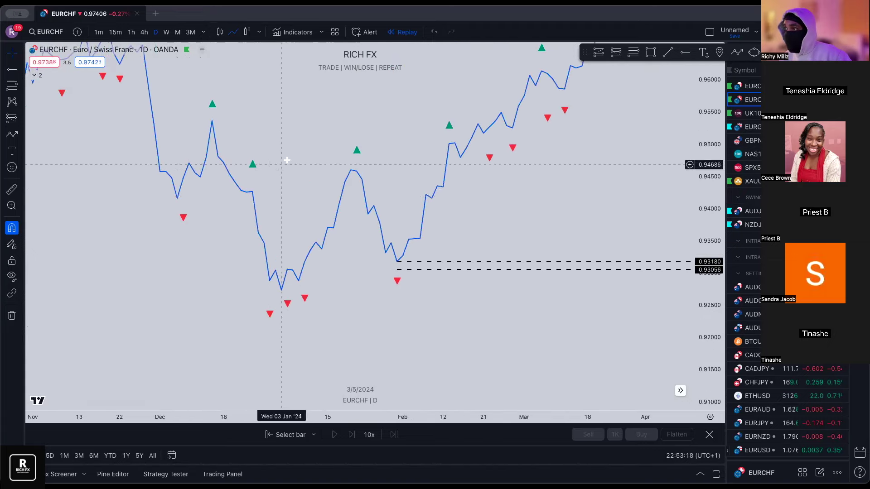
scroll(285, 200, down, 3)
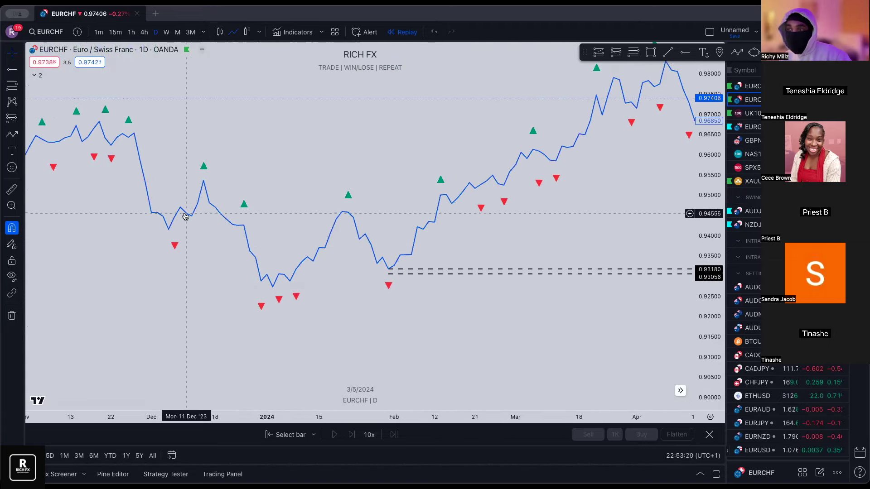
scroll(292, 234, down, 3)
drag(330, 233, 285, 234)
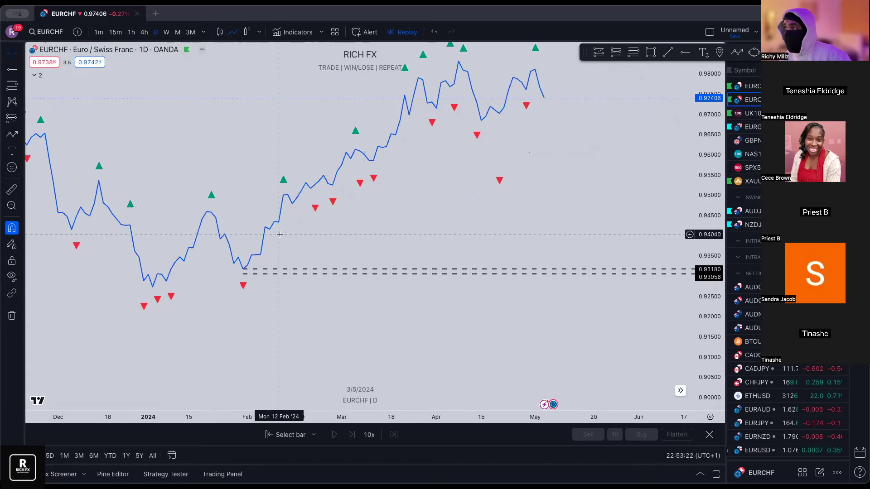
- Remove both drawings from the EURCHF chart and return it to candles
click(12, 315)
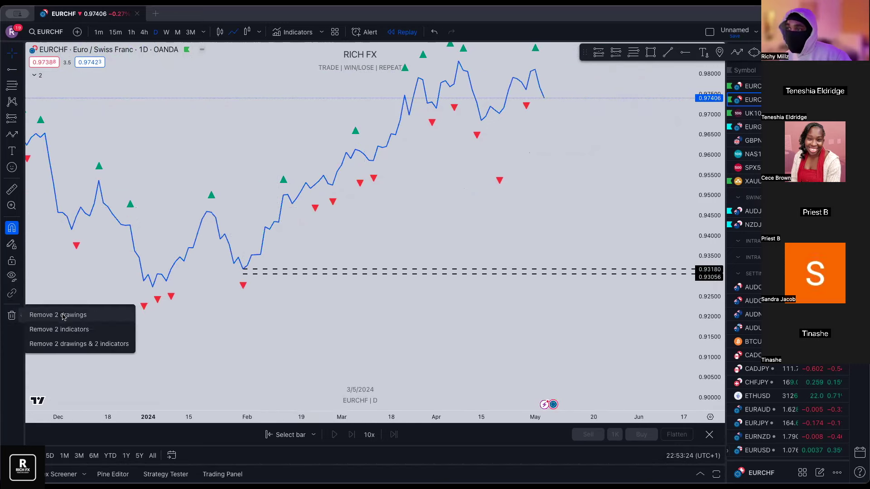
click(58, 312)
click(219, 31)
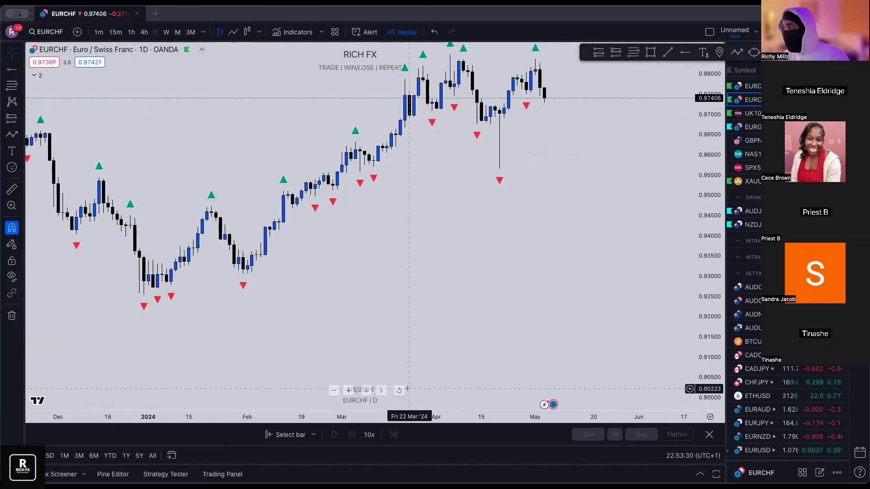
- Set the Fractals indicator's period to 14 on the EURCHF daily chart
scroll(407, 389, down, 5)
scroll(380, 371, up, 3)
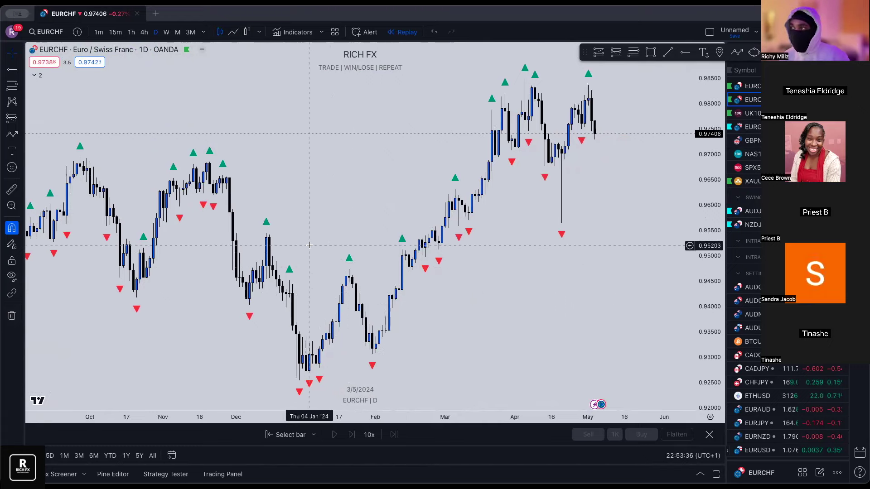
scroll(310, 245, up, 1)
scroll(309, 245, right, 5)
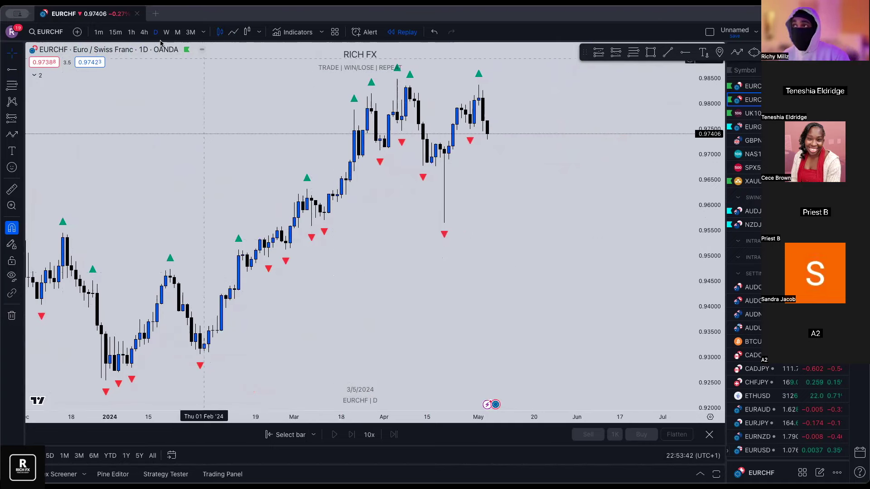
click(34, 75)
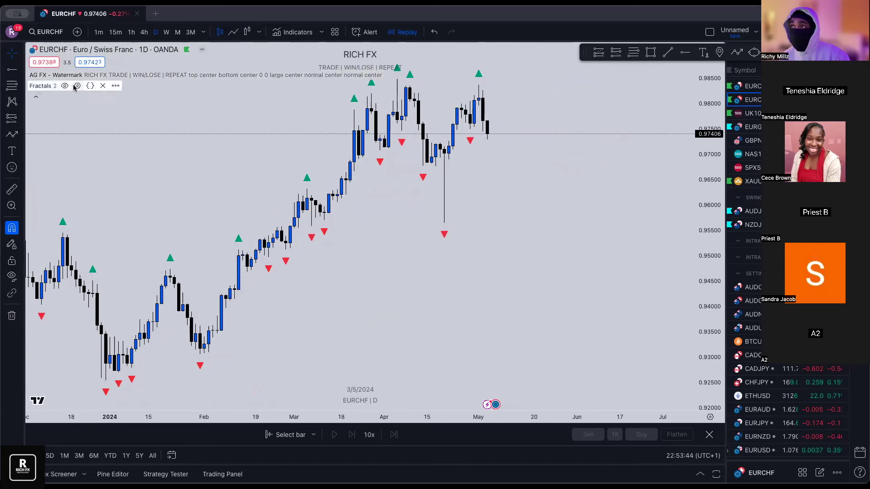
click(78, 86)
click(405, 247)
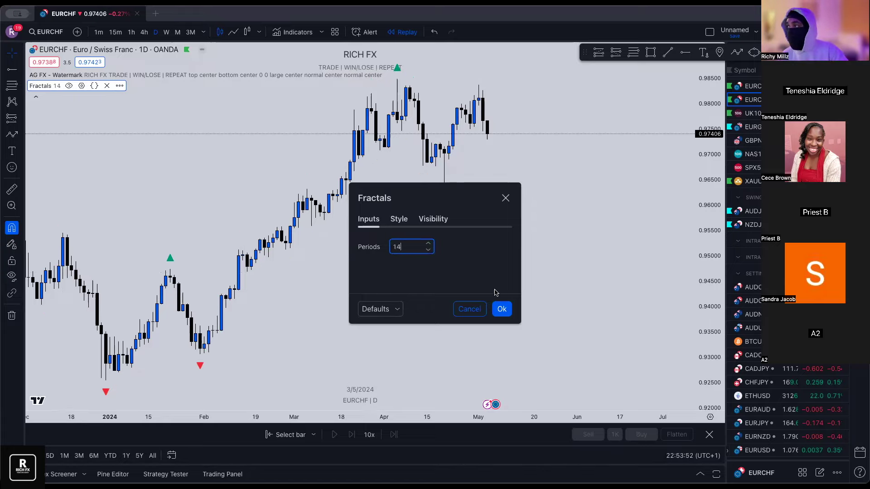
click(501, 308)
- Examine the 14-period fractal markers against the EURCHF swing highs and lows from mid-2023 to May 2024, with the indicator legend collapsed
scroll(539, 237, down, 3)
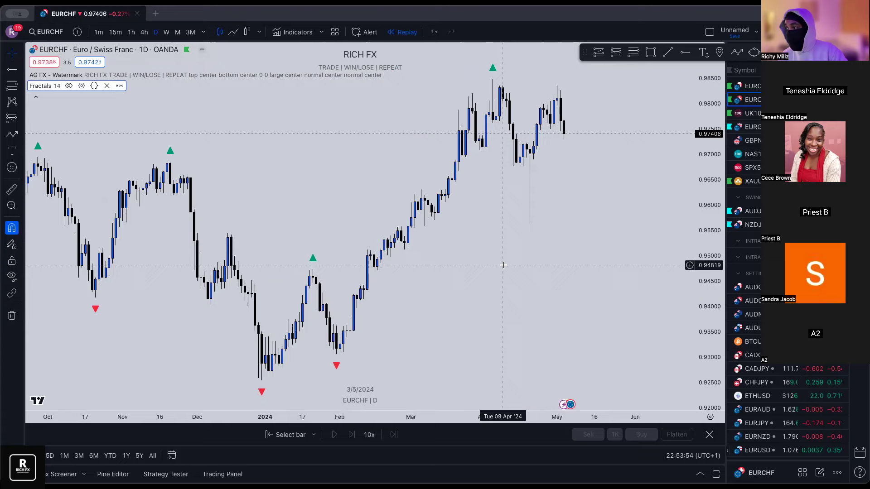
drag(662, 164, 595, 245)
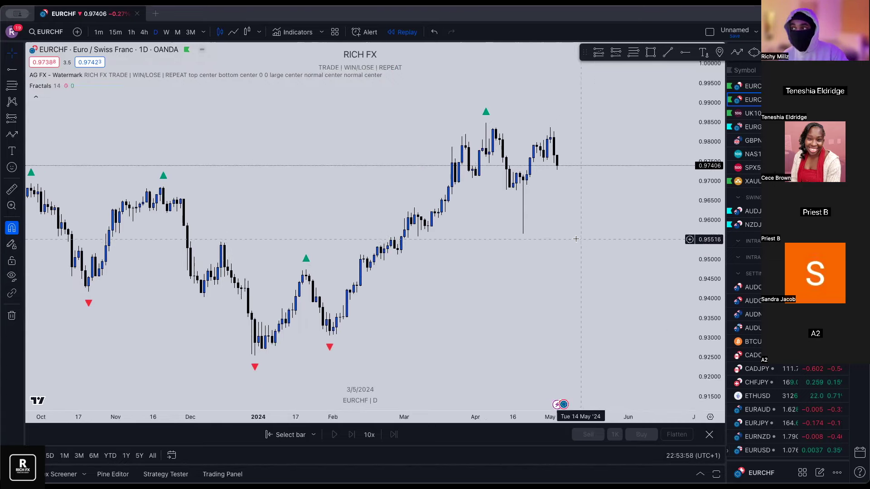
click(36, 96)
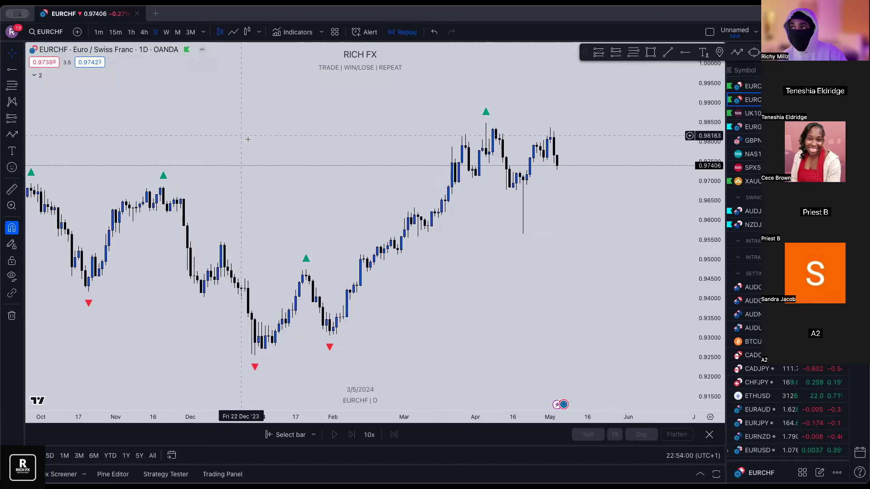
drag(246, 139, 237, 155)
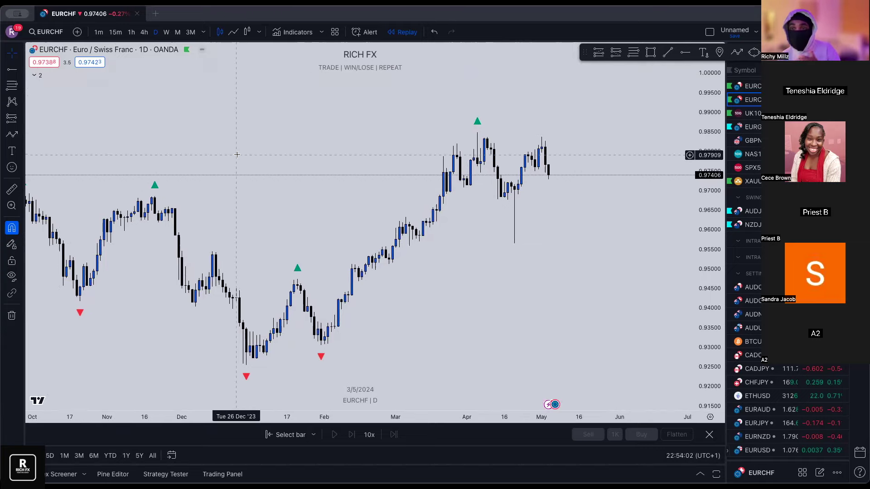
scroll(218, 255, right, 5)
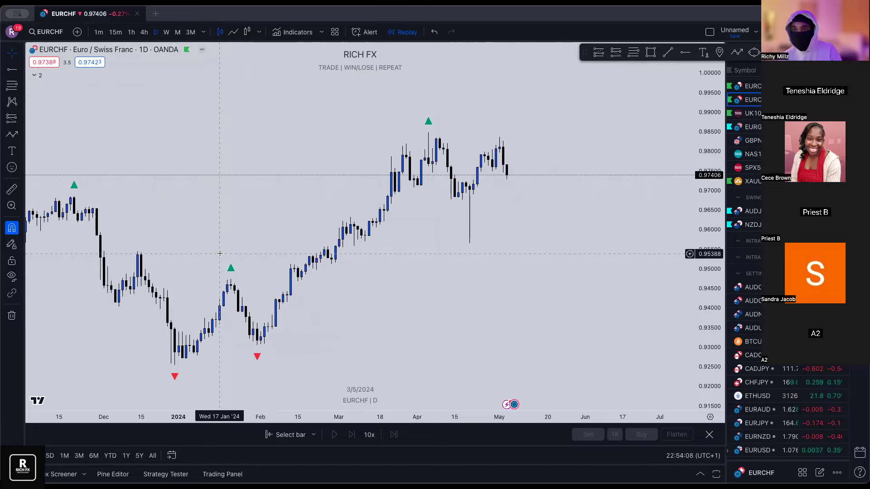
scroll(219, 254, left, 10)
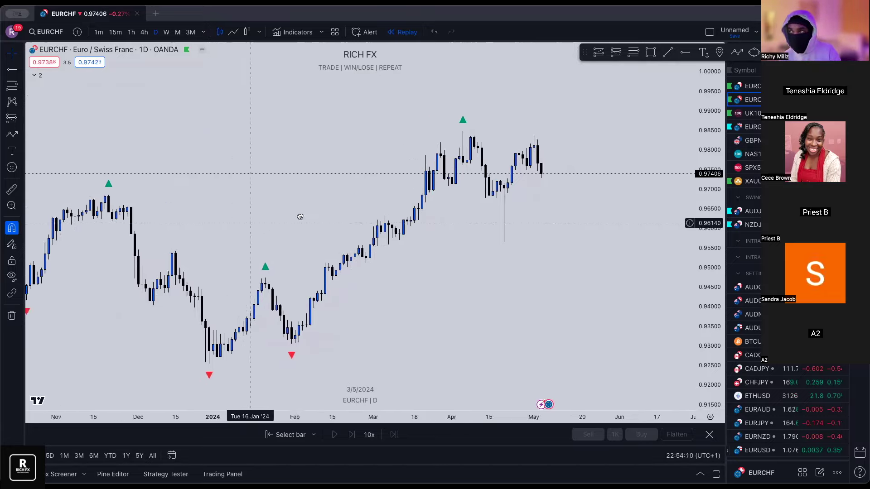
scroll(395, 194, left, 8)
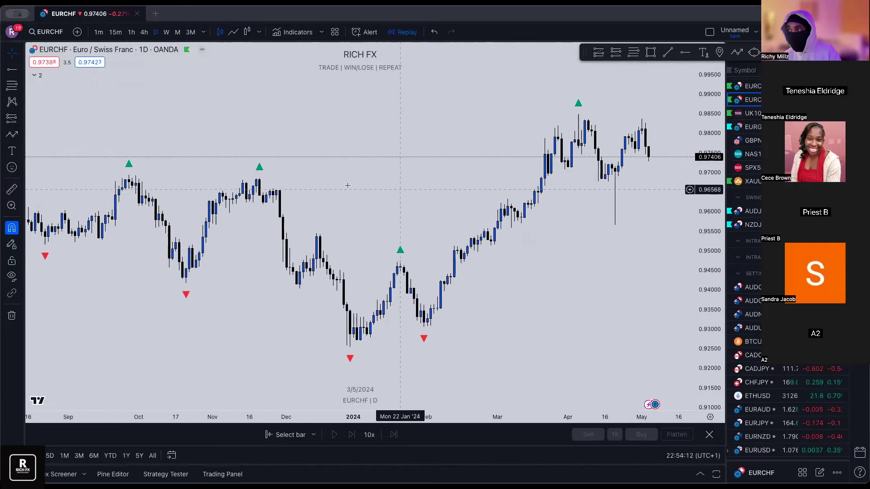
scroll(235, 222, right, 8)
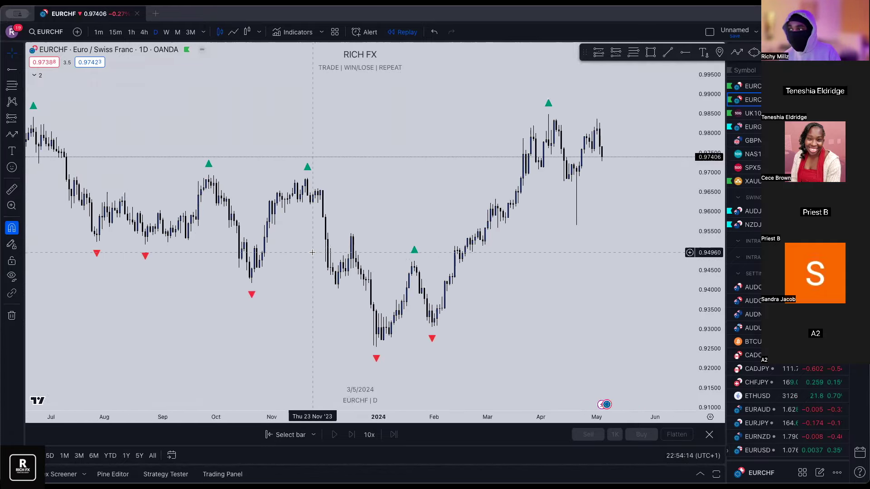
scroll(350, 236, right, 6)
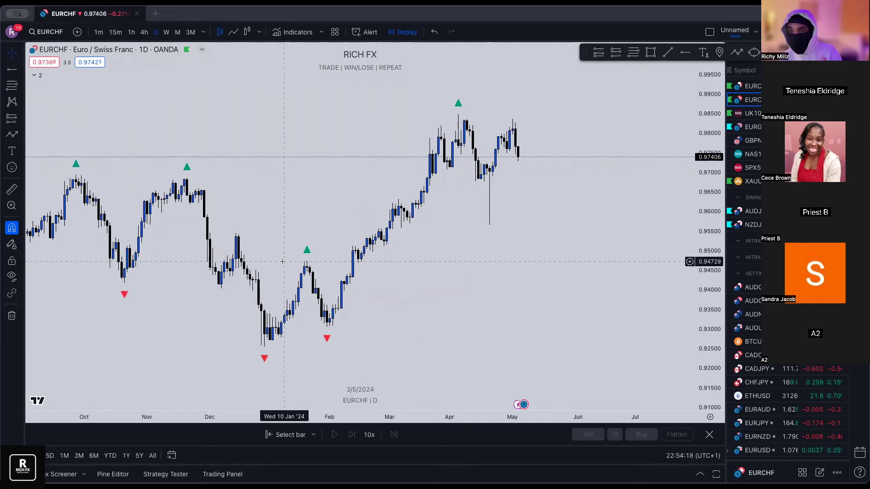
- Toggle the Fractals markers off and back on, and set the indicator's period to 2
click(36, 77)
click(68, 86)
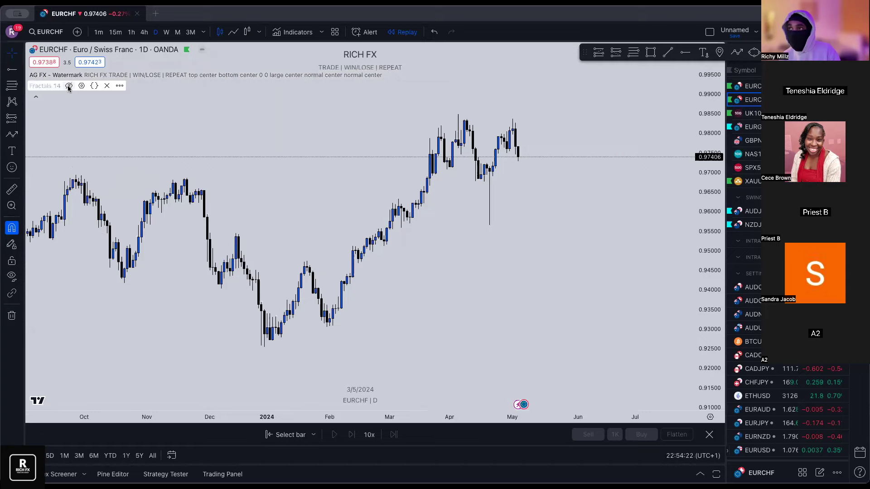
click(68, 86)
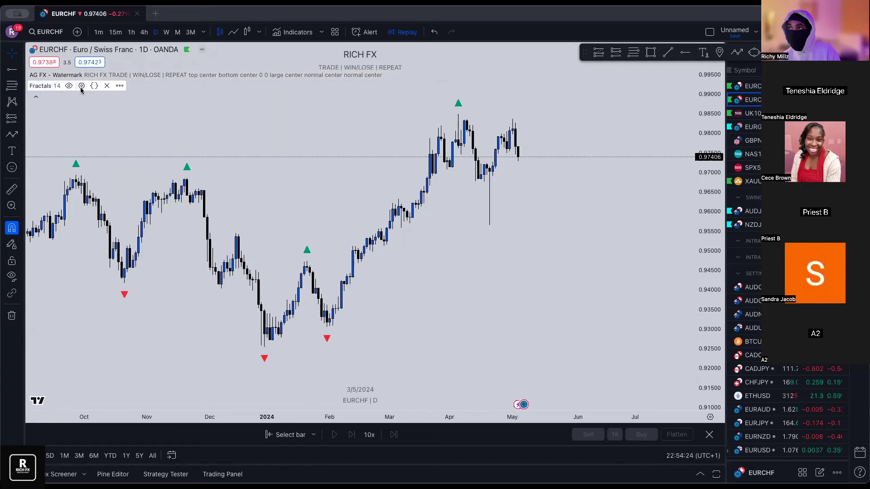
click(81, 86)
click(411, 246)
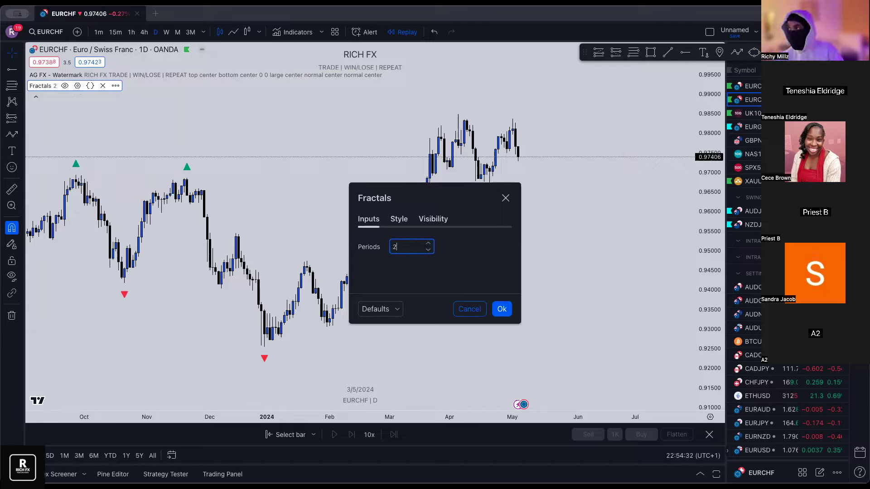
click(501, 310)
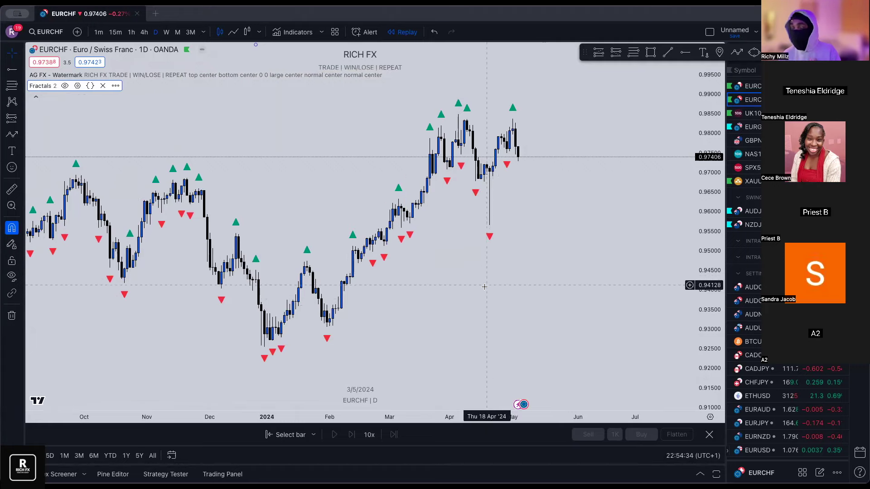
- Collapse the indicator legend and examine the two-period fractal markers against the EURCHF price swings from November to May
scroll(484, 287, up, 1)
scroll(484, 286, up, 2)
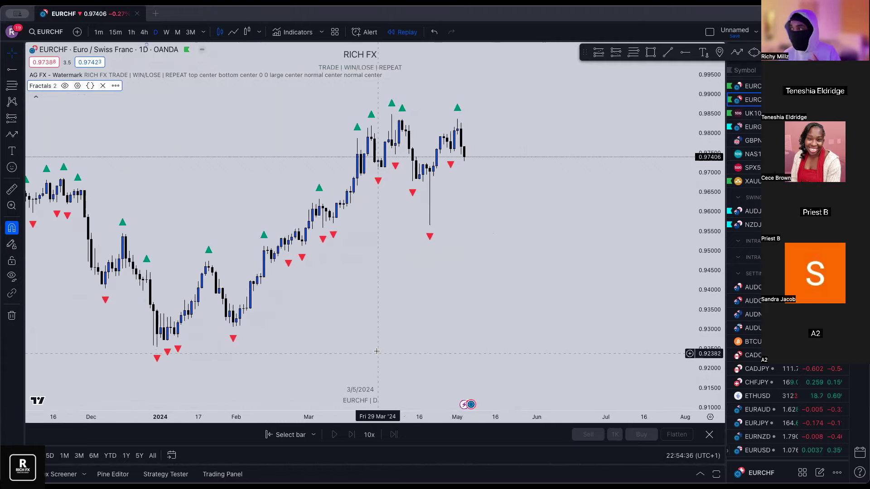
click(397, 390)
scroll(442, 288, up, 5)
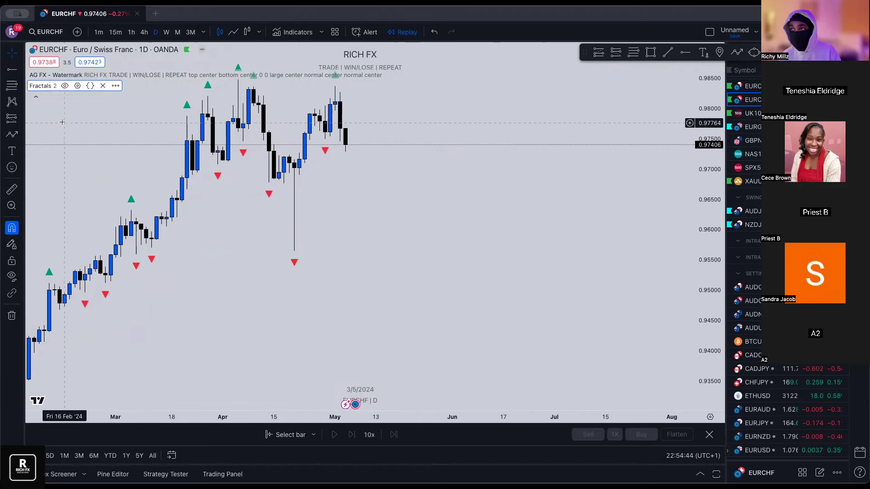
click(36, 99)
scroll(420, 218, up, 2)
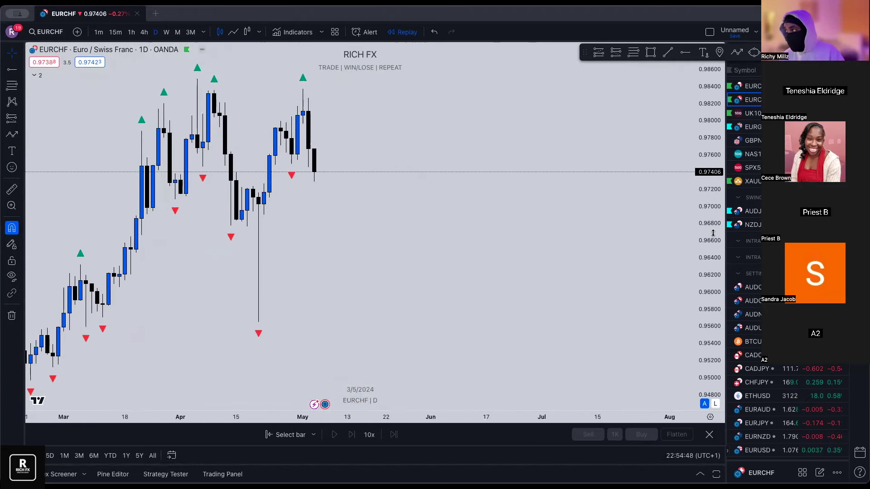
drag(713, 239, 713, 240)
scroll(462, 253, left, 3)
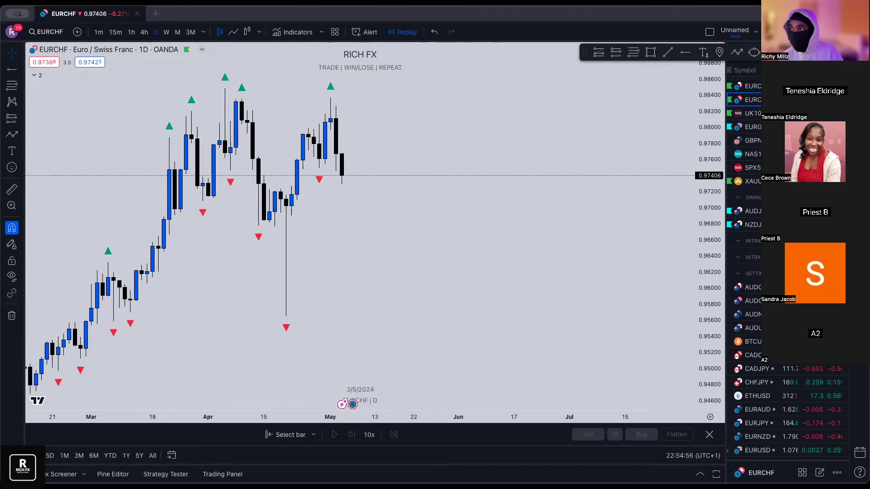
scroll(311, 253, down, 5)
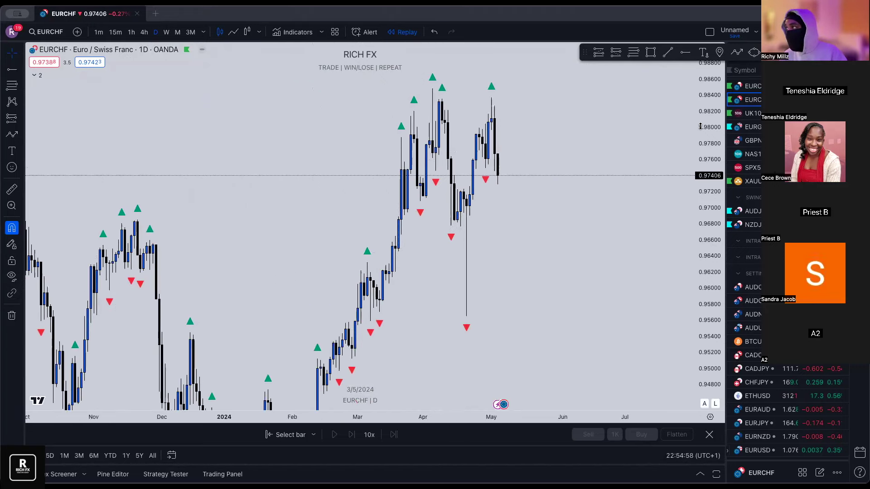
drag(701, 126, 702, 286)
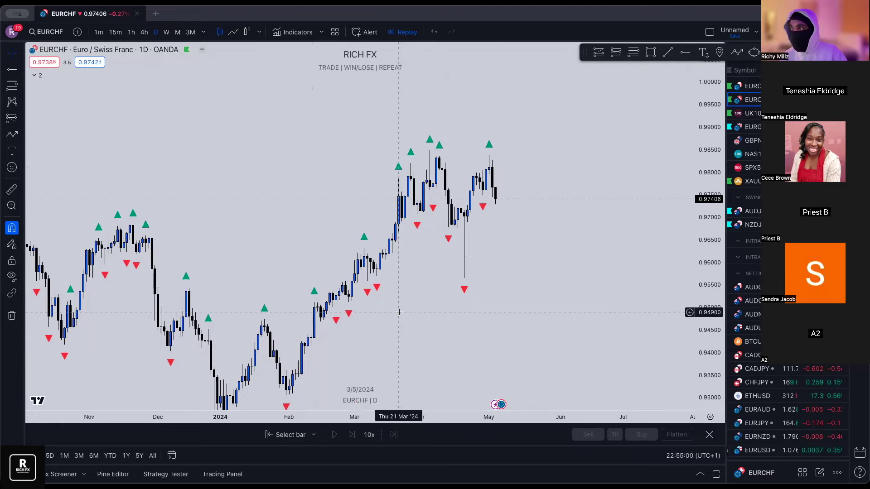
drag(400, 313, 413, 278)
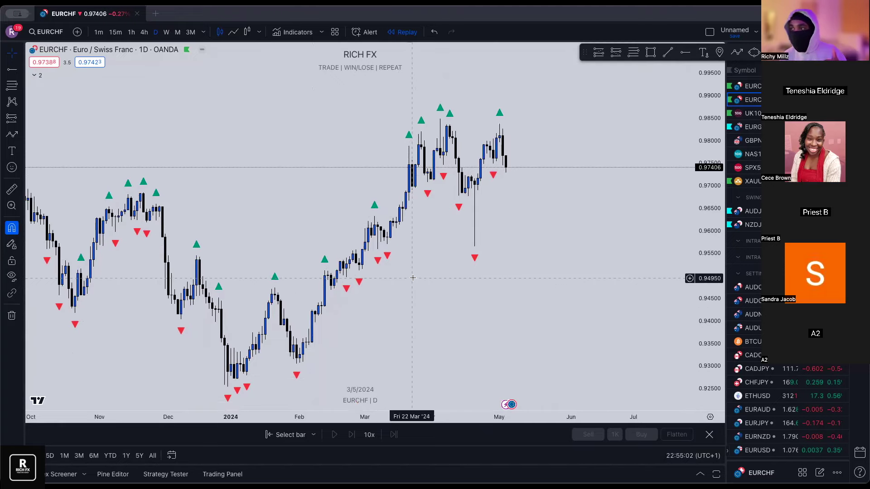
scroll(413, 278, up, 1)
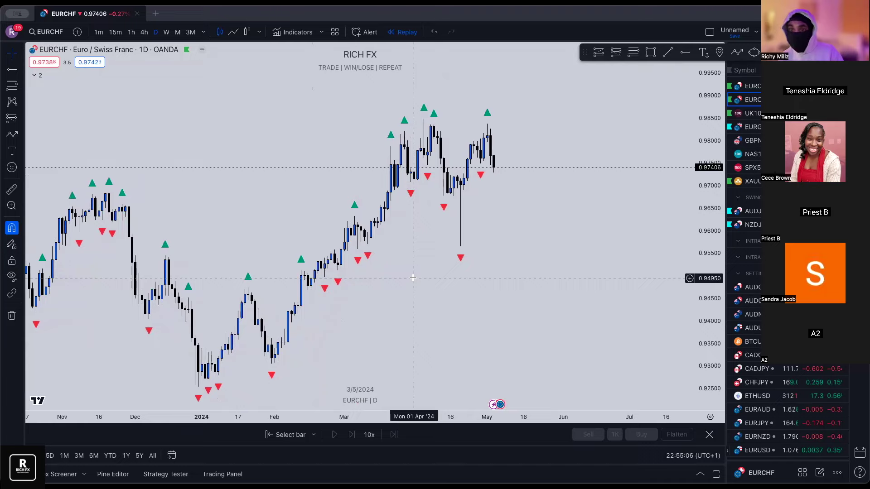
scroll(413, 278, up, 1)
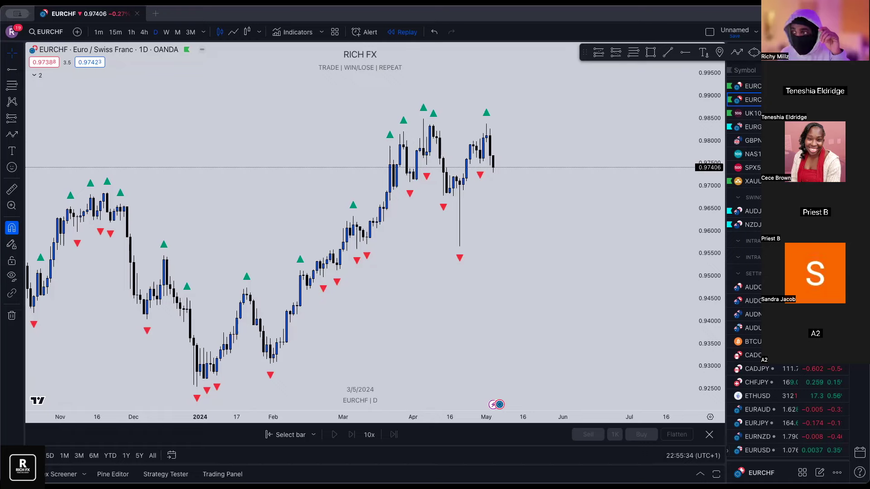
- Try square, diamond and flag shapes for the red below-bar Fractals markers, return to Triangle Down and discard the style changes
click(34, 75)
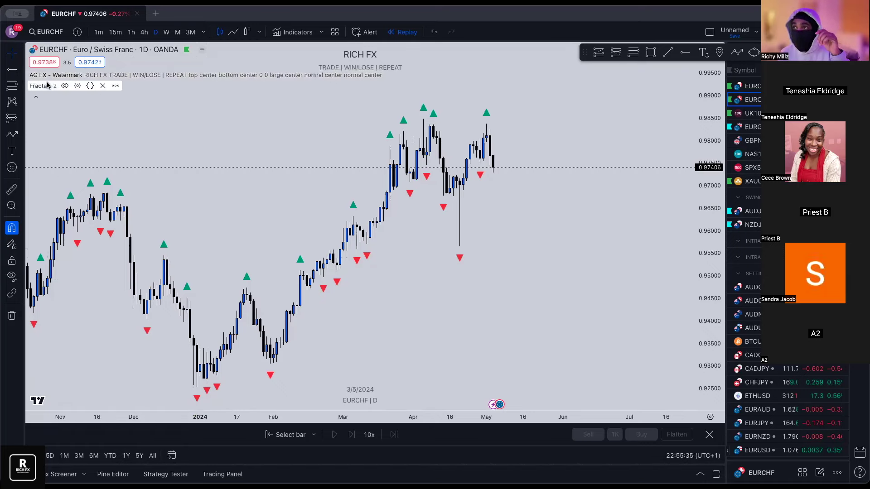
click(77, 87)
click(403, 228)
click(427, 246)
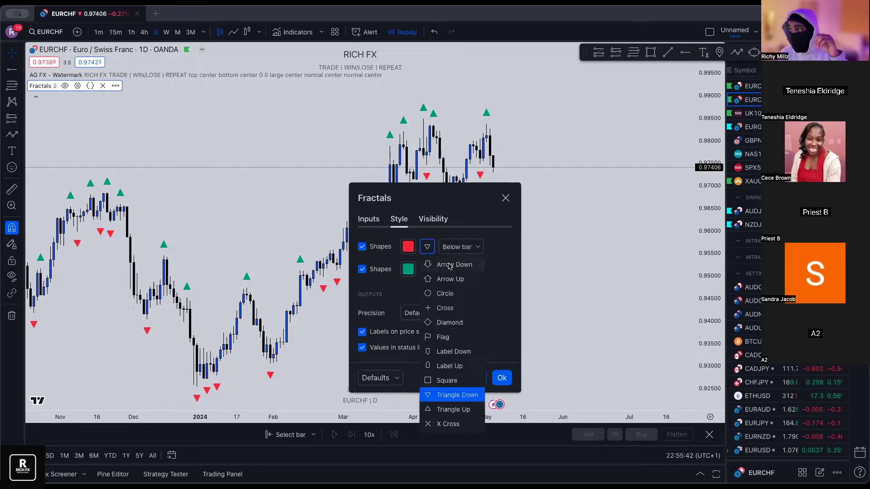
click(443, 380)
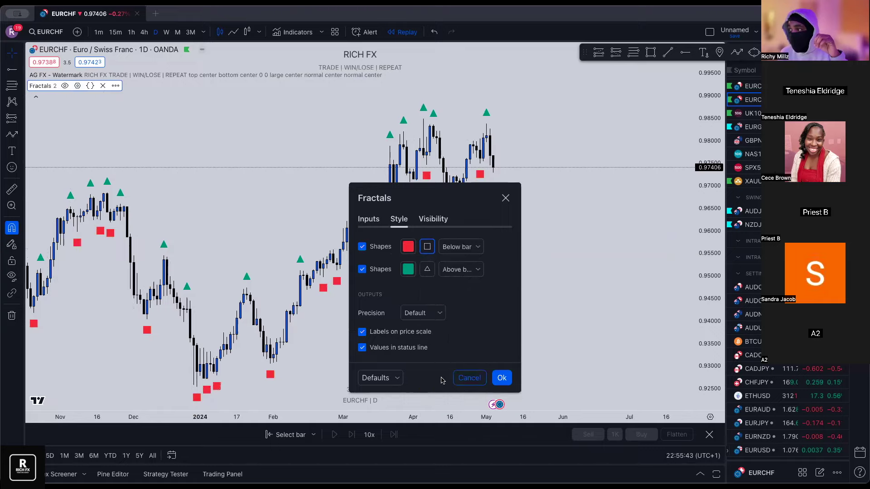
click(427, 248)
click(450, 322)
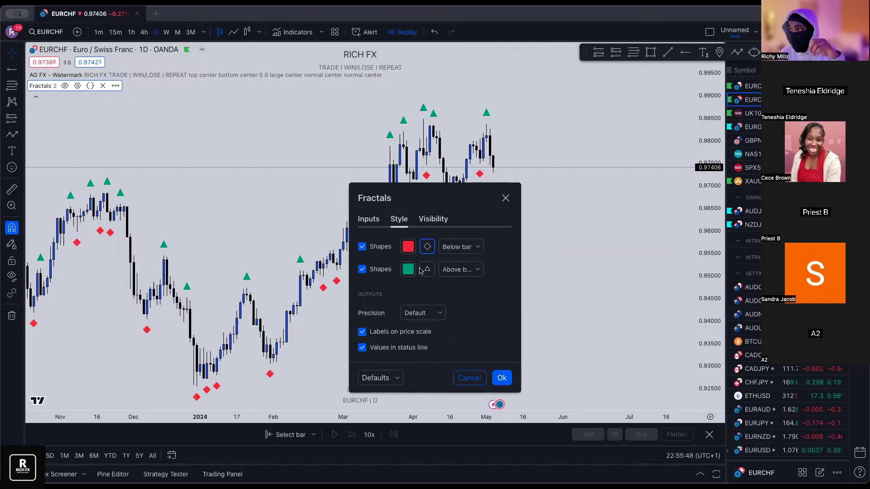
click(428, 248)
click(453, 337)
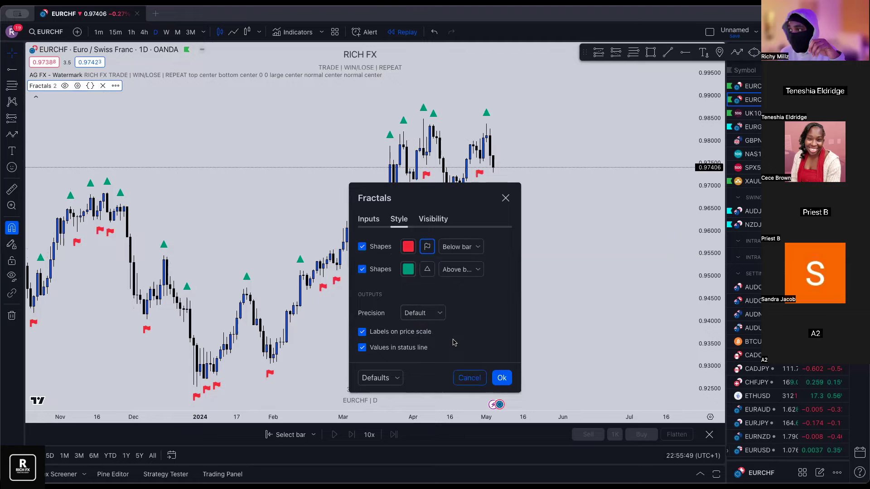
click(427, 248)
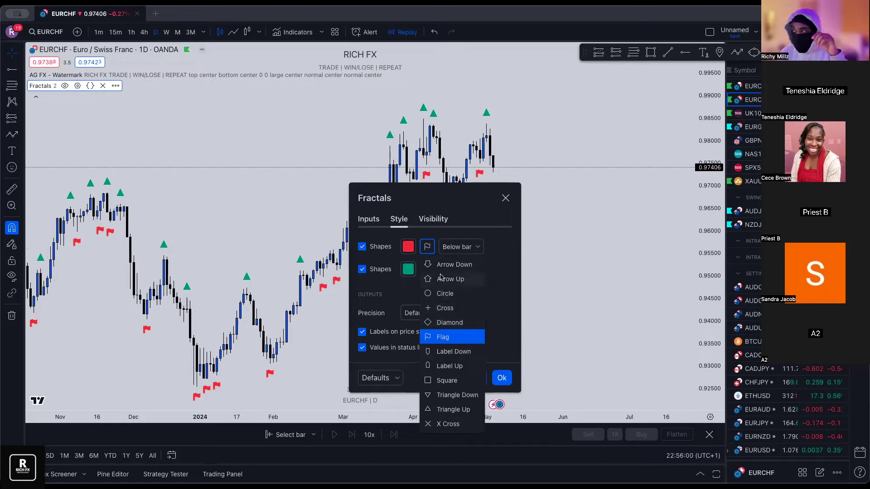
click(466, 395)
click(467, 378)
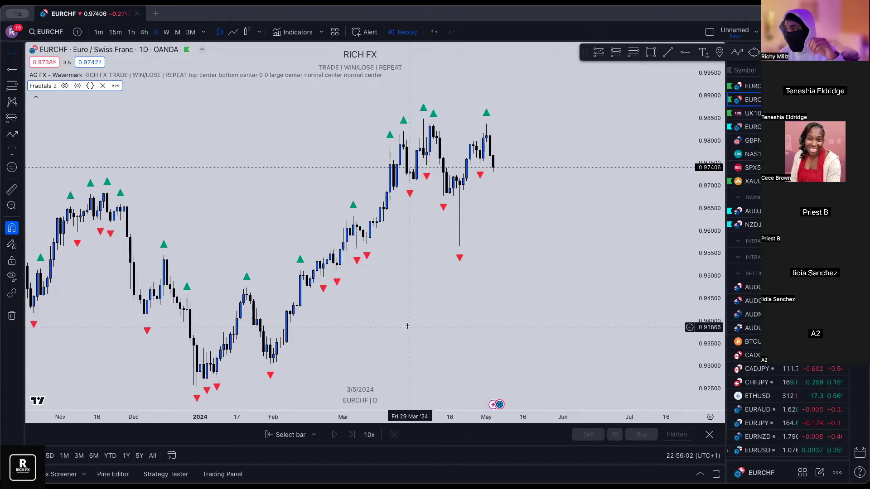
click(36, 97)
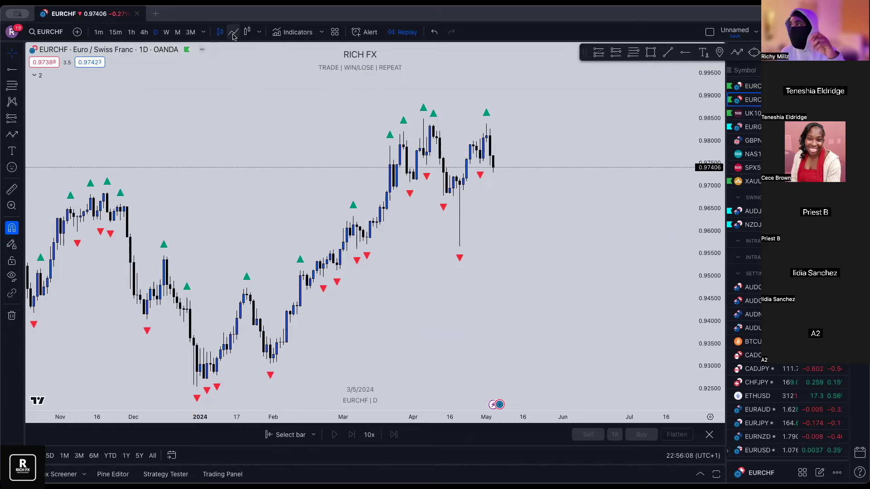
- Add the community Fractals script from the favourite indicators to the EURCHF daily chart
click(295, 32)
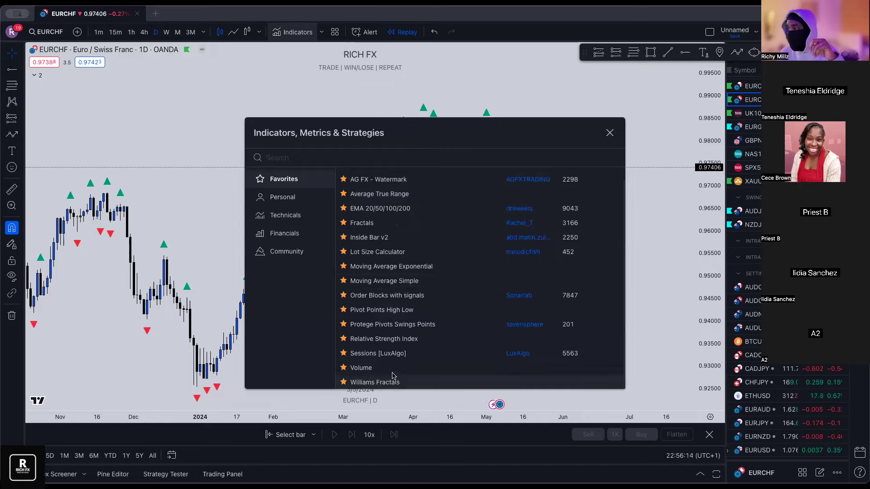
scroll(390, 282, up, 1)
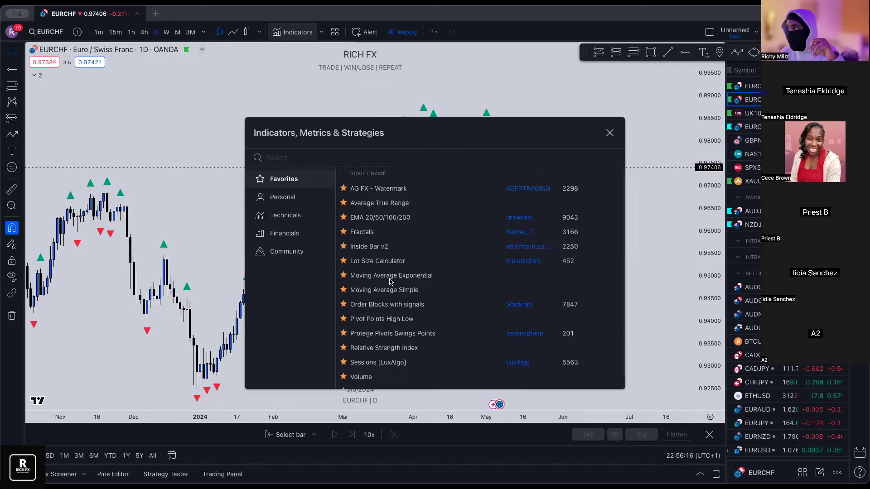
scroll(391, 282, down, 1)
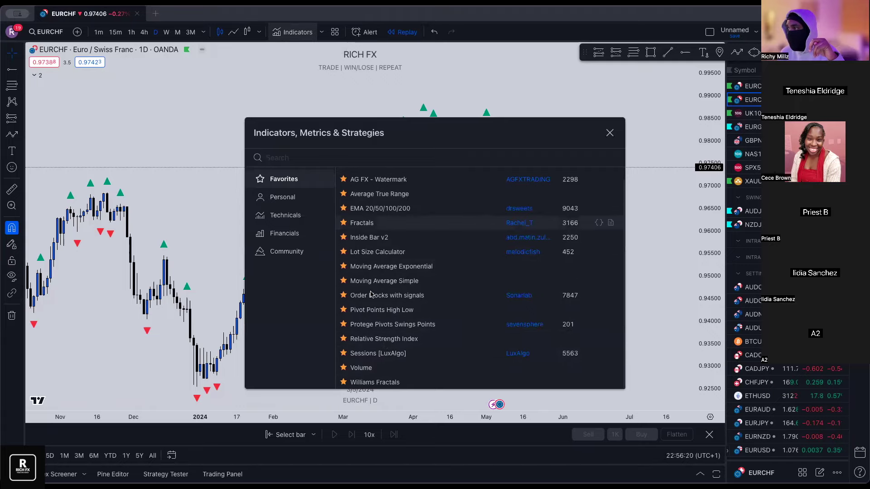
click(380, 208)
key(Escape)
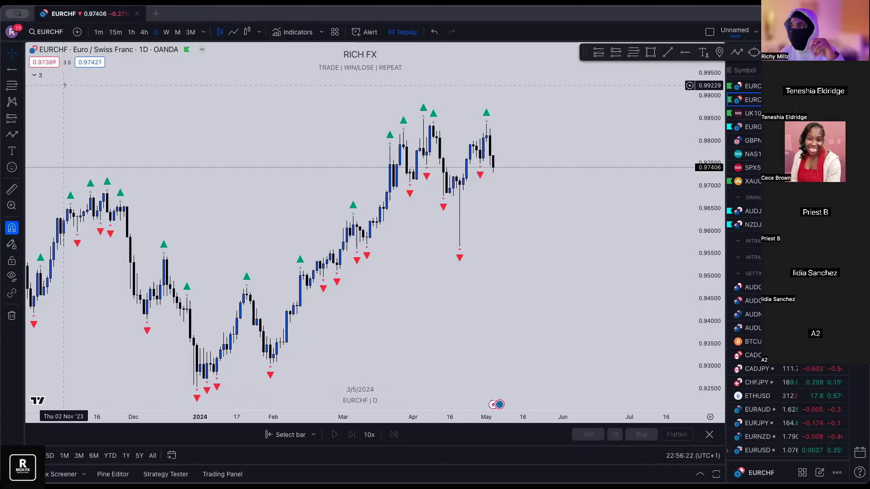
- Hide the two-period Fractals markers and enlarge the February to May candles to inspect the added script's smaller markers
click(36, 75)
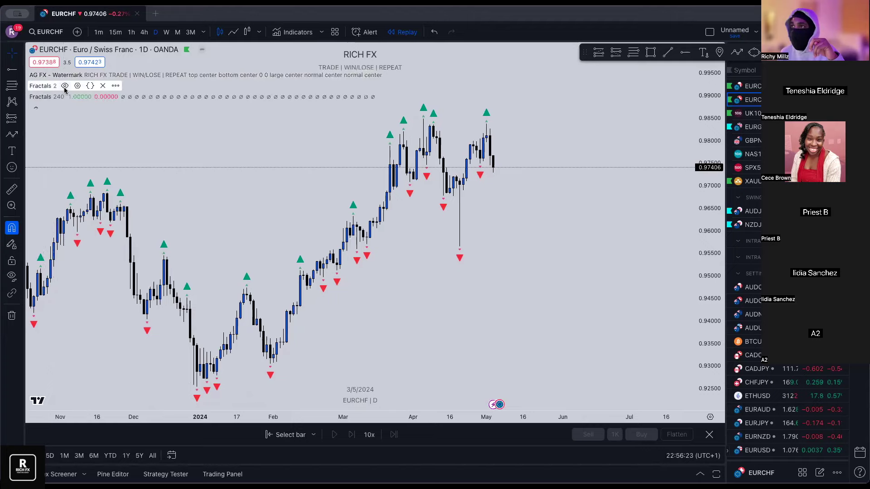
click(65, 86)
click(36, 107)
scroll(686, 279, up, 3)
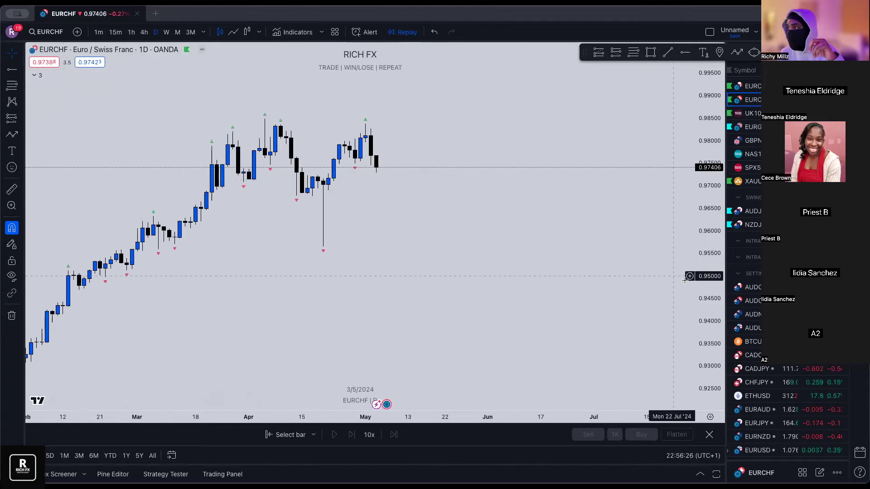
drag(685, 298, 369, 254)
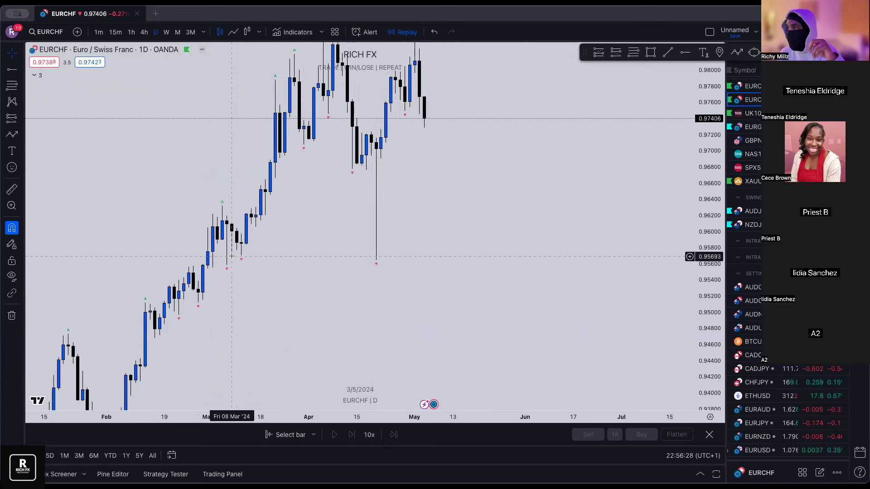
- Review the style and input settings of the Fractals 240 indicator without changing them
click(34, 77)
click(85, 97)
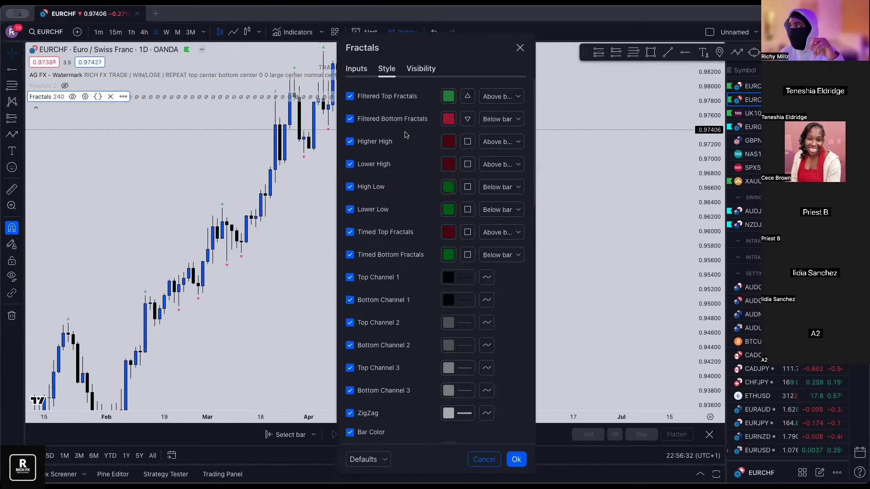
click(357, 69)
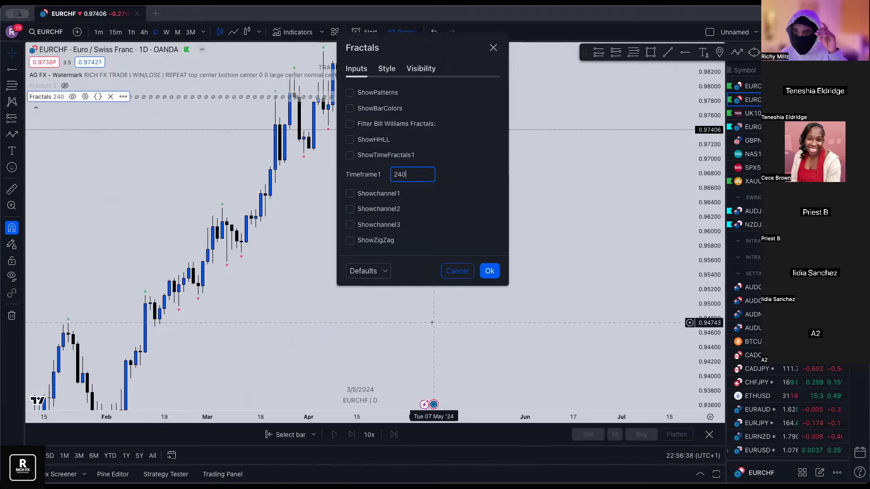
click(457, 271)
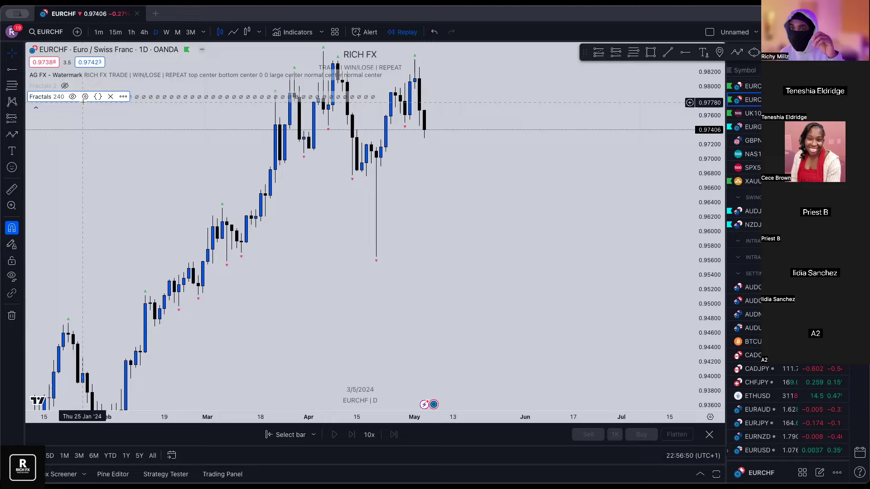
- Remove the Fractals 240 indicator, show the two-period Fractals markers again and collapse the indicator legend
click(110, 97)
click(66, 86)
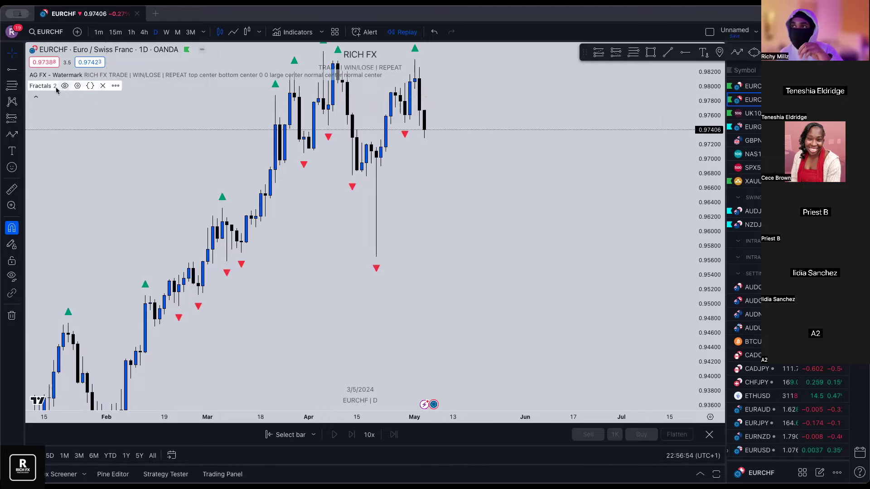
click(36, 97)
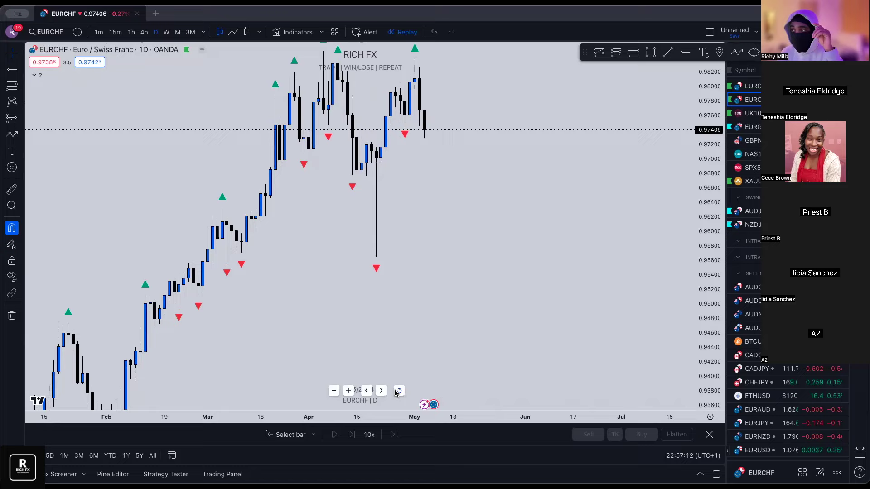
- Examine the two-period fractal markers against the EURCHF swing highs and lows from January to May 2024
scroll(440, 304, down, 5)
scroll(440, 304, up, 5)
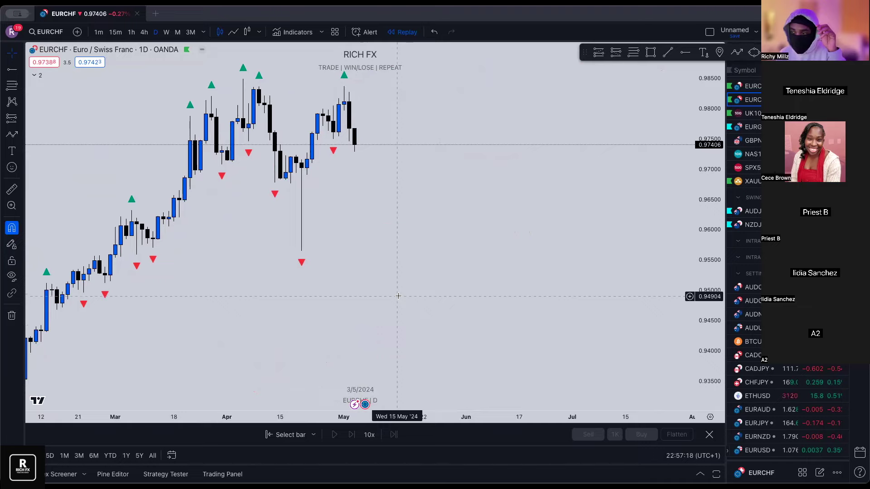
scroll(398, 296, left, 5)
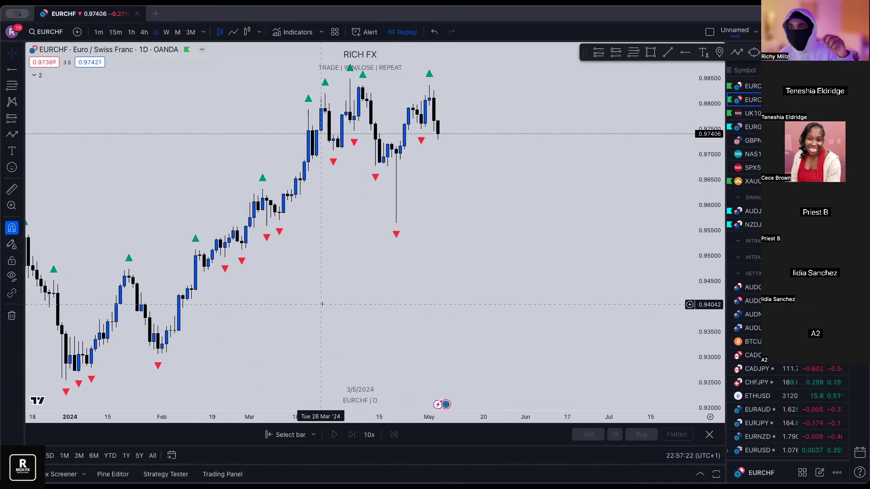
scroll(323, 304, up, 1)
scroll(322, 305, up, 5)
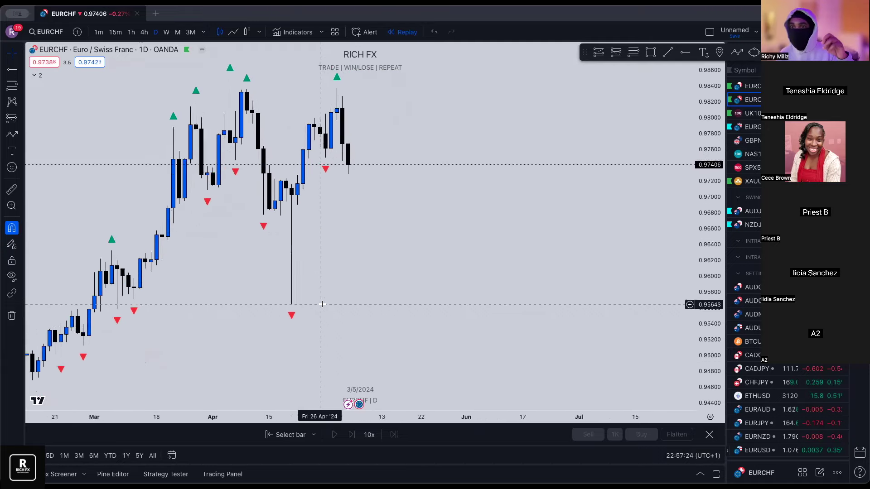
scroll(322, 284, down, 2)
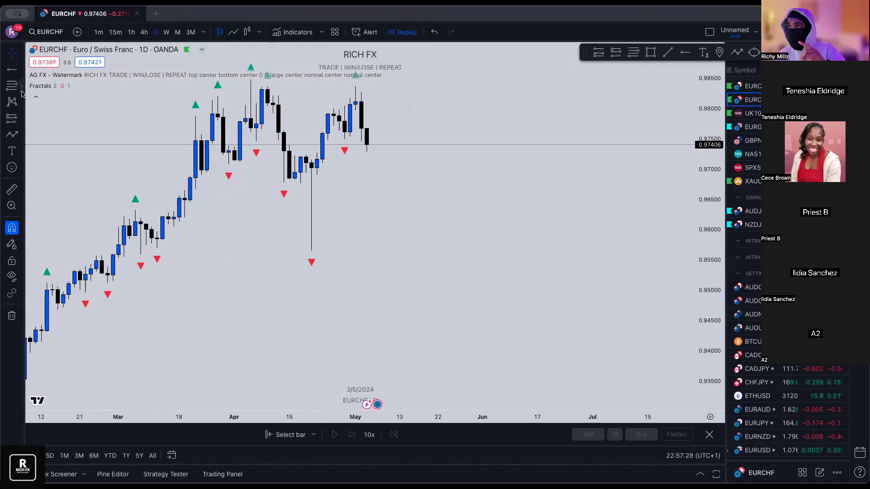
- Remove the community Fractals script from the favourite indicators and close the indicator library
click(297, 31)
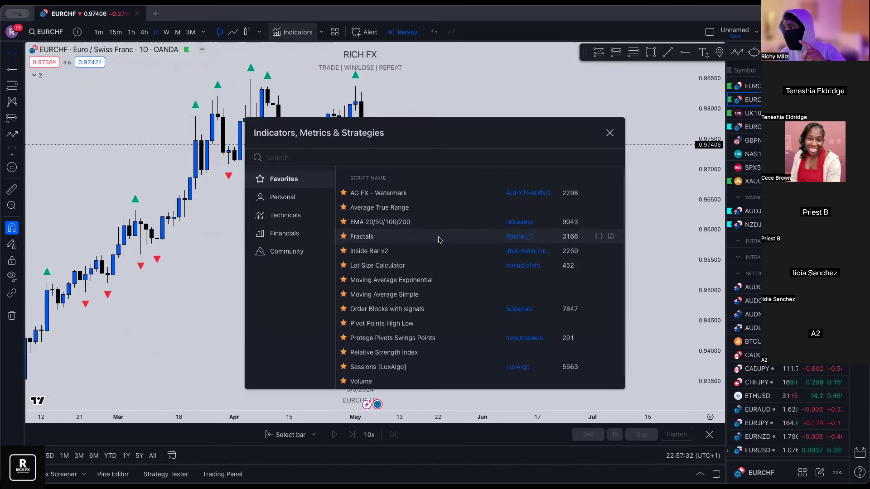
click(610, 133)
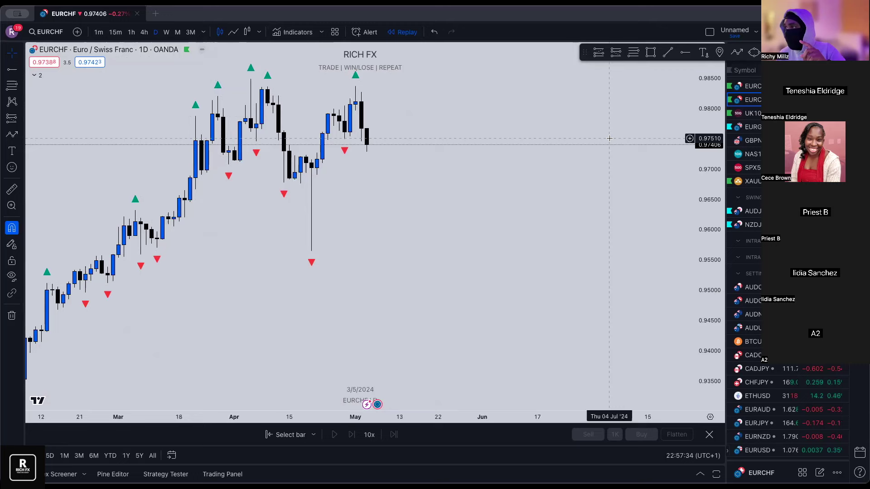
scroll(377, 219, up, 1)
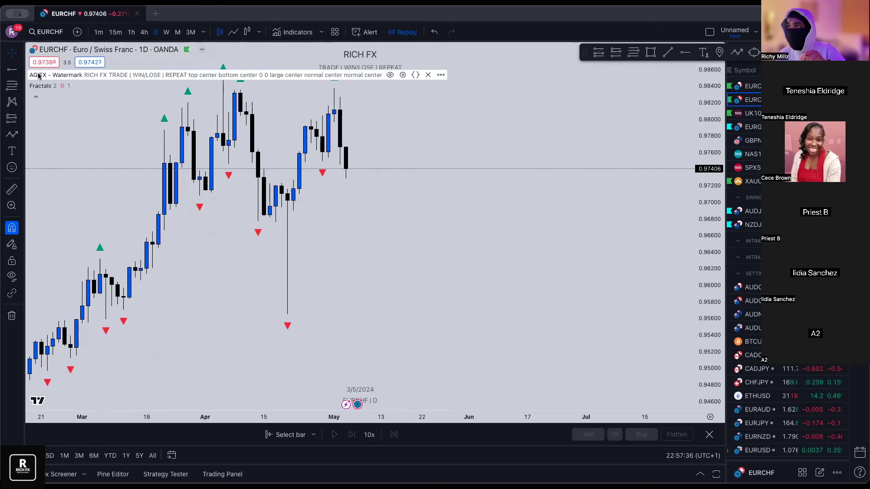
- Add the Pivot Points High Low indicator and compare its price labels with the fractal markers from March to May
click(298, 31)
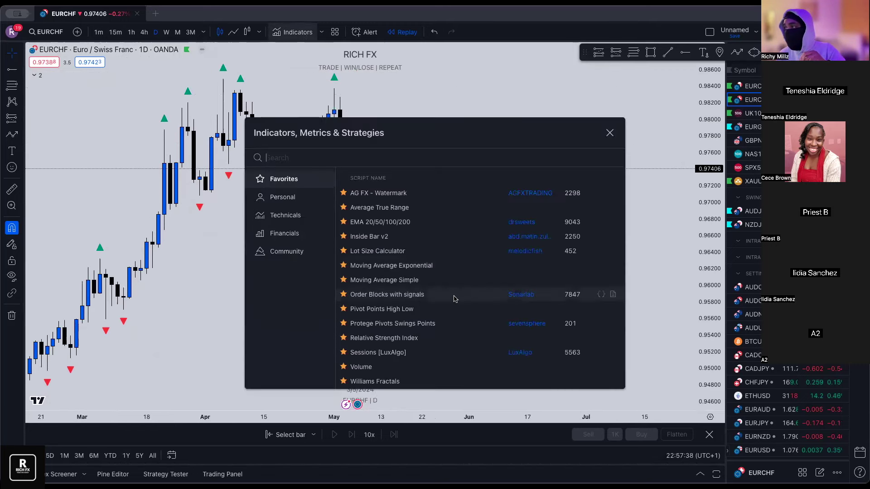
click(383, 310)
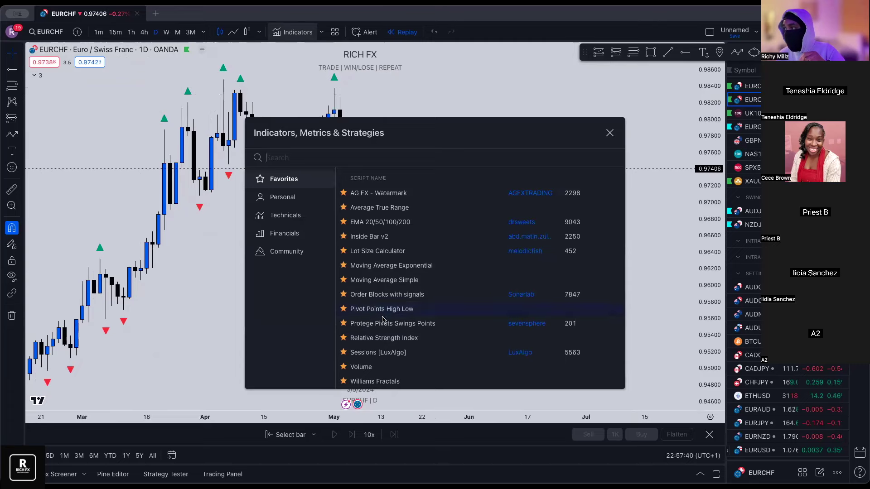
scroll(171, 275, up, 2)
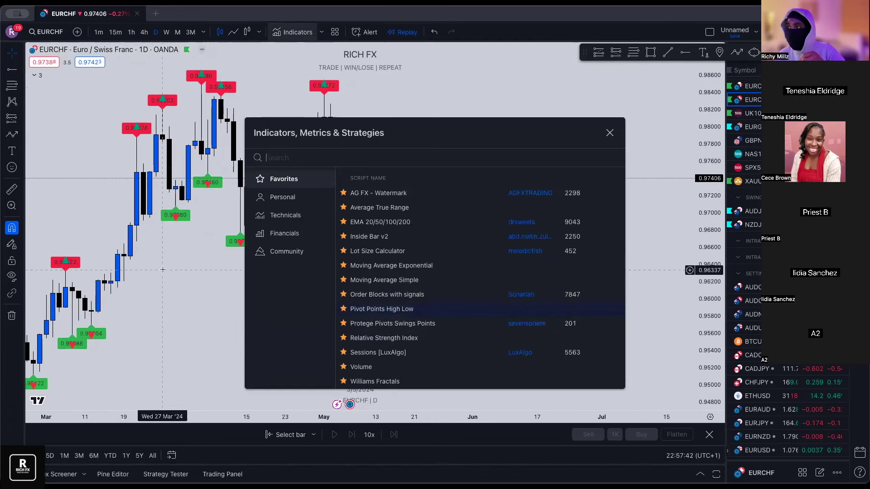
scroll(95, 340, up, 2)
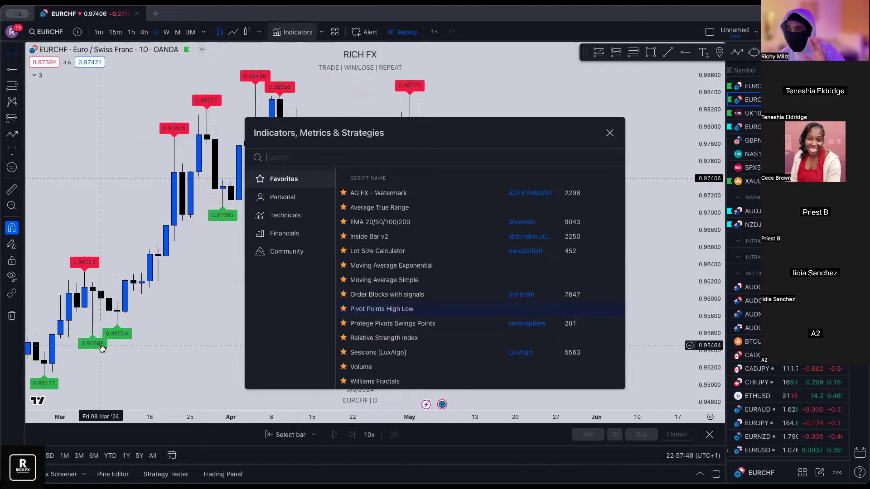
scroll(113, 337, up, 1)
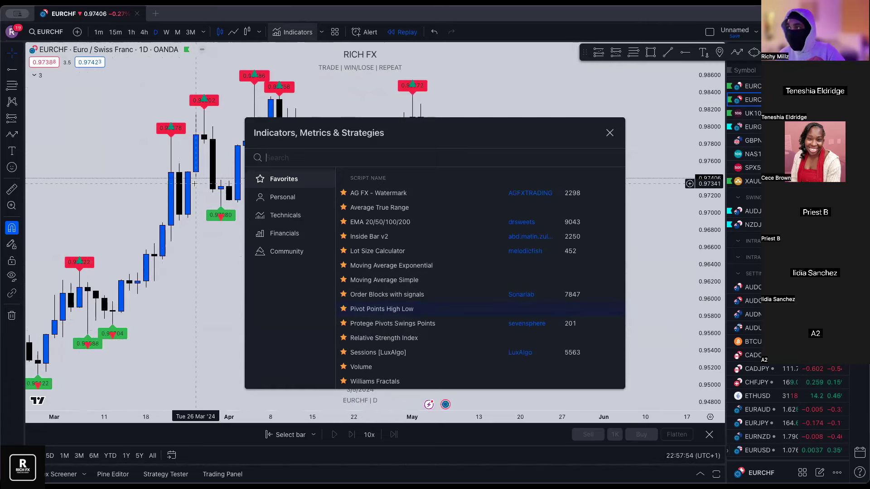
scroll(194, 184, right, 5)
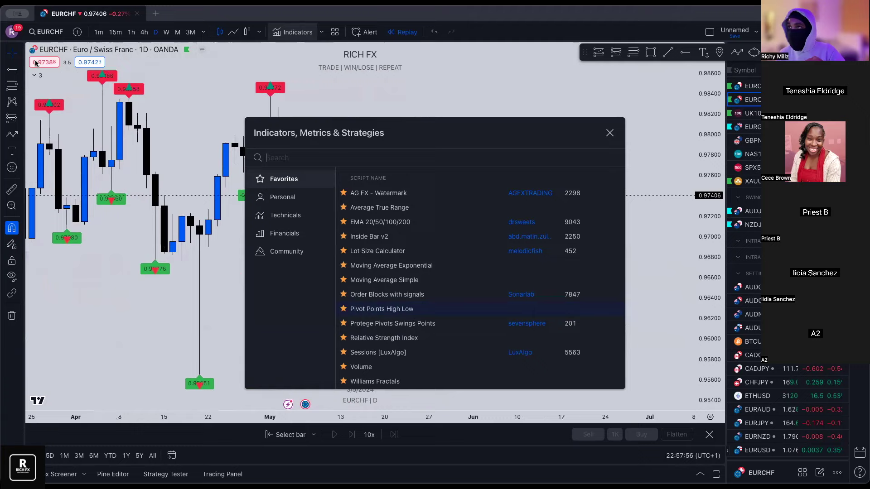
- Review the Pivots HL left and right length inputs without changing them, then inspect its labels with the legend collapsed
key(Escape)
click(34, 75)
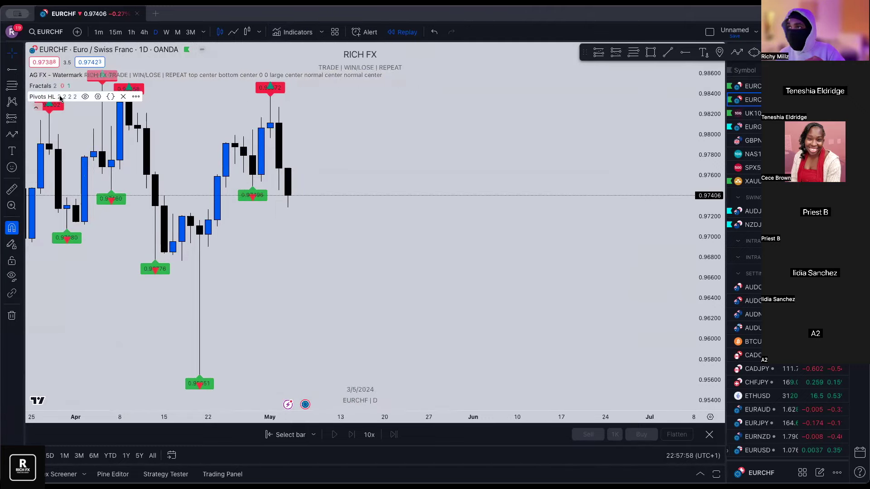
click(97, 97)
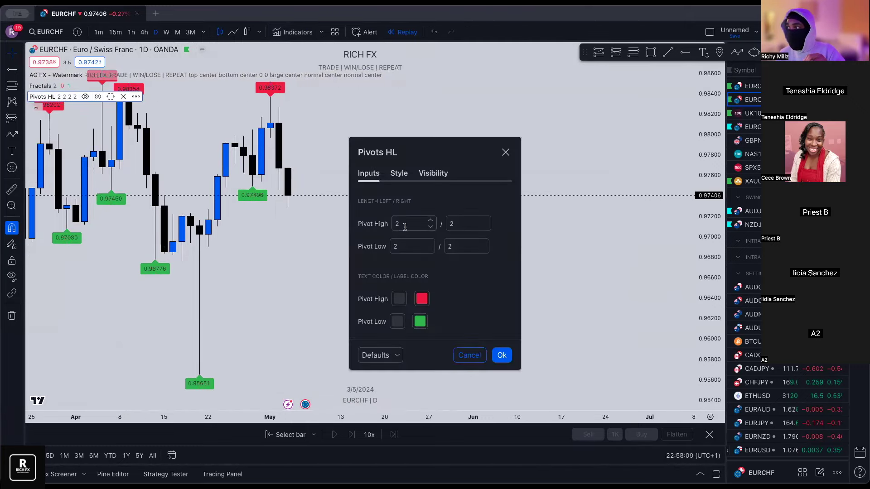
click(470, 355)
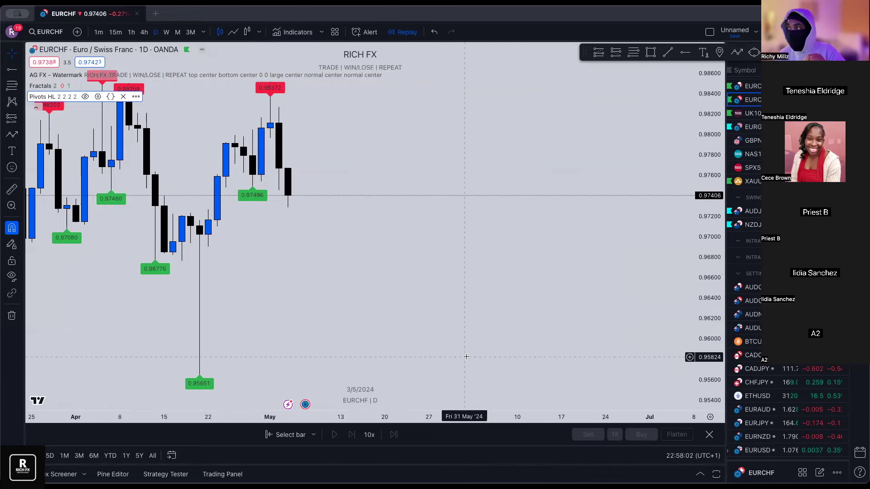
click(36, 108)
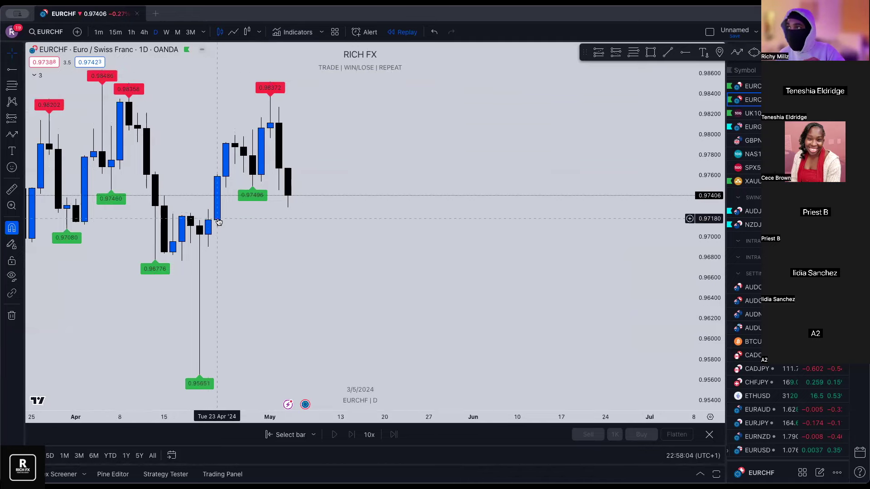
scroll(199, 117, down, 2)
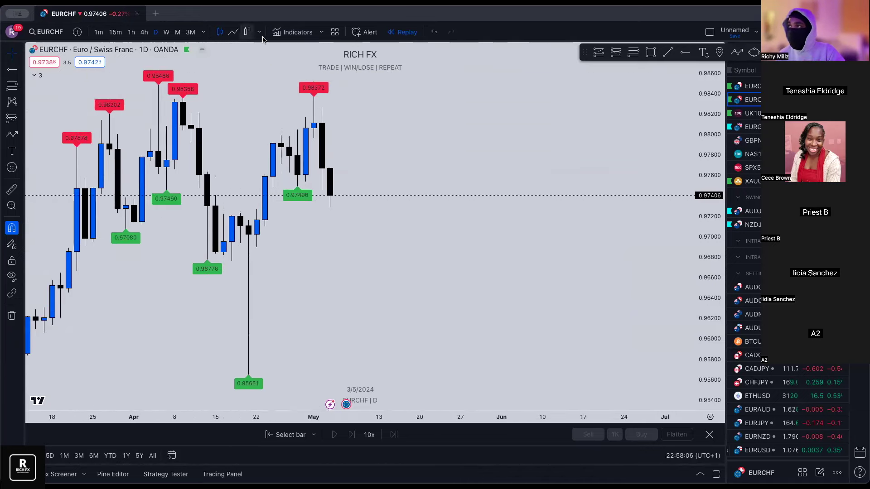
- Add the Protege Pivots Swings Points indicator and inspect its dashed swing levels from February to May
click(293, 32)
click(408, 323)
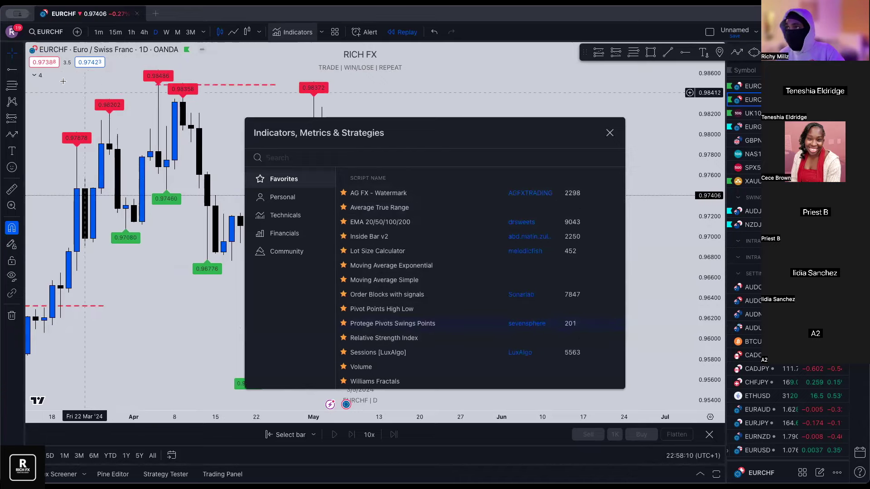
key(Escape)
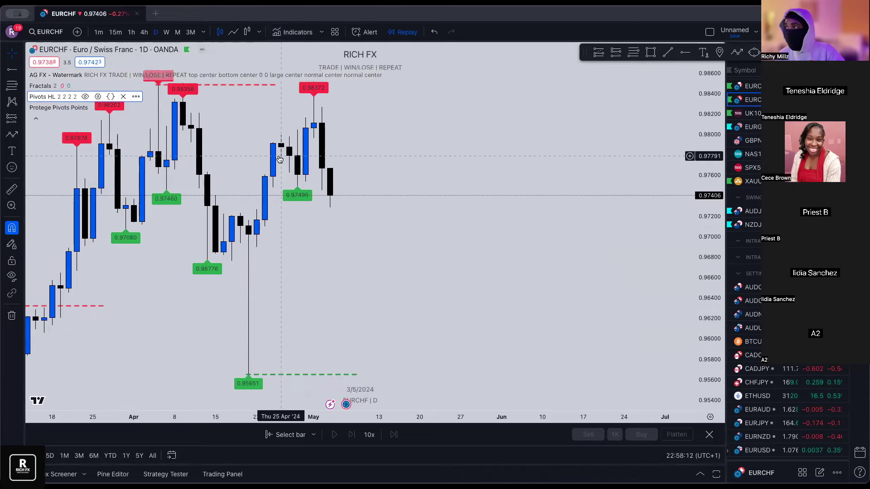
scroll(268, 181, left, 5)
scroll(269, 182, left, 2)
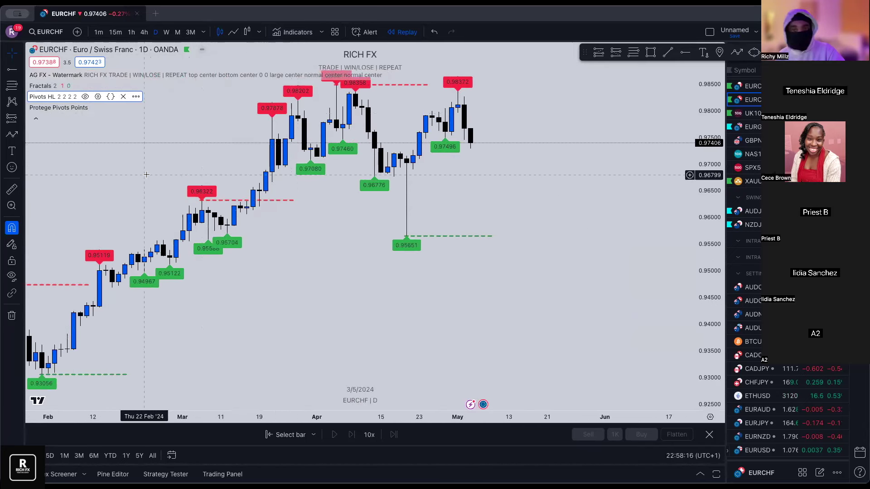
- Remove the Pivots HL and Protege Pivots Points indicators from the EURCHF chart
click(123, 98)
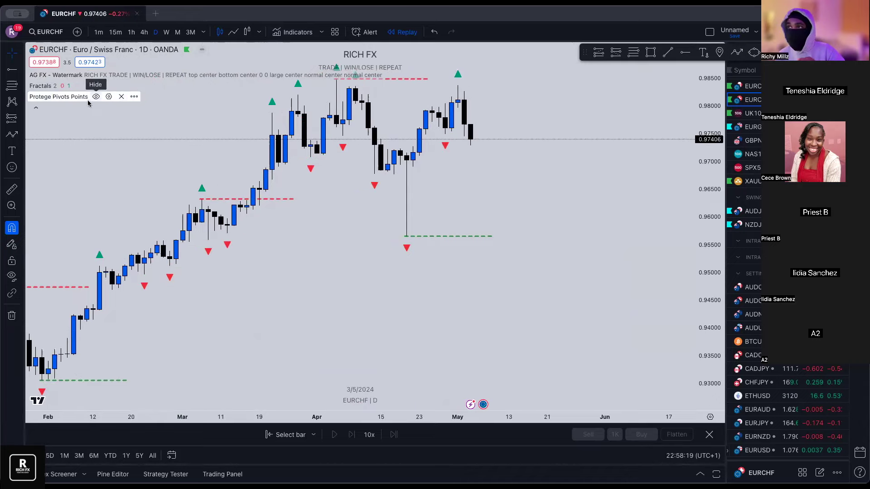
click(119, 98)
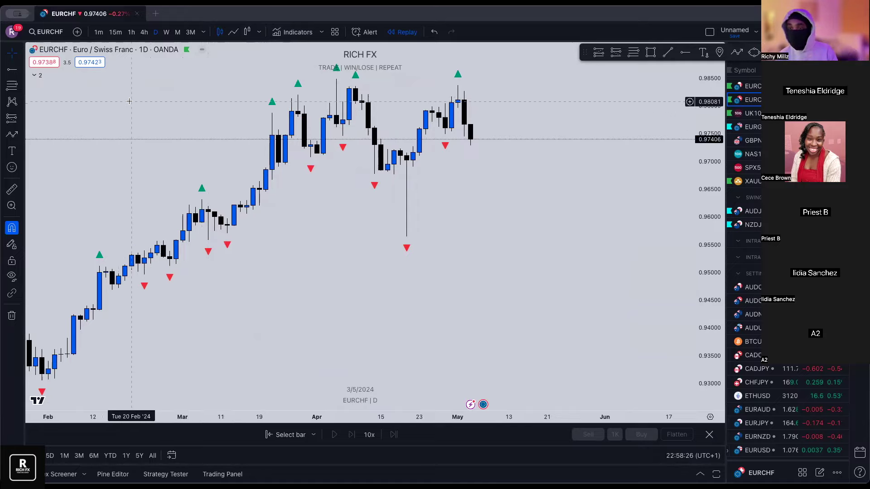
- Search the indicators for dwmy and add the first-listed Daily Weekly Monthly Yearly Opens community indicator to the EURCHF chart
scroll(147, 119, right, 2)
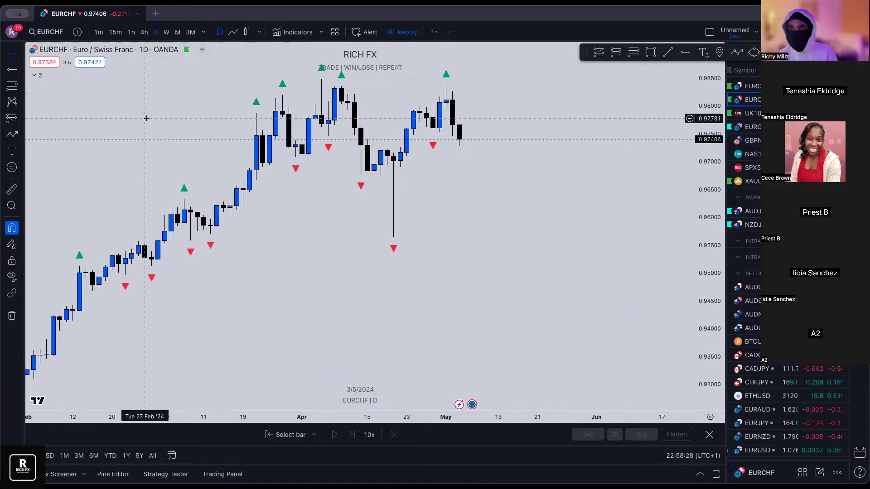
scroll(172, 117, up, 3)
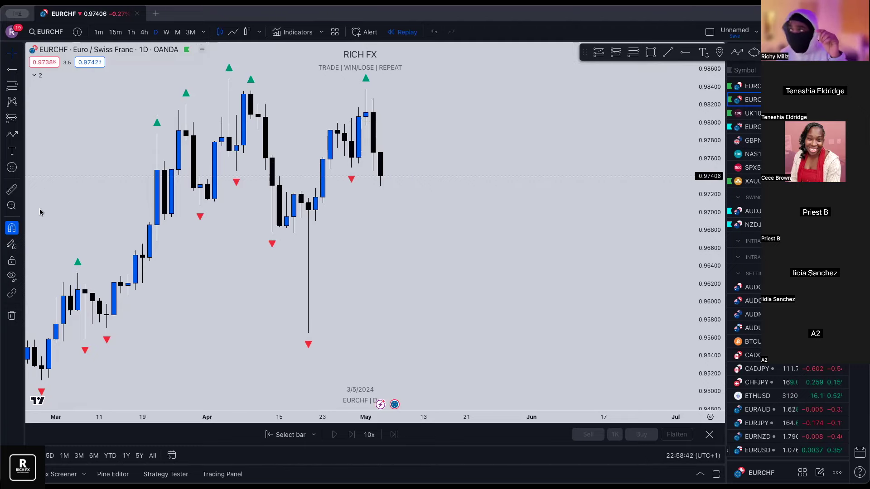
click(292, 32)
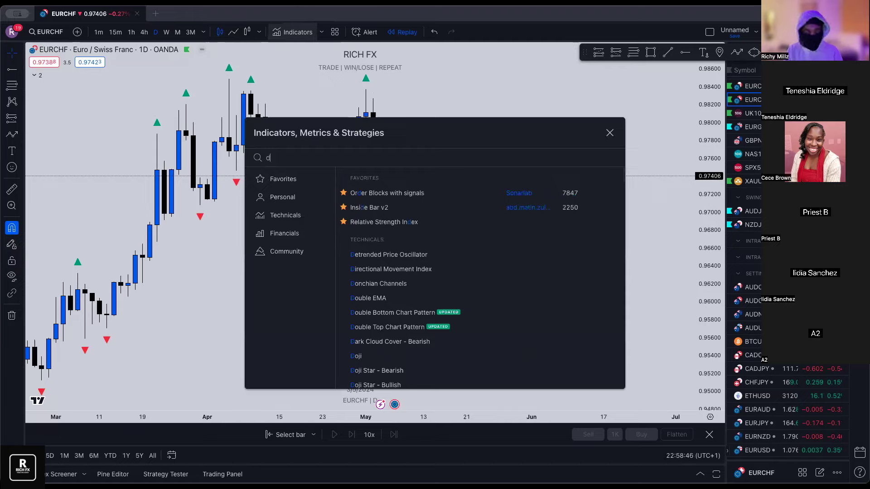
text(dwmy)
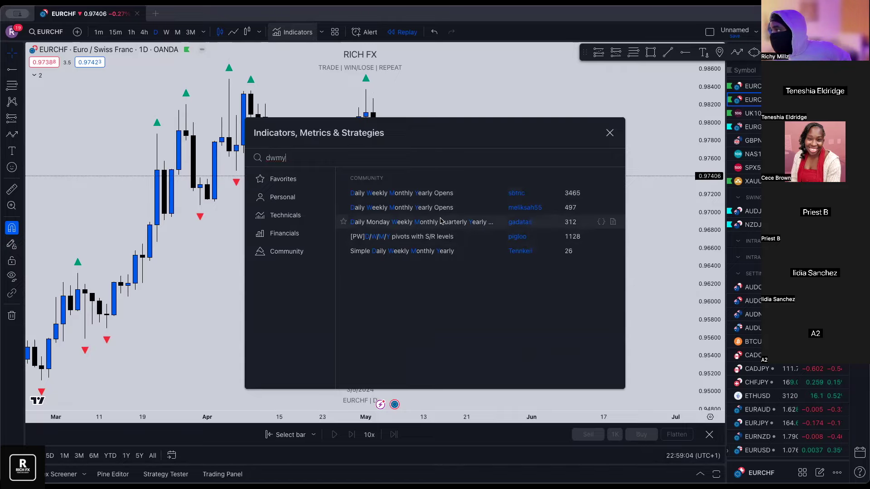
click(431, 198)
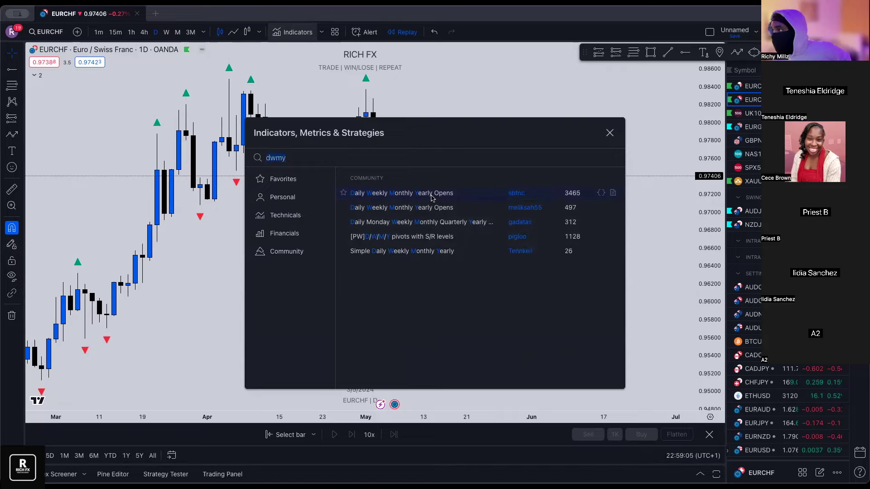
click(610, 132)
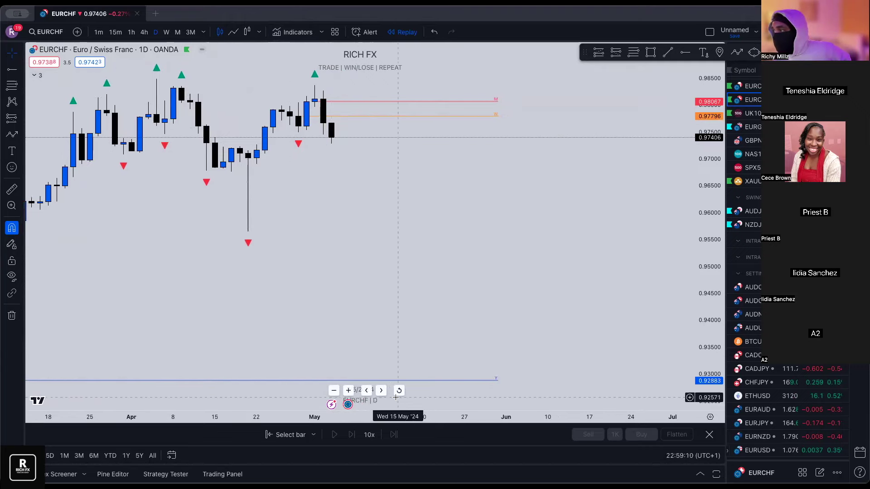
- Examine the weekly, monthly and yearly open lines against the daily EURCHF candles, tracing the yearly line back to January 2024
scroll(381, 413, down, 5)
scroll(438, 327, down, 5)
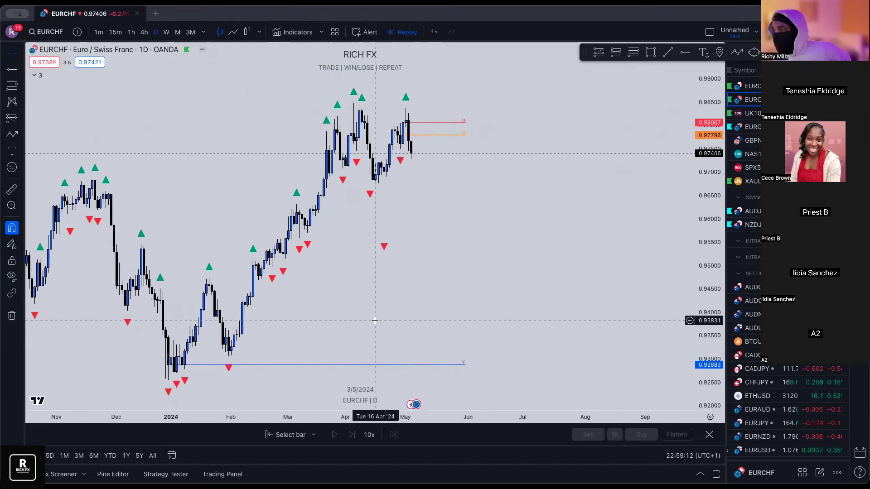
scroll(303, 350, down, 5)
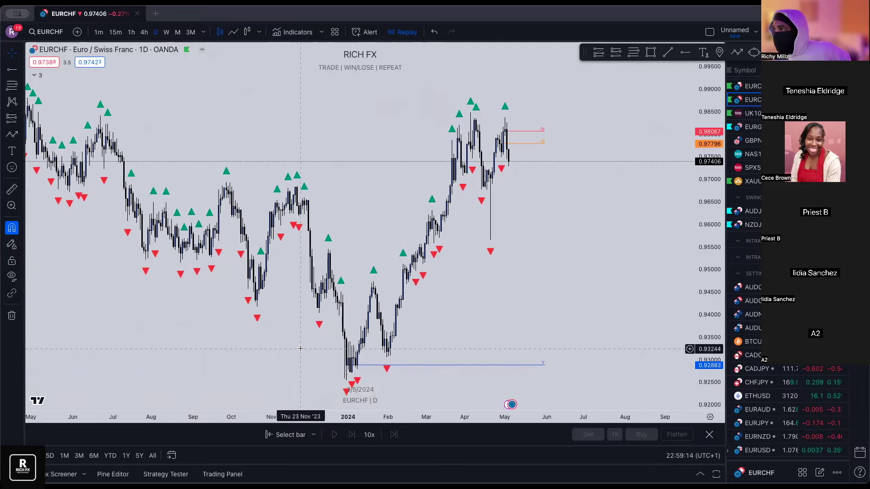
scroll(293, 331, up, 5)
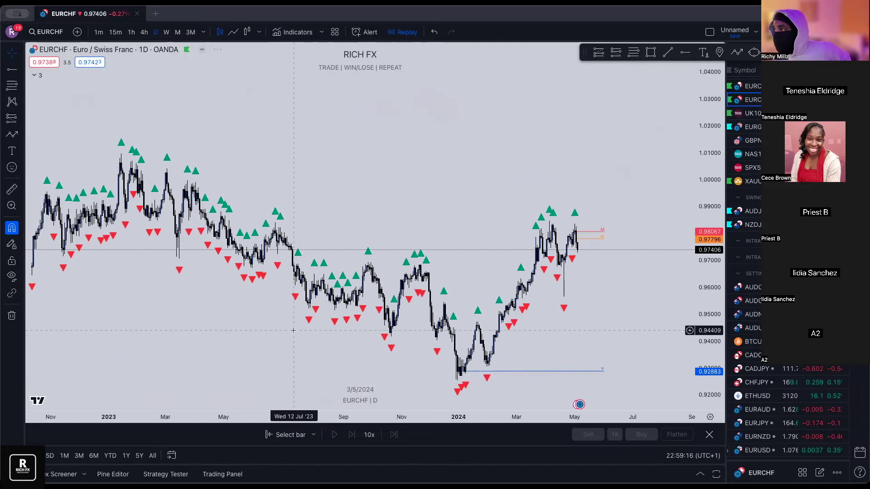
scroll(293, 331, up, 5)
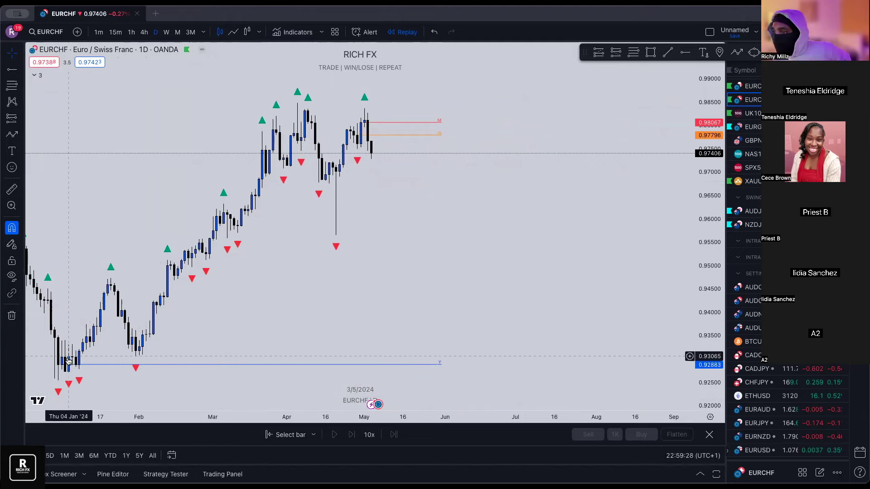
scroll(190, 333, up, 2)
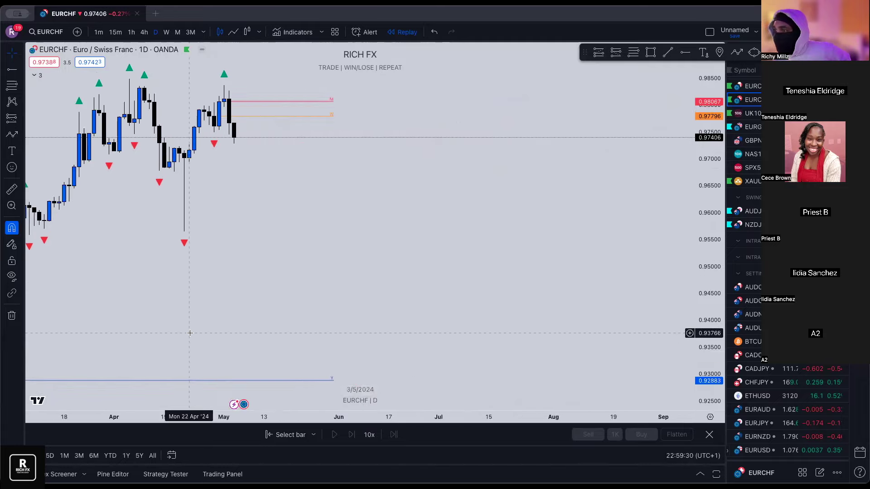
scroll(189, 333, down, 3)
scroll(234, 297, up, 5)
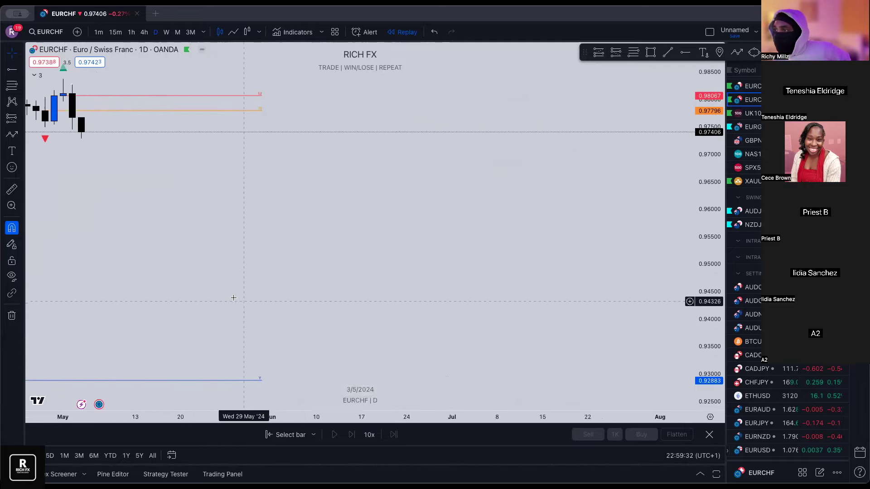
scroll(233, 297, down, 4)
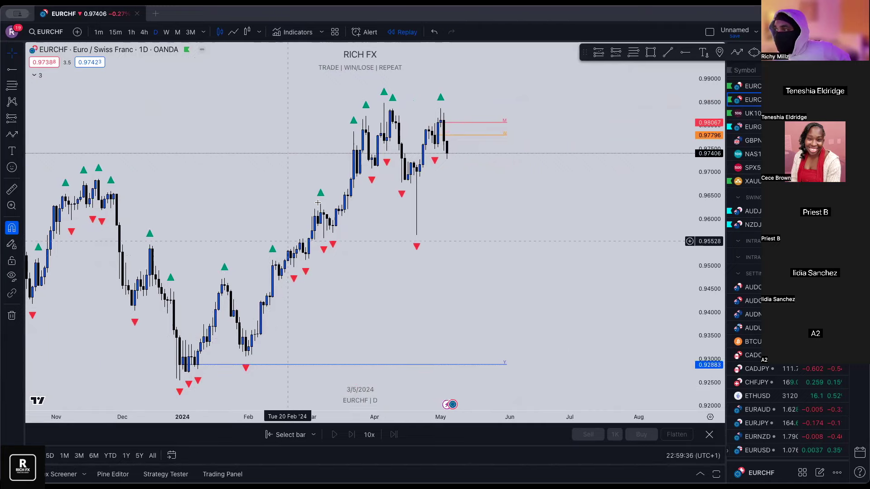
scroll(443, 178, up, 3)
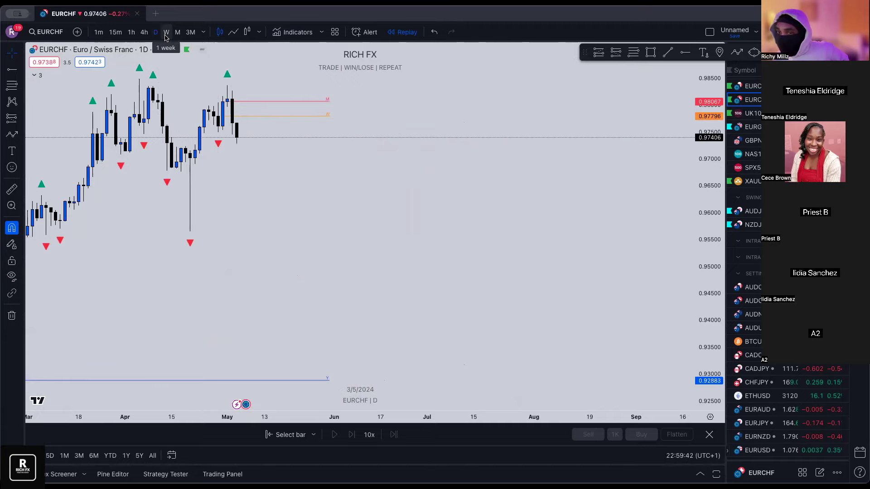
- Compare the open levels on the weekly and daily timeframes, and switch to the 1-hour timeframe
click(166, 33)
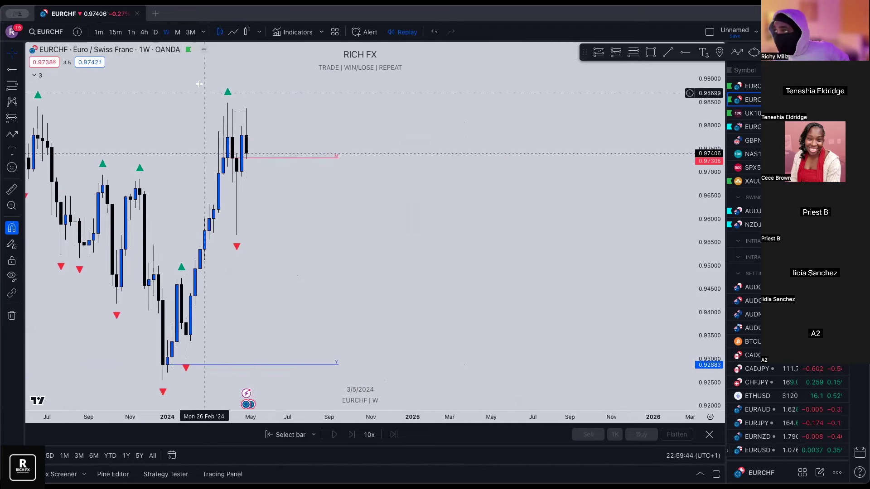
click(155, 32)
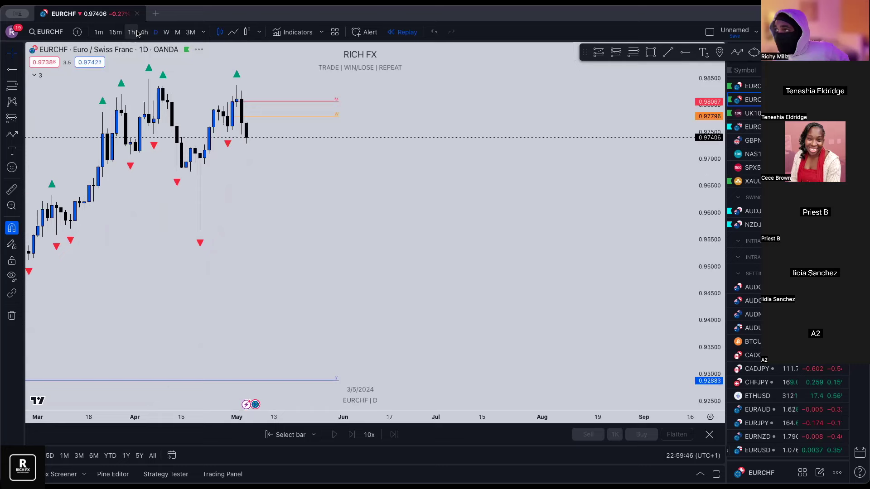
click(135, 33)
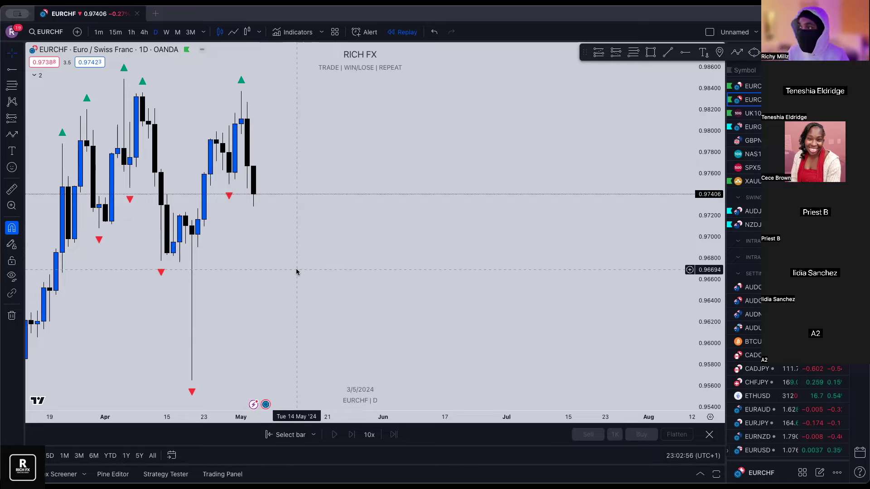
- View the daily EURCHF chart as Heikin Ashi, inspect the swings from March to May, and return to regular candles
scroll(297, 271, down, 1)
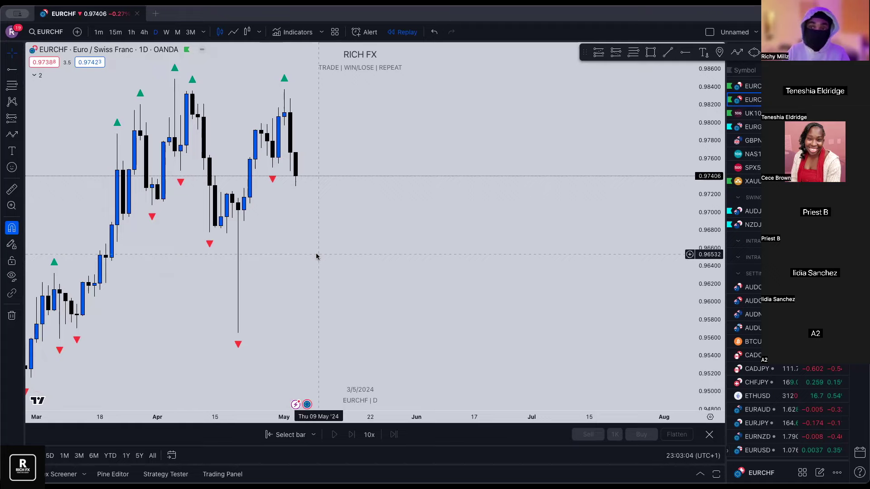
click(259, 31)
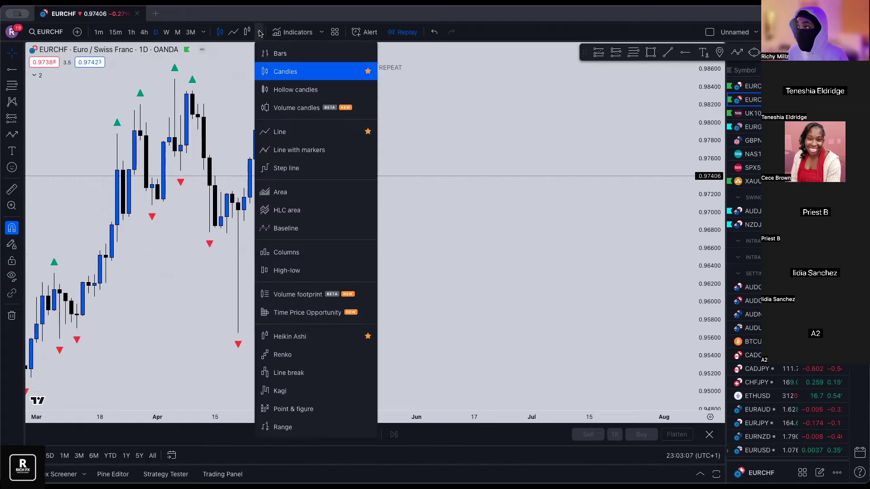
click(289, 336)
scroll(346, 217, right, 5)
scroll(317, 195, up, 3)
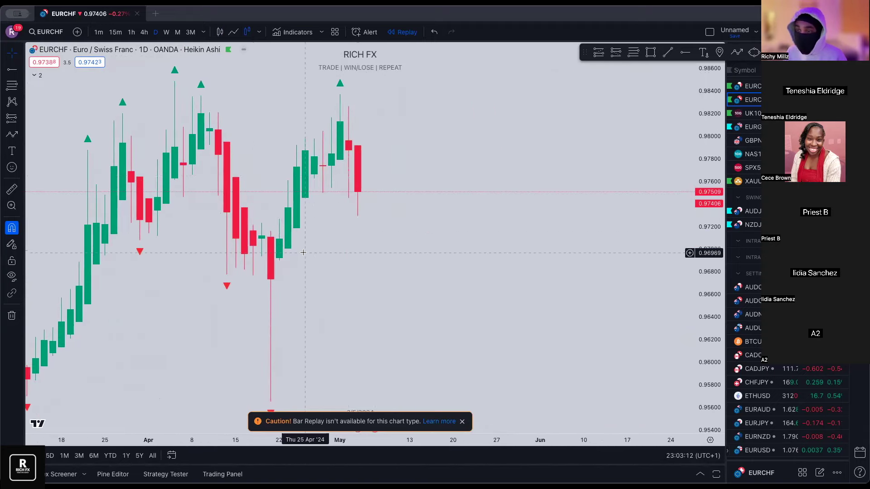
scroll(301, 252, down, 4)
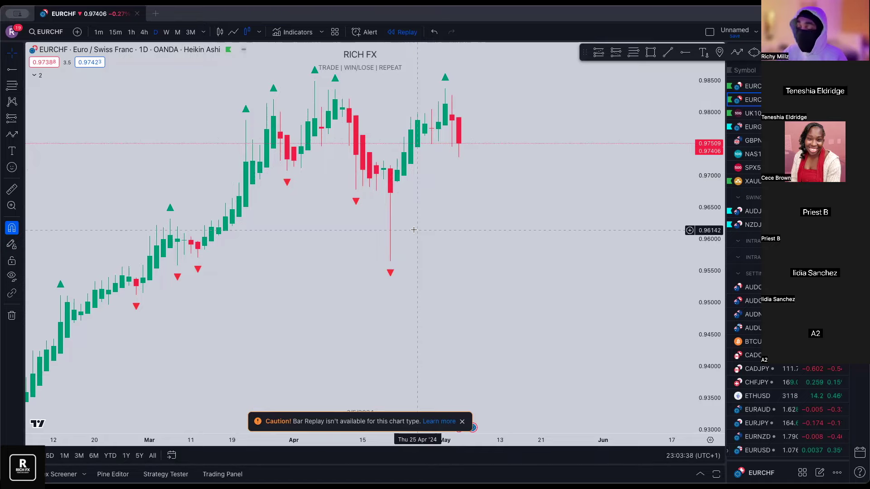
click(220, 32)
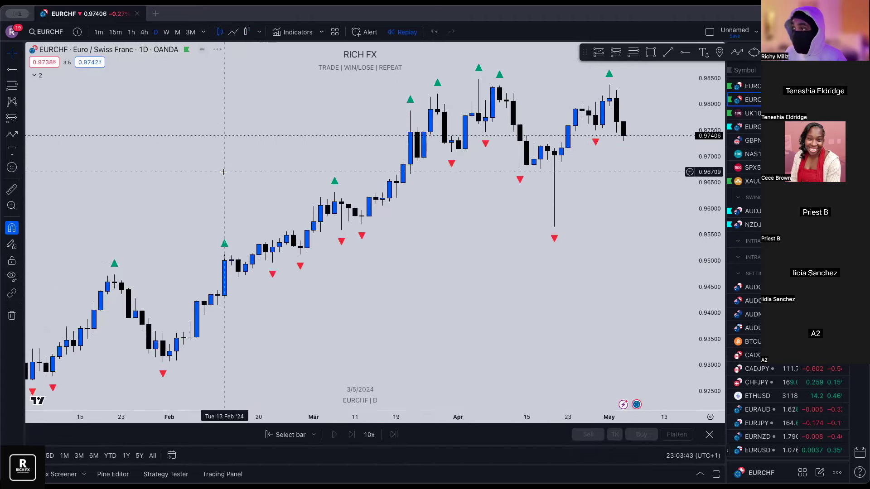
- Show Heikin Ashi candles and place horizontal rays at the late-March high of 0.98202 and the mid-March low of 0.95704
click(248, 32)
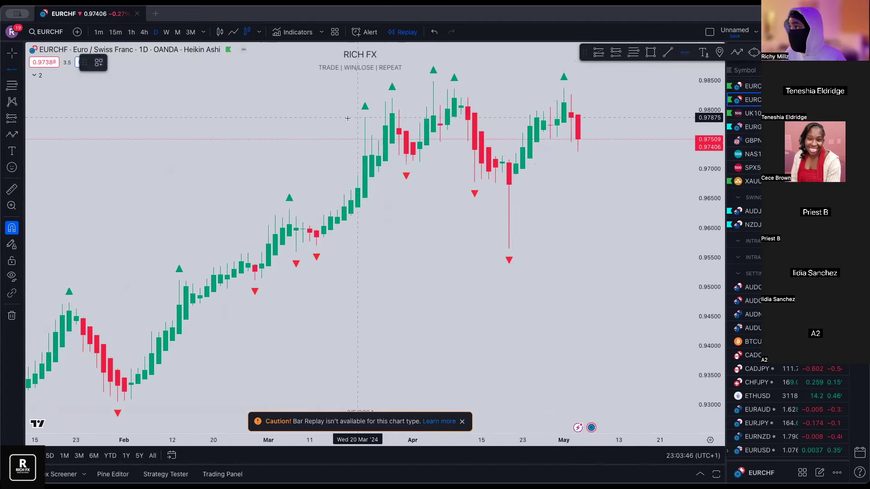
click(392, 98)
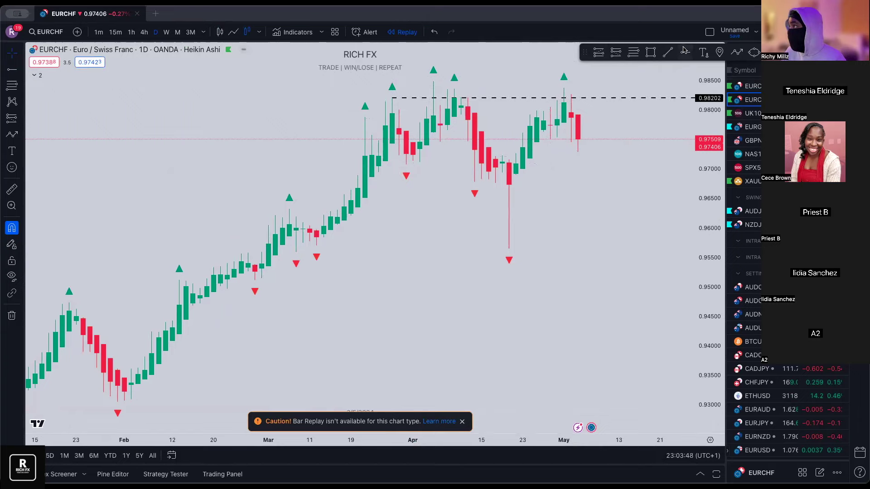
click(684, 51)
click(316, 245)
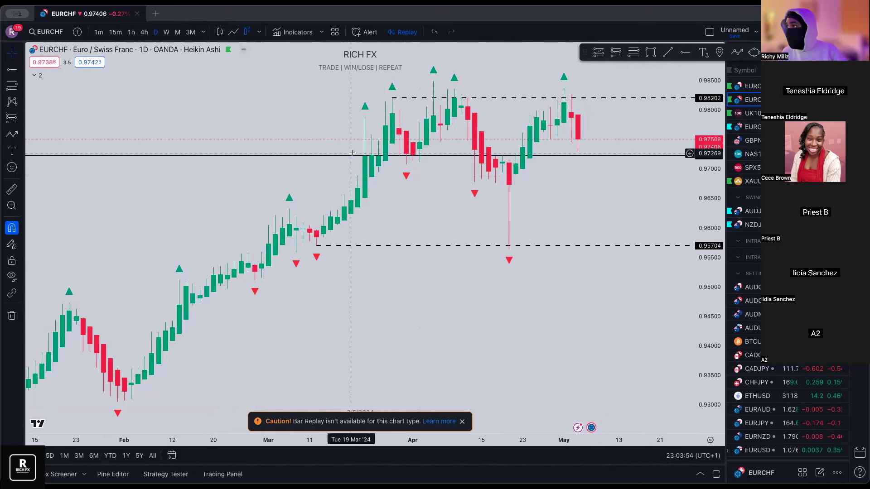
- Draw a rectangle around the March 2024 rally, from 1 to 29 March and about 0.98573 down to 0.95588
click(20, 72)
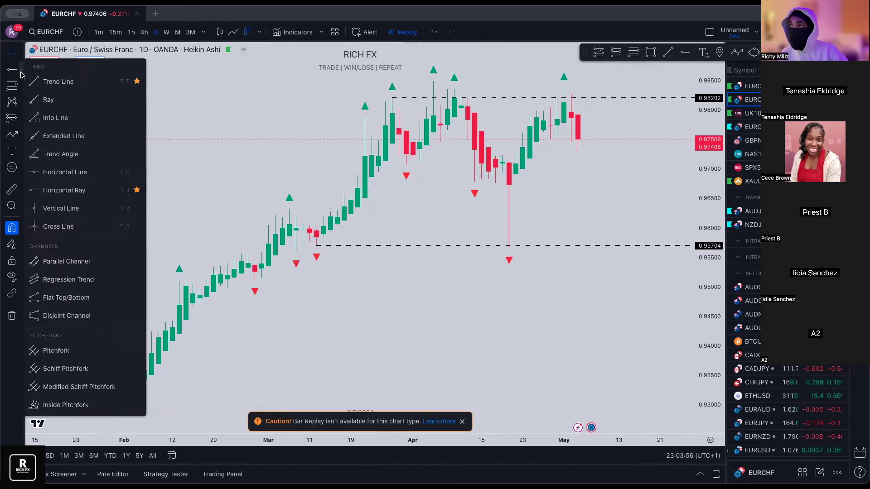
key(alt+shift+r)
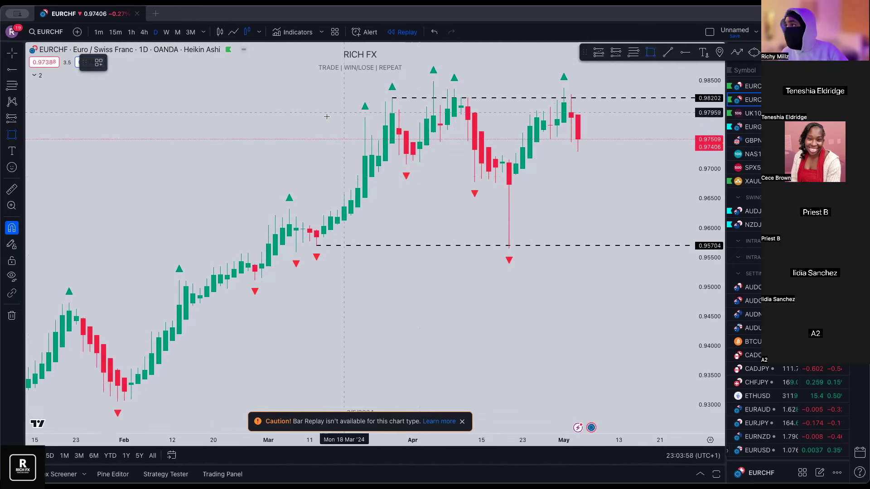
mouse_move(268, 77)
mouse_down()
mouse_move(406, 230)
mouse_move(406, 252)
mouse_up()
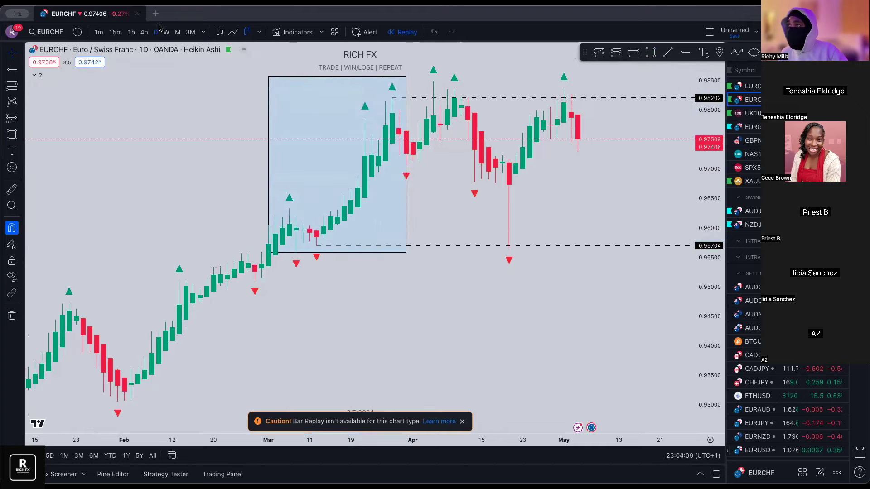
- Restore regular candles and move the start edge of the March rectangle to 4 March 2024
click(220, 31)
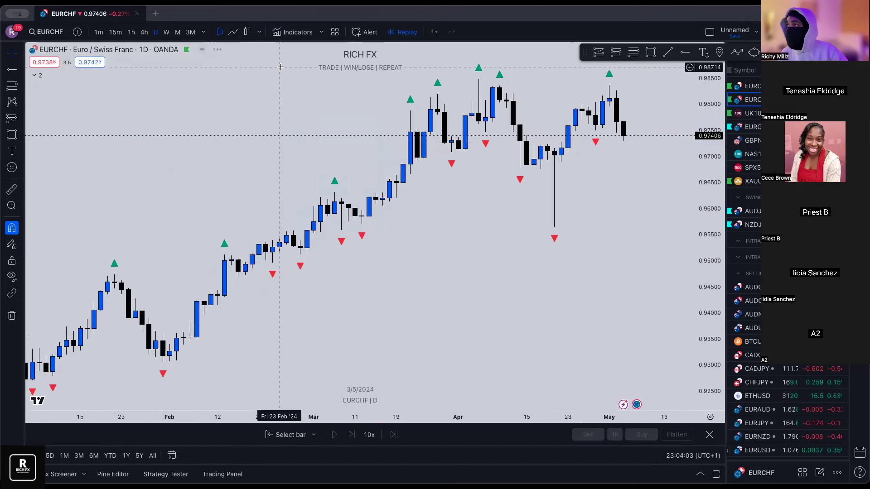
scroll(281, 67, right, 10)
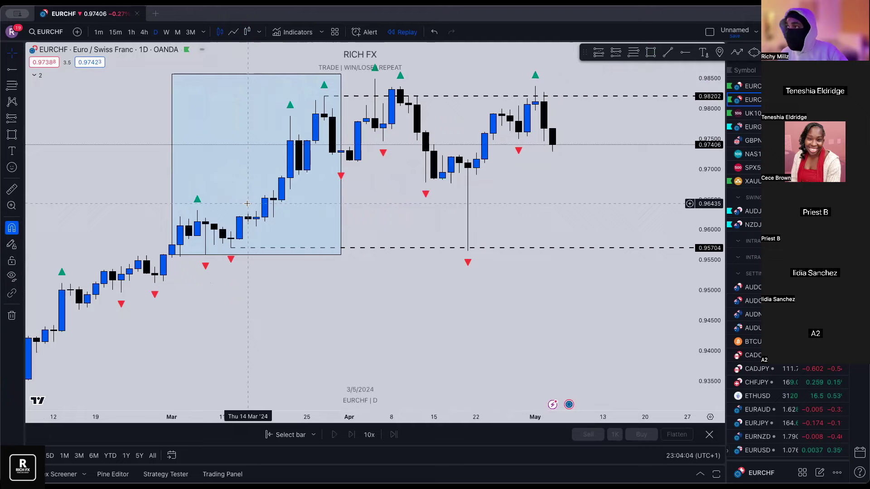
click(172, 164)
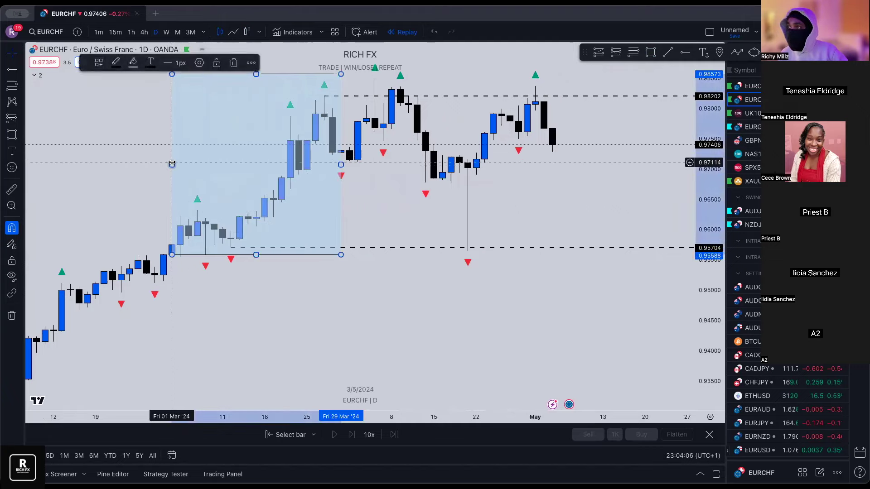
drag(172, 164, 180, 164)
click(148, 159)
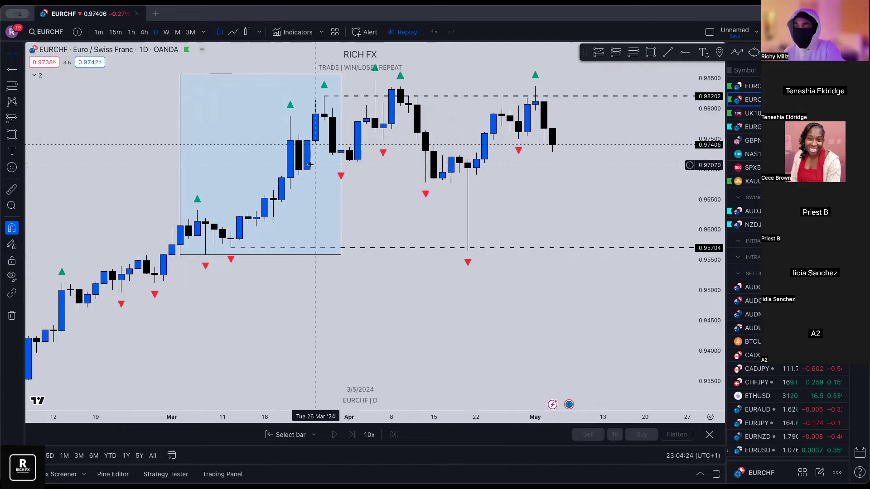
- Delete the March rectangle and the dashed horizontal ray at 0.95704 from the EURCHF chart
click(341, 169)
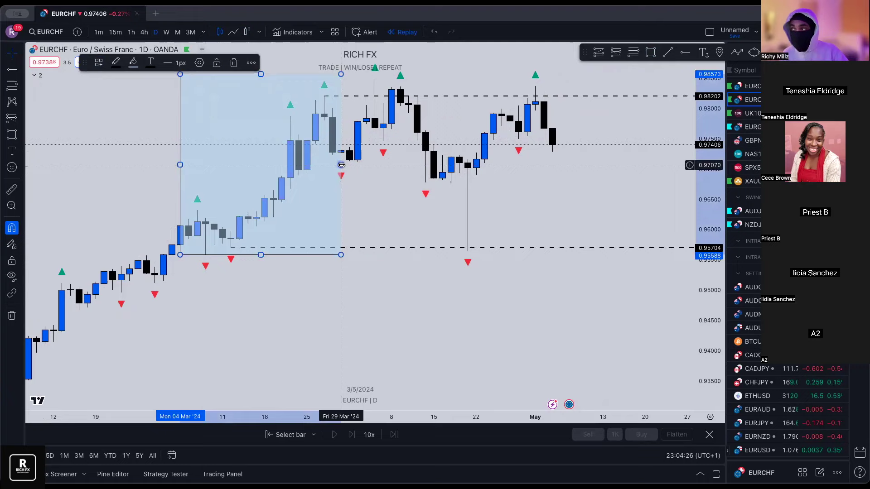
key(Delete)
scroll(325, 192, down, 1)
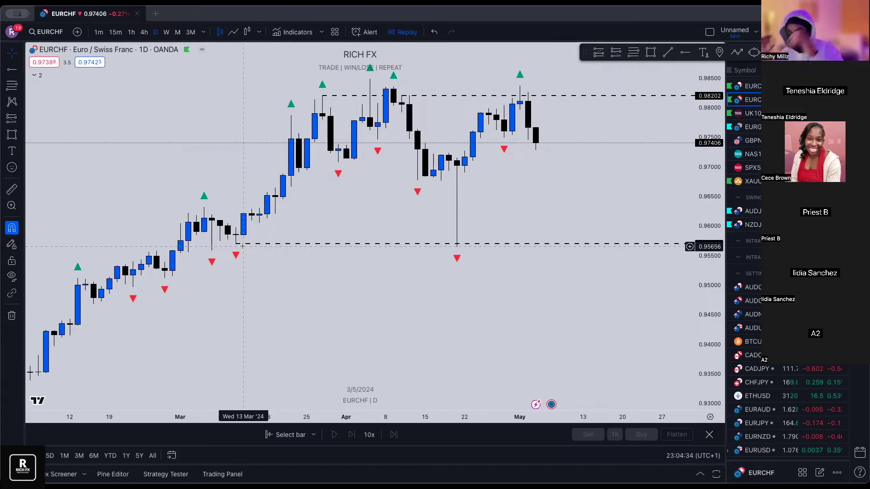
click(243, 245)
key(Delete)
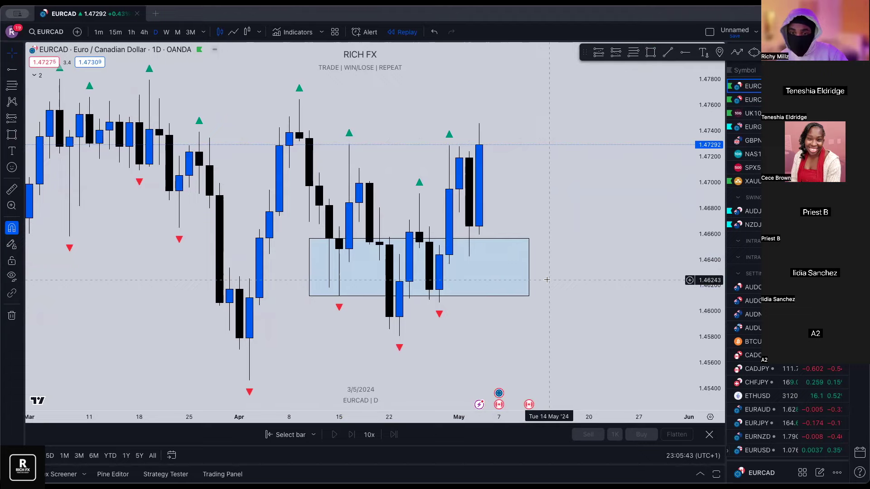
- Delete the April demand-zone rectangle between 1.46567 and 1.46120 from the EURCAD daily chart
click(340, 242)
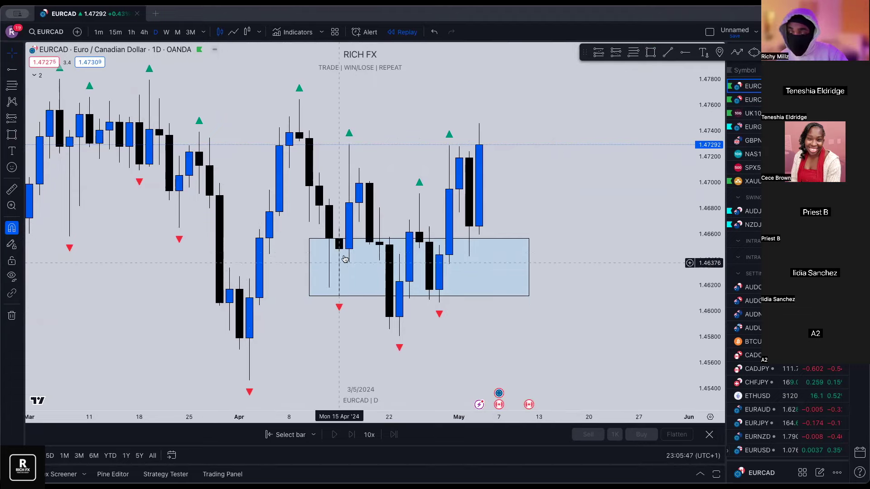
click(424, 242)
drag(343, 239, 340, 240)
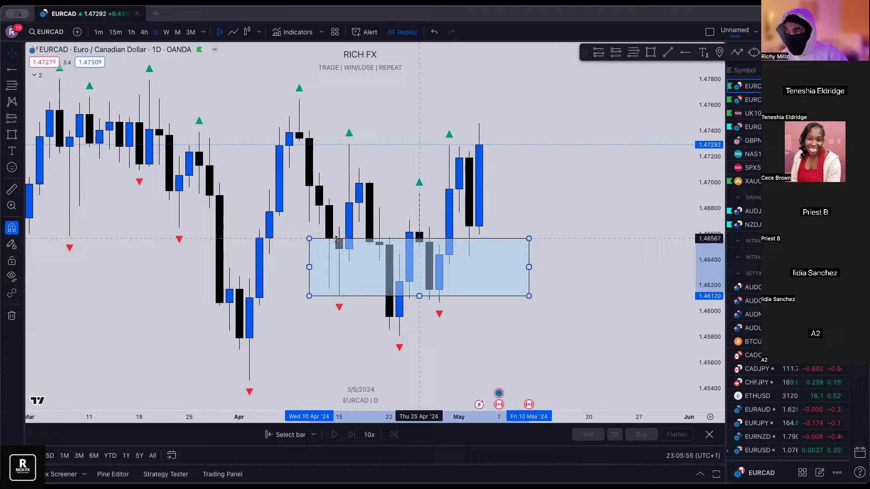
click(336, 239)
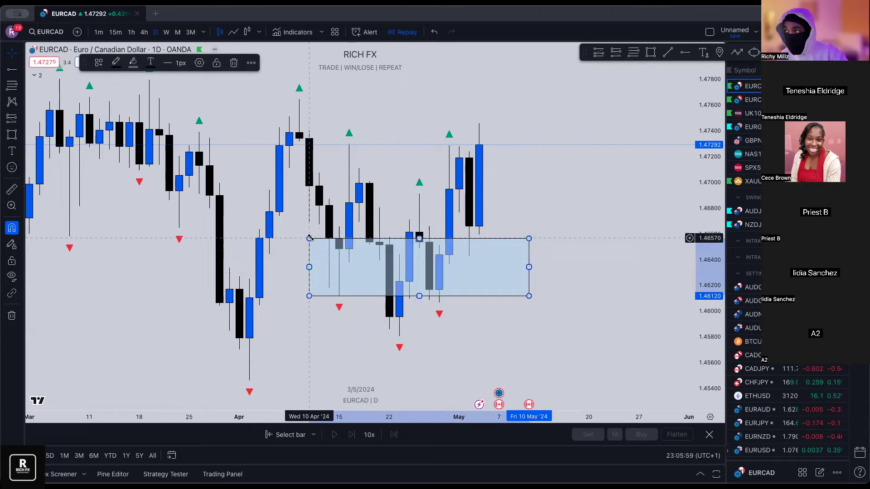
key(Delete)
- Examine the EURCAD daily swings and fractal markers from March to early May 2024
scroll(407, 169, down, 1)
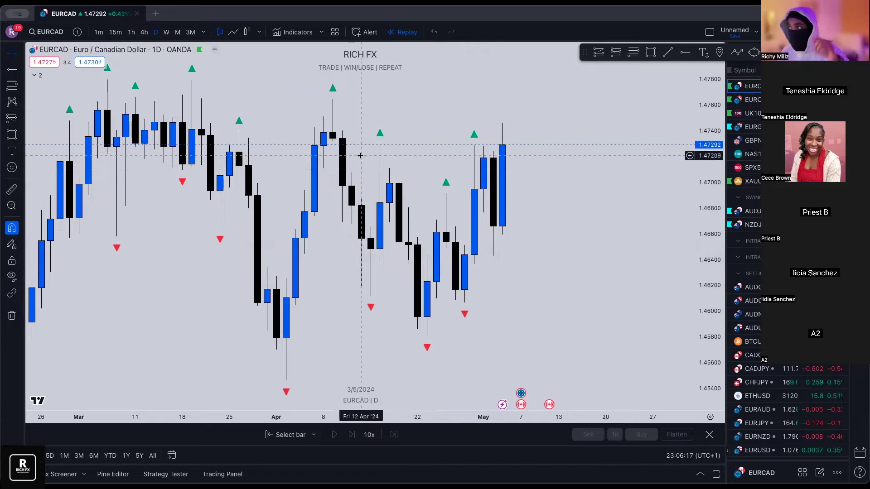
scroll(372, 129, up, 2)
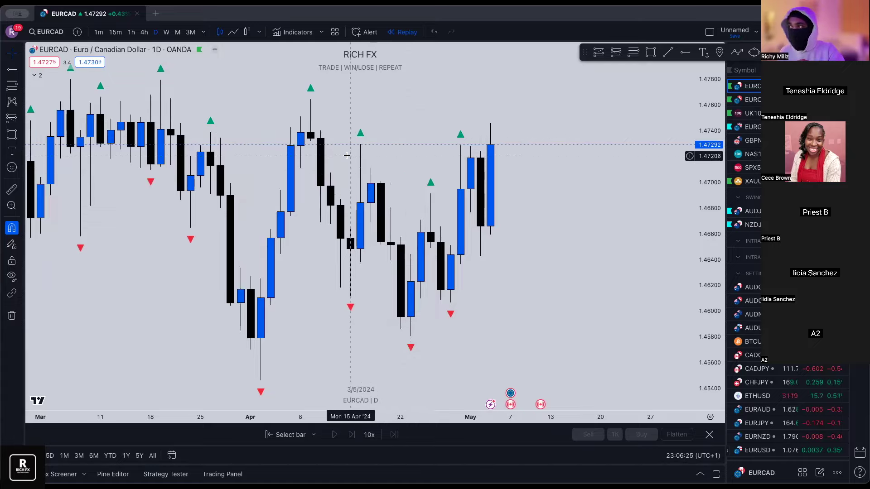
scroll(347, 155, down, 1)
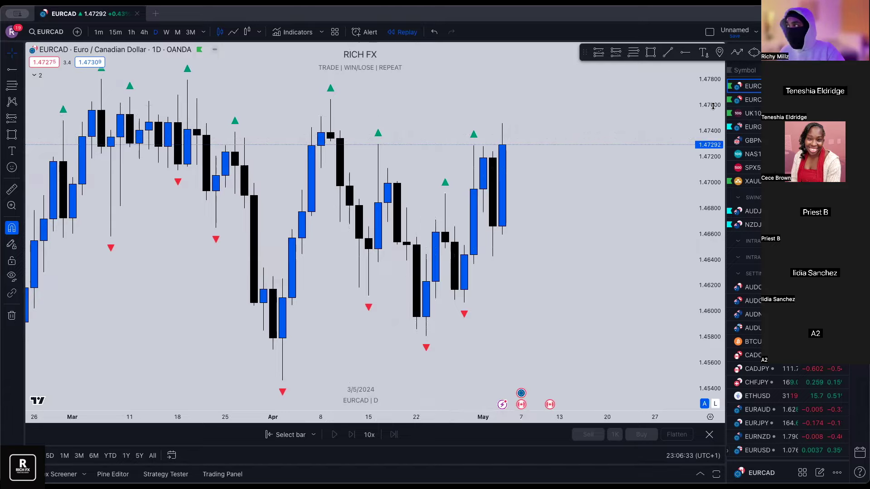
drag(712, 106, 711, 118)
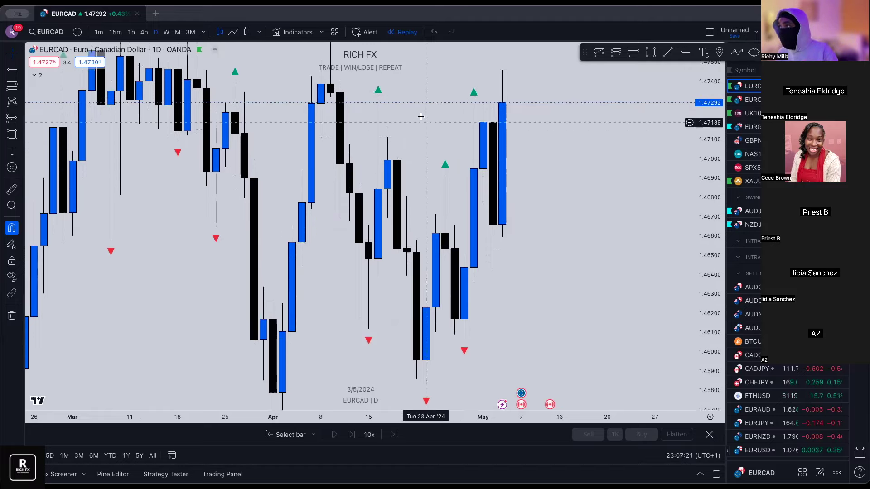
drag(417, 116, 486, 233)
scroll(498, 212, up, 2)
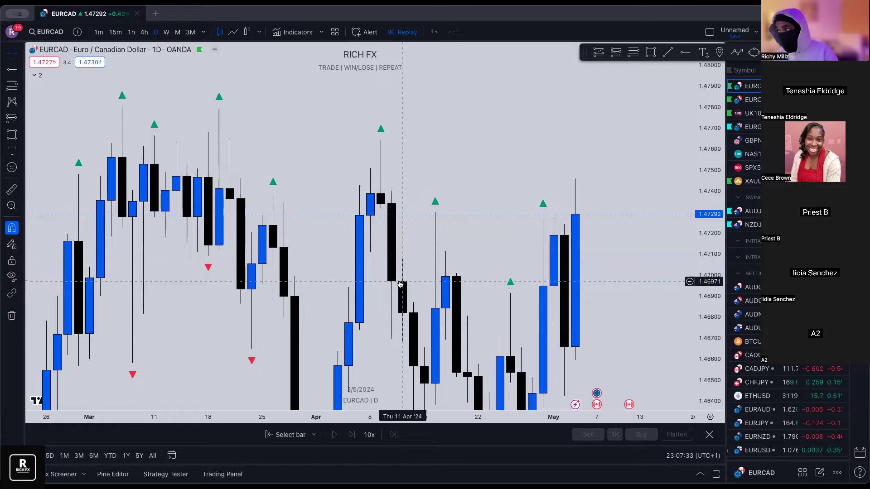
scroll(498, 290, right, 5)
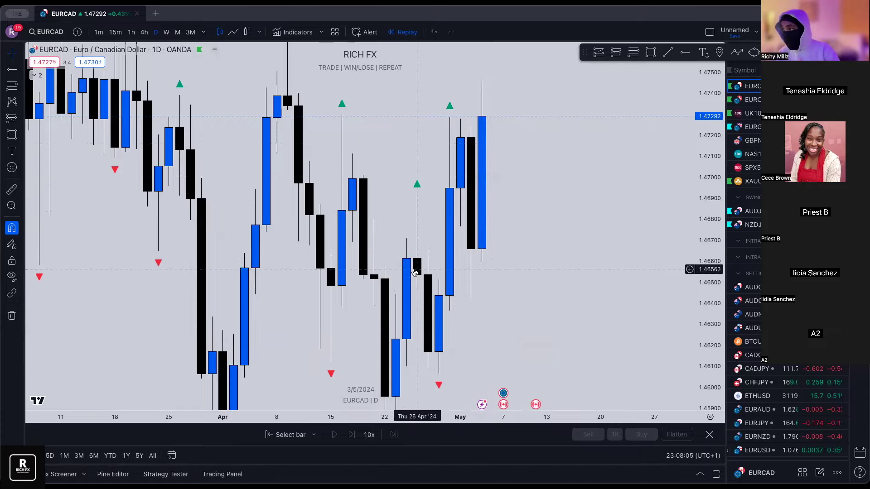
scroll(410, 226, up, 1)
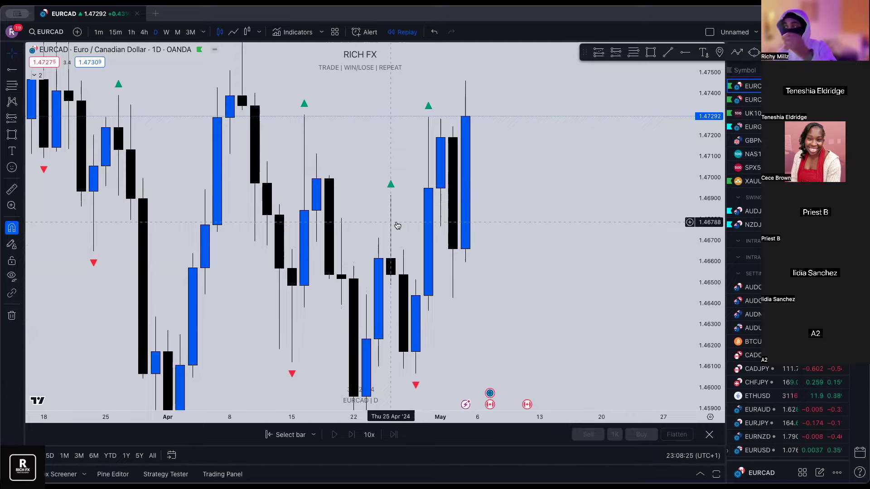
drag(710, 222, 709, 232)
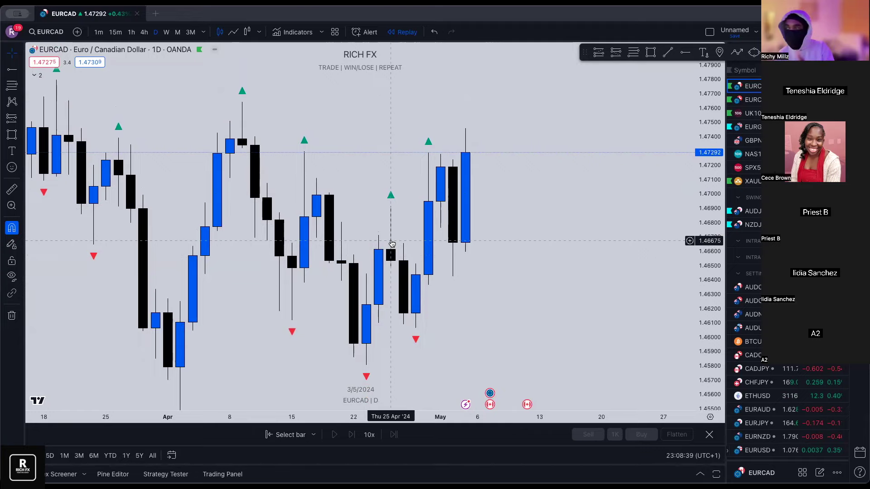
scroll(428, 262, down, 1)
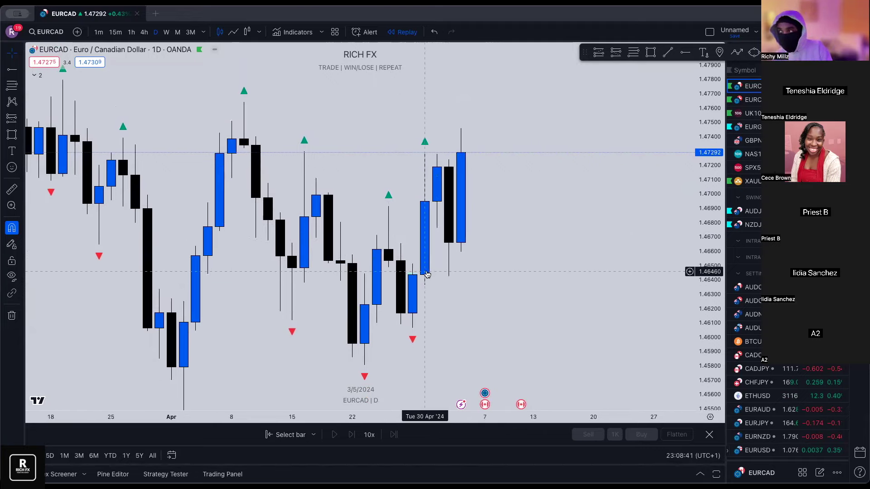
scroll(426, 274, down, 3)
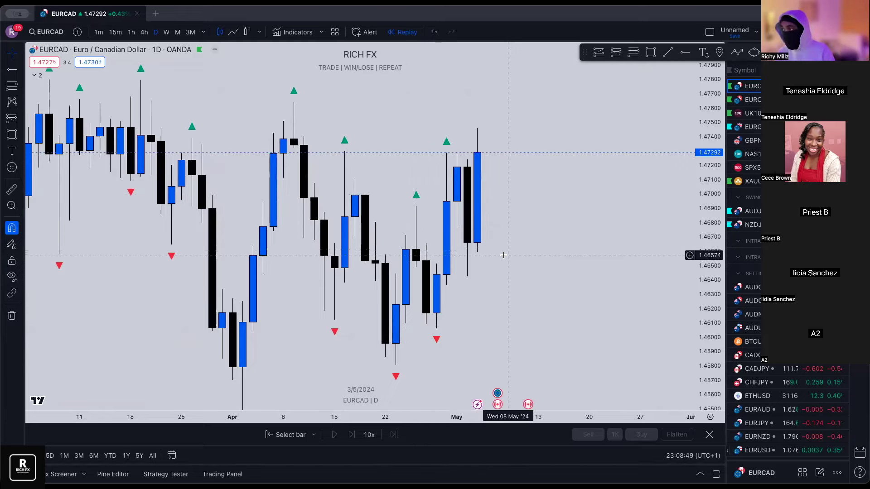
- Examine the earlier EURCAD price history back to January 2024 and compare it with the late-April candles
key(alt+shift+r)
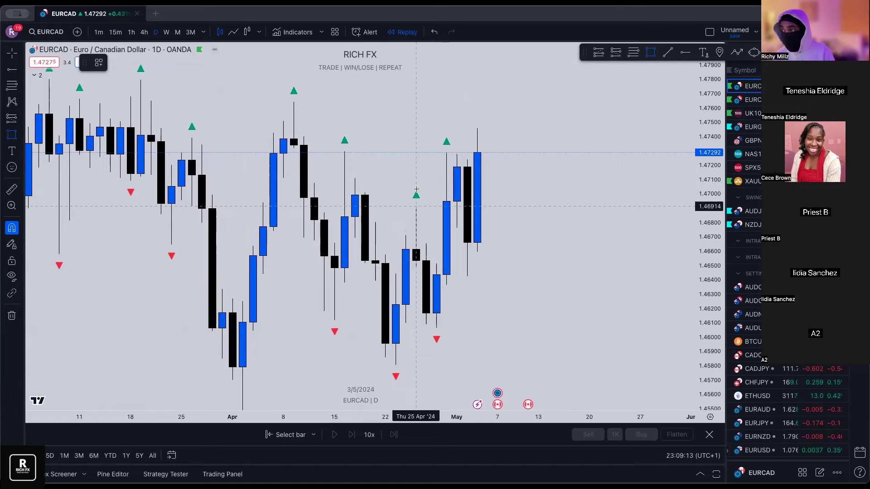
scroll(294, 155, down, 3)
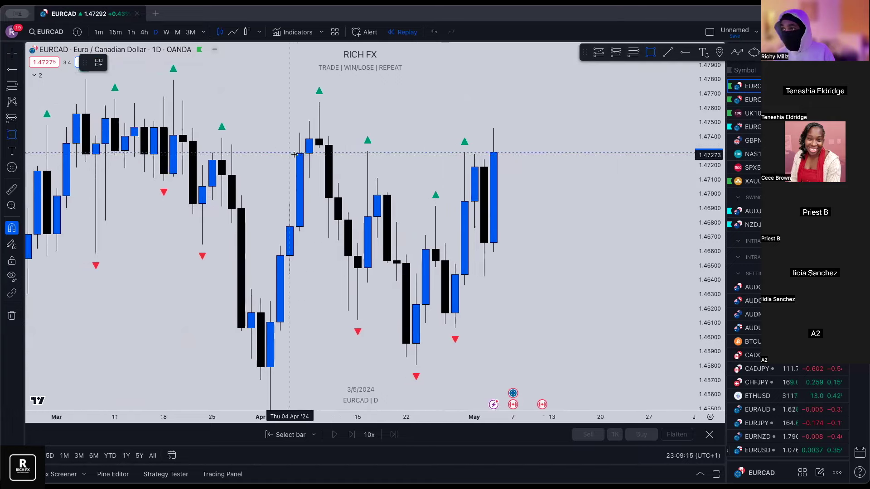
scroll(295, 155, left, 5)
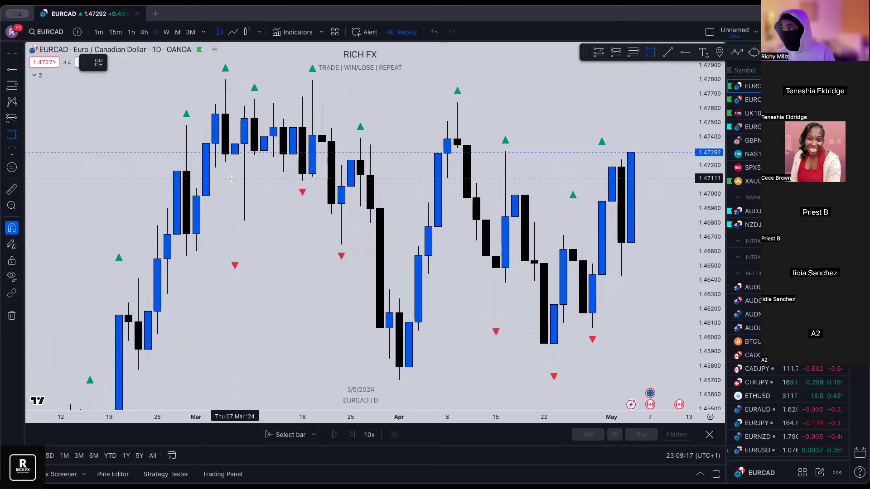
scroll(231, 178, right, 3)
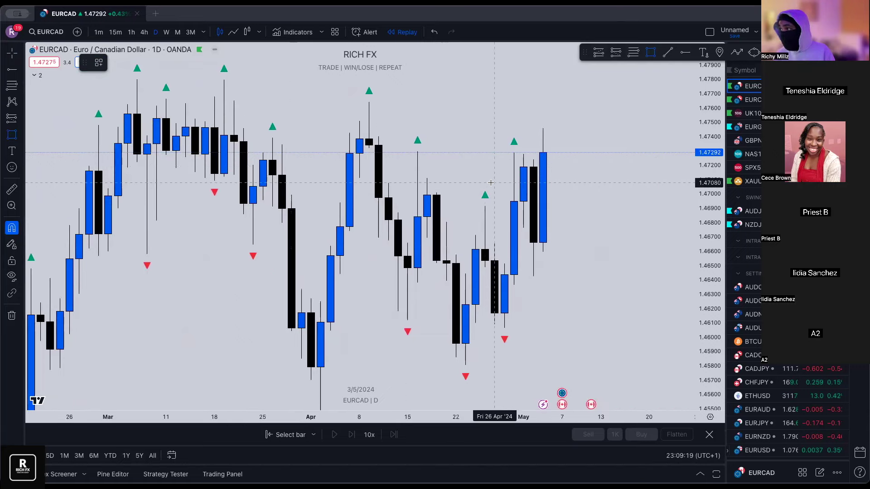
scroll(484, 259, down, 1)
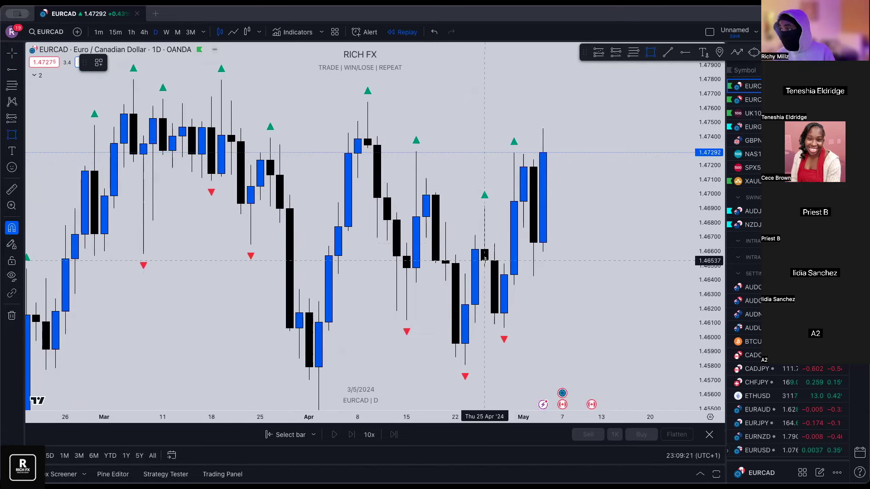
scroll(485, 260, left, 3)
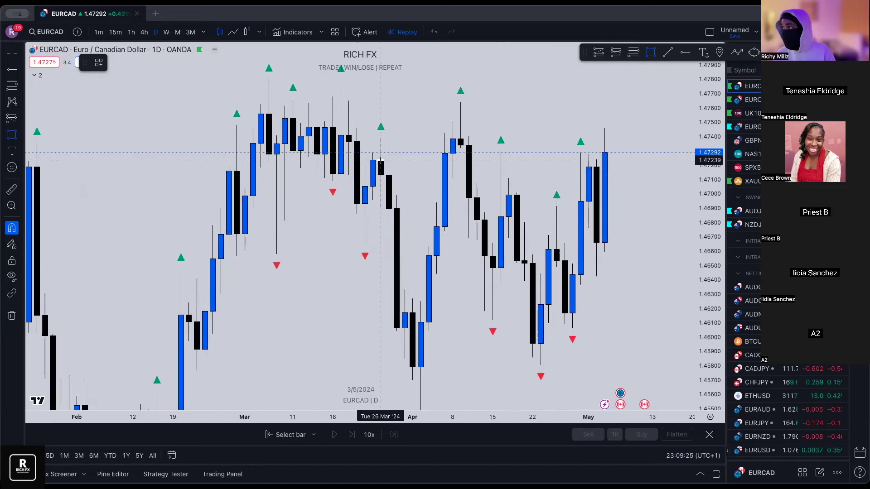
scroll(290, 256, left, 1)
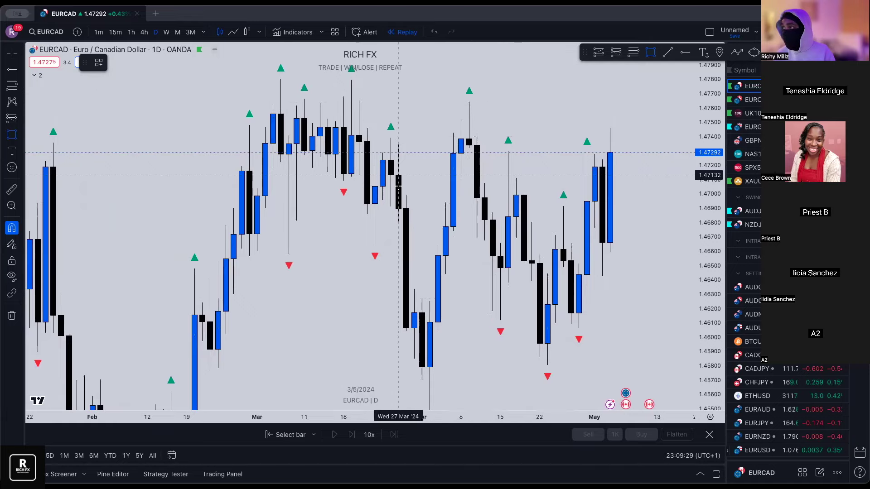
scroll(272, 247, left, 2)
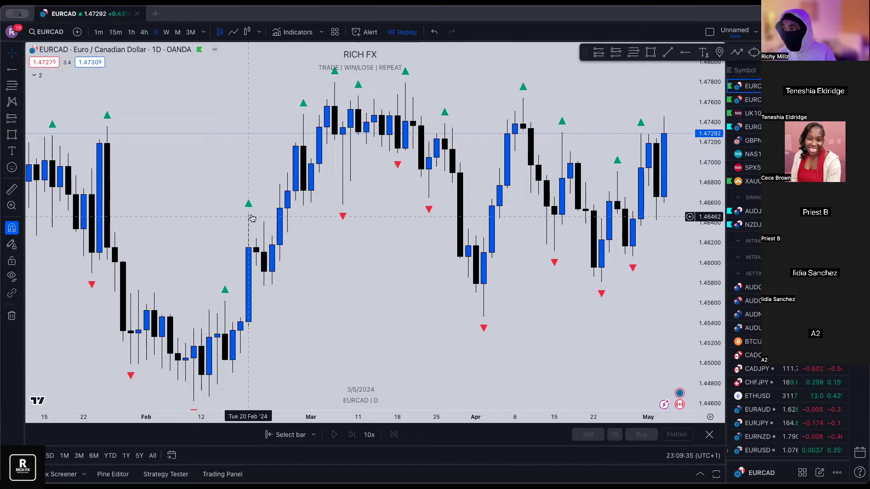
scroll(320, 254, right, 2)
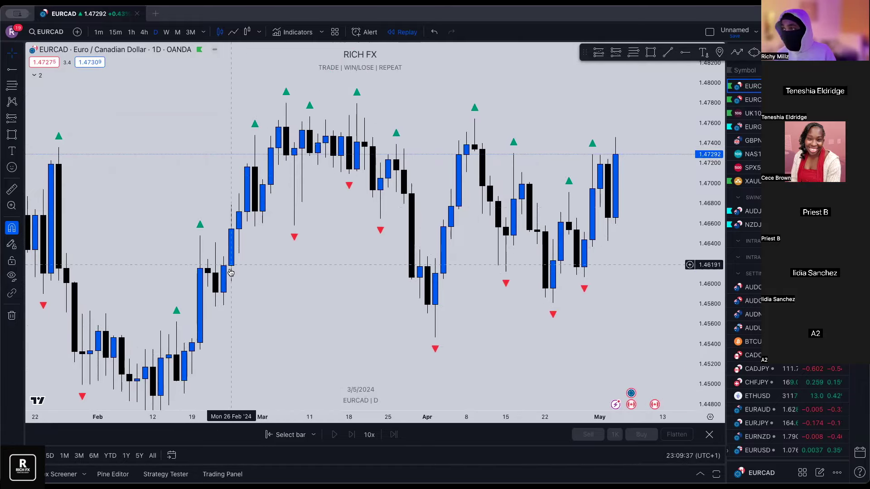
scroll(317, 217, right, 1)
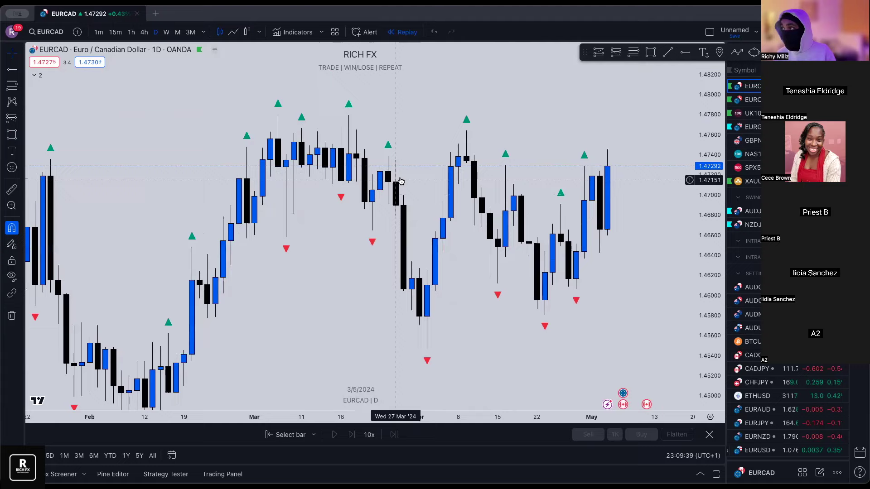
scroll(399, 181, right, 2)
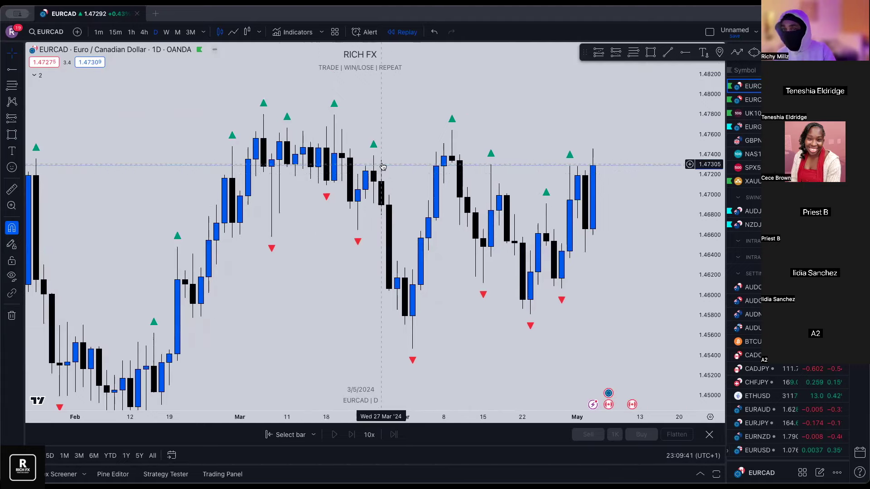
scroll(408, 177, right, 2)
scroll(449, 191, right, 2)
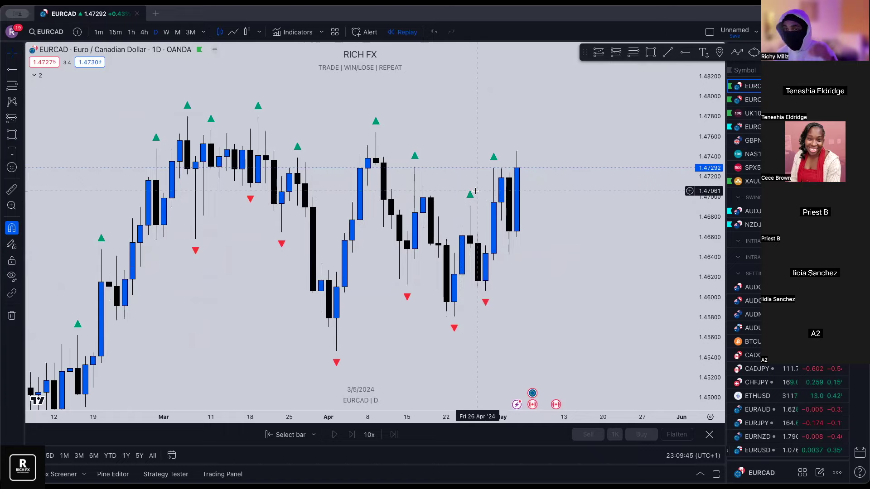
- Draw a rectangle over the 25 April candle's upper wick, from about 1.46914 down to 1.46537, reaching about 13 May 2024
click(651, 52)
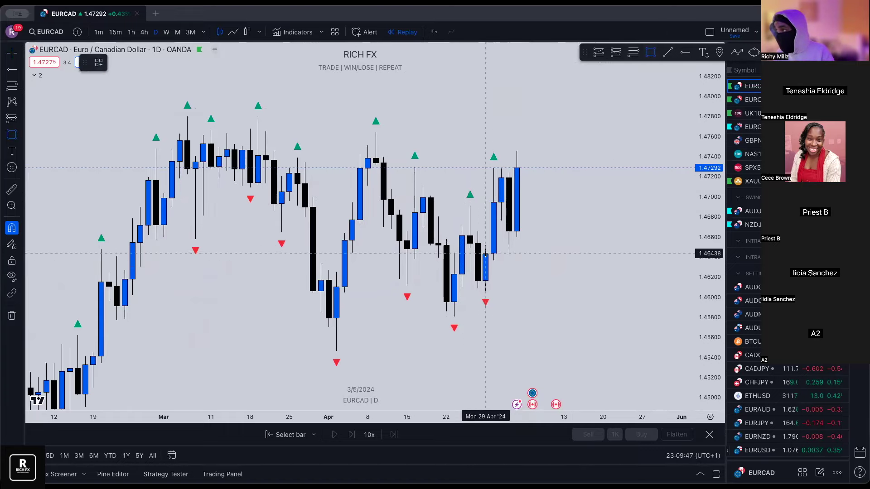
mouse_move(470, 236)
mouse_down()
mouse_move(470, 207)
mouse_move(564, 226)
mouse_up()
click(570, 272)
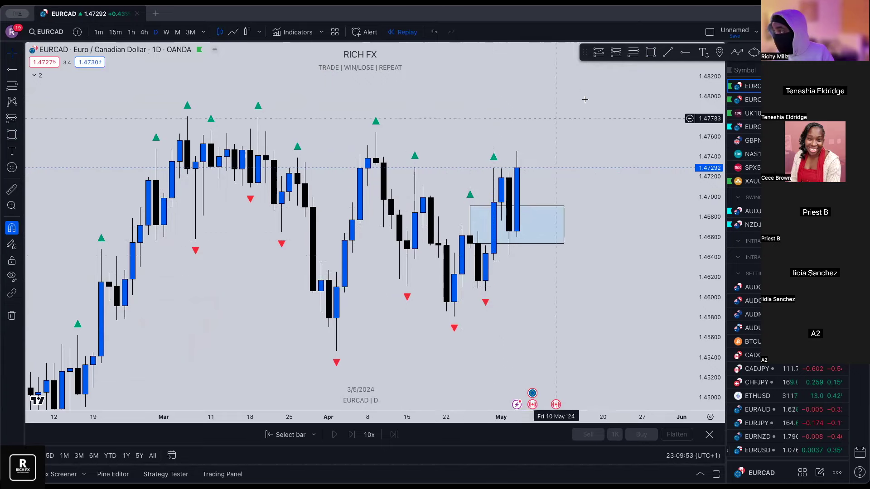
- Draw a rectangle from 10 April between 1.46567 and 1.46120, extend it to about 15 May, and remove the 25 April rectangle
key(alt+shift+r)
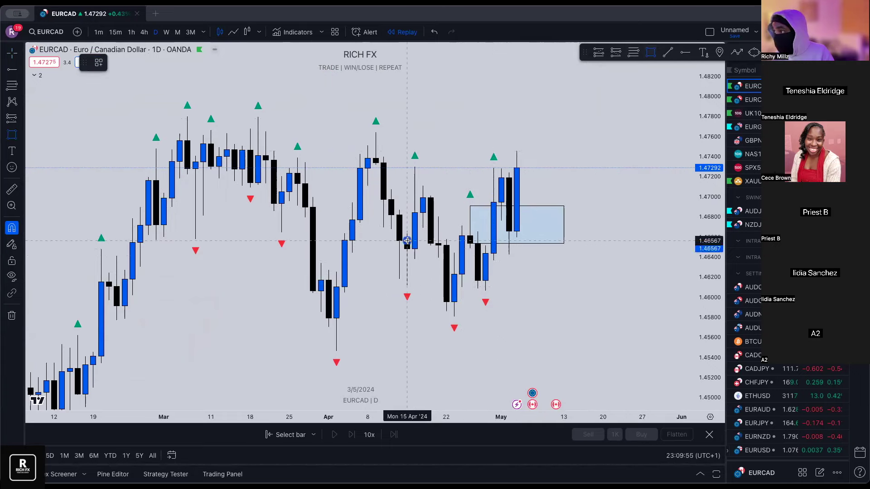
mouse_move(407, 240)
mouse_down()
mouse_move(423, 285)
mouse_move(383, 263)
mouse_move(461, 263)
mouse_up()
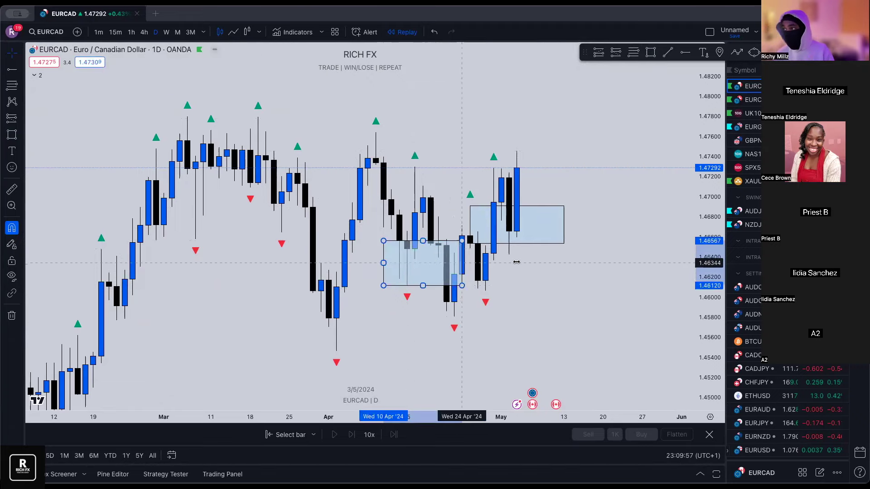
drag(516, 262, 579, 263)
click(595, 214)
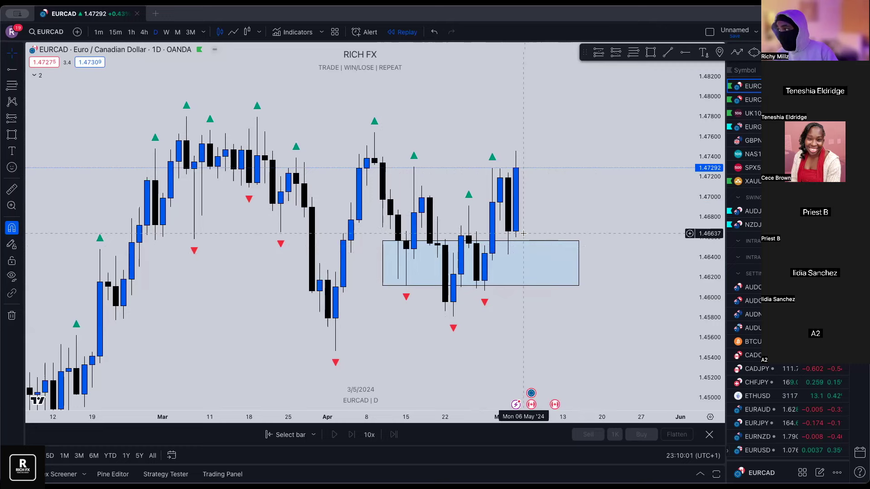
- Switch EURCAD to the weekly timeframe and draw a rectangle between 1.47644 and 1.47286, from 29 January to about mid-June 2024
click(166, 33)
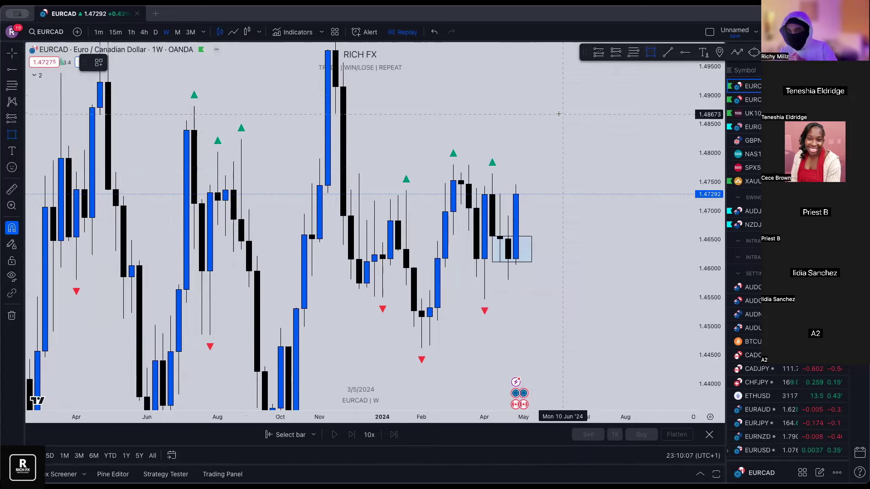
click(492, 194)
click(413, 174)
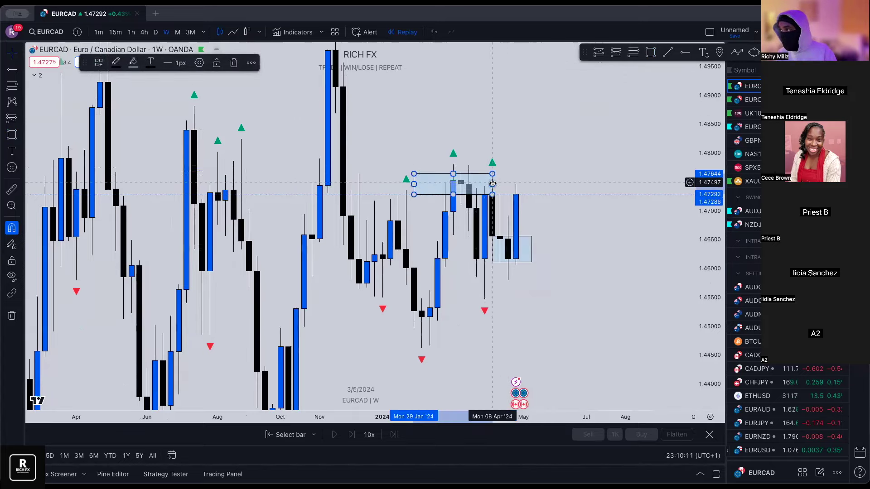
drag(492, 184, 571, 183)
click(541, 235)
key(Escape)
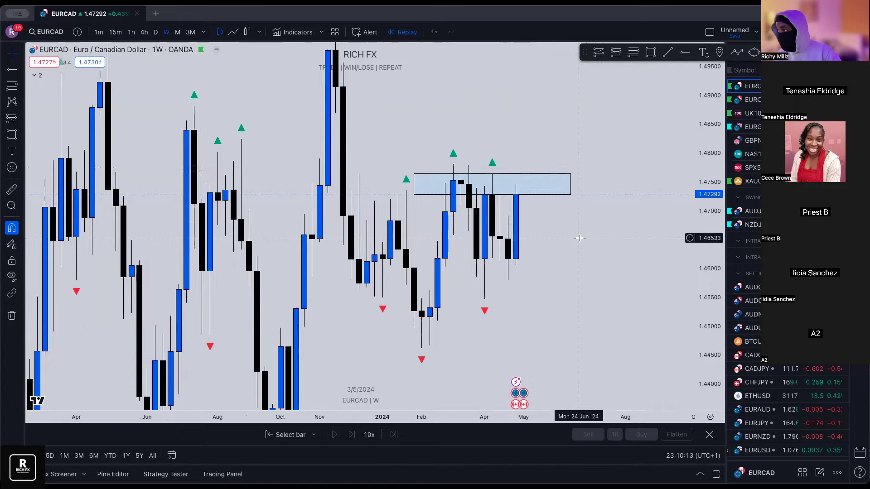
- Replace the weekly rectangle with one from 1.47286 down to about 1.4546, spanning late November 2023 to about 1 July 2024
click(487, 194)
key(Delete)
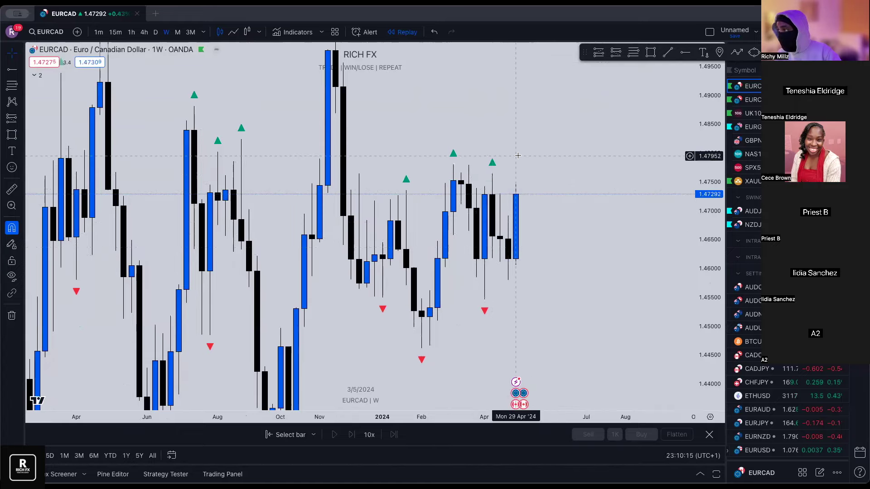
click(650, 52)
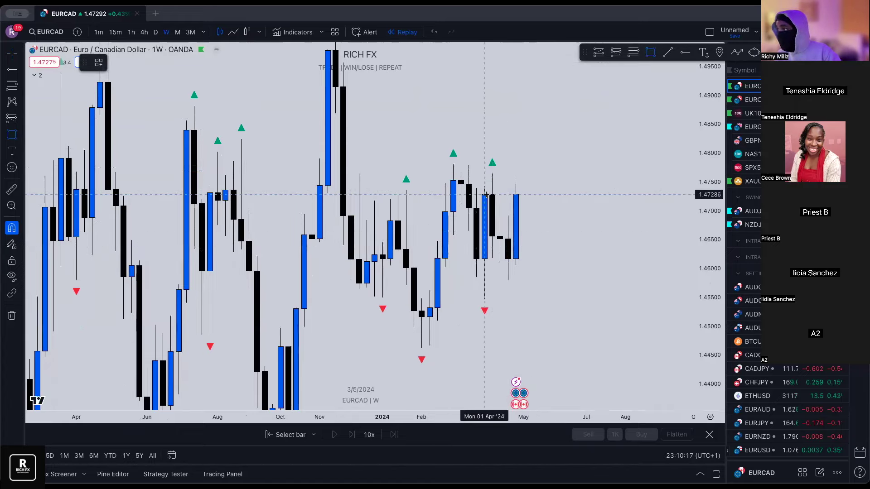
drag(485, 194, 484, 299)
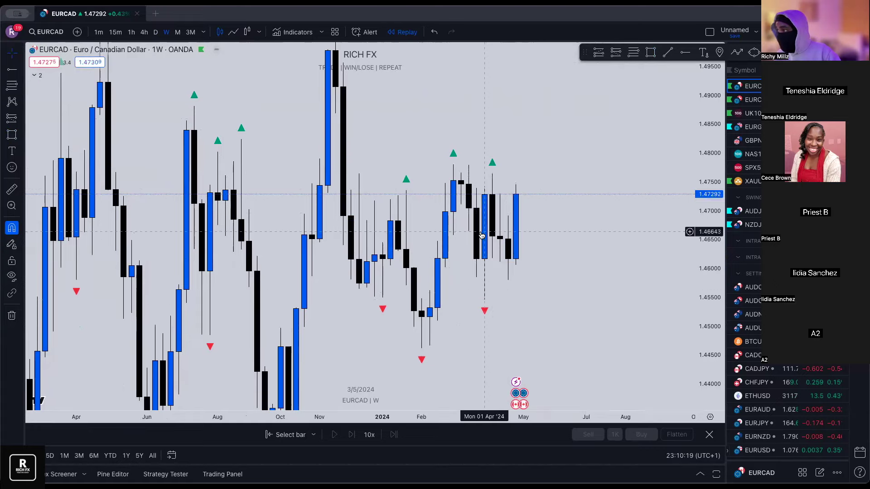
drag(484, 246, 587, 247)
drag(484, 247, 343, 247)
- Switch EURCAD to the daily timeframe and draw a pink-filled rectangle between about 1.4656 and 1.4611, from 15 April to about 28 May 2024
click(156, 32)
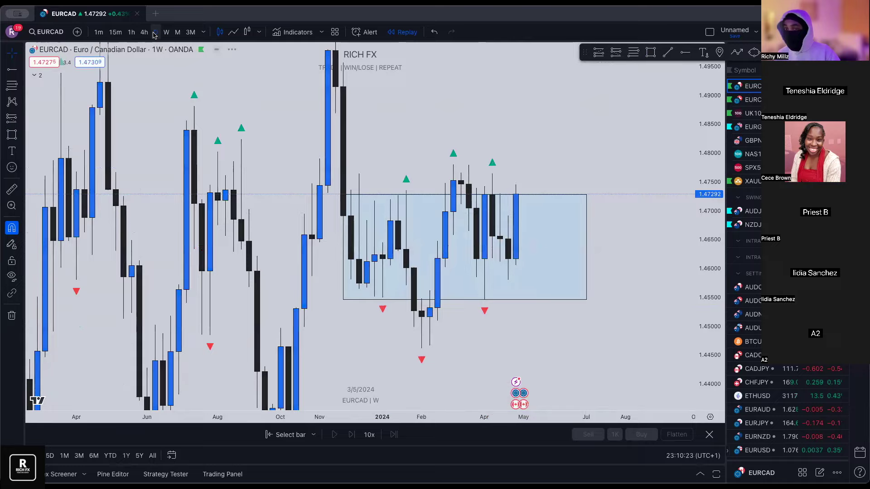
scroll(453, 308, down, 5)
scroll(499, 286, up, 3)
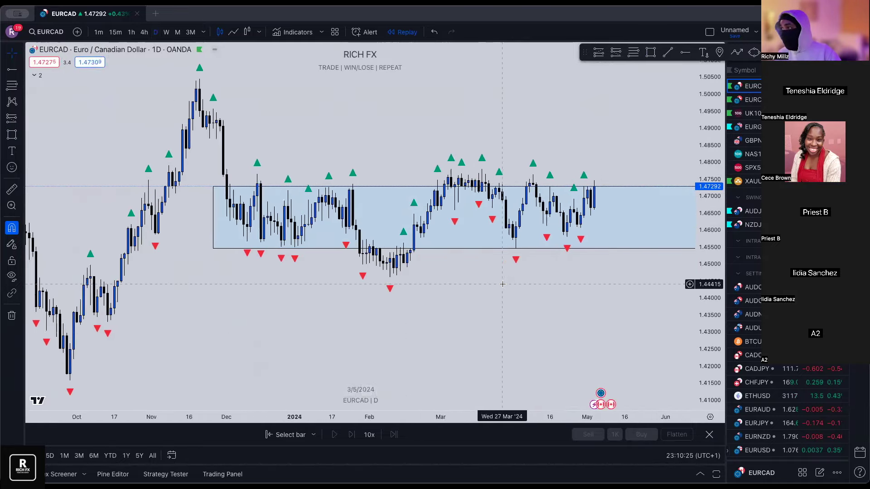
scroll(439, 273, up, 5)
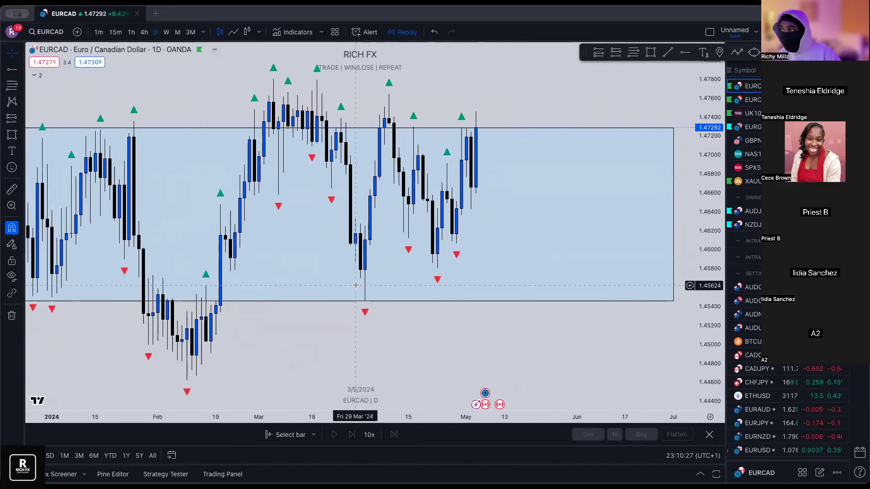
scroll(379, 254, up, 2)
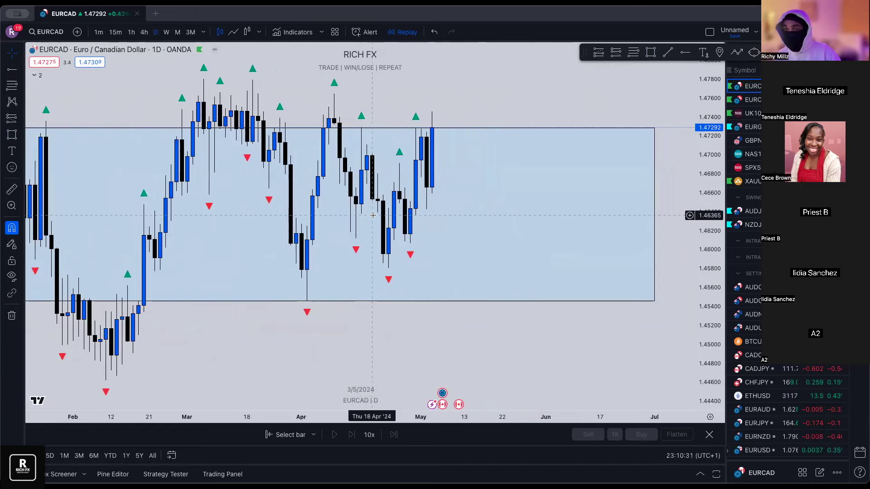
scroll(370, 222, up, 2)
scroll(372, 215, up, 2)
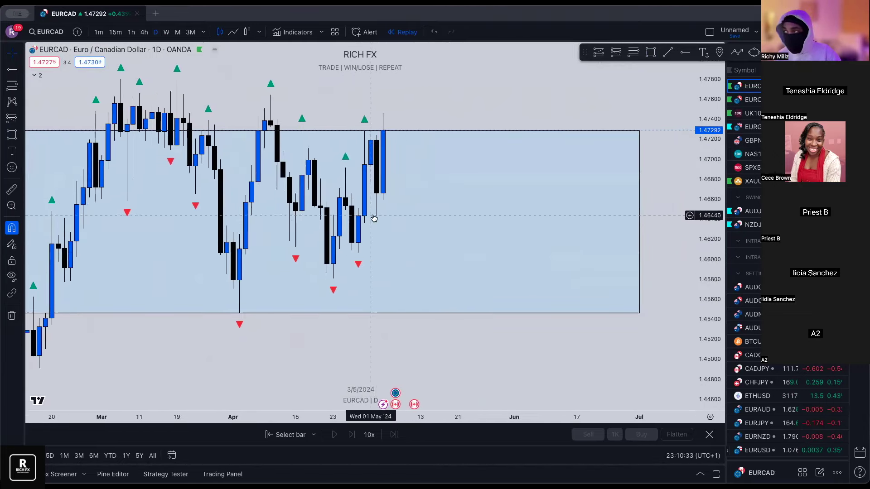
click(650, 52)
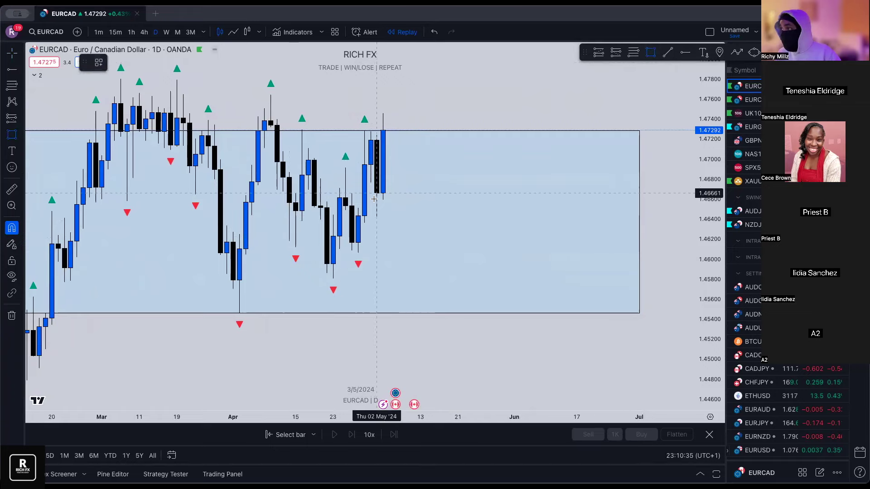
mouse_move(295, 203)
mouse_down()
mouse_move(296, 249)
mouse_move(490, 248)
mouse_up()
click(98, 62)
click(121, 152)
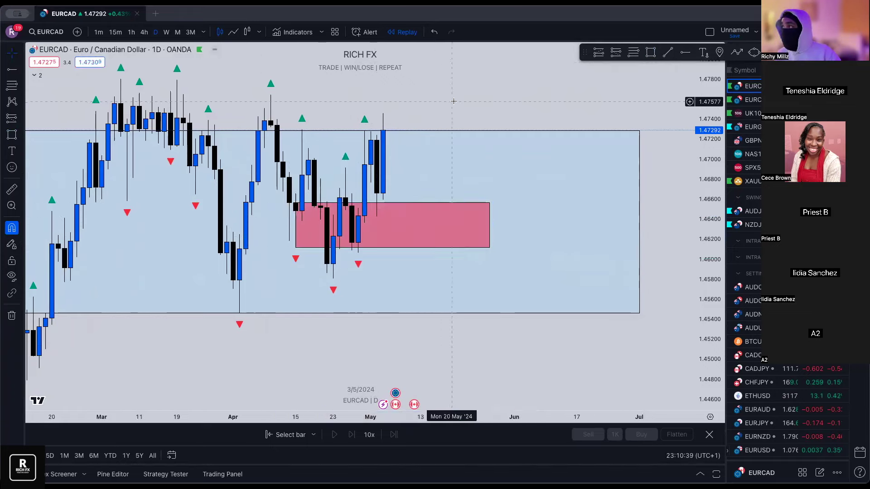
- Draw a Fibonacci retracement from 1.46033 up to the 25 April high, and a rising trend line from 18 April at 1.45829 to about 20 May
click(634, 52)
click(364, 256)
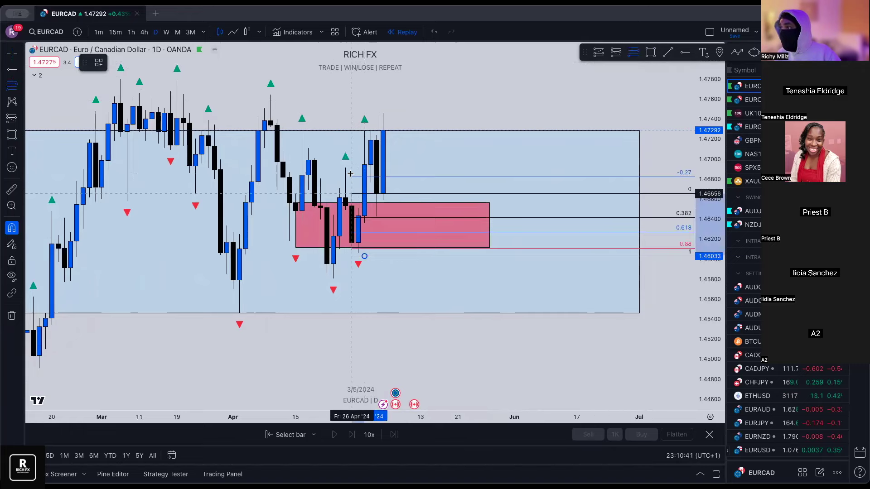
click(345, 168)
click(667, 53)
click(314, 275)
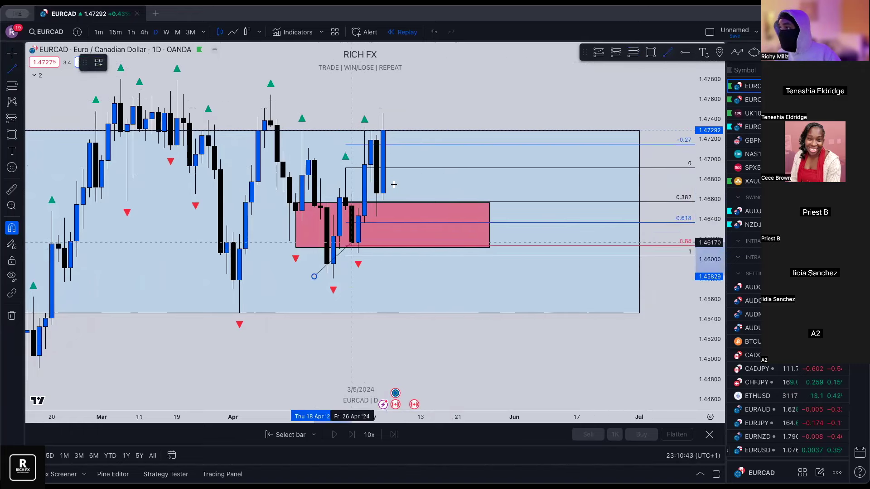
click(451, 133)
- Draw a red zigzag path from the pink zone at 24 April through swings near 1.4695, 1.4645 and 1.4714, ending at 16 May near 1.46345
click(737, 52)
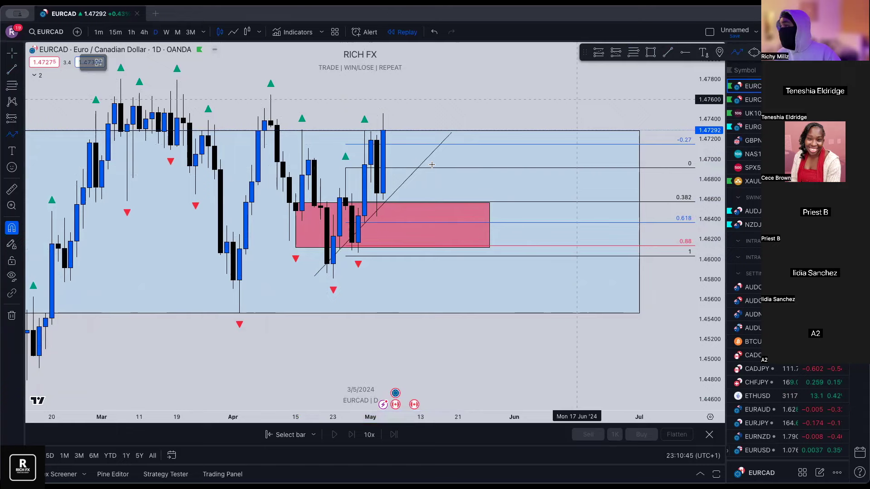
click(339, 249)
click(364, 164)
click(389, 213)
click(415, 145)
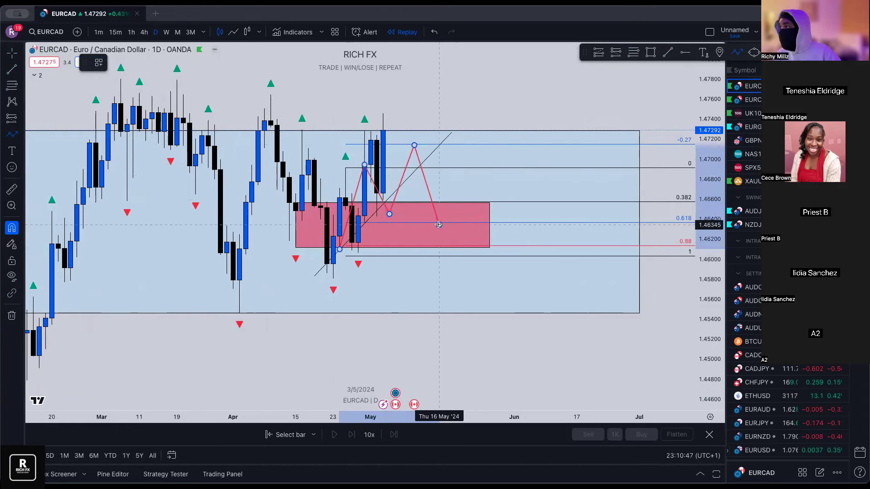
double_click(439, 224)
- Draw a head and shoulders pattern with the left shoulder at 9 April (1.47644), head at 26 April (1.46656) and right shoulder at about 16 May
click(754, 52)
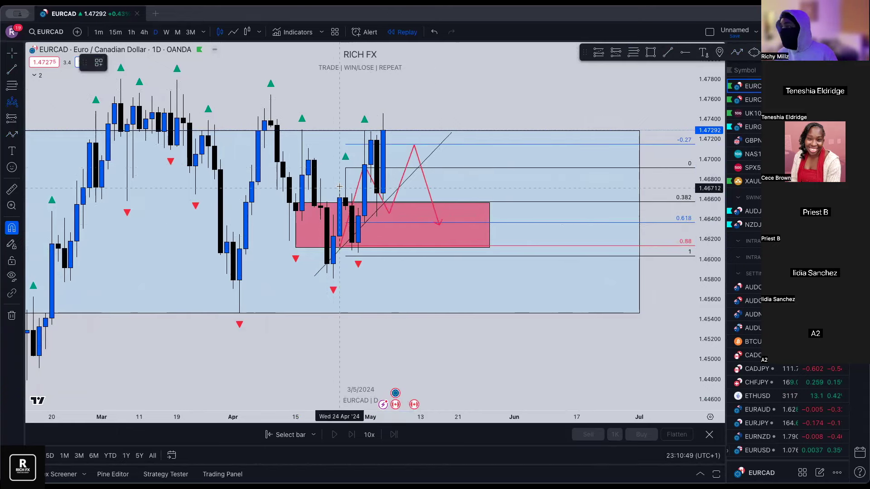
click(271, 95)
click(315, 285)
click(351, 195)
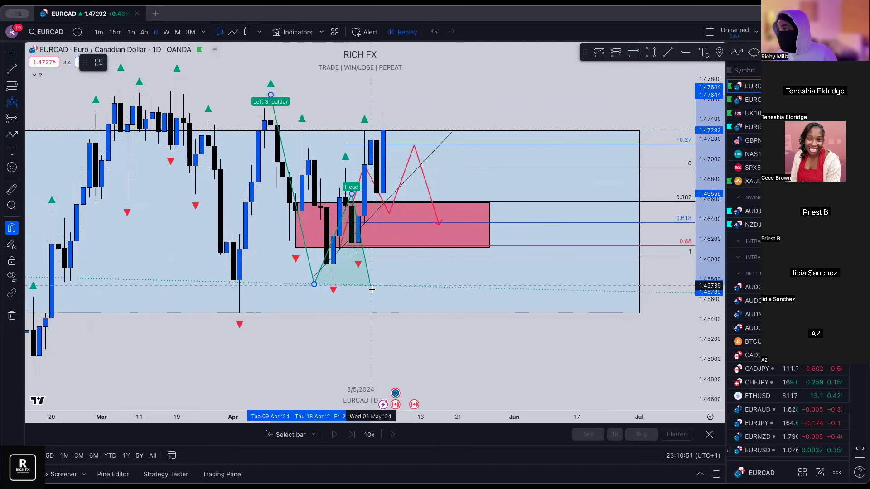
click(371, 291)
click(440, 134)
click(458, 243)
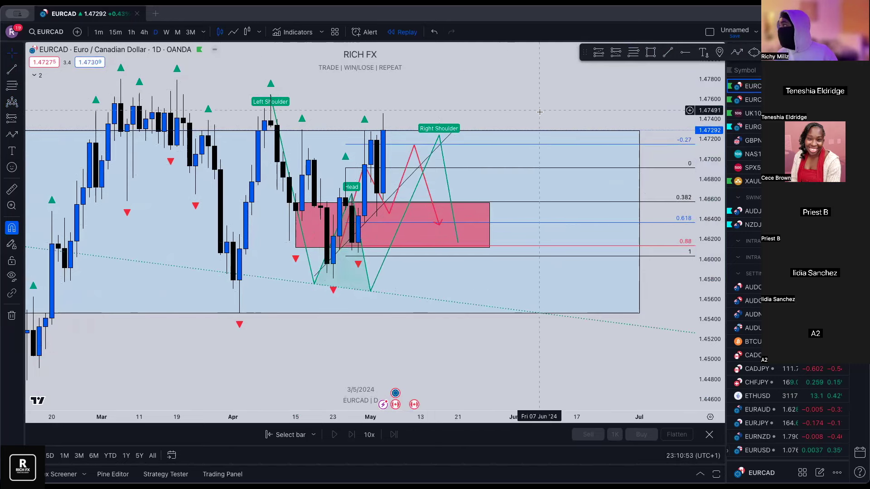
- Draw a circle around the late-April swing low on the EURCAD daily chart
click(754, 52)
click(315, 267)
click(352, 284)
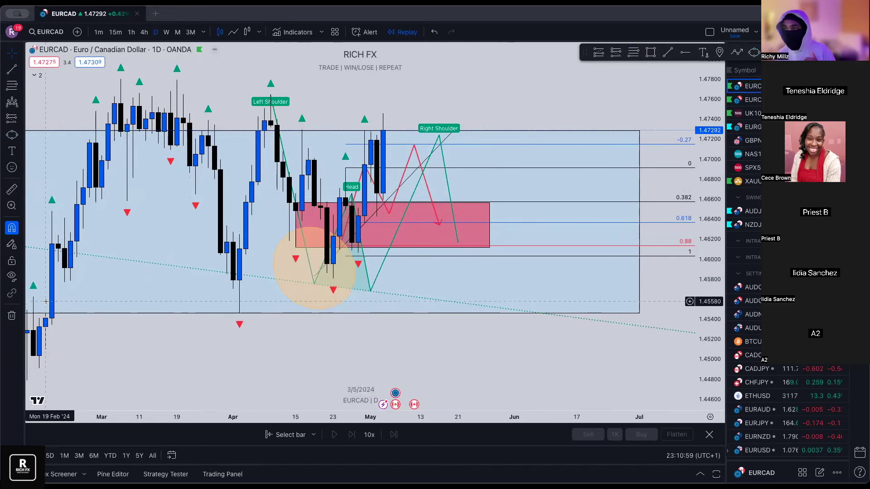
- Remove all drawings from the EURCAD chart and open the GBPCHF chart from the watchlist
click(11, 315)
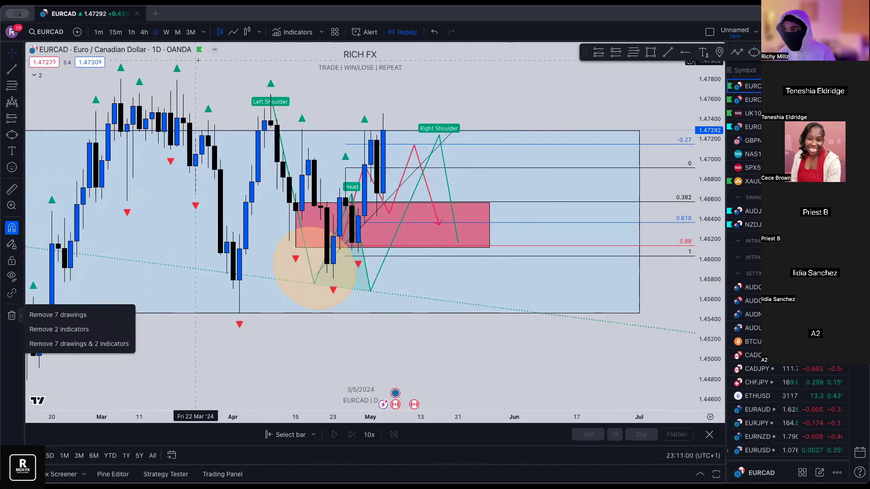
click(62, 317)
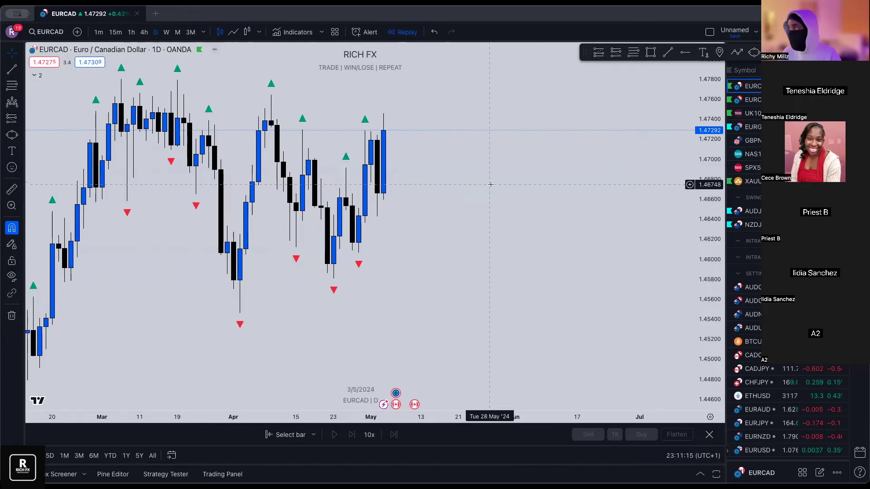
scroll(747, 272, down, 5)
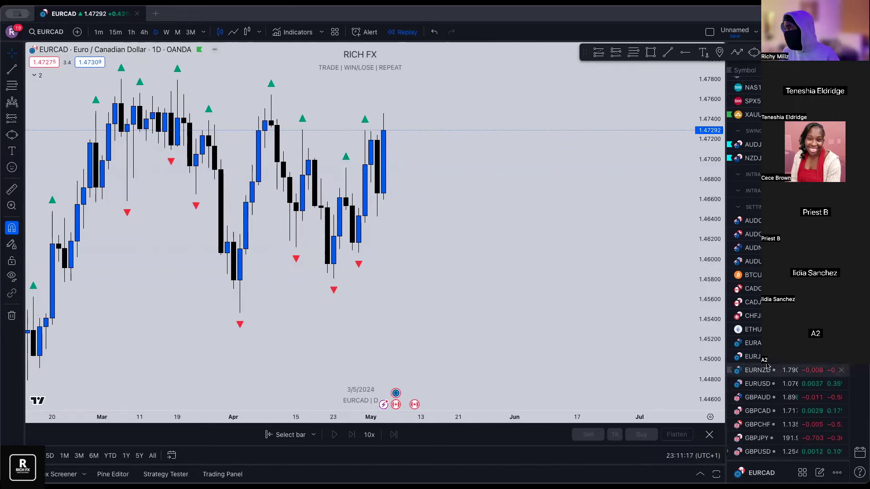
scroll(788, 272, down, 1)
click(757, 406)
scroll(384, 243, down, 3)
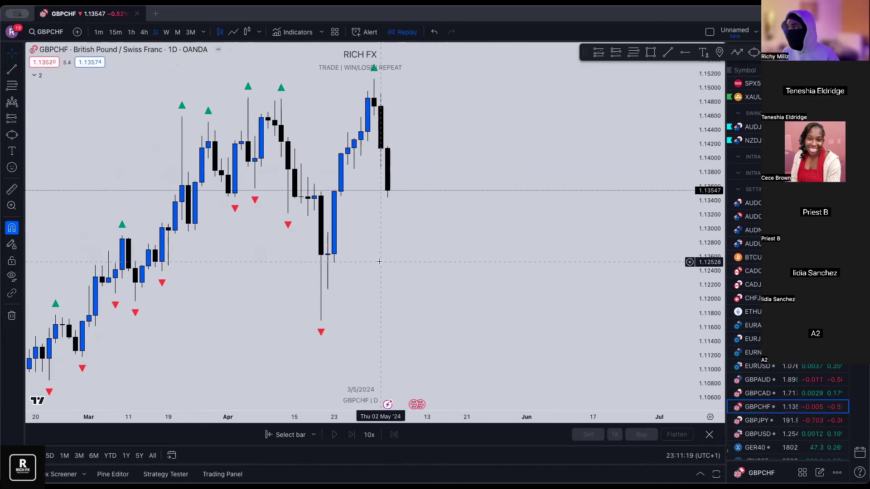
- Draw a rectangle over the 19 April candle's lower wick from 1.12633 to 1.11694, spanning 8 April to 27 May 2024
scroll(382, 242, down, 1)
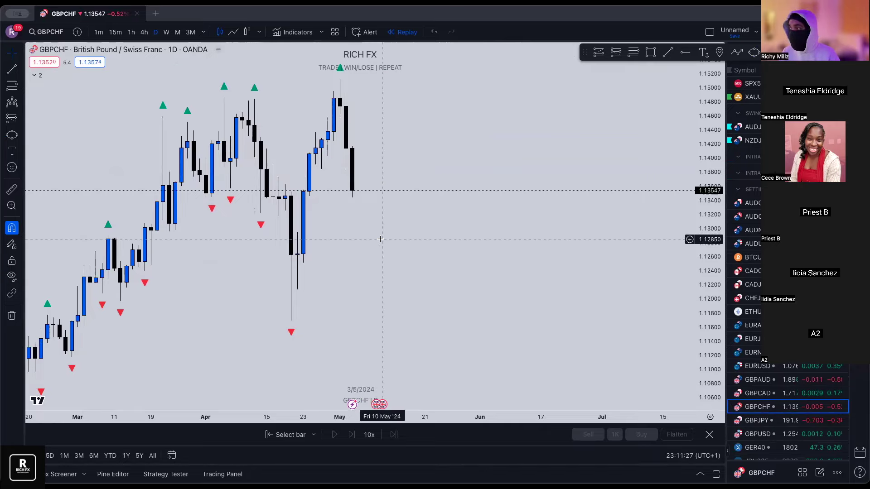
scroll(411, 234, left, 5)
scroll(413, 208, right, 1)
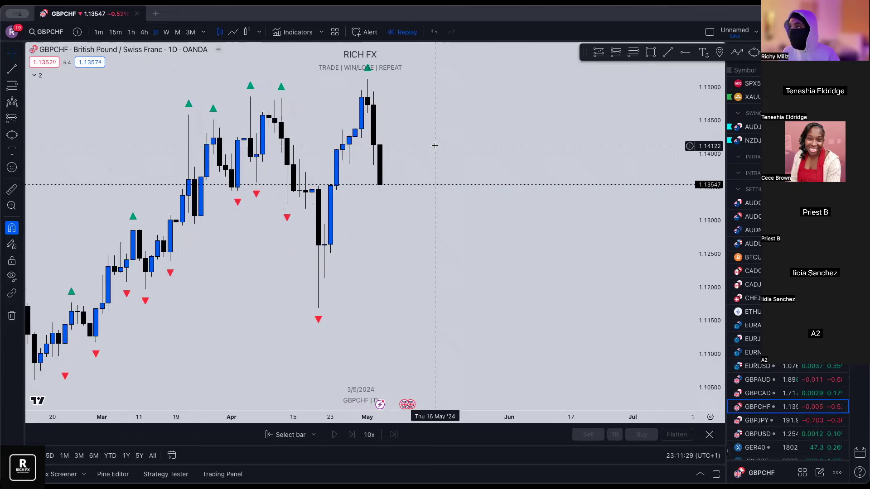
click(649, 53)
scroll(374, 142, up, 2)
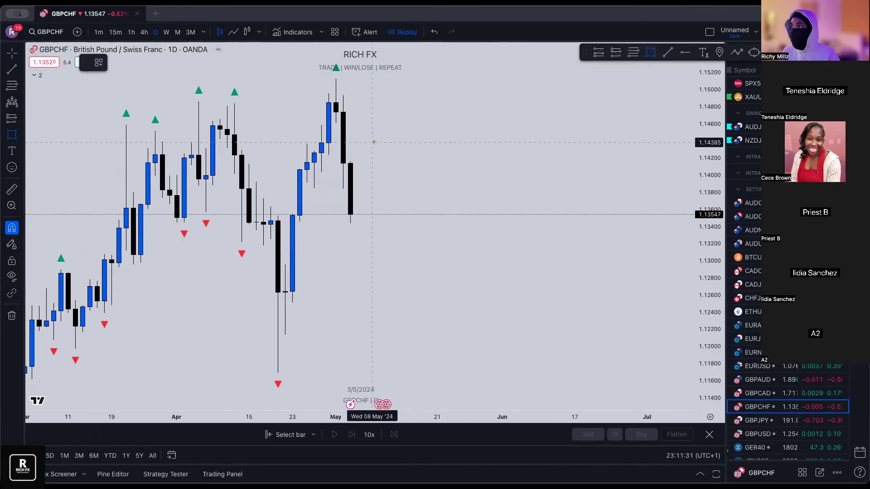
scroll(365, 199, left, 2)
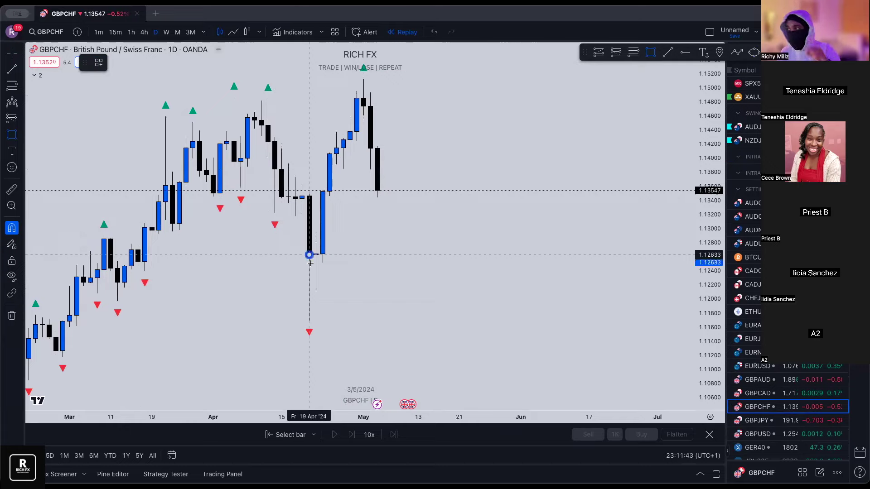
mouse_move(309, 255)
mouse_down()
mouse_move(309, 304)
mouse_move(309, 291)
mouse_move(247, 320)
mouse_up()
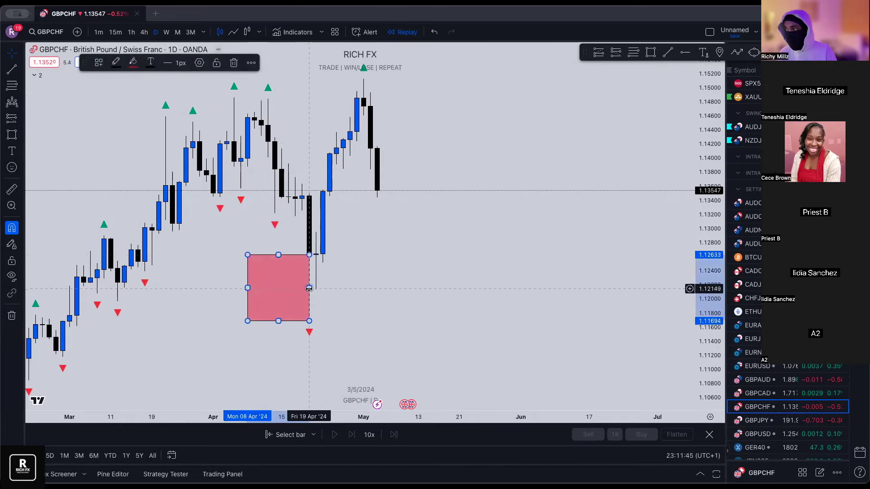
drag(309, 288, 487, 288)
- Apply the blue "xxxxxxxxxxx" drawing template to the rectangle
click(98, 62)
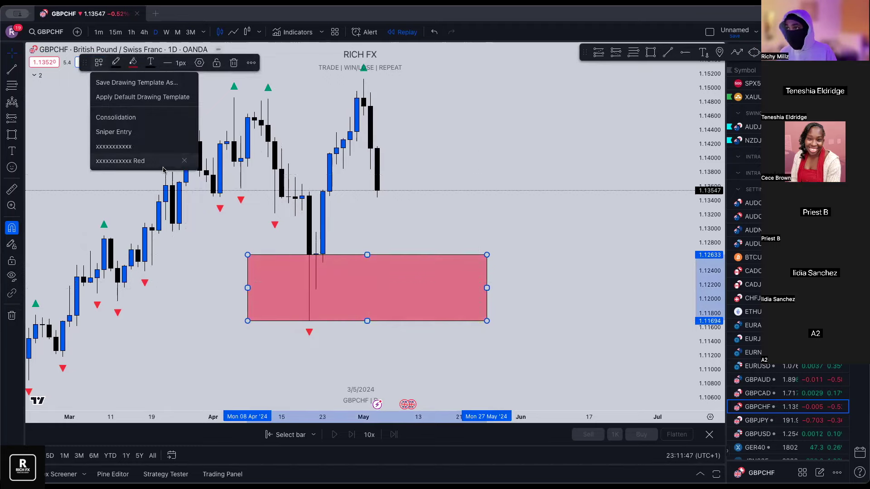
click(149, 159)
click(98, 63)
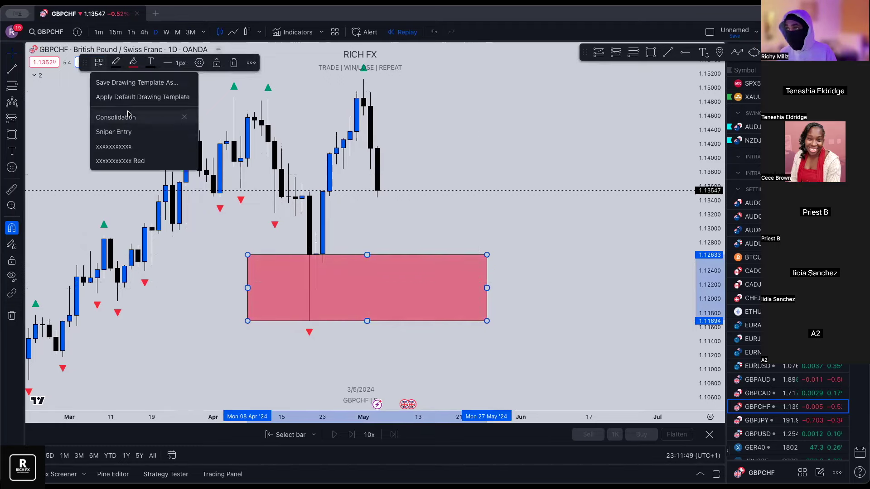
click(135, 143)
- Delete the blue rectangle below the April low on the GBPCHF chart
click(650, 52)
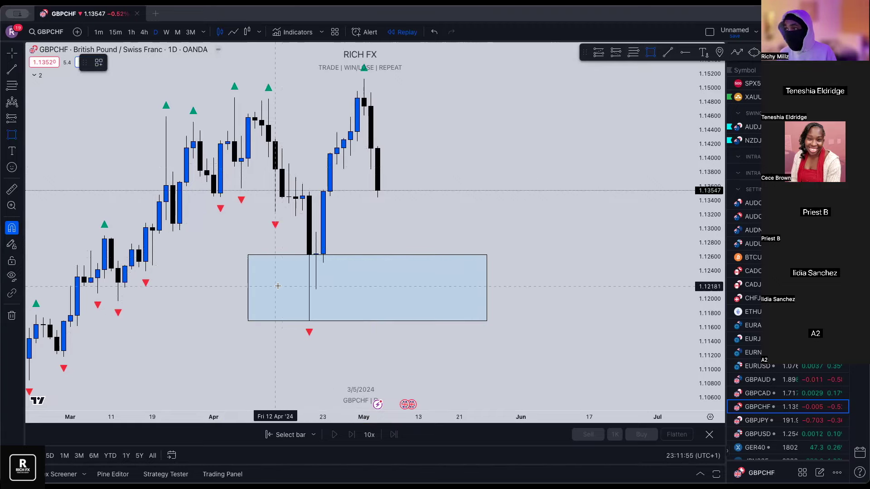
scroll(90, 234, down, 2)
scroll(287, 204, up, 2)
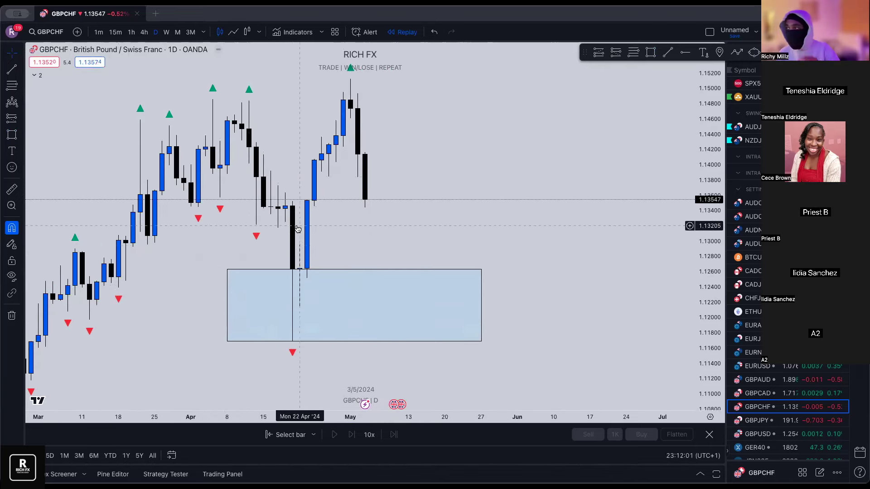
click(354, 270)
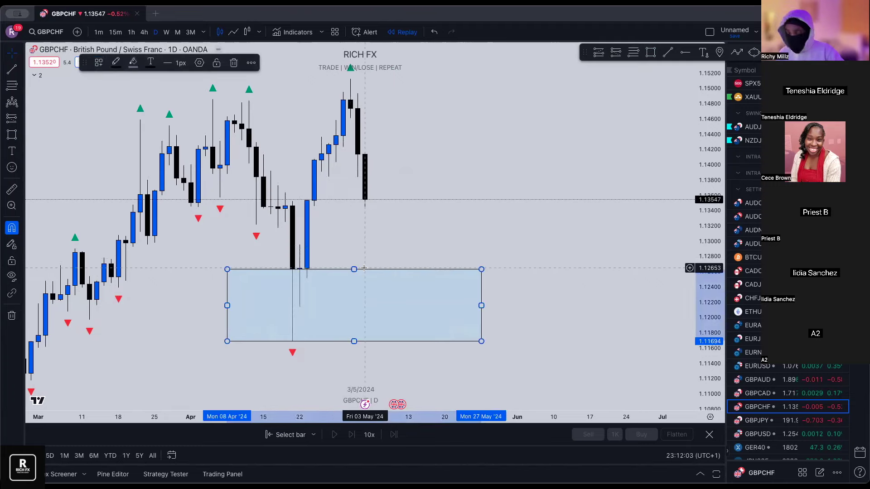
key(Delete)
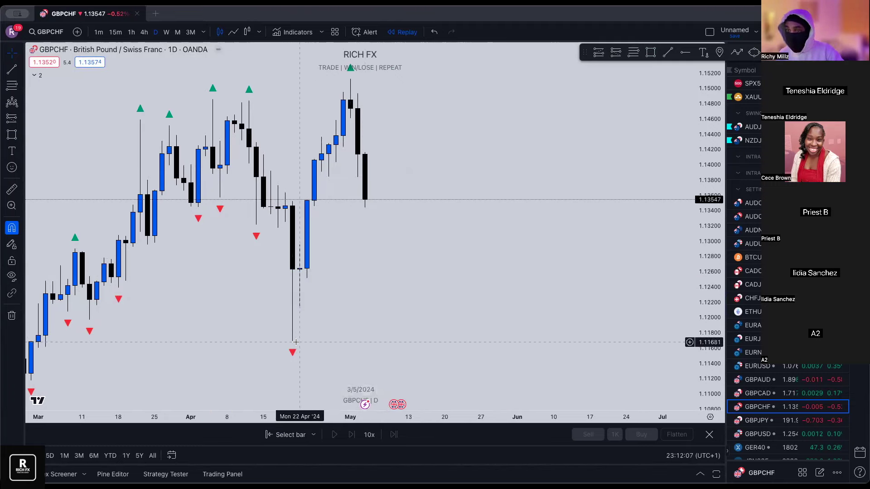
- Draw a rectangle around the 19 April candle from 1.13468 down to 1.11694, with its right edge at 16 May 2024
scroll(291, 223, up, 1)
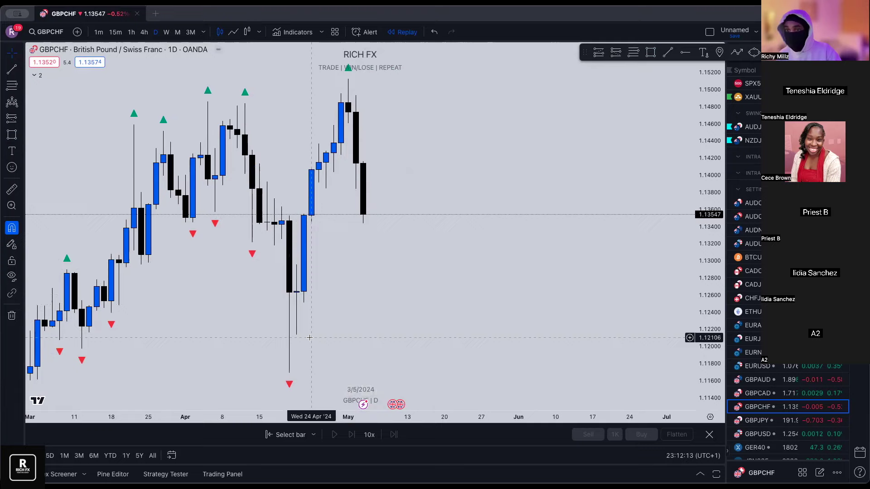
scroll(350, 320, down, 1)
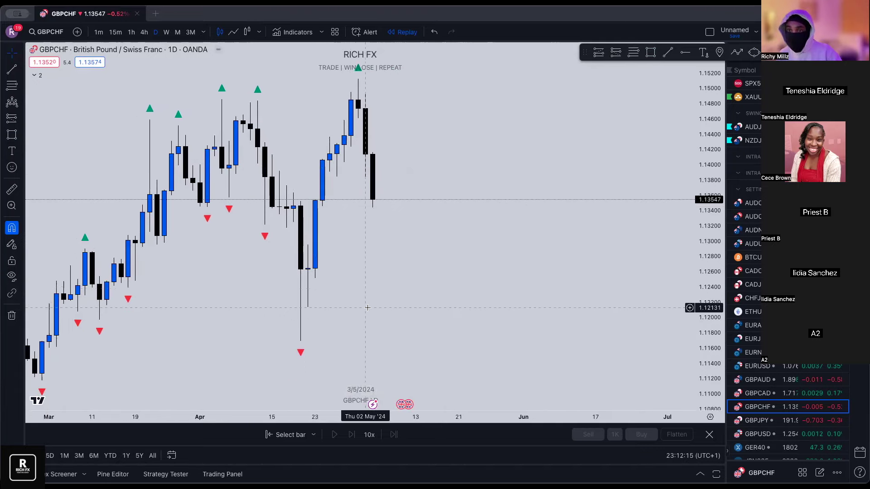
scroll(354, 296, left, 1)
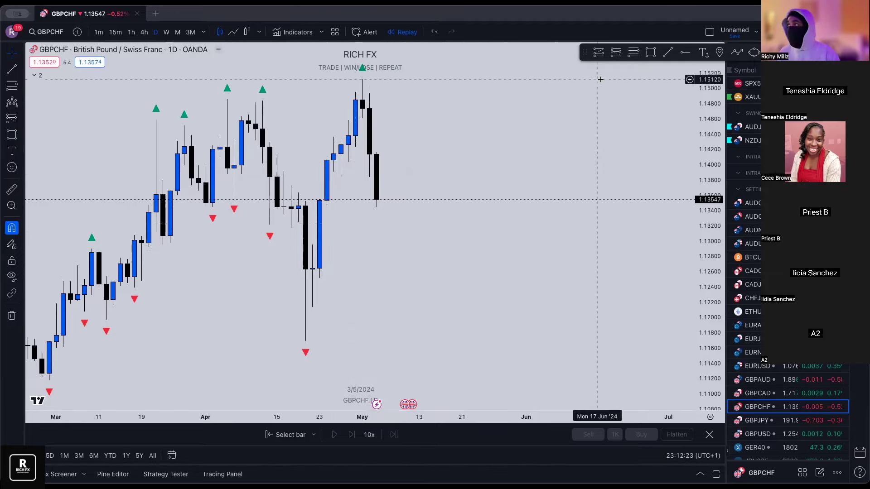
click(651, 52)
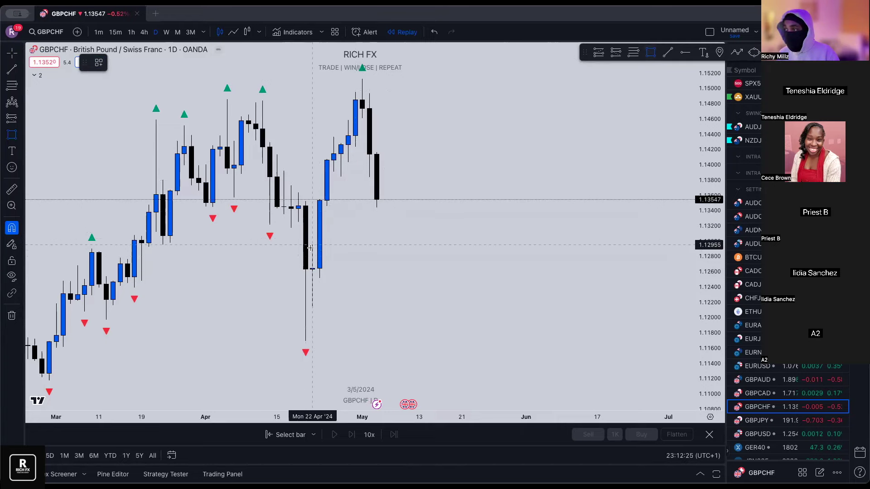
drag(305, 207, 305, 341)
drag(87, 256, 440, 268)
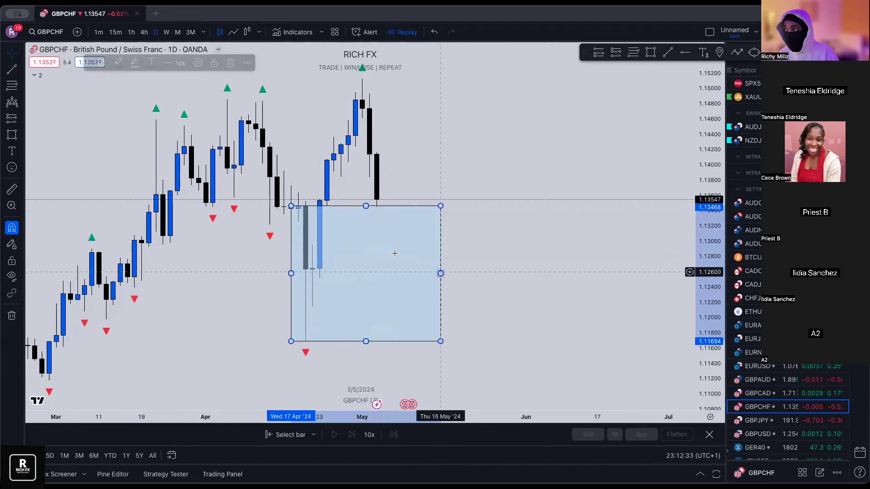
- Lower the rectangle's top edge to 1.12633 so it frames the 19 April lower wick, adjust its left edge, and shift it slightly later in time
drag(292, 236, 303, 230)
drag(373, 206, 373, 268)
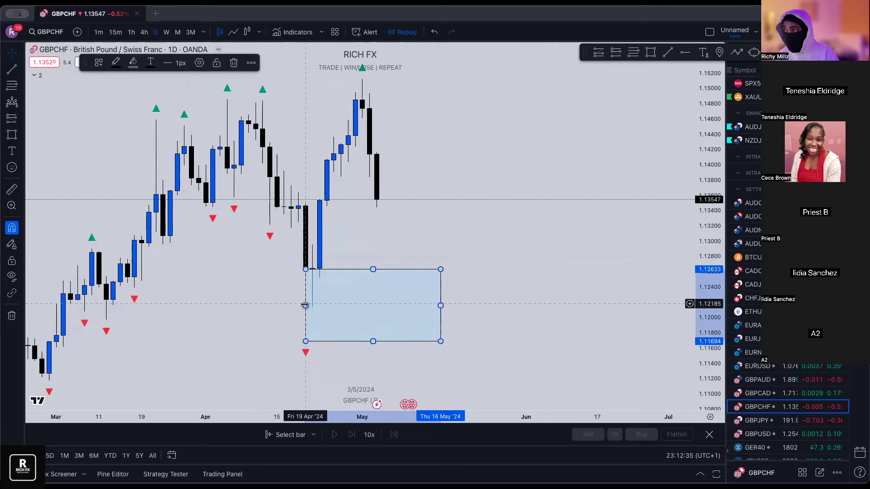
drag(305, 305, 256, 305)
click(352, 265)
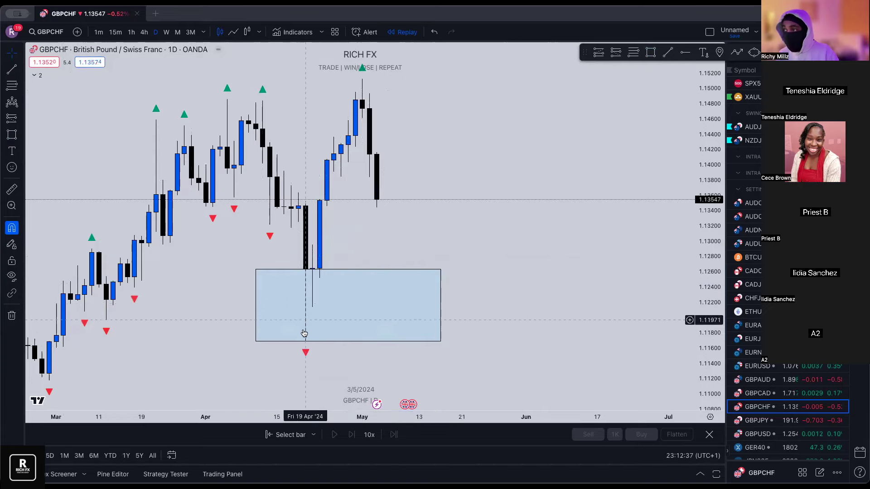
scroll(319, 299, down, 2)
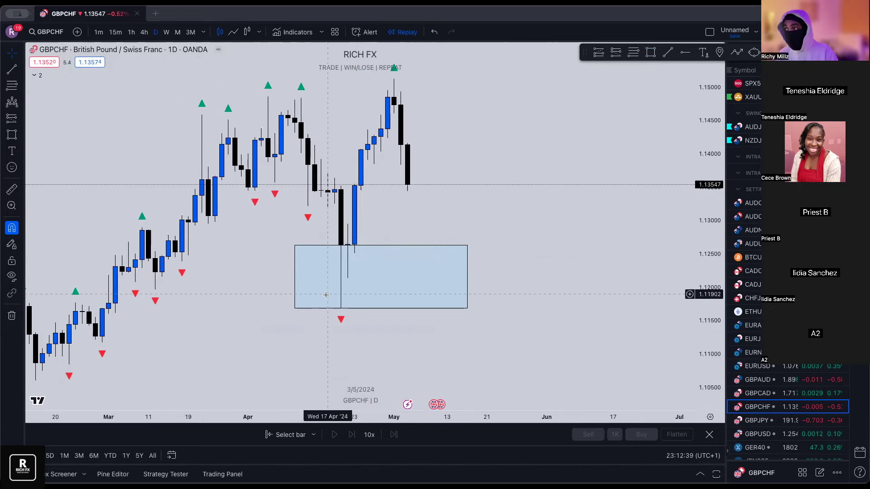
drag(465, 271, 491, 272)
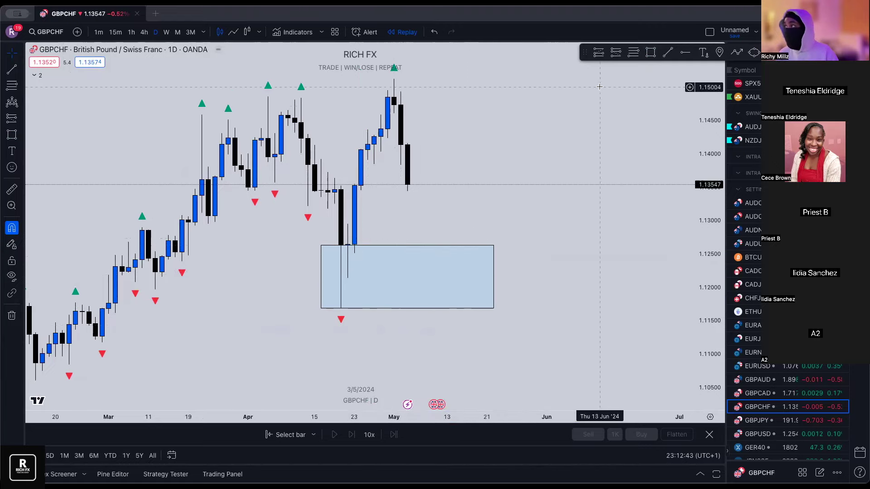
- Draw a second rectangle over the 12 April candle's lower wick, about 1.1320 to 1.1385, widened to both sides
key(alt+shift+r)
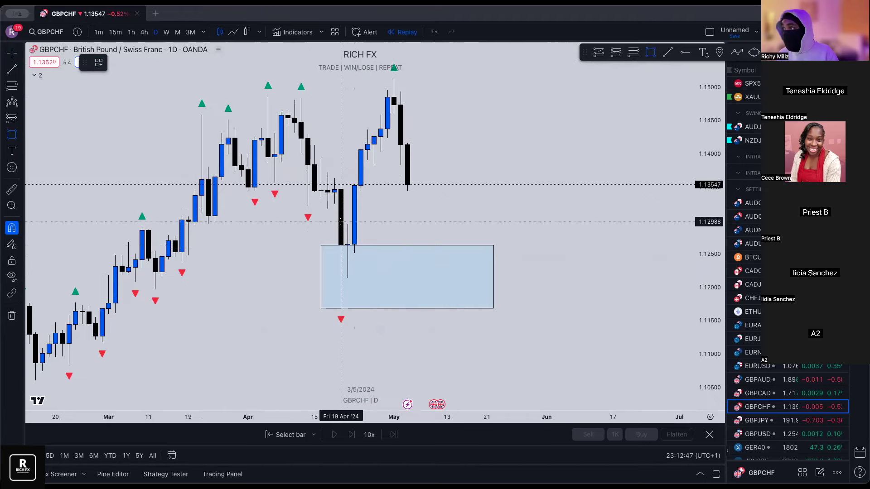
mouse_move(308, 206)
mouse_down()
mouse_move(307, 164)
mouse_move(141, 181)
mouse_up()
drag(308, 185, 519, 181)
- On the weekly timeframe, draw a rectangle over the upper wicks from 1.13998 to 1.14860 and apply the "xxxxxxxxxxx Red" template
text(1w)
key(Return)
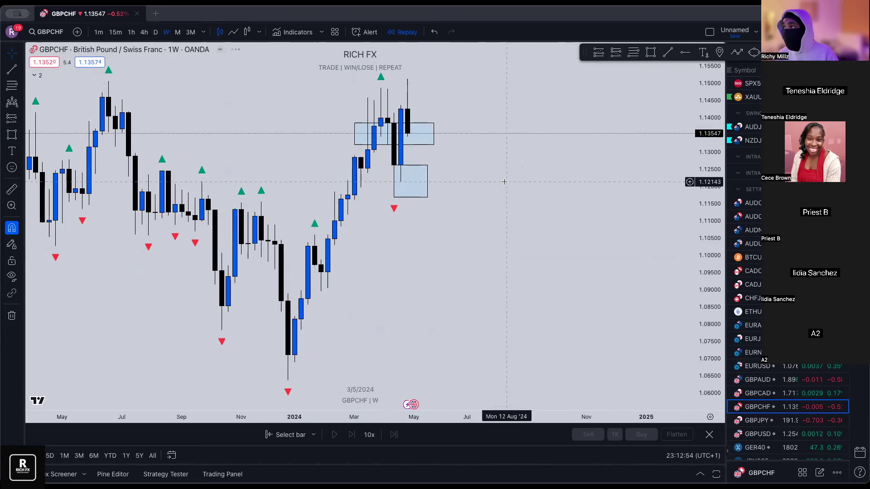
key(alt+shift+r)
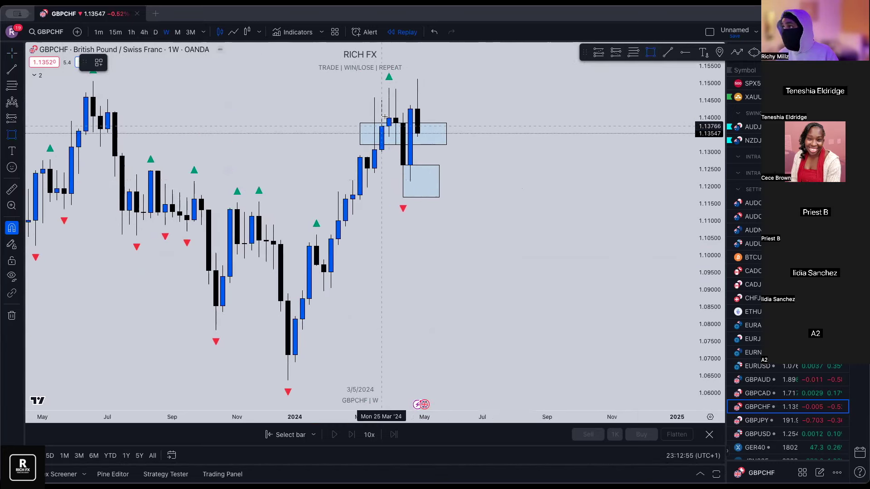
mouse_move(388, 118)
mouse_down()
mouse_move(346, 88)
mouse_move(475, 103)
mouse_up()
click(100, 63)
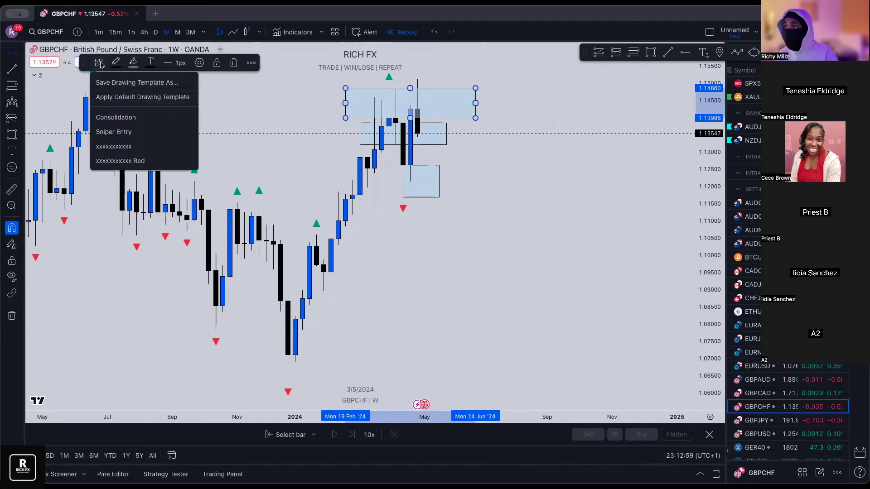
click(141, 162)
- Extend the red rectangle's left edge back to the 5 June 2023 weekly candle
scroll(668, 146, up, 1)
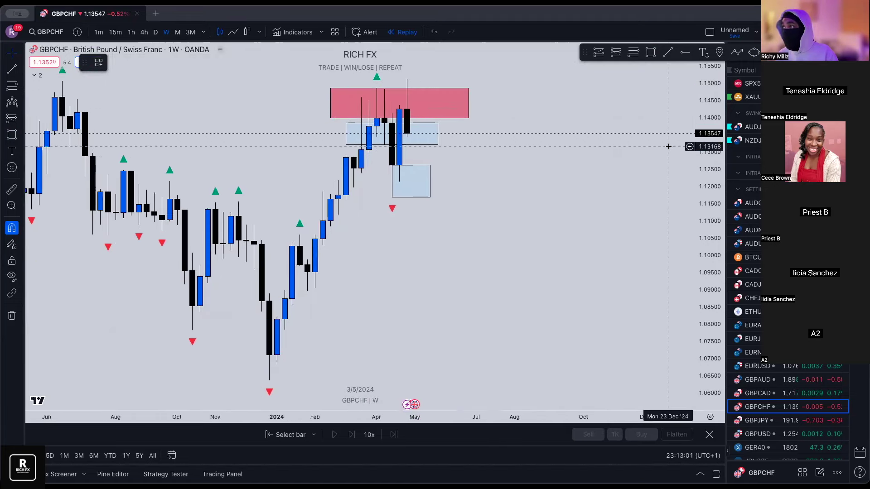
scroll(472, 104, down, 1)
click(392, 100)
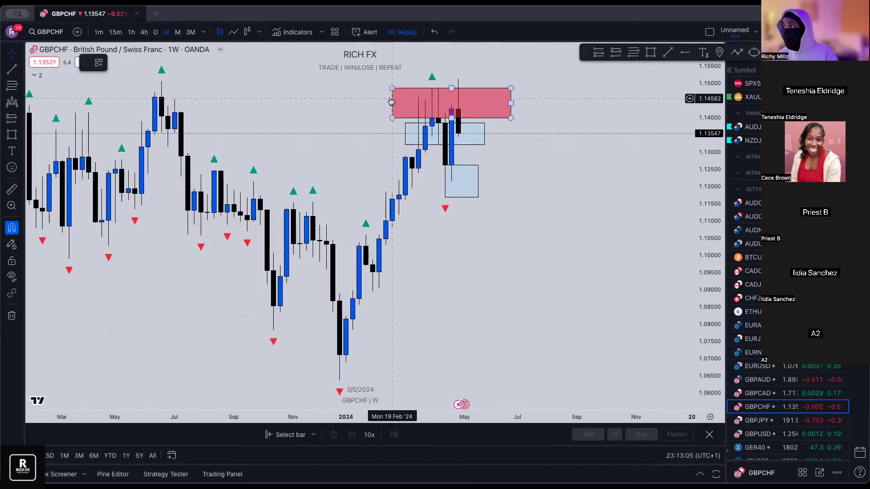
drag(392, 103, 115, 103)
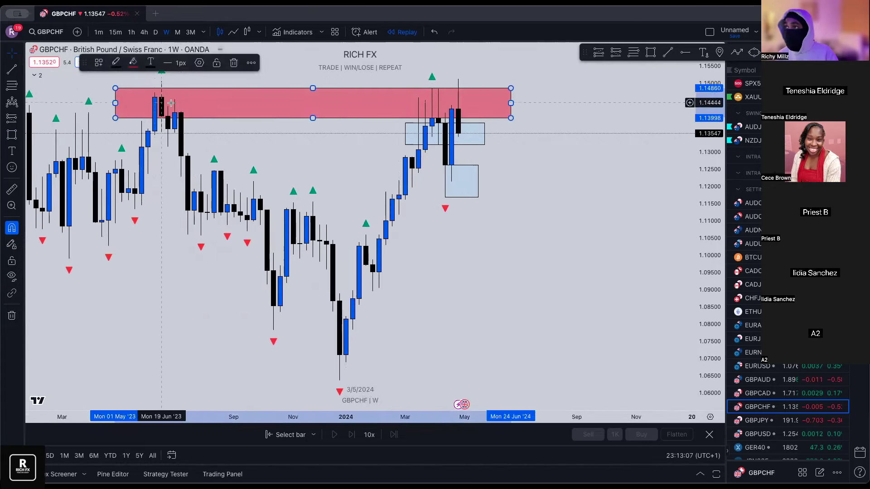
scroll(170, 110, down, 2)
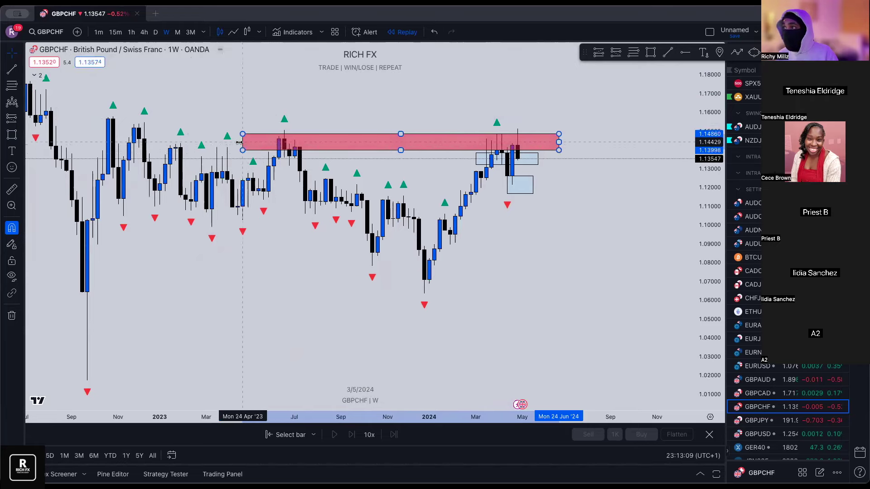
drag(243, 142, 278, 141)
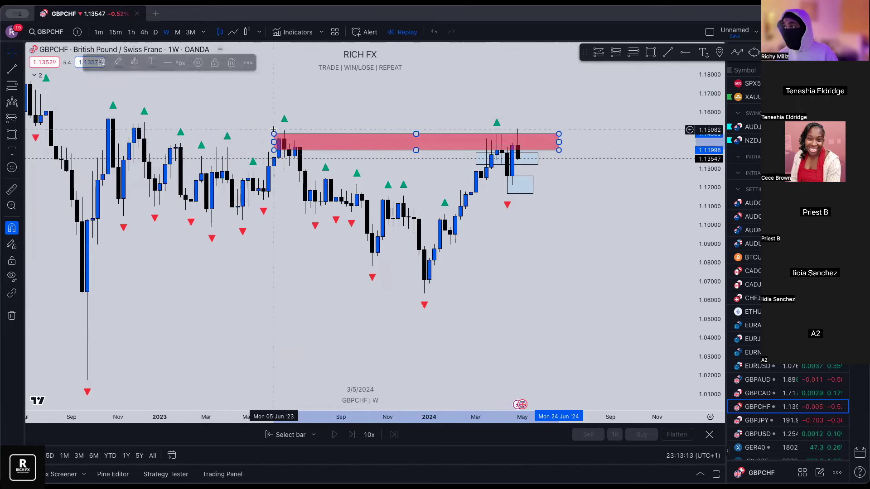
scroll(390, 113, up, 2)
scroll(390, 114, up, 3)
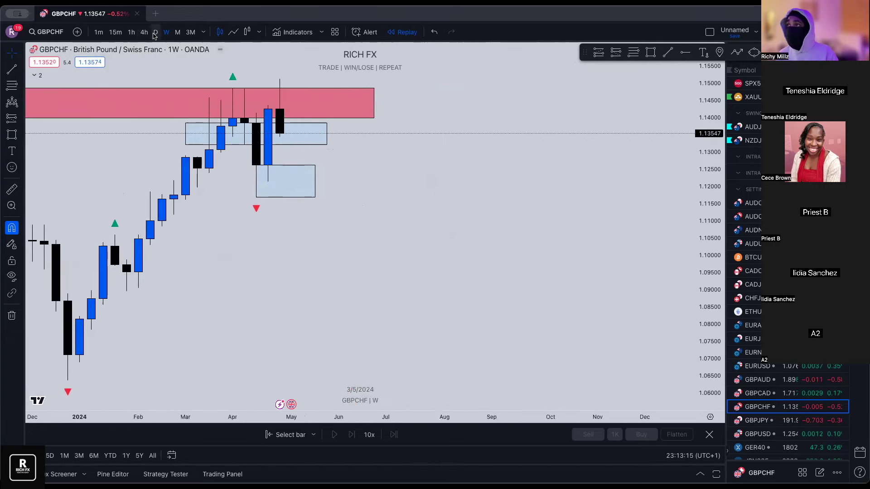
- On the monthly timeframe, draw a red rectangle over the June 2023 candle's upper wick, about 1.1367 to 1.1505, extending past the latest candle
click(178, 31)
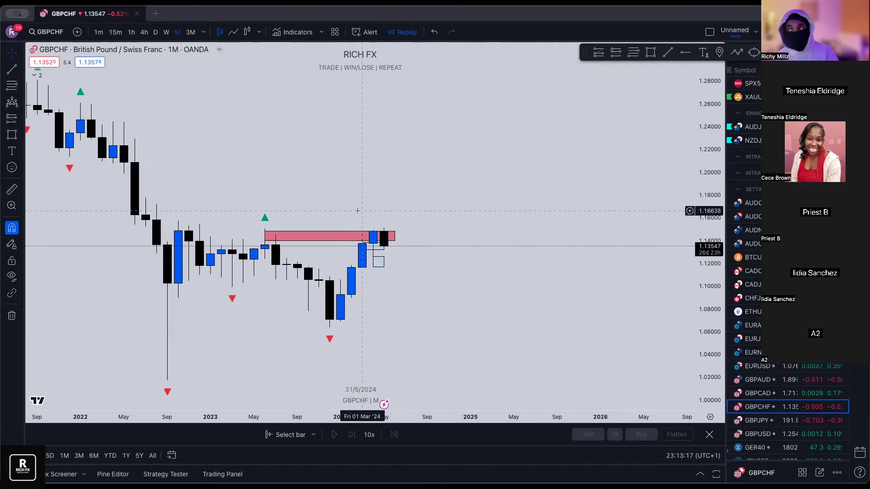
scroll(357, 211, up, 1)
scroll(476, 190, up, 2)
click(196, 202)
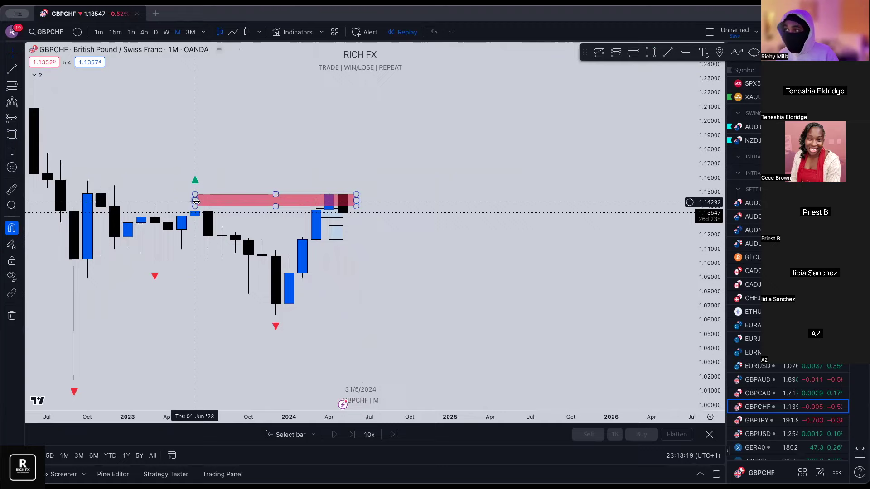
click(208, 180)
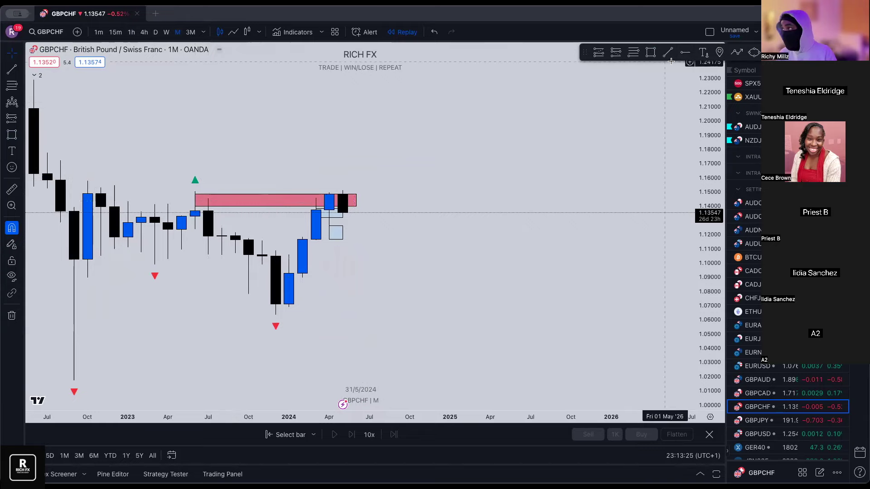
click(651, 53)
mouse_move(195, 211)
mouse_down()
mouse_move(195, 191)
mouse_move(370, 192)
mouse_up()
- On the daily timeframe, extend the right edge of the upper blue rectangle to about 12 June 2024
click(155, 32)
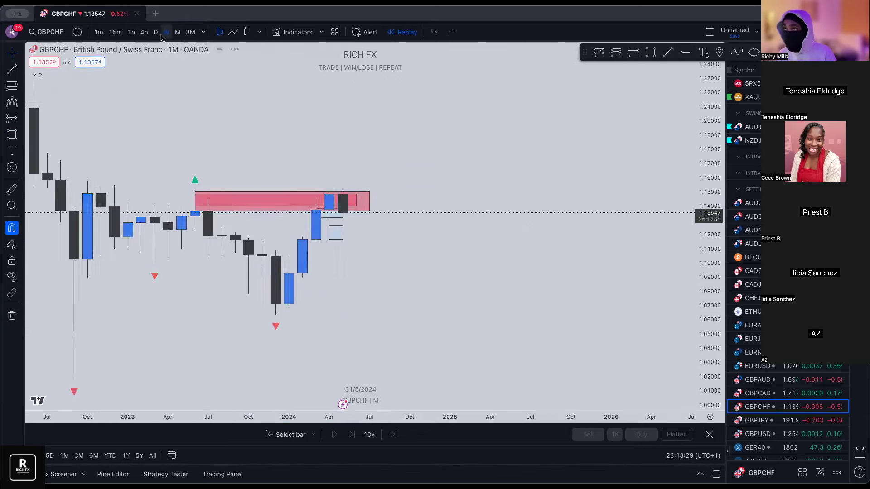
scroll(350, 172, up, 5)
scroll(351, 172, down, 5)
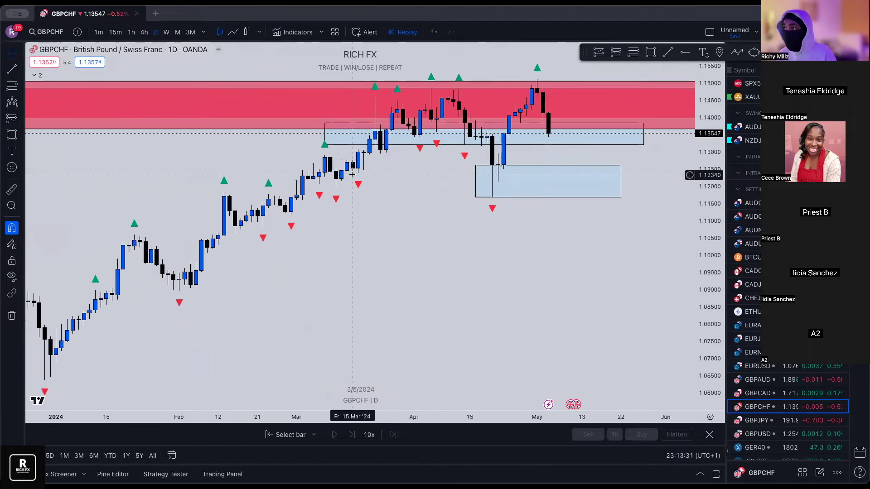
scroll(349, 159, up, 4)
scroll(348, 144, up, 3)
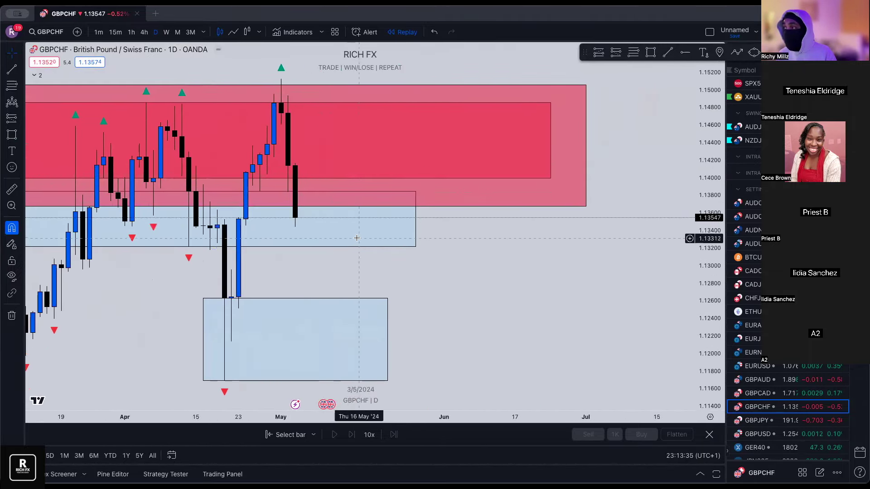
click(416, 220)
scroll(426, 219, left, 2)
drag(438, 219, 517, 220)
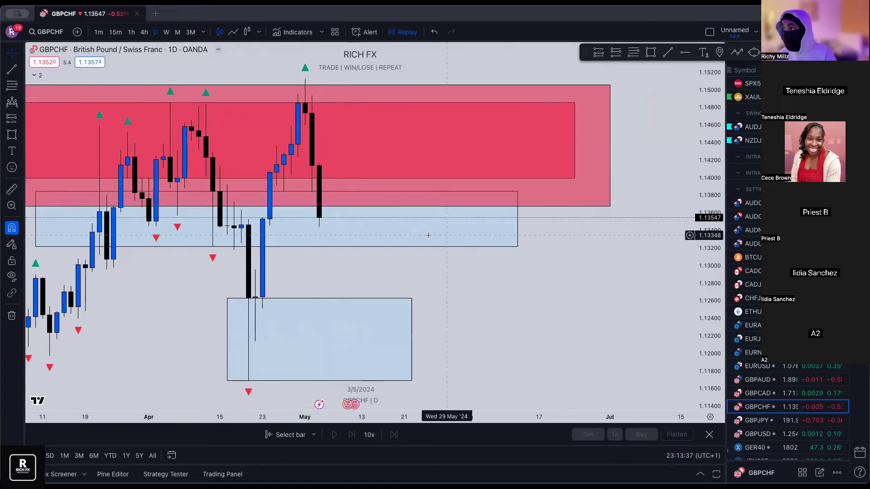
scroll(369, 249, left, 2)
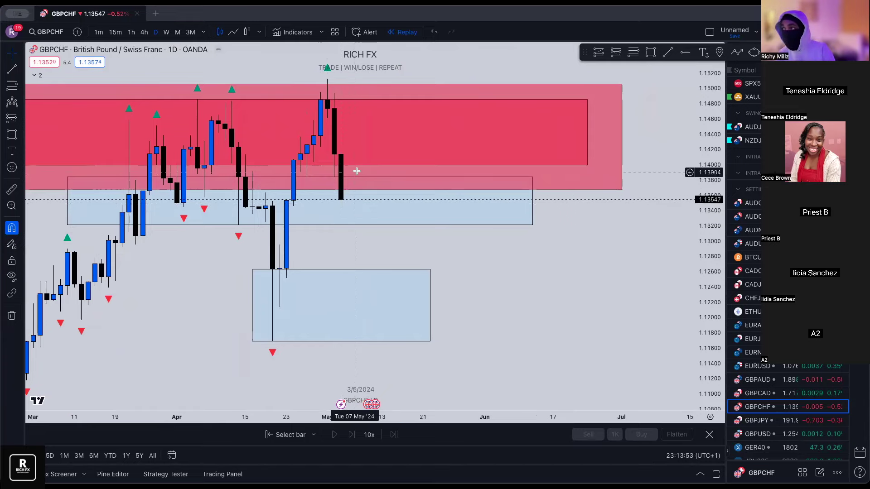
click(350, 194)
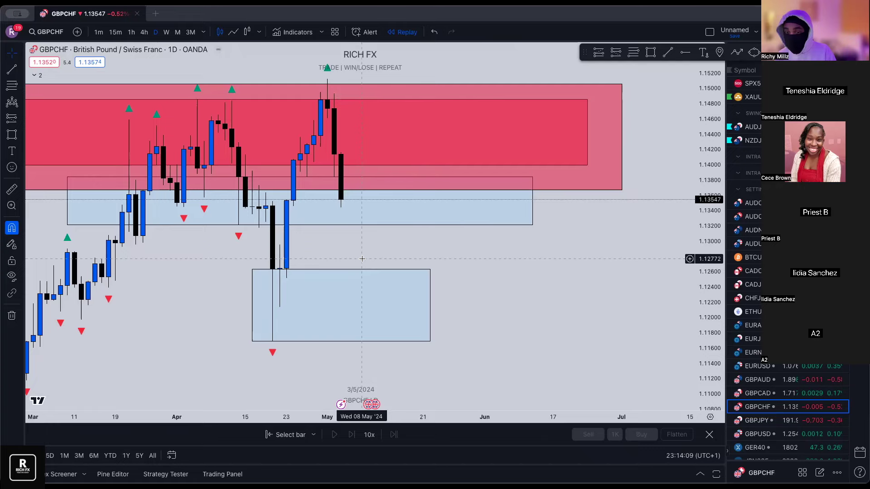
scroll(347, 246, down, 3)
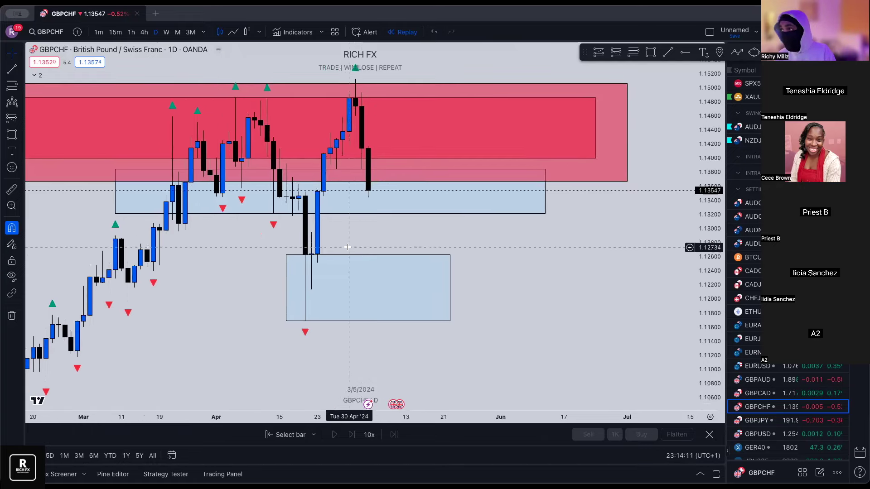
scroll(367, 160, up, 1)
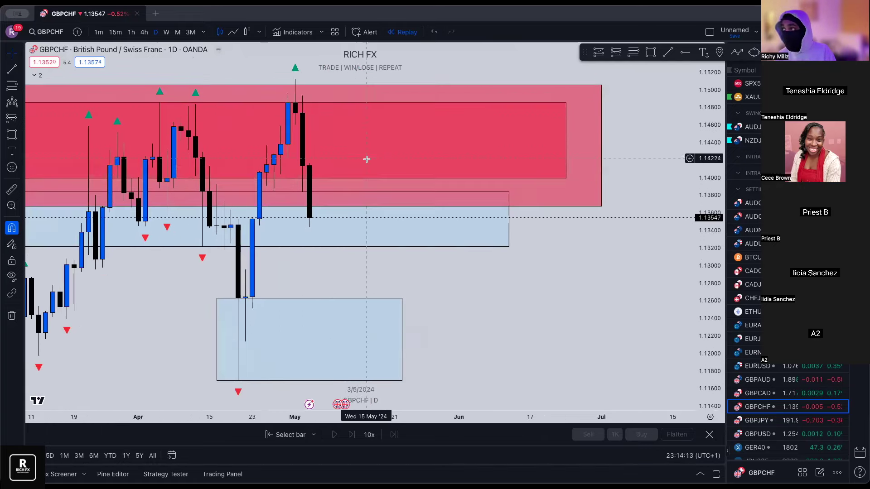
scroll(113, 122, left, 1)
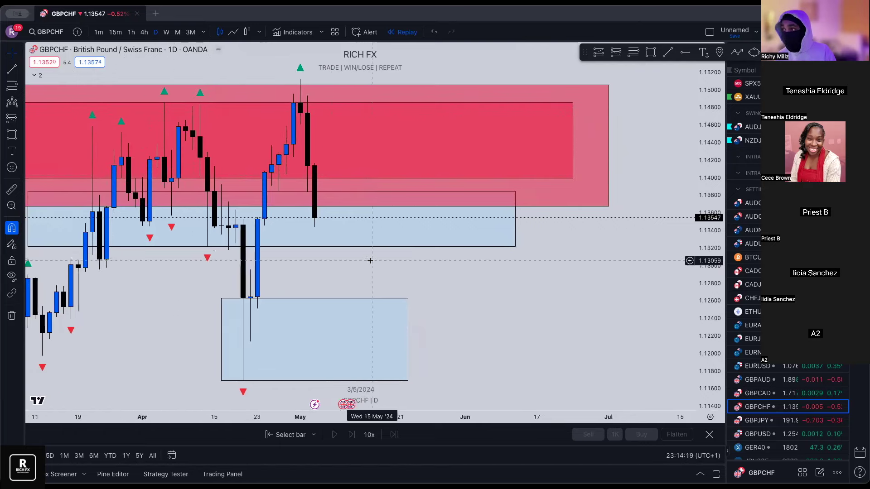
scroll(309, 228, up, 1)
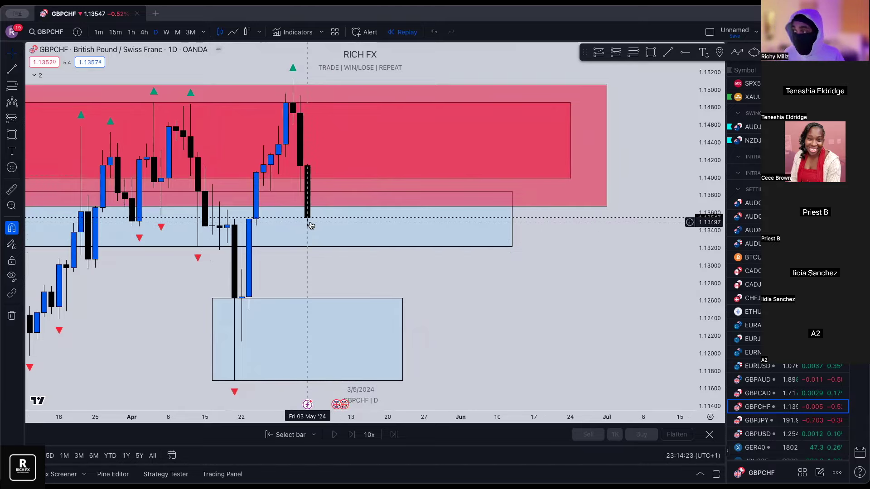
scroll(317, 227, down, 2)
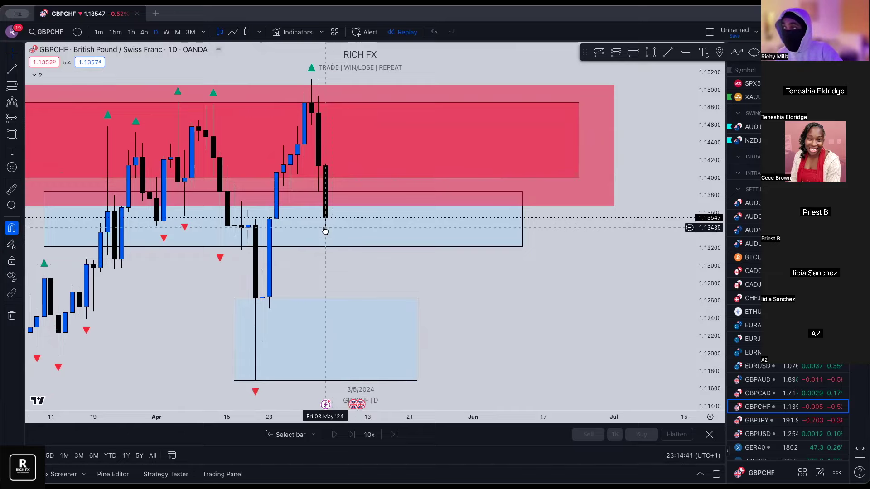
- On the 1-hour timeframe, draw a horizontal trend line from the 3 May 18:00 high at 1.13648 to 6 May 12:00
click(131, 32)
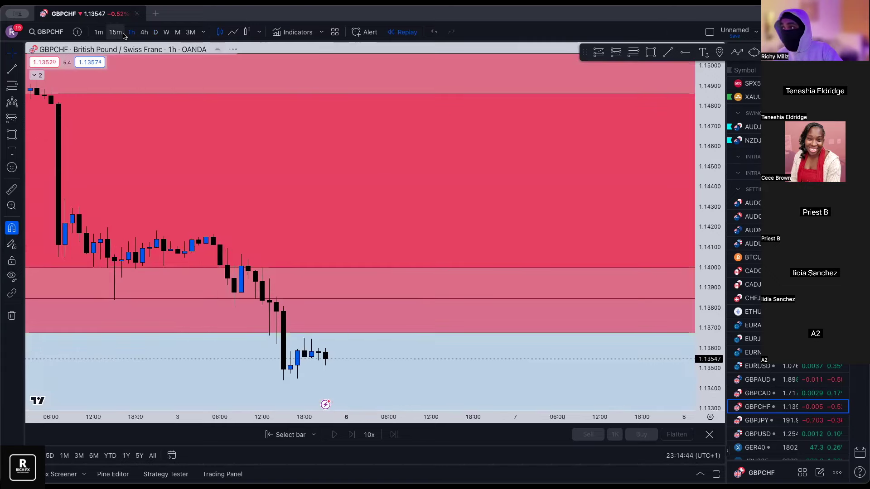
scroll(381, 252, up, 8)
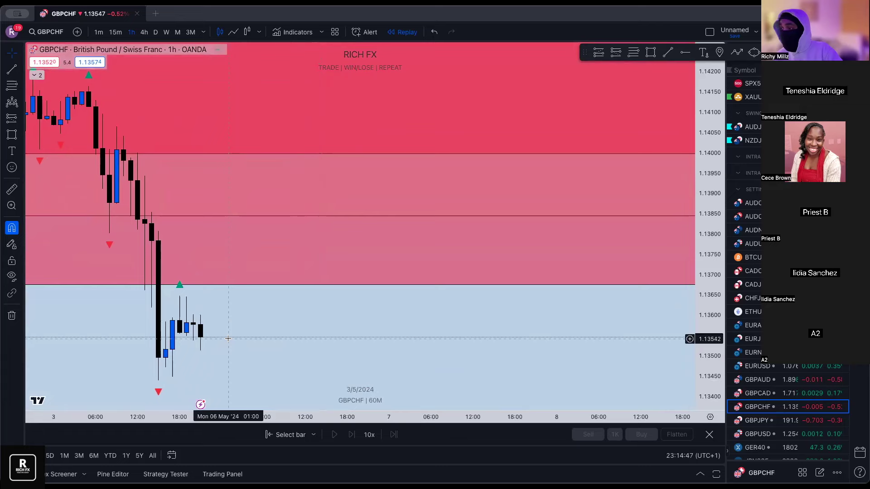
scroll(234, 321, left, 3)
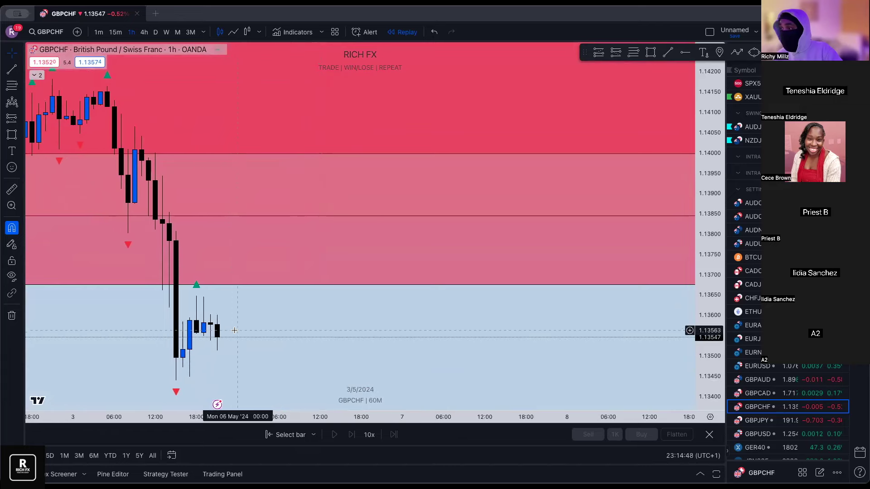
click(668, 52)
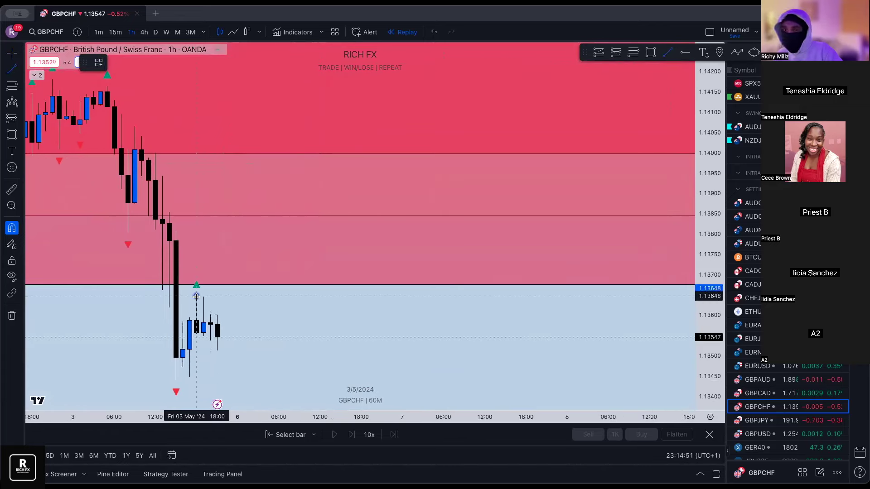
click(319, 306)
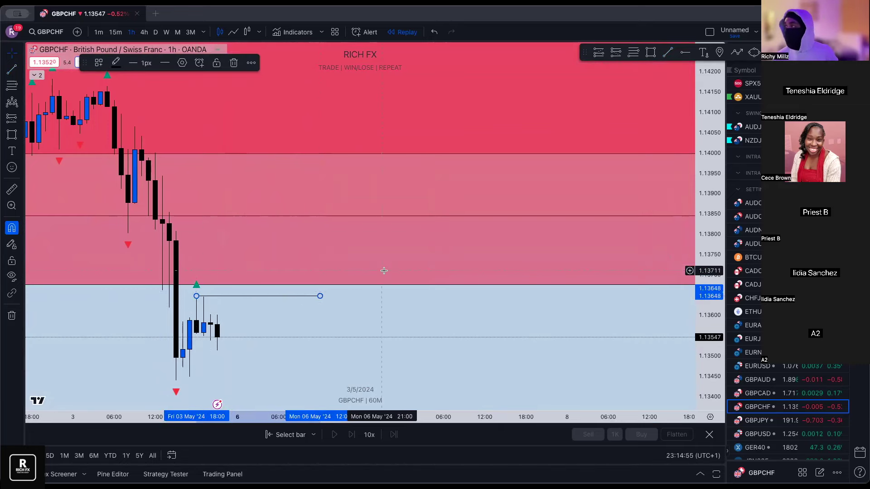
scroll(583, 210, down, 1)
click(417, 220)
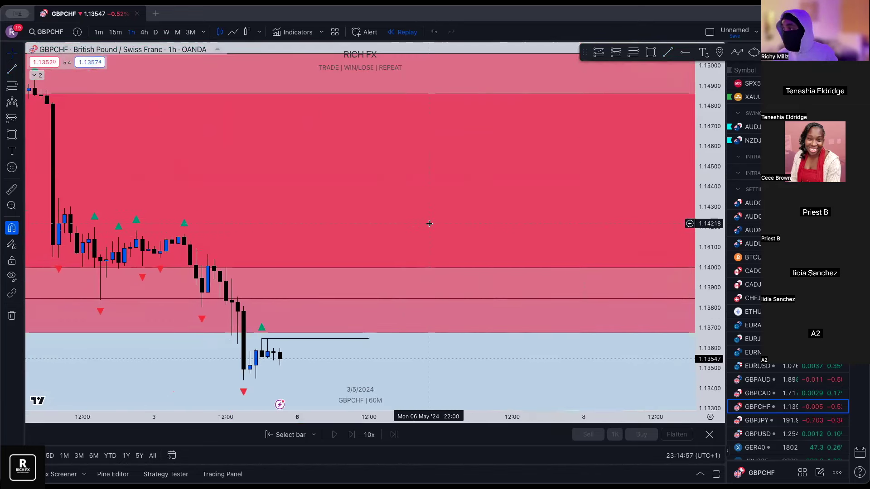
- Draw a path arrow rising from beside the latest candle through the horizontal line to about 1.1371 in the red zone
click(737, 52)
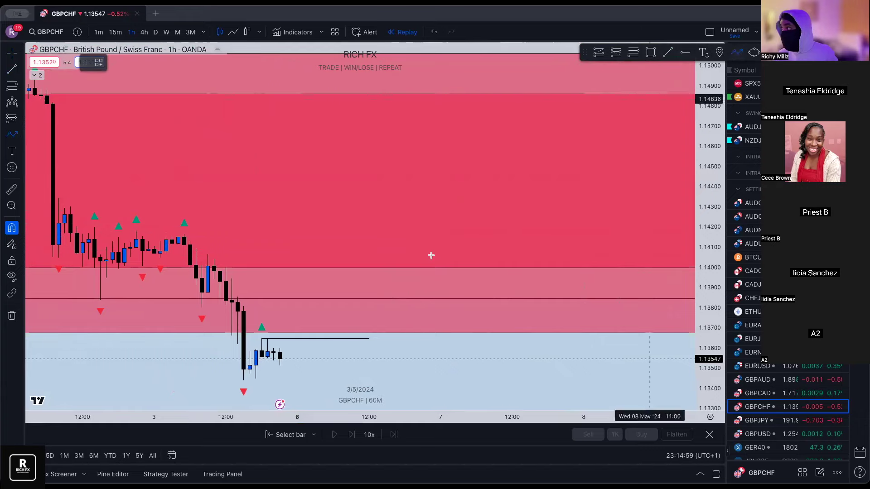
click(285, 360)
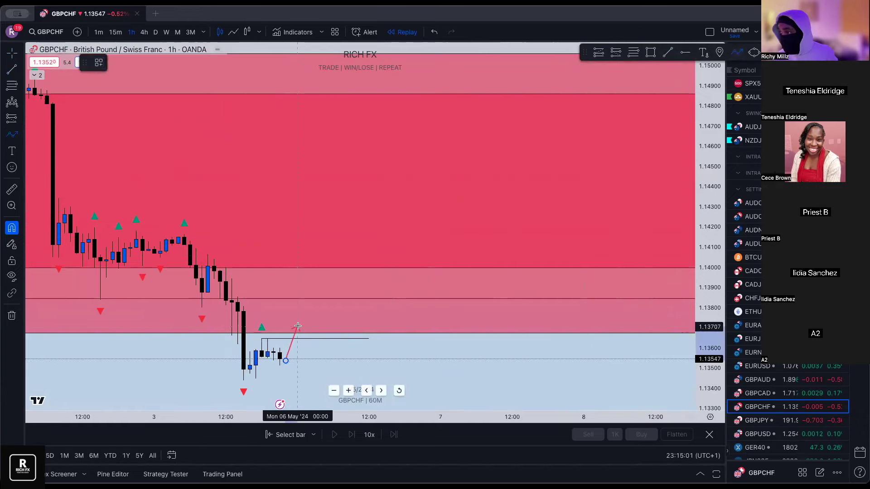
click(298, 325)
scroll(195, 292, up, 2)
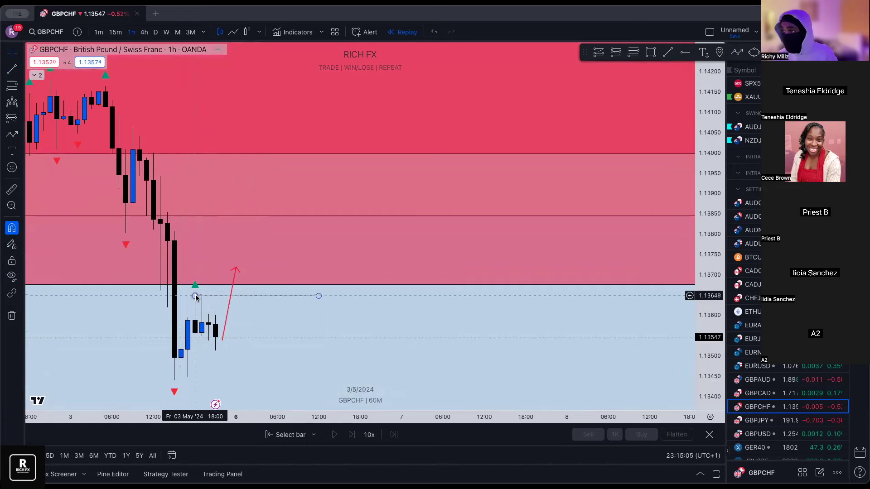
scroll(231, 299, down, 2)
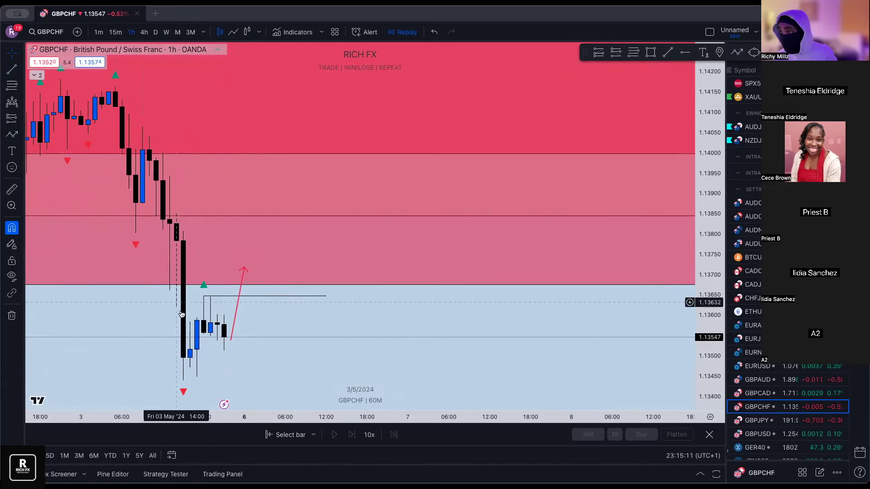
click(230, 341)
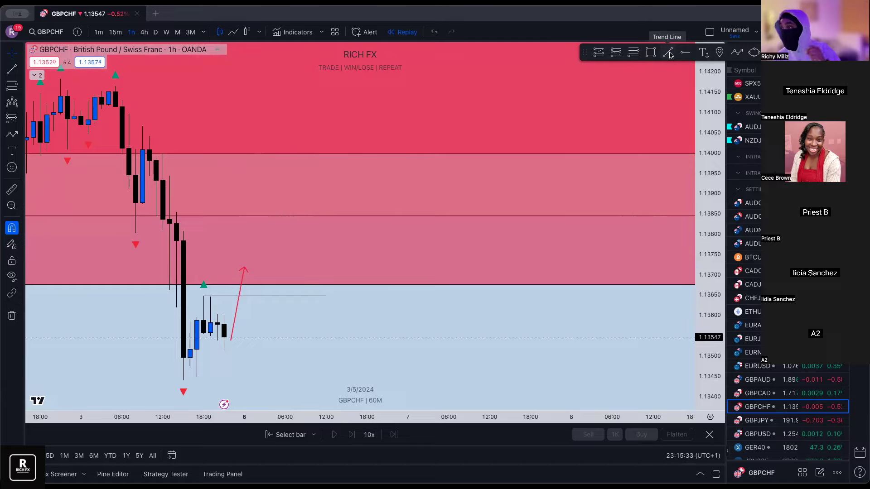
- Draw a path from the up arrow's tip down to about 1.1352, up to 1.1360, and down to about 1.1344
click(737, 53)
click(245, 270)
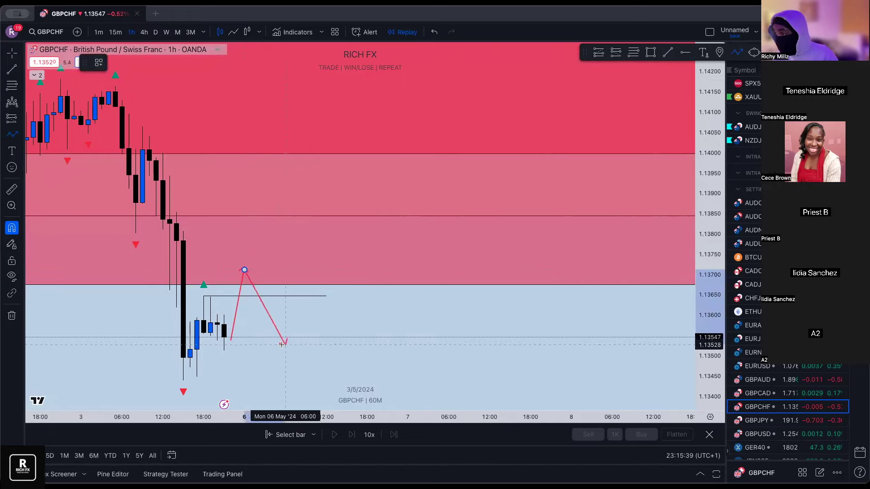
click(285, 346)
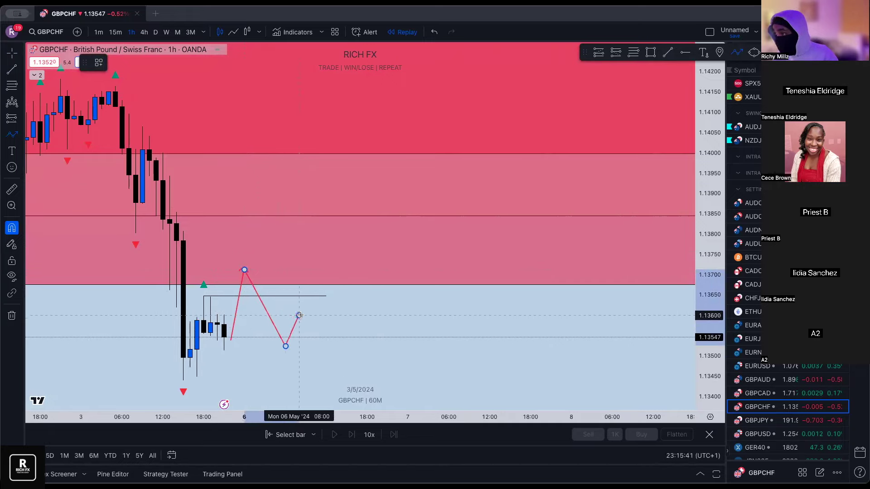
click(299, 315)
double_click(320, 380)
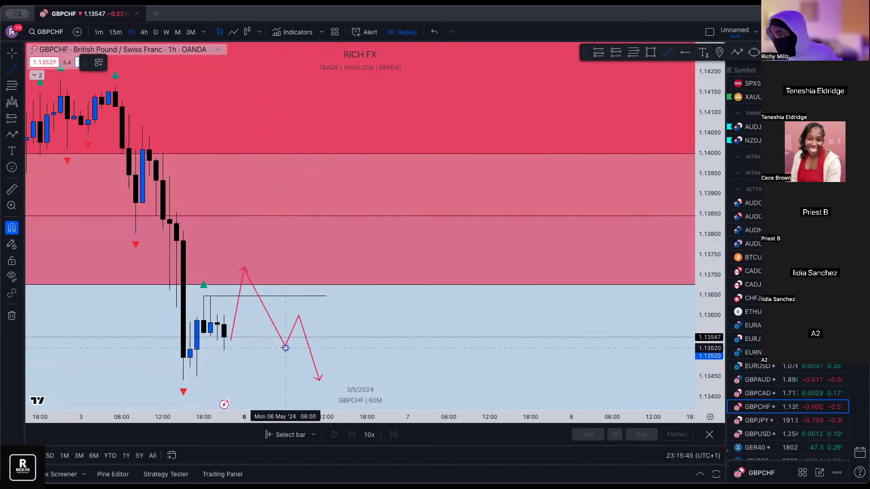
- Draw a short horizontal trend line at 1.13520 from the projected path's first low and apply the ChoCH template to it
click(311, 348)
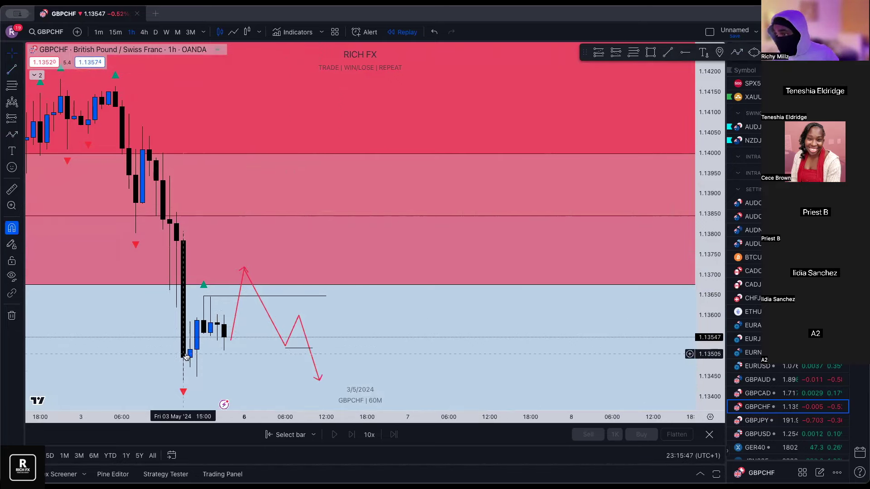
scroll(297, 344, up, 1)
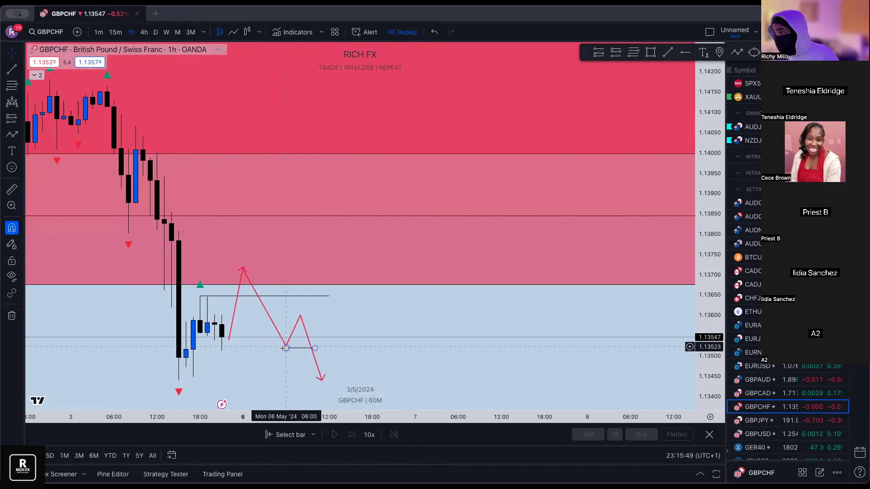
click(300, 346)
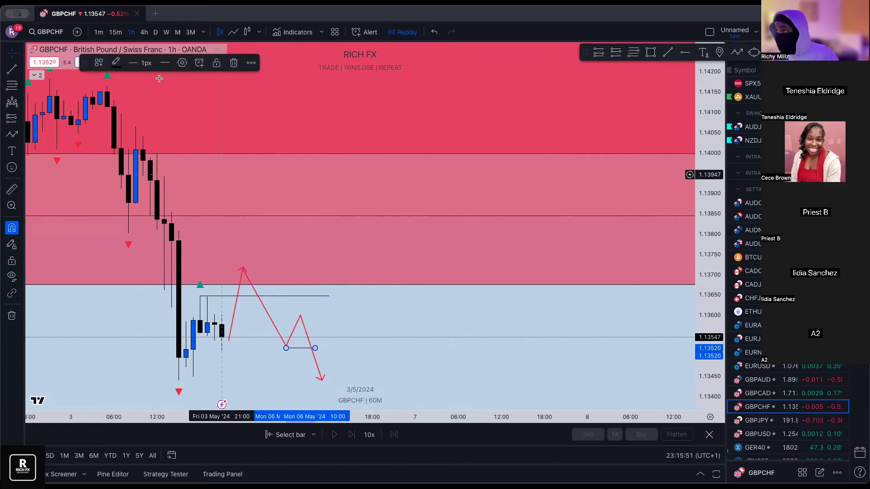
click(100, 63)
click(113, 133)
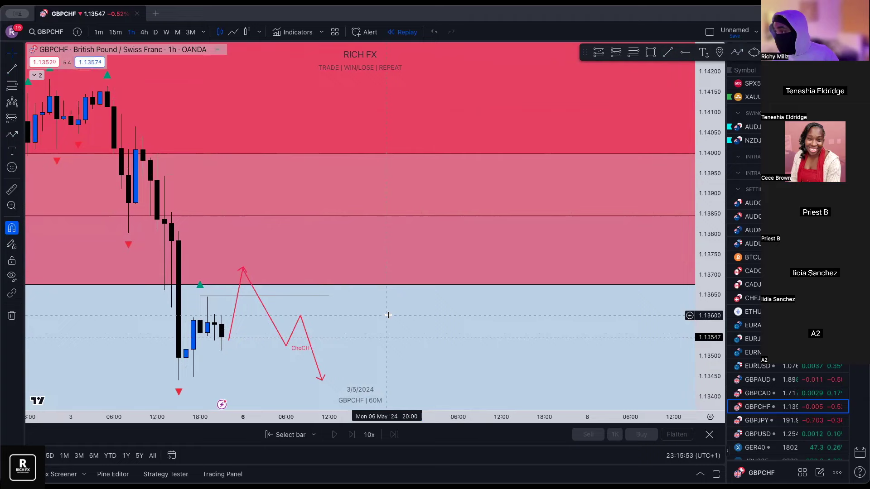
- Continue the projected path from the last arrow tip up to about 1.1355 and down to about 1.1335
drag(515, 325, 604, 202)
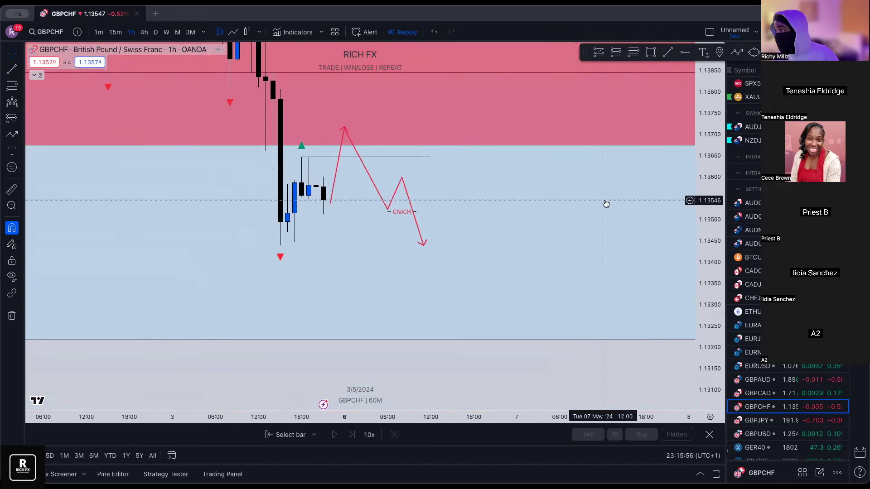
click(737, 53)
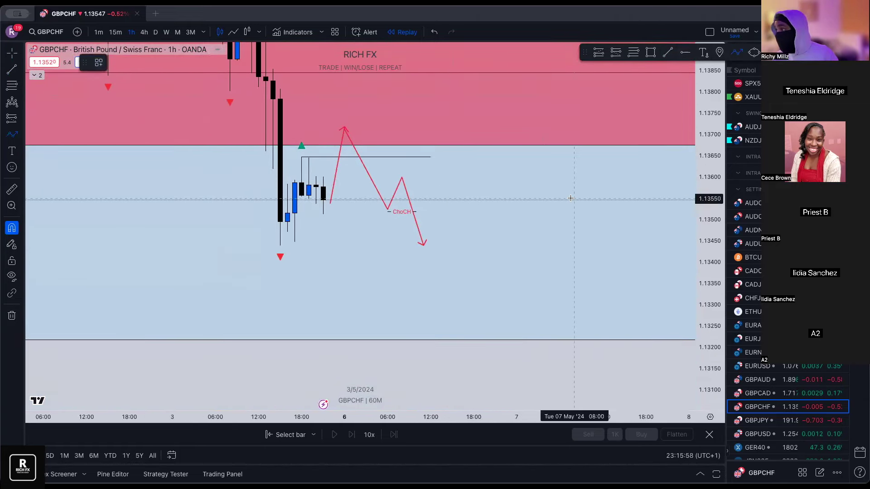
click(423, 247)
click(460, 198)
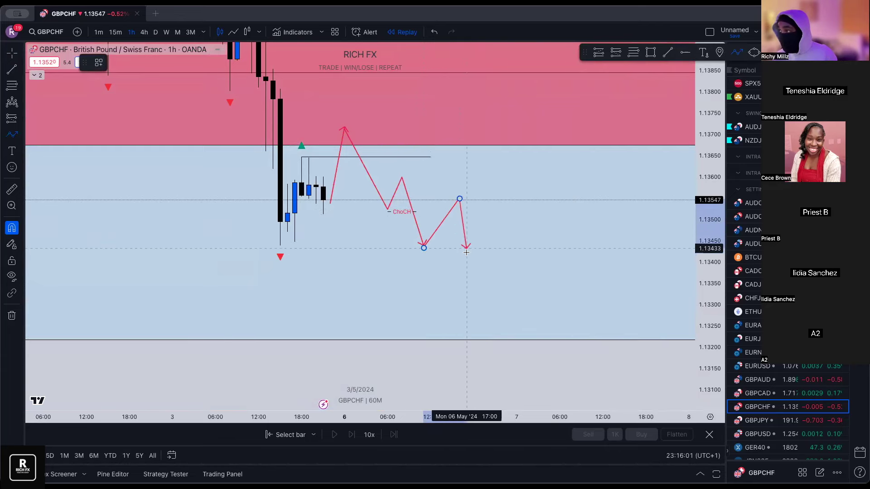
double_click(473, 281)
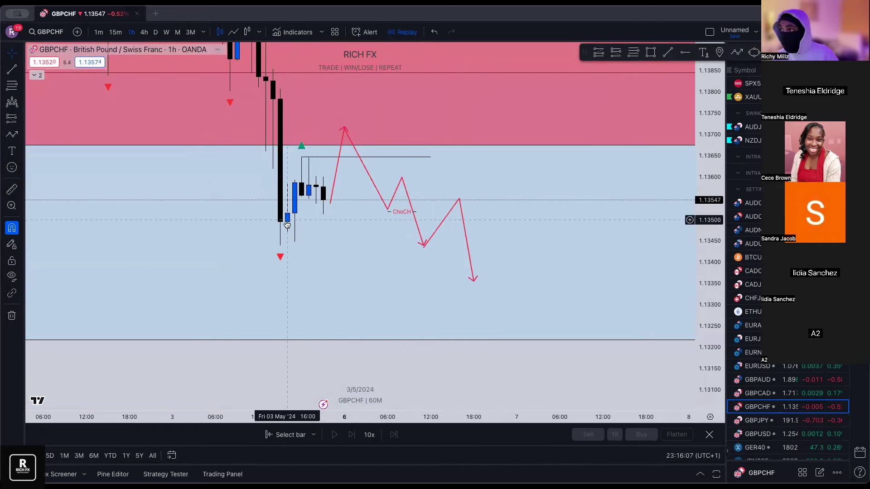
click(651, 52)
mouse_move(280, 222)
mouse_down()
mouse_move(281, 232)
mouse_move(503, 245)
mouse_up()
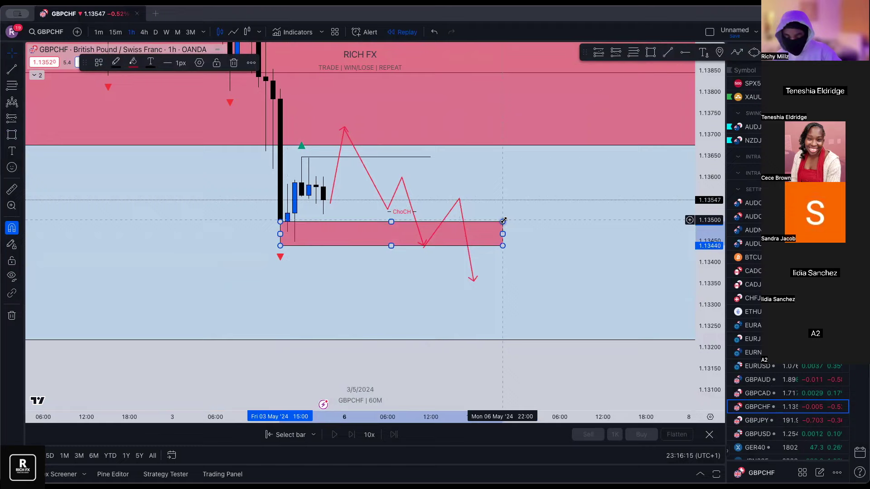
key(Delete)
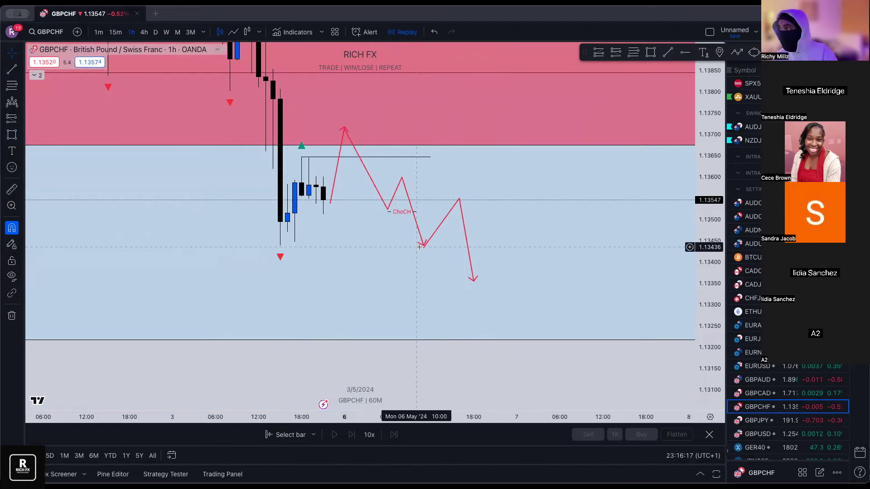
- Draw a BOS-template trend line at 1.13436 from 6 May 11:00 to 17:00 and move the path's end point to 20:00 at about 1.1335
click(427, 245)
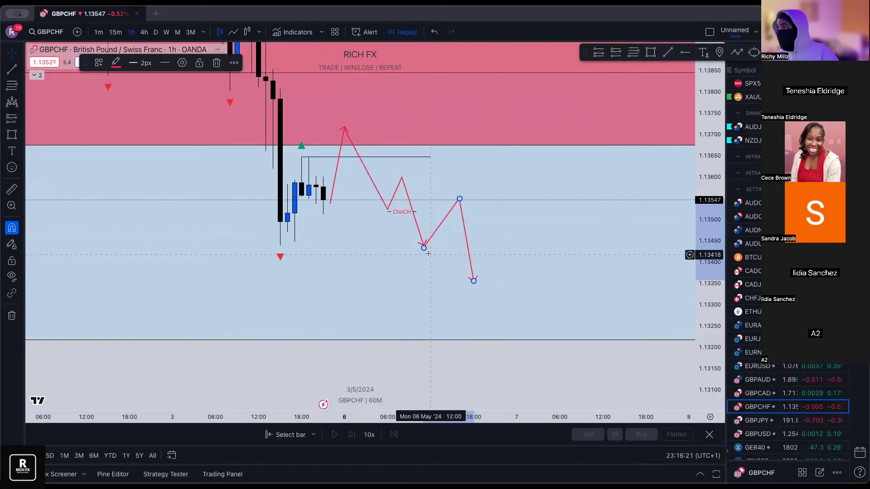
click(667, 53)
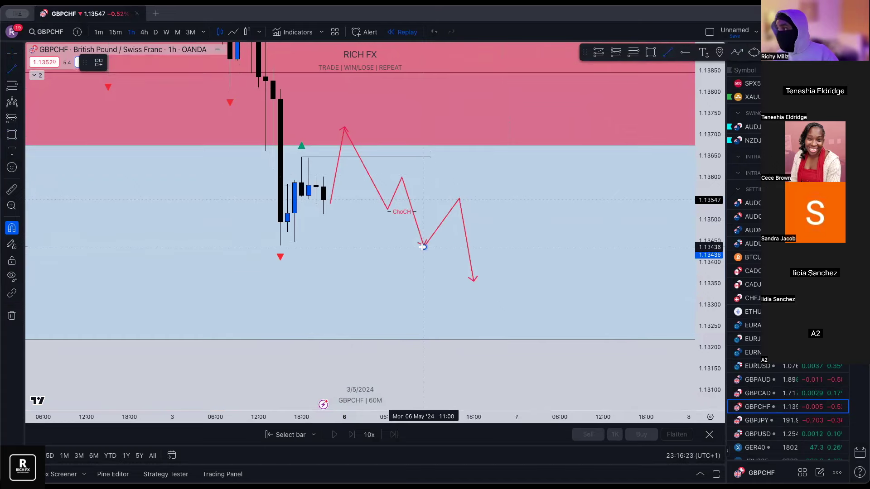
click(423, 247)
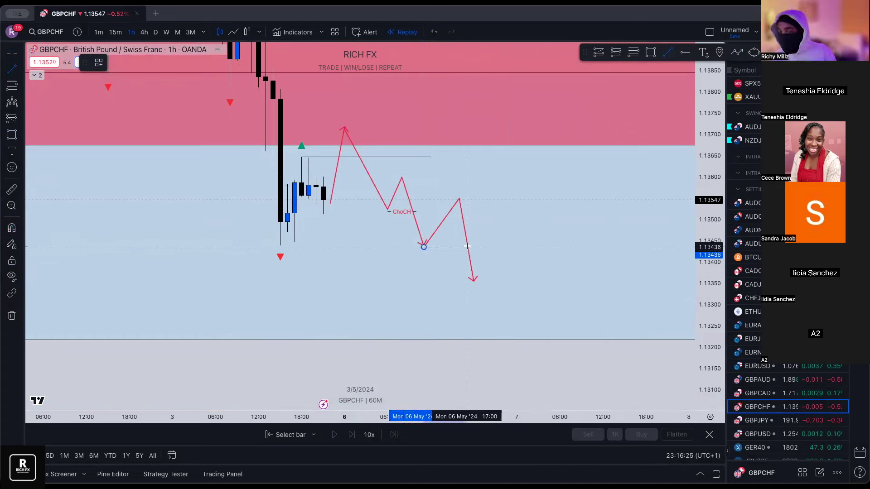
click(466, 247)
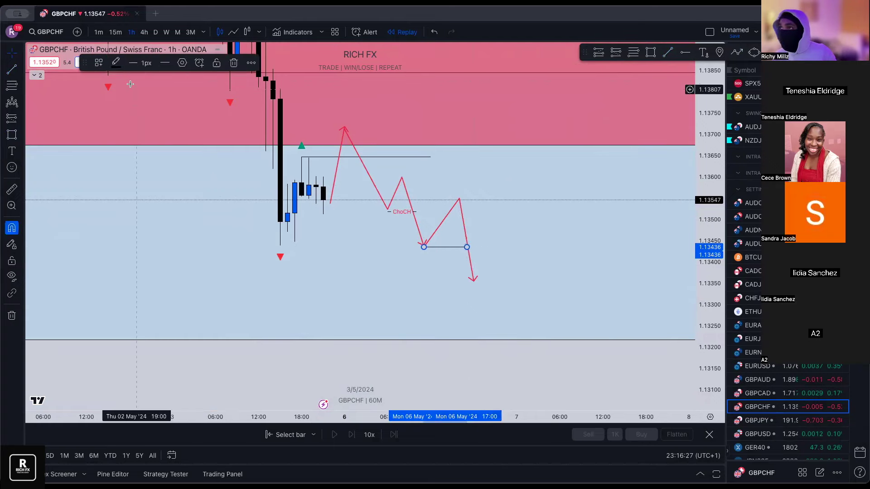
click(98, 63)
click(102, 117)
click(435, 297)
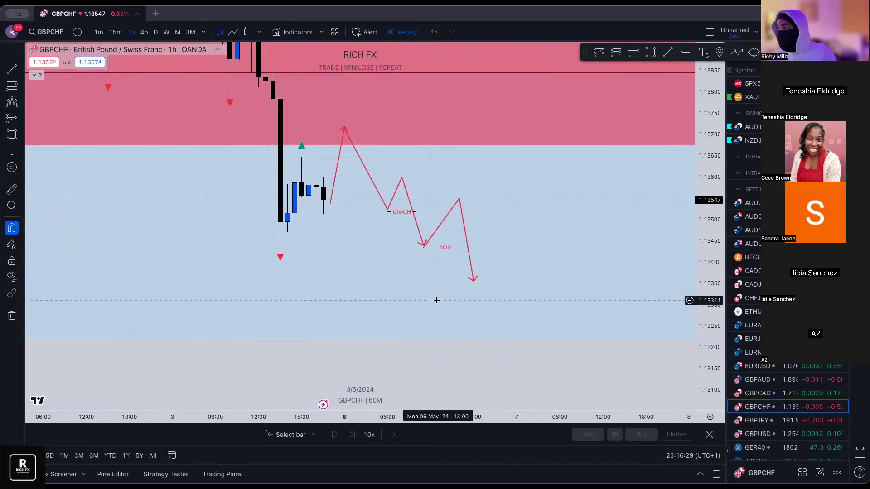
double_click(487, 283)
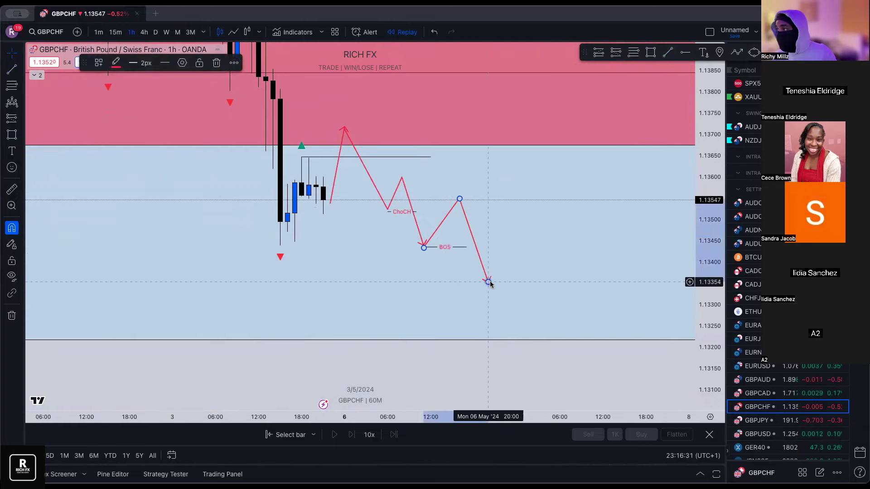
- Place a short position beside the path with entry at 1.13436, stop at 1.13553 and target at 1.13202
click(616, 52)
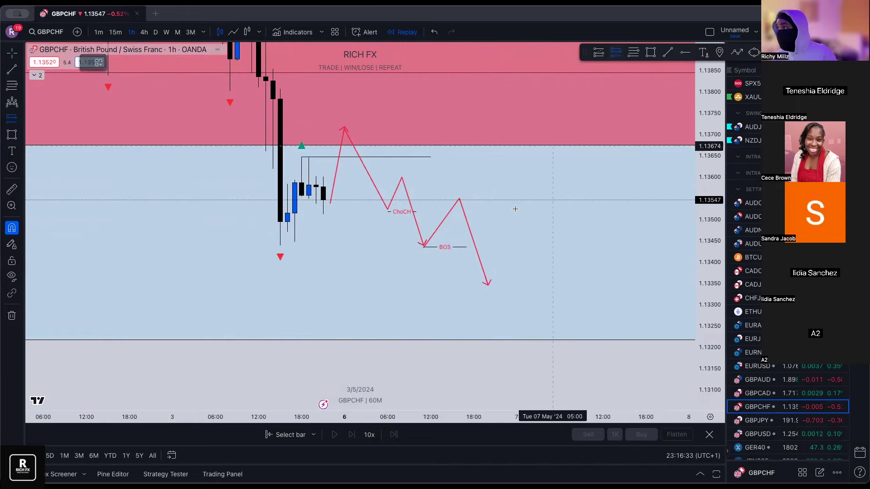
click(494, 247)
drag(495, 117, 461, 198)
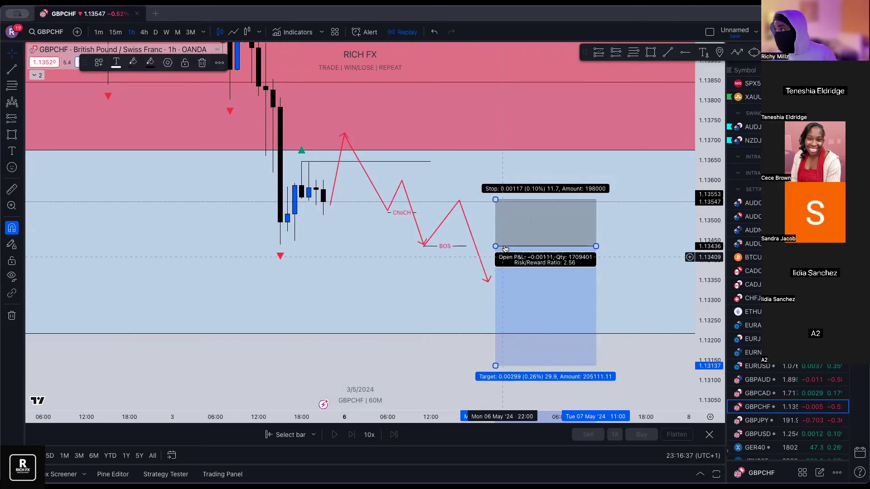
mouse_move(495, 366)
mouse_down()
mouse_move(495, 332)
mouse_move(491, 341)
mouse_up()
scroll(496, 339, down, 2)
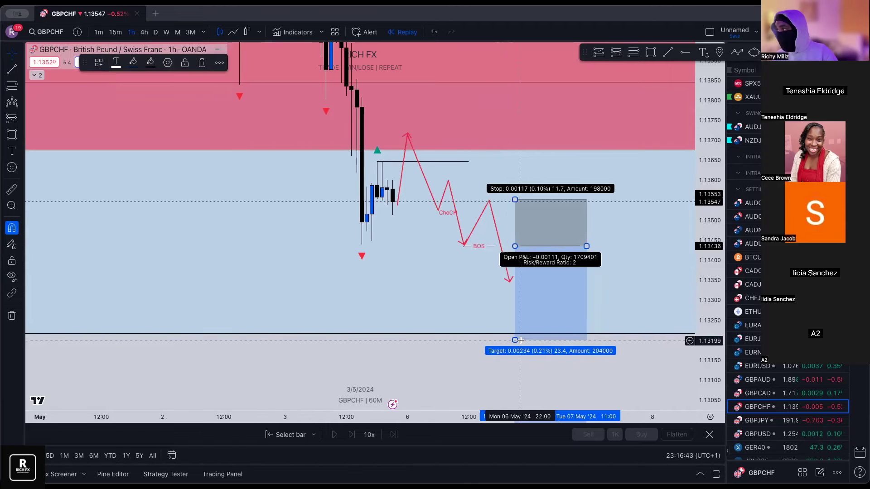
scroll(595, 322, down, 1)
drag(494, 320, 459, 286)
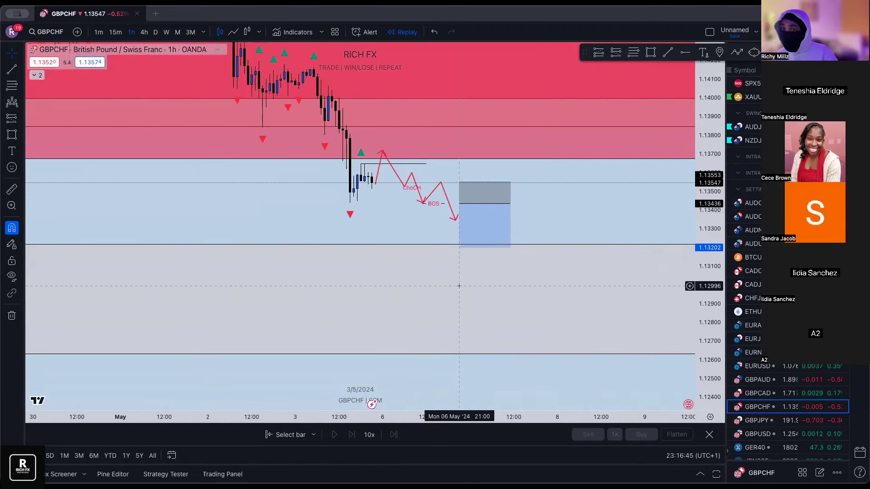
- Extend the short position's target to the lower blue zone's upper edge at 1.12633, and further to its lower edge at 1.11692
drag(466, 248, 440, 329)
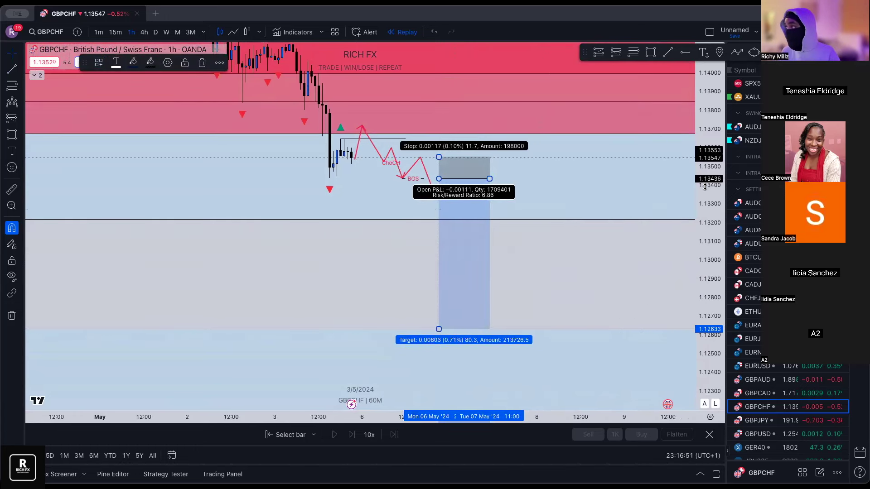
key(alt+r)
drag(439, 275, 438, 356)
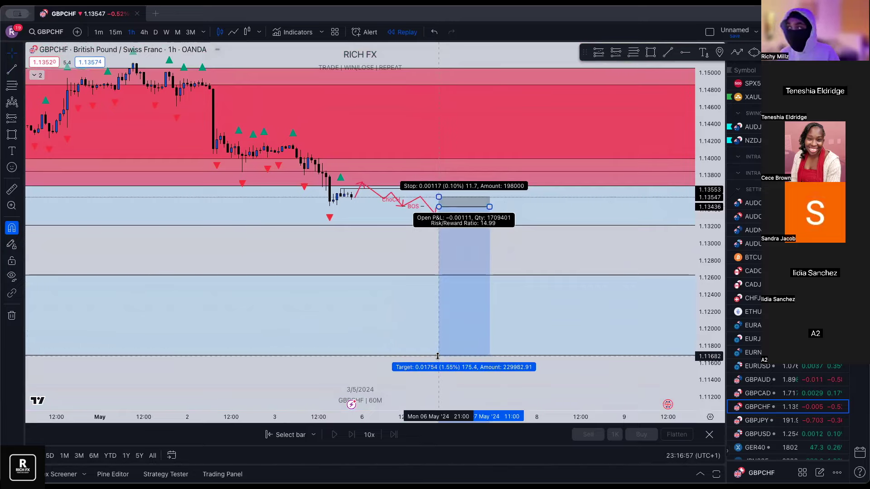
drag(437, 356, 439, 355)
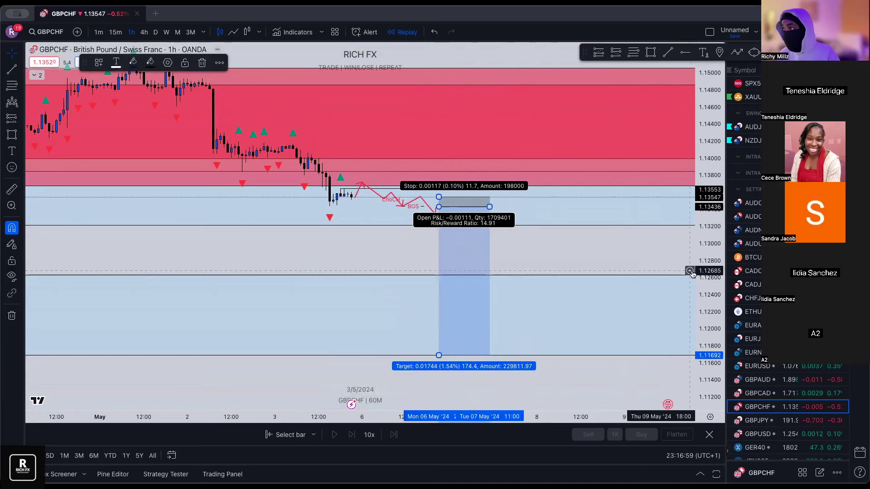
drag(689, 271, 689, 181)
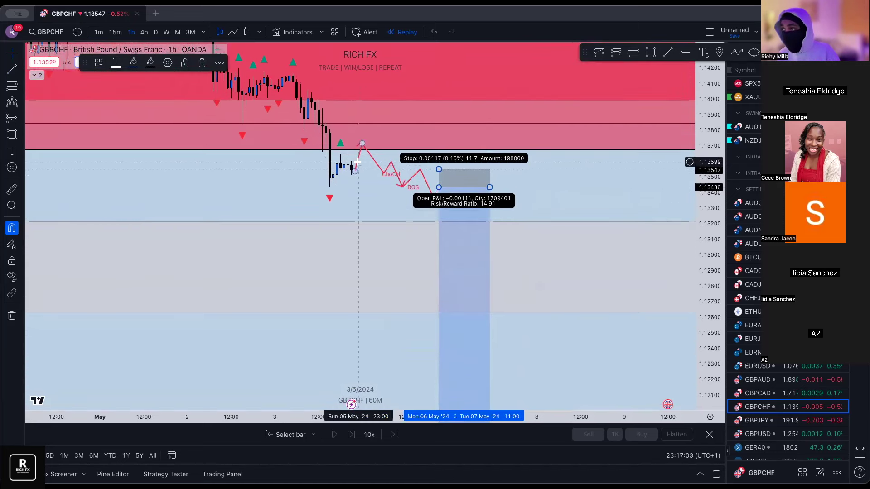
- Delete the projected path arrows, the ChoCH and BOS lines, the horizontal trend line and the short position from the chart
click(411, 182)
drag(411, 185, 388, 167)
key(Delete)
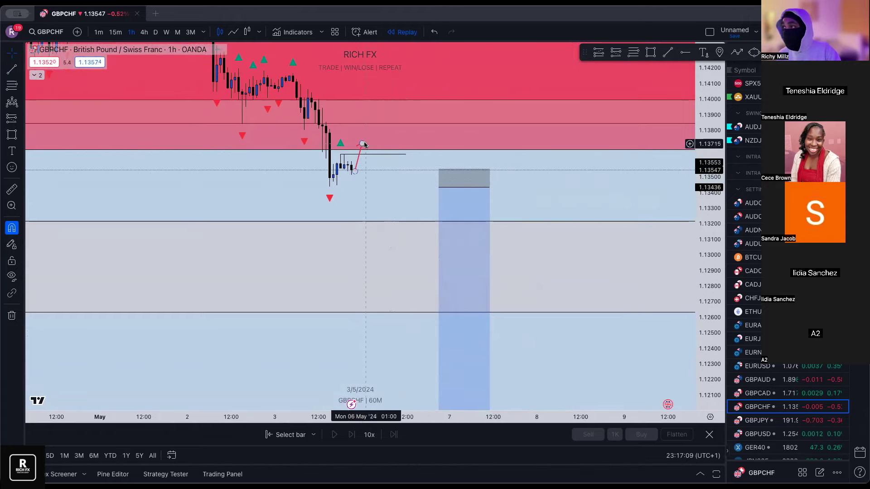
click(365, 155)
key(Delete)
click(458, 200)
key(Delete)
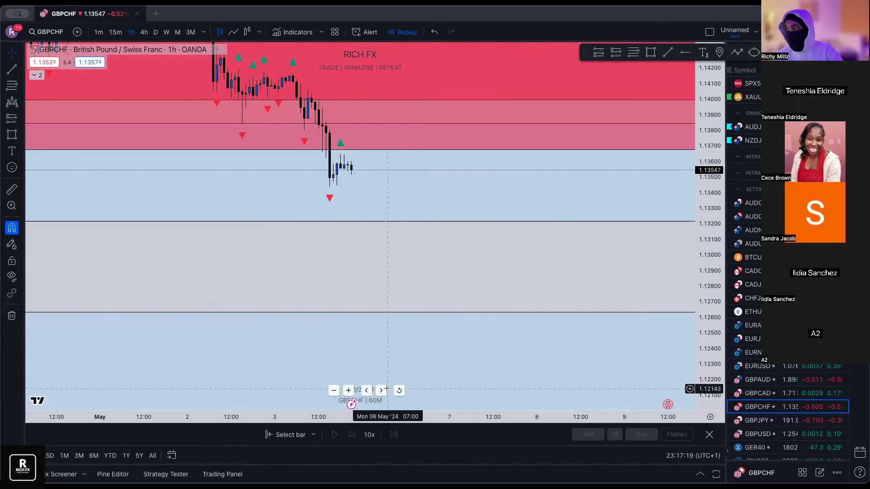
- Switch the chart to the daily timeframe with the marked zones in view
scroll(386, 390, down, 5)
scroll(387, 390, up, 3)
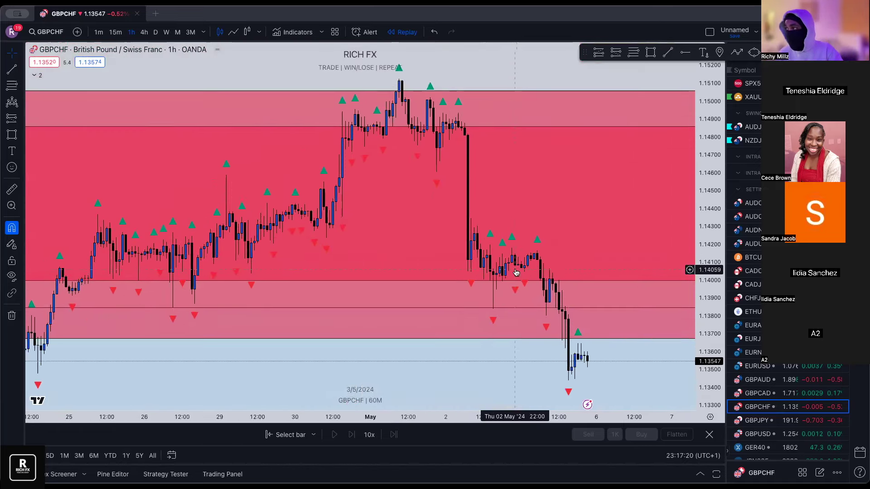
click(144, 32)
click(156, 32)
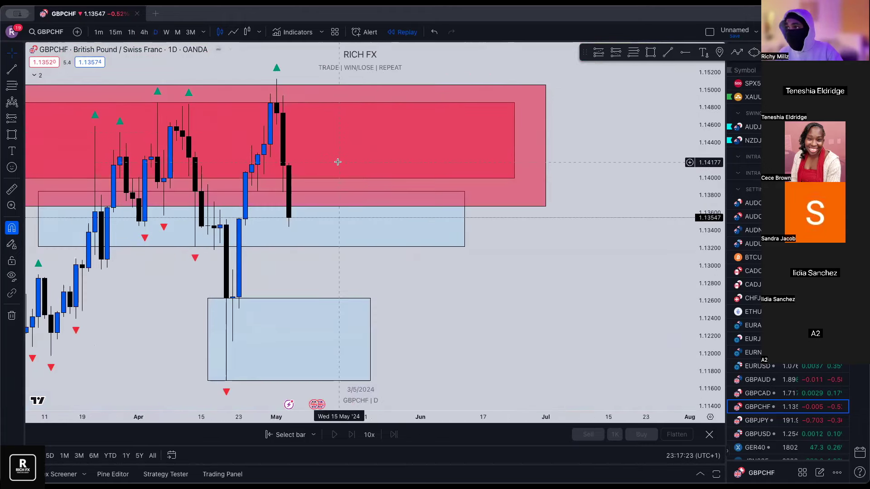
scroll(338, 161, down, 3)
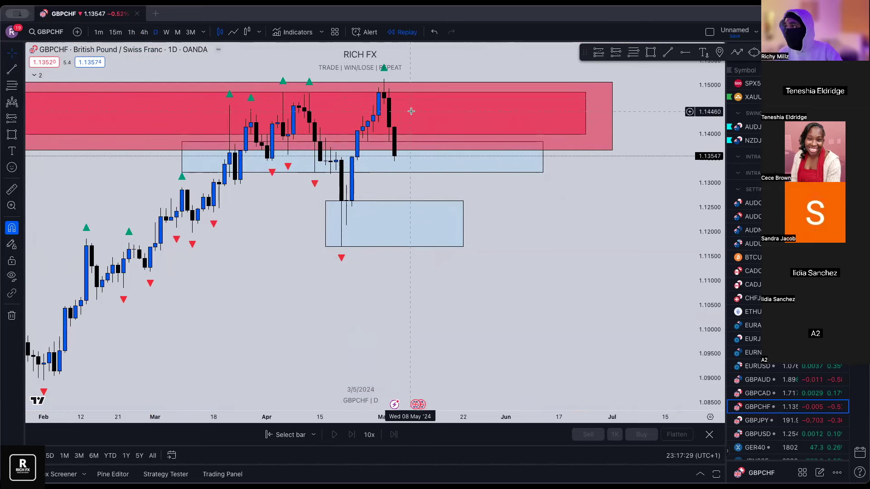
scroll(411, 111, up, 2)
- Trace the daily swings with a path from the 11 April high through the 3 May low to above the red zone, and delete it
click(737, 52)
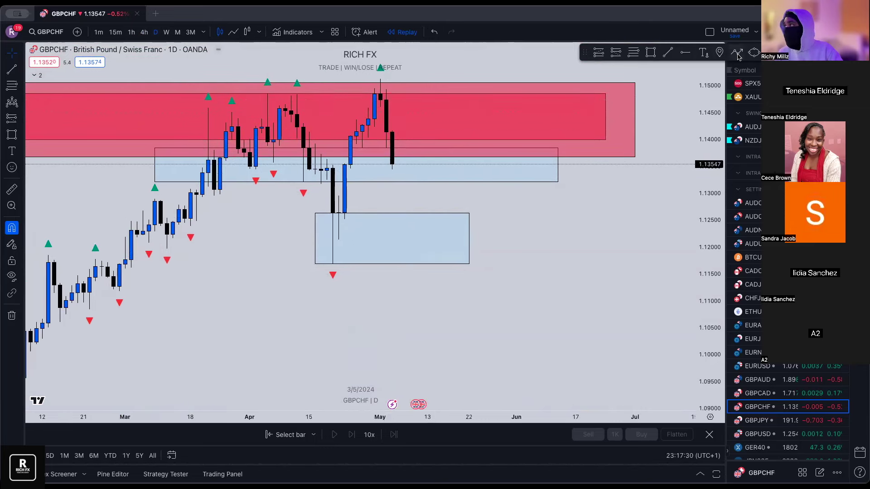
click(296, 93)
click(321, 184)
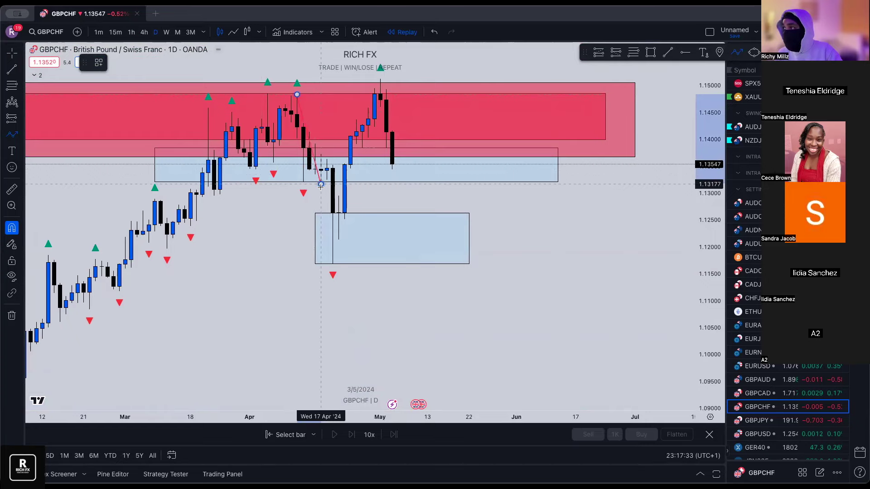
click(332, 166)
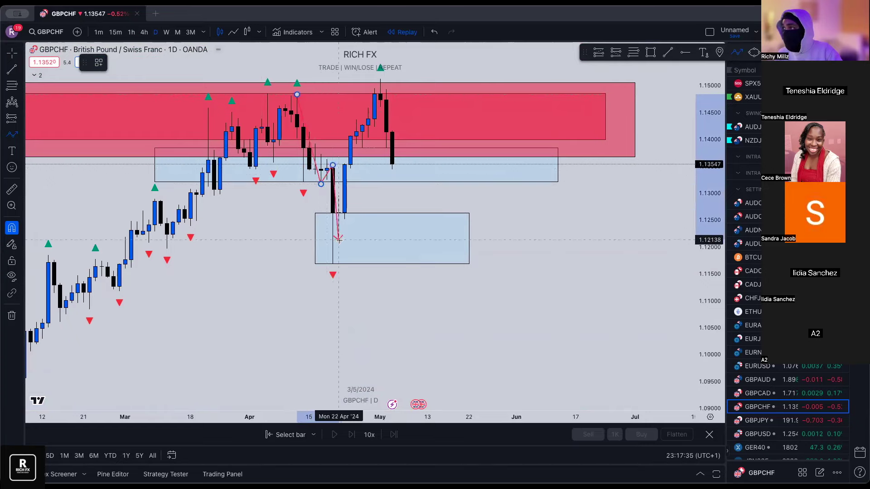
click(339, 239)
click(380, 79)
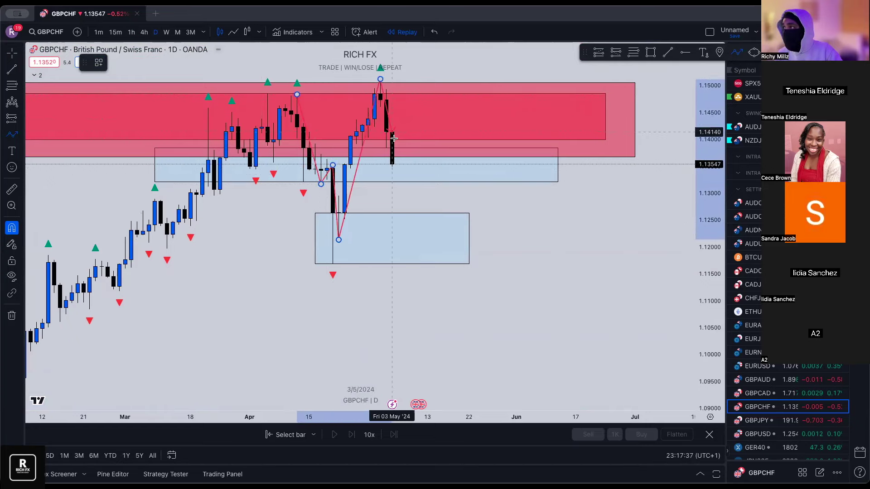
click(392, 169)
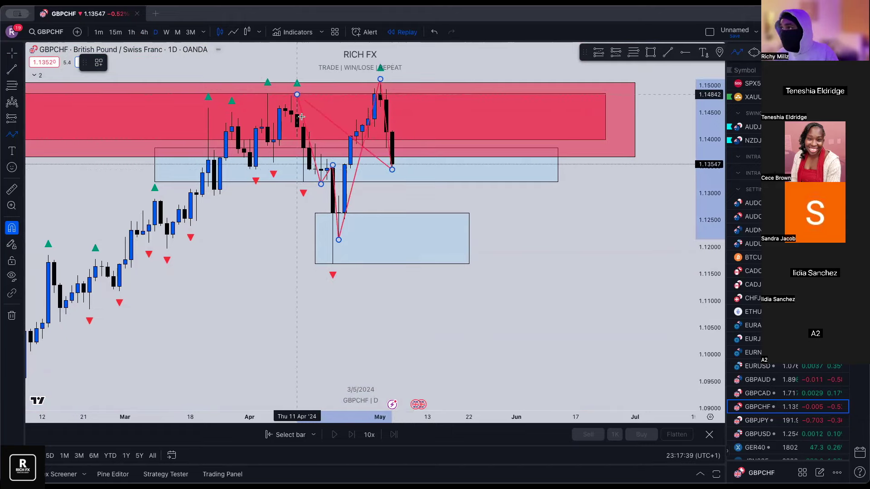
click(393, 169)
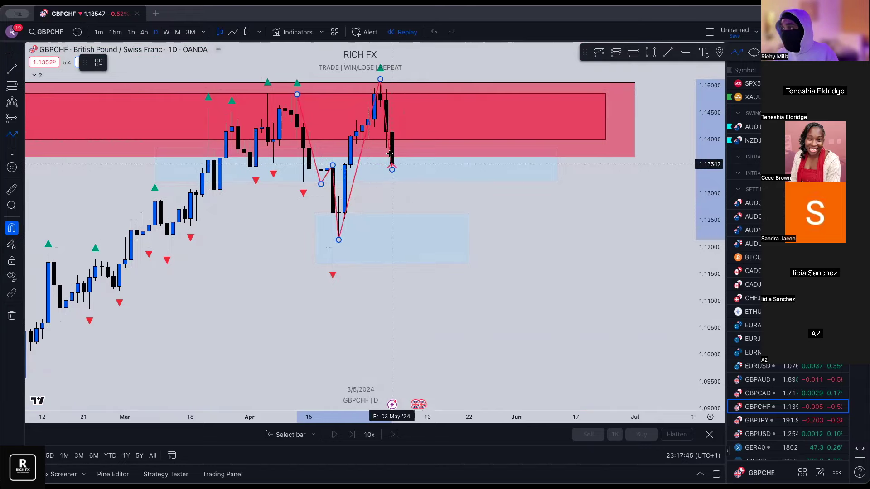
click(422, 54)
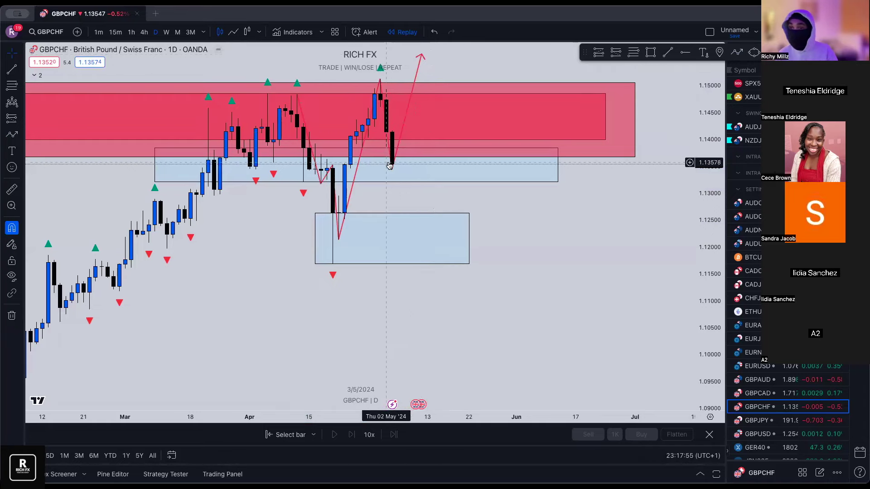
click(399, 136)
key(Delete)
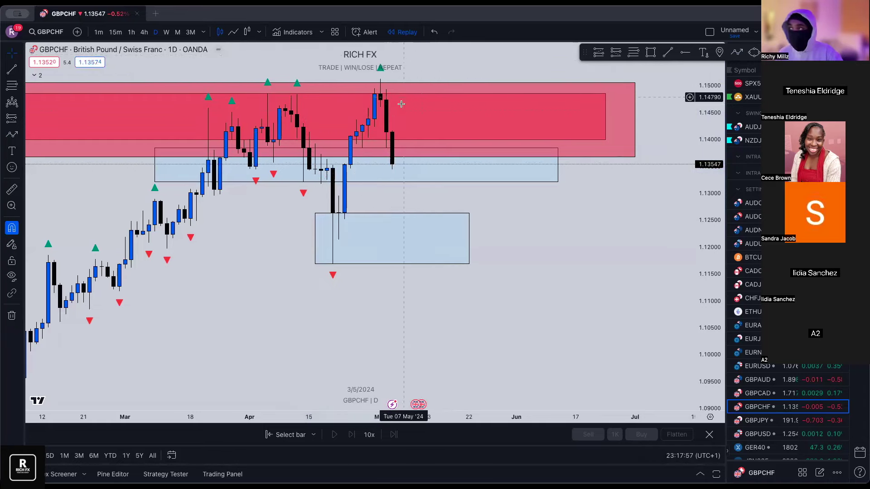
- Extend the lower blue zone's starting edge back to about 12 February
click(316, 237)
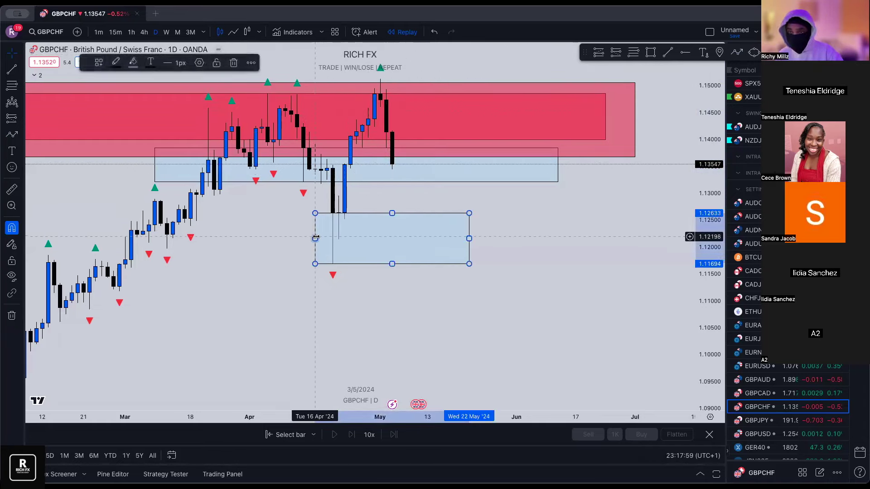
drag(316, 238, 43, 238)
click(71, 181)
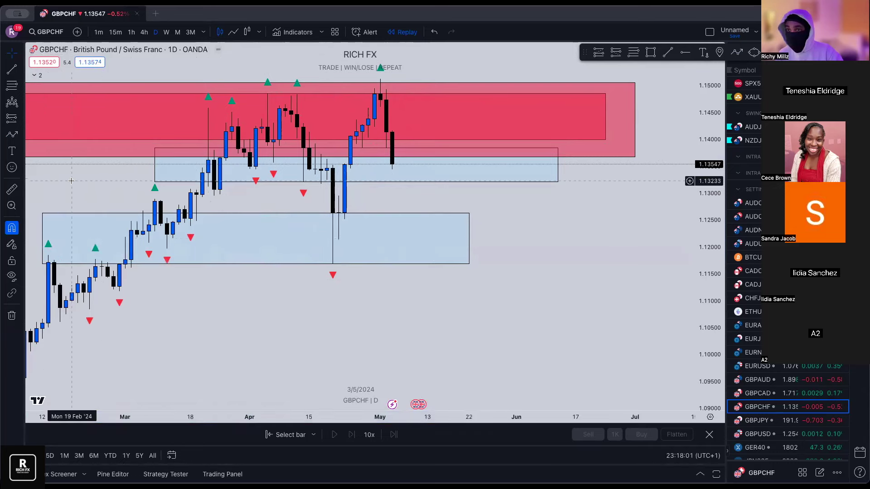
- Switch the SPX500USD chart from the daily to the 1-hour timeframe
scroll(77, 180, down, 1)
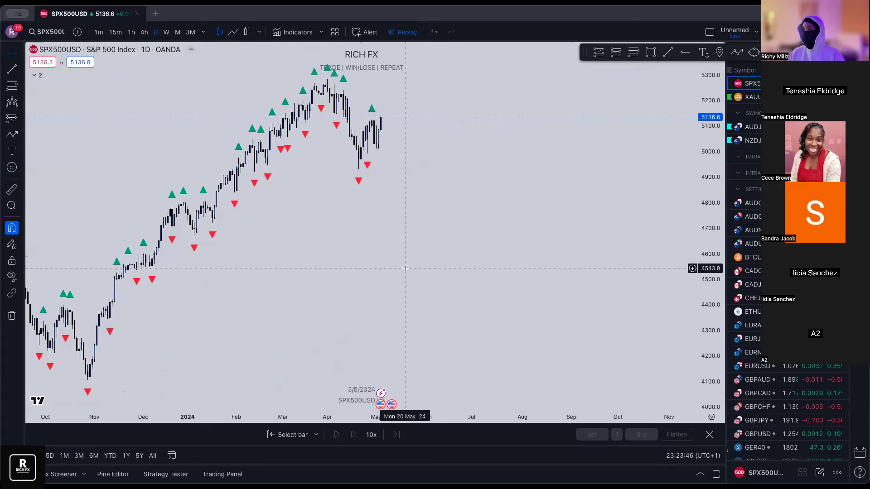
scroll(404, 266, up, 2)
click(133, 32)
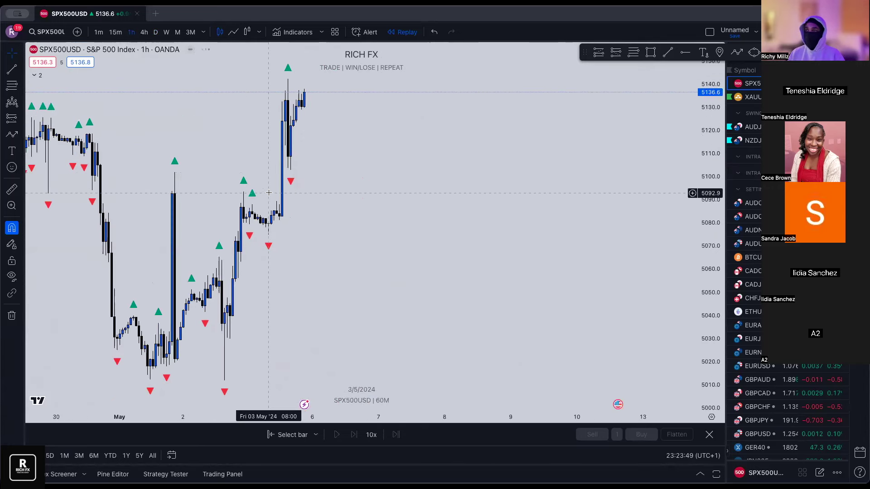
- Browse the watchlist from EURJPY onward and load GBPCAD on the 1-hour chart
scroll(748, 252, down, 2)
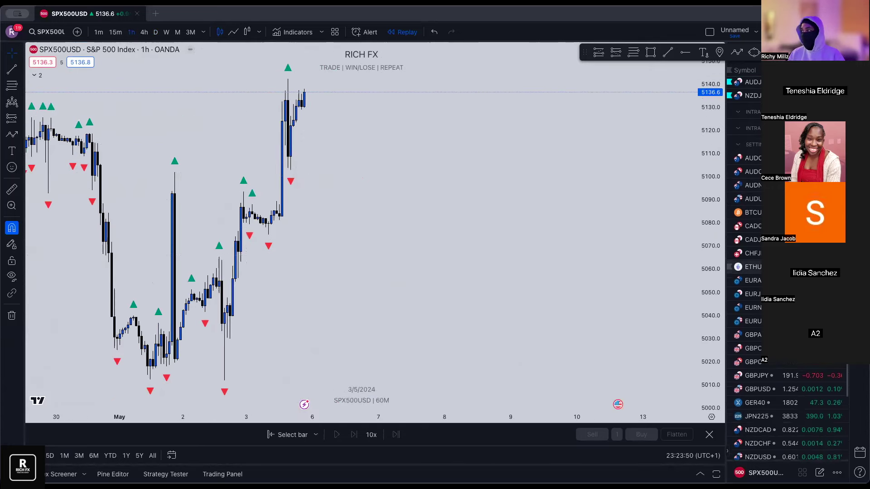
click(750, 294)
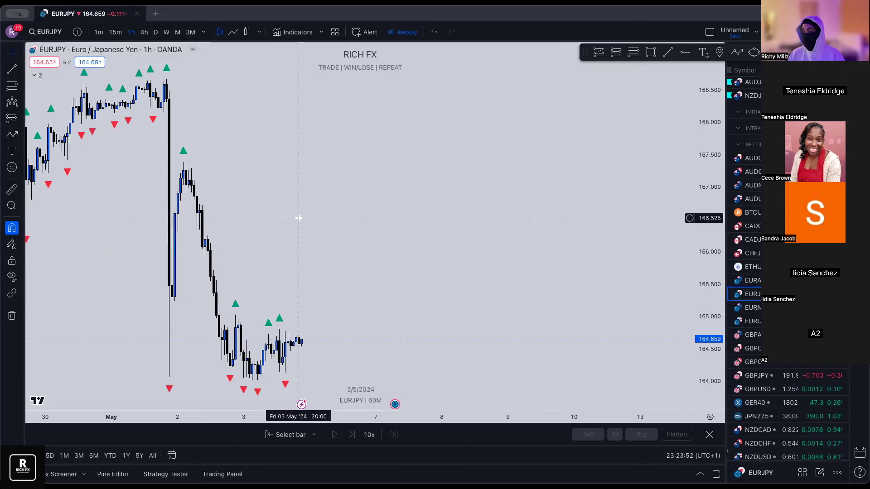
key(Down)
key(Down)
key(Down)
key(Down)
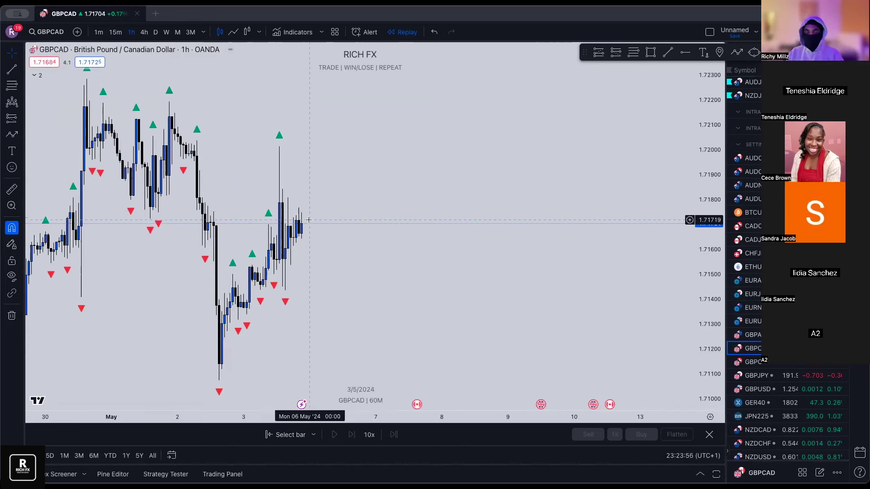
- Examine the GBPCAD 1-hour price history from early May back to about 10 April
scroll(317, 218, left, 5)
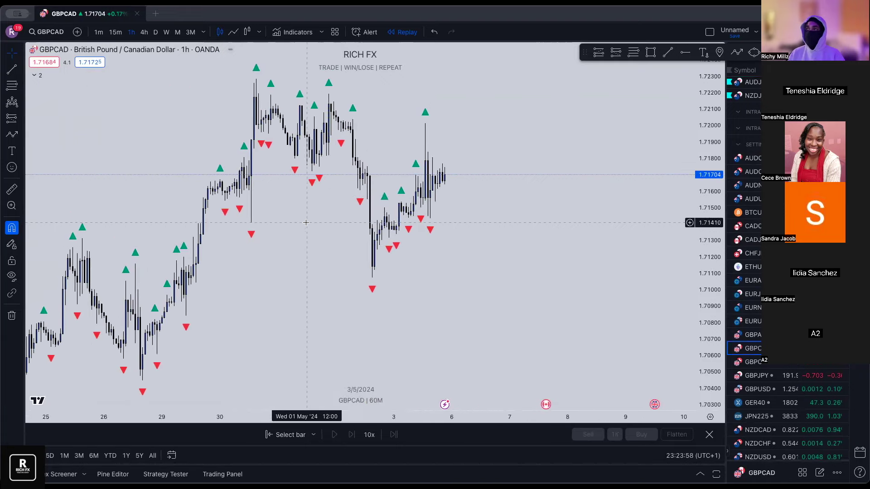
scroll(317, 236, up, 5)
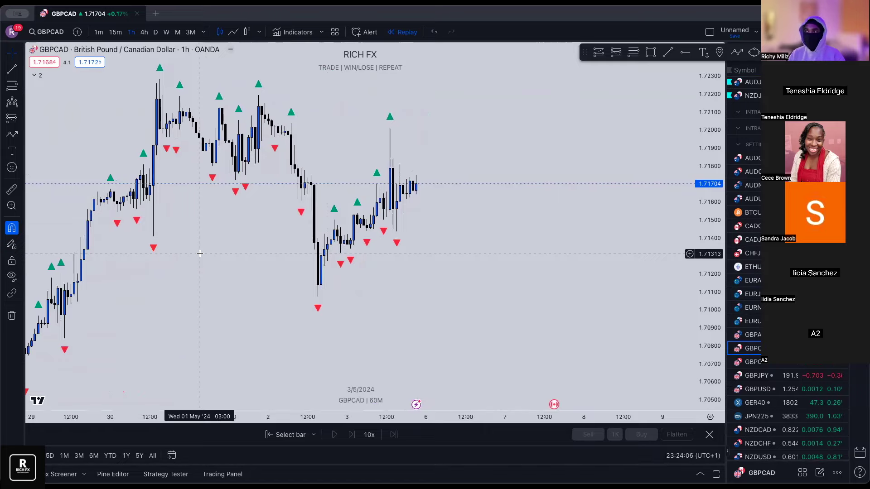
scroll(346, 230, down, 3)
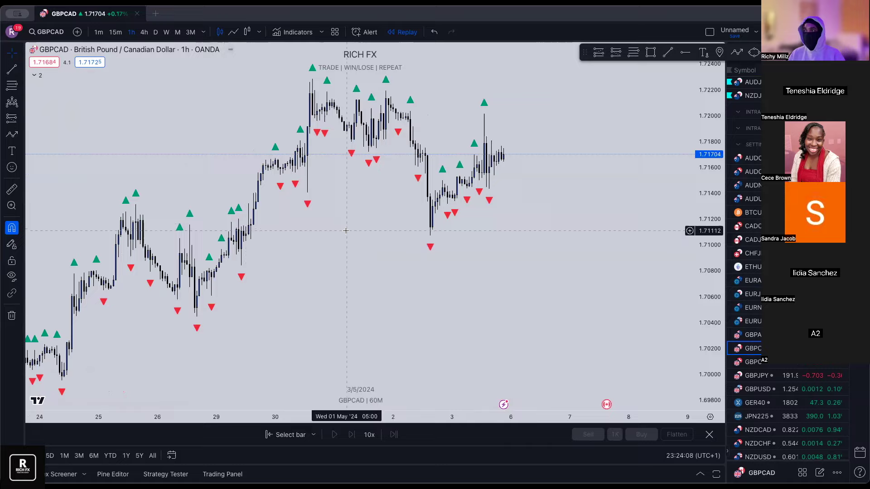
scroll(345, 231, up, 5)
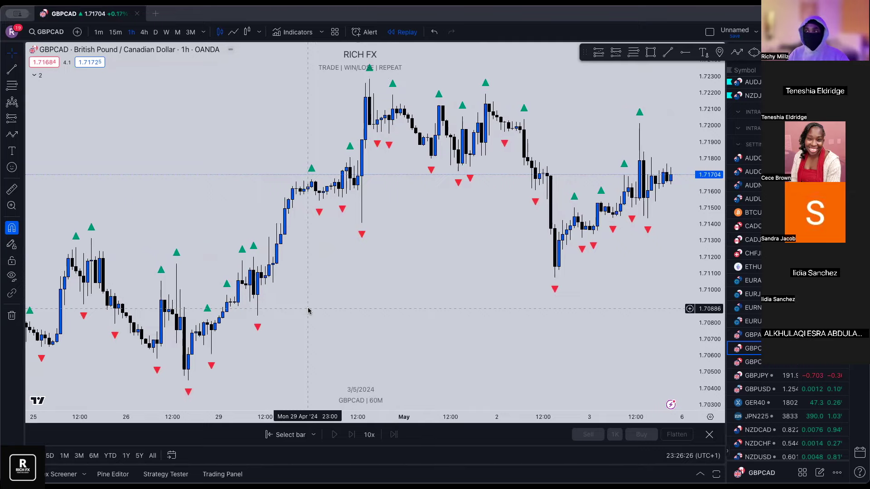
scroll(194, 190, down, 1)
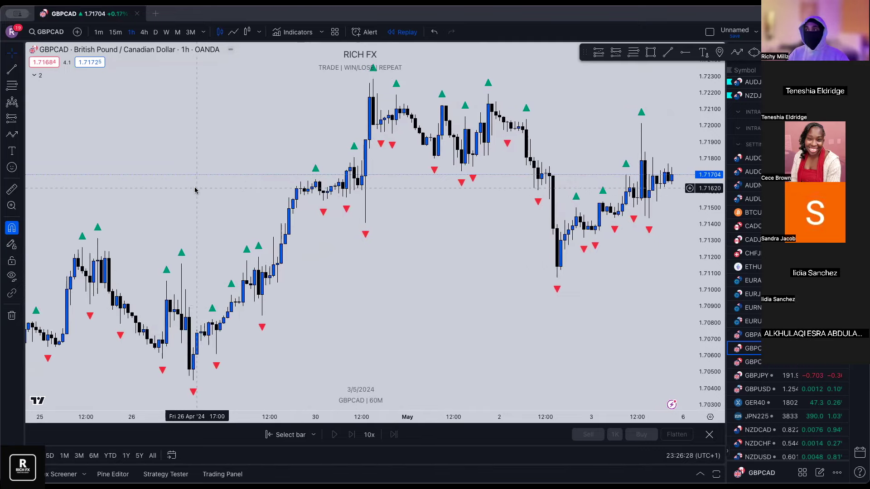
scroll(195, 190, down, 3)
scroll(197, 190, left, 10)
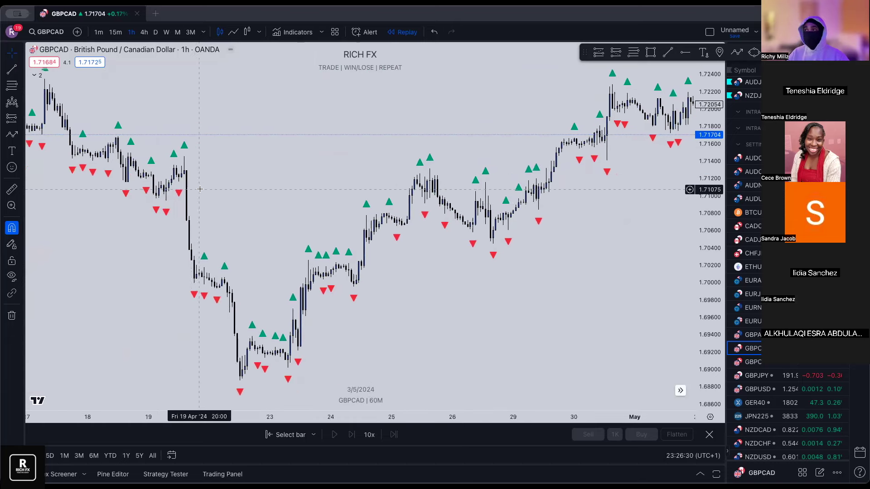
scroll(200, 189, left, 5)
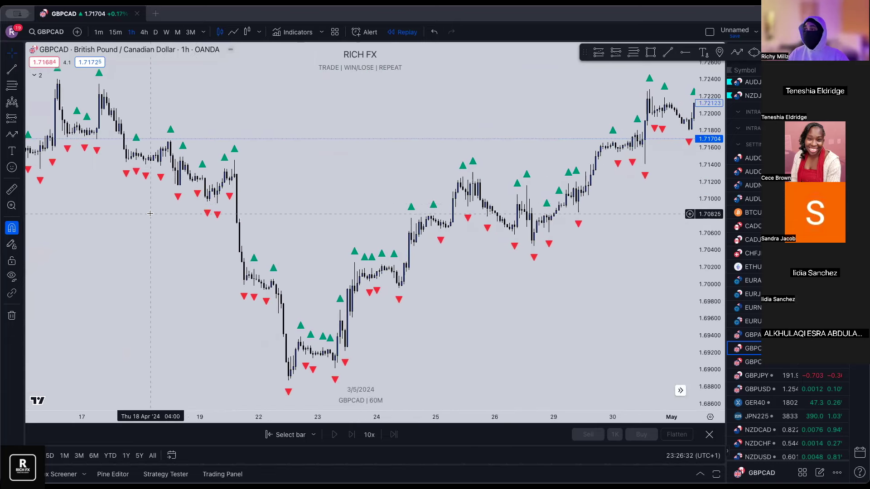
scroll(152, 213, left, 5)
scroll(154, 213, left, 2)
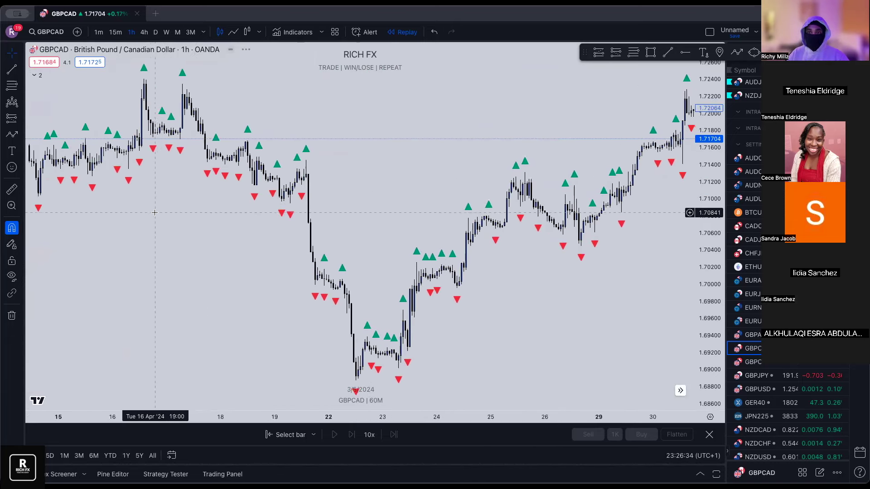
scroll(155, 212, left, 4)
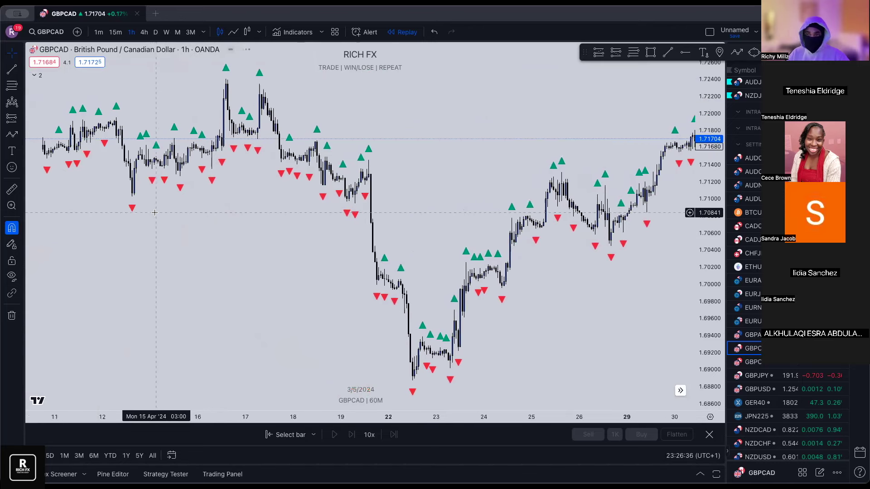
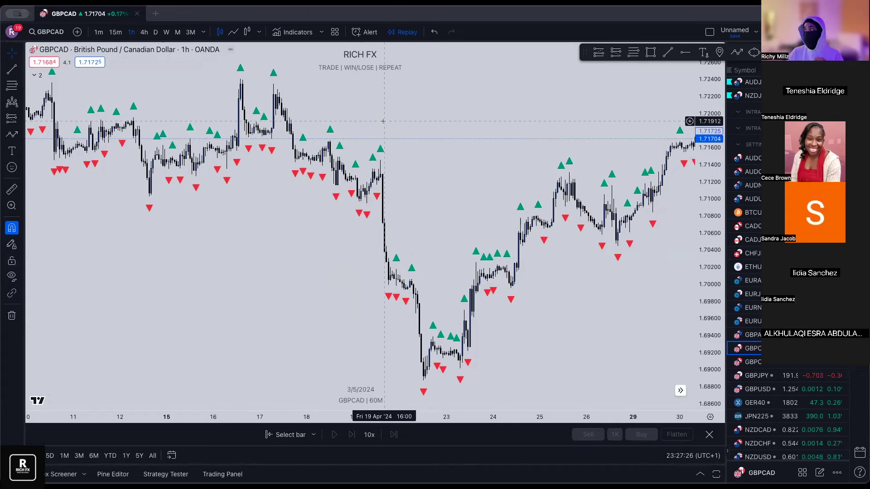
- Examine the early-May GBPCAD candles and the 1-hour swings between 11 and 19 April
scroll(383, 121, up, 6)
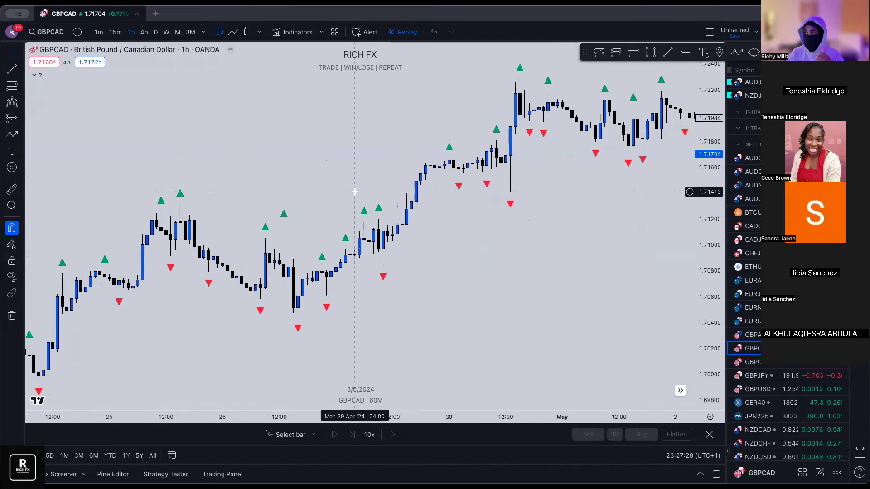
scroll(355, 191, right, 10)
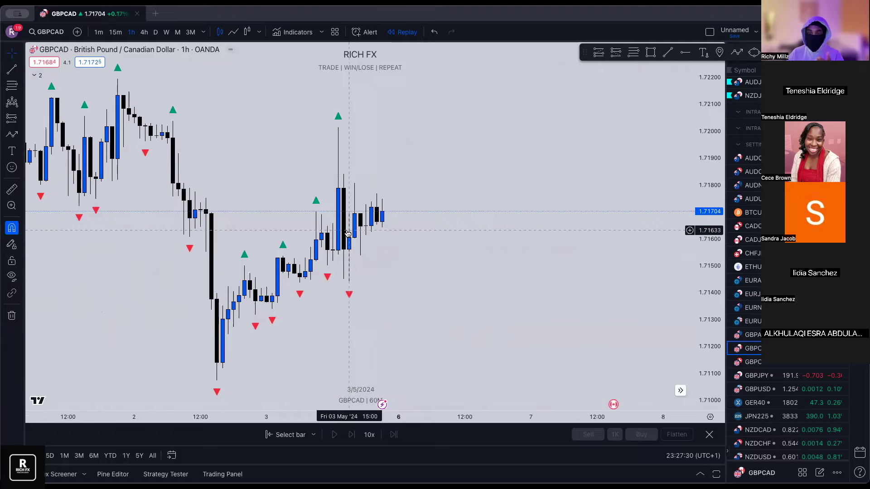
scroll(348, 233, right, 3)
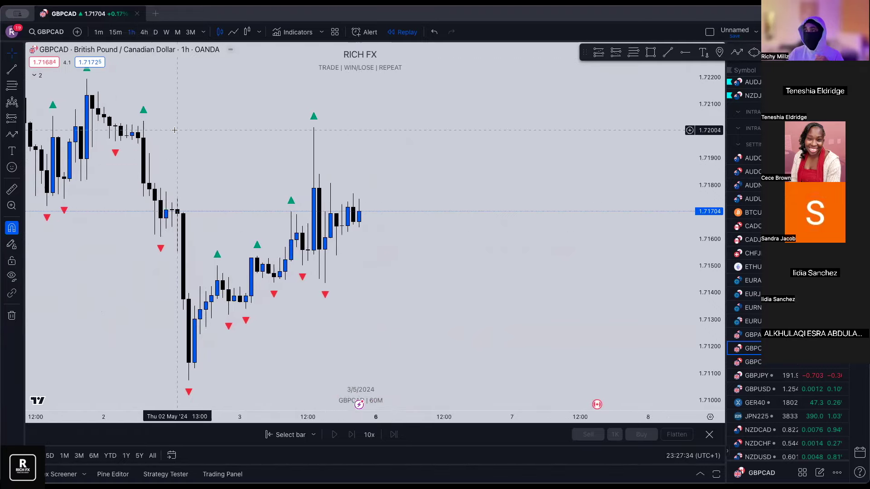
scroll(213, 150, down, 5)
scroll(229, 148, down, 4)
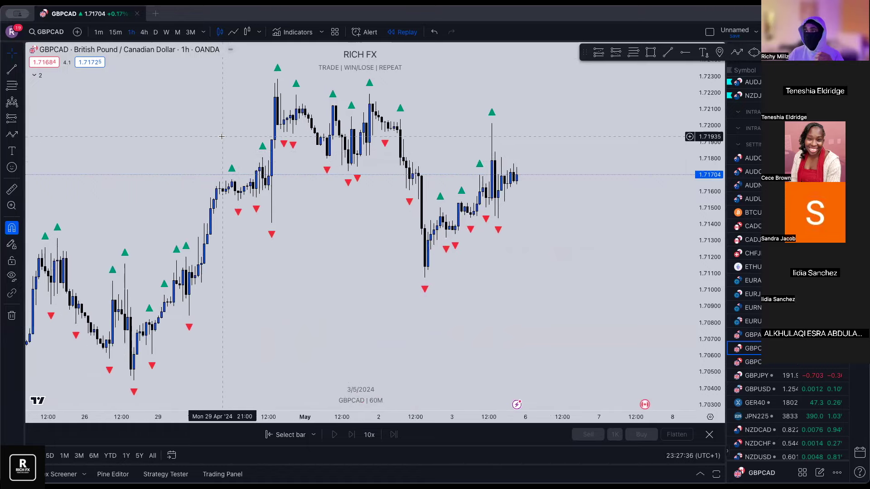
scroll(346, 222, left, 15)
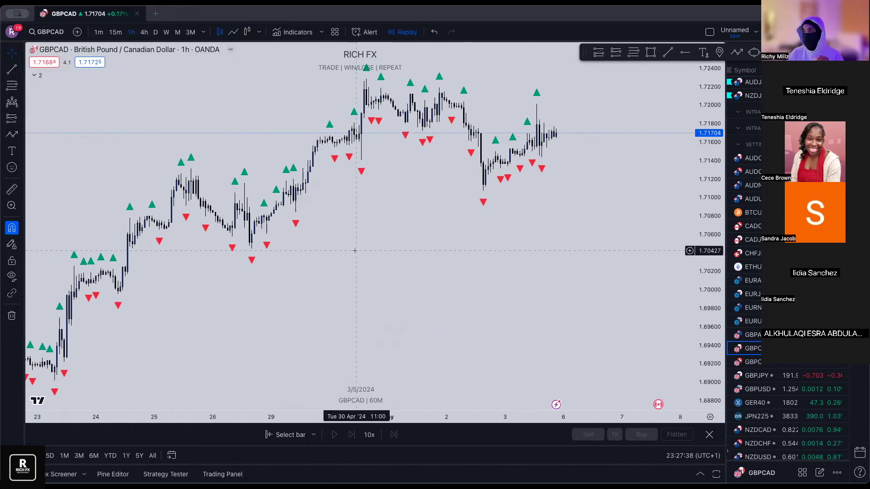
scroll(194, 213, left, 10)
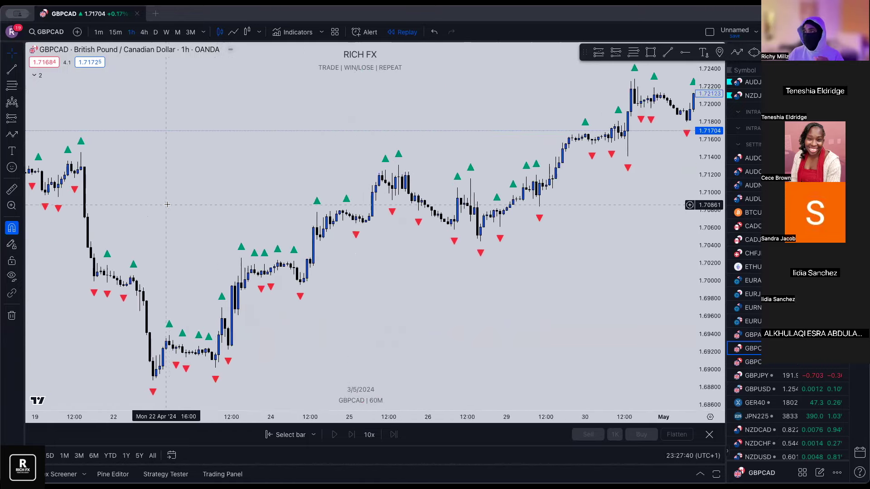
scroll(172, 203, up, 3)
scroll(182, 198, right, 5)
scroll(183, 197, up, 1)
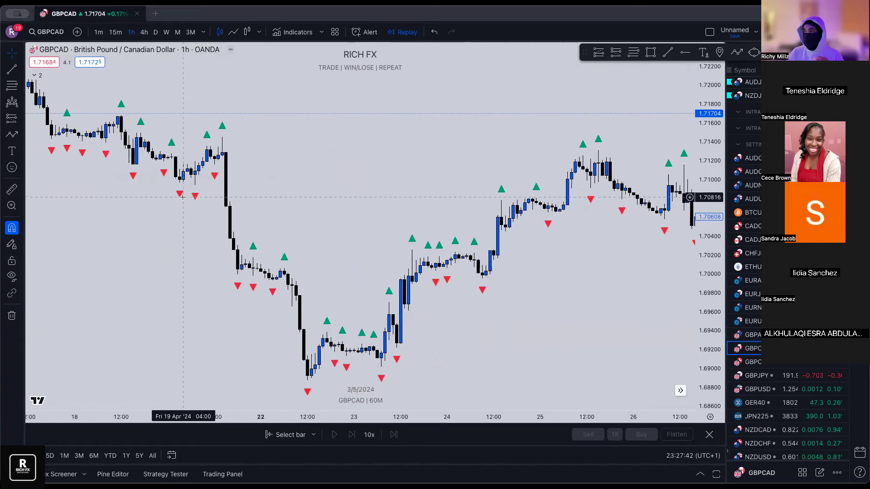
scroll(186, 198, left, 15)
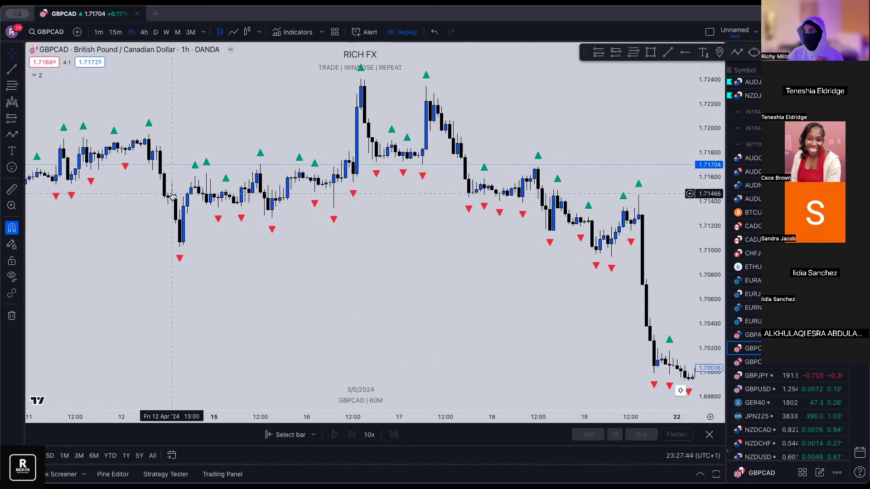
scroll(193, 199, up, 2)
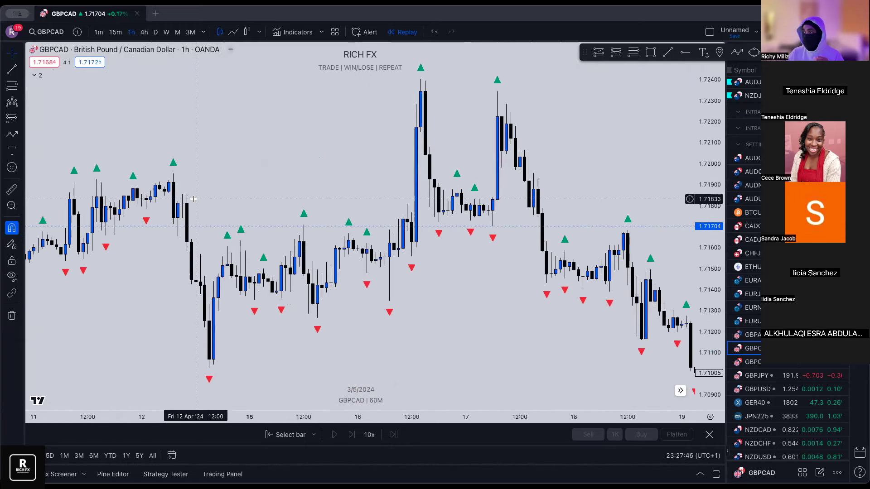
scroll(245, 290, left, 2)
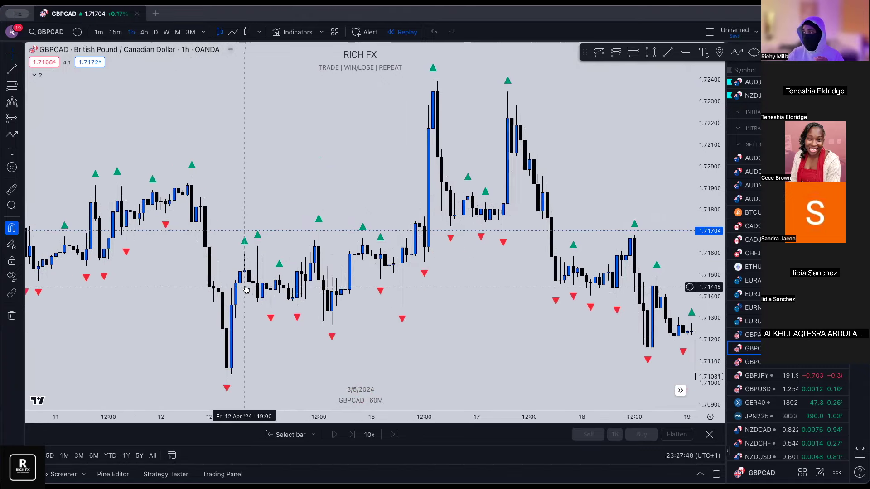
scroll(245, 290, down, 2)
scroll(328, 311, up, 1)
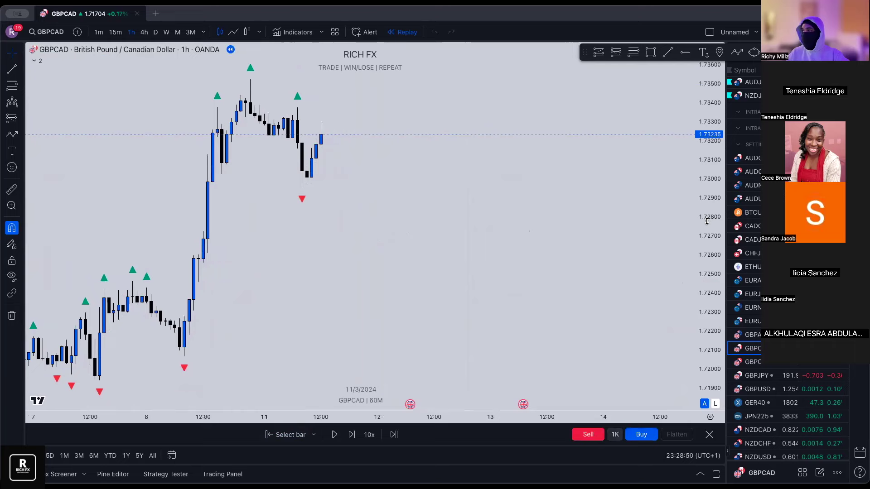
- Draw a rectangle zone from 8 March 17:00 to 12 March 03:00 between 1.73235 and 1.73076, and apply the blue xxxxxxxxxxx template
scroll(513, 267, down, 5)
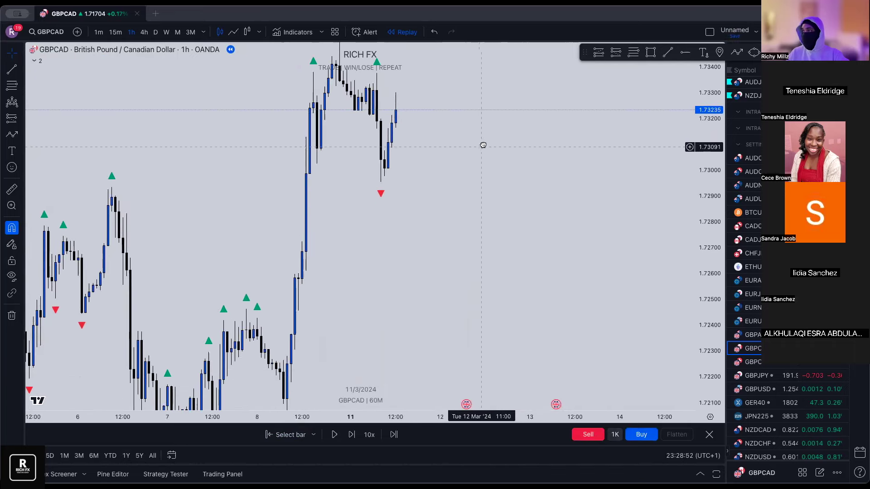
drag(483, 145, 455, 194)
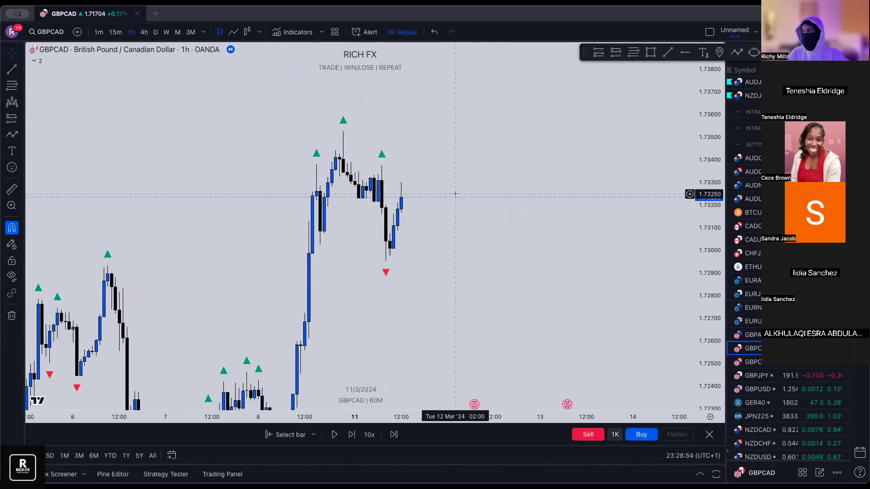
scroll(456, 194, up, 1)
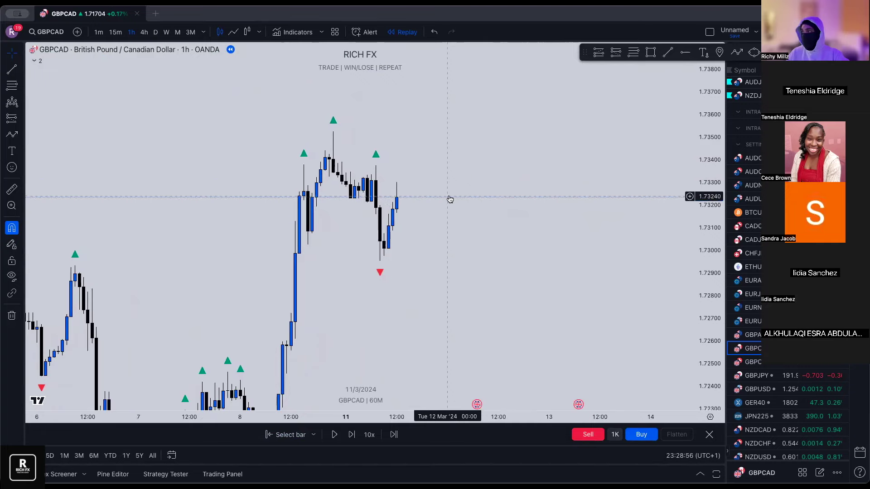
scroll(453, 190, up, 1)
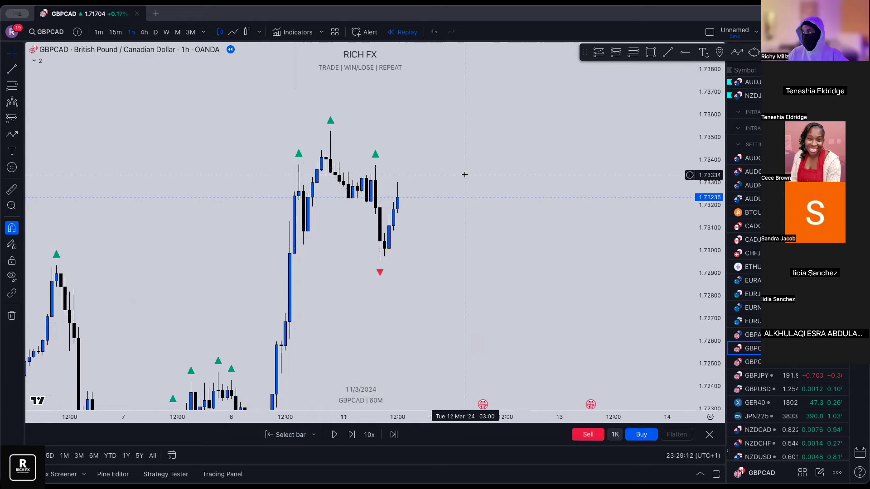
click(649, 52)
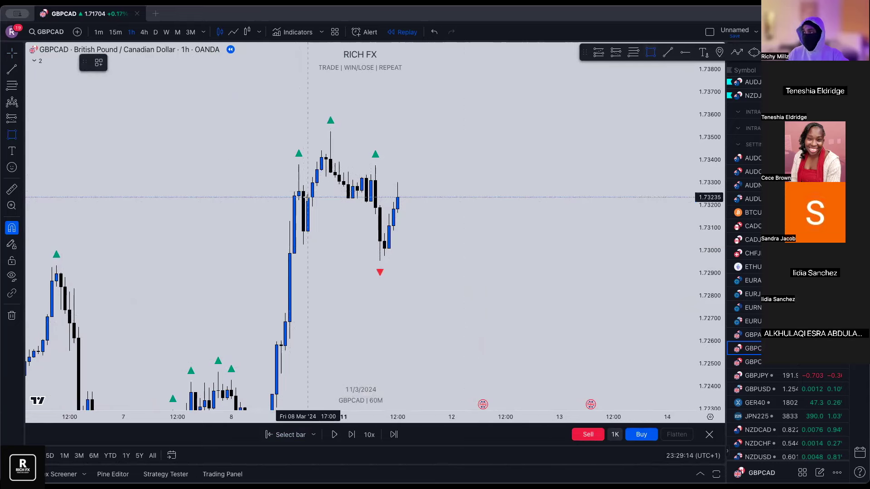
mouse_move(307, 198)
mouse_down()
mouse_move(311, 233)
mouse_move(464, 215)
mouse_up()
click(98, 63)
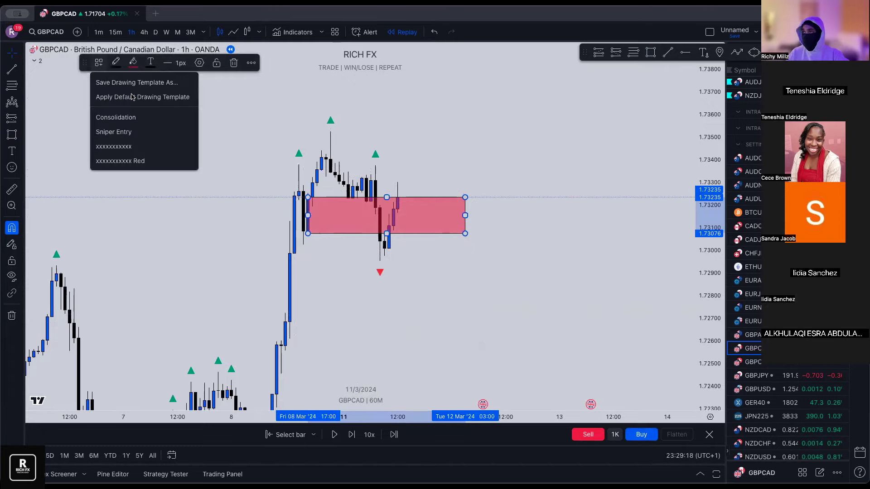
click(132, 145)
- Draw a thinner blue rectangle directly above the first zone, from about 1.7328 to 1.73232, extending to about 12 March
click(651, 53)
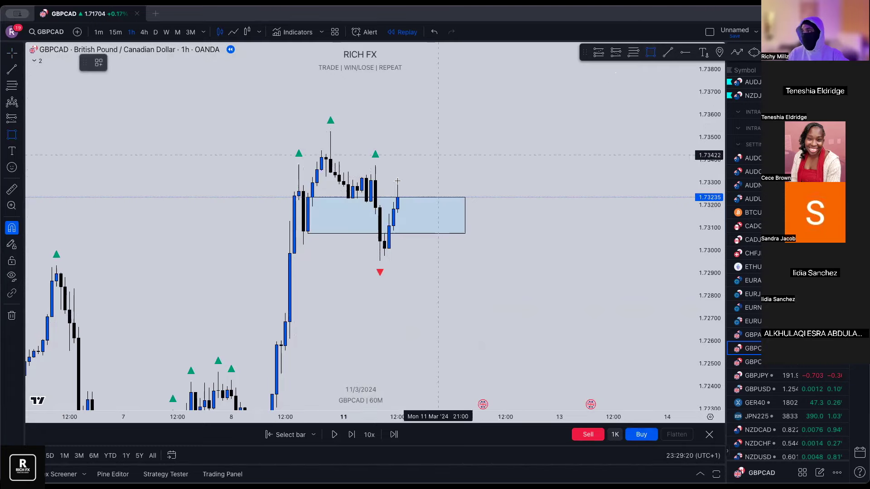
click(330, 187)
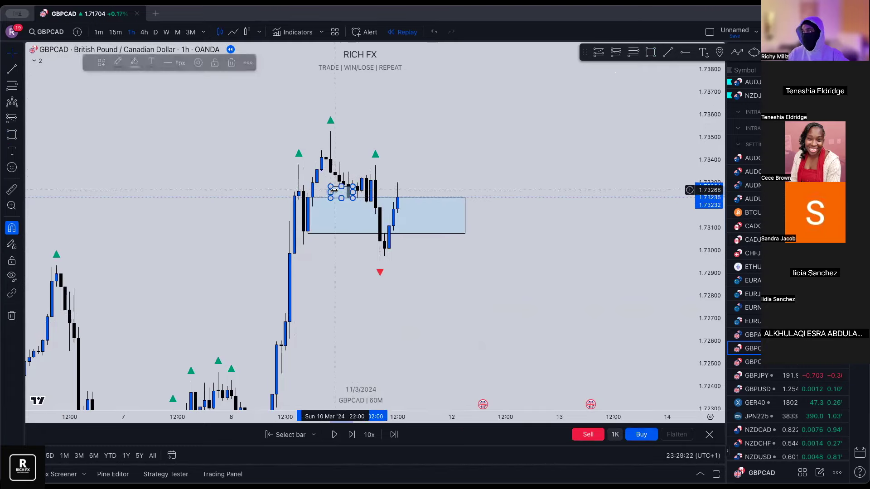
click(452, 198)
click(447, 168)
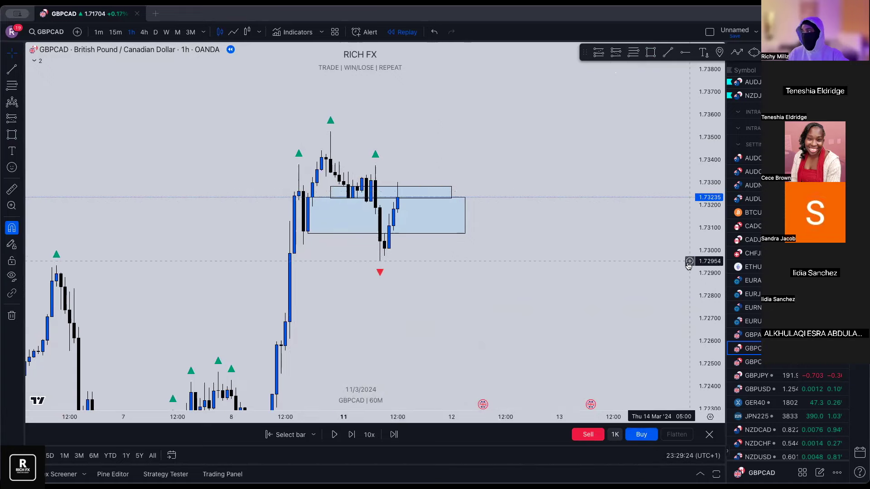
- Switch the GBPCAD chart to the 4-hour timeframe to view the two blue zones in the wider price structure
drag(691, 272, 691, 188)
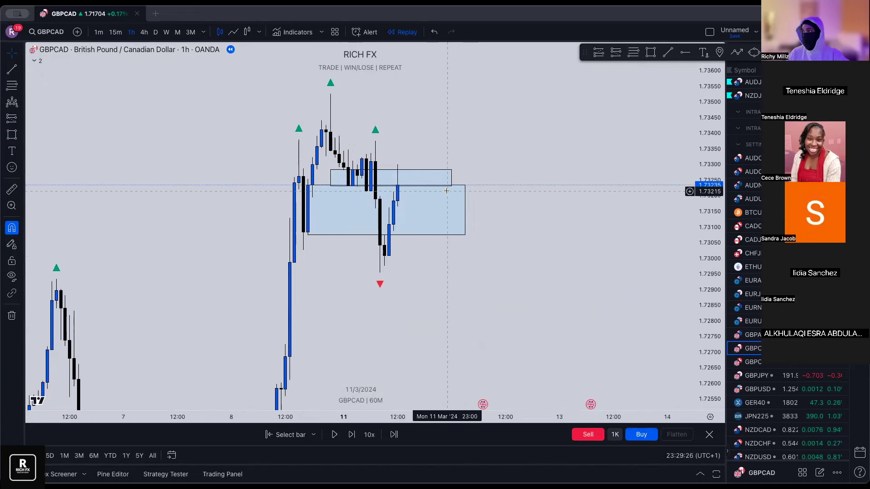
click(415, 170)
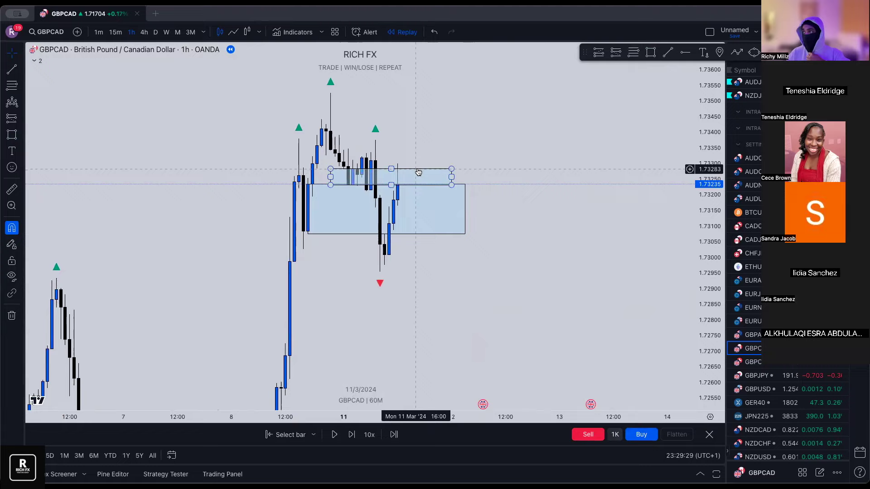
click(466, 196)
click(470, 200)
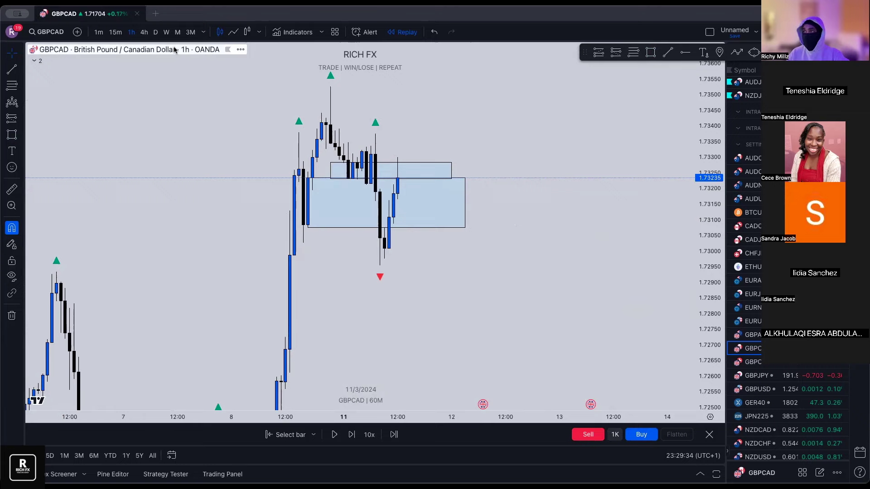
click(144, 32)
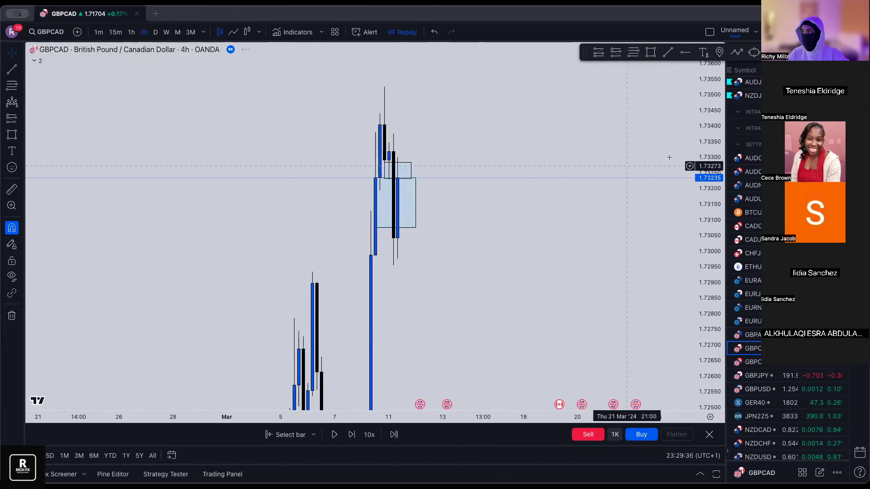
drag(706, 249, 707, 267)
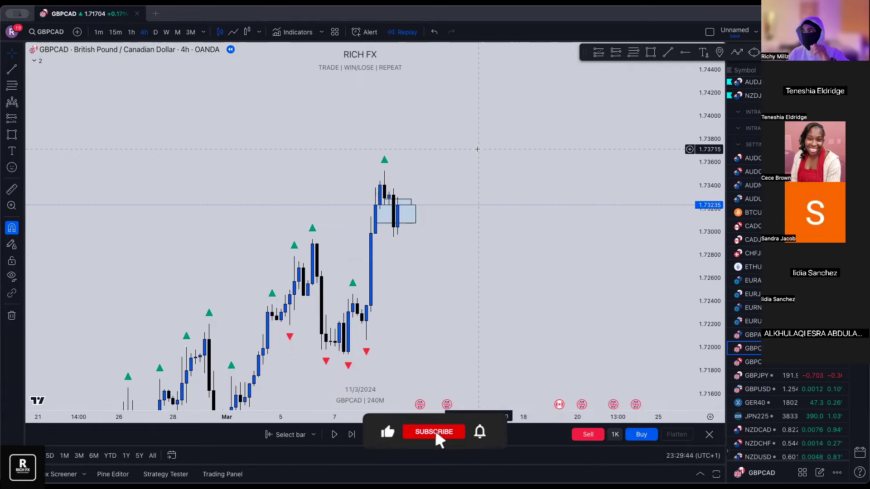
- Draw a rectangle at the 4-hour swing high from 7 March 22:00 to 12 March 09:00, between 1.73526 and 1.73404, with the xxxxxxxxxxx Red template
click(651, 54)
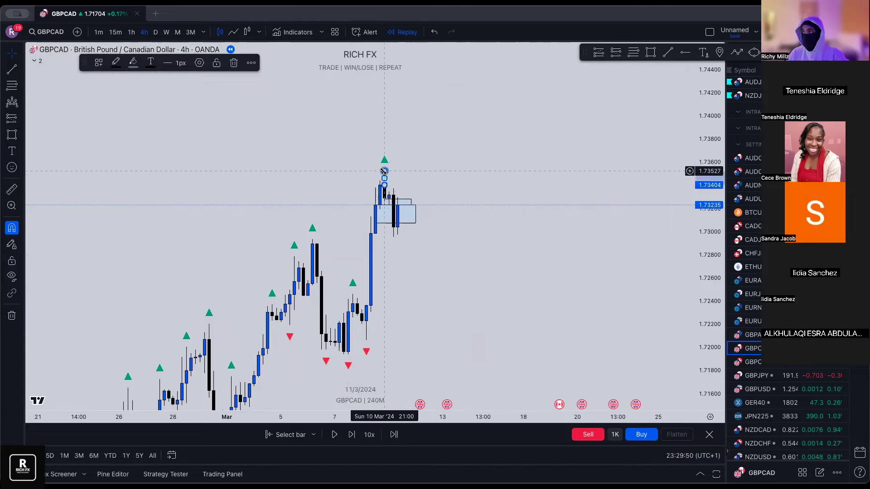
click(357, 172)
click(429, 184)
drag(431, 179, 425, 178)
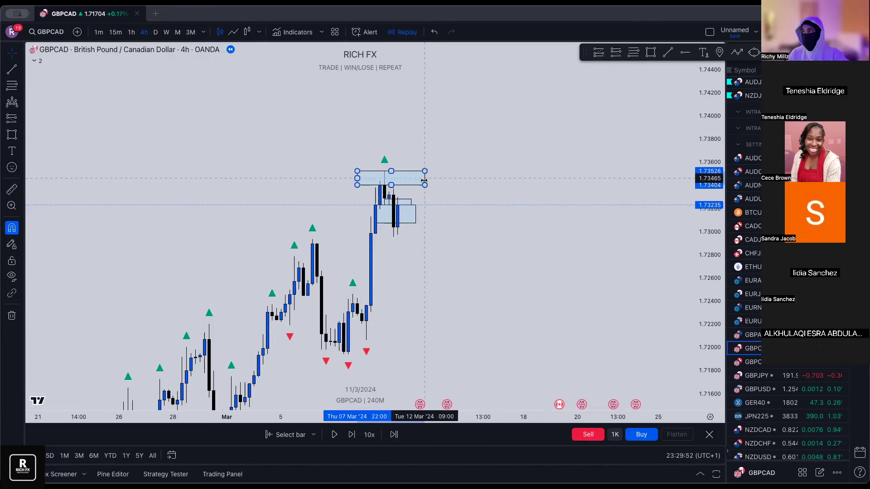
click(98, 63)
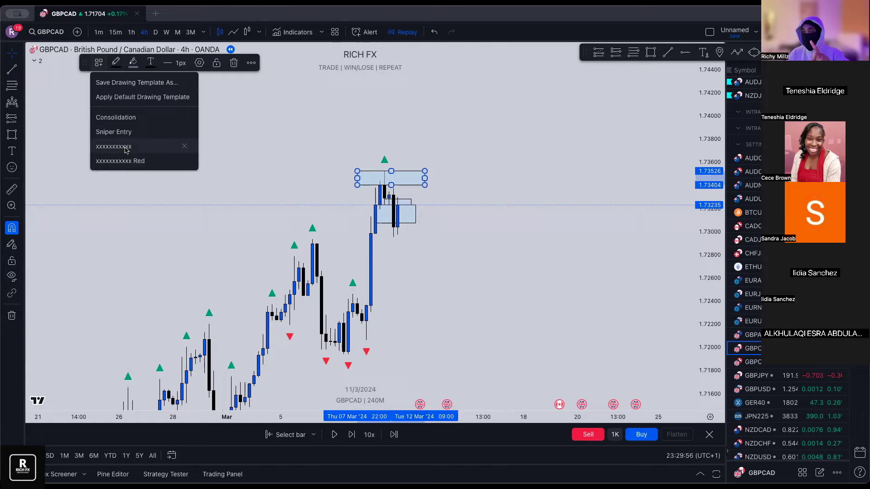
click(126, 161)
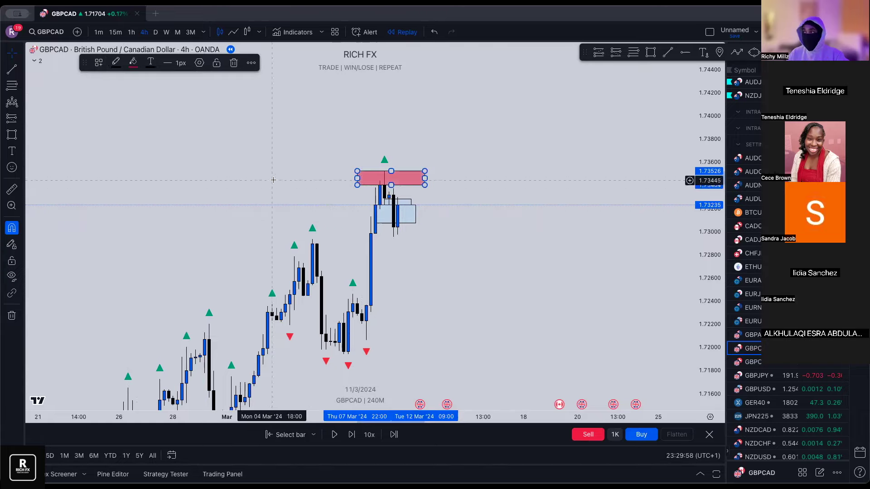
click(264, 150)
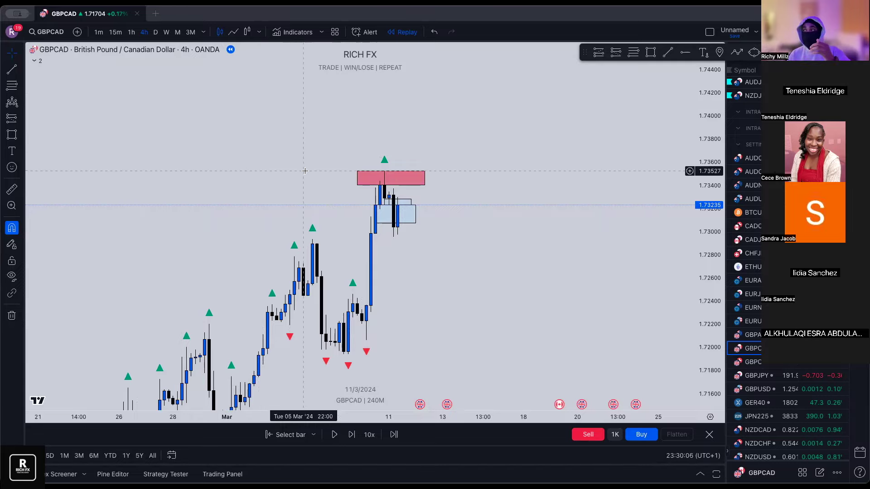
- Examine the 4-hour swing highs and lows leading up to the zones, from early February to 11 March
drag(302, 185, 326, 195)
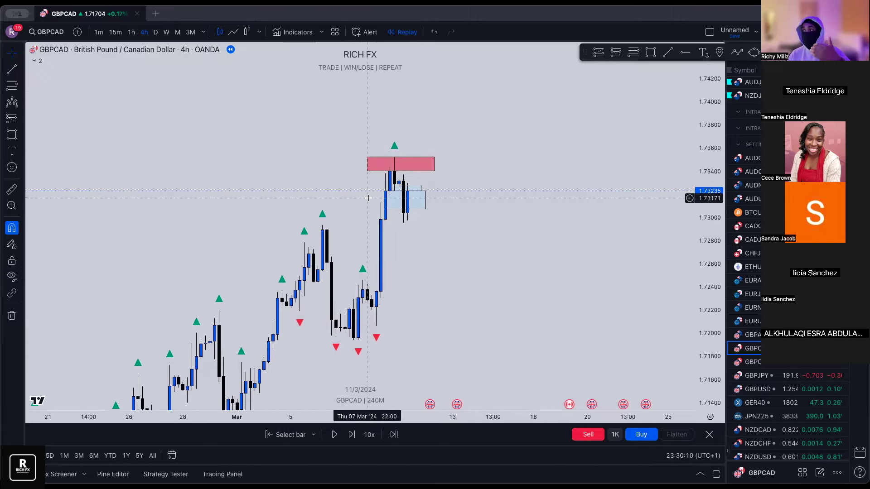
click(388, 158)
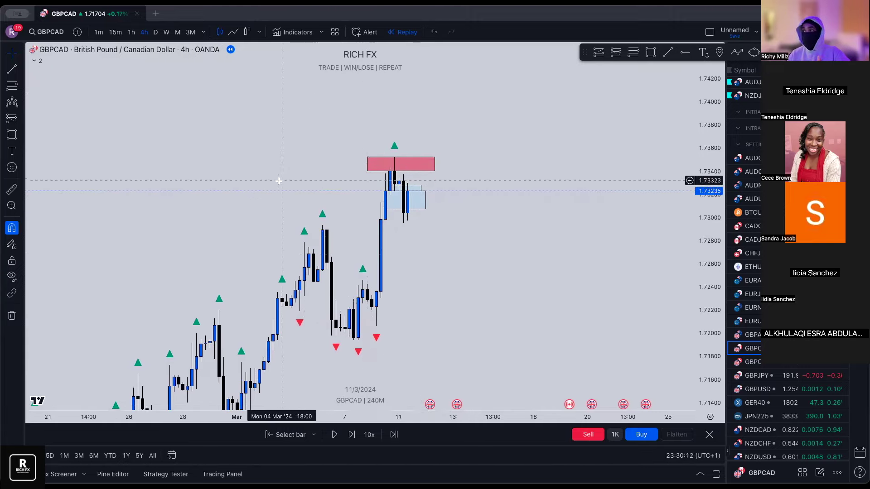
drag(278, 180, 109, 137)
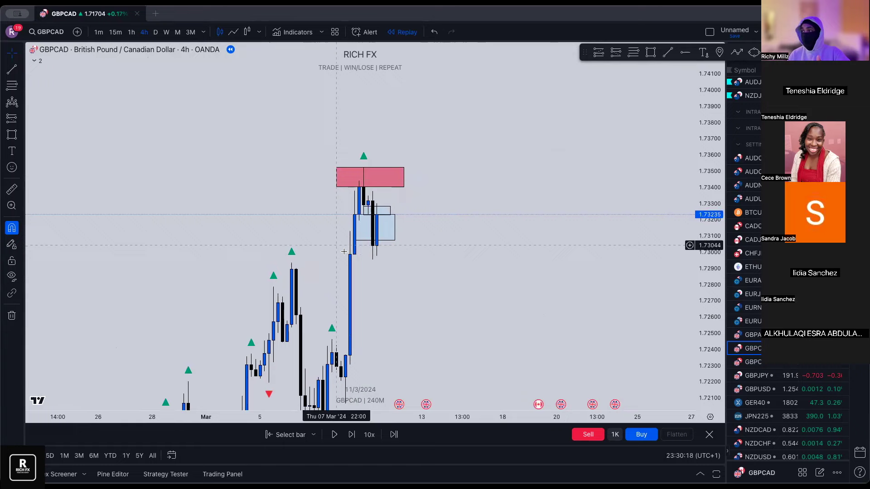
drag(217, 204, 315, 210)
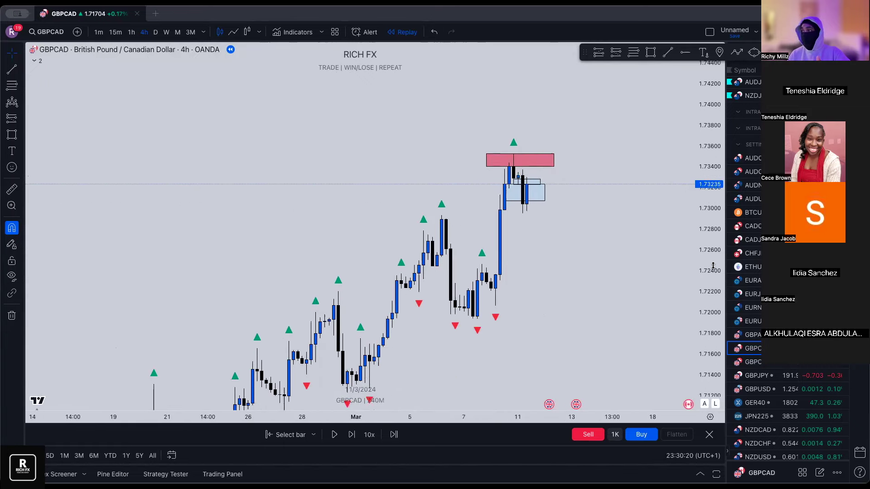
scroll(145, 249, down, 1)
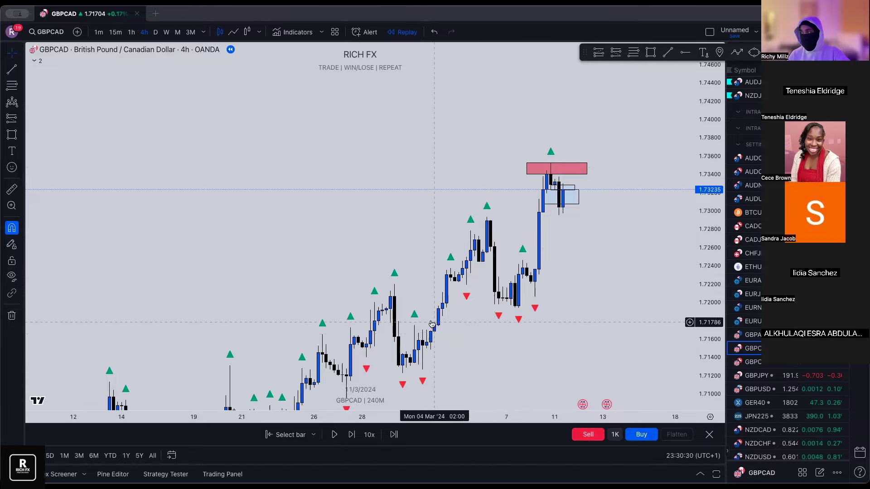
mouse_move(342, 395)
click(399, 391)
scroll(498, 272, up, 5)
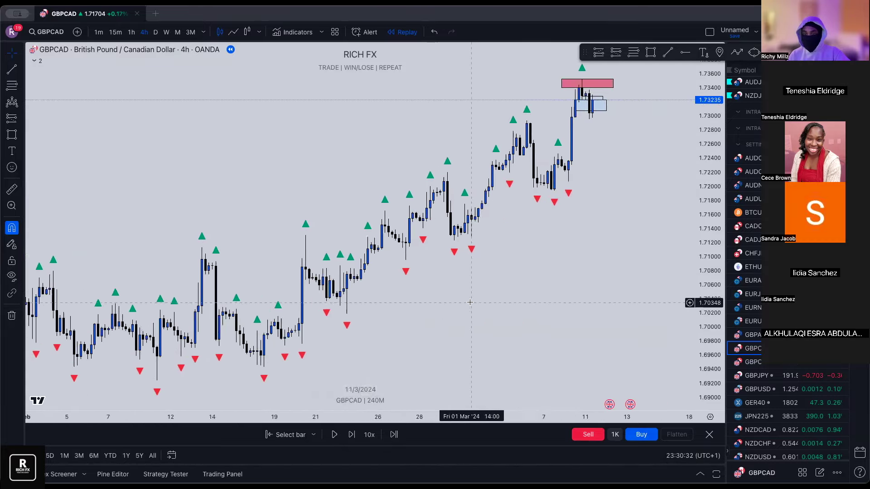
scroll(506, 249, up, 5)
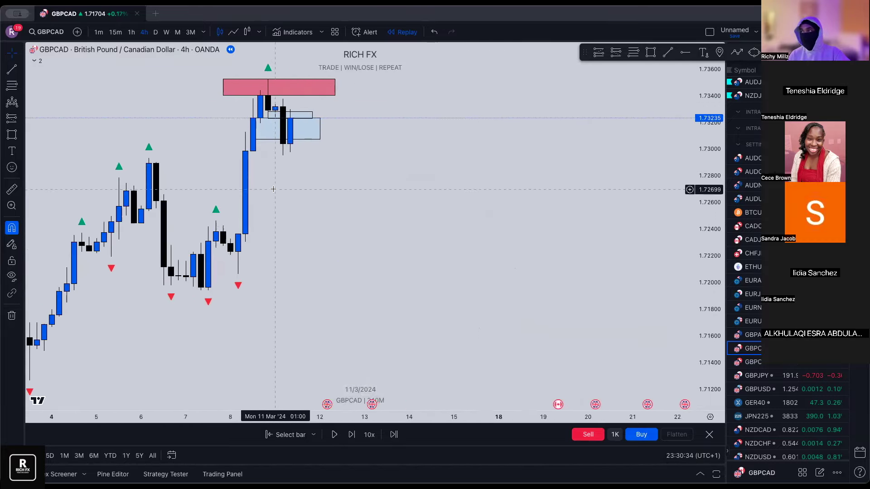
- Stretch the larger blue zone to match the red zone's width, from 7 March 22:00 to 12 March 09:00
drag(232, 149, 250, 150)
drag(149, 149, 113, 150)
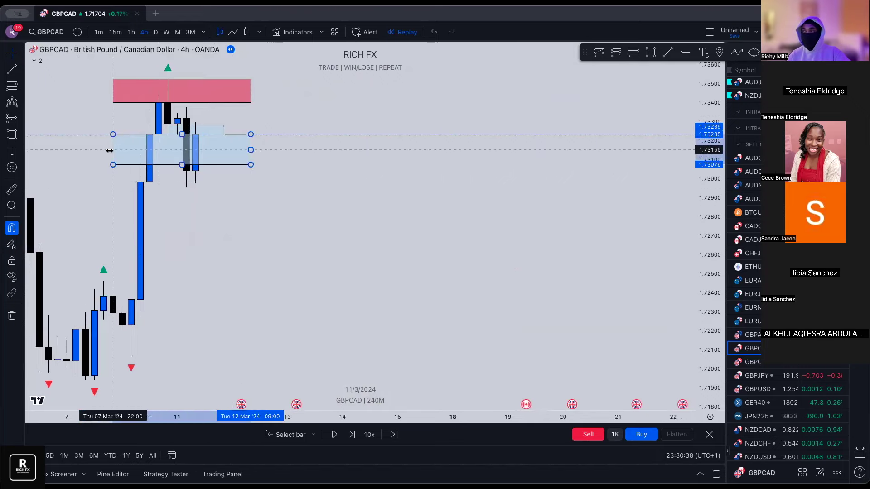
click(252, 229)
- On the 1-hour timeframe, stretch the thin blue zone to run from 8 March 12:00 to 12 March 04:00
click(130, 32)
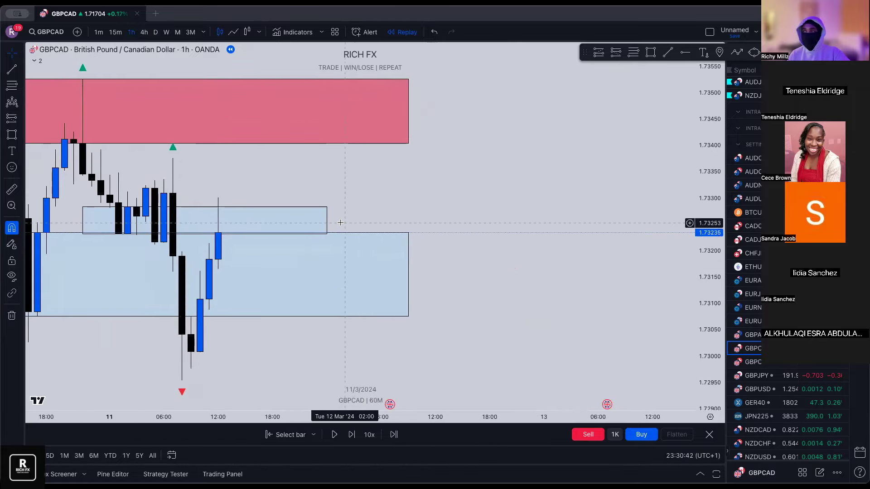
scroll(363, 227, left, 2)
scroll(330, 260, right, 3)
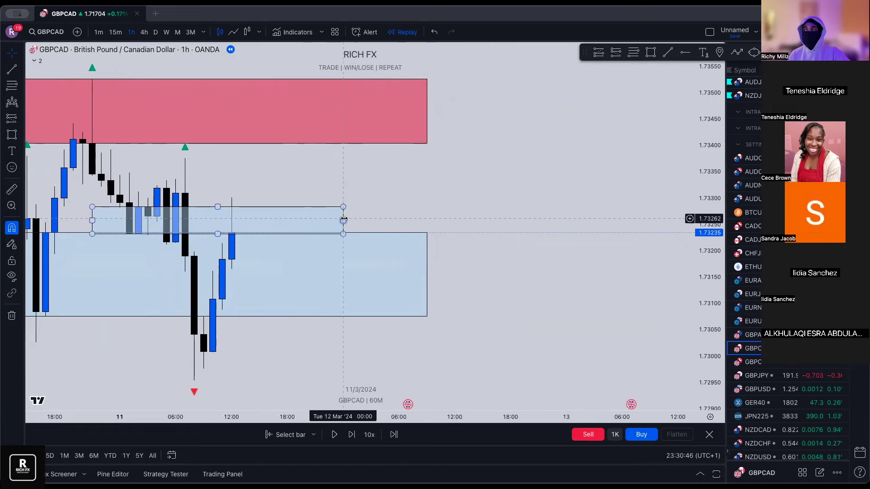
drag(343, 217, 380, 217)
click(424, 220)
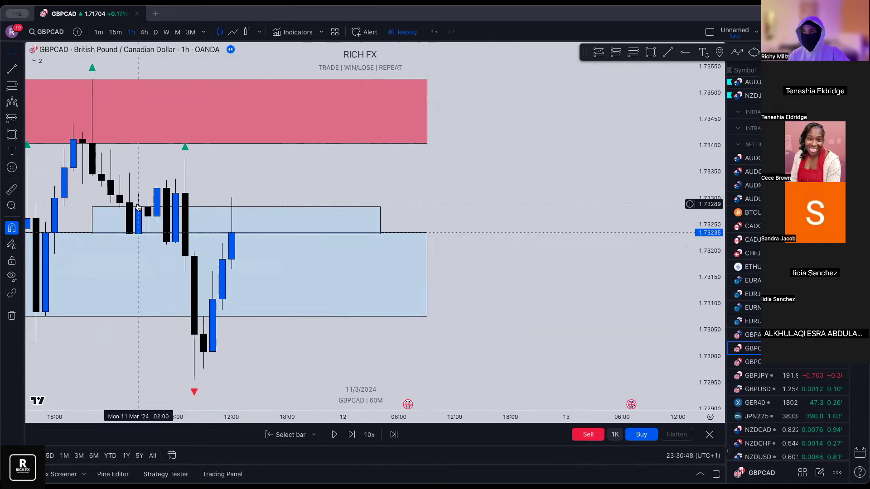
drag(132, 204, 176, 203)
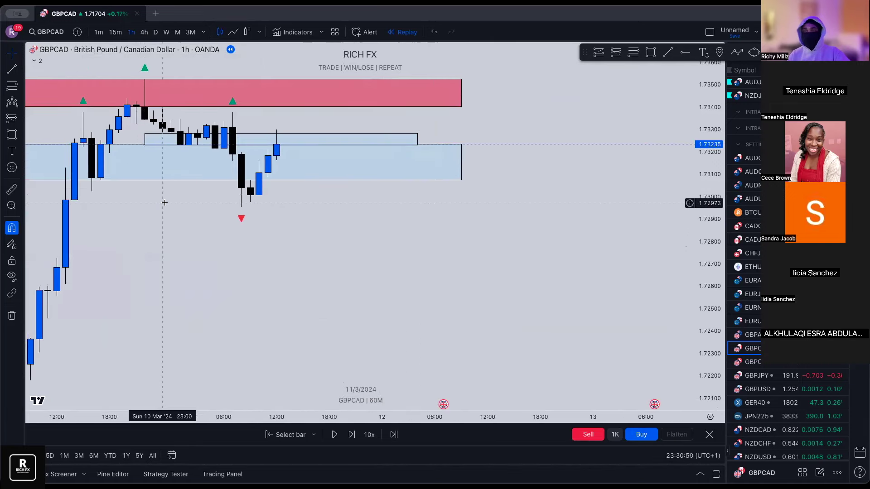
click(145, 135)
drag(145, 133, 54, 126)
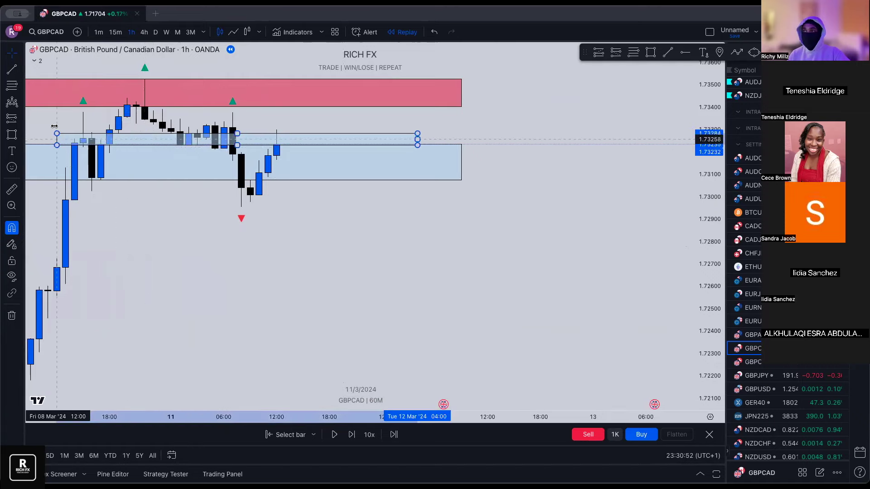
click(98, 124)
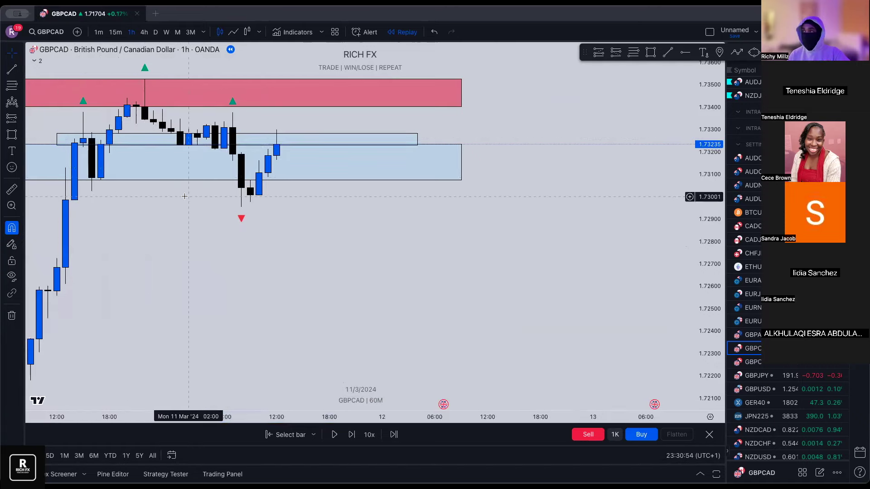
- Examine how the 1-hour candles of 11 March react to the red zone and the two blue zones
scroll(184, 196, up, 3)
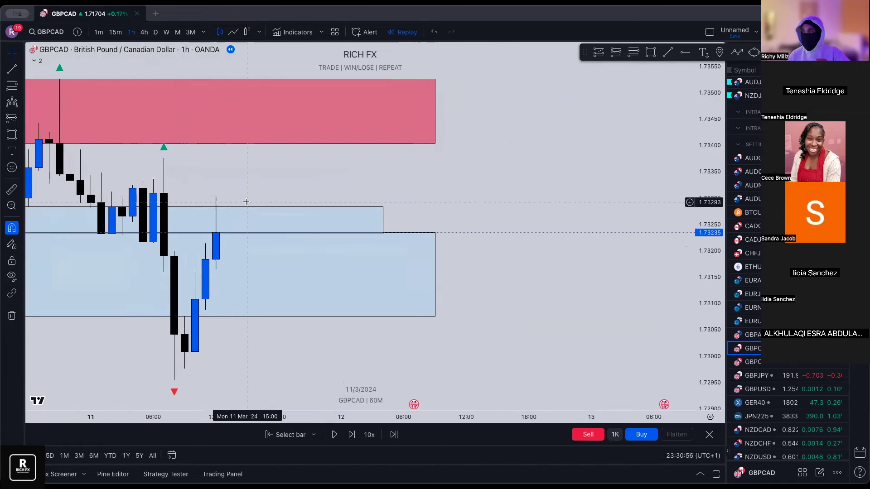
drag(197, 199, 263, 202)
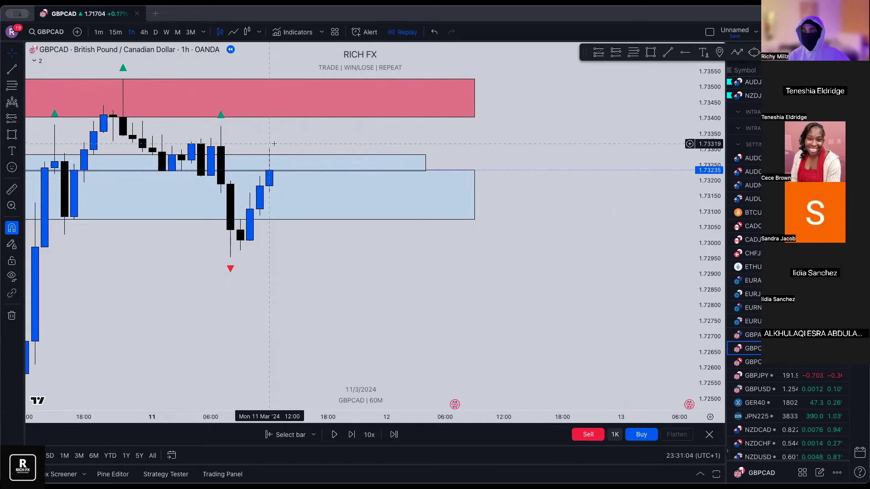
scroll(274, 145, up, 1)
scroll(275, 146, up, 2)
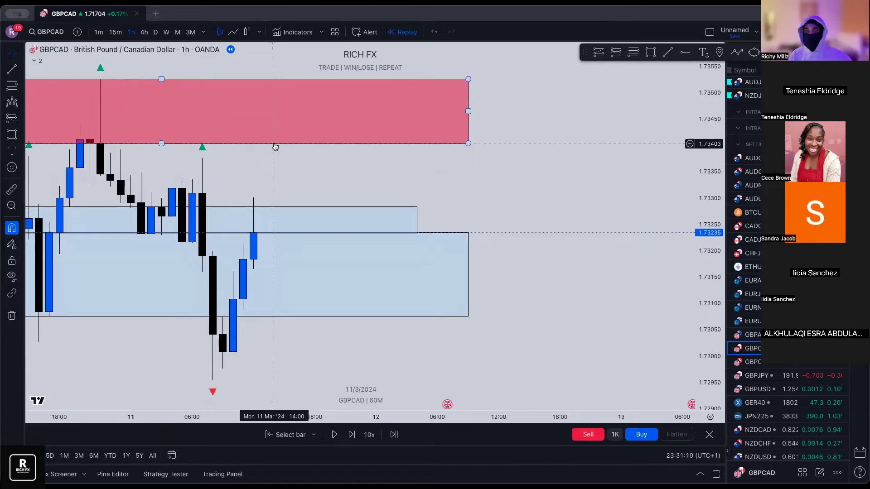
scroll(265, 185, left, 2)
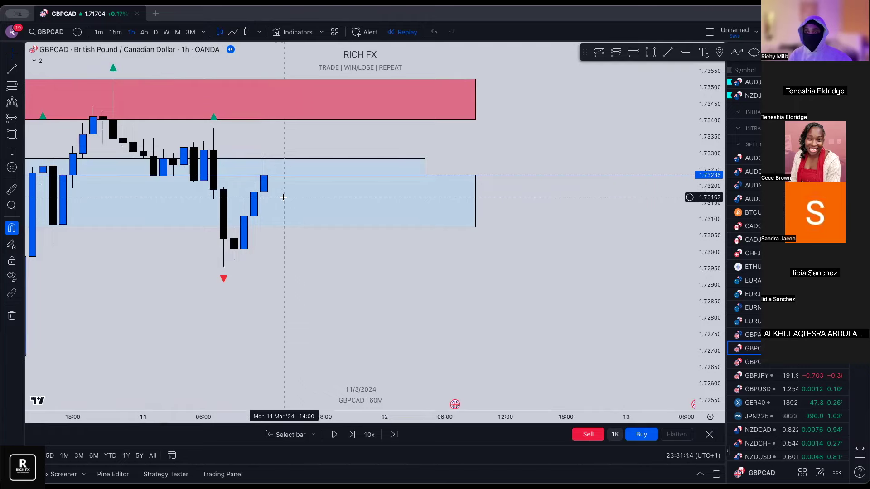
scroll(284, 248, right, 2)
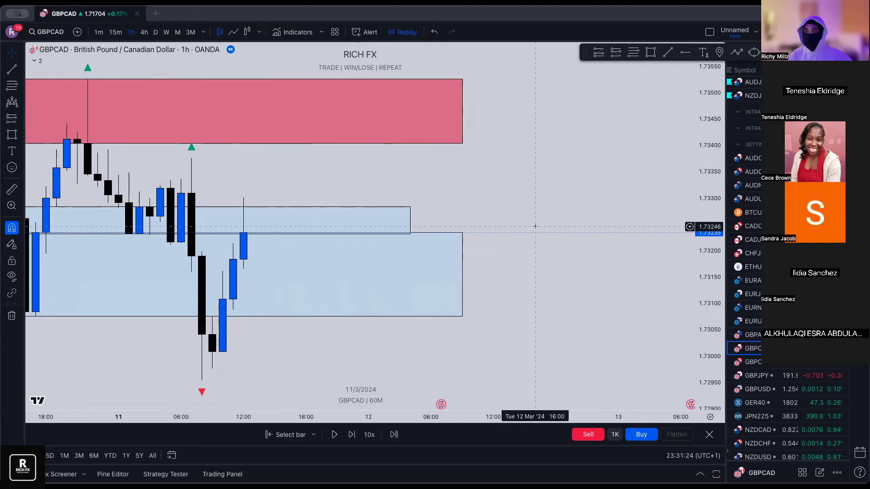
scroll(535, 226, down, 3)
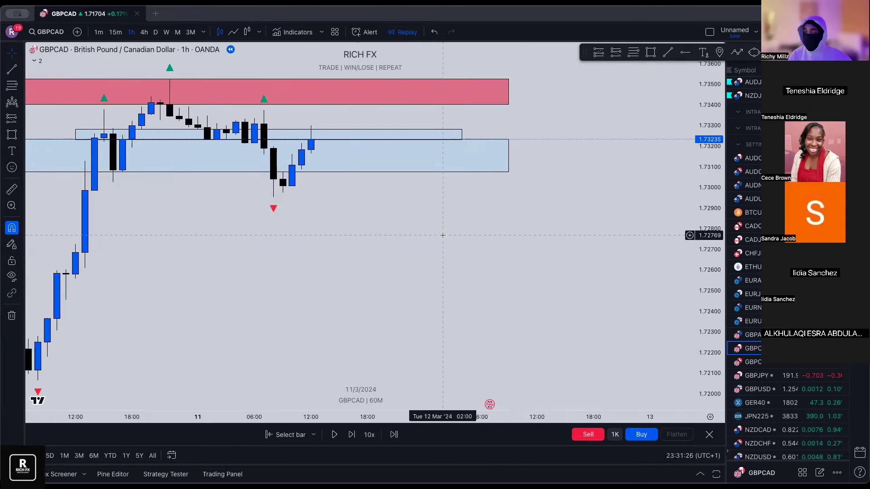
scroll(442, 235, up, 4)
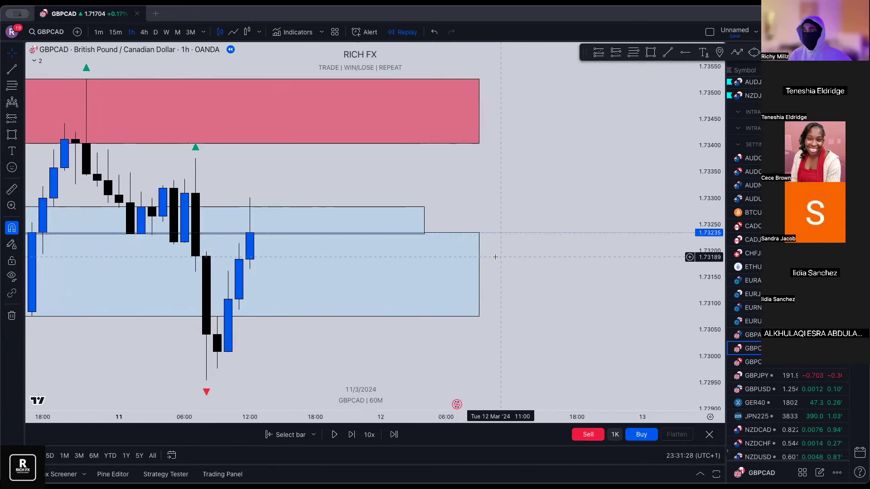
scroll(495, 257, down, 2)
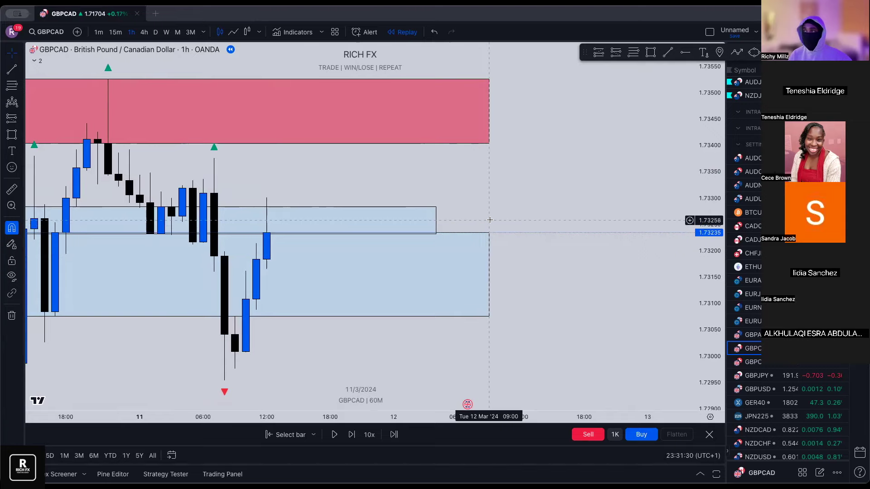
scroll(490, 220, down, 3)
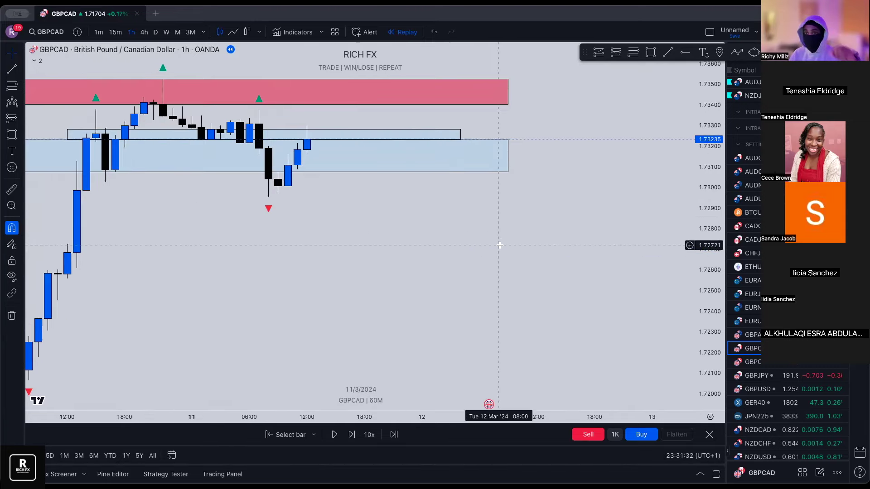
scroll(371, 299, up, 5)
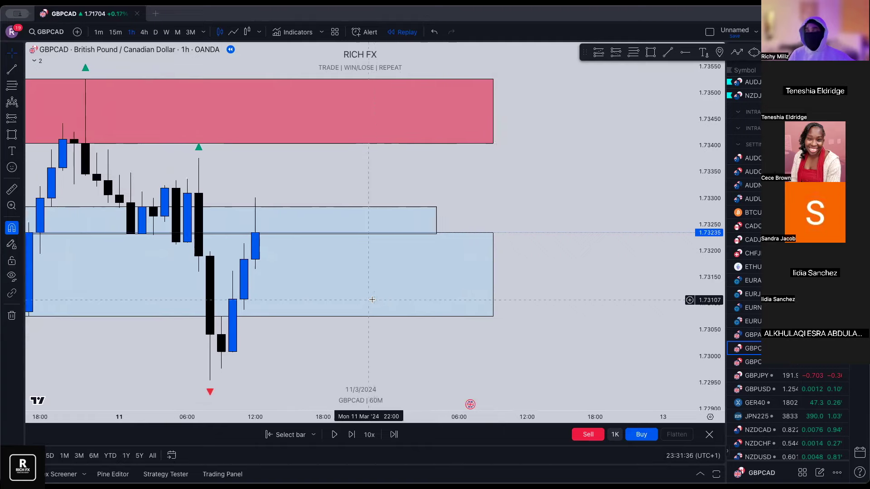
scroll(374, 298, down, 3)
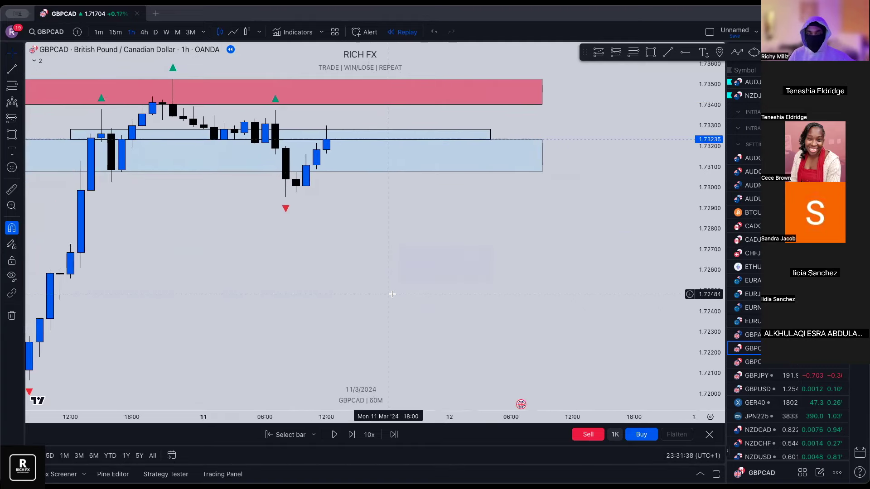
- Stretch the end of the thin blue zone on the 1-hour chart to about 12 March 13:00
scroll(392, 294, up, 5)
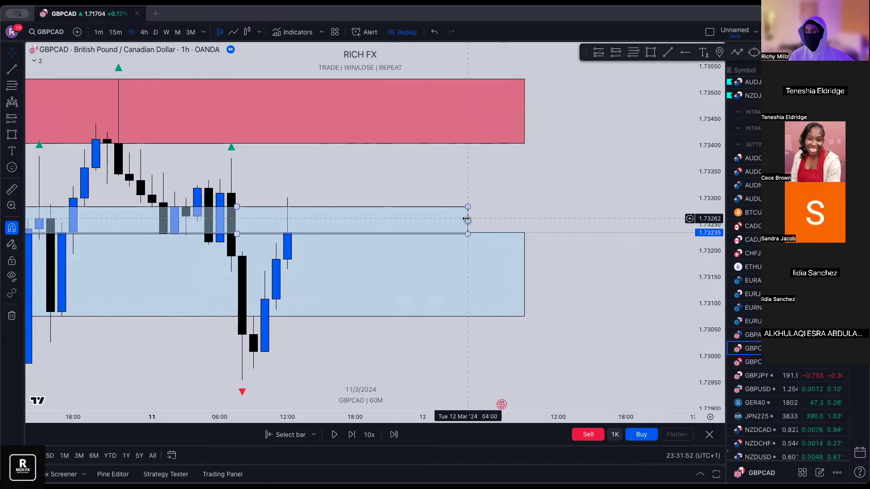
drag(465, 219, 486, 219)
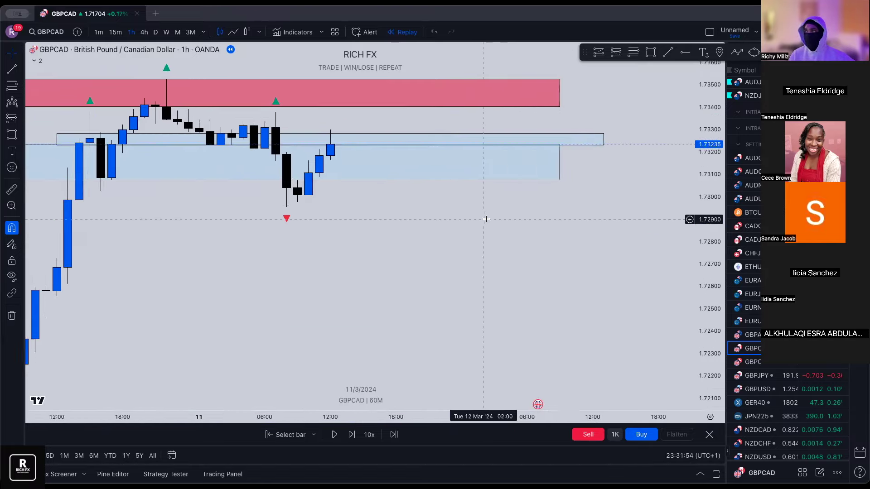
scroll(486, 219, up, 1)
scroll(467, 227, up, 1)
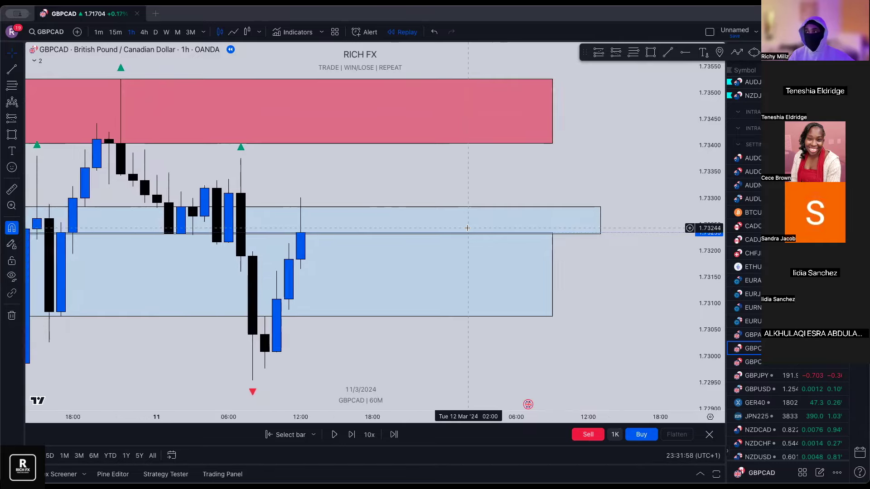
- Examine the 1-hour candles of 11 March up to 12:00 against the blue zones and the red zone above
scroll(467, 227, down, 1)
scroll(335, 195, up, 2)
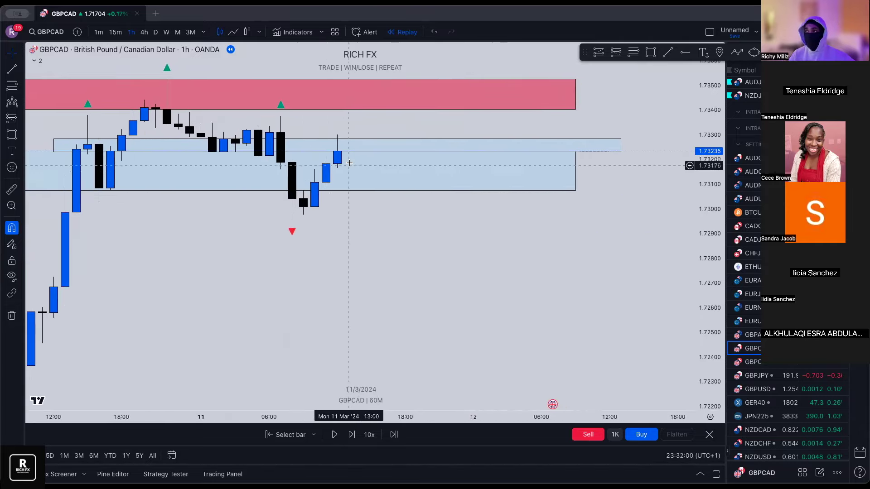
click(349, 159)
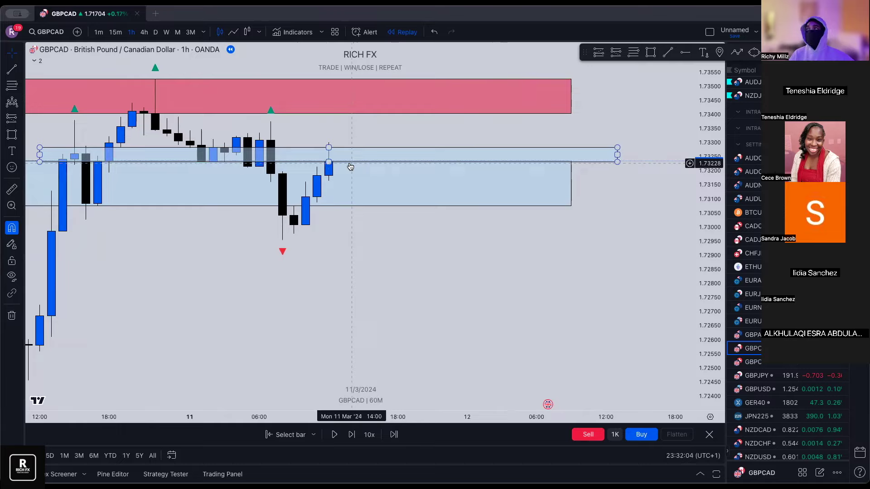
click(350, 138)
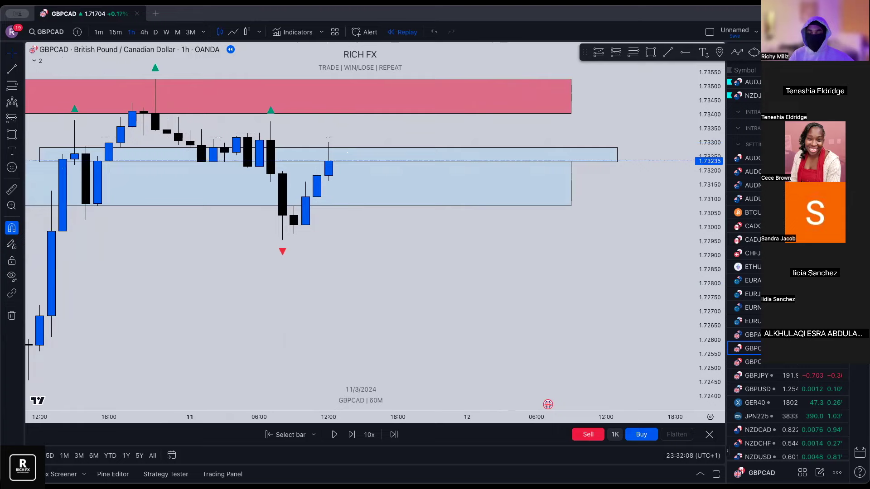
scroll(367, 149, up, 2)
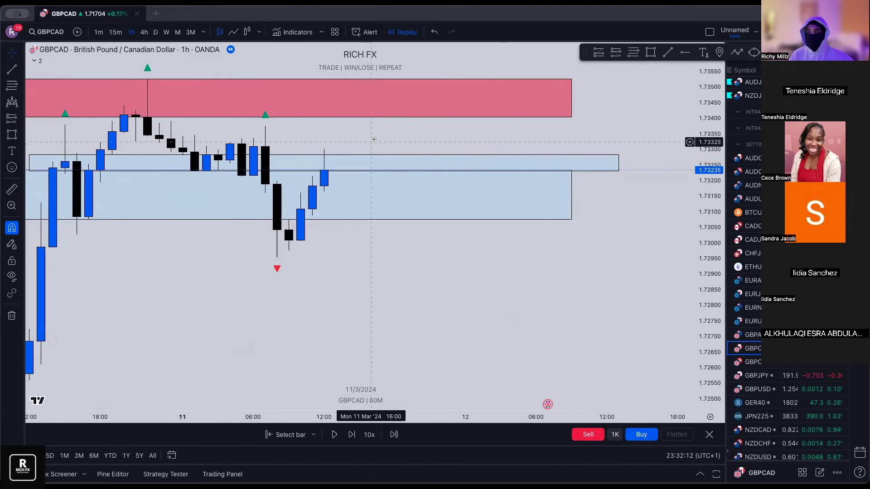
scroll(380, 137, up, 1)
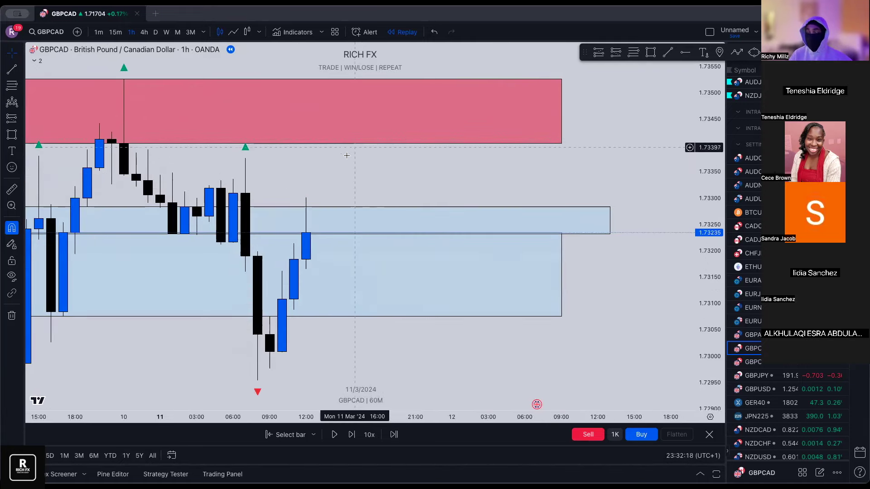
scroll(335, 182, down, 1)
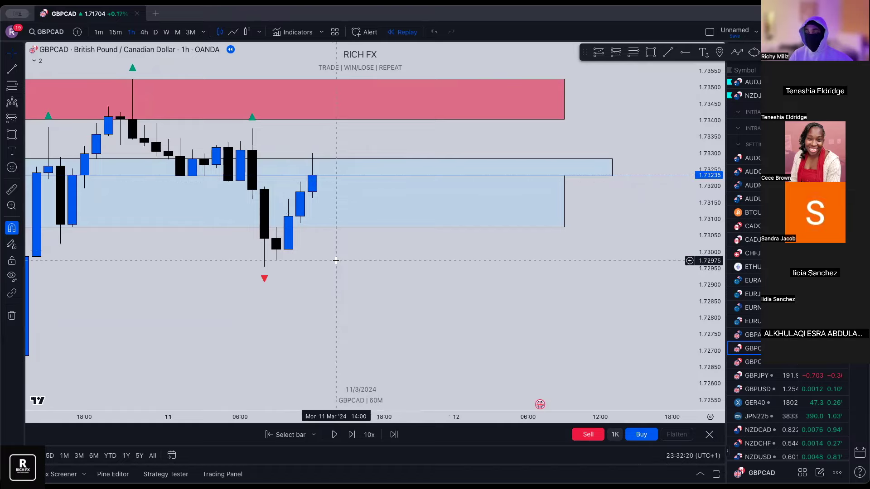
scroll(339, 236, up, 1)
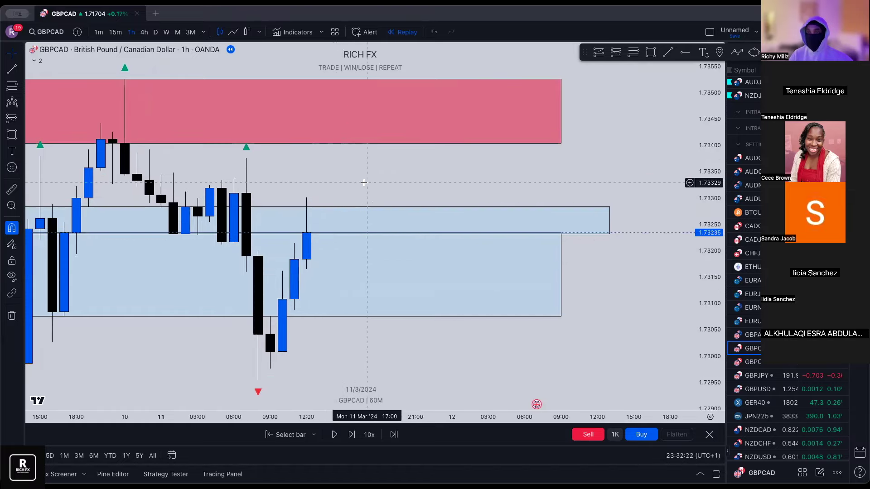
scroll(369, 182, down, 1)
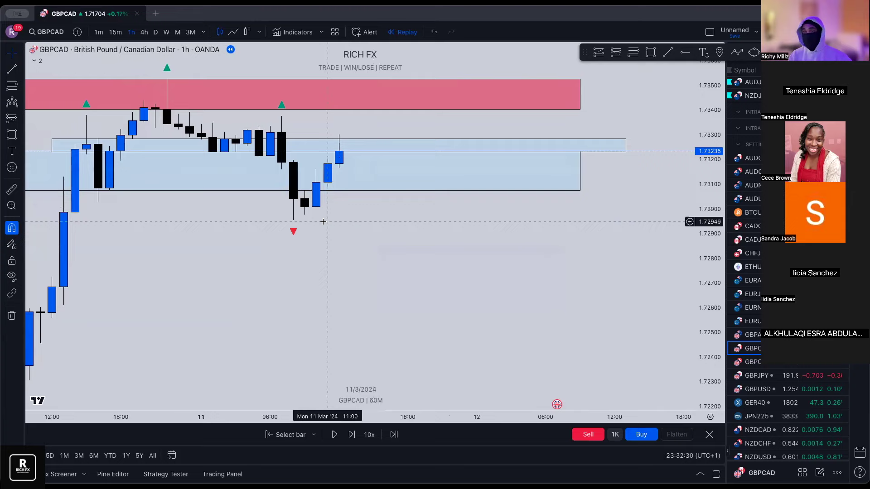
scroll(341, 150, up, 1)
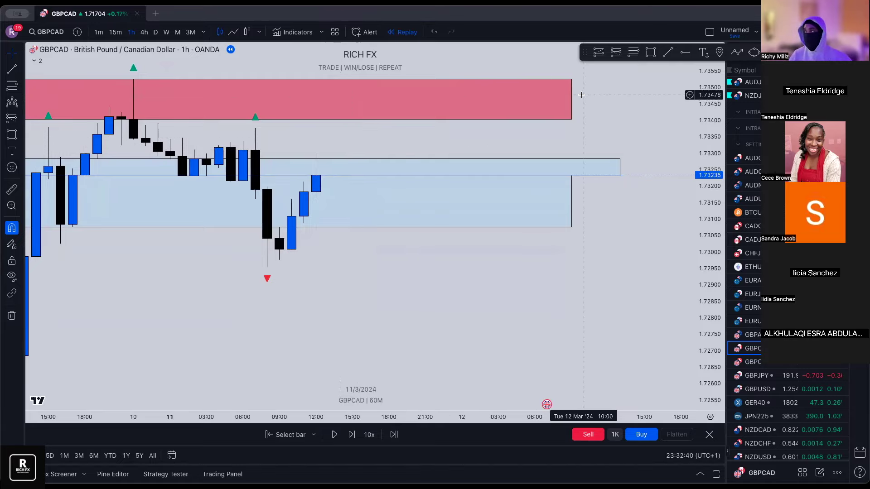
- Switch to the daily timeframe and examine the swing highs and lows from October 2023 to 11 March 2024
click(144, 31)
click(154, 32)
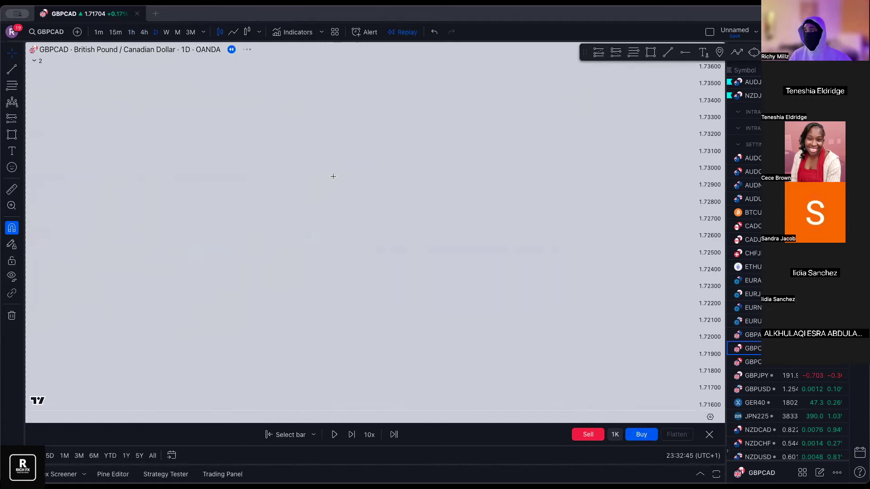
scroll(408, 204, down, 5)
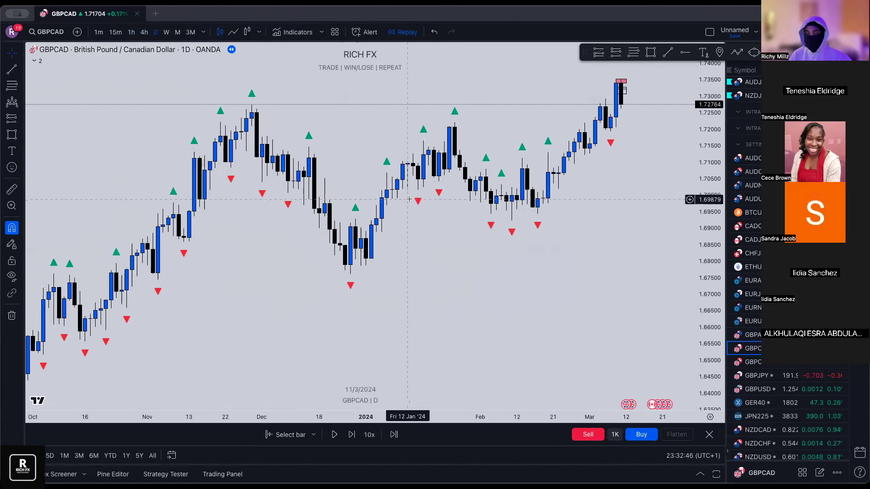
scroll(379, 195, down, 5)
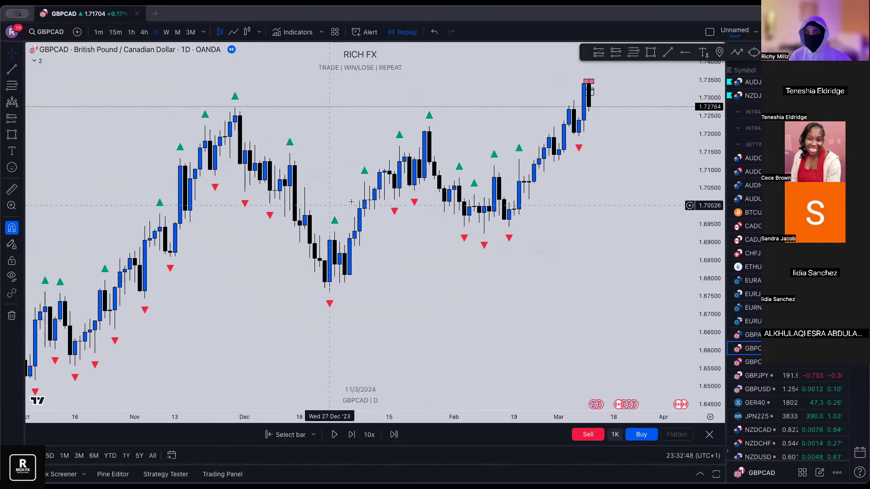
scroll(324, 210, up, 5)
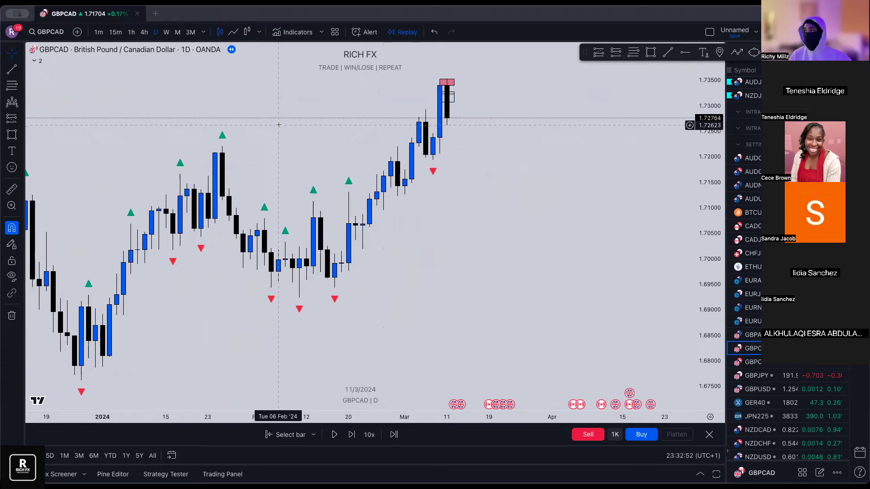
scroll(278, 131, up, 5)
scroll(236, 161, left, 5)
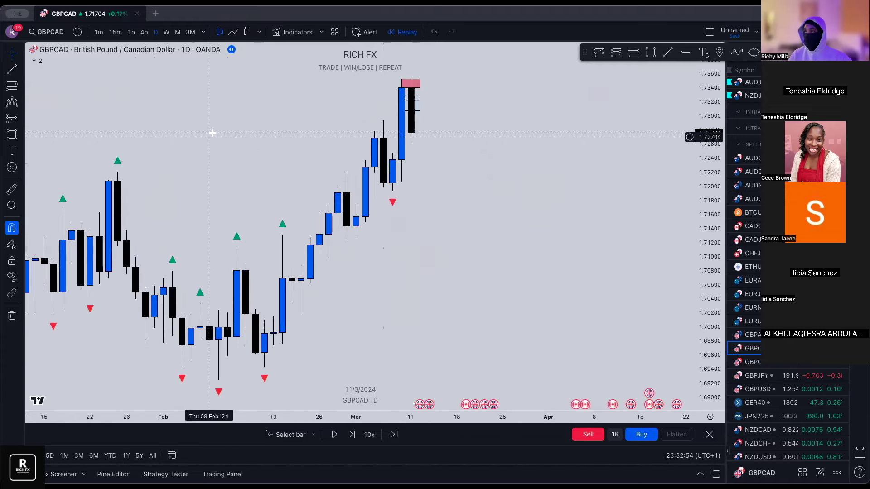
drag(210, 150, 107, 184)
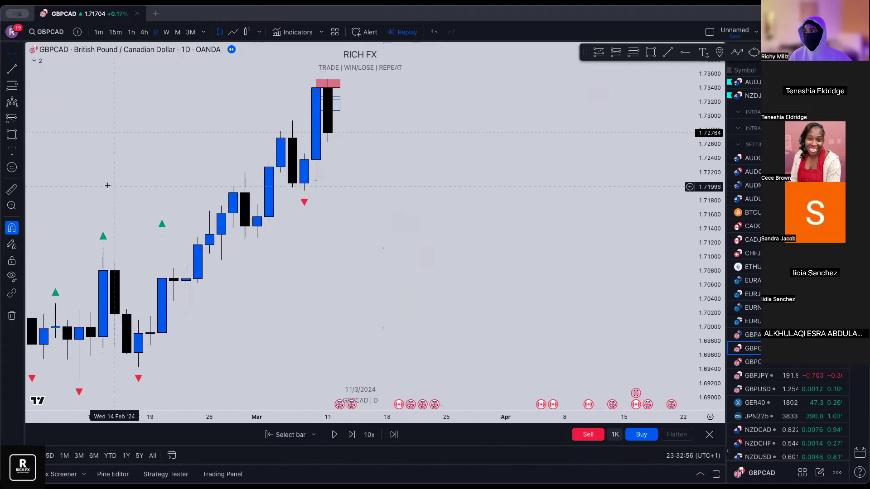
scroll(210, 155, up, 2)
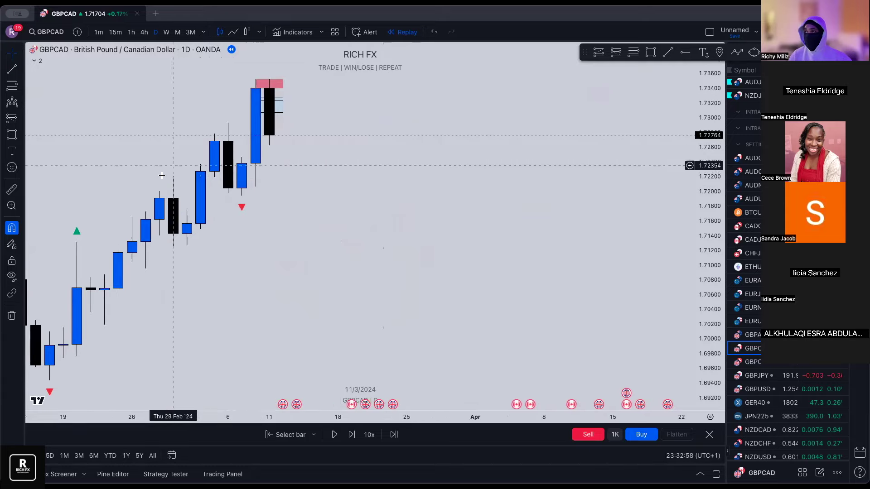
scroll(146, 169, left, 3)
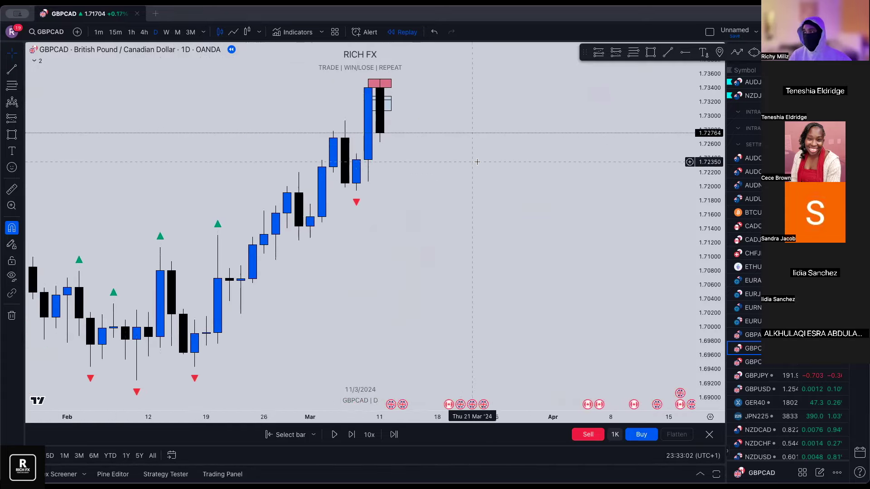
scroll(330, 189, up, 1)
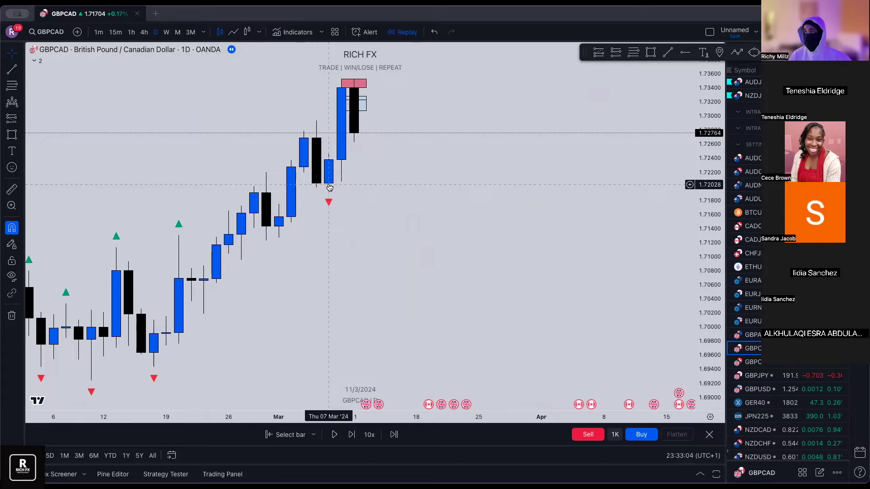
- Draw a red rectangle zone at the daily 6 March high, from about 1.7293 to 1.7269, ending on 13 March
click(366, 99)
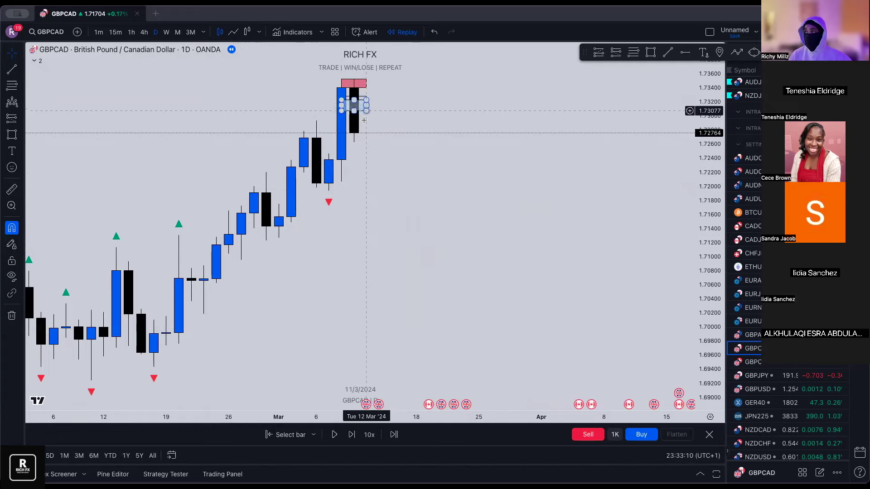
click(318, 126)
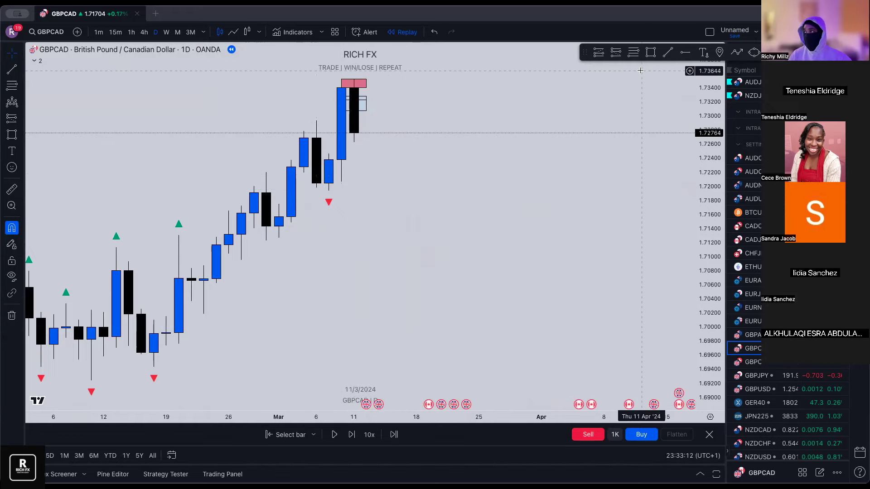
key(alt+shift+r)
mouse_move(316, 137)
mouse_down()
mouse_move(291, 121)
mouse_move(383, 130)
mouse_move(167, 177)
mouse_up()
scroll(363, 140, up, 5)
click(167, 177)
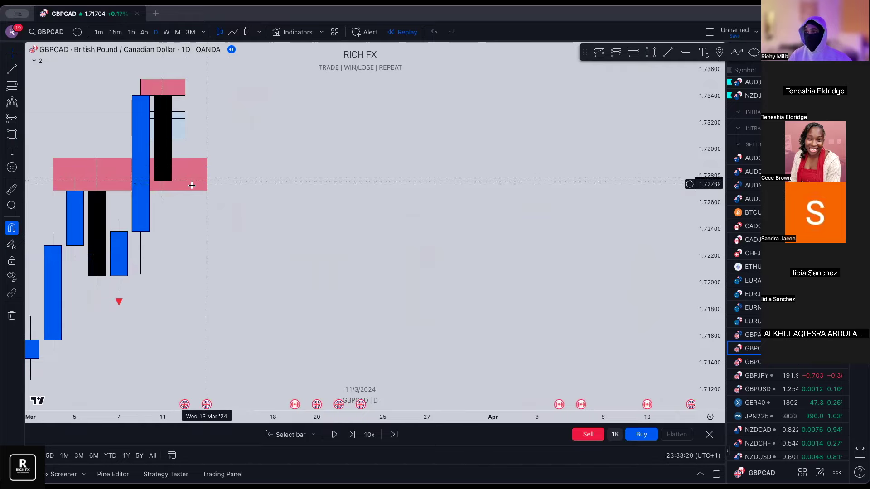
- On the 1-hour timeframe, draw a Fibonacci retracement from the 11 March 12:00 high at 1.73301 to the 08:00 swing low
click(132, 32)
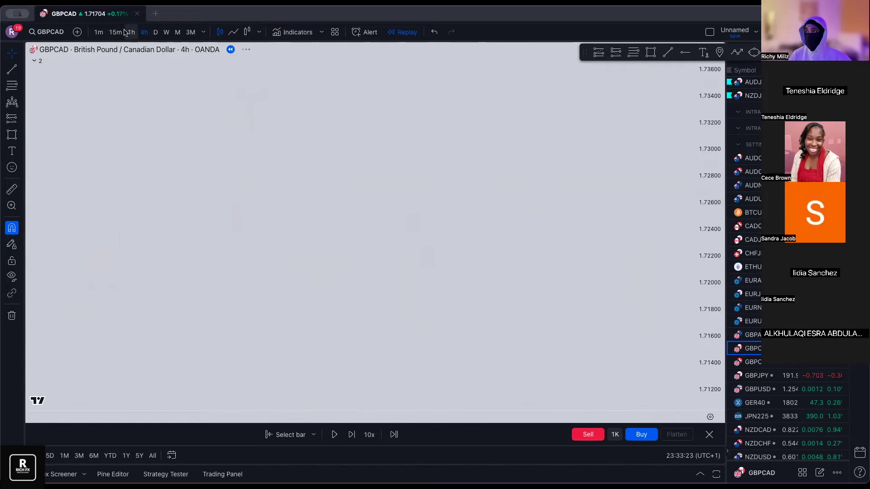
scroll(242, 154, down, 3)
drag(362, 182, 299, 220)
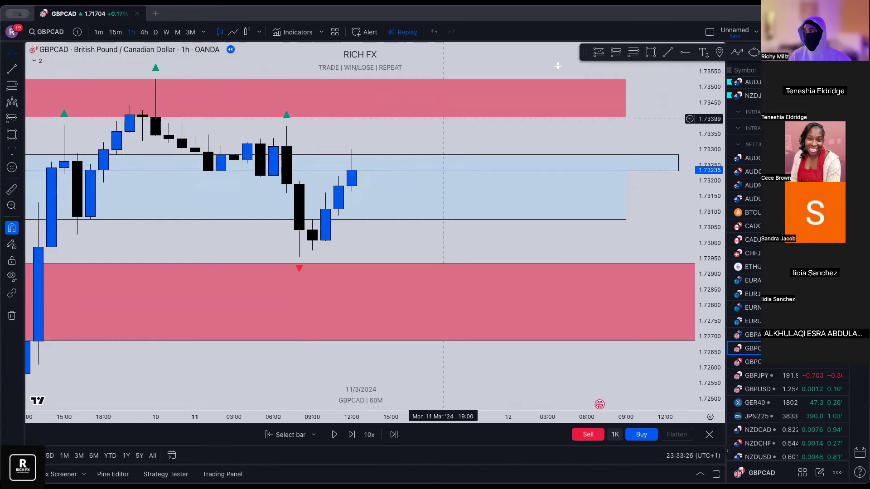
key(alt+f)
click(356, 142)
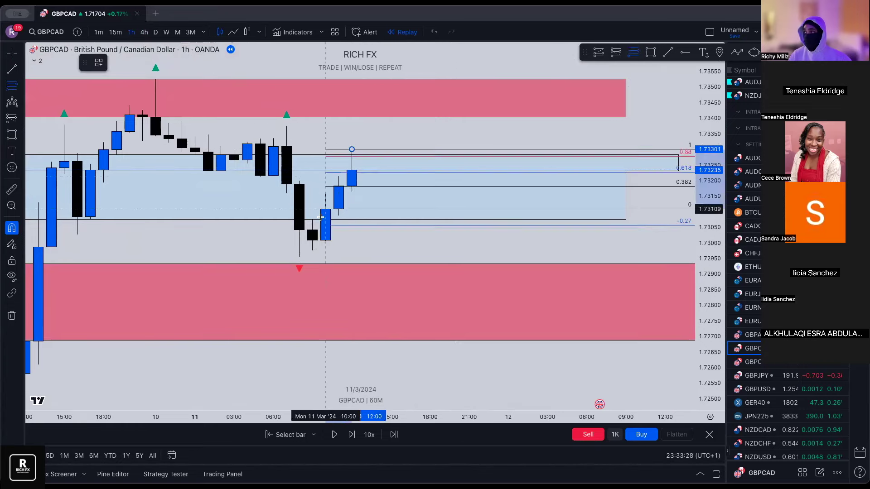
click(300, 256)
scroll(281, 281, down, 2)
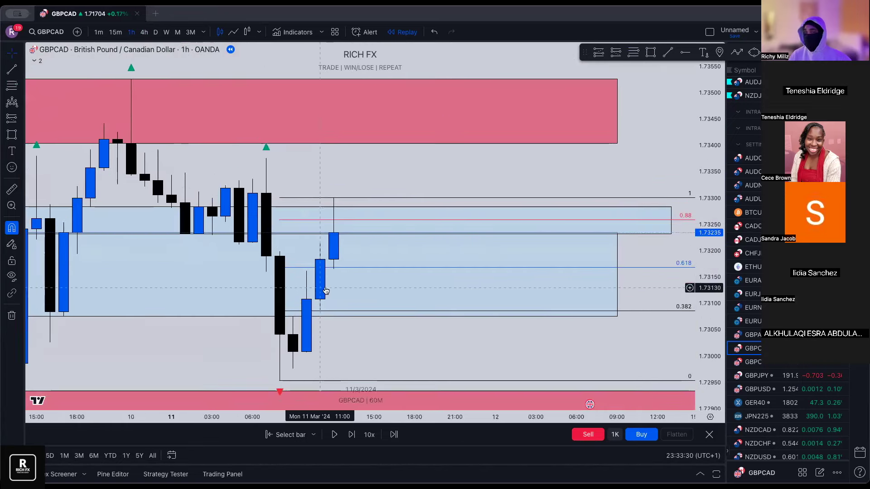
- Compare the pullback with the 0.618 and 0.88 Fibonacci levels and the blue zones on the 1-hour and 15-minute timeframes
scroll(233, 275, up, 3)
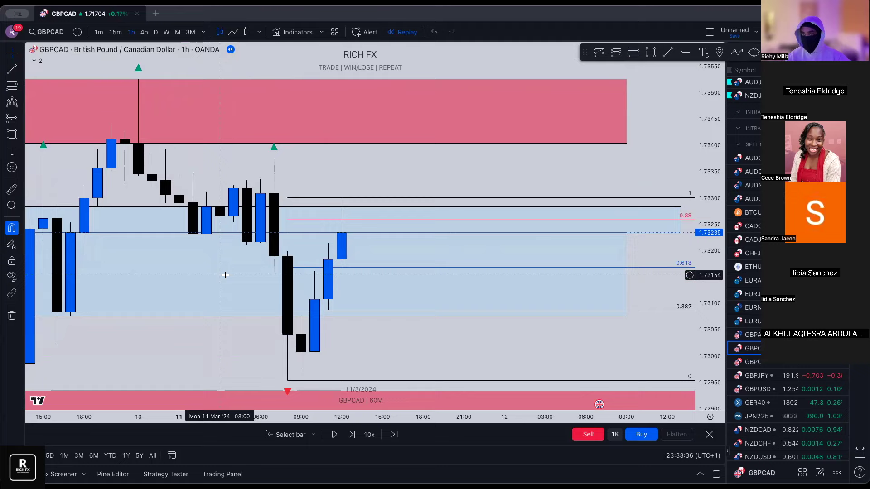
scroll(295, 286, left, 2)
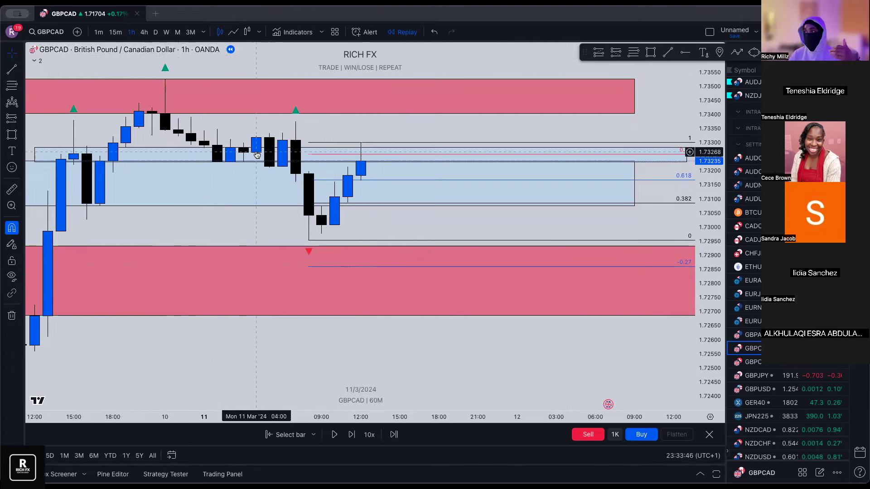
click(115, 31)
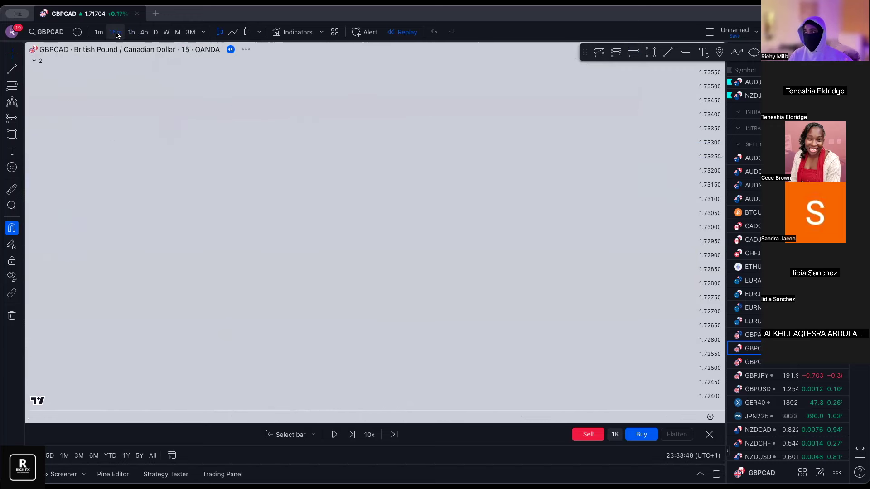
scroll(353, 218, down, 5)
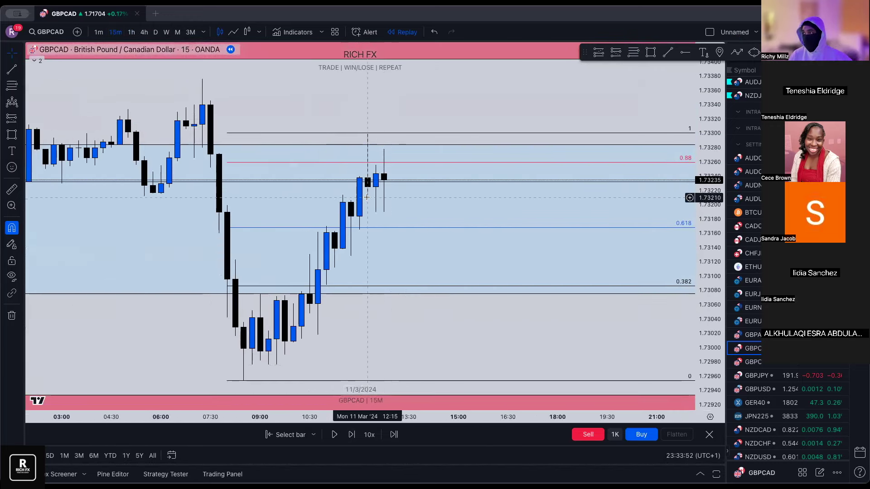
click(130, 31)
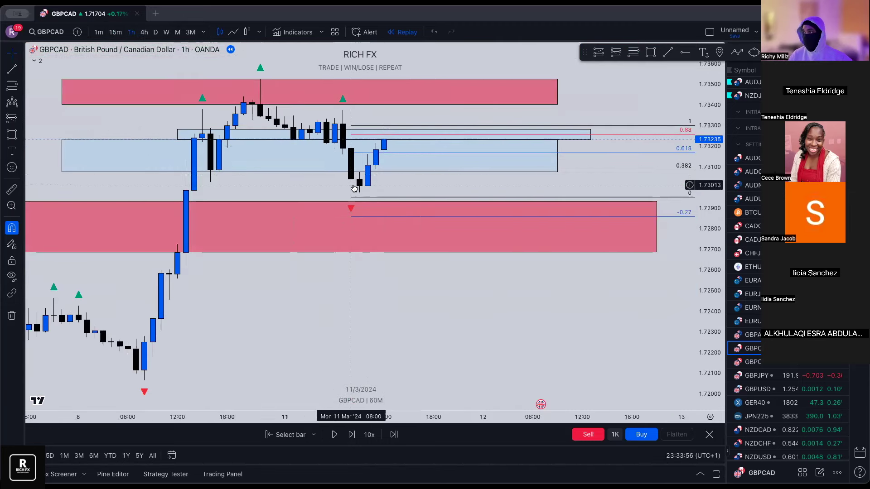
click(388, 175)
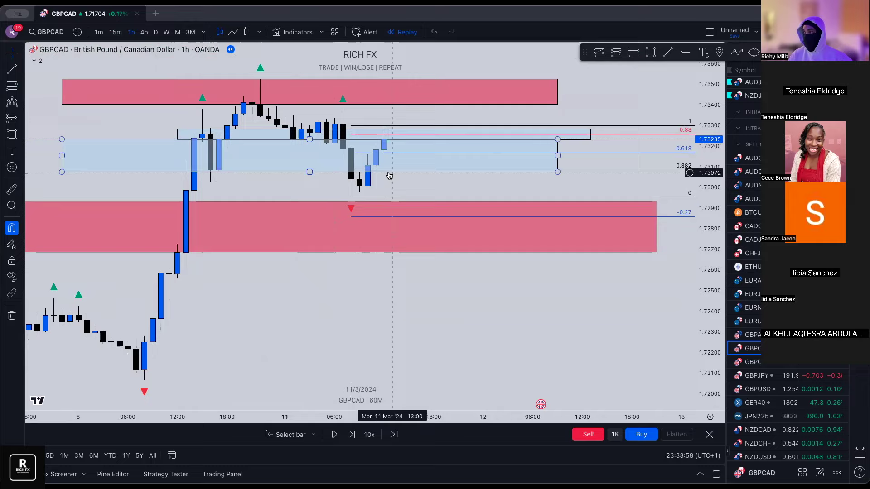
click(389, 169)
scroll(384, 155, up, 3)
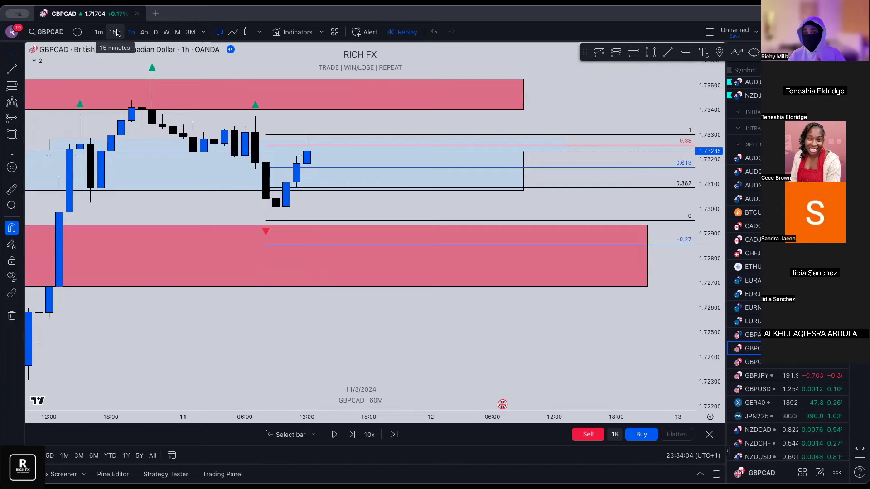
- Switch to the 15-minute timeframe and advance the replay through the 13:00 candle of 11 March 2024
click(116, 33)
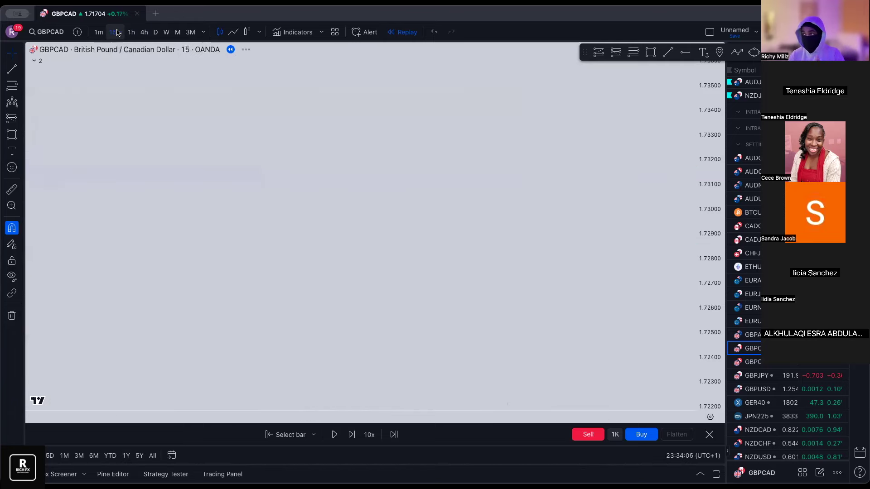
scroll(255, 286, left, 3)
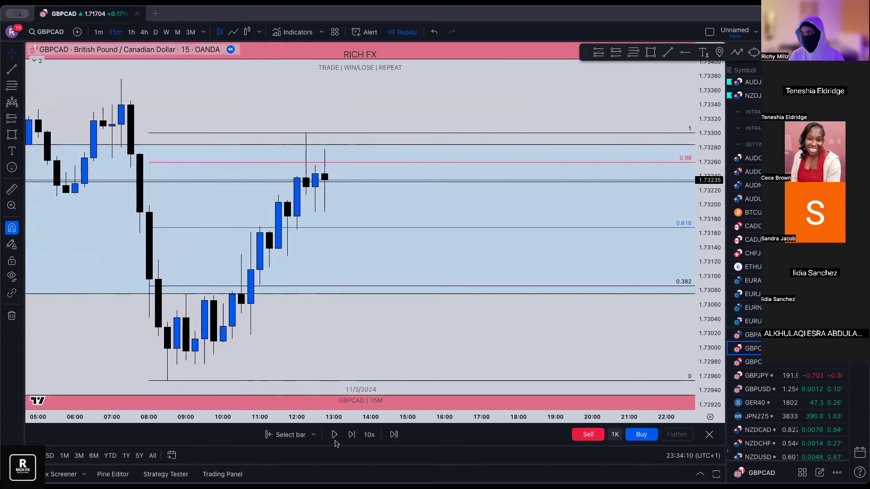
click(351, 435)
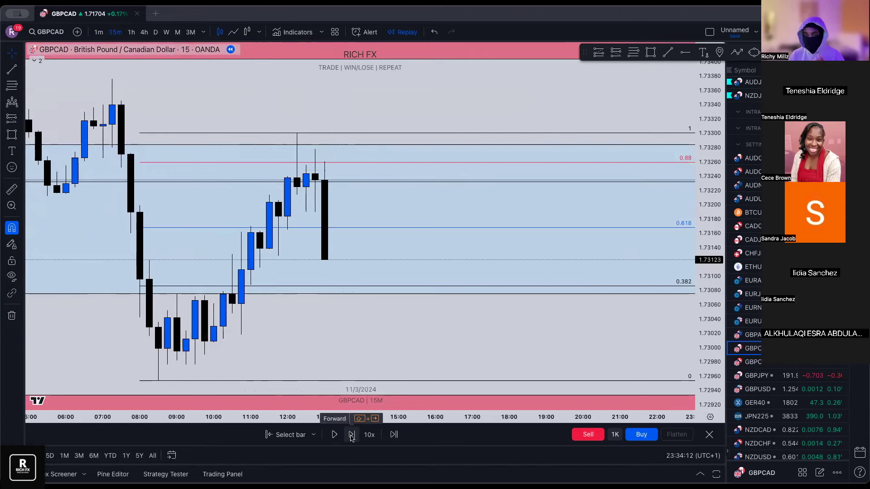
click(351, 435)
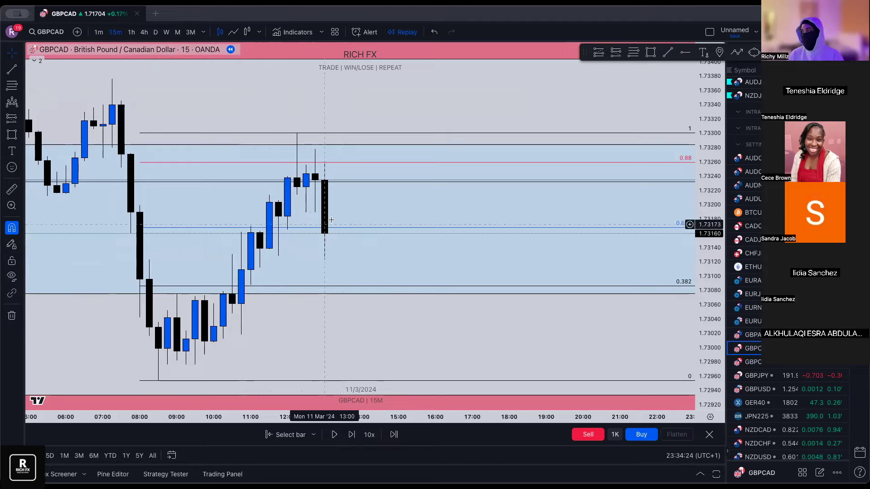
scroll(356, 271, down, 2)
scroll(358, 252, down, 1)
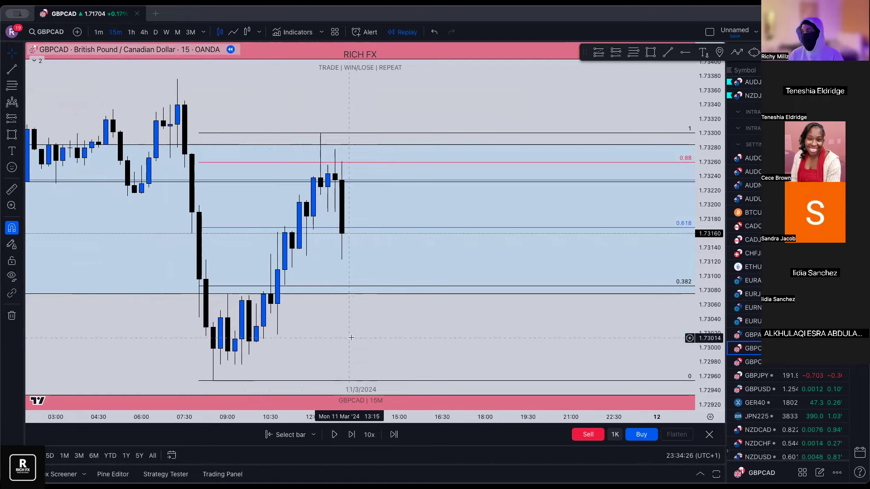
- Advance the 15-minute replay candle by candle through the 14:15 candle of 11 March
click(351, 436)
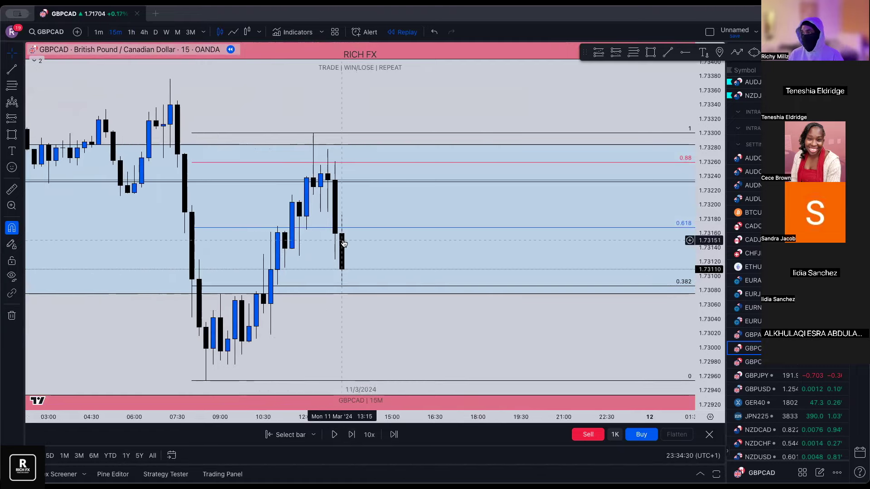
scroll(358, 263, down, 1)
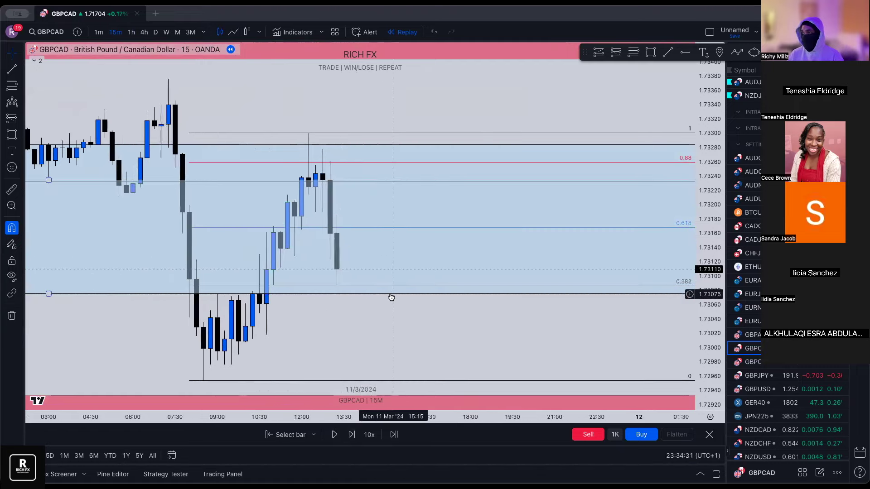
click(353, 436)
click(352, 435)
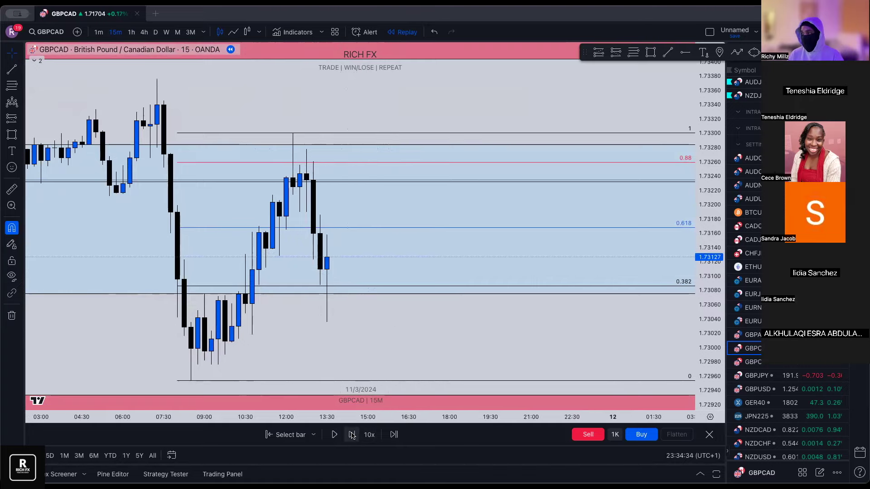
click(353, 435)
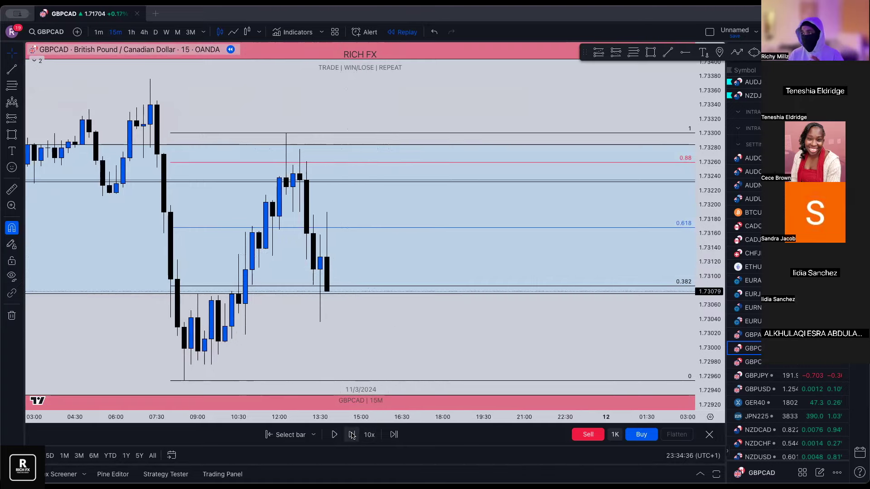
click(353, 436)
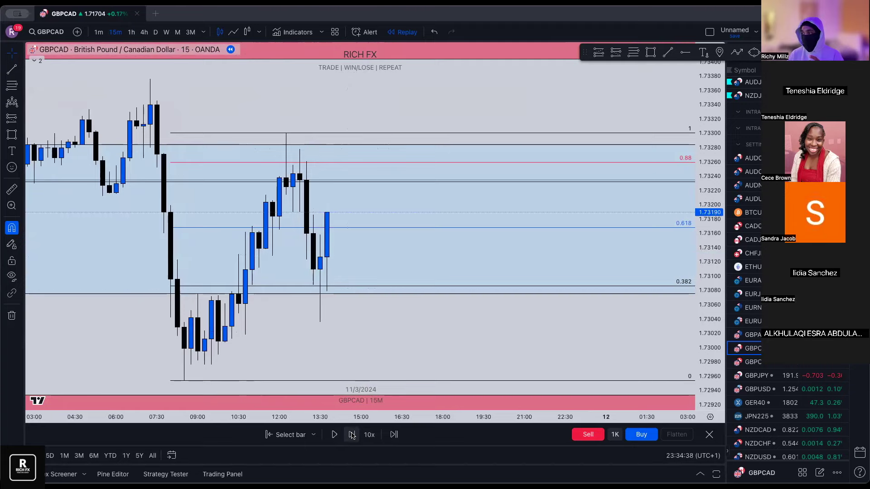
click(353, 435)
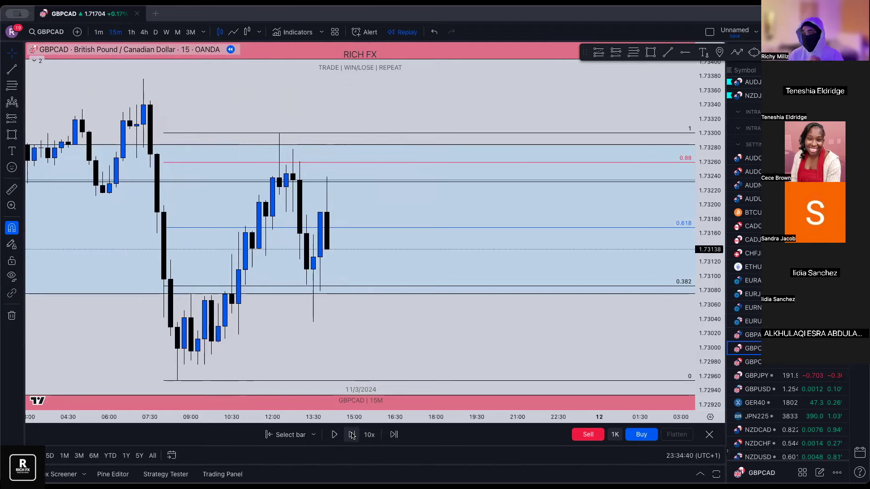
click(352, 436)
click(352, 435)
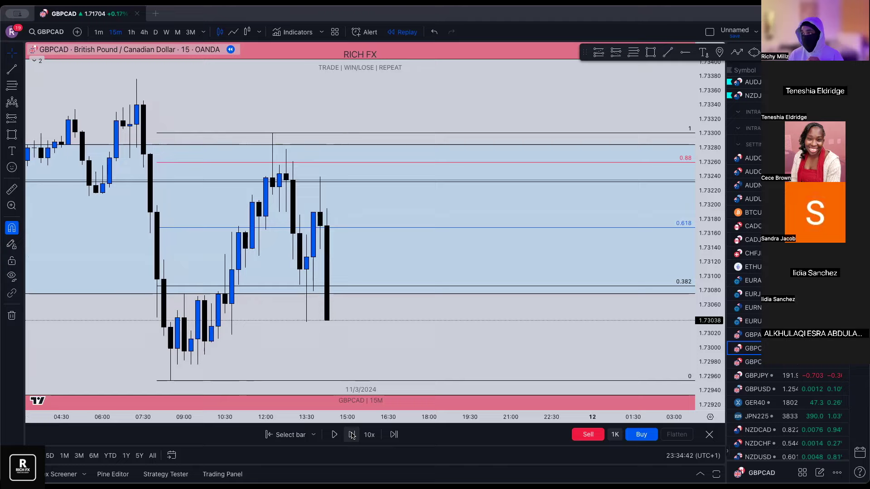
click(352, 436)
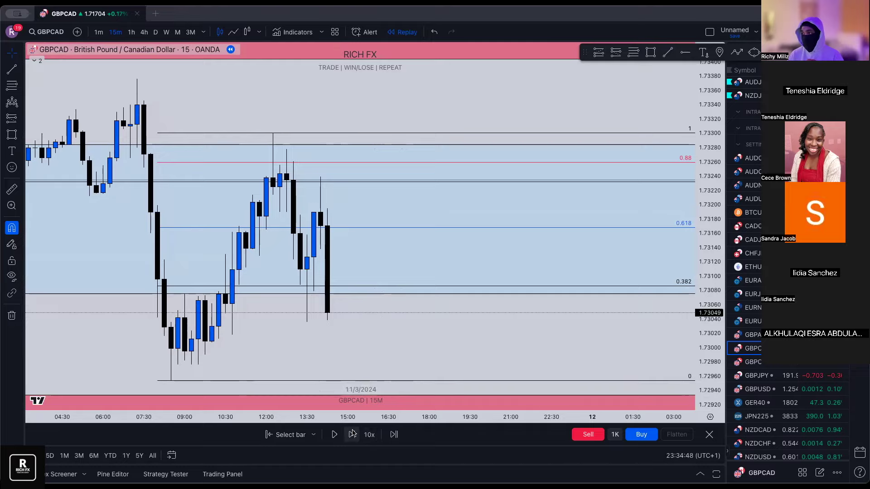
- Continue the replay through the 15:15 candle, past the -0.27 Fibonacci level in the lower red zone
scroll(278, 170, up, 1)
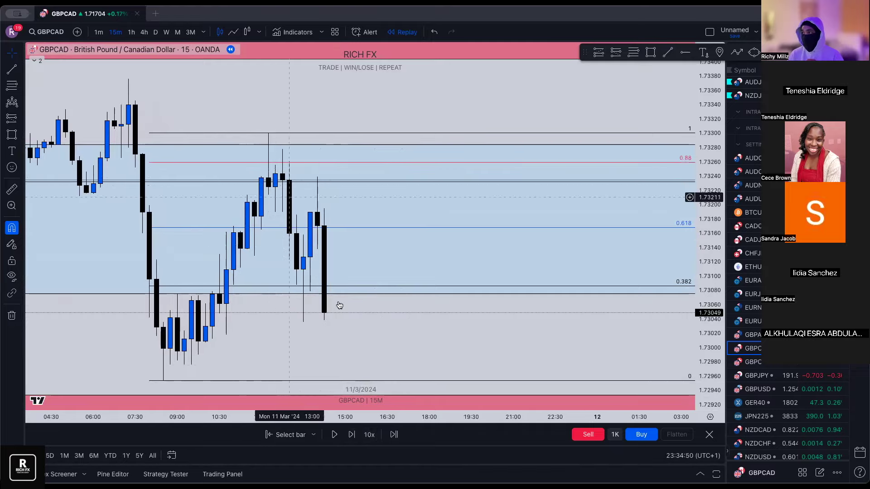
click(353, 434)
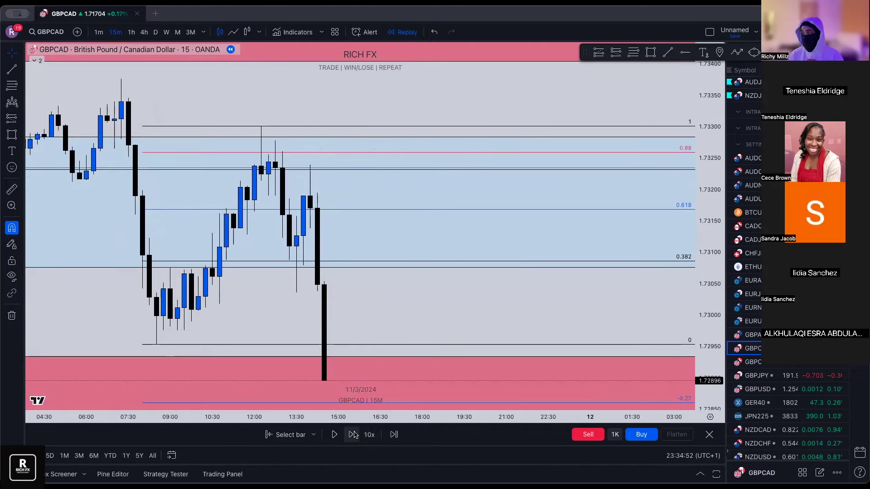
click(353, 435)
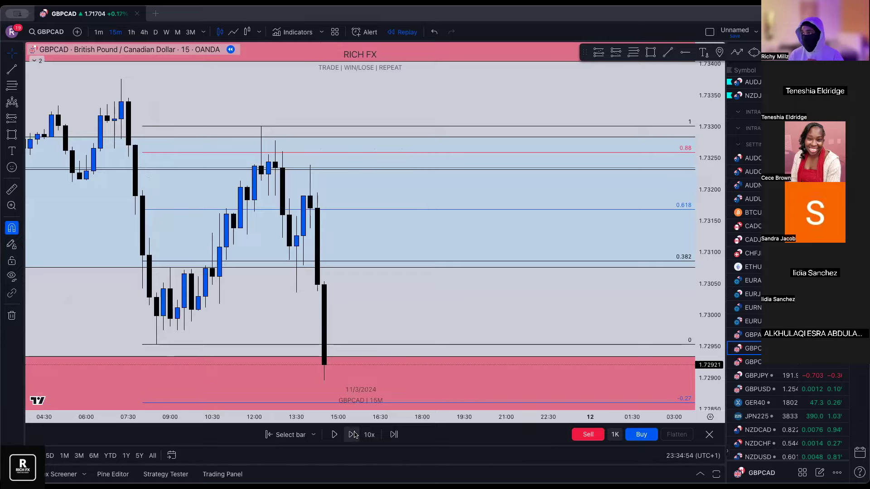
click(352, 434)
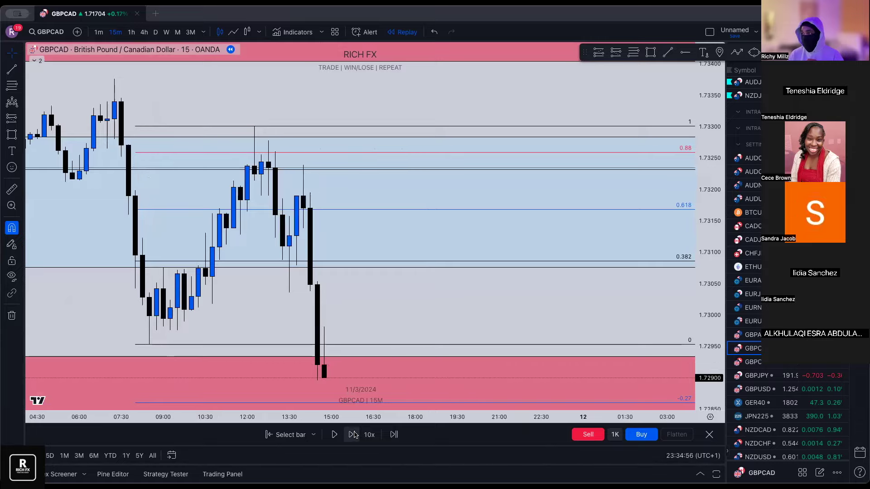
click(353, 435)
click(353, 435)
click(353, 435)
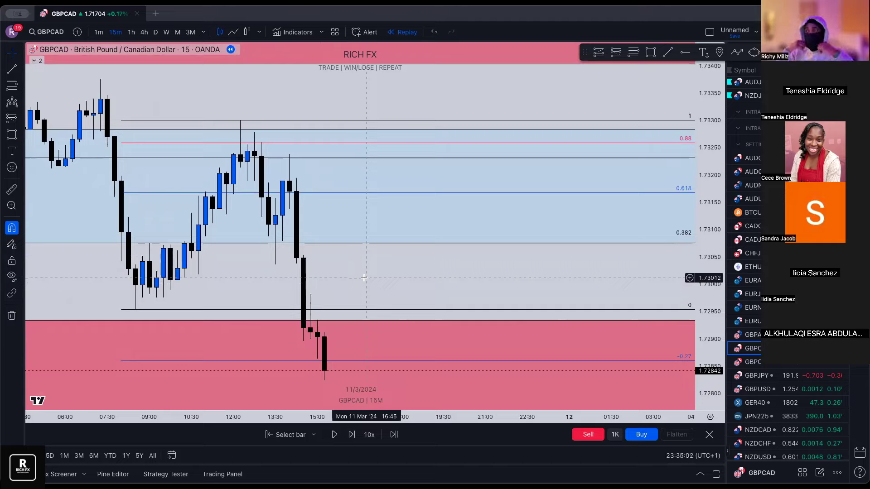
- Examine the drop from the Fibonacci high against the levels and zones on the 15-minute, 4-hour and 1-hour timeframes
scroll(340, 288, down, 3)
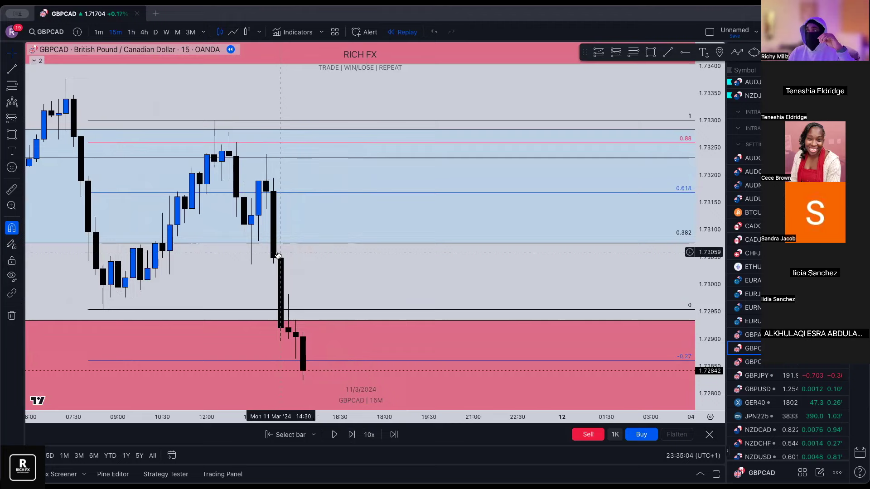
scroll(301, 203, down, 2)
scroll(308, 181, right, 5)
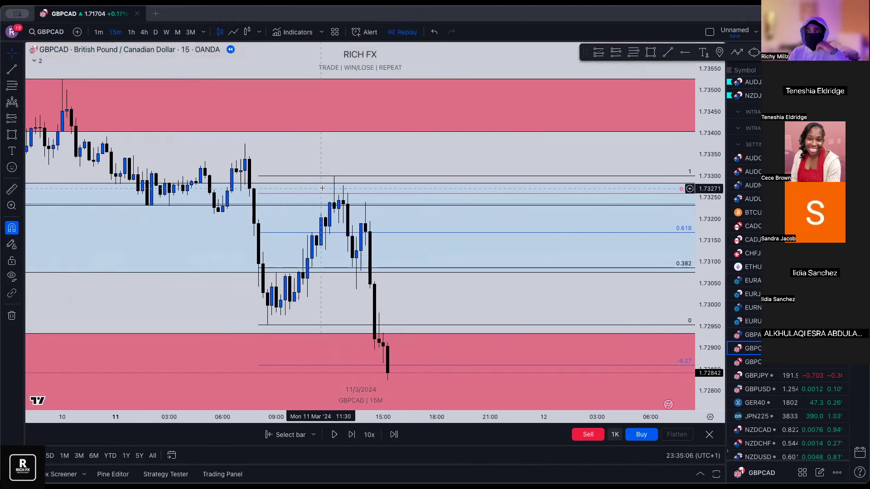
drag(314, 154, 285, 133)
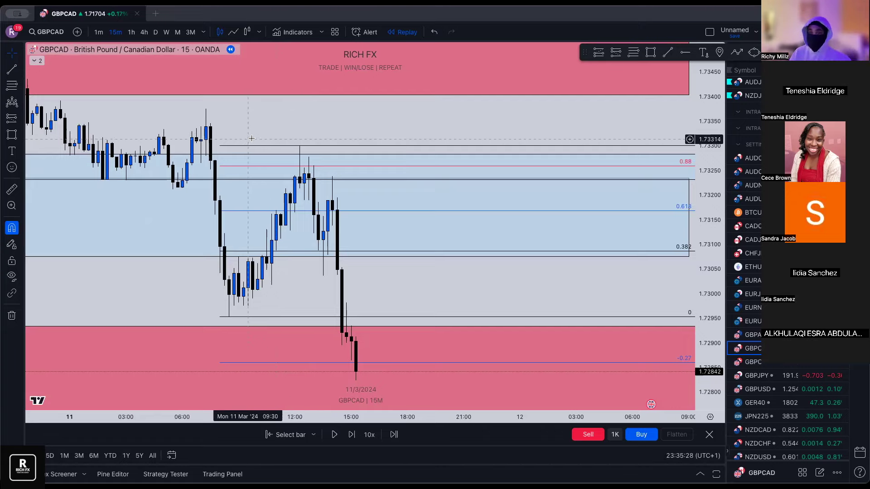
scroll(287, 131, down, 1)
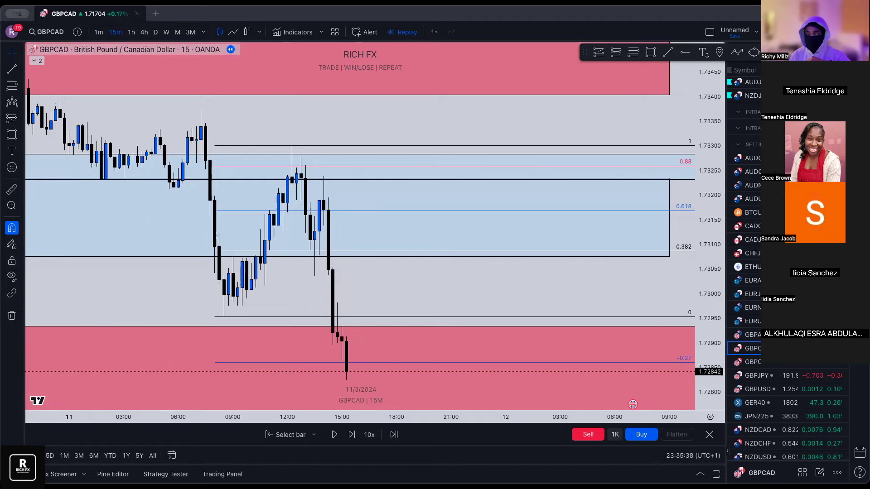
scroll(294, 206, up, 1)
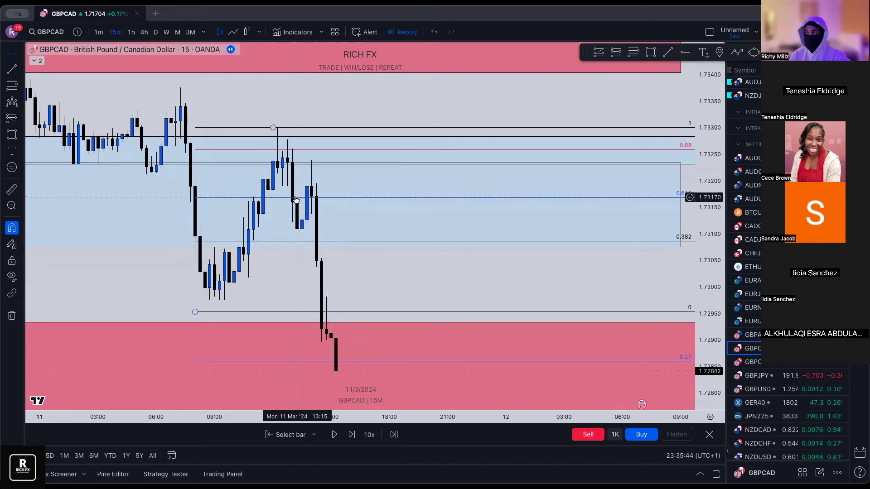
click(143, 34)
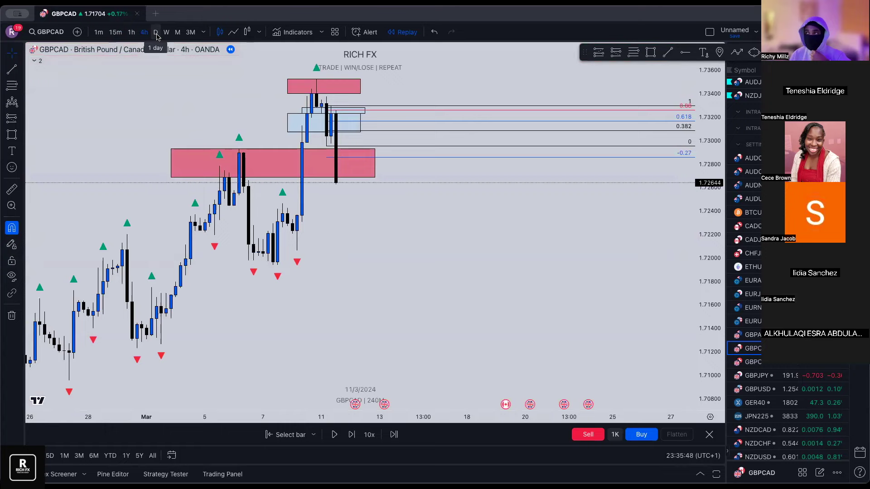
click(131, 32)
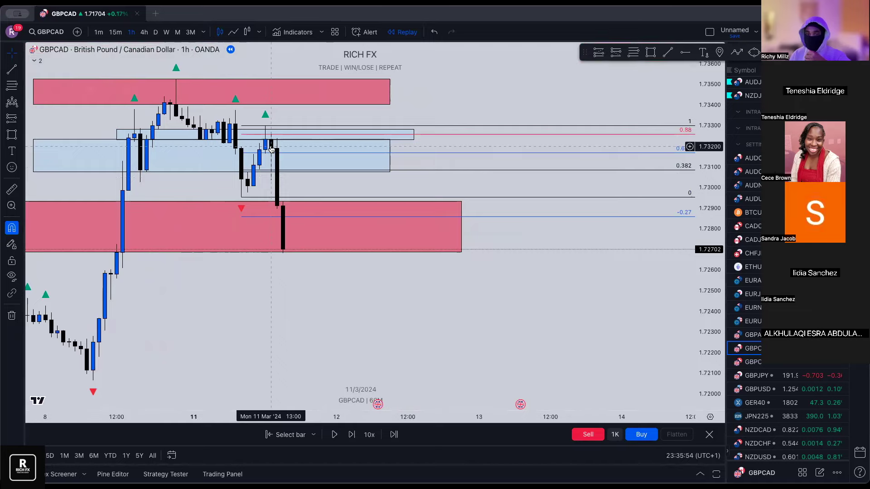
click(116, 32)
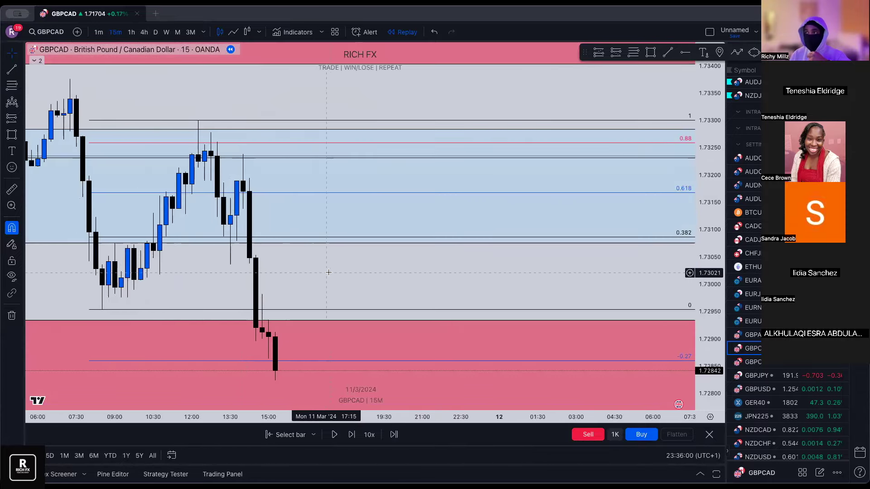
scroll(213, 222, up, 3)
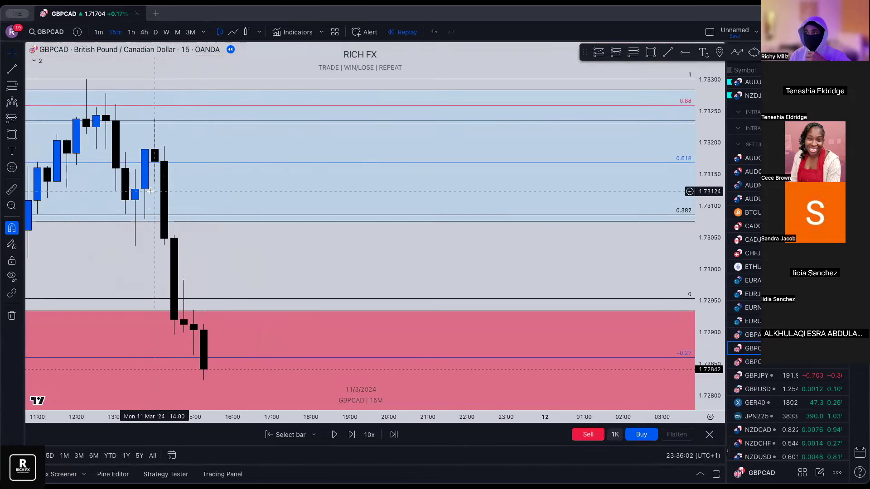
scroll(249, 172, down, 1)
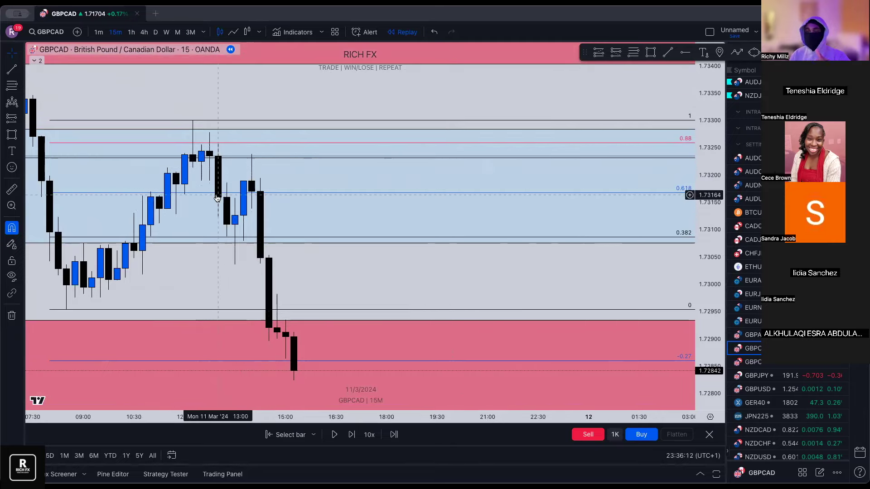
click(650, 52)
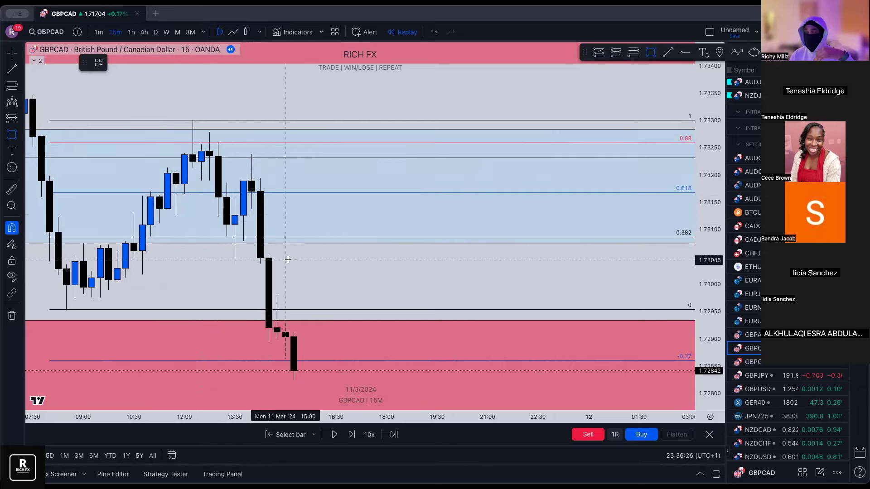
scroll(288, 260, down, 1)
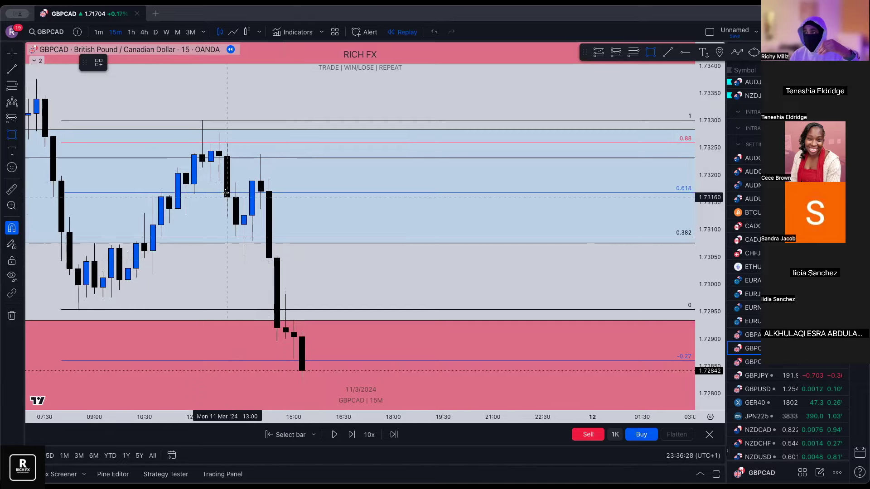
scroll(256, 194, down, 1)
scroll(256, 193, down, 2)
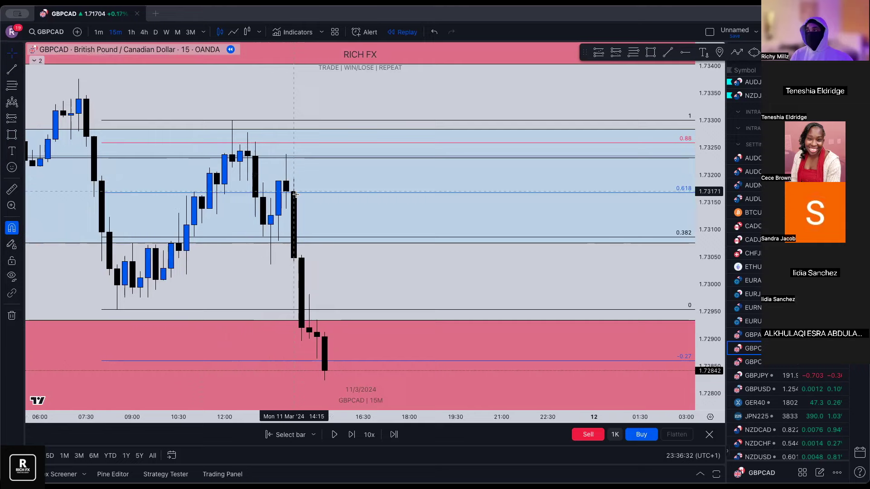
- Draw a red rectangle zone on 11 March from about 1.73225 to 1.73190, spanning about 11:00 to 17:00
scroll(294, 194, up, 3)
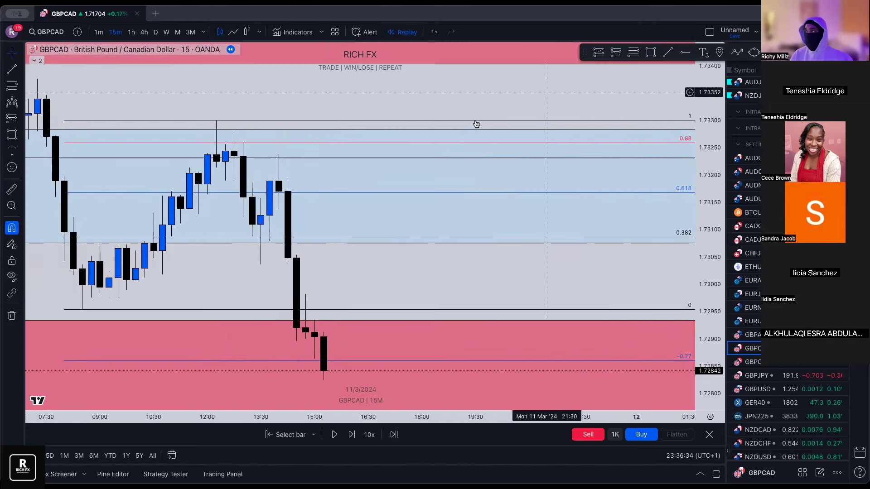
click(651, 52)
click(224, 162)
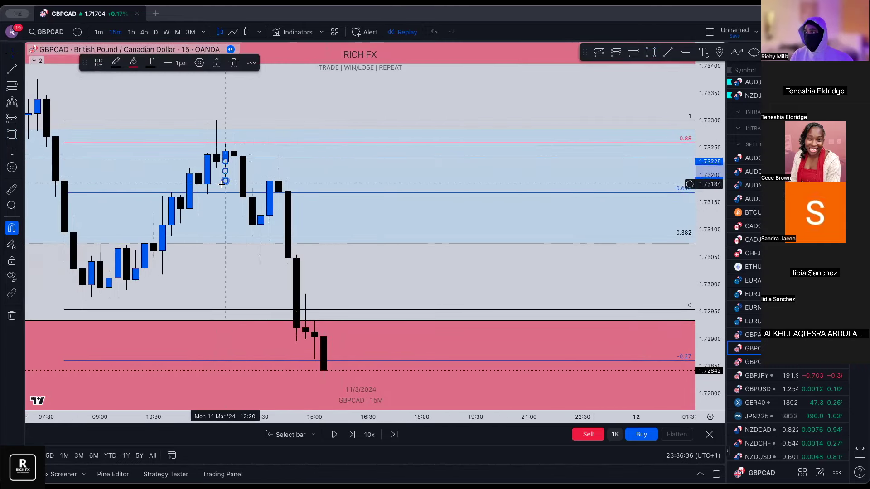
click(386, 181)
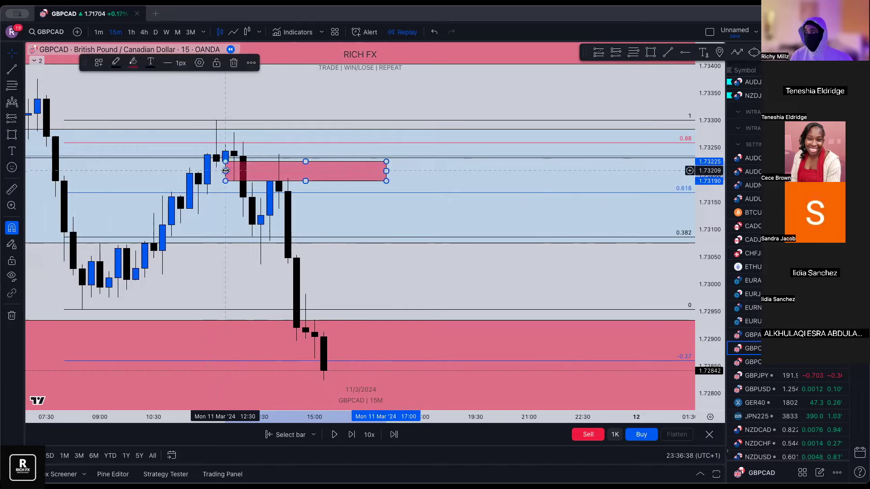
drag(225, 171, 172, 170)
click(381, 287)
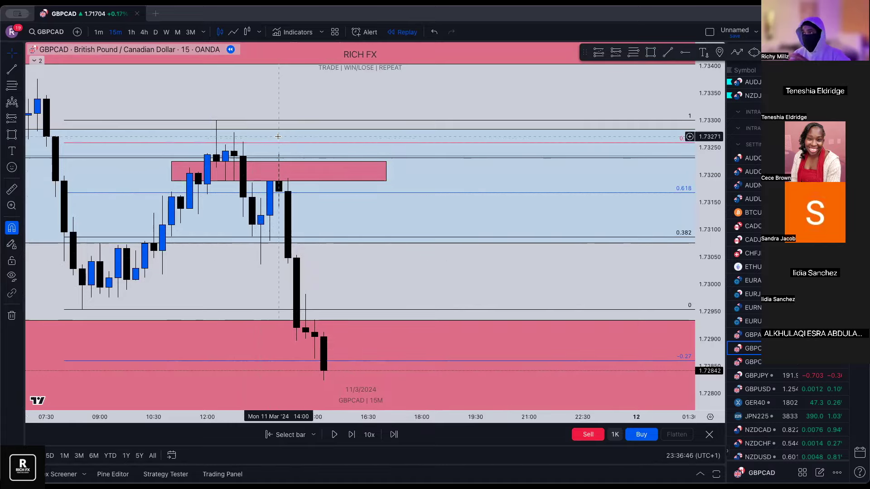
- Place a short position from the 14:00 candle with entry at 1.73190, stop at 1.73301 and target at the -0.27 level, about 1.72859
click(613, 53)
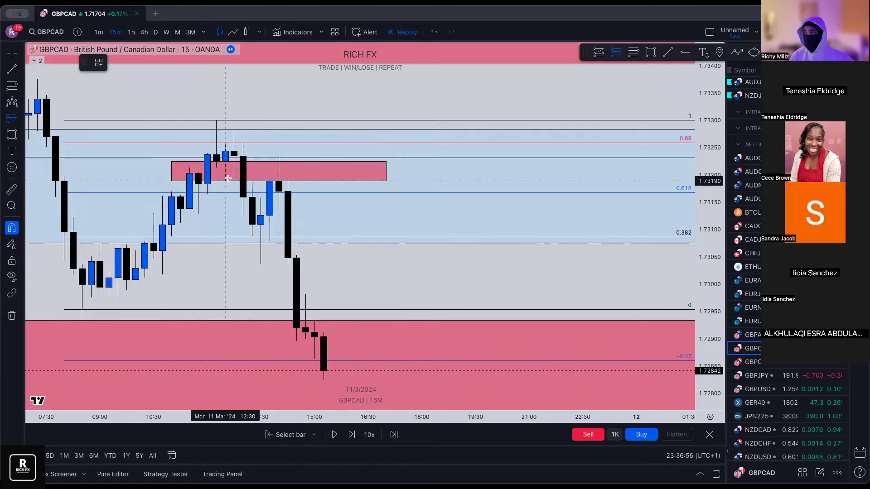
click(279, 181)
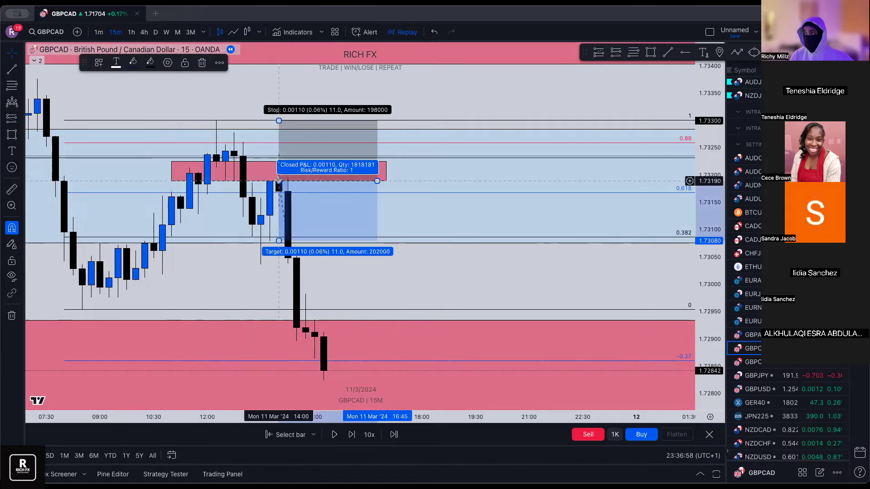
drag(280, 120, 279, 120)
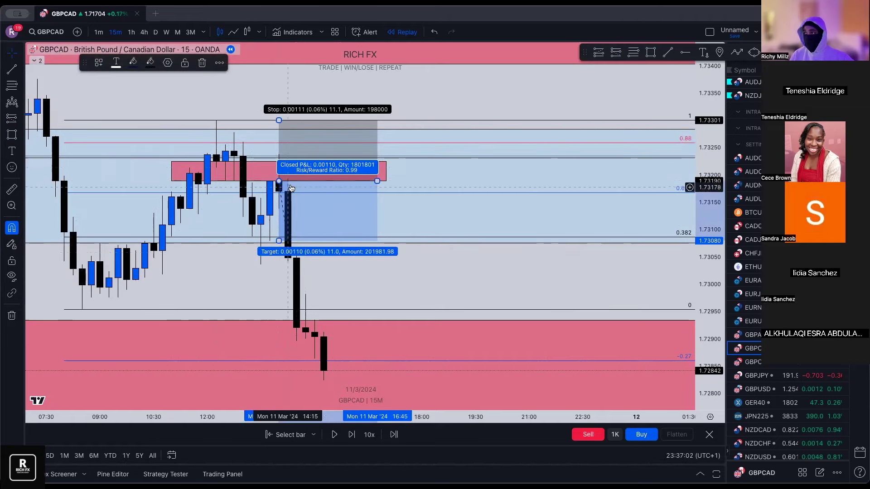
drag(278, 240, 269, 361)
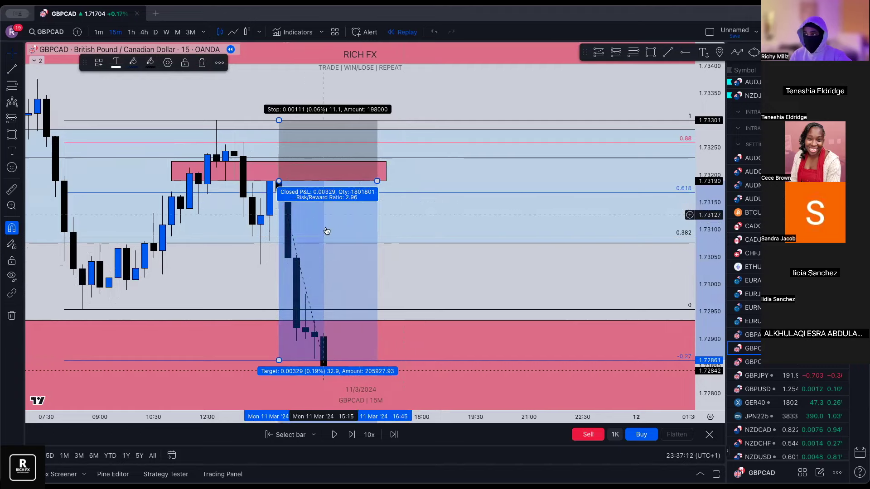
drag(267, 361, 264, 362)
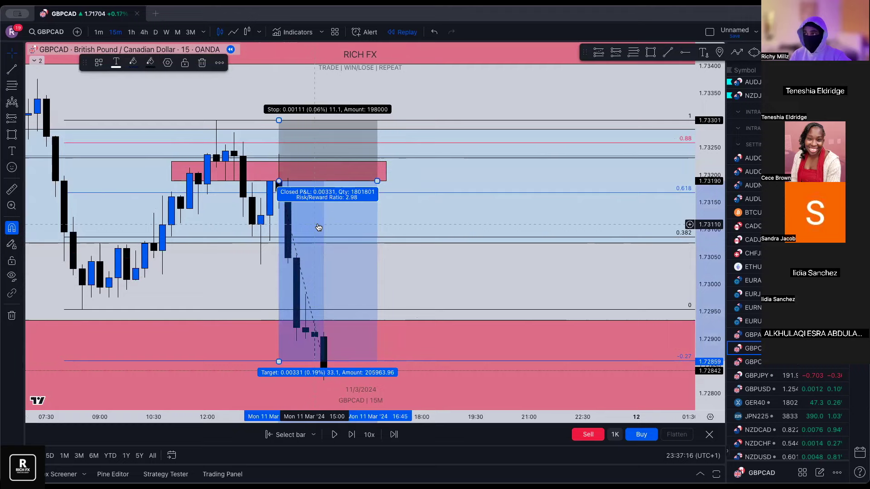
- Move the short position to start at 13:15 with entry at the 0.618 level, stop at 1.73274 and target at 1.72860
drag(321, 234, 307, 243)
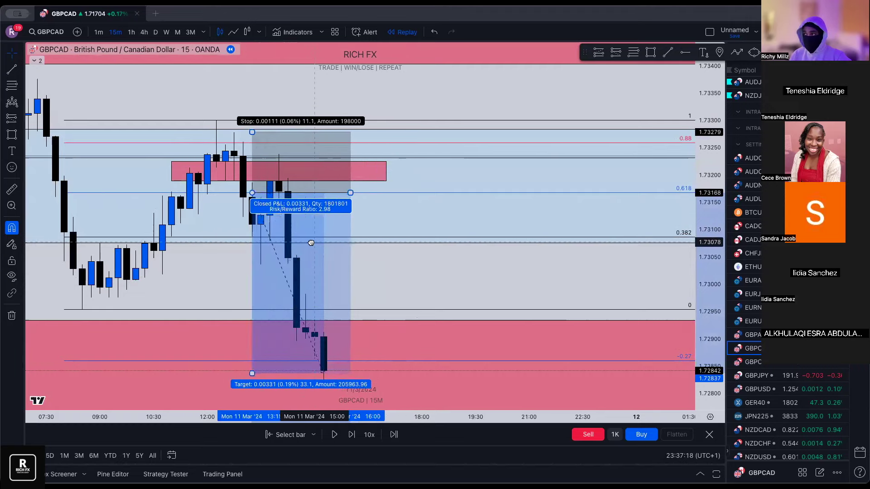
drag(252, 133, 252, 140)
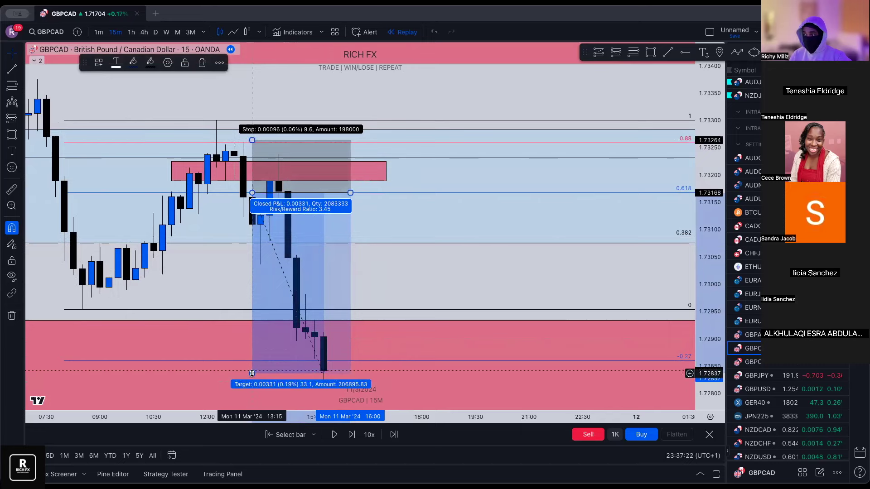
drag(252, 373, 250, 361)
drag(351, 194, 365, 195)
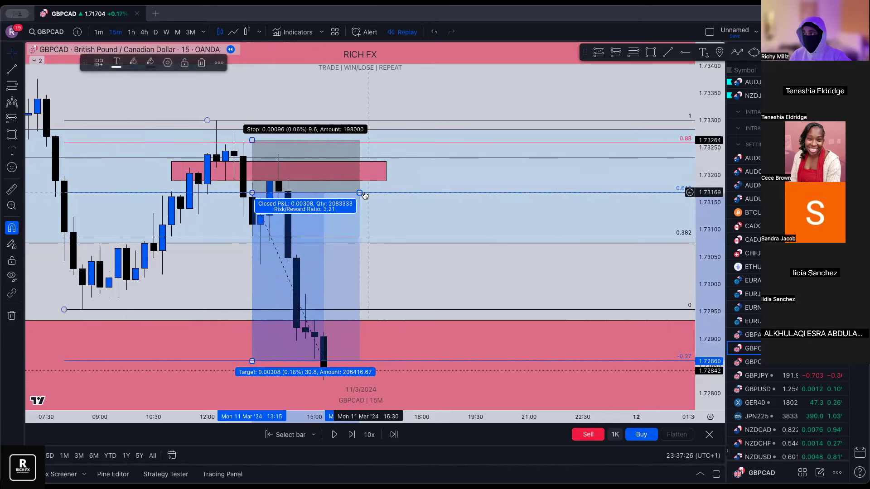
drag(252, 140, 254, 135)
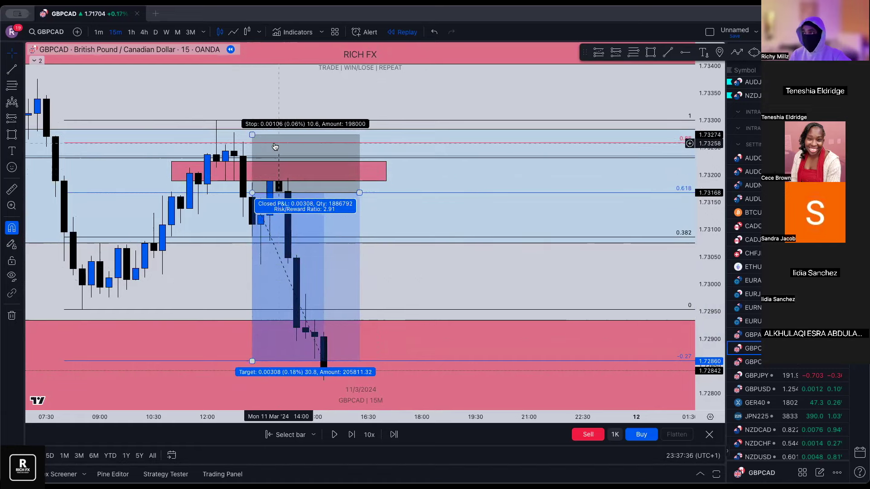
- Draw a short vertical trend line extending the 14:00 candle's upper wick from 1.73239 to about 1.73282
click(671, 53)
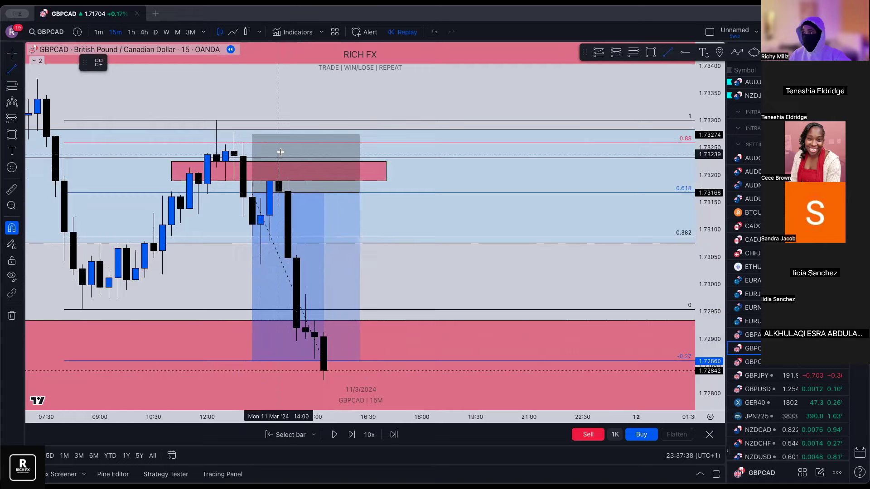
key(Escape)
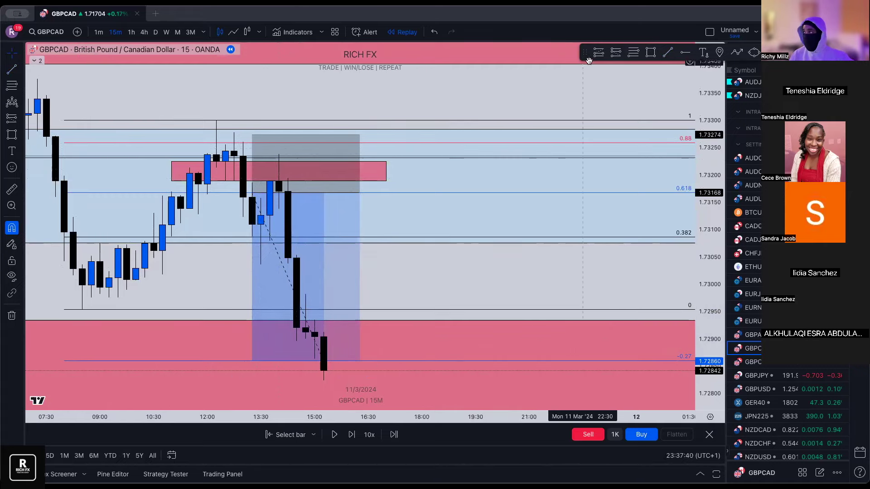
click(666, 53)
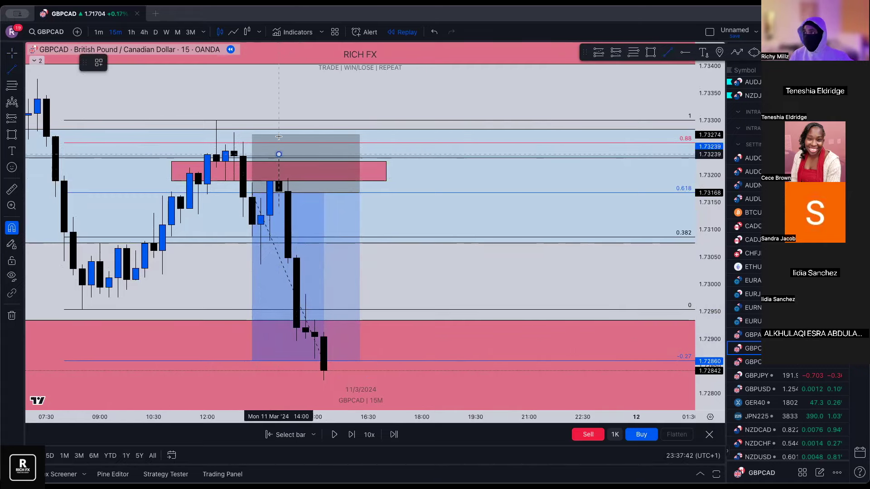
key(Escape)
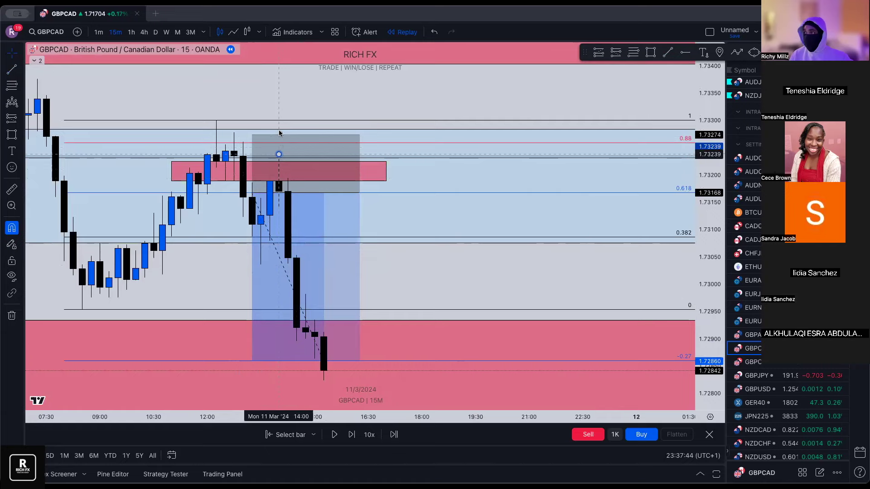
key(alt+t)
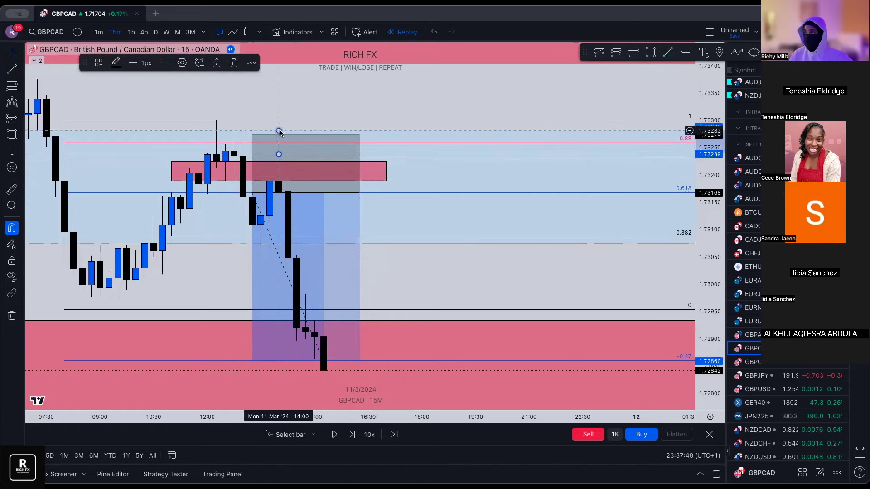
key(Escape)
- Return the short position's entry to 1.73190, with stop at 1.73301, target at 1.72861 and the end time at 17:15
click(323, 162)
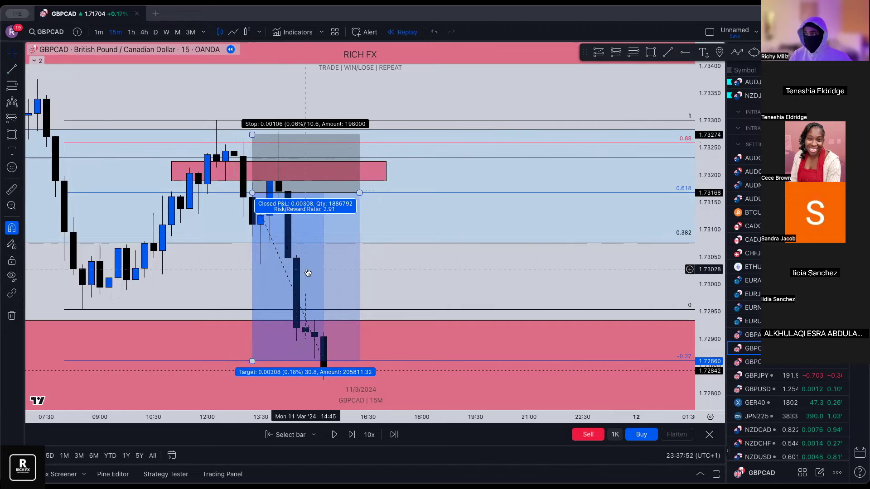
drag(316, 279, 317, 267)
drag(252, 124, 252, 120)
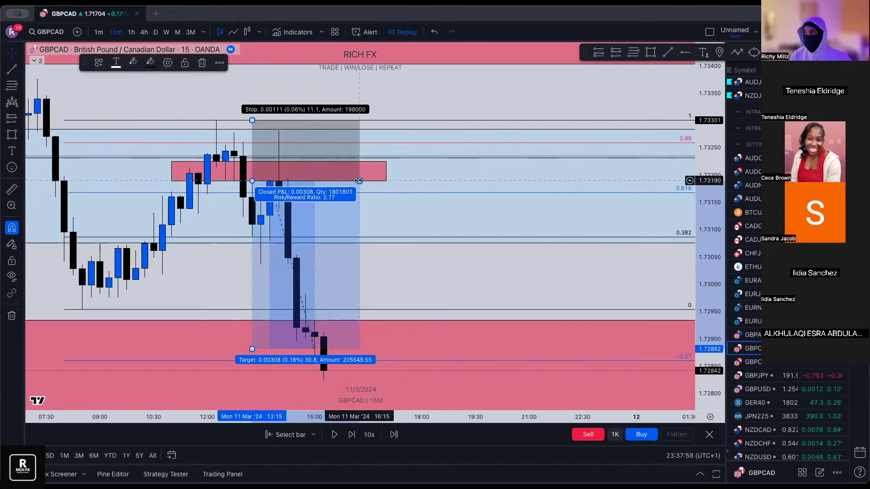
drag(358, 181, 395, 181)
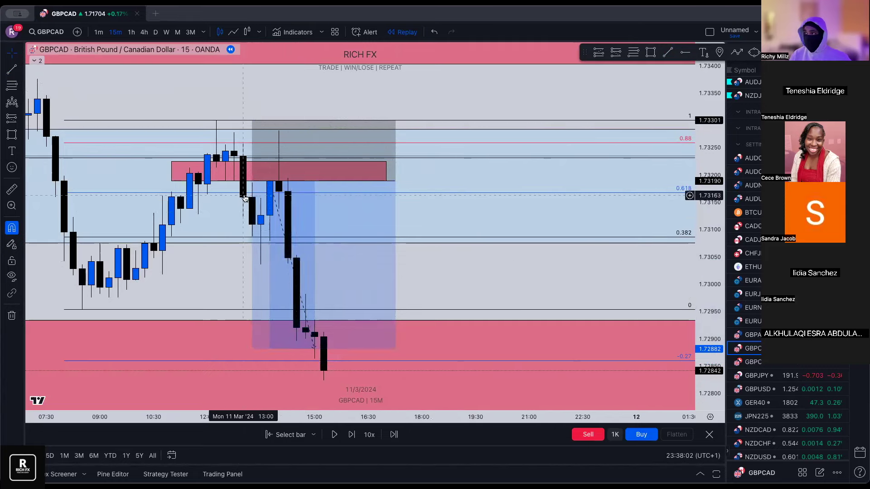
drag(254, 348, 252, 360)
- Examine the short position's stop, target and risk/reward ratio against the red zone and the sell-off
click(475, 285)
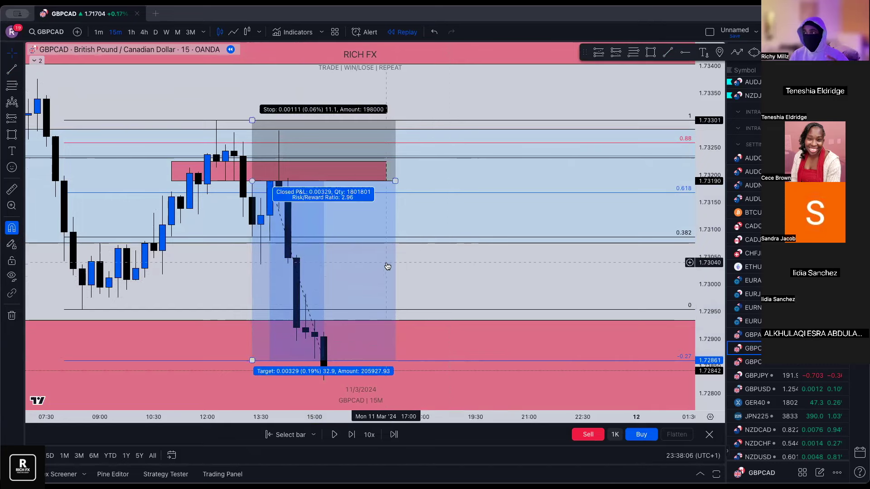
click(361, 274)
click(399, 257)
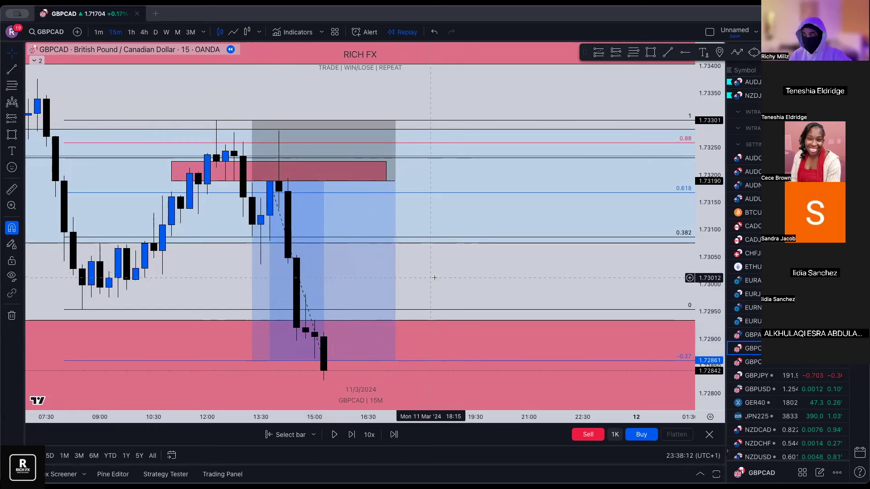
click(363, 259)
click(416, 257)
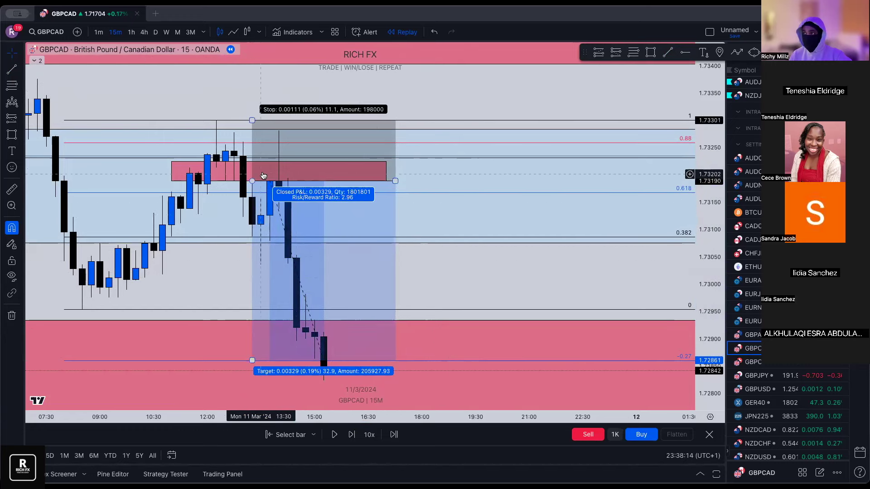
click(358, 286)
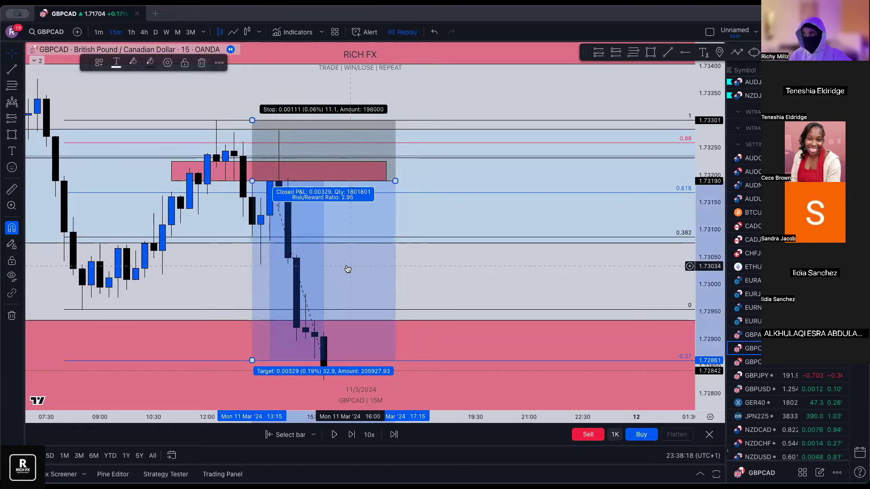
click(455, 270)
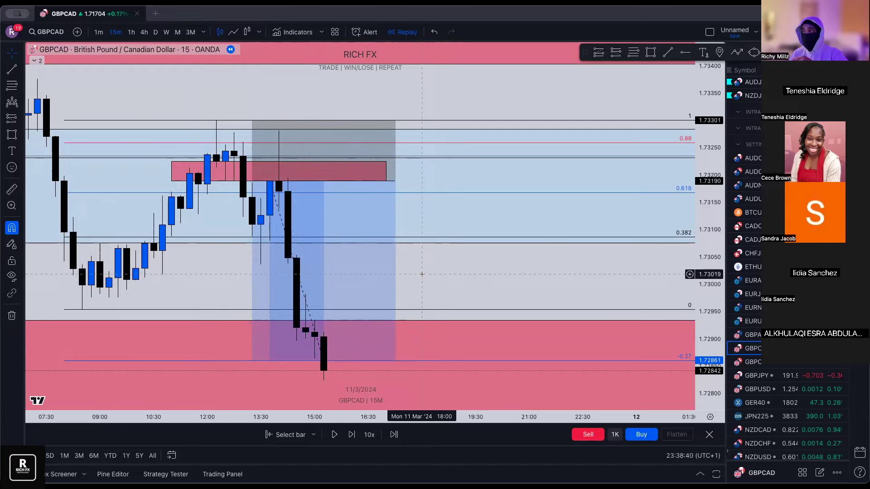
- Delete the short position and clear all remaining drawings from the chart
click(354, 273)
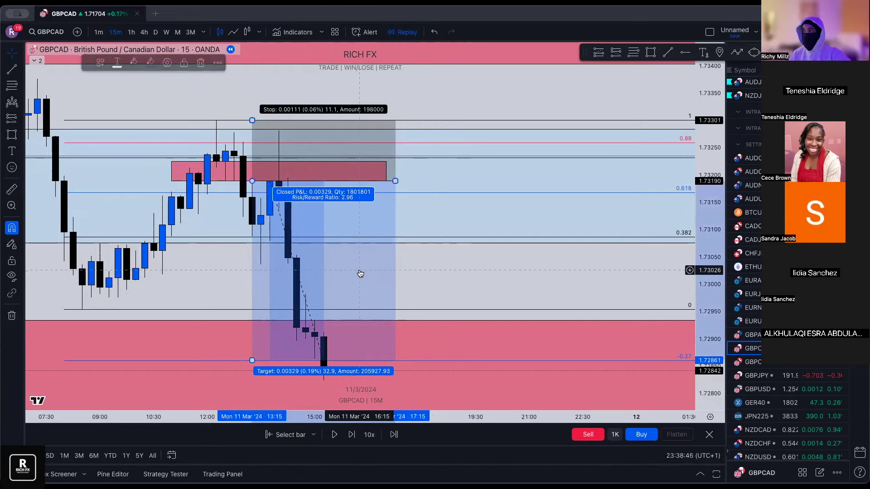
key(Delete)
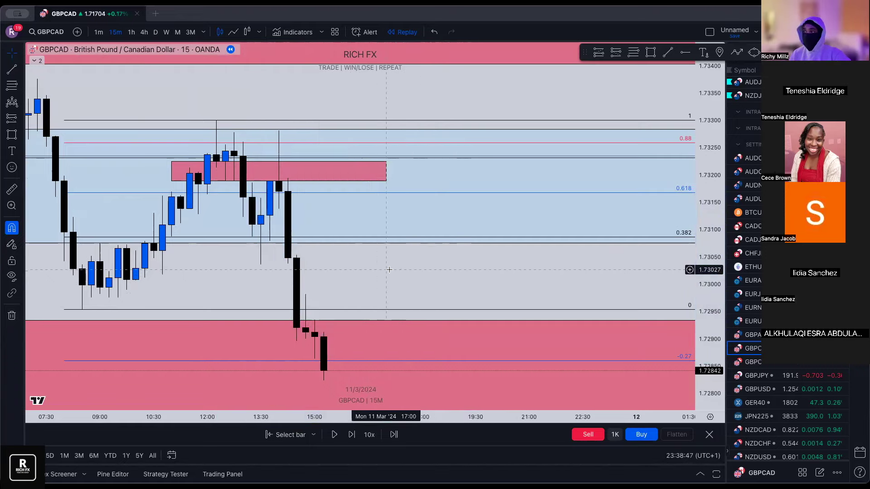
click(12, 317)
click(64, 313)
- Switch GBPCAD to the 4-hour timeframe and search price action from March 2024 back to December 2023 for another setup
click(144, 32)
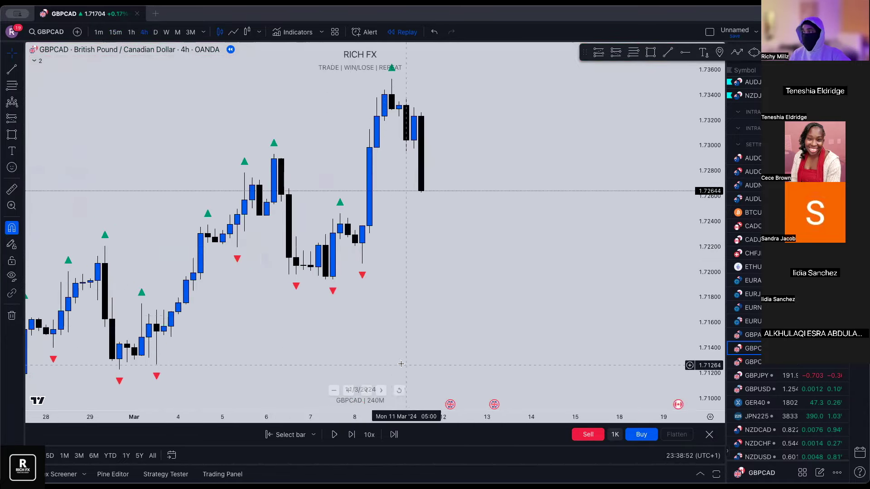
scroll(399, 344, down, 5)
scroll(381, 276, up, 4)
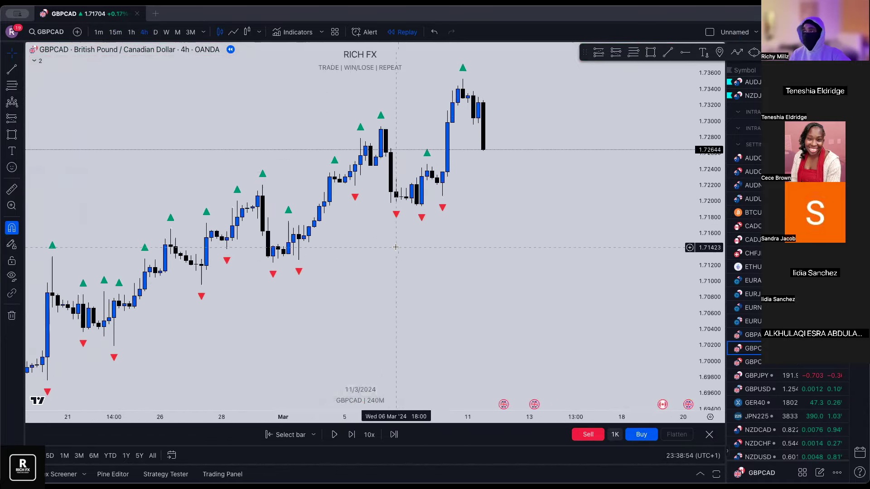
scroll(363, 250, up, 3)
scroll(313, 253, down, 2)
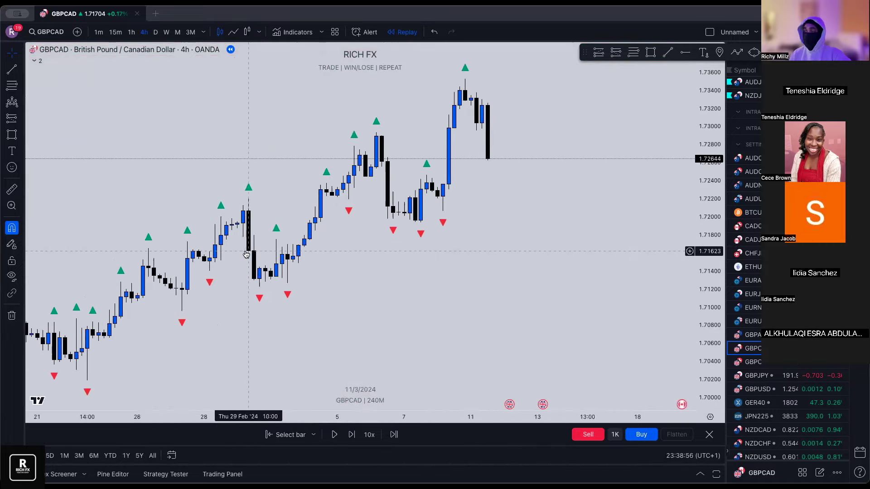
scroll(246, 254, down, 5)
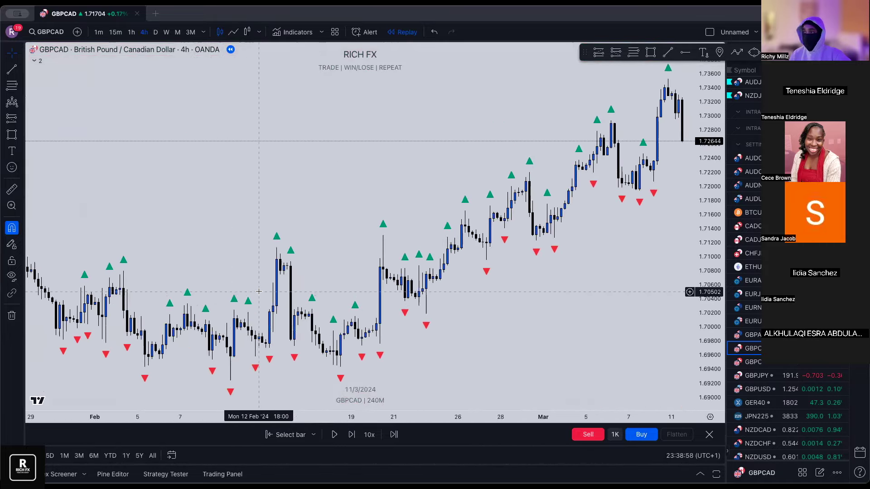
scroll(258, 291, left, 10)
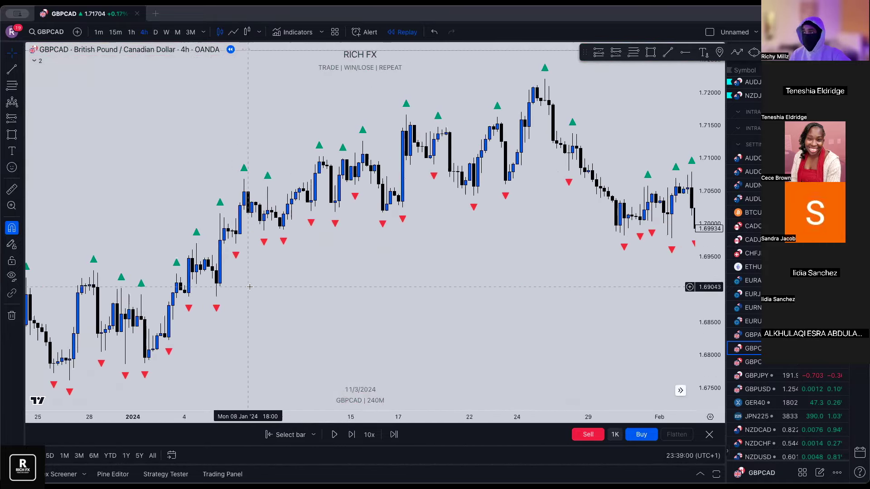
scroll(321, 285, left, 10)
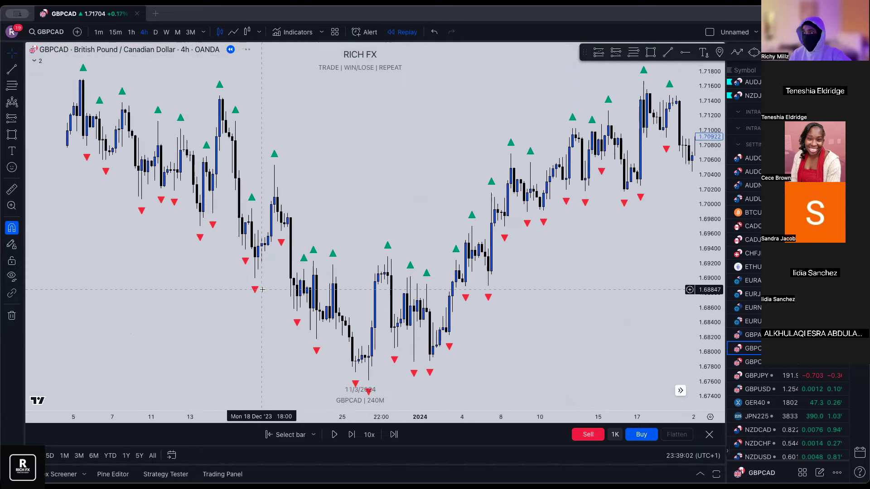
scroll(324, 280, up, 3)
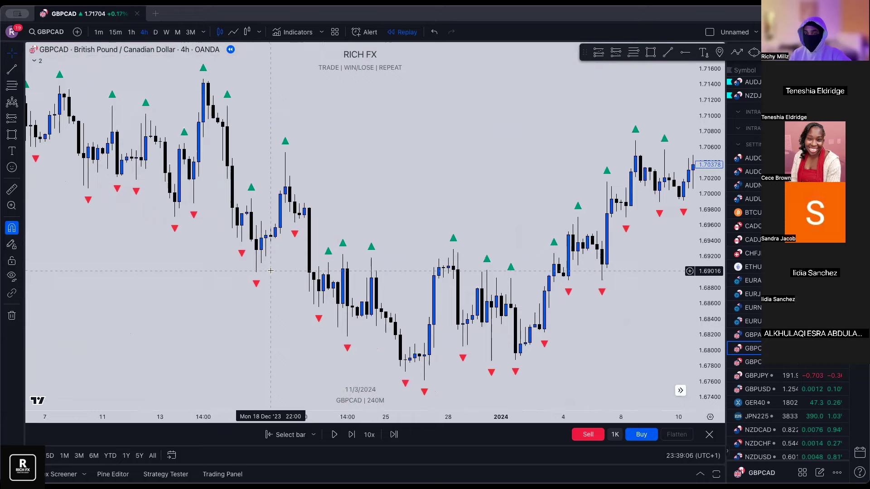
scroll(272, 290, left, 2)
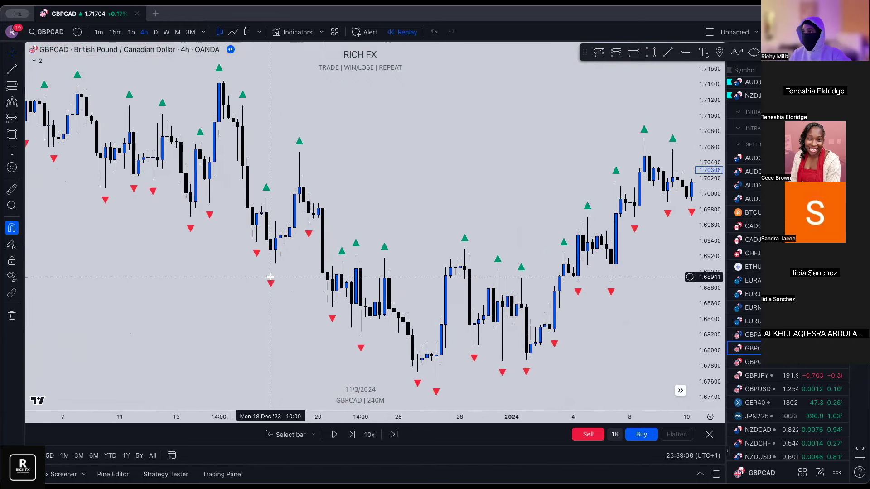
scroll(271, 276, right, 2)
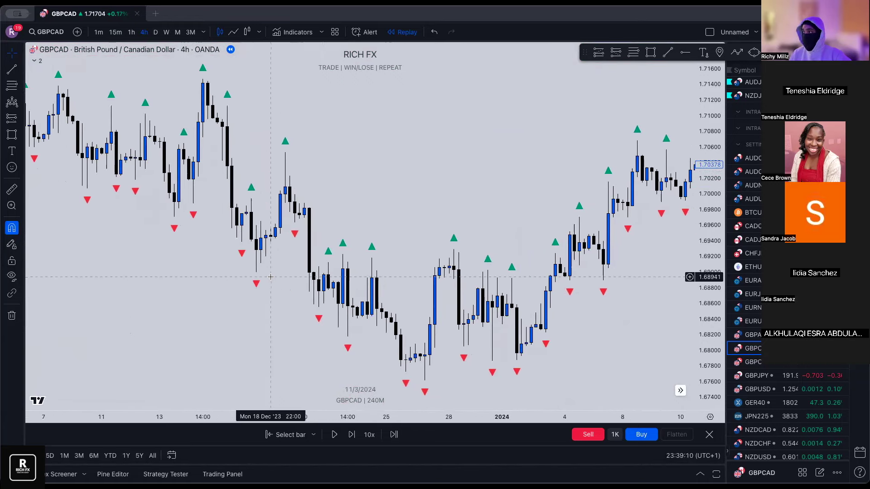
- Search the 4-hour price history further back, from December 2023 to July 2023, for another zone example
scroll(270, 276, left, 15)
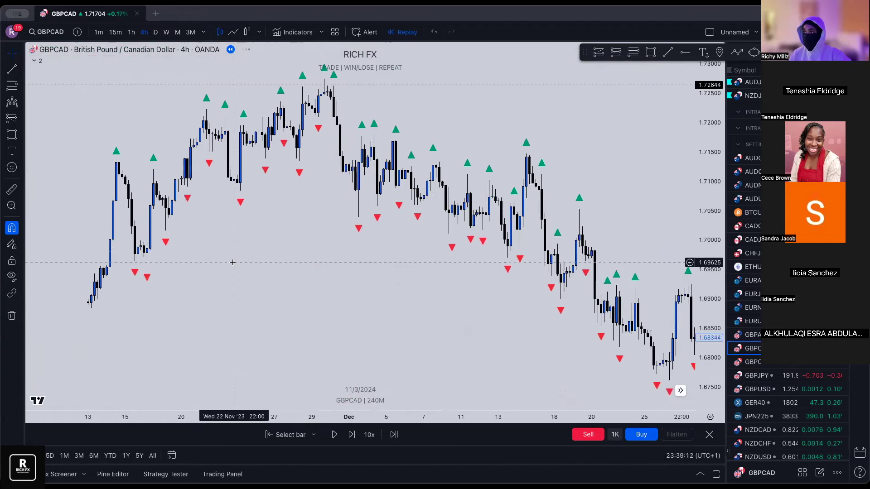
scroll(232, 262, left, 10)
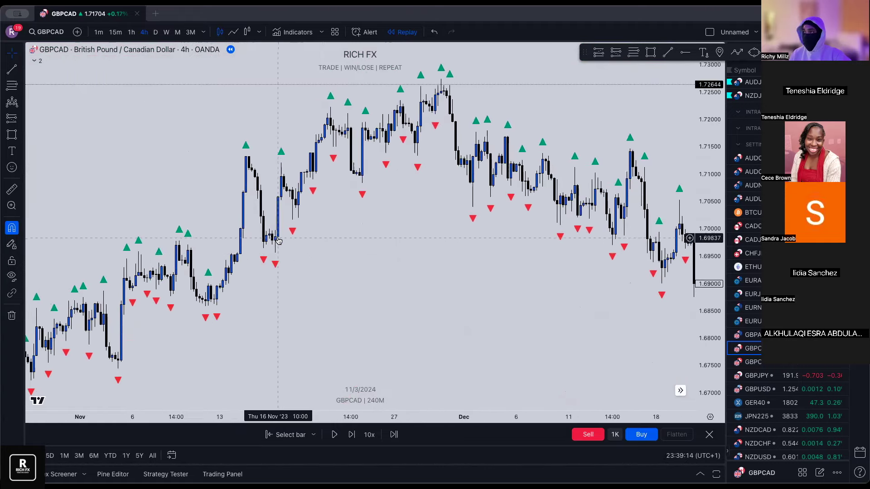
scroll(278, 241, left, 10)
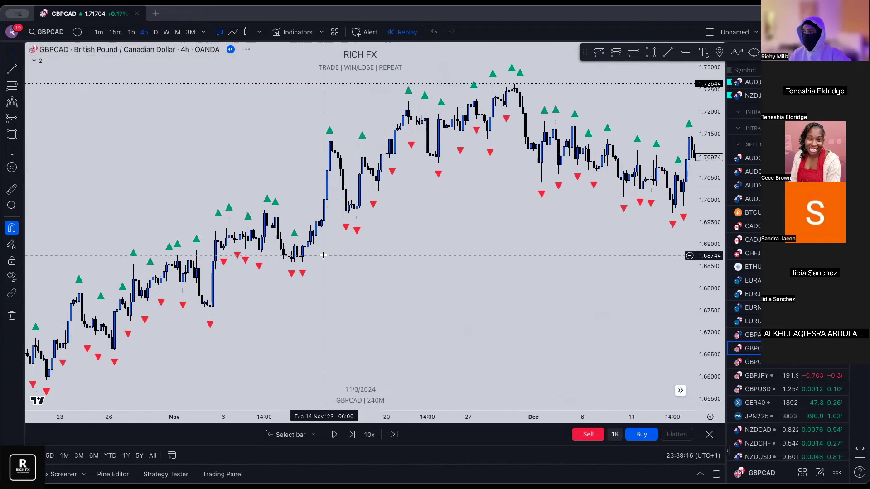
scroll(323, 255, left, 10)
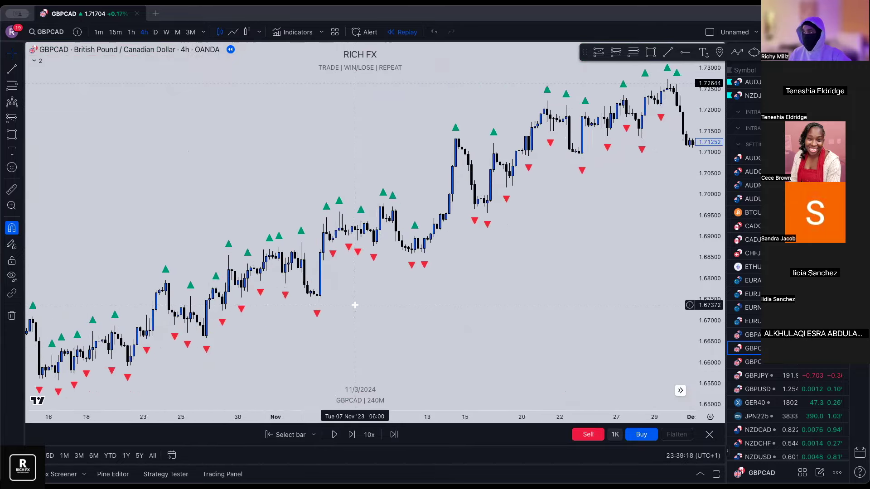
scroll(355, 305, left, 10)
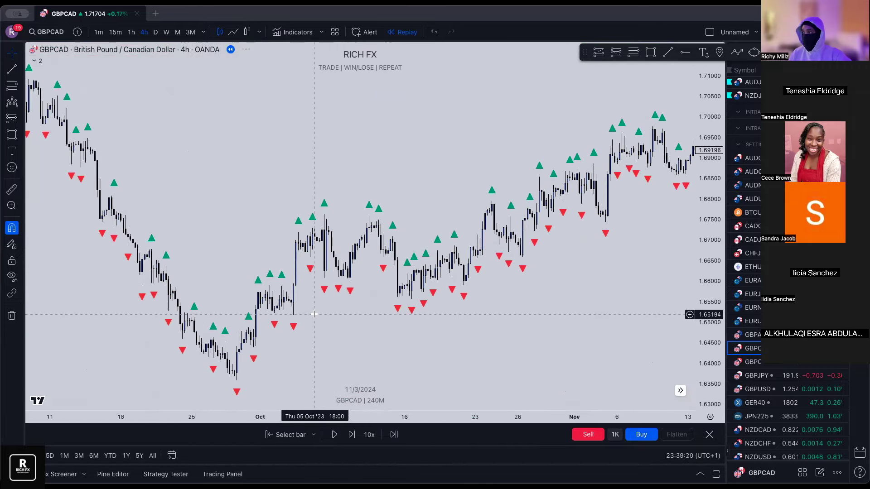
scroll(314, 314, up, 5)
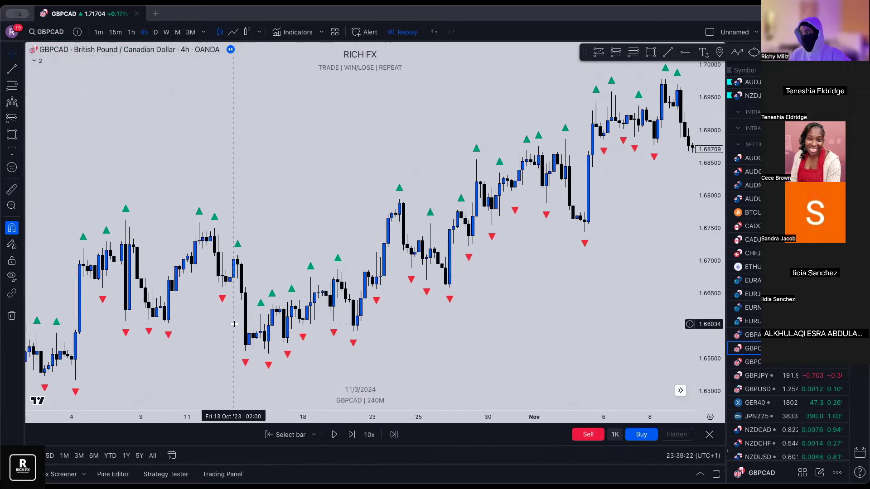
scroll(234, 324, left, 5)
scroll(184, 284, left, 10)
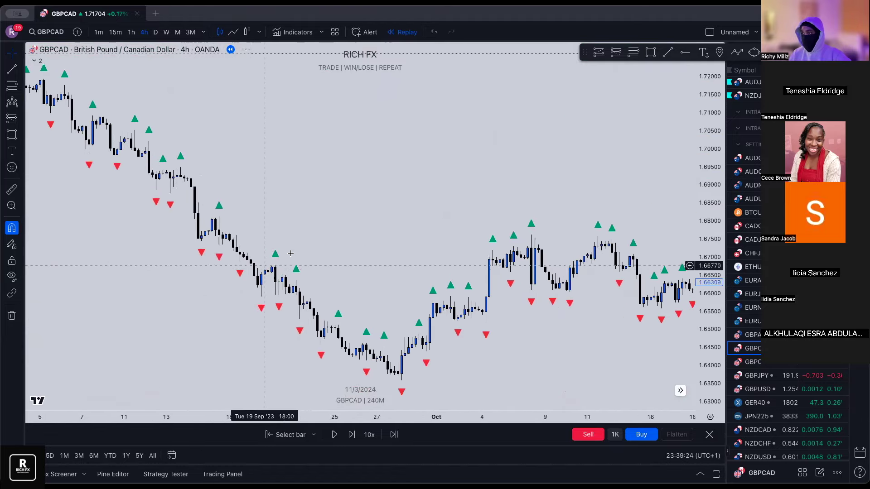
scroll(231, 247, left, 10)
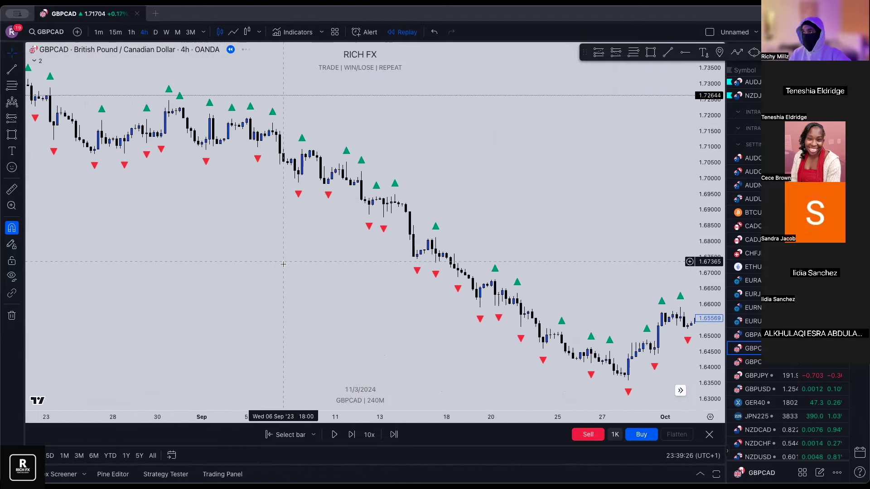
scroll(284, 251, left, 10)
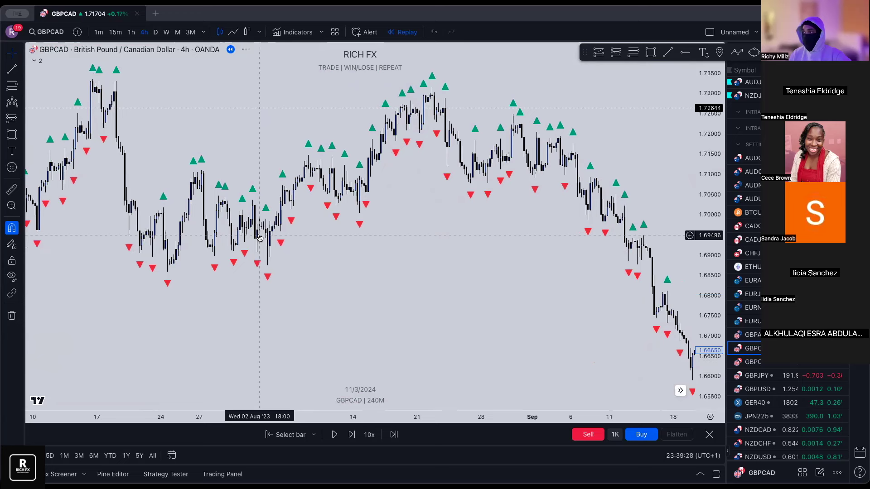
scroll(267, 262, up, 2)
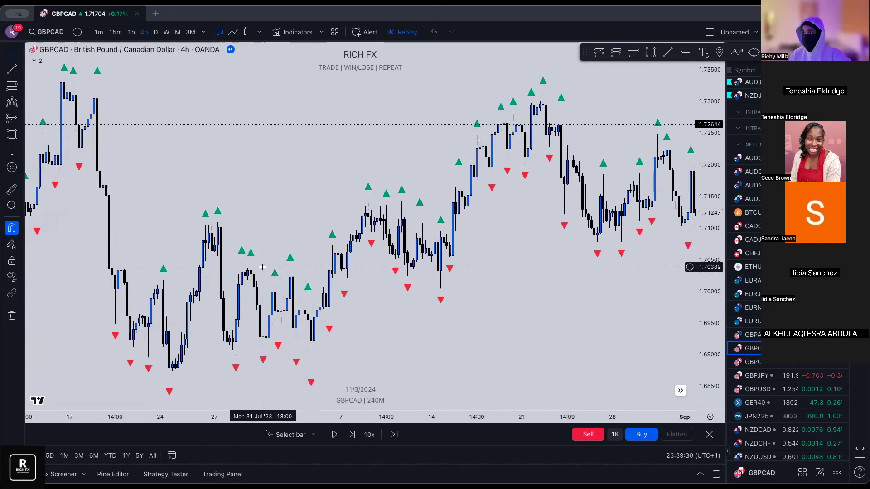
scroll(281, 263, up, 1)
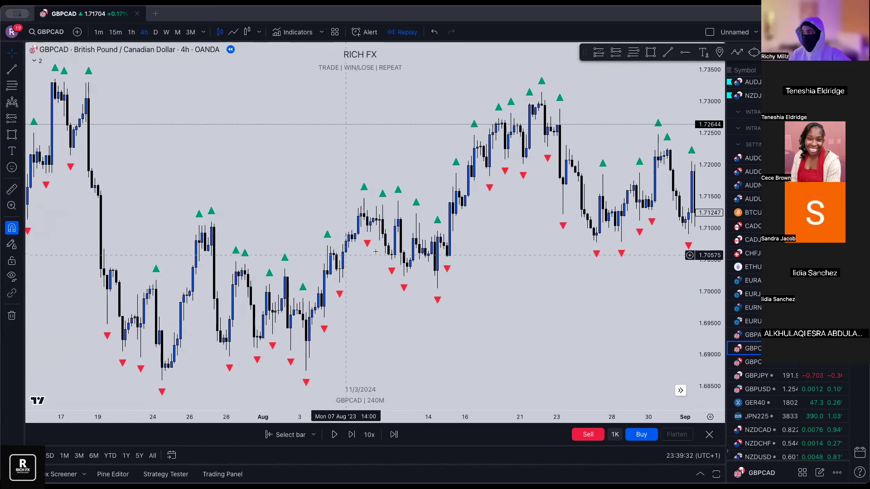
- Restart the bar replay at the 11 September 2023 02:00 candle and advance it by two 4-hour candles
scroll(471, 256, right, 10)
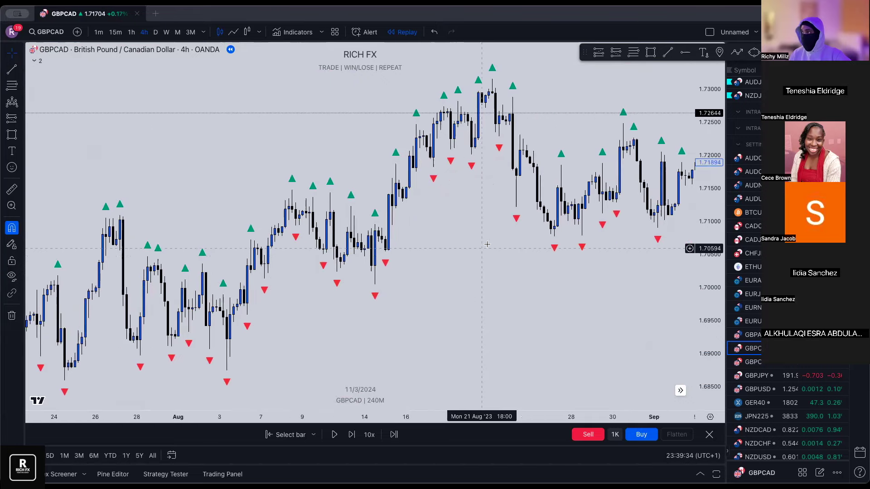
scroll(392, 228, right, 5)
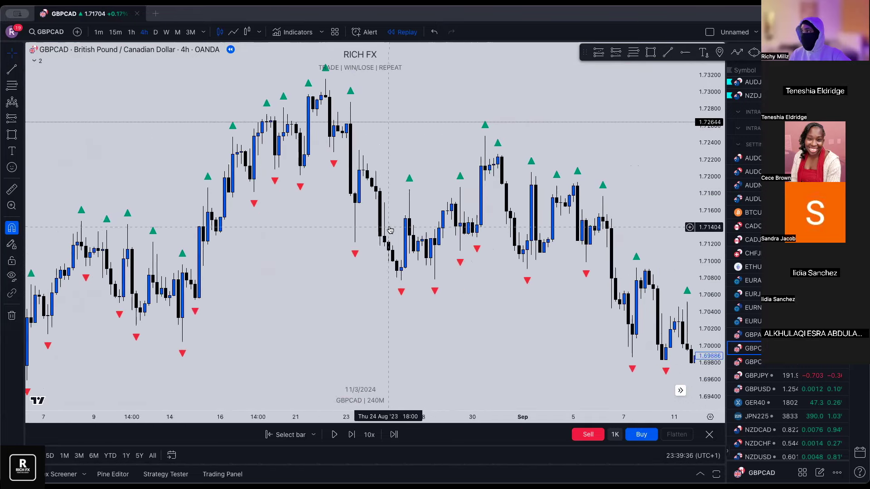
scroll(423, 232, right, 5)
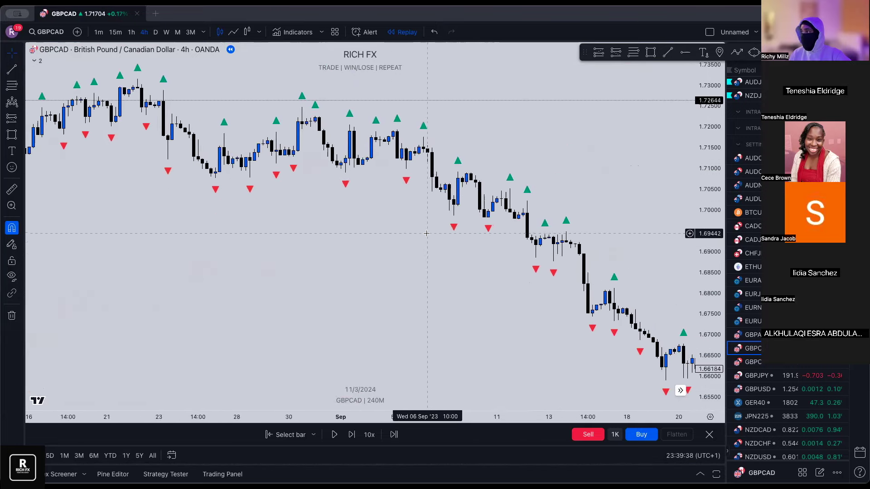
scroll(362, 222, up, 5)
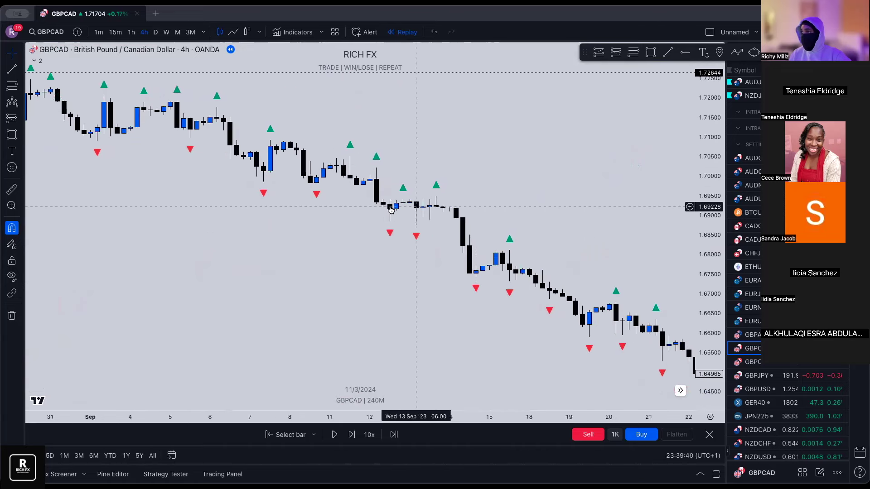
scroll(317, 206, down, 5)
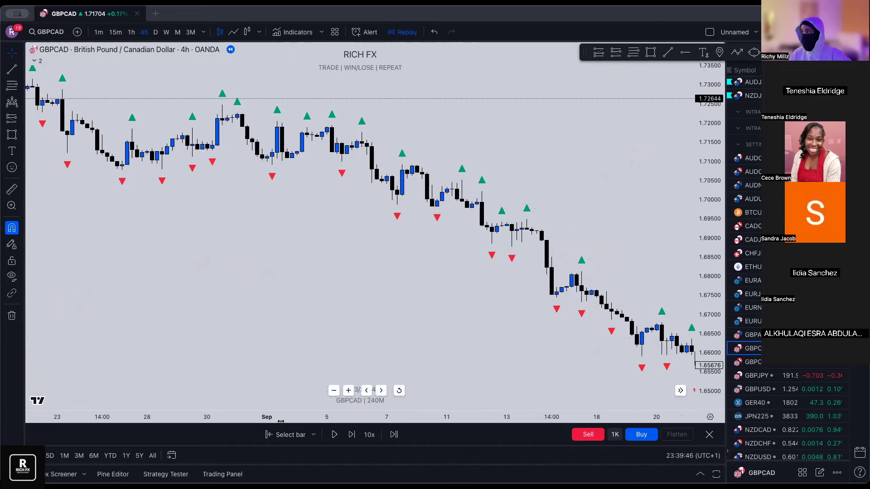
click(452, 243)
scroll(473, 237, up, 5)
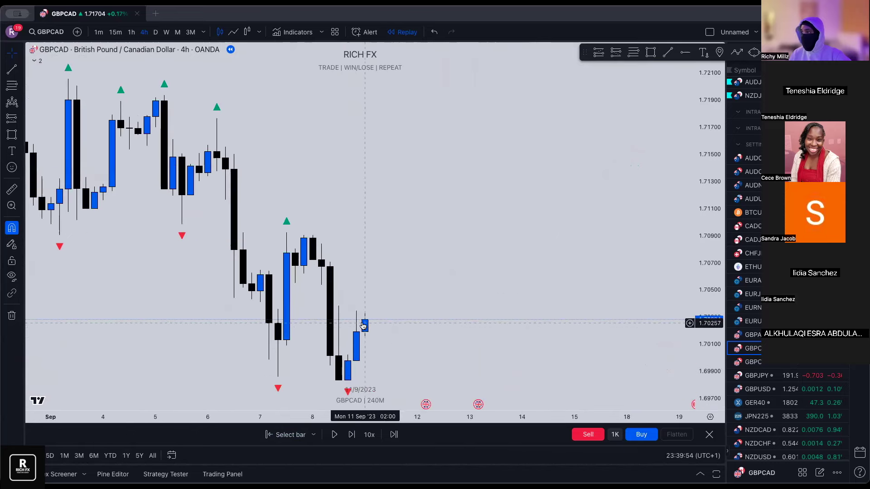
click(352, 435)
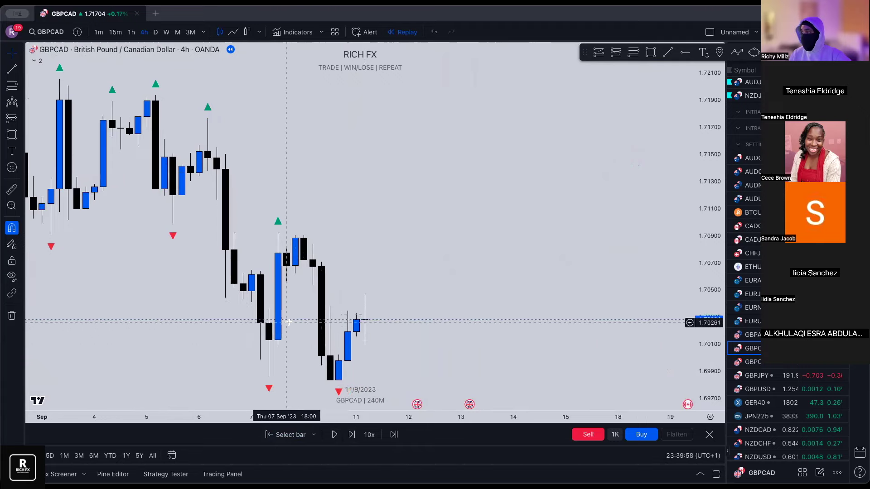
click(352, 435)
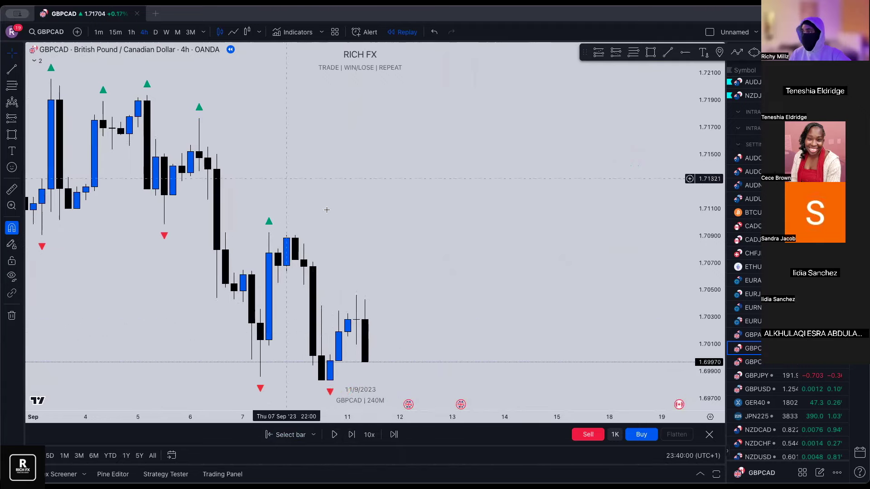
- Draw a red zone from 1.70258 to 1.69862, spanning 7 September 10:00 to 14 September 02:00, and check the daily and weekly timeframes
click(651, 52)
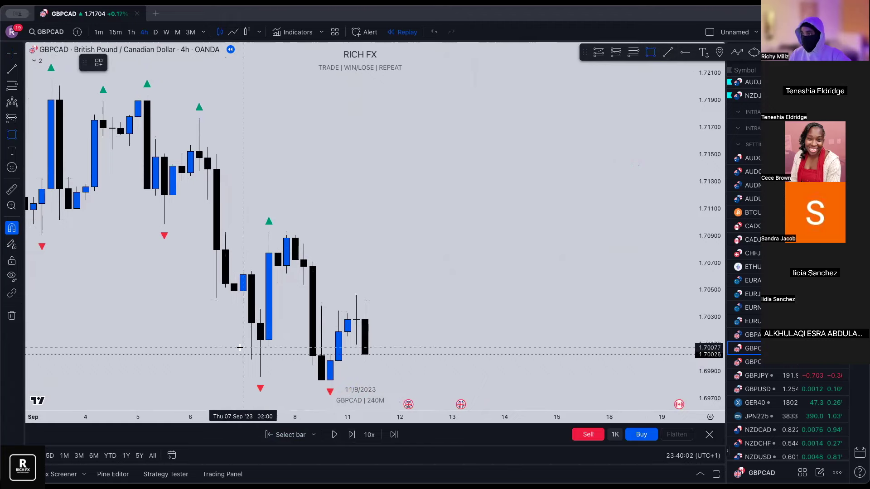
mouse_move(261, 324)
mouse_down()
mouse_move(260, 377)
mouse_move(504, 349)
mouse_up()
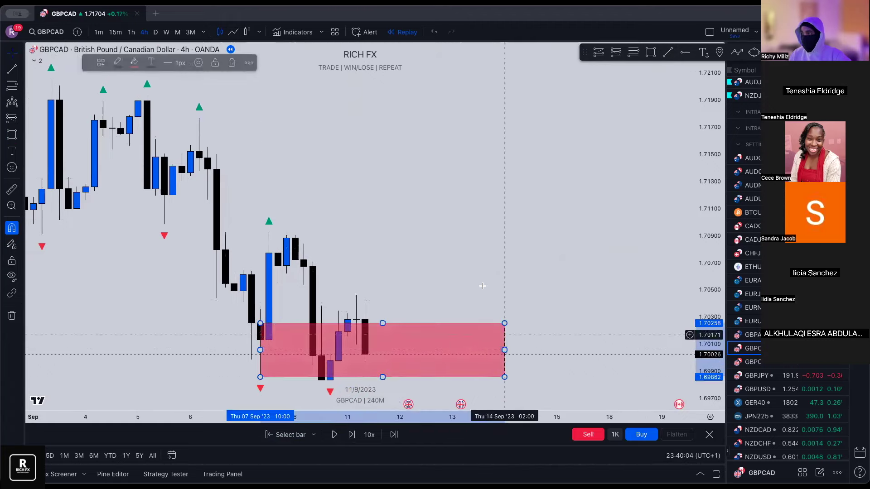
click(156, 32)
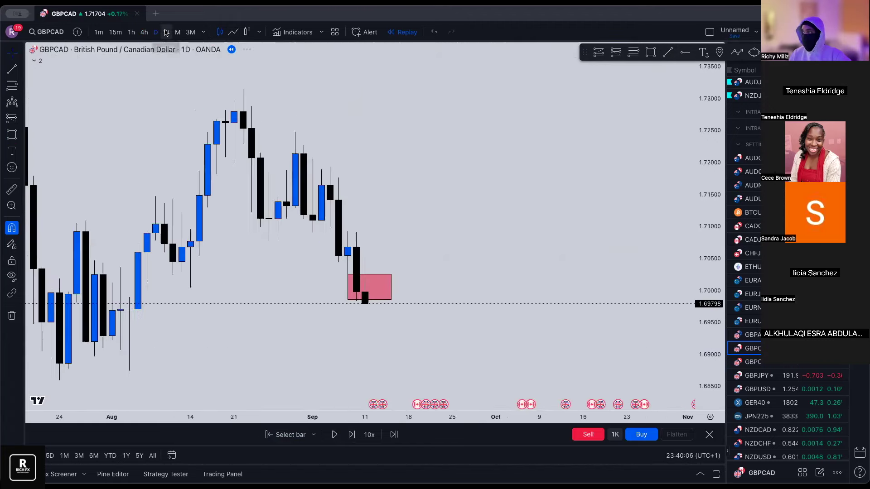
click(167, 32)
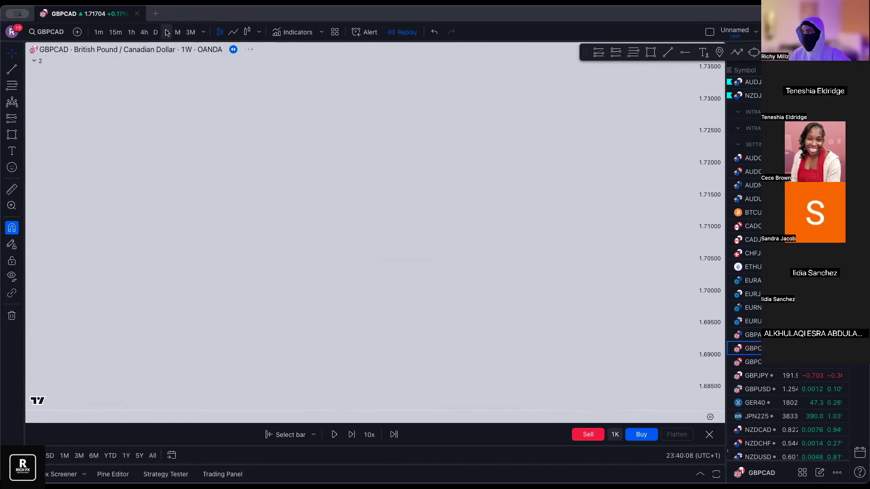
click(144, 31)
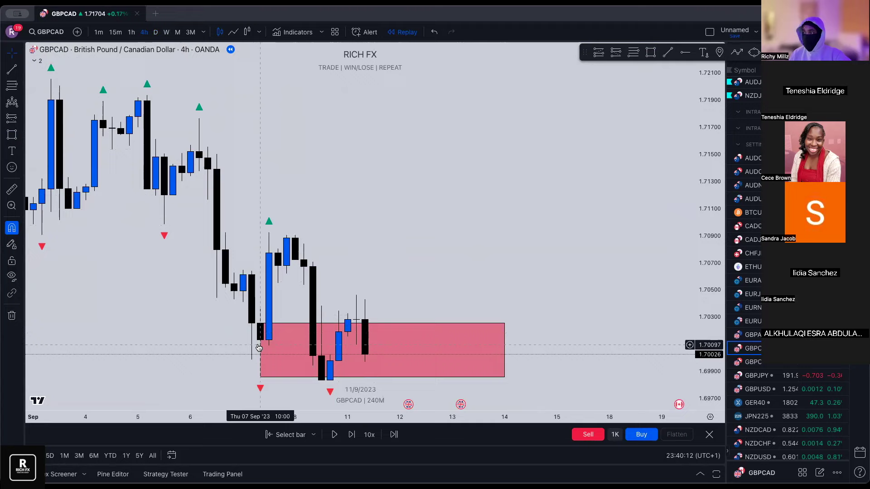
- Extend the red zone's start back to the large bearish candle of 6 September and focus on the latest candles
drag(261, 350, 218, 350)
drag(363, 312, 444, 307)
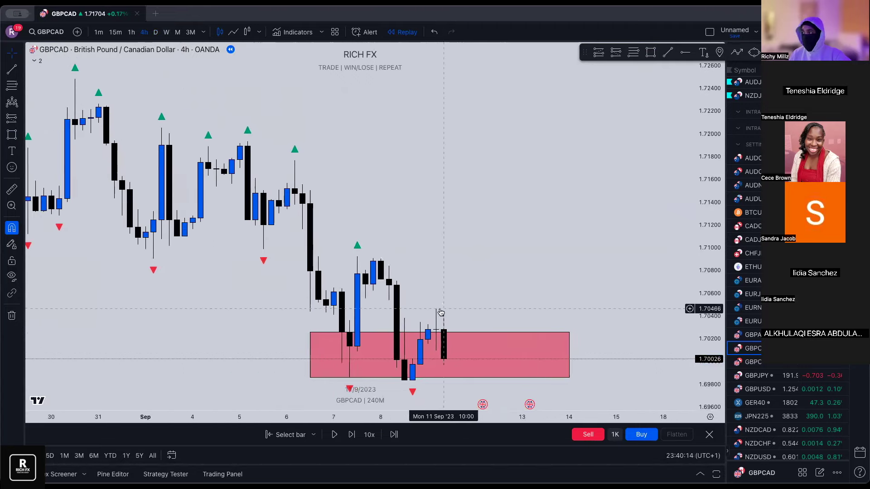
scroll(441, 310, up, 5)
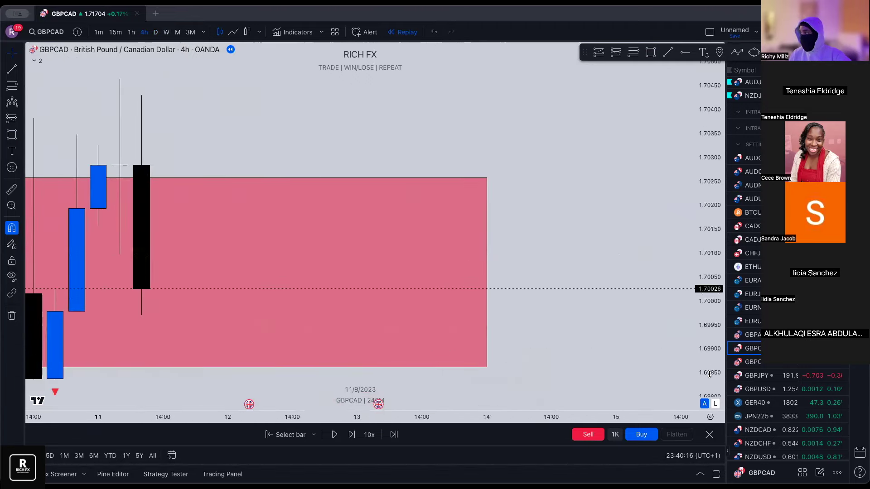
- Examine the latest 4-hour candles' wicks and bodies against the red zone's edges, first up close and within the surrounding price structure
drag(709, 365, 709, 394)
drag(579, 318, 680, 336)
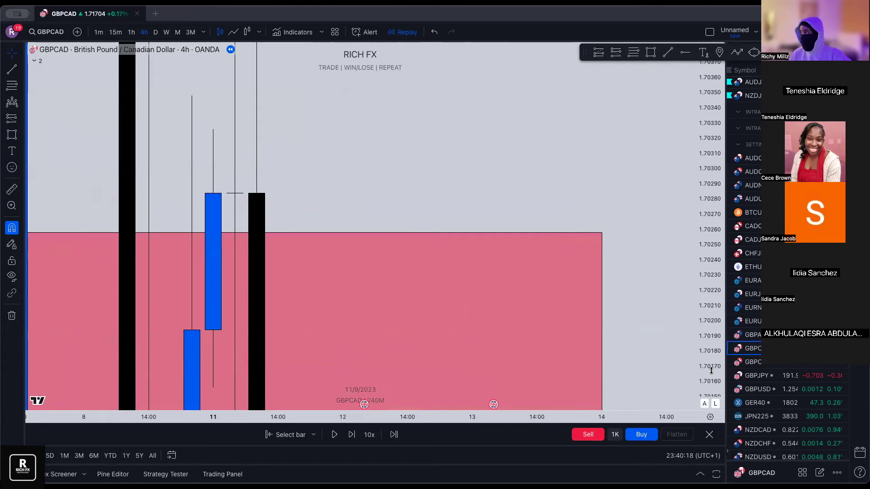
drag(711, 371, 665, 262)
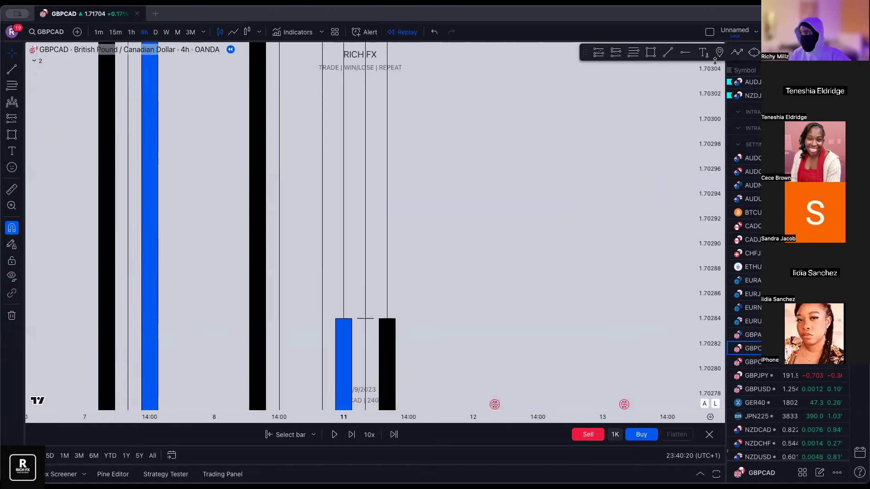
drag(715, 61, 709, 272)
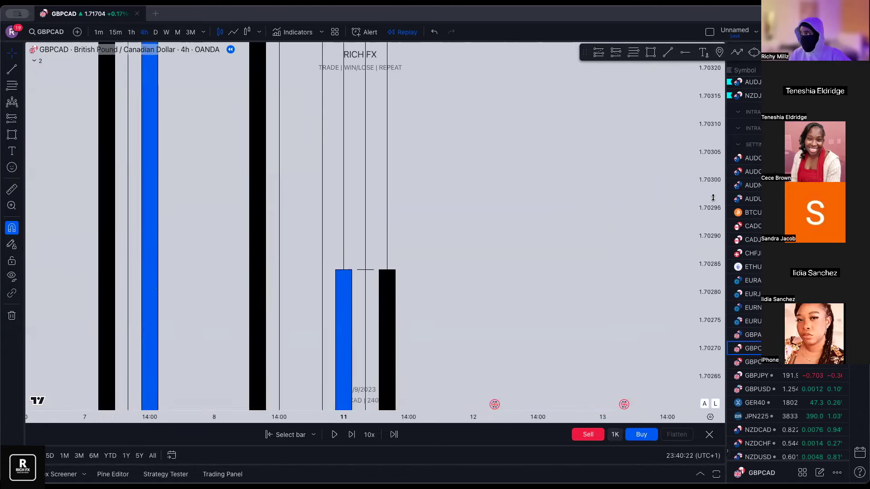
drag(712, 198, 712, 317)
drag(708, 115, 707, 150)
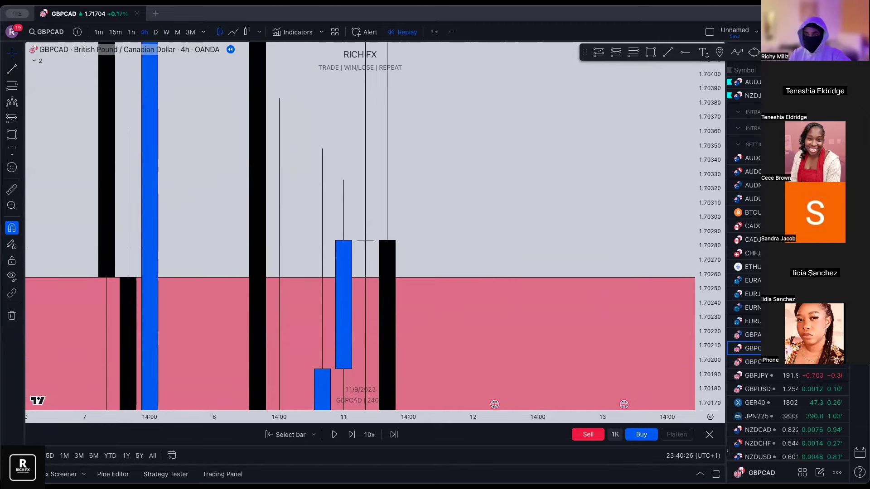
scroll(627, 331, down, 3)
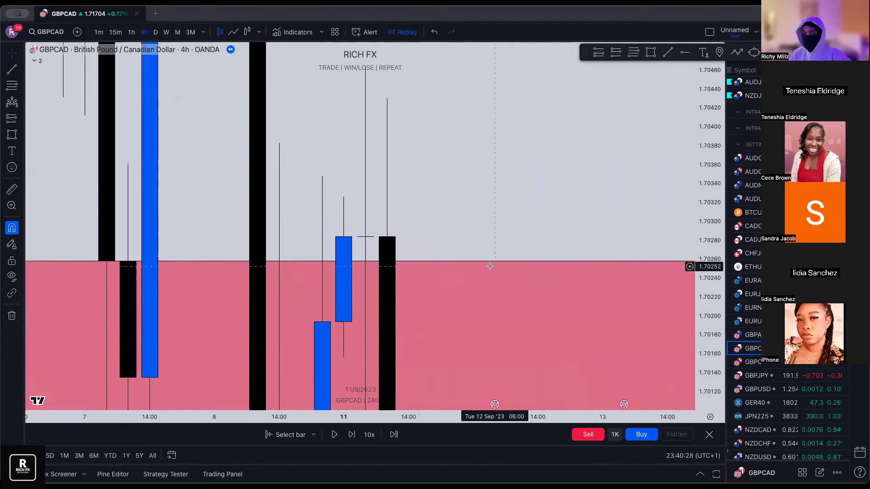
scroll(429, 227, down, 2)
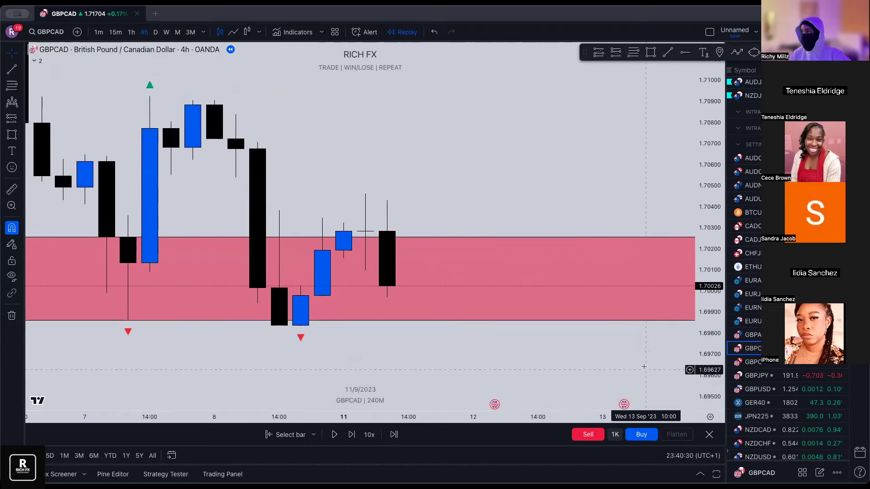
scroll(429, 227, down, 3)
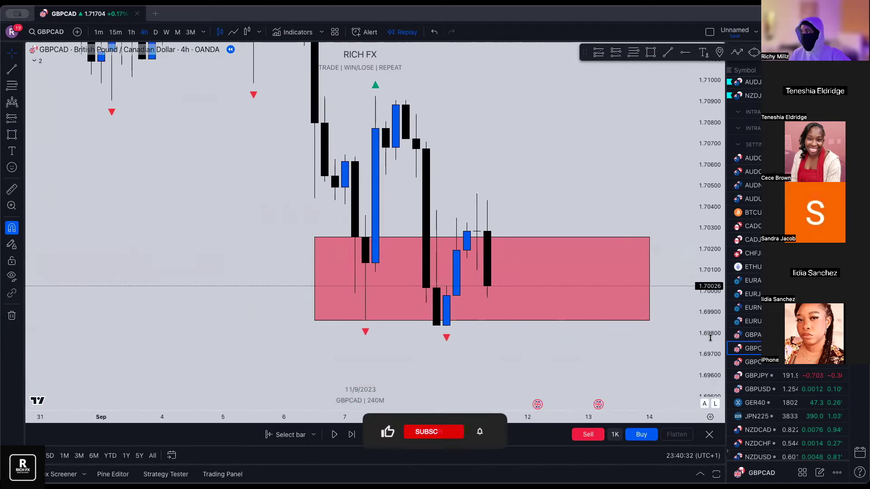
drag(447, 226, 404, 241)
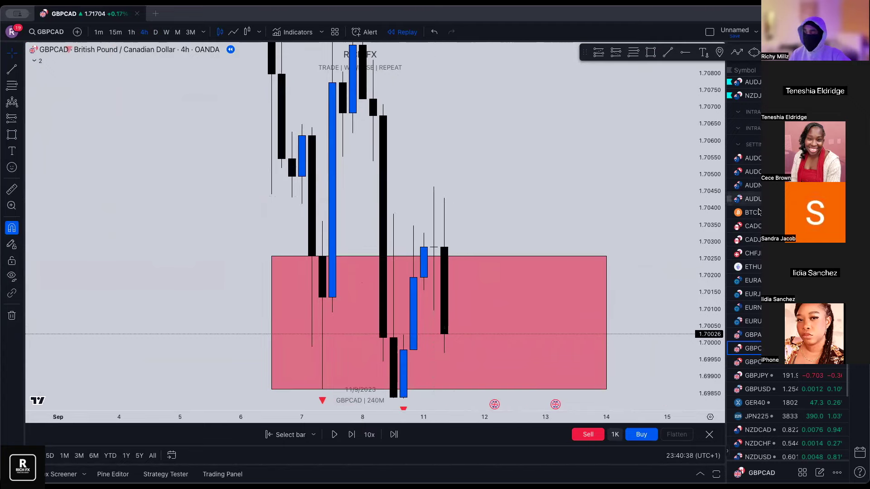
drag(721, 296, 722, 277)
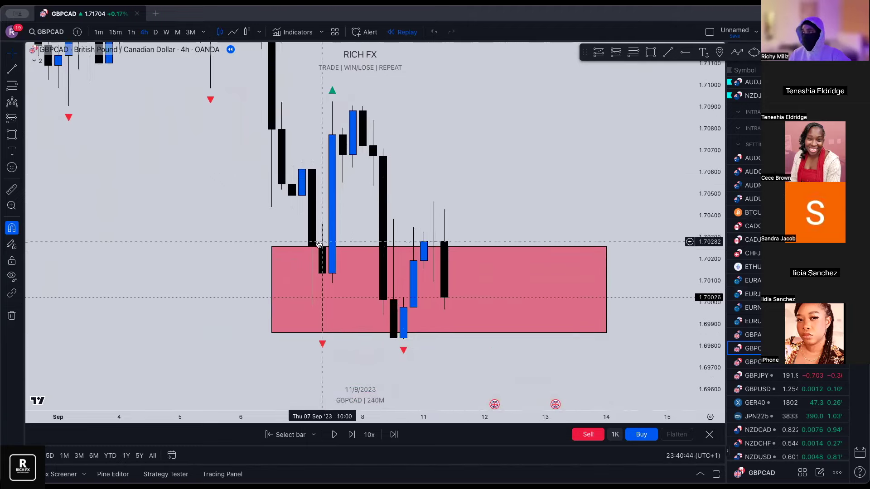
click(423, 250)
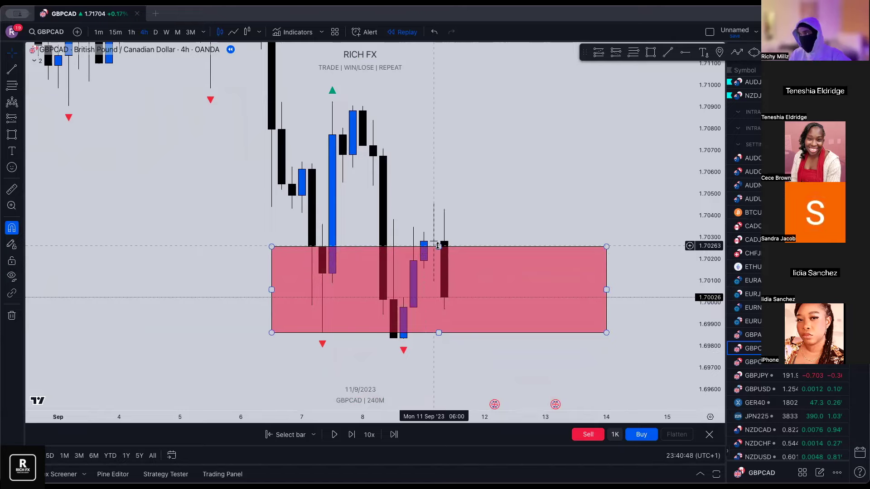
key(Escape)
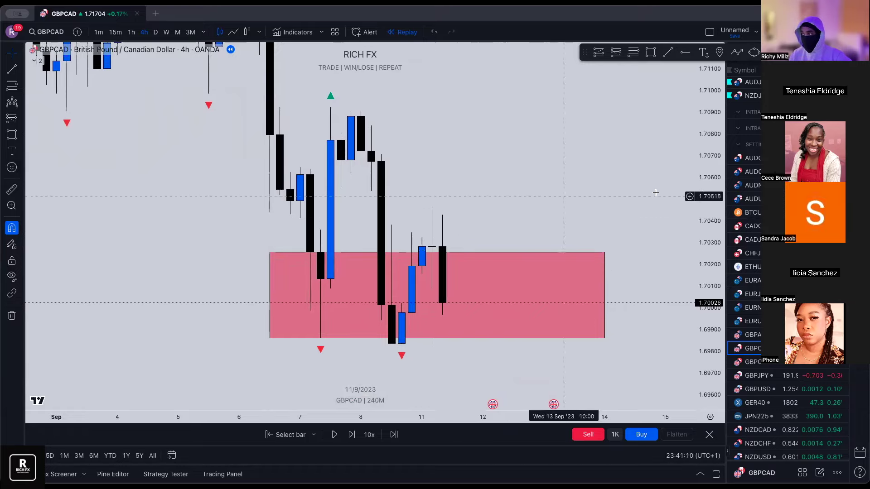
drag(713, 196, 713, 202)
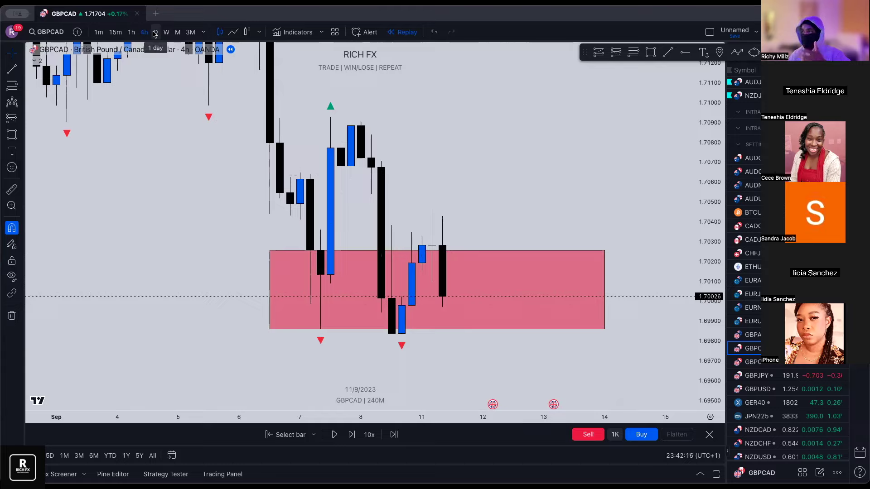
- Recolour the 4-hour zone light blue by applying the saved drawing template xxxxxxxxxxx
click(272, 254)
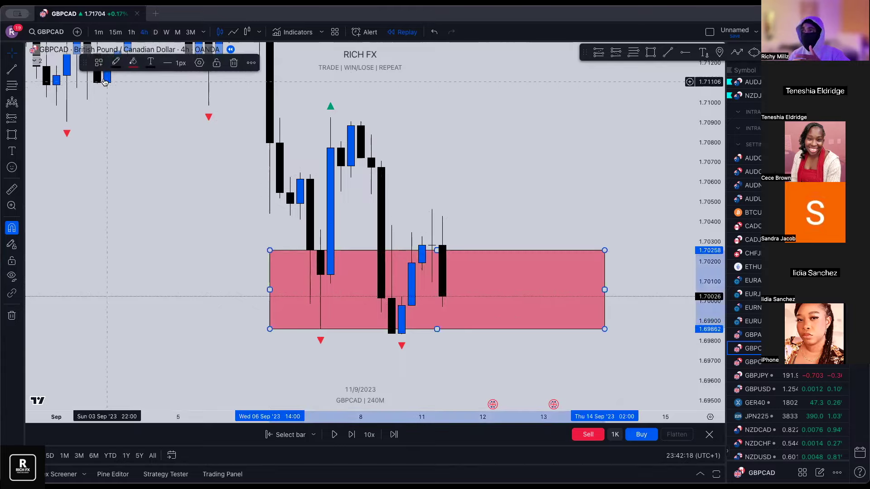
click(99, 62)
click(123, 146)
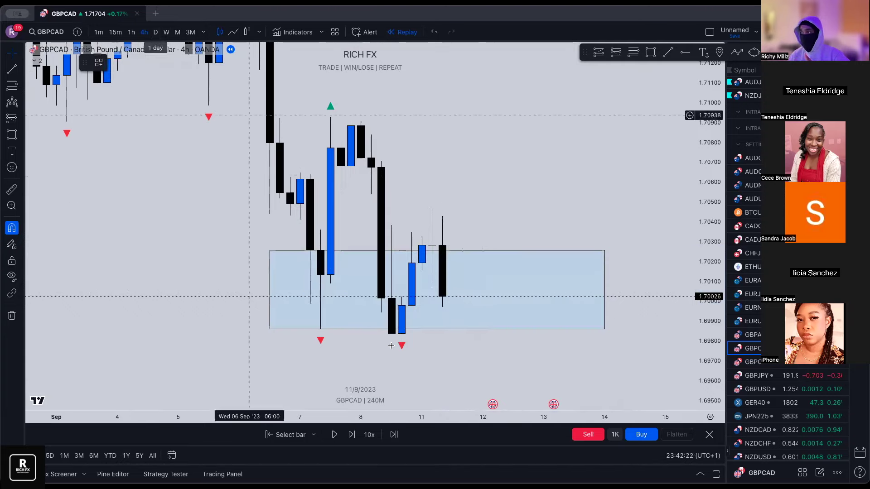
- Restart the bar replay at the 11 September 2023 06:00 candle and make room beyond the latest candles
click(279, 435)
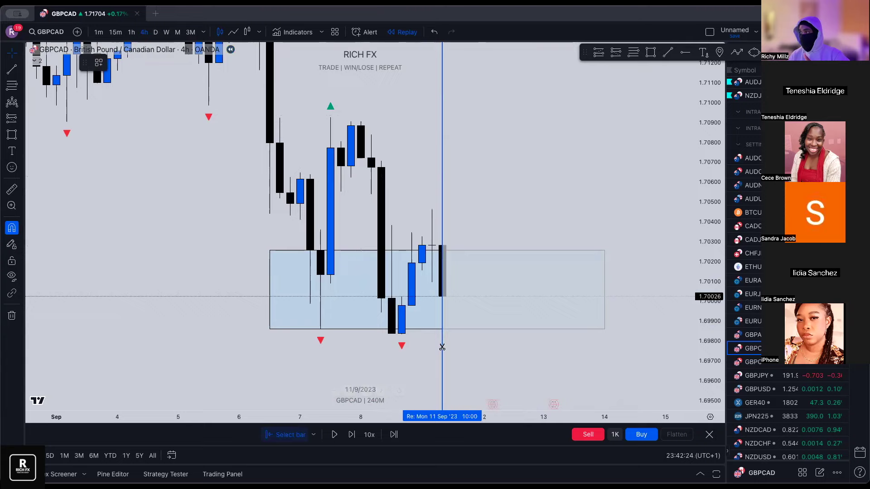
click(436, 379)
scroll(497, 240, right, 1)
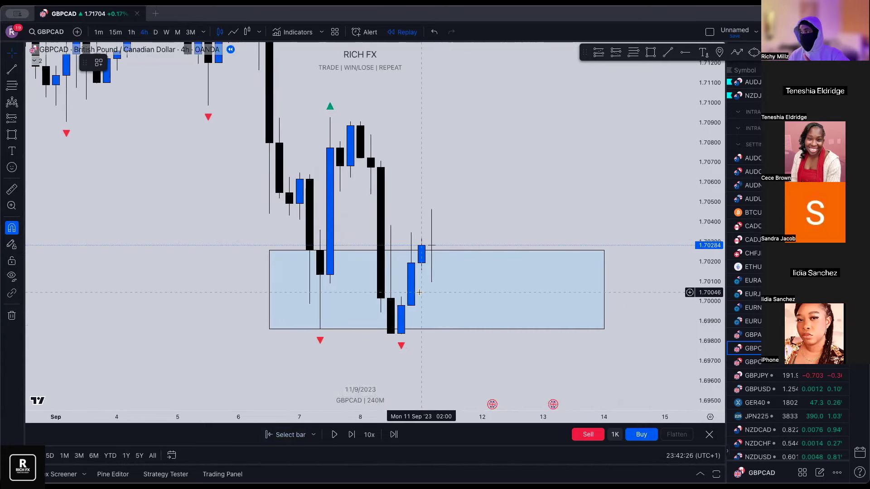
scroll(430, 238, right, 4)
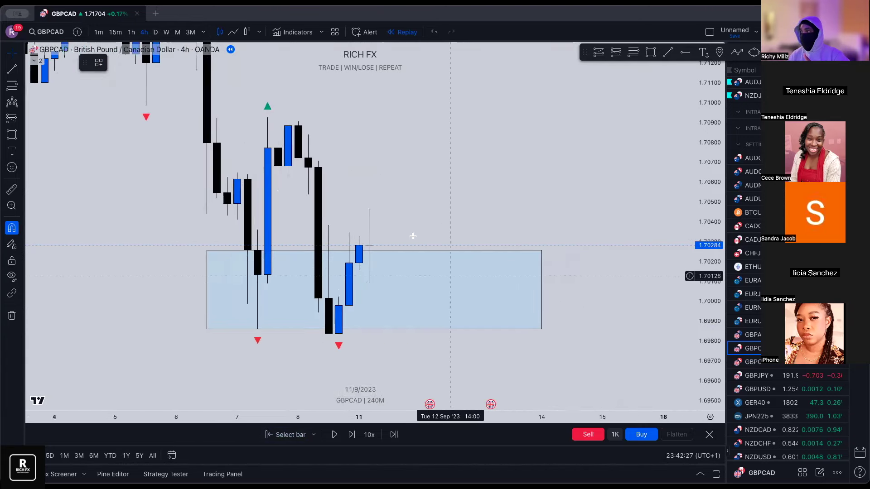
- On the daily timeframe, draw a zone from 1.70680 to 1.70046, spanning 14 August to 15 September 2023, and apply the red drawing template
click(155, 32)
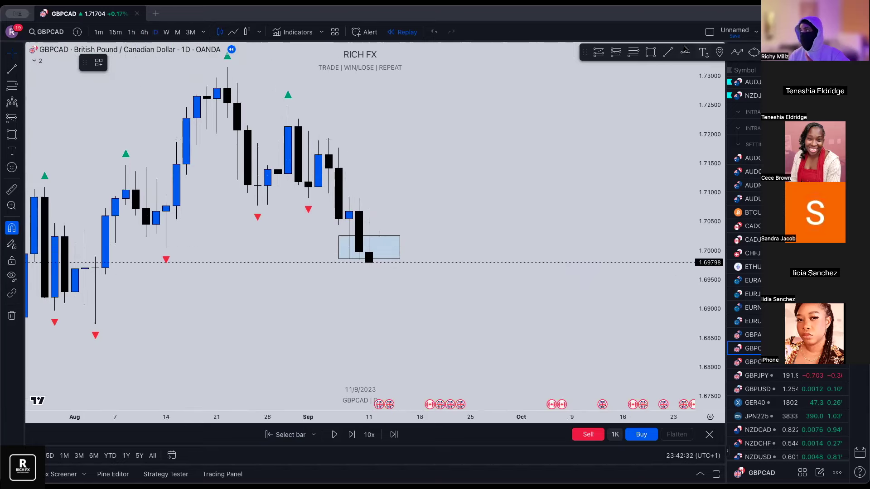
mouse_move(166, 211)
mouse_down()
mouse_move(169, 252)
mouse_move(399, 257)
mouse_move(410, 248)
mouse_up()
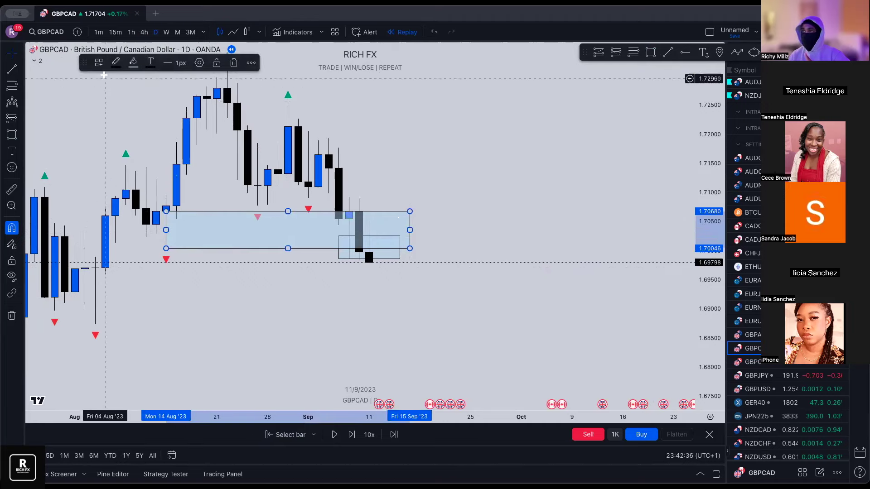
click(116, 62)
click(100, 62)
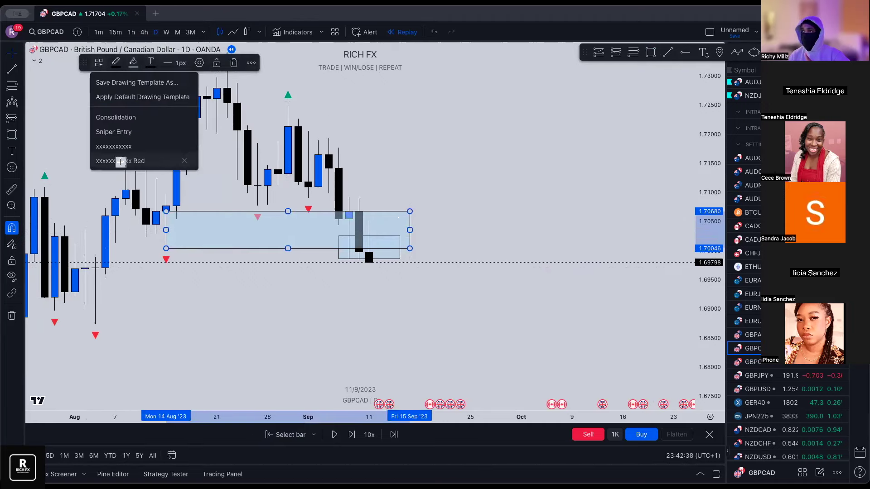
click(120, 160)
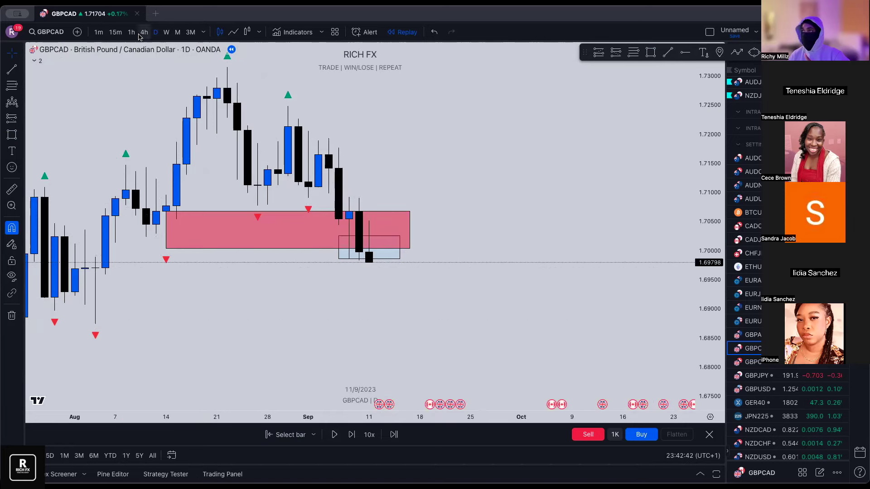
- On the weekly timeframe, draw a red zone from 1.69968 to 1.68594, starting at the 24 July 2023 candle and extending past the latest candle
click(166, 33)
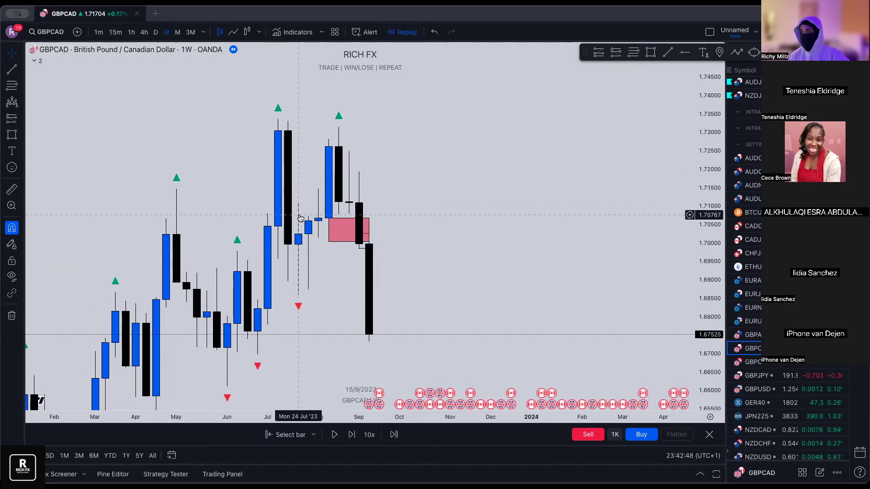
click(651, 52)
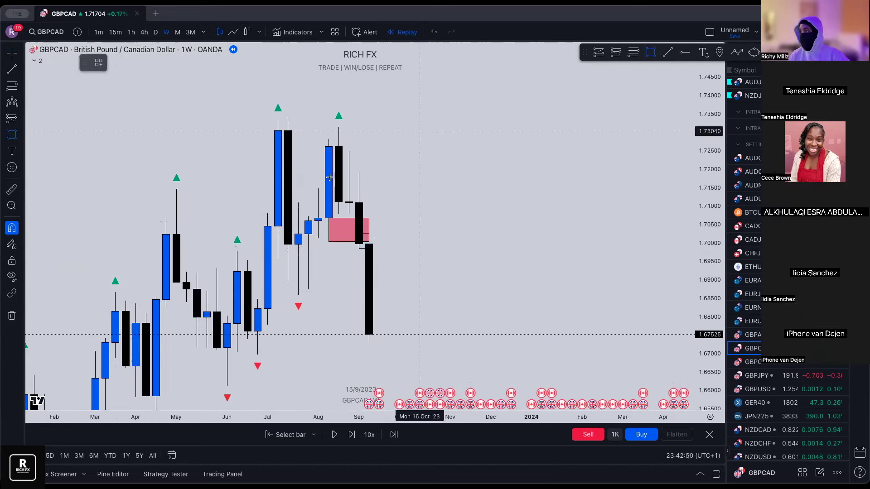
click(298, 258)
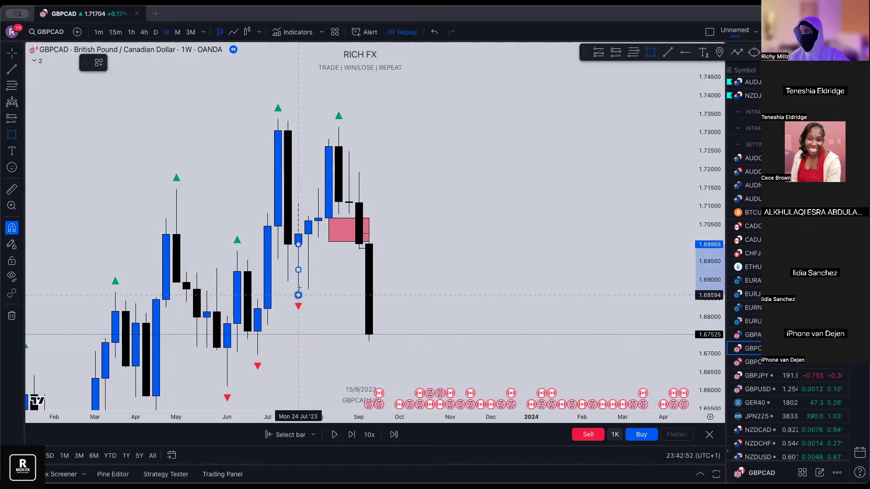
click(389, 295)
click(412, 235)
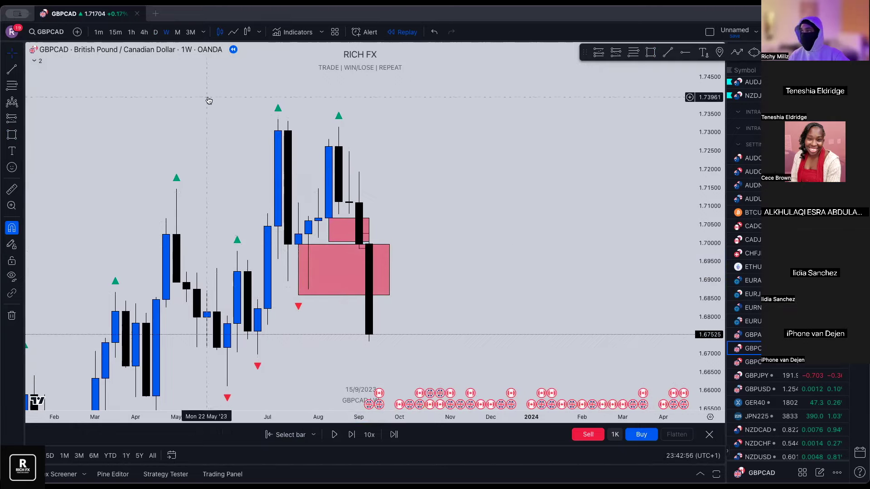
- Examine the overlapping zones and the recent price structure on the 1-hour timeframe
click(132, 32)
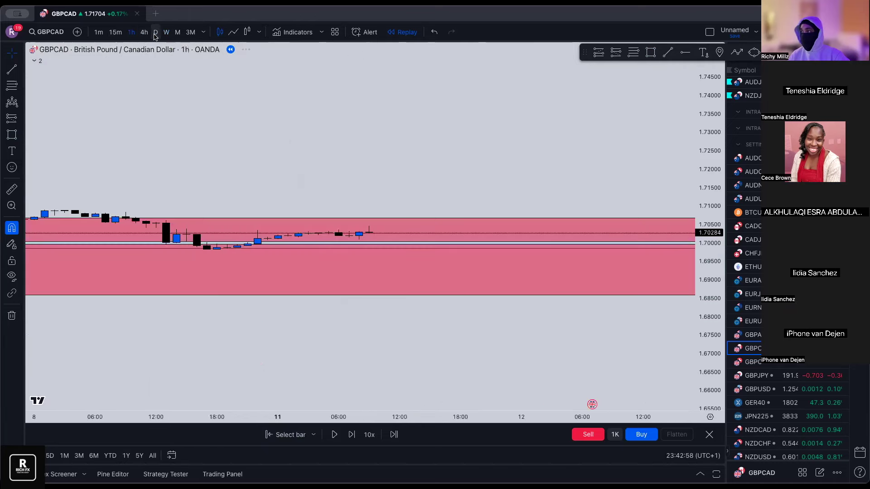
click(399, 391)
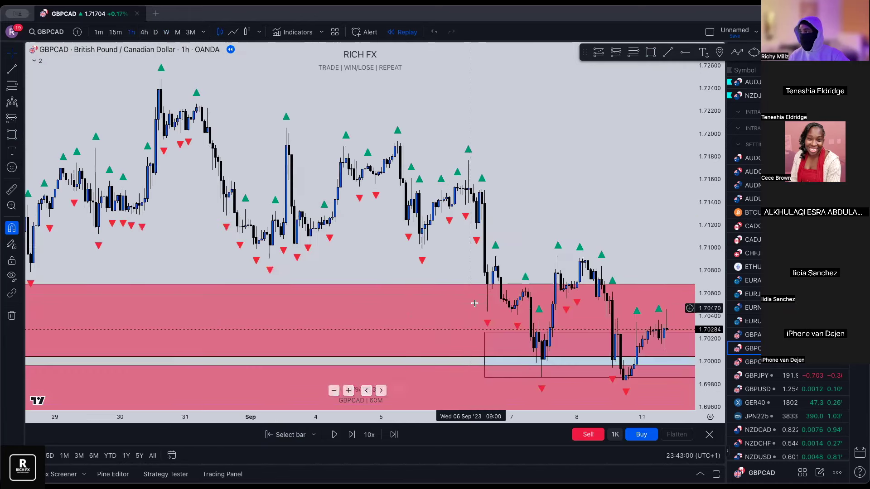
drag(447, 361, 327, 363)
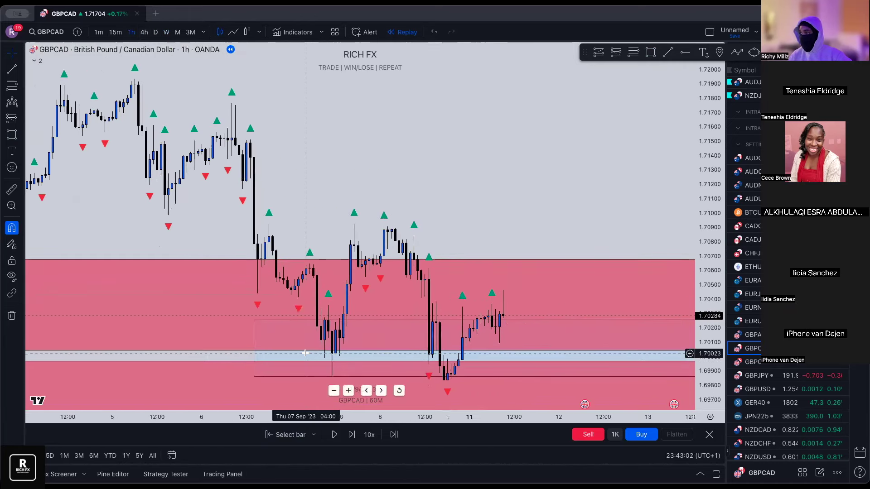
drag(396, 355, 362, 354)
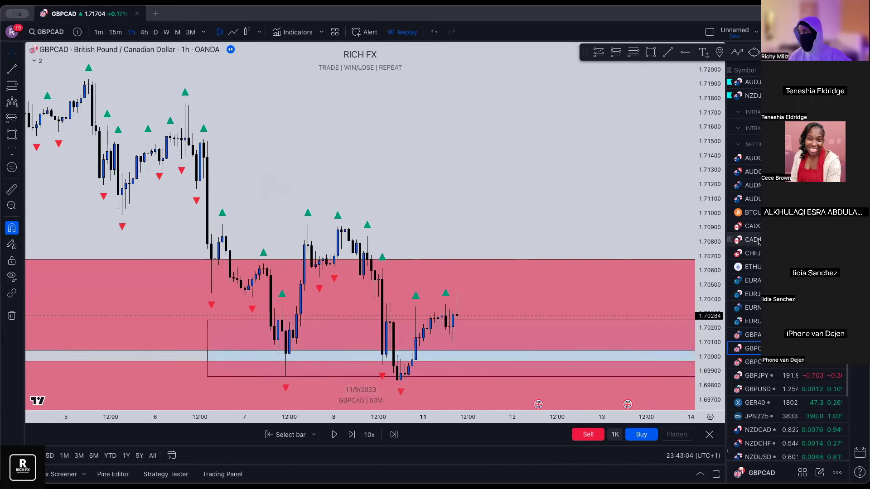
scroll(484, 186, left, 2)
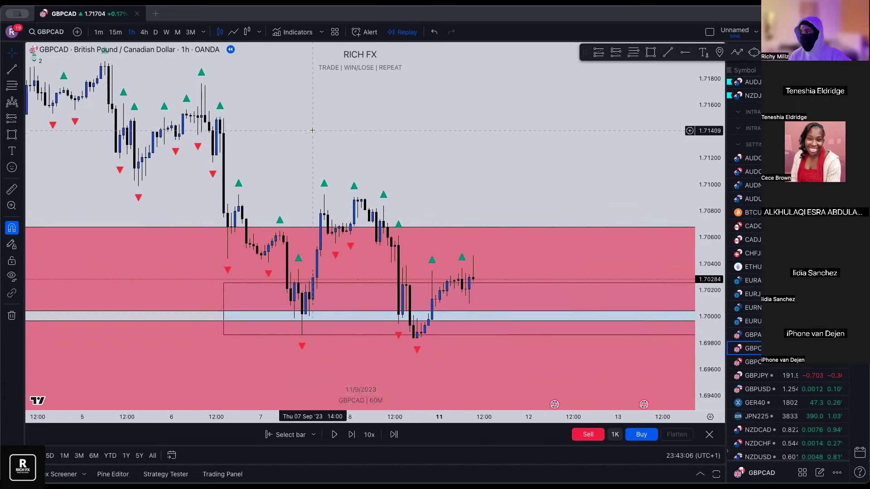
- On the 4-hour timeframe, draw a Fibonacci retracement from the 11 September 06:00 wick high to the preceding swing low
click(144, 31)
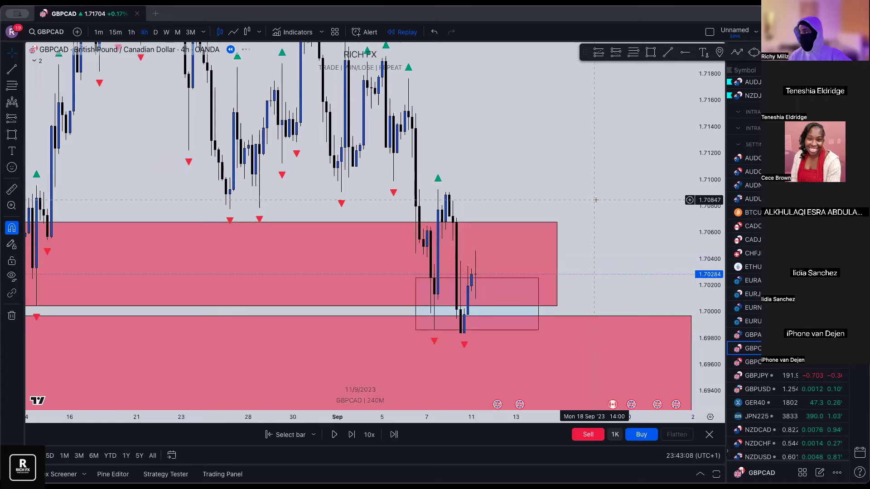
scroll(595, 202, up, 3)
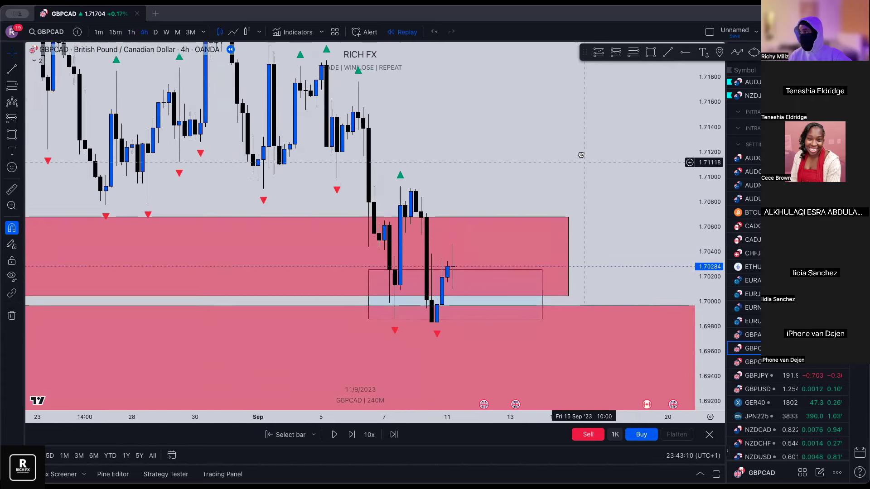
click(633, 52)
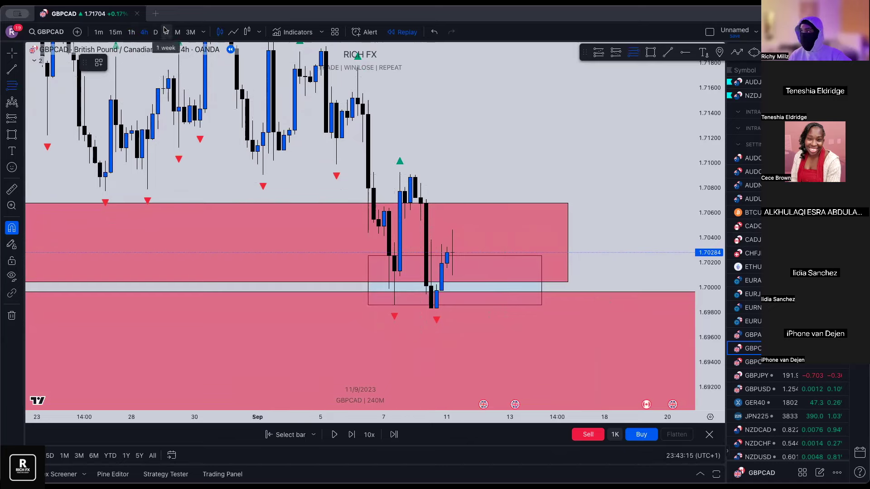
click(453, 229)
click(434, 307)
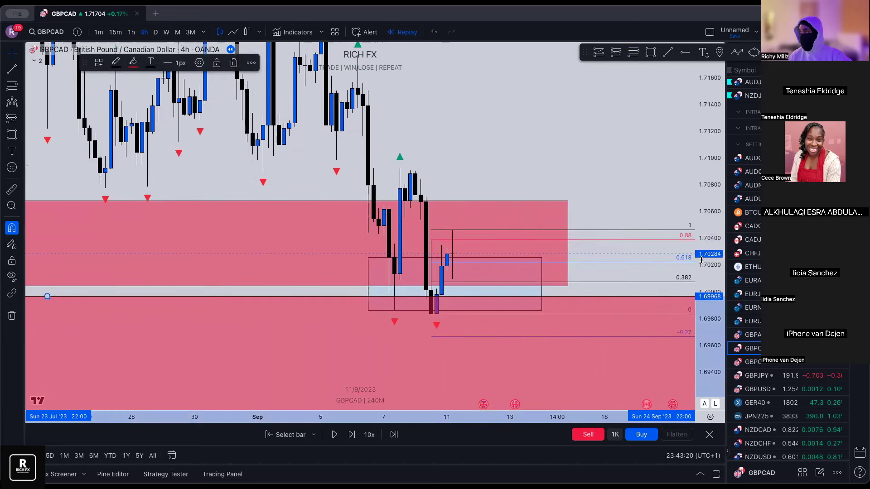
drag(450, 301, 443, 234)
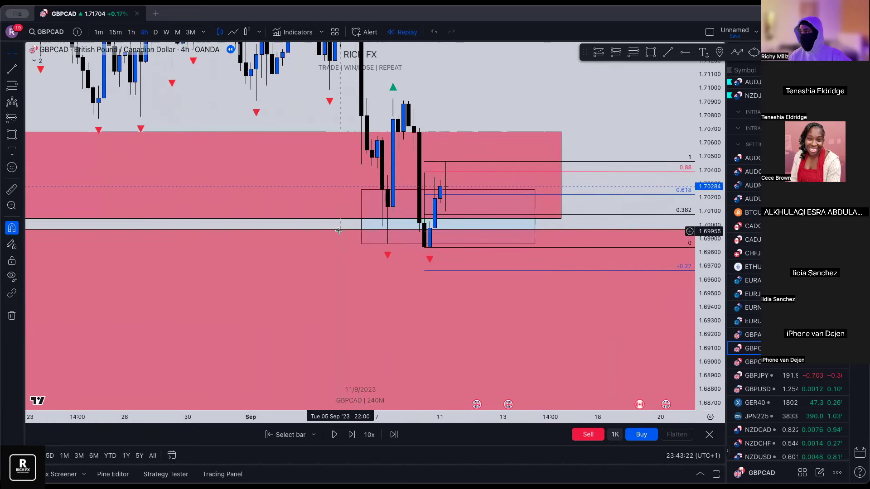
- Extend the blue 4-hour zone's start edge two candles earlier, keeping its upper and lower prices
drag(719, 125, 719, 172)
click(320, 357)
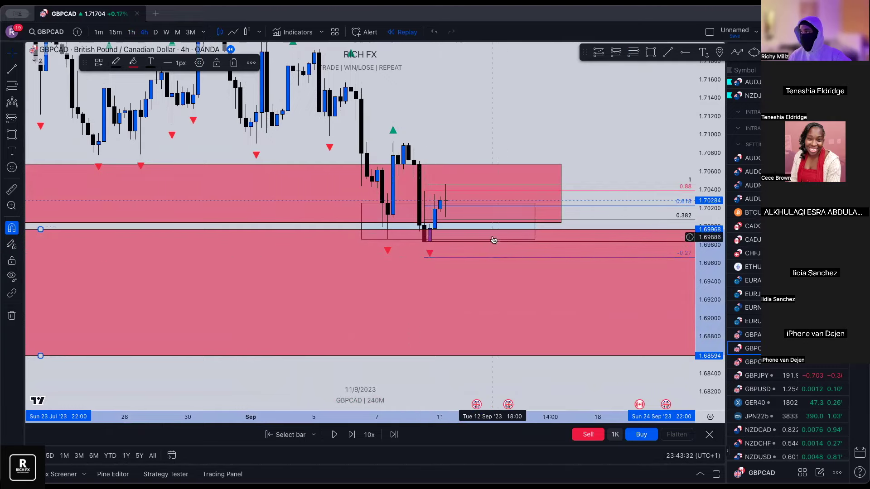
click(535, 226)
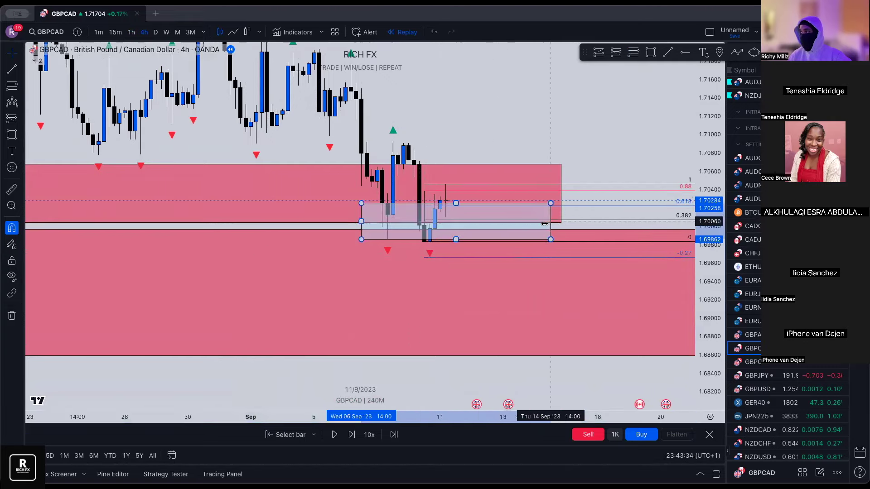
drag(361, 221, 351, 222)
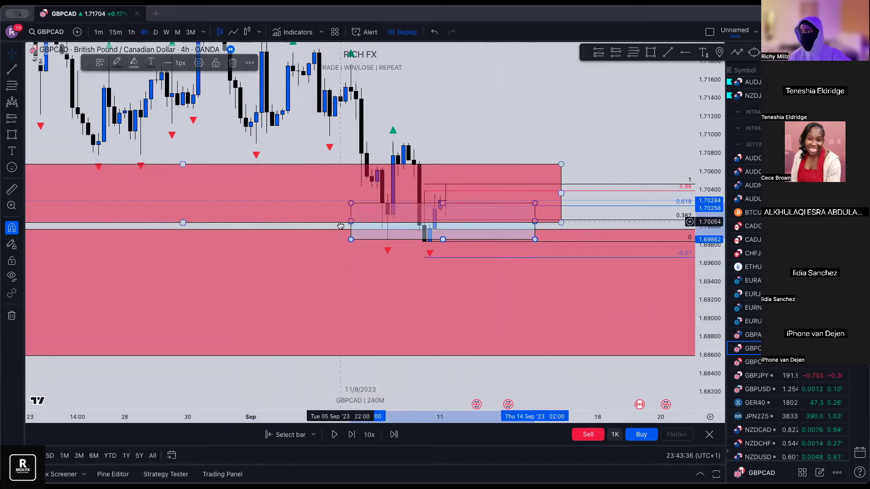
- Remove the large weekly red zone from the 4-hour chart, keeping the daily red zone and the blue 4-hour zone
click(326, 226)
click(319, 226)
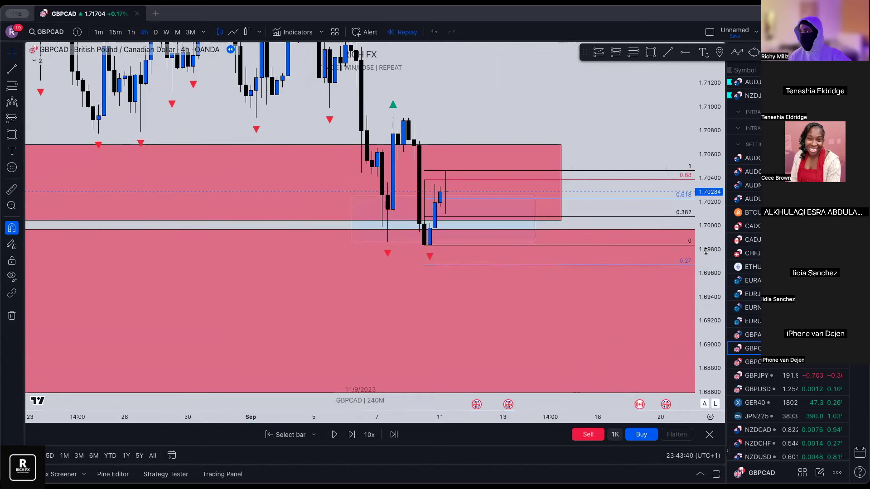
drag(609, 124, 579, 113)
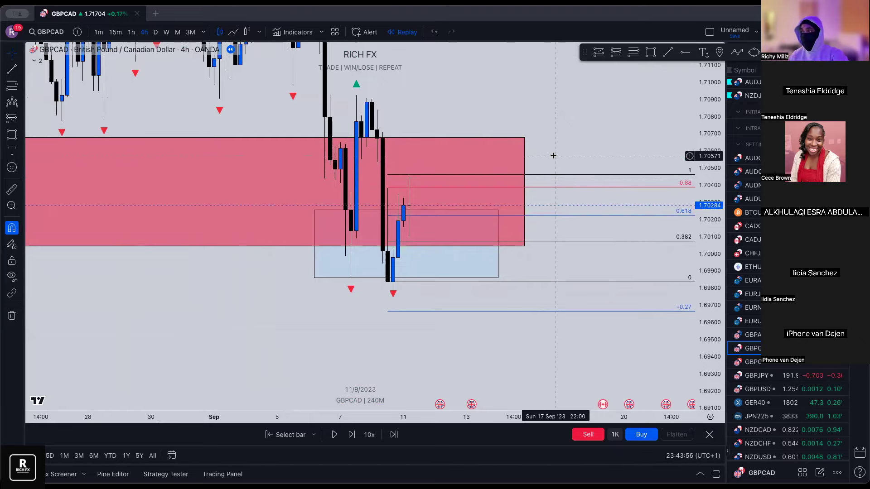
scroll(566, 154, right, 2)
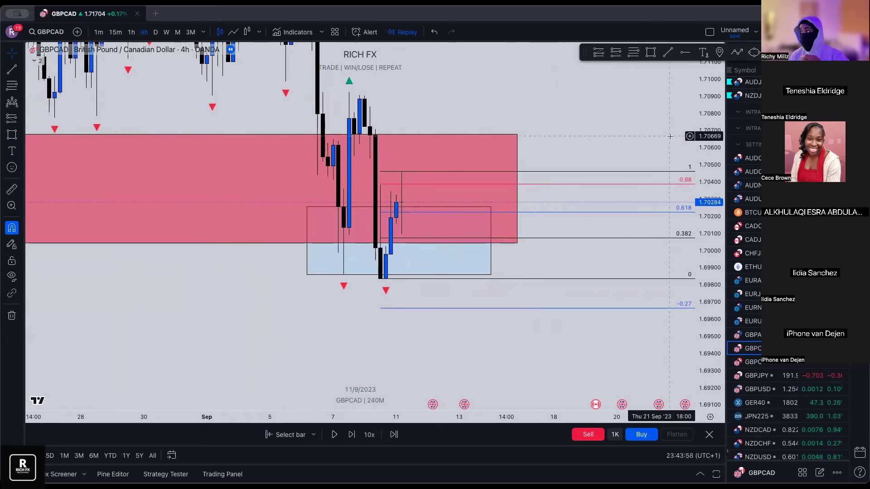
drag(508, 117, 471, 145)
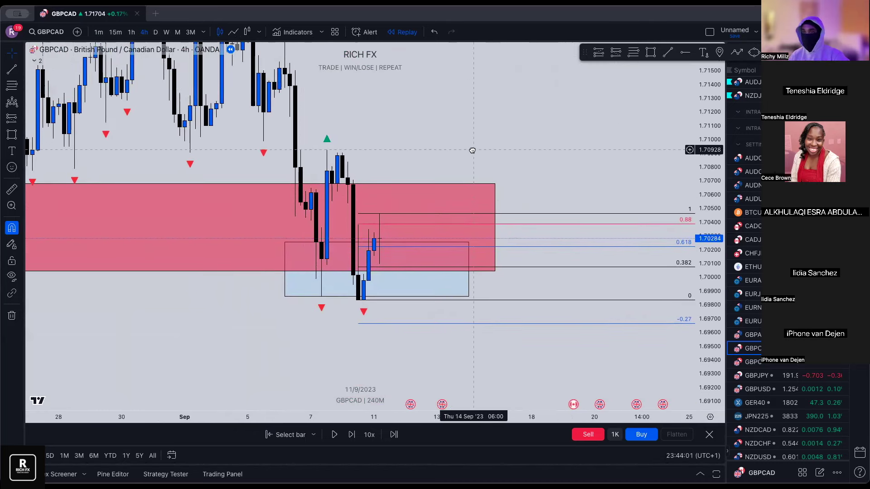
- On the 1-hour timeframe, advance the replay bar by bar to the 11 September 15:00 candle
click(127, 36)
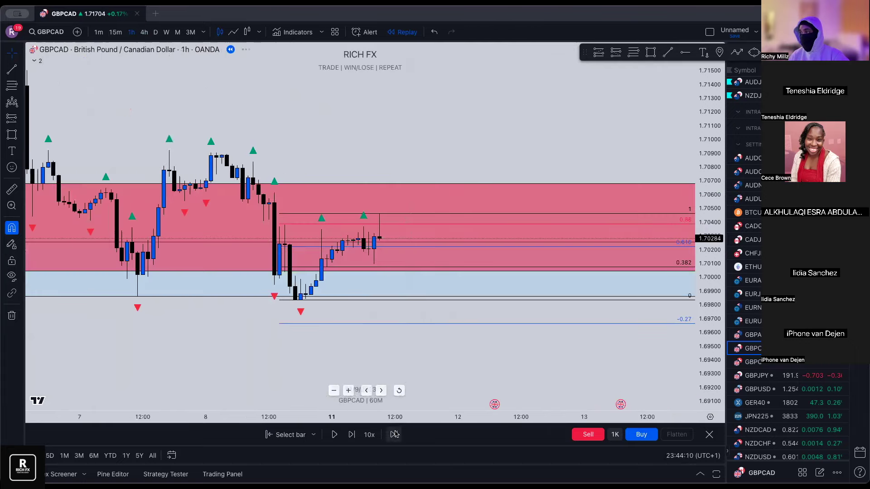
scroll(559, 266, up, 4)
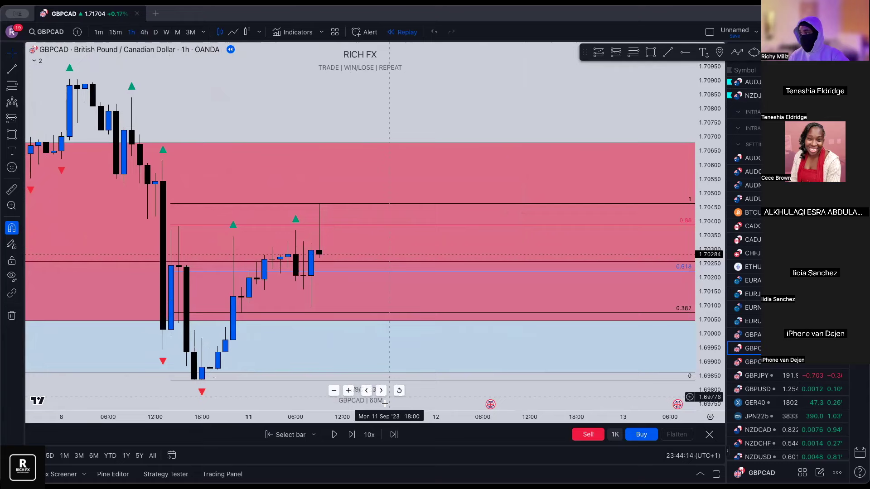
click(351, 435)
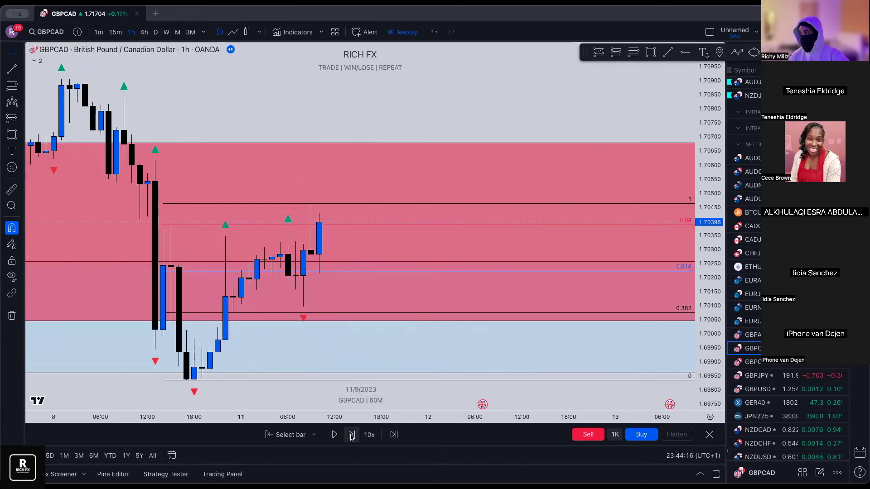
click(351, 435)
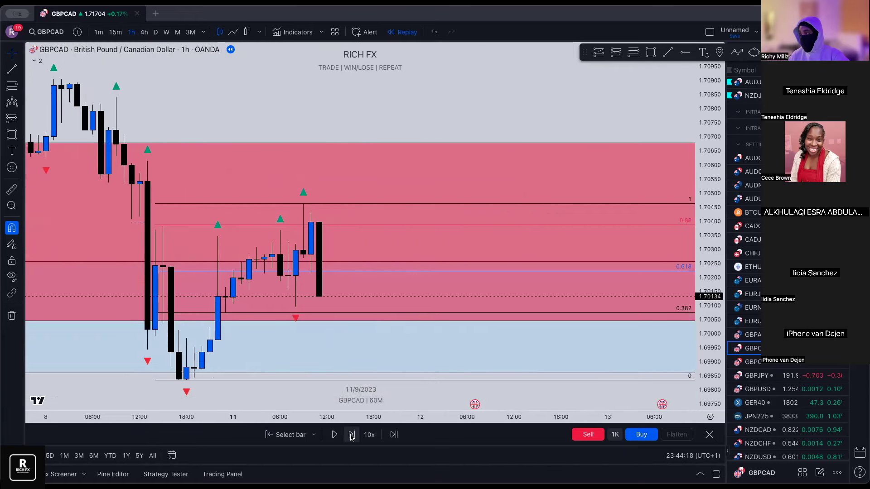
click(352, 435)
click(352, 435)
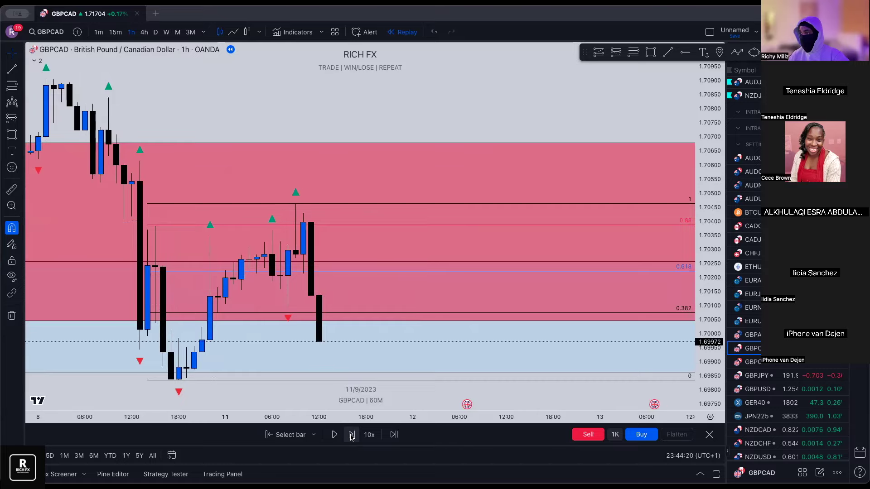
click(352, 435)
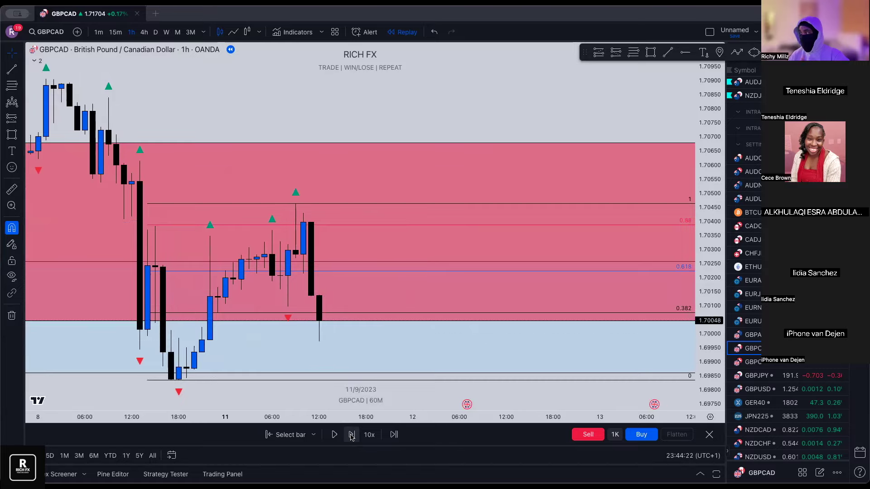
click(352, 435)
click(352, 435)
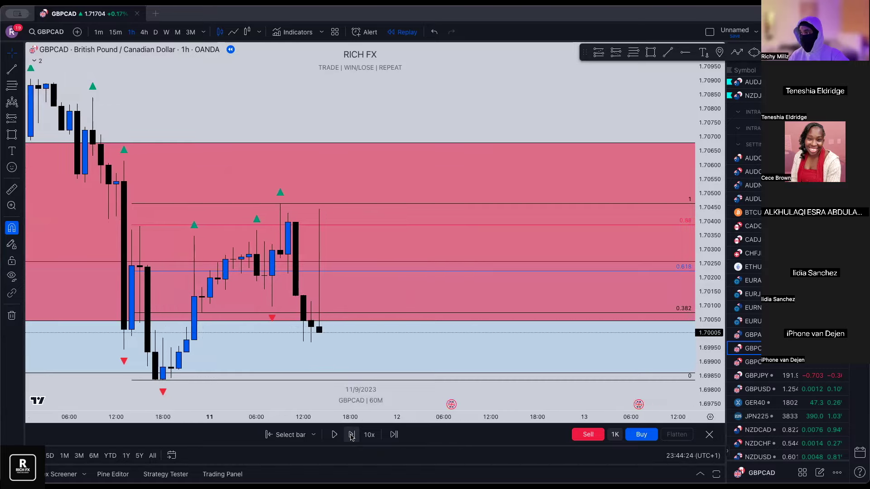
click(352, 435)
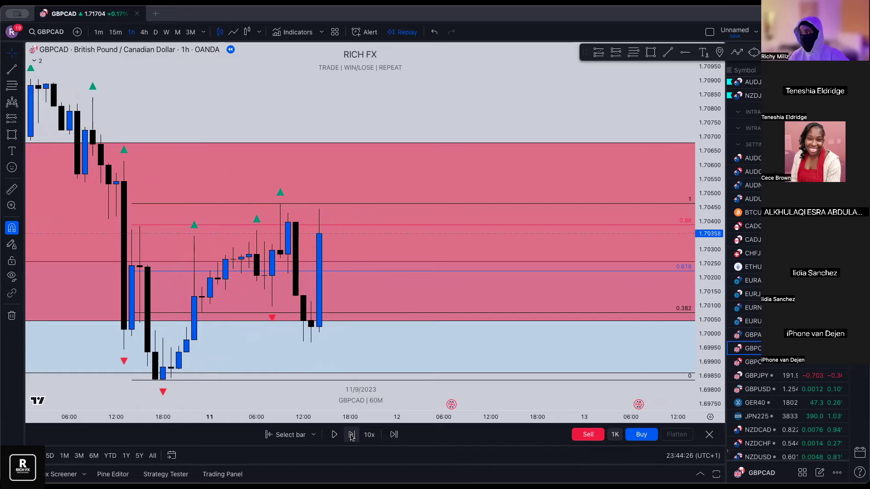
click(352, 435)
- On the 4-hour timeframe, move the Fibonacci retracement's high anchor to the latest candle's wick high
click(144, 31)
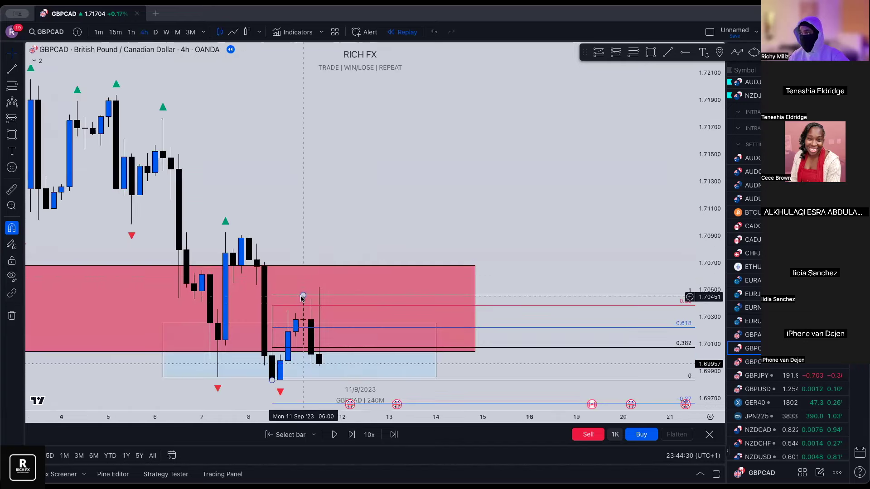
drag(303, 296, 285, 292)
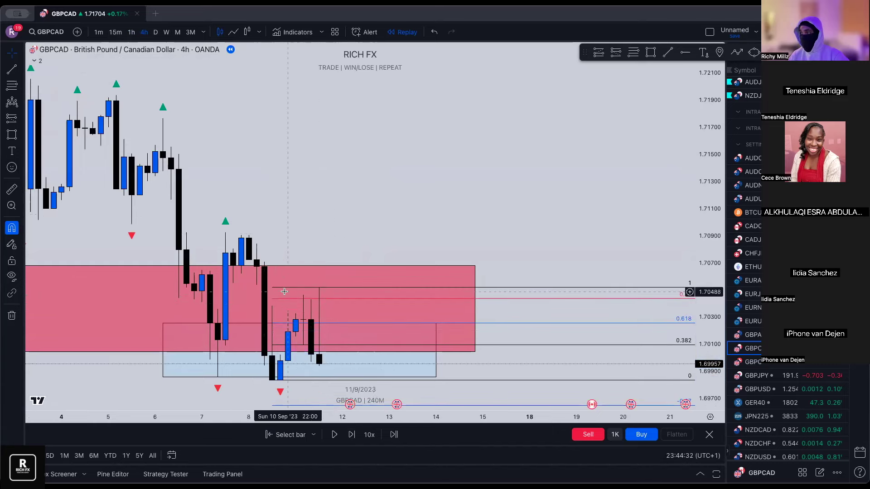
click(132, 32)
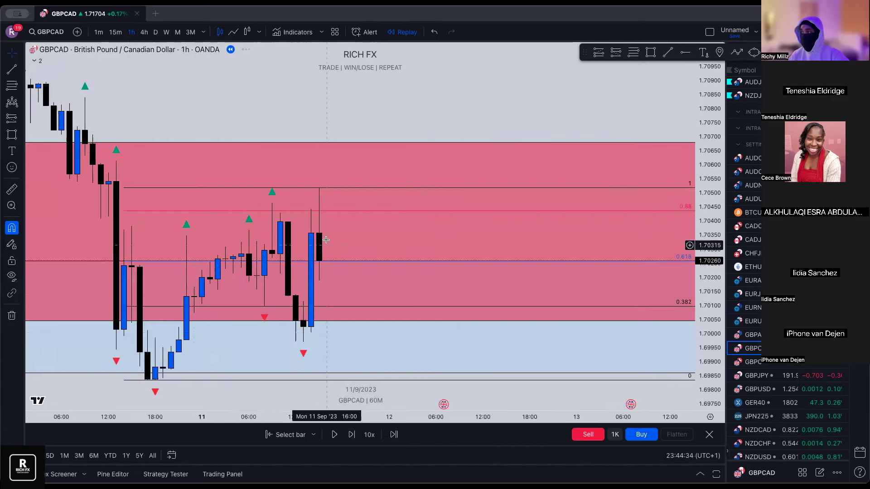
- On the 1-hour timeframe, anchor the Fibonacci retracement's high to the 11 September 15:00 wick at 1.70520
scroll(325, 239, up, 5)
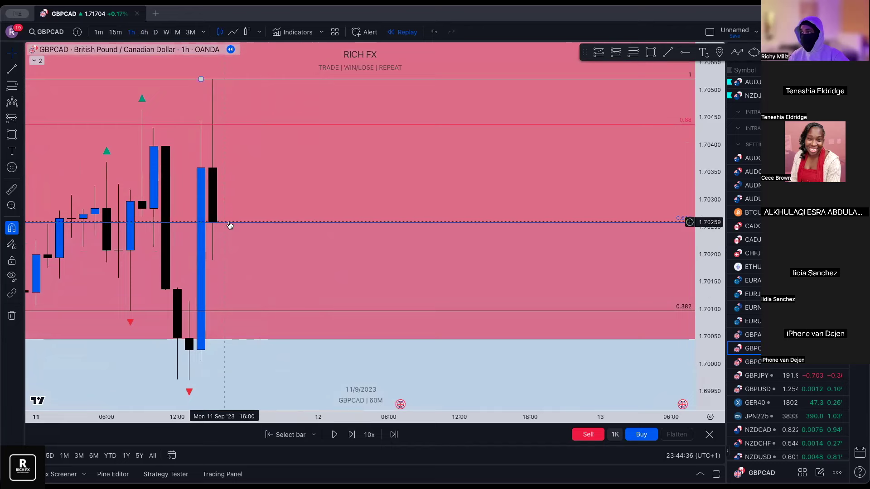
text(4h)
key(Return)
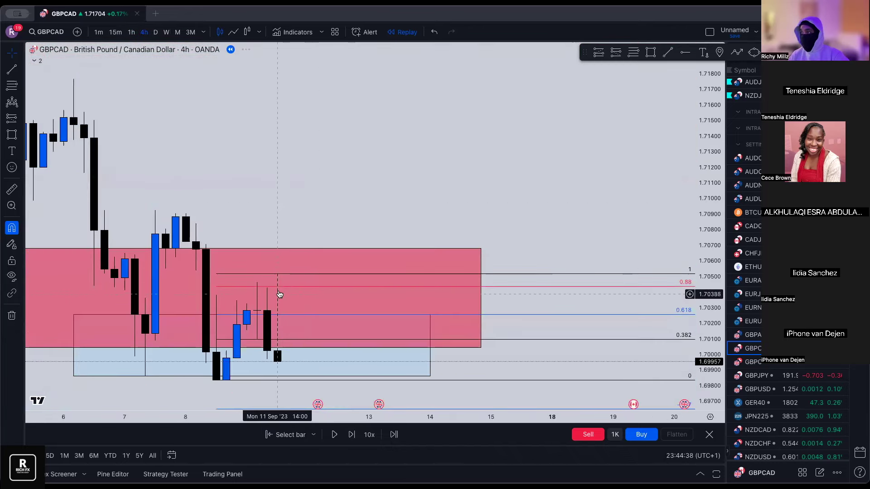
click(132, 31)
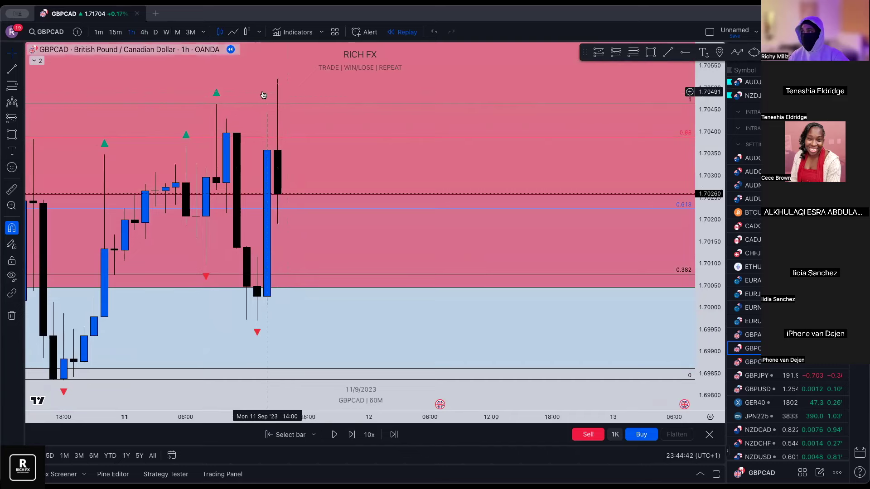
drag(194, 104, 378, 192)
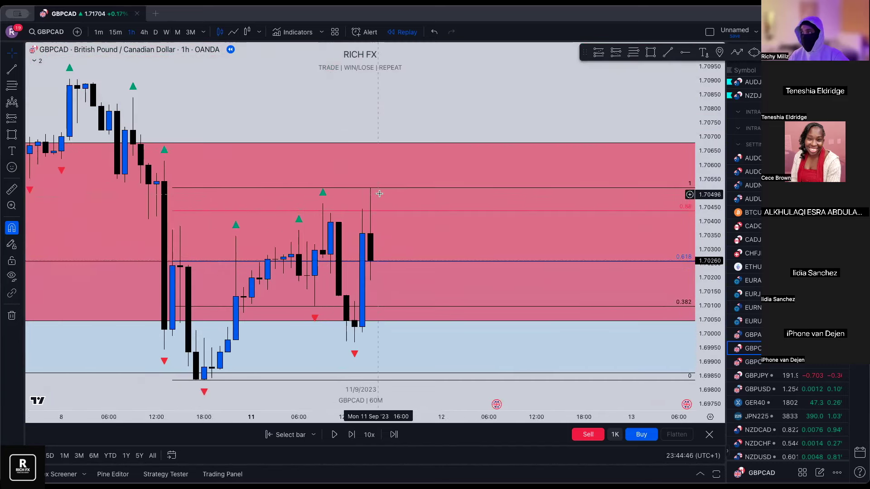
- Advance the replay by two hourly bars to the 11 September 17:00 candle
click(350, 435)
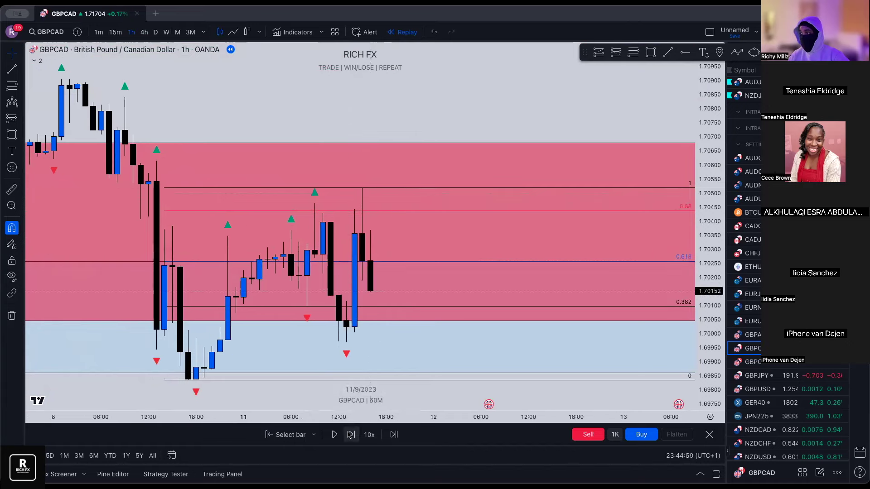
click(351, 435)
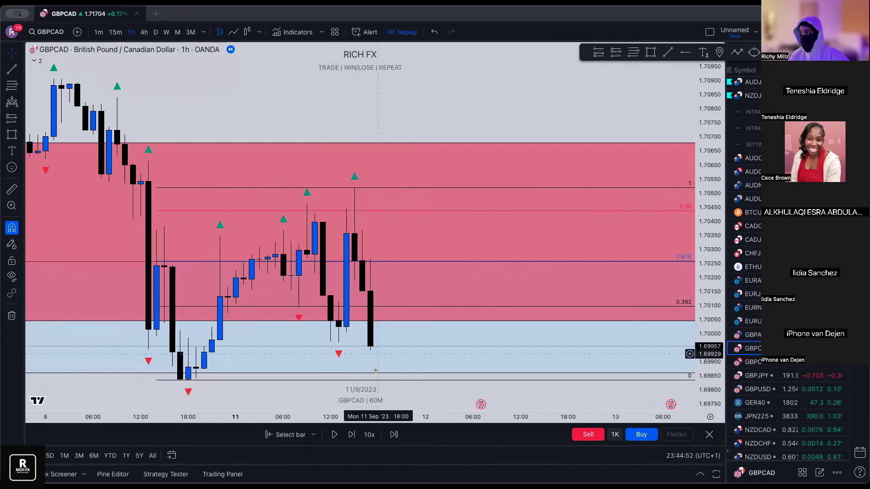
drag(371, 264, 345, 255)
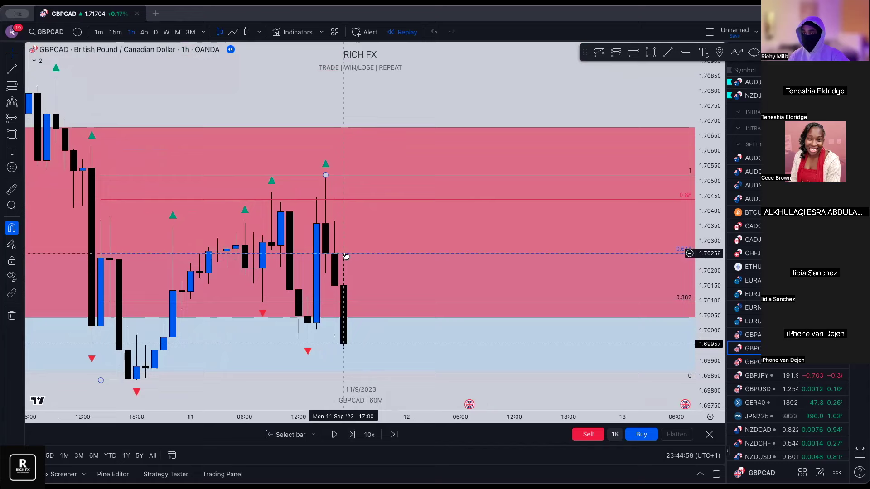
scroll(345, 256, up, 2)
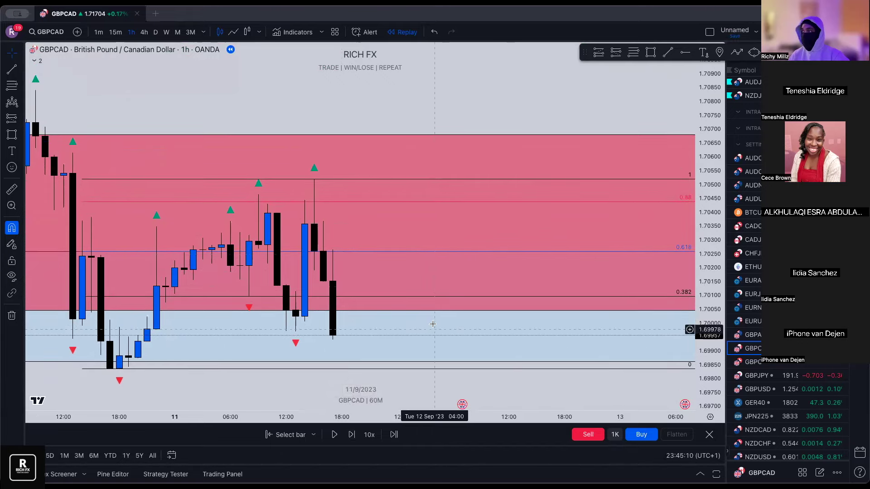
drag(416, 385, 421, 320)
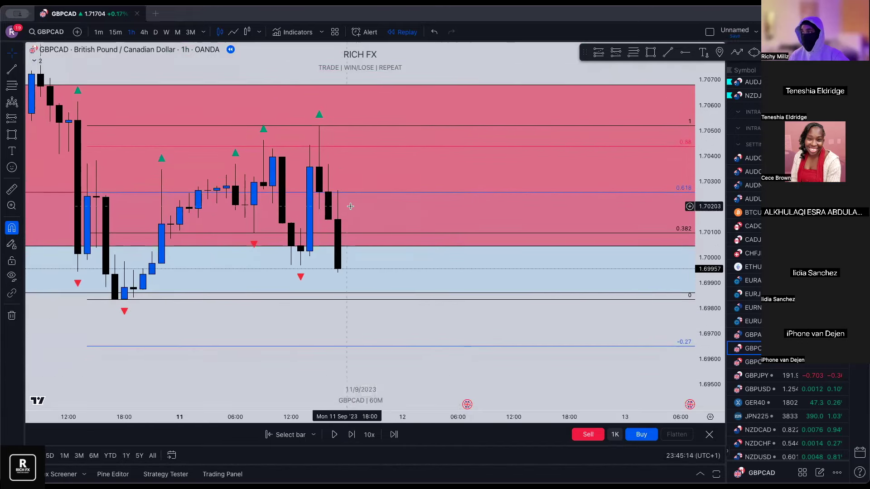
- Place a short position at 1.70260 on the 17:00 candle, with its target at 1.69659 near the -0.27 level and its stop at 1.70261
click(616, 52)
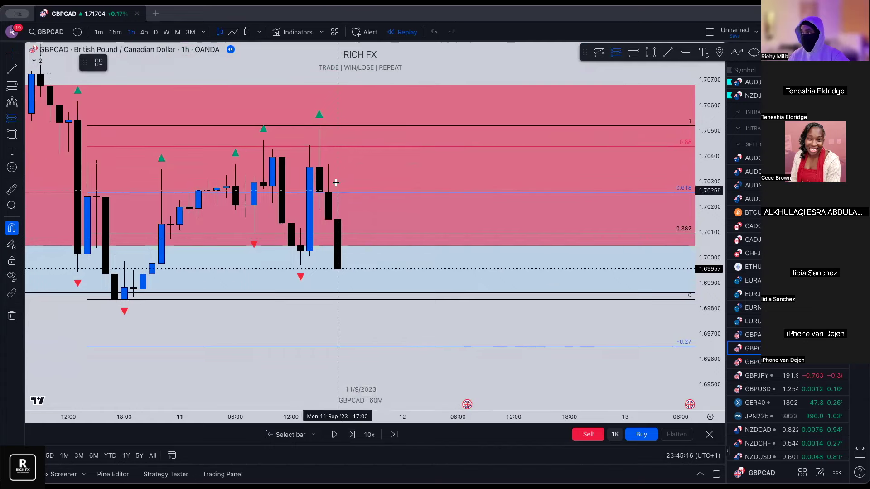
click(329, 192)
drag(350, 195, 360, 194)
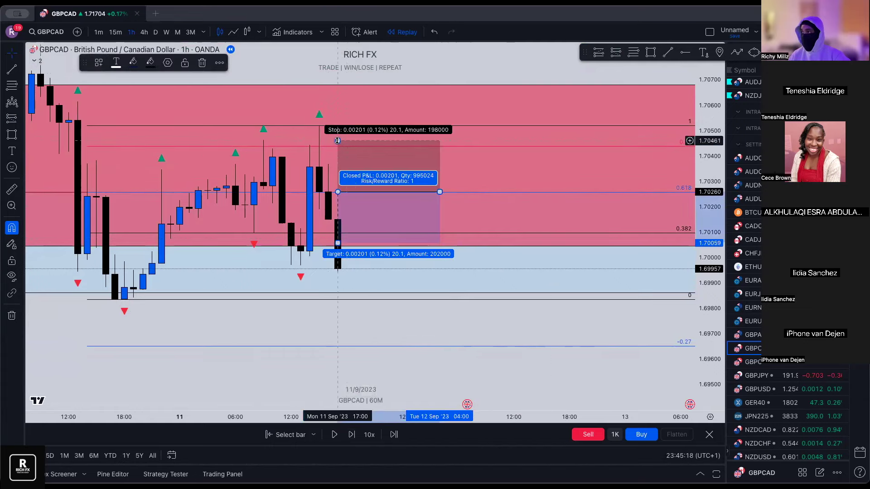
drag(338, 141, 338, 143)
drag(336, 246, 364, 358)
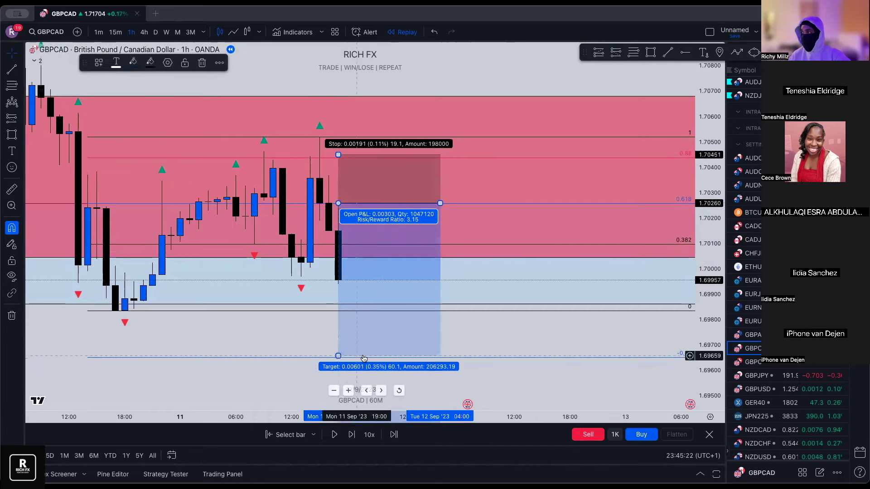
click(363, 358)
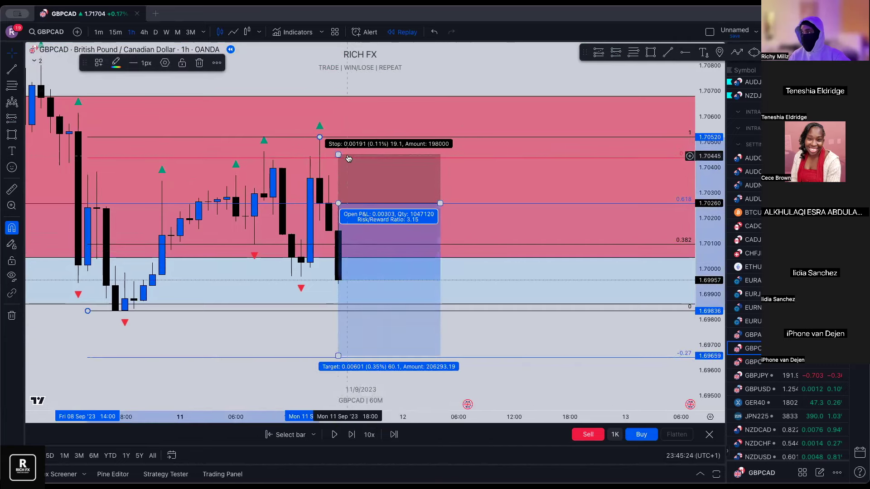
drag(349, 158, 348, 203)
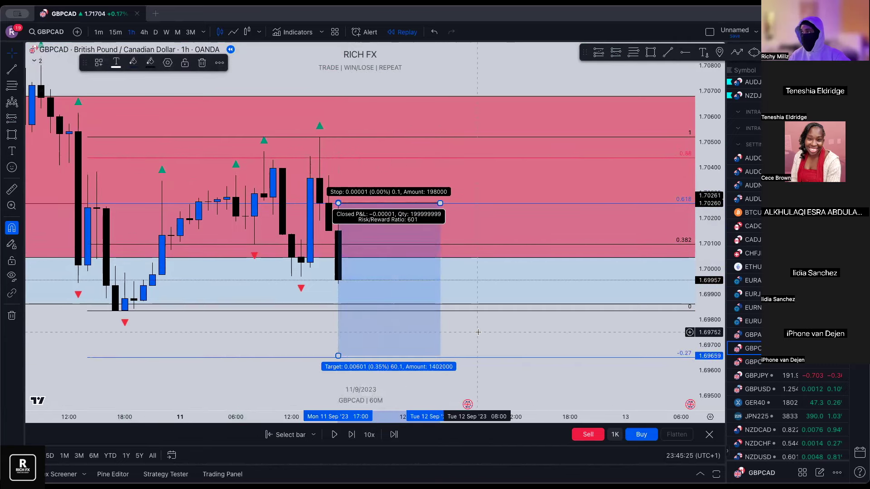
- Advance the replay through the short trade to the 12 September 09:00 candle
click(352, 435)
click(352, 435)
click(351, 435)
click(352, 435)
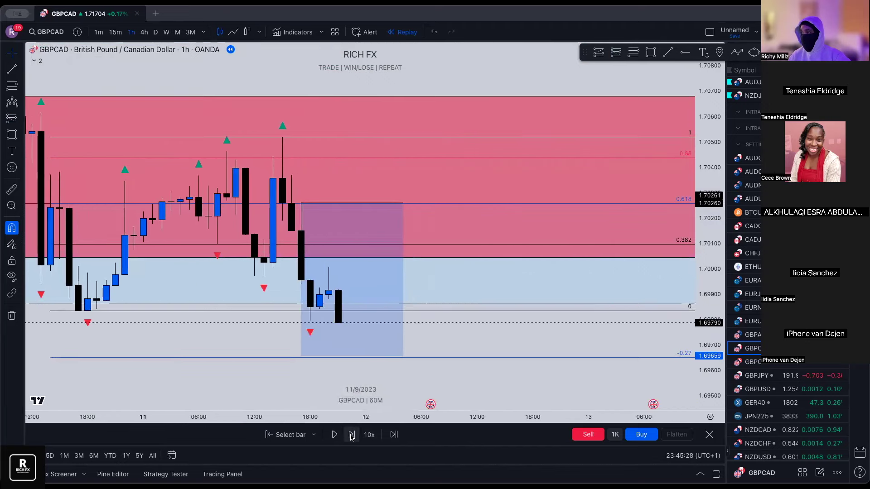
click(351, 435)
click(352, 435)
click(351, 435)
click(351, 435)
click(351, 435)
click(352, 435)
click(351, 435)
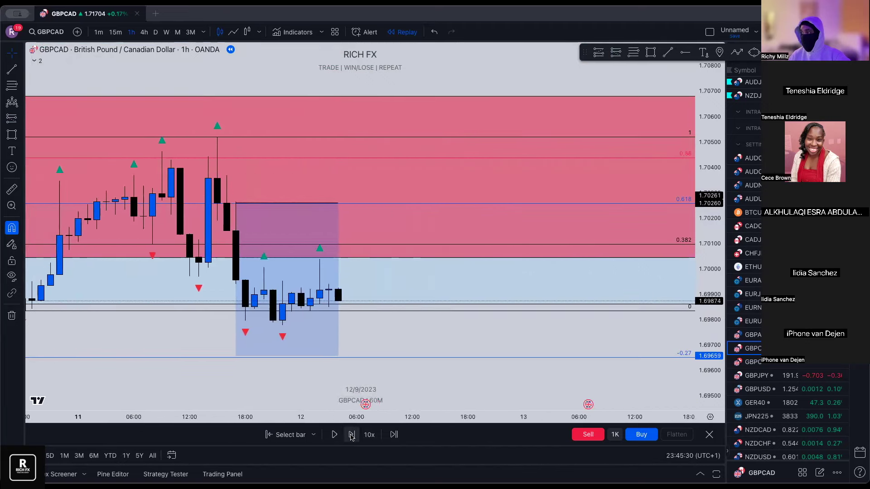
click(352, 435)
click(352, 435)
click(352, 435)
click(352, 435)
click(351, 435)
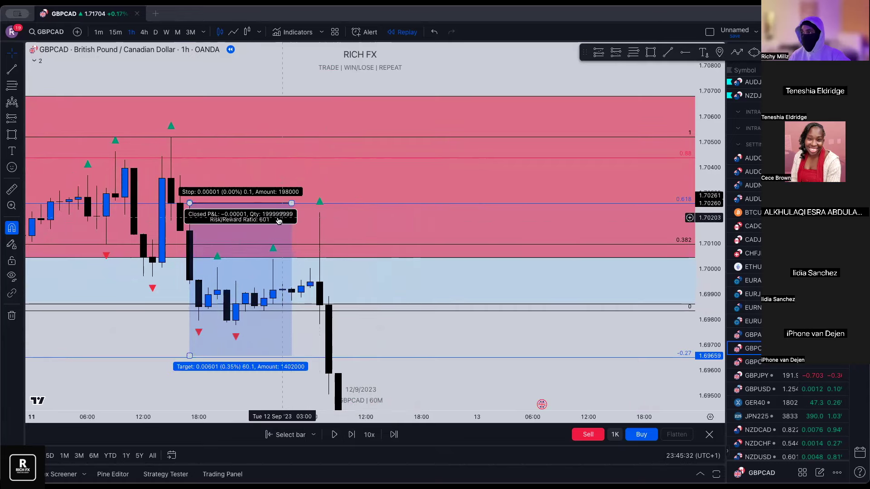
- Extend the short position's end to about 12 September 17:00 so it covers the sell-off candles
drag(292, 203, 412, 203)
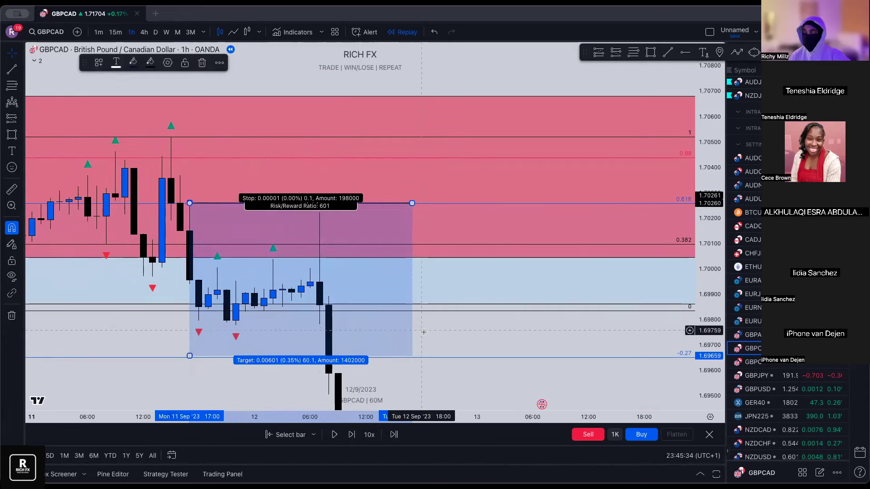
click(444, 352)
scroll(458, 345, down, 3)
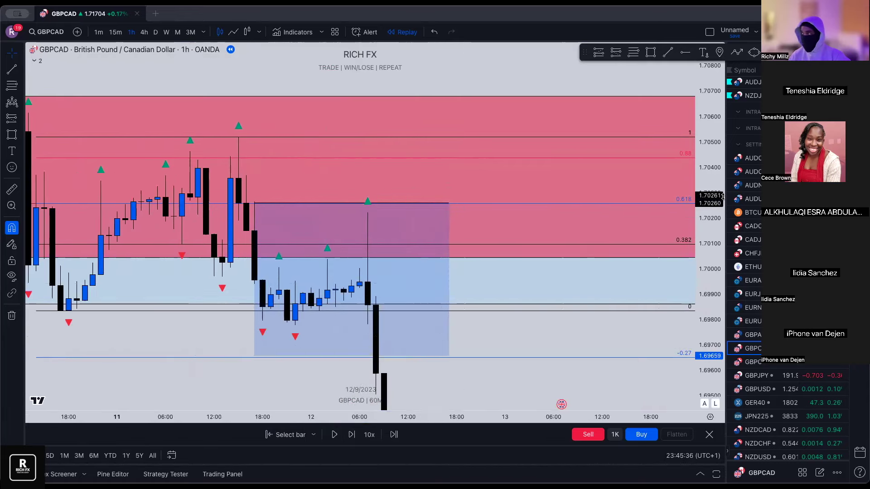
drag(723, 197, 709, 245)
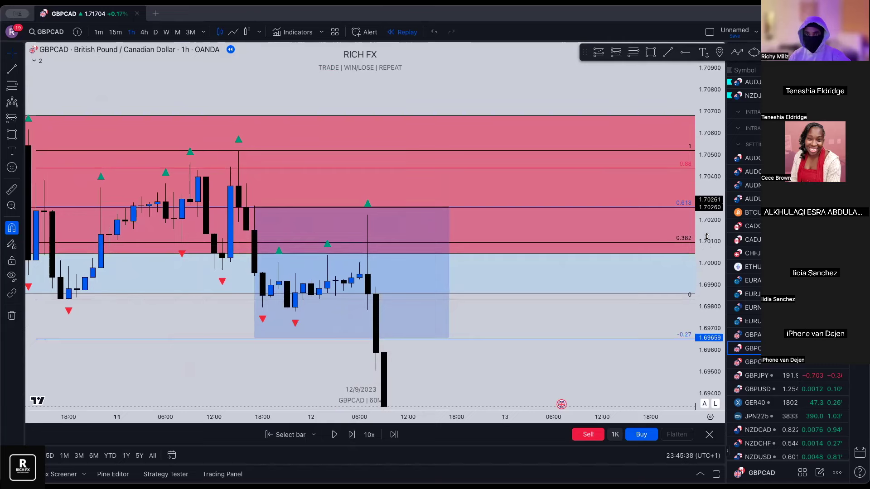
drag(709, 204, 709, 258)
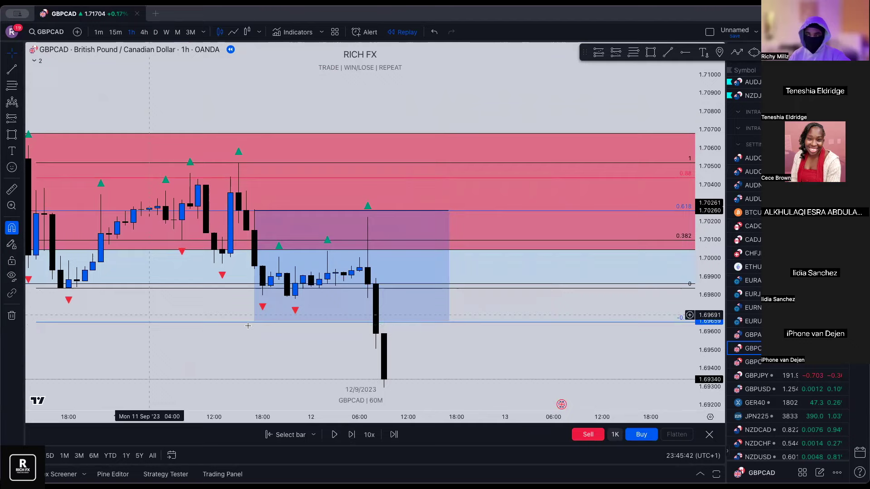
- Delete the short position and the Fibonacci retracement from the GBPCAD chart
click(339, 303)
key(Delete)
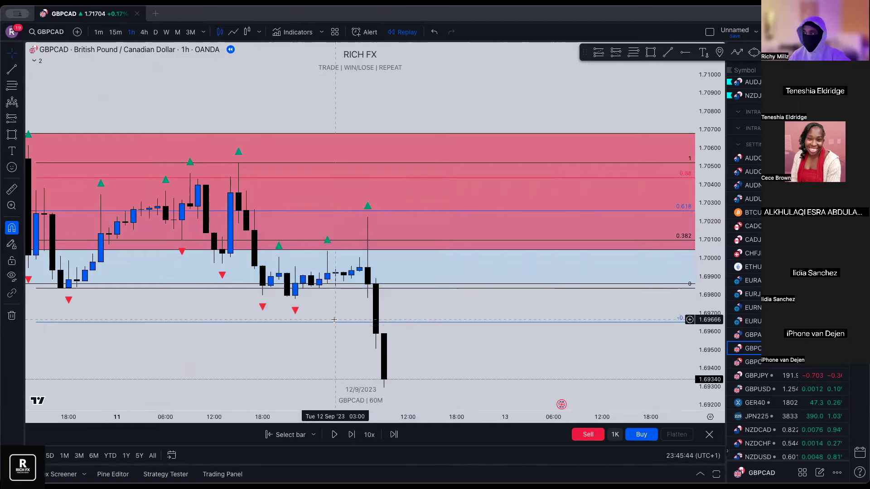
click(294, 321)
key(Delete)
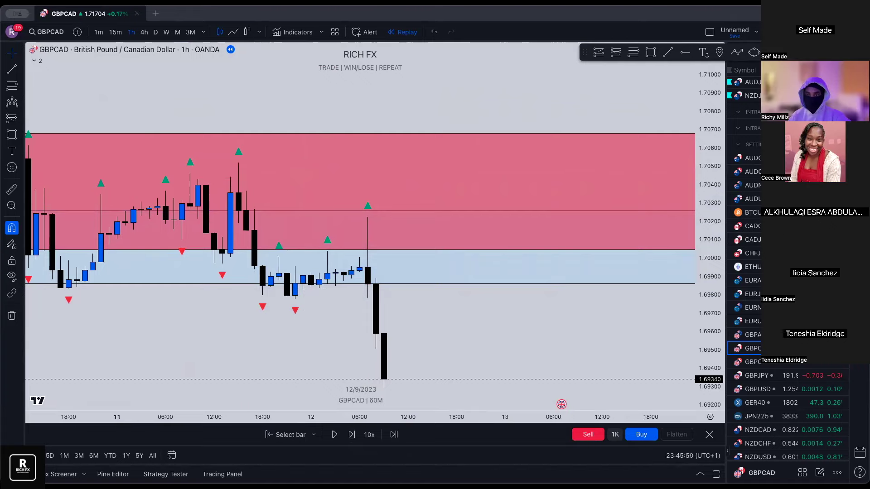
- Switch GBPCAD to the 4-hour timeframe, reset the chart view and examine the two zones around the September sell-off
click(144, 32)
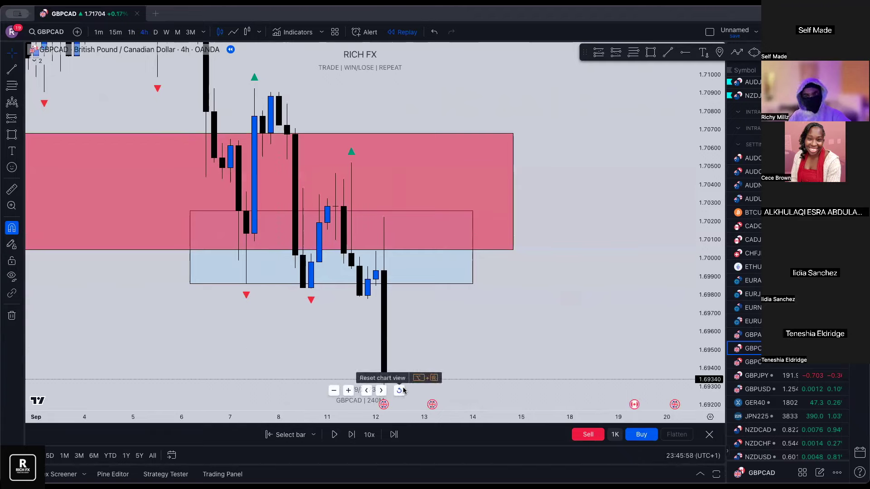
click(399, 390)
scroll(439, 269, up, 5)
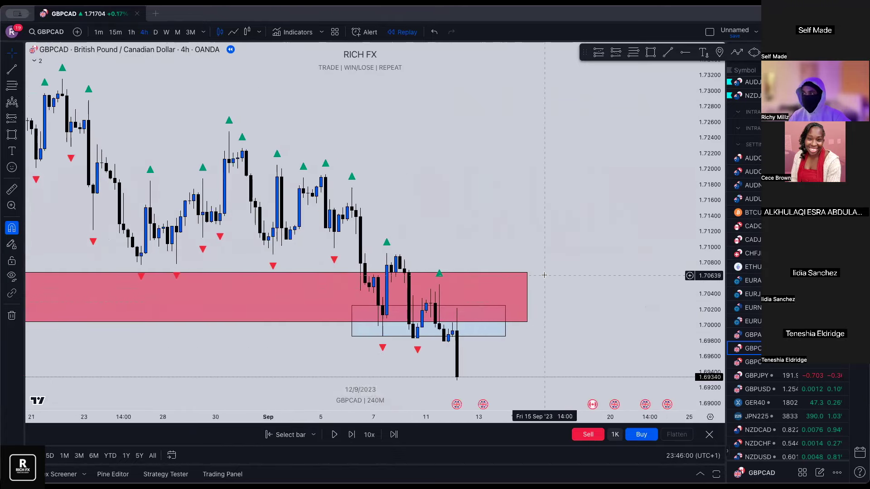
scroll(438, 269, up, 5)
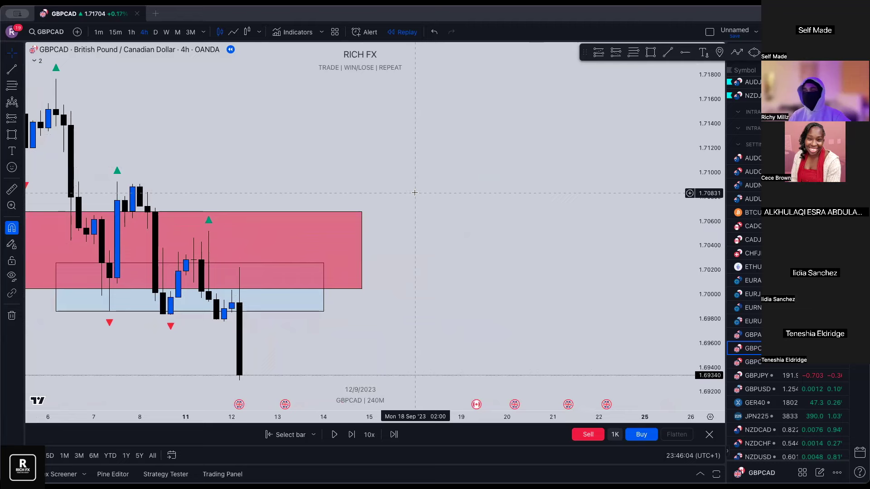
- Switch GBPCAD to the daily timeframe and remove the two remaining zone drawings
click(155, 32)
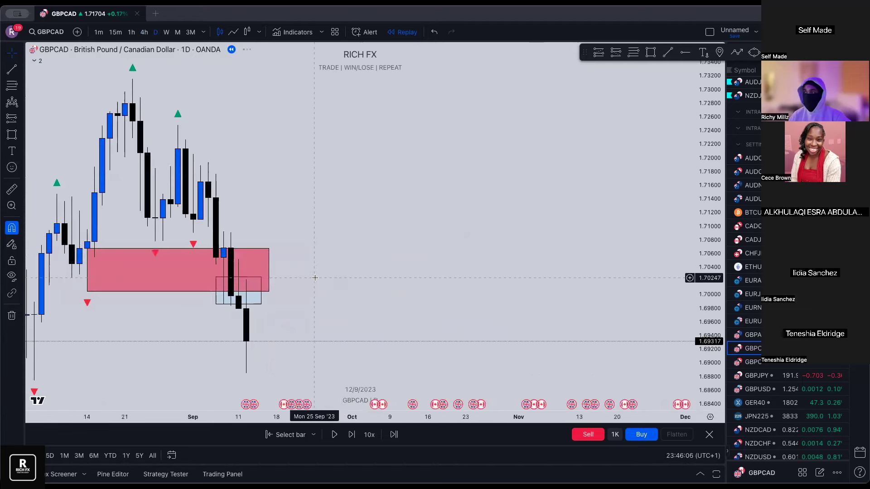
click(12, 315)
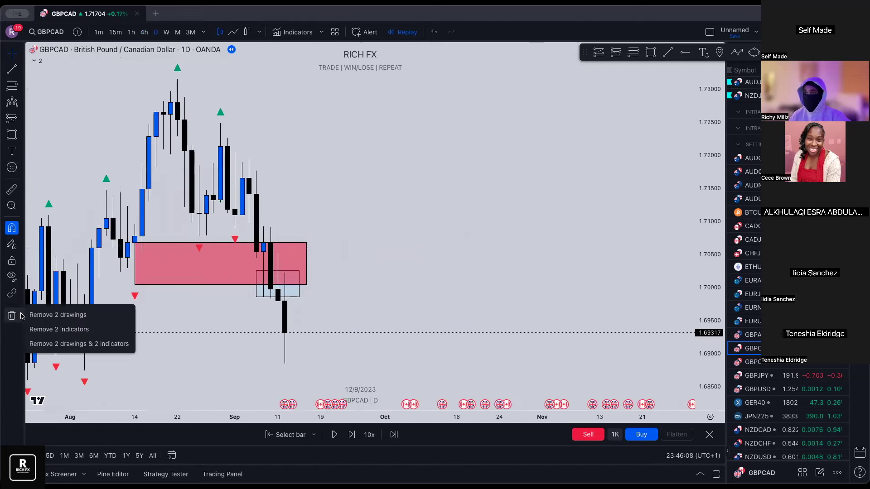
click(54, 313)
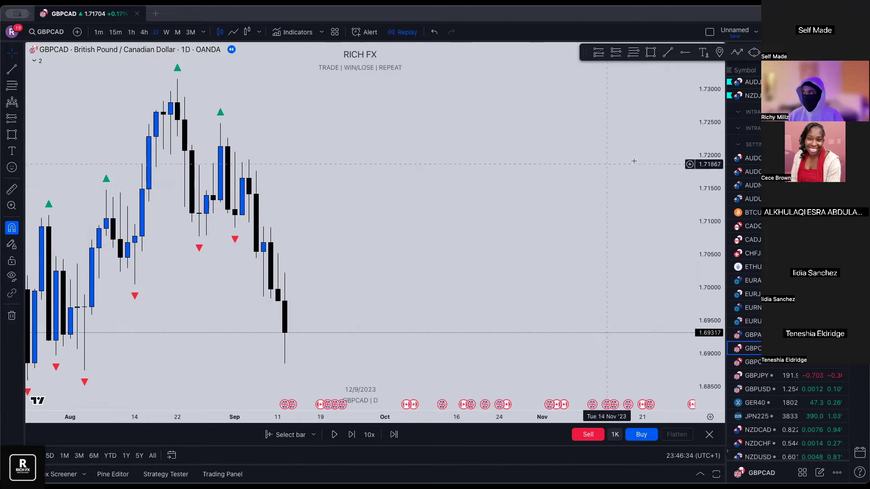
drag(709, 138, 710, 166)
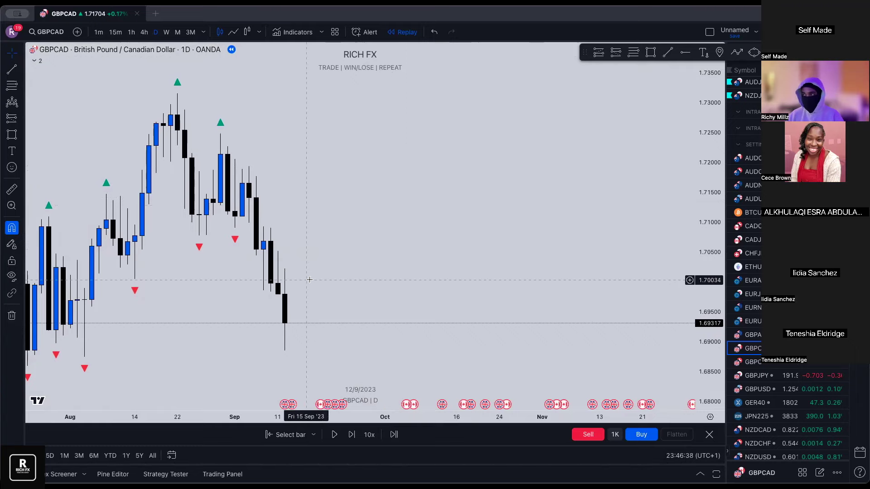
scroll(305, 280, right, 1)
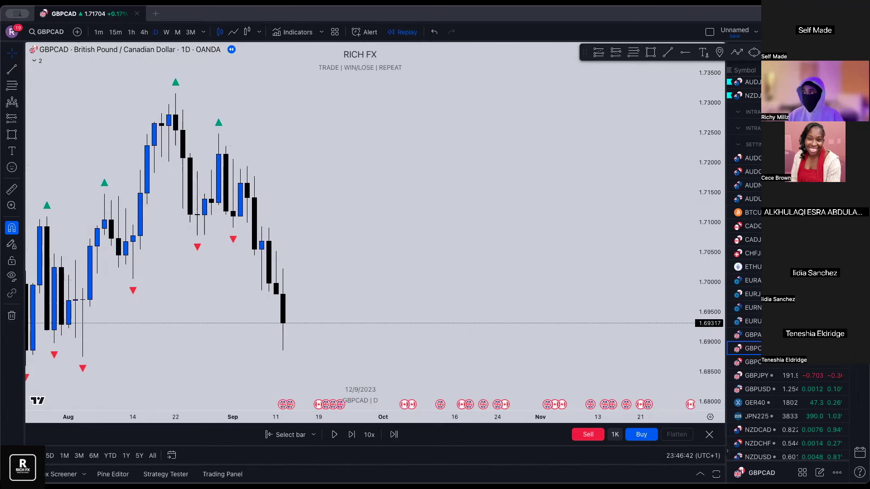
- Open EURCHF on the weekly timeframe and draw a rectangle zone over the April highs, from about 0.9848 down to 0.9775
scroll(743, 272, up, 3)
click(753, 113)
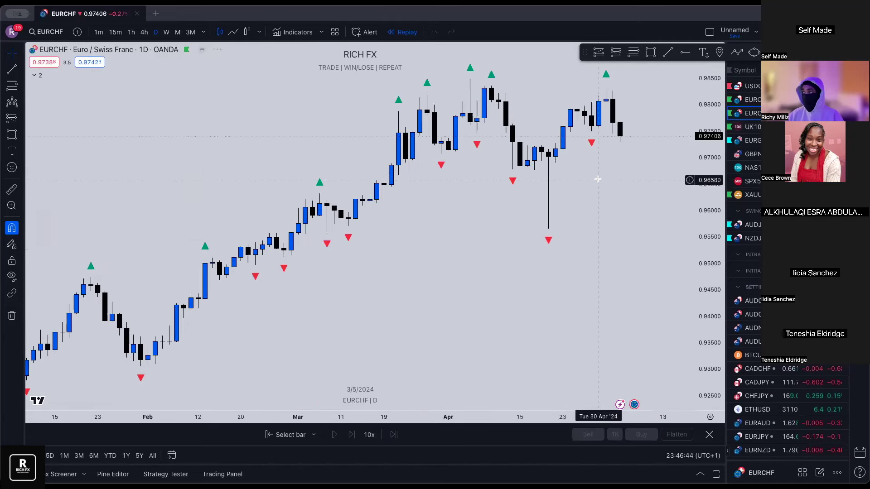
click(165, 32)
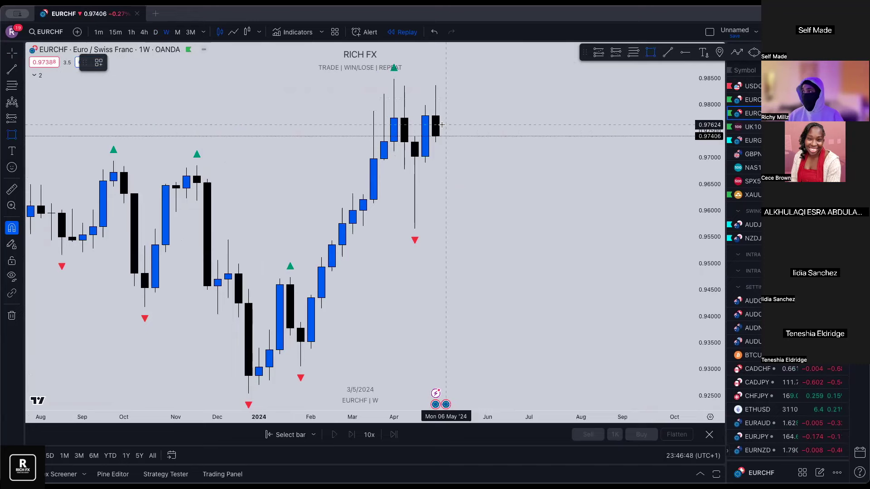
mouse_move(352, 79)
mouse_down()
mouse_move(400, 117)
mouse_move(477, 118)
mouse_up()
- Switch EURCHF to the daily timeframe and examine the April and May wicks inside the weekly zone
click(155, 32)
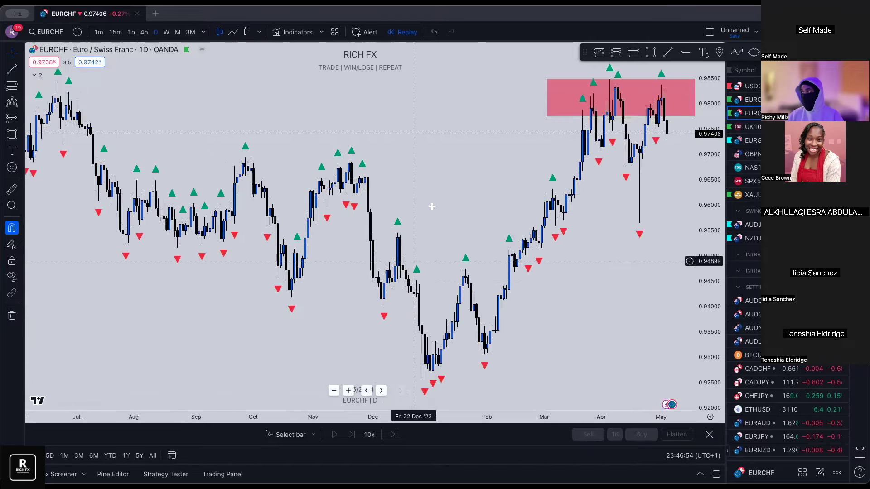
scroll(331, 227, down, 5)
scroll(284, 77, up, 3)
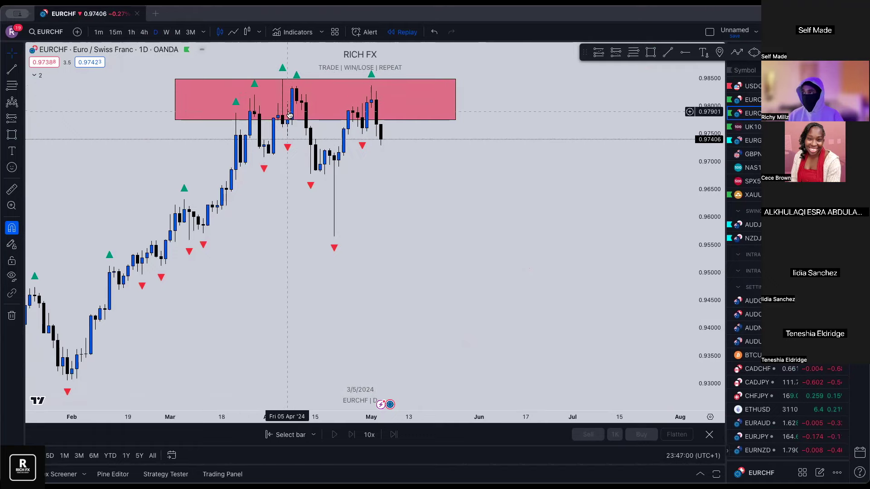
scroll(343, 154, up, 2)
scroll(343, 153, up, 1)
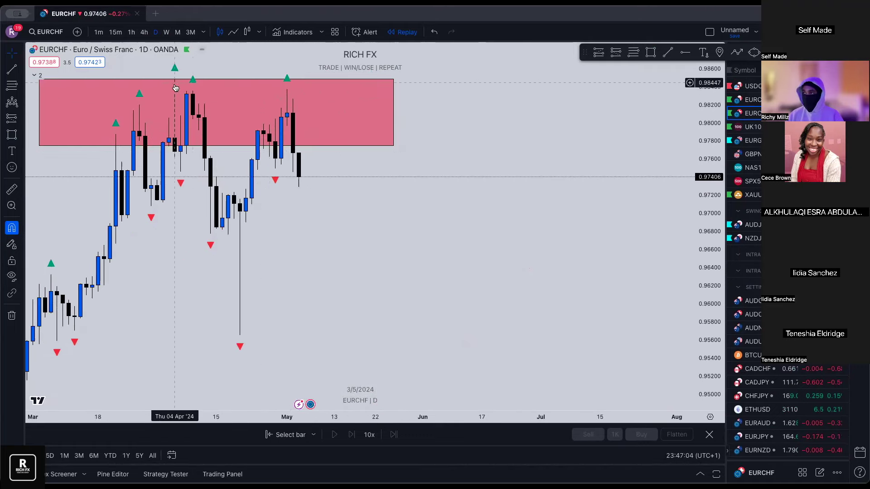
scroll(227, 217, up, 1)
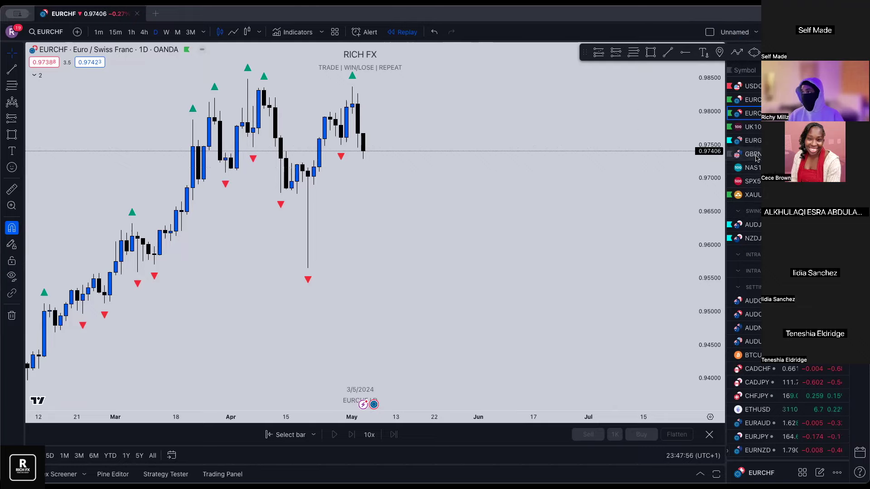
scroll(435, 188, up, 2)
scroll(426, 201, up, 1)
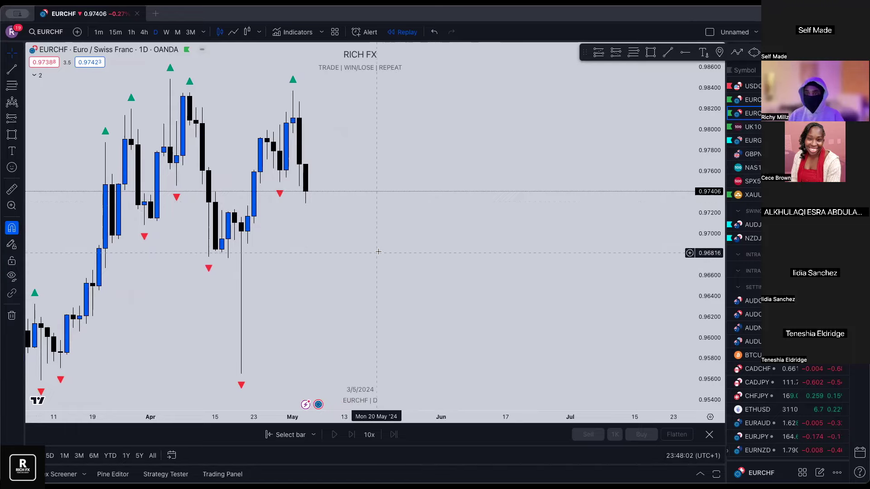
scroll(381, 251, down, 1)
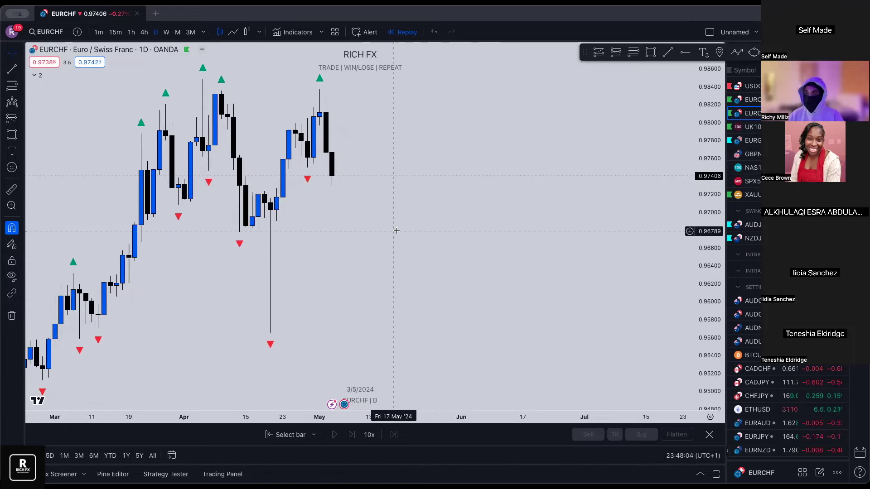
scroll(394, 229, down, 2)
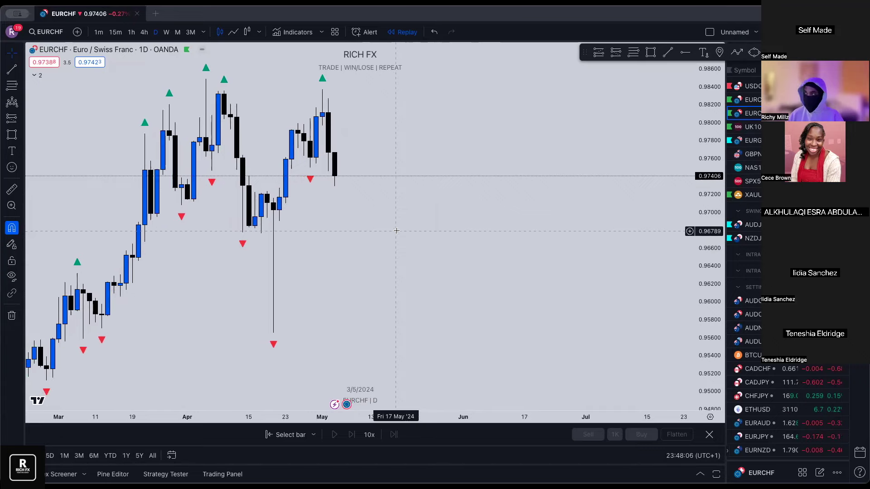
scroll(412, 219, up, 2)
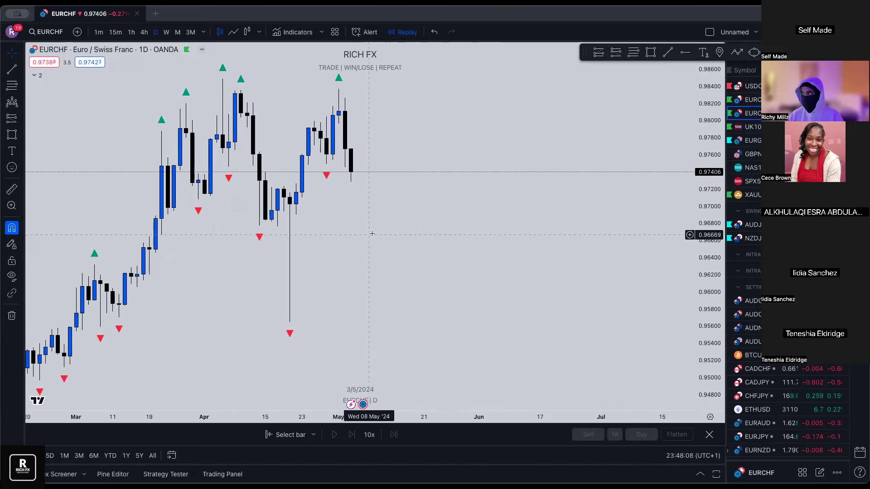
scroll(410, 218, down, 1)
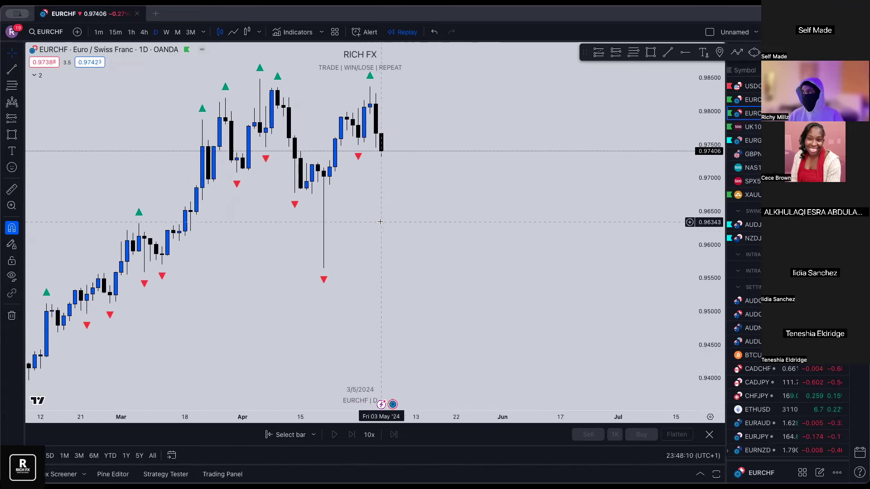